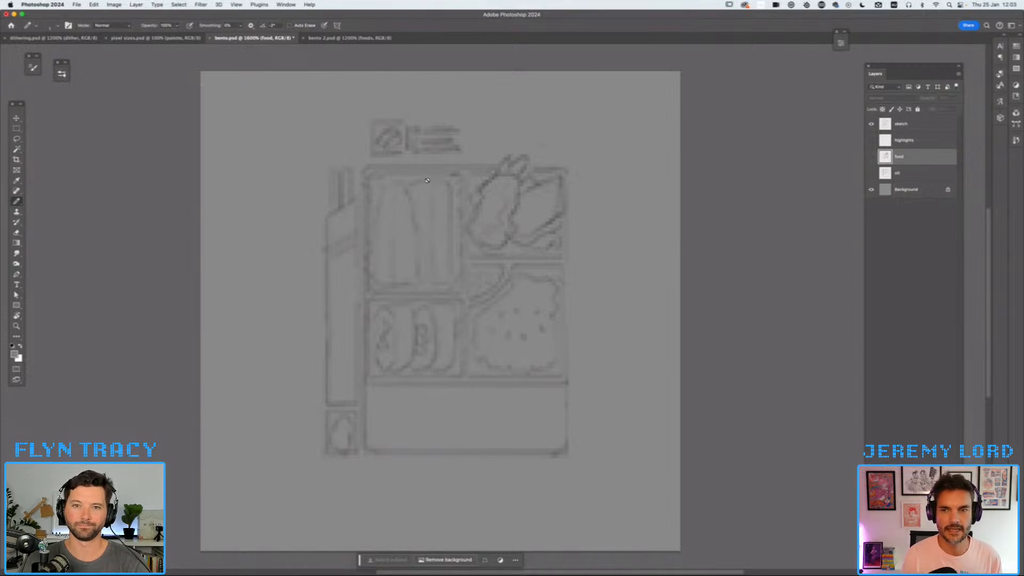
- Show the highlights, food and outline layers of bento.psd and hide its sketch layer
{"action": "left_click_drag", "start_coordinate": [869, 188], "coordinate": [872, 139]}
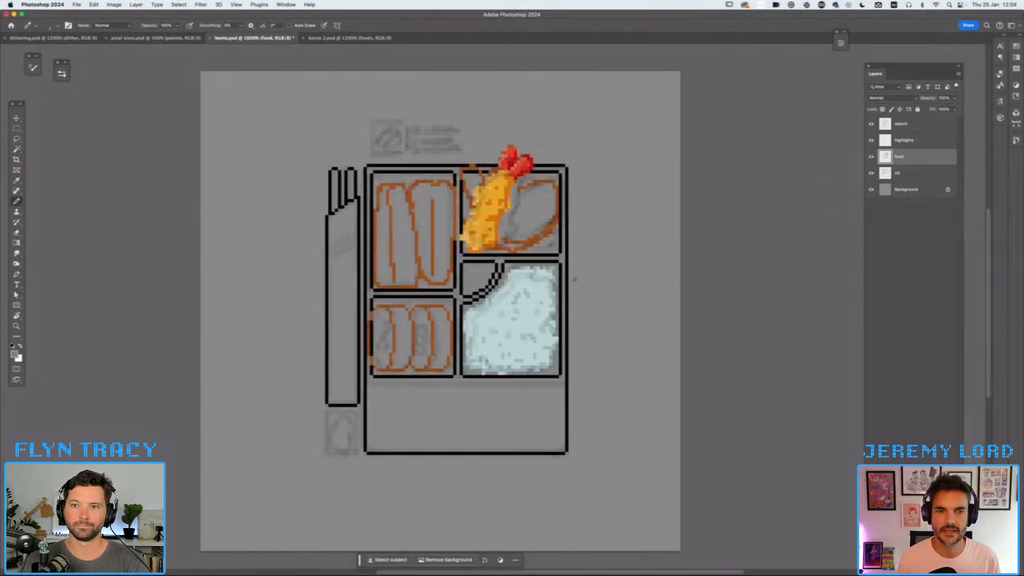
{"action": "left_click", "coordinate": [872, 124]}
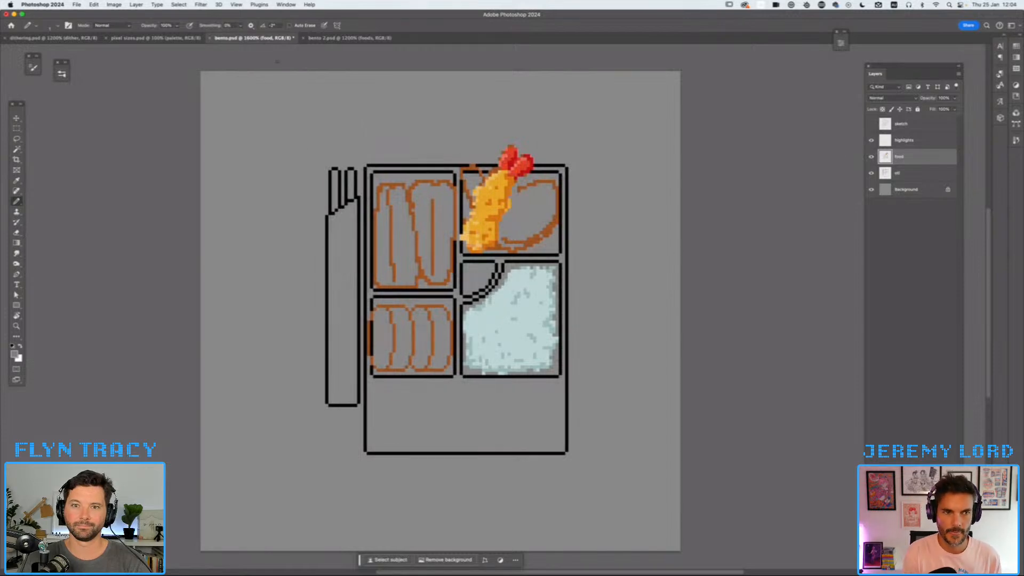
- Switch to bento 2.psd and examine the coloured bento artwork enlarged and without the surrounding document window
{"action": "left_click", "coordinate": [322, 39]}
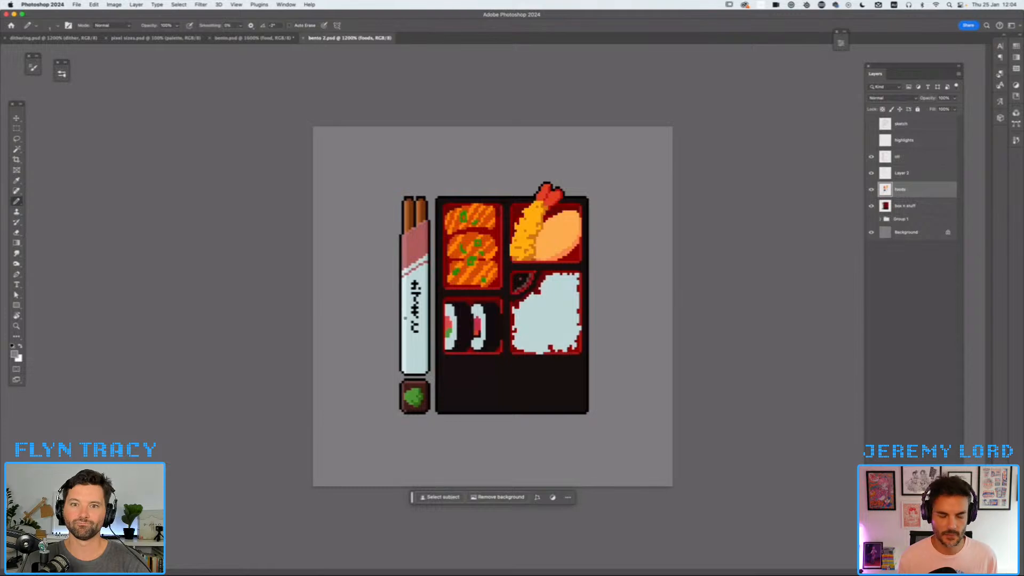
{"action": "key", "text": "super+equal"}
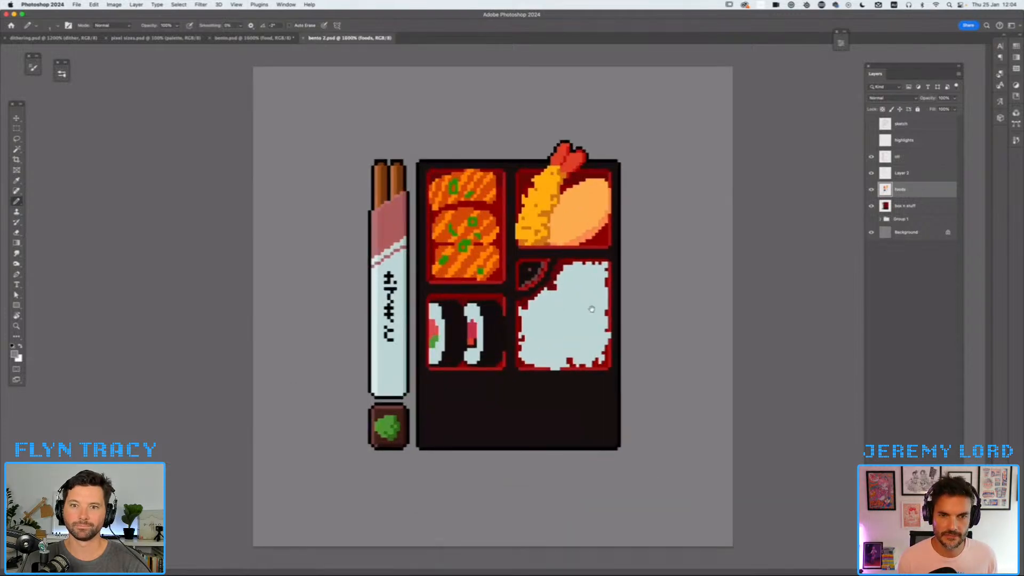
{"action": "key", "text": "f"}
{"action": "key", "text": "super+equal"}
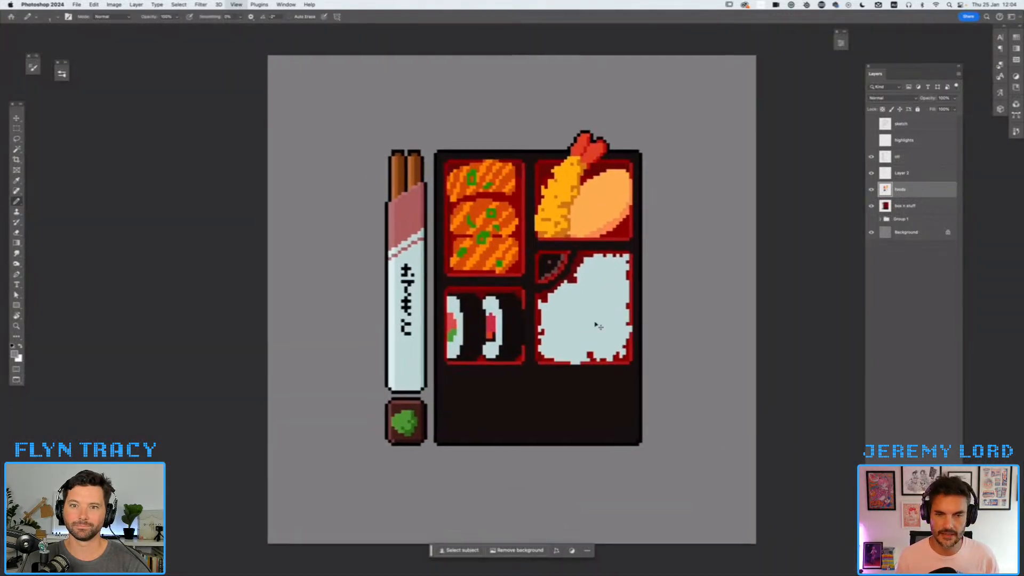
{"action": "key", "text": "super+0"}
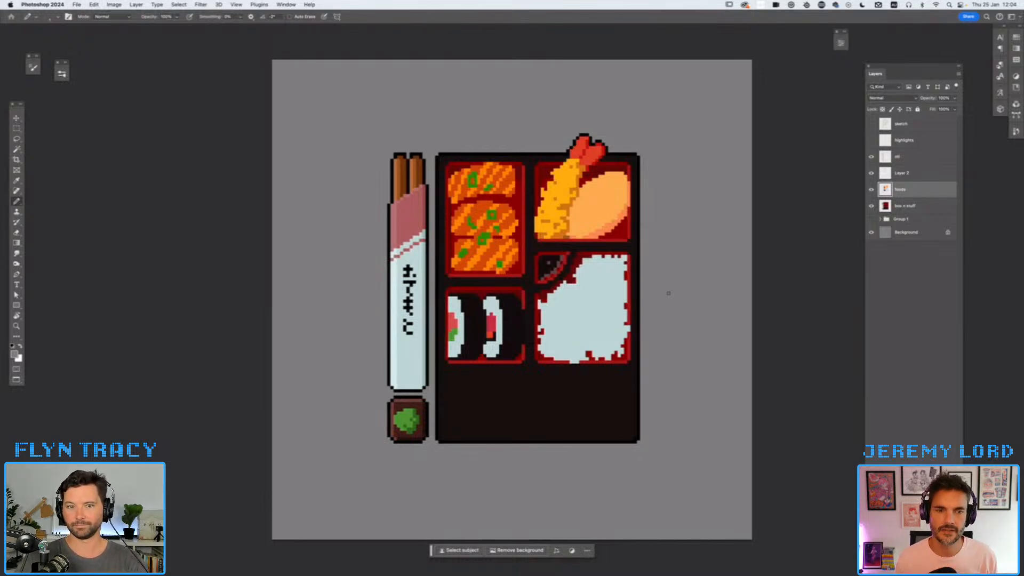
{"action": "key", "text": "f"}
{"action": "key", "text": "f"}
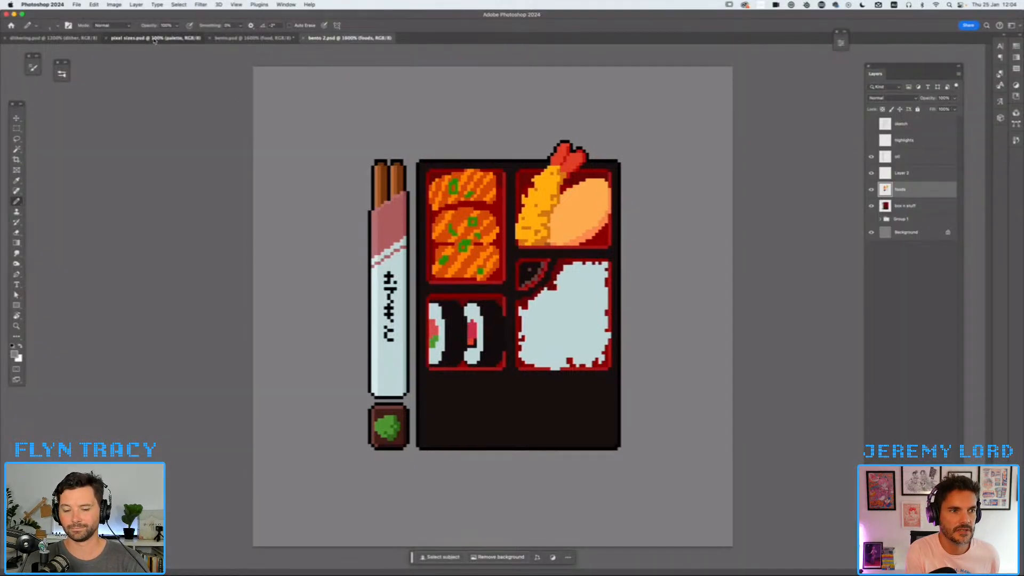
- Switch to pixel sizes.psd and compare the potion bottles drawn at 128, 64, 32 and 16 pixels
{"action": "key", "text": "ctrl+shift+Tab"}
{"action": "key", "text": "ctrl+shift+Tab"}
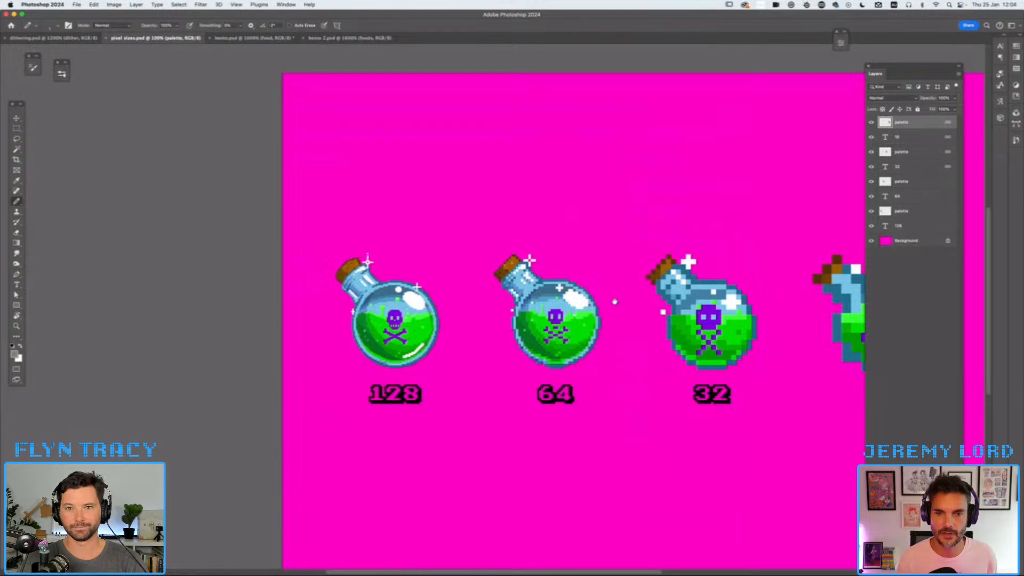
{"action": "left_click_drag", "start_coordinate": [617, 302], "coordinate": [480, 270]}
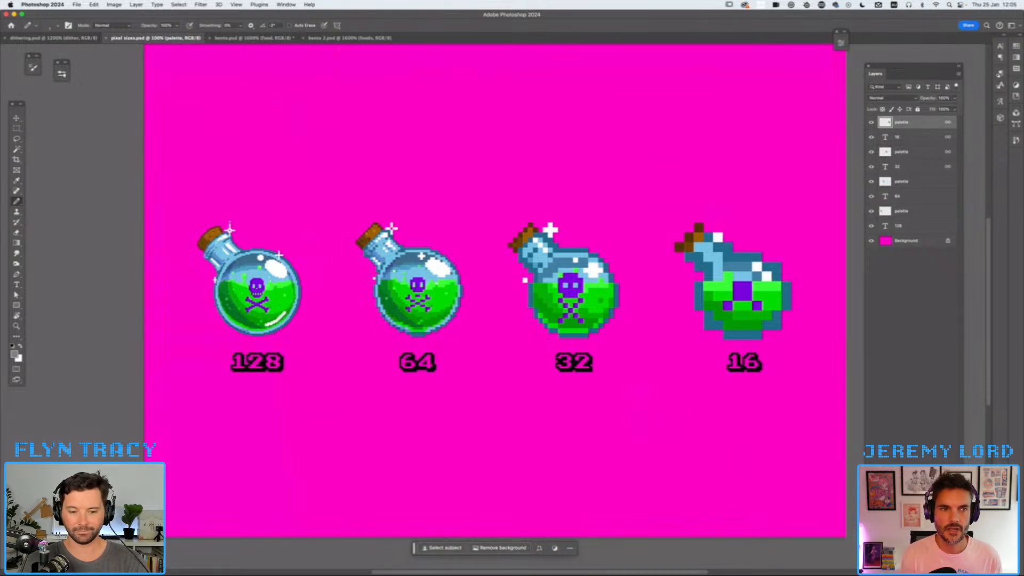
- Return to bento 2.psd and compare the artwork in full-screen view with and without its outline layer
{"action": "left_click", "coordinate": [338, 38]}
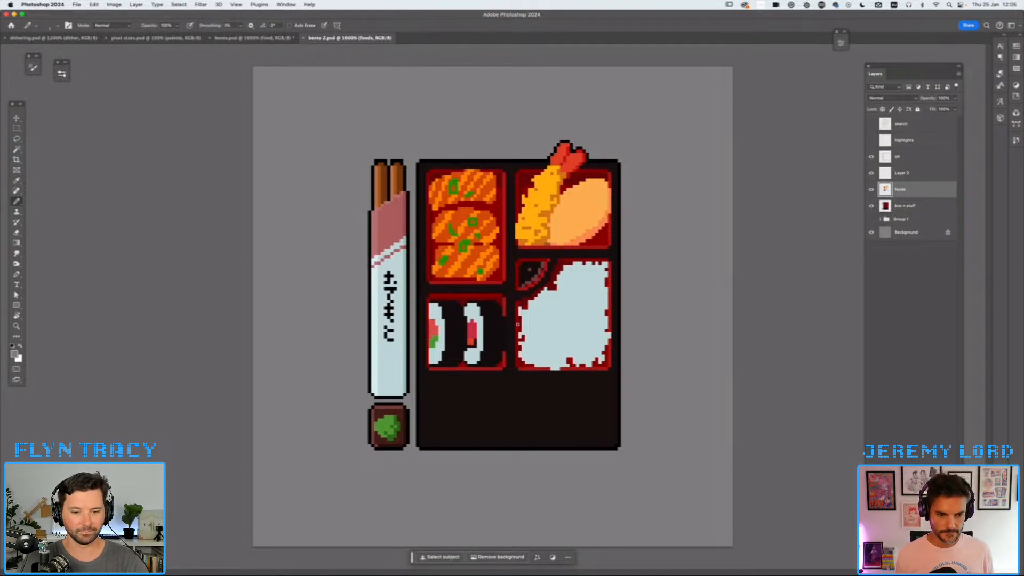
{"action": "key", "text": "super+plus"}
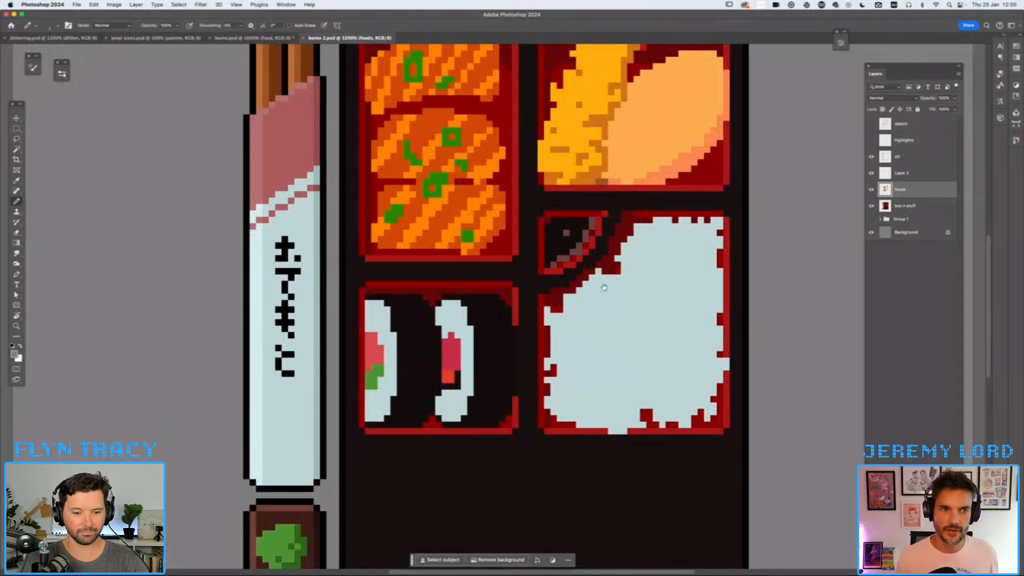
{"action": "key", "text": "f"}
{"action": "key", "text": "super+minus"}
{"action": "key", "text": "super+minus"}
{"action": "key", "text": "super+minus"}
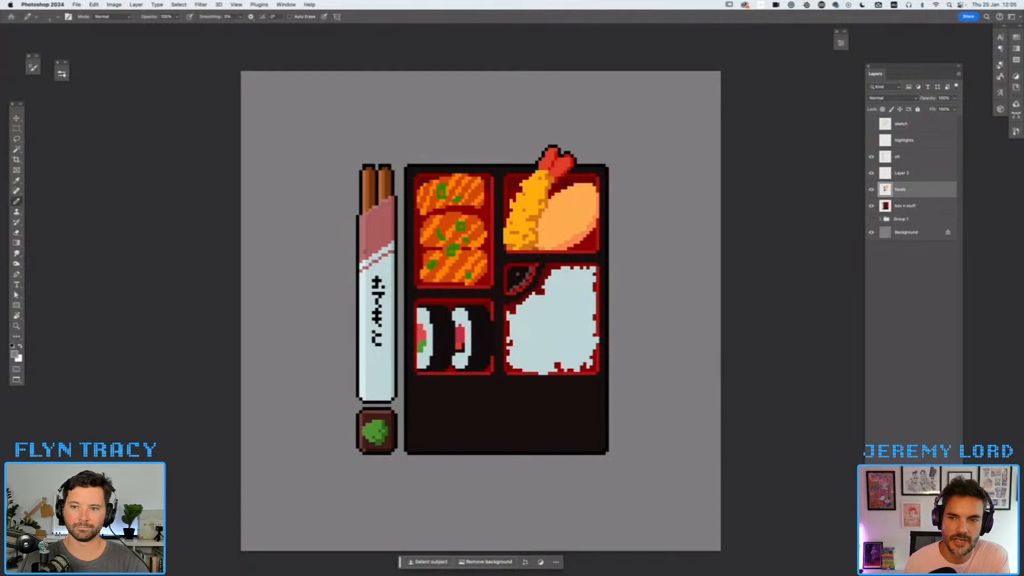
{"action": "left_click", "coordinate": [871, 156]}
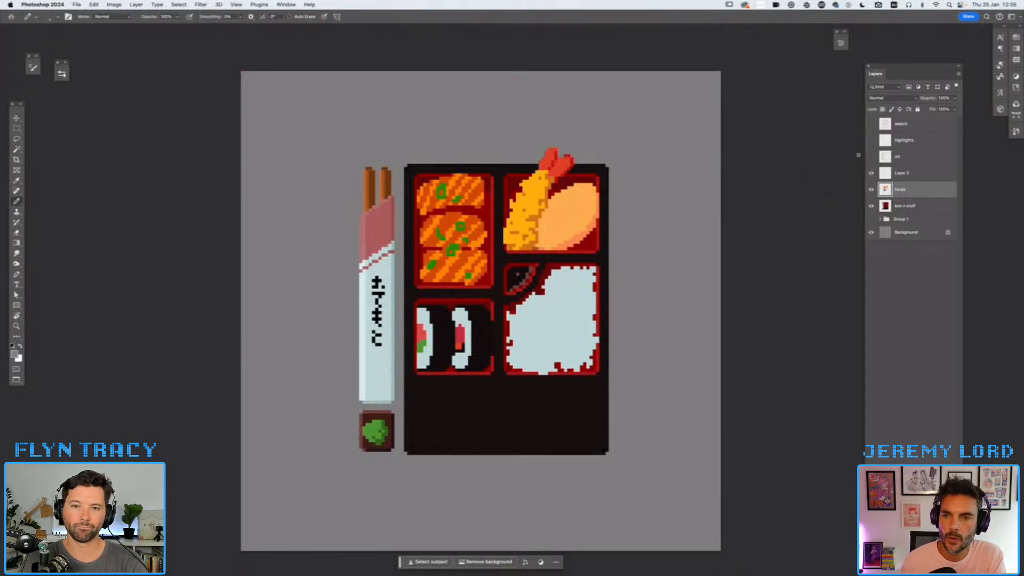
{"action": "left_click", "coordinate": [871, 156]}
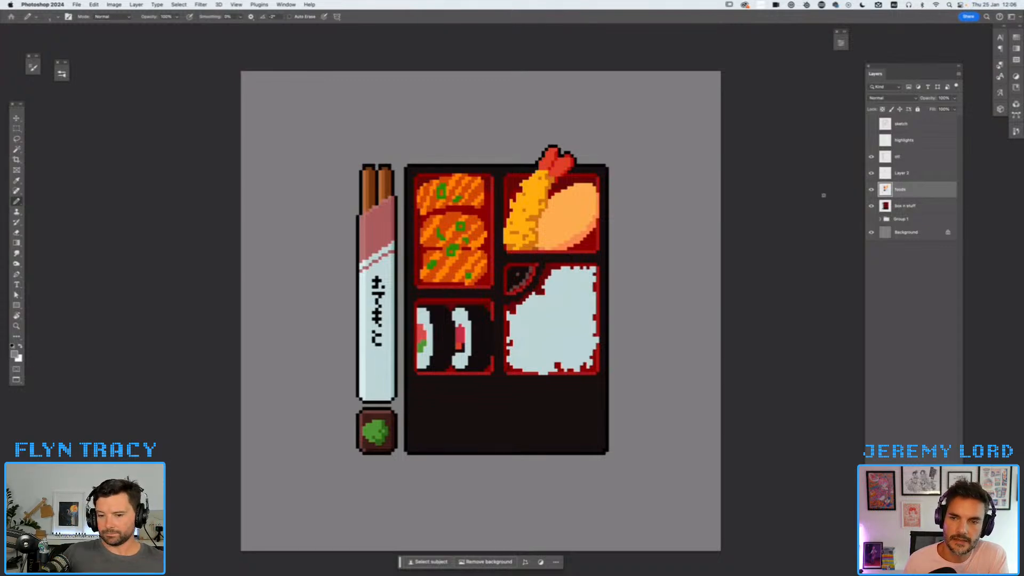
- Draw black pencil outlines around the prawn tempura, the food beside it and the salmon pieces on the outline layer
{"action": "left_click", "coordinate": [910, 157]}
{"action": "key", "text": "d"}
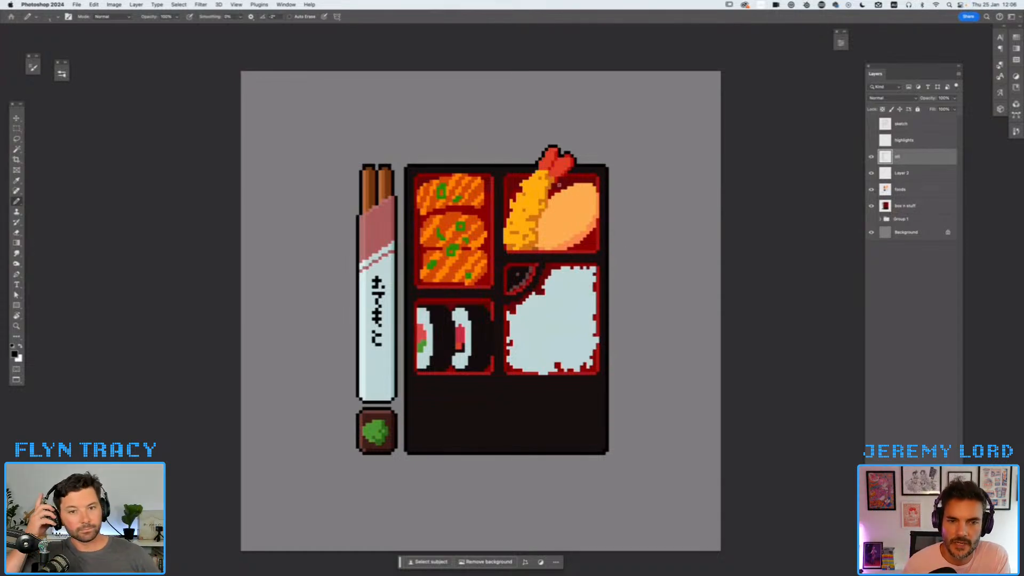
{"action": "mouse_move", "coordinate": [573, 168]}
{"action": "left_mouse_down"}
{"action": "mouse_move", "coordinate": [547, 199]}
{"action": "mouse_move", "coordinate": [533, 253]}
{"action": "left_mouse_up"}
{"action": "mouse_move", "coordinate": [536, 164]}
{"action": "left_mouse_down"}
{"action": "mouse_move", "coordinate": [504, 225]}
{"action": "mouse_move", "coordinate": [505, 241]}
{"action": "mouse_move", "coordinate": [525, 249]}
{"action": "left_mouse_up"}
{"action": "mouse_move", "coordinate": [581, 177]}
{"action": "left_mouse_down"}
{"action": "mouse_move", "coordinate": [598, 197]}
{"action": "mouse_move", "coordinate": [593, 225]}
{"action": "mouse_move", "coordinate": [563, 249]}
{"action": "mouse_move", "coordinate": [532, 254]}
{"action": "left_mouse_up"}
{"action": "mouse_move", "coordinate": [439, 213]}
{"action": "left_mouse_down"}
{"action": "mouse_move", "coordinate": [430, 245]}
{"action": "mouse_move", "coordinate": [478, 243]}
{"action": "left_mouse_up"}
{"action": "mouse_move", "coordinate": [447, 220]}
{"action": "left_mouse_down"}
{"action": "mouse_move", "coordinate": [419, 211]}
{"action": "mouse_move", "coordinate": [476, 173]}
{"action": "mouse_move", "coordinate": [472, 211]}
{"action": "mouse_move", "coordinate": [424, 217]}
{"action": "mouse_move", "coordinate": [421, 258]}
{"action": "mouse_move", "coordinate": [461, 279]}
{"action": "mouse_move", "coordinate": [485, 251]}
{"action": "mouse_move", "coordinate": [470, 245]}
{"action": "left_mouse_up"}
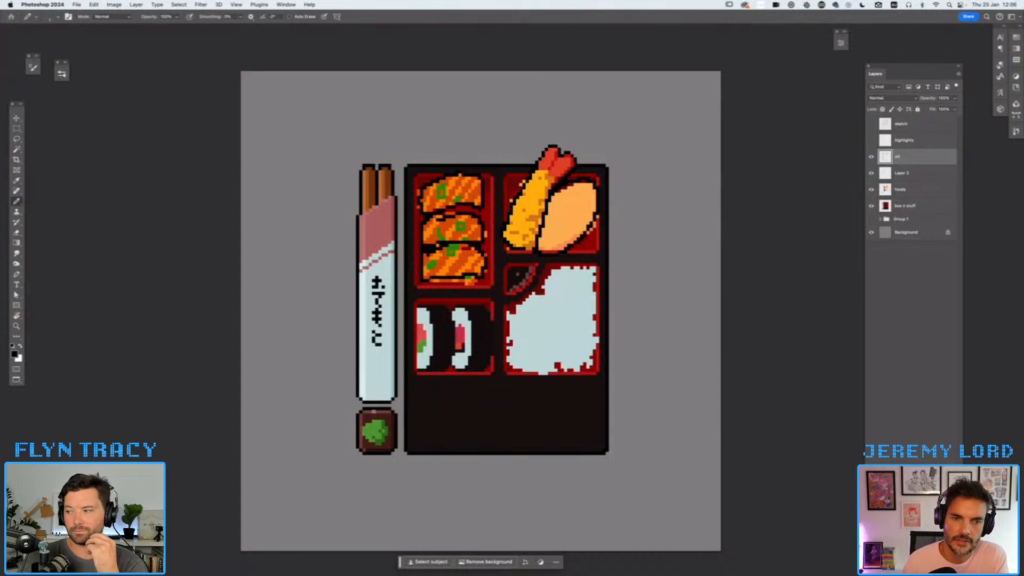
- Review the outlined food at a reduced size and undo the black outlines around the individual pieces
{"action": "key", "text": "super+minus"}
{"action": "key", "text": "super+minus"}
{"action": "key", "text": "super+minus"}
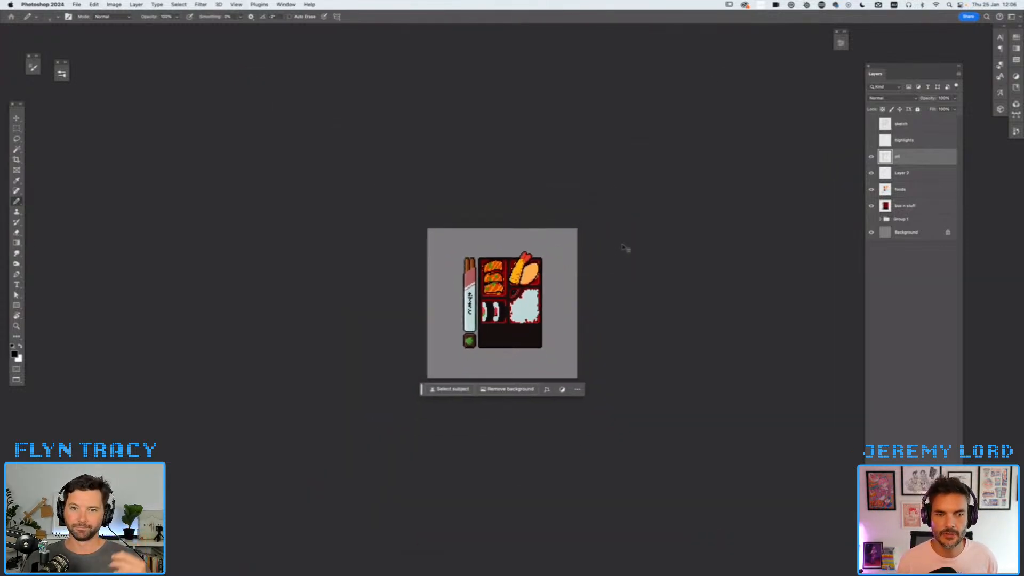
{"action": "key", "text": "super+plus"}
{"action": "key", "text": "super+plus"}
{"action": "key", "text": "super+plus"}
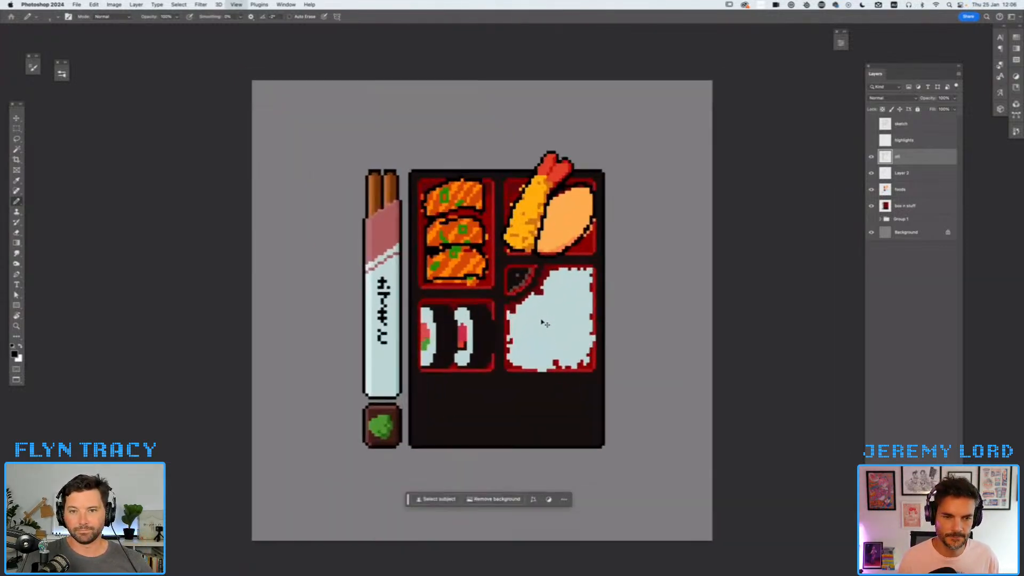
{"action": "key", "text": "super+z"}
{"action": "key", "text": "super+z"}
{"action": "key", "text": "super+z"}
{"action": "key", "text": "super+z"}
{"action": "key", "text": "super+z"}
{"action": "key", "text": "super+z"}
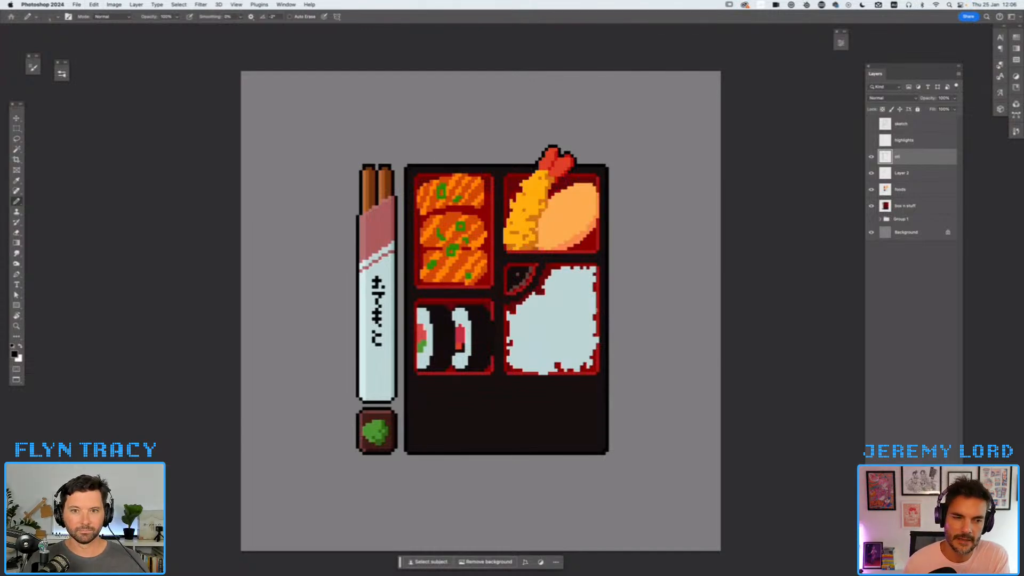
- Compare the bento with the outline layer hidden and shown at a small viewing size
{"action": "left_click", "coordinate": [872, 156]}
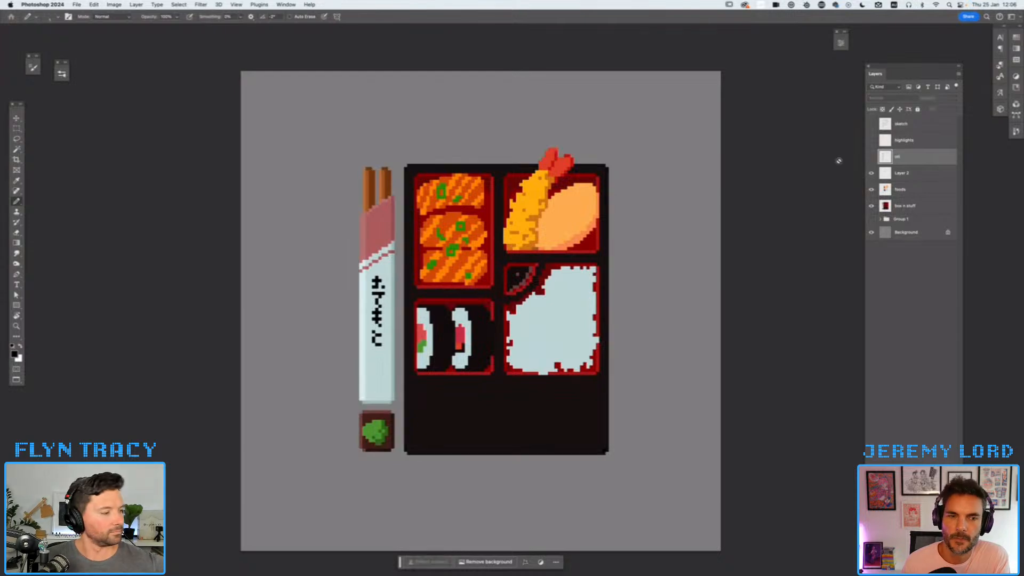
{"action": "key", "text": "super+minus"}
{"action": "key", "text": "super+minus"}
{"action": "key", "text": "super+minus"}
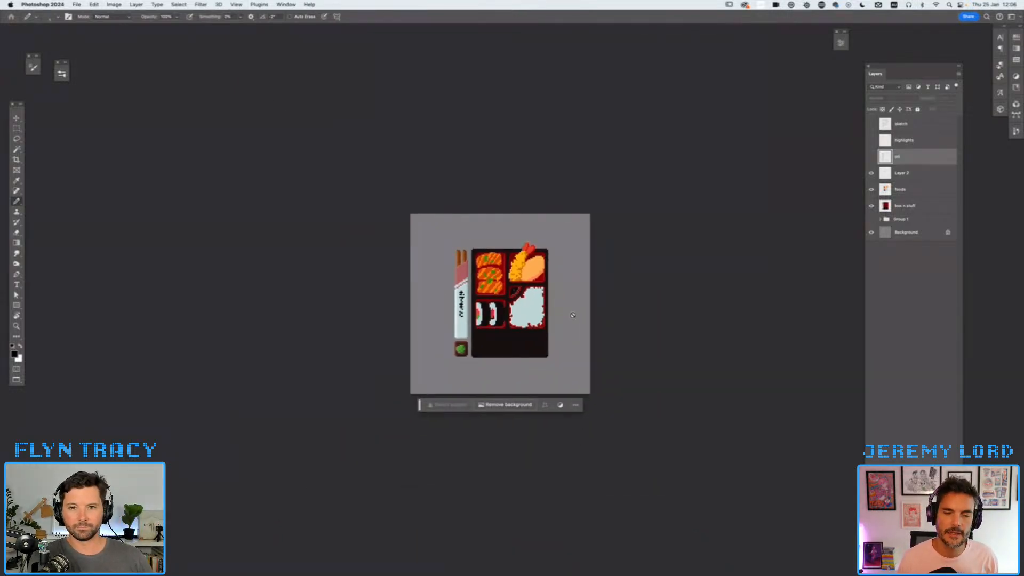
{"action": "left_click", "coordinate": [871, 156]}
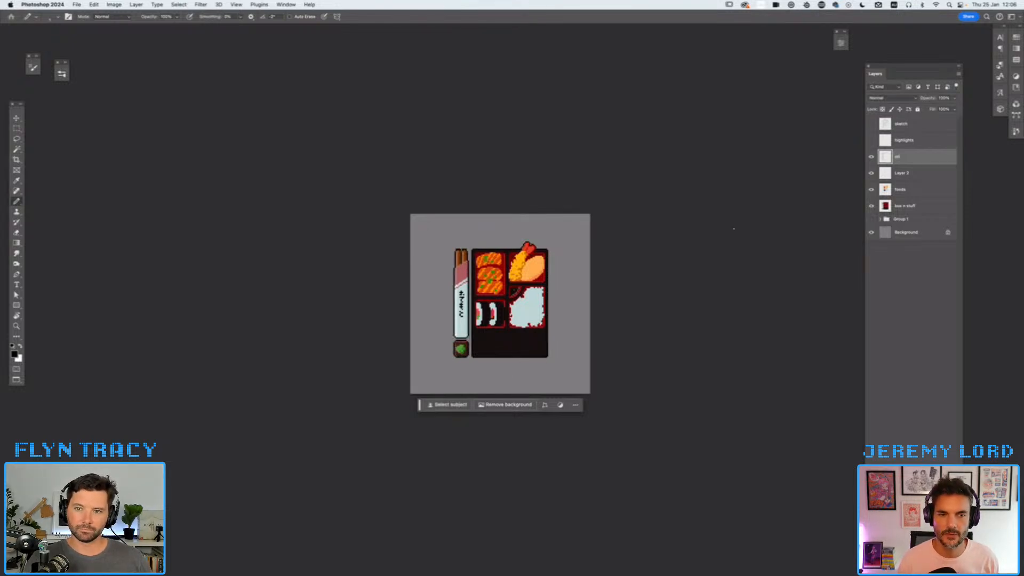
{"action": "key", "text": "super+plus"}
{"action": "key", "text": "super+plus"}
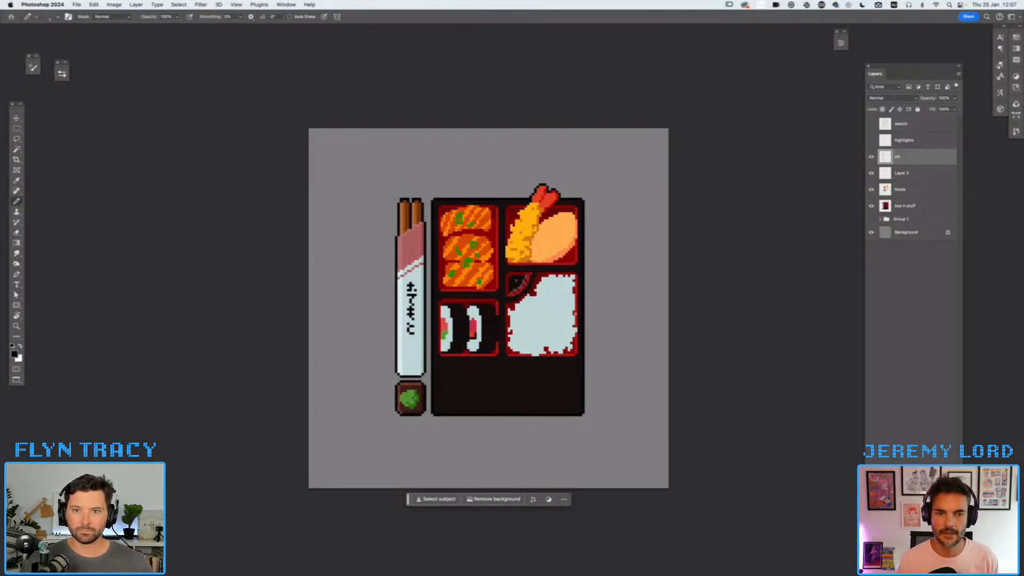
{"action": "key", "text": "super+plus"}
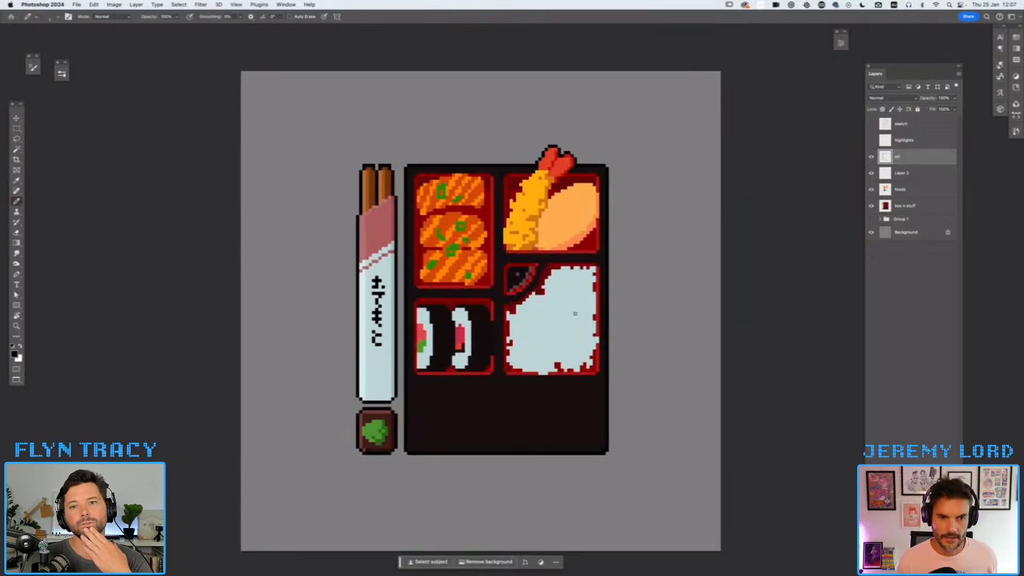
{"action": "key", "text": "super+plus"}
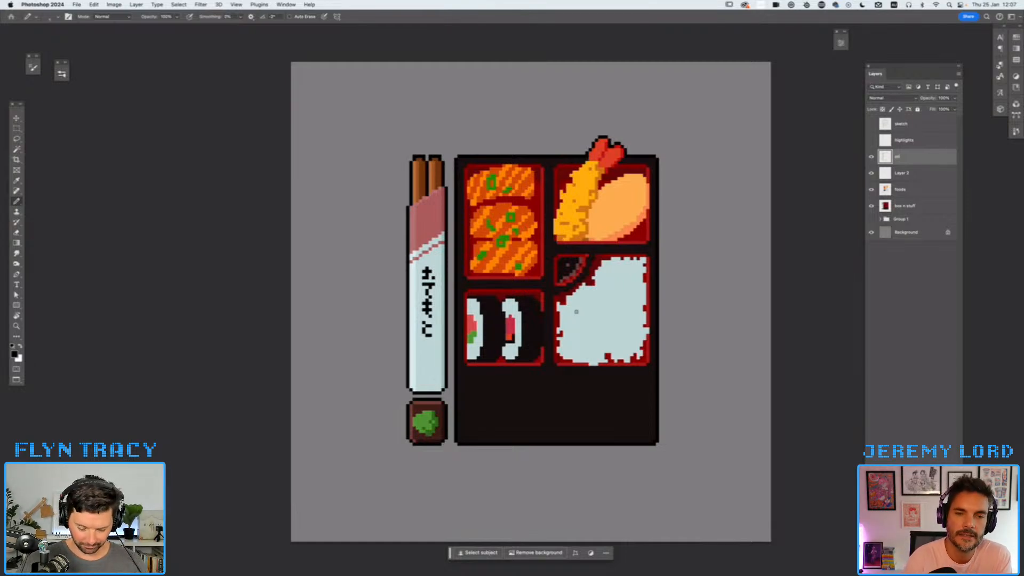
- Examine how the outlined bento reads at thumbnail size and at progressively larger sizes
{"action": "key", "text": "super+minus"}
{"action": "key", "text": "super+minus"}
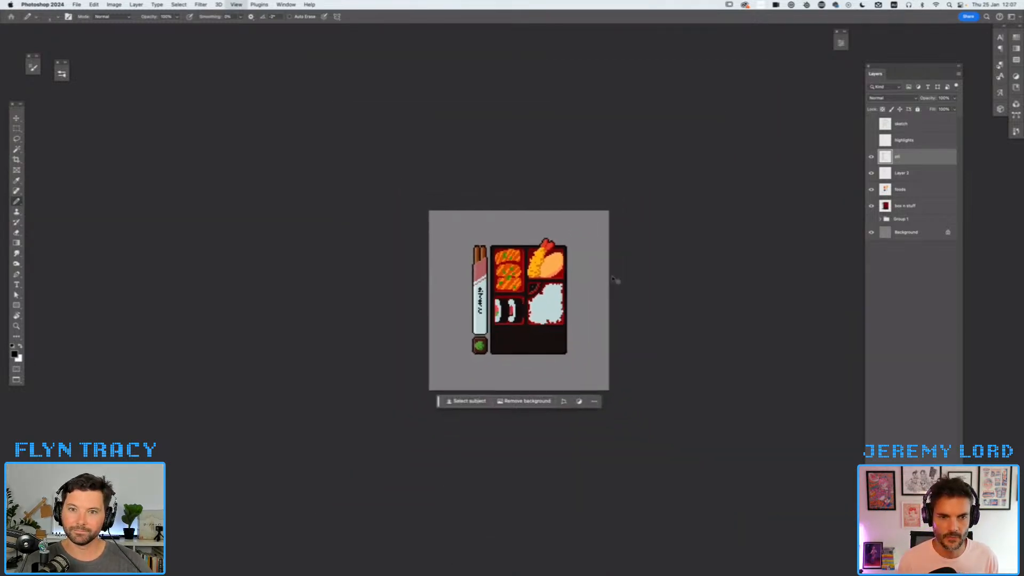
{"action": "key", "text": "super+minus"}
{"action": "key", "text": "super+minus"}
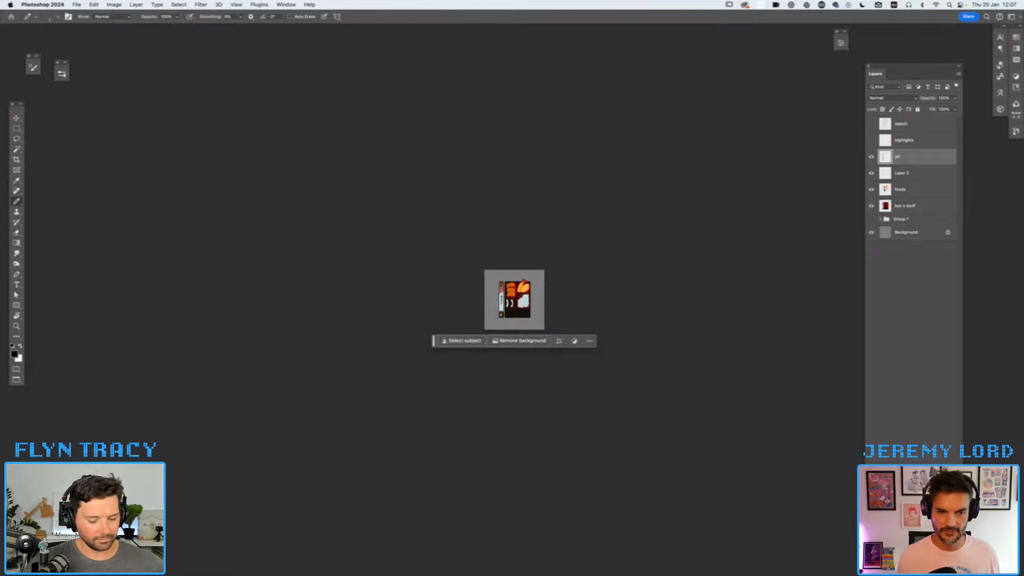
{"action": "key", "text": "super+equal"}
{"action": "key", "text": "super+equal"}
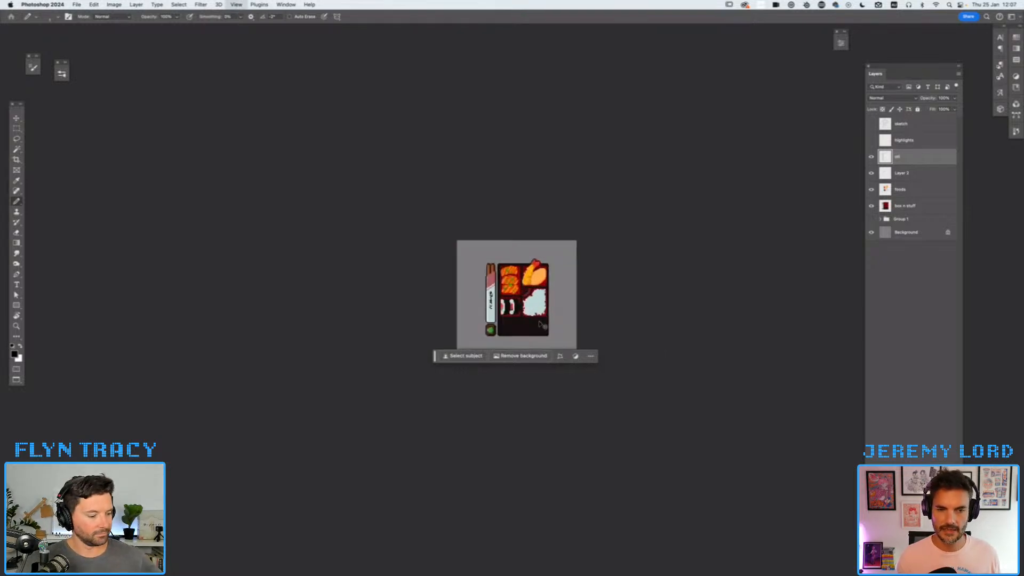
{"action": "key", "text": "super+equal"}
{"action": "key", "text": "super+equal"}
{"action": "key", "text": "super+minus"}
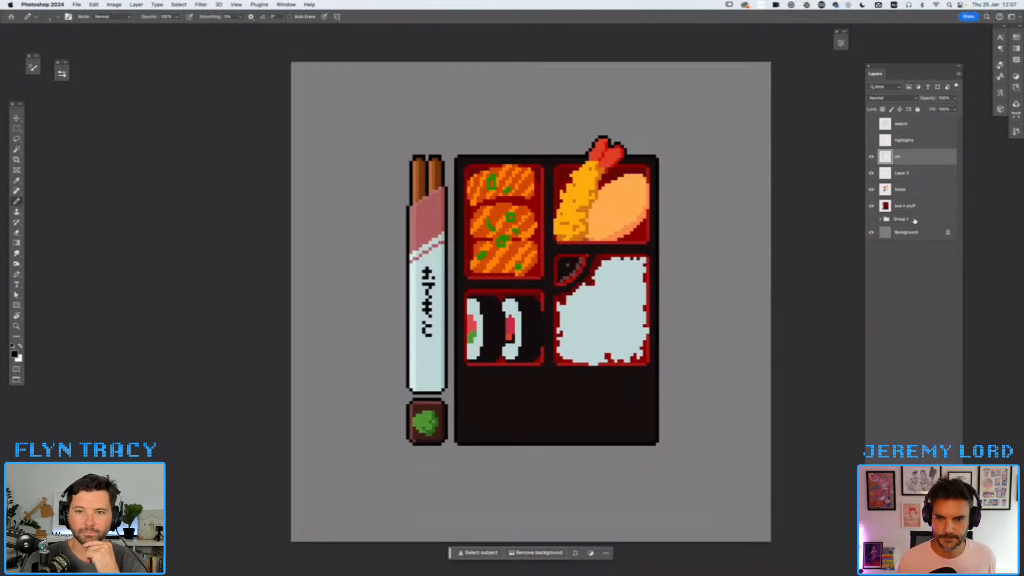
- Make the foods layer active and sample the pale blue of the rice as the foreground colour
{"action": "left_click", "coordinate": [910, 191]}
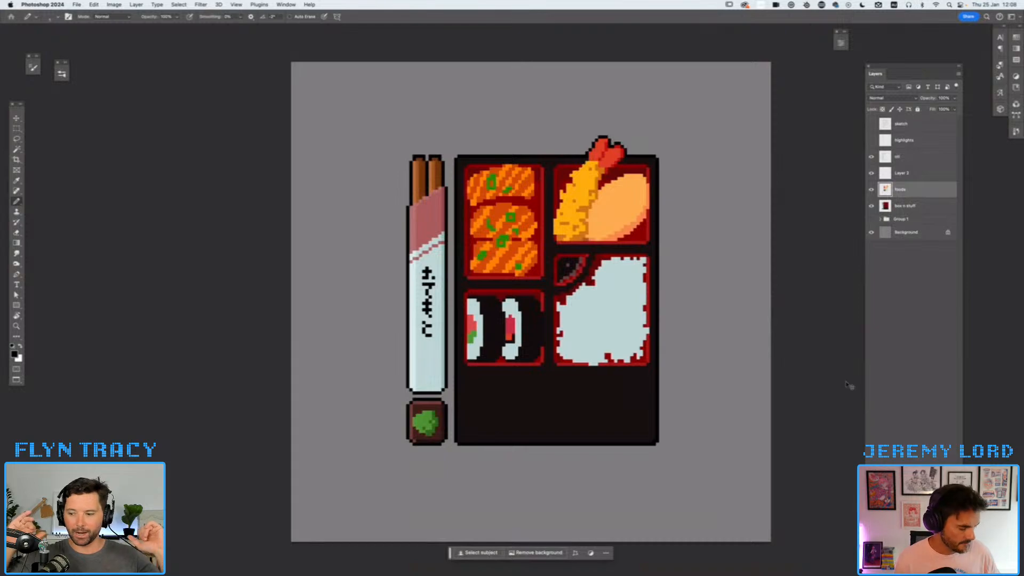
{"action": "key", "text": "super+equal"}
{"action": "key", "text": "super+equal"}
{"action": "left_click_drag", "start_coordinate": [676, 322], "coordinate": [601, 318]}
{"action": "scroll", "coordinate": [601, 318], "scroll_direction": "right", "scroll_amount": 10}
{"action": "scroll", "coordinate": [600, 318], "scroll_direction": "down", "scroll_amount": 2}
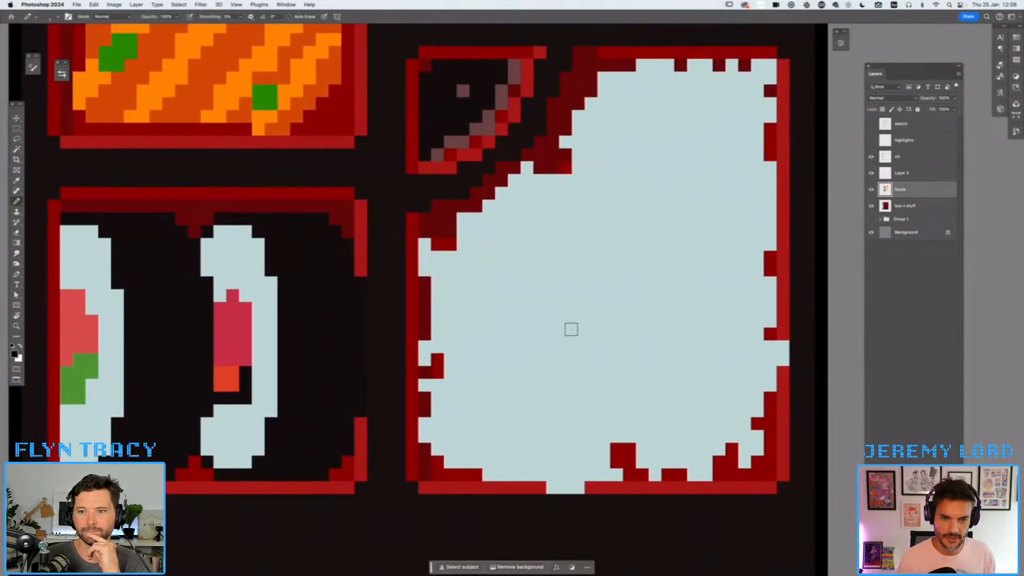
{"action": "key", "text": "i"}
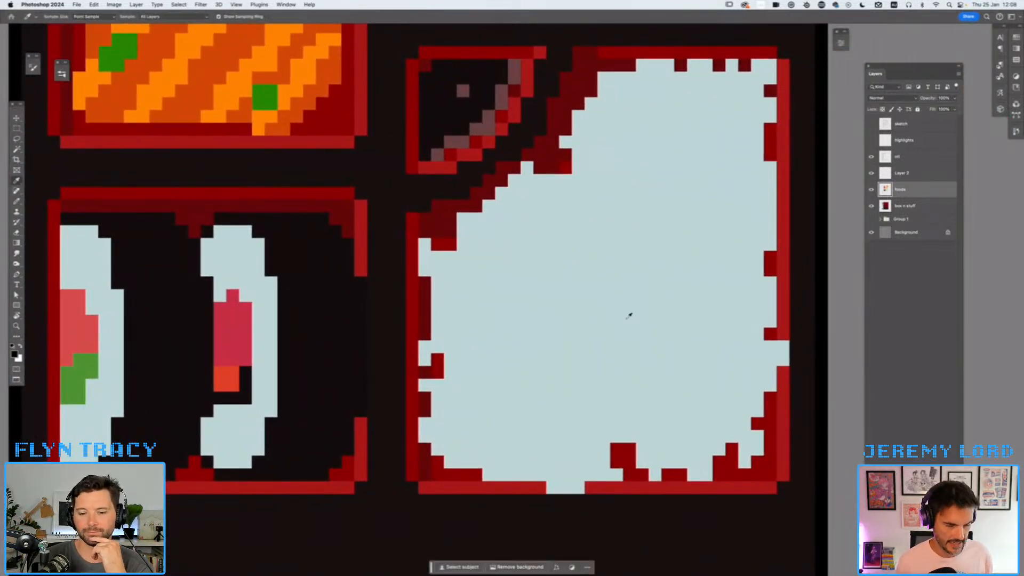
{"action": "left_click", "coordinate": [617, 264]}
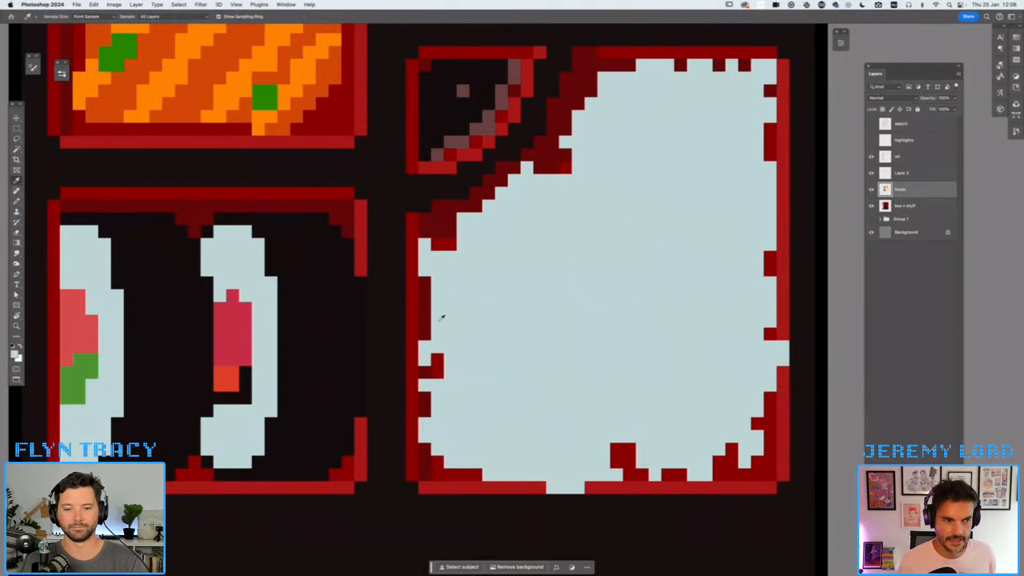
- Inspect the sampled rice colour in the Color Picker, accept it and view the rice within the whole artwork
{"action": "left_click", "coordinate": [15, 354]}
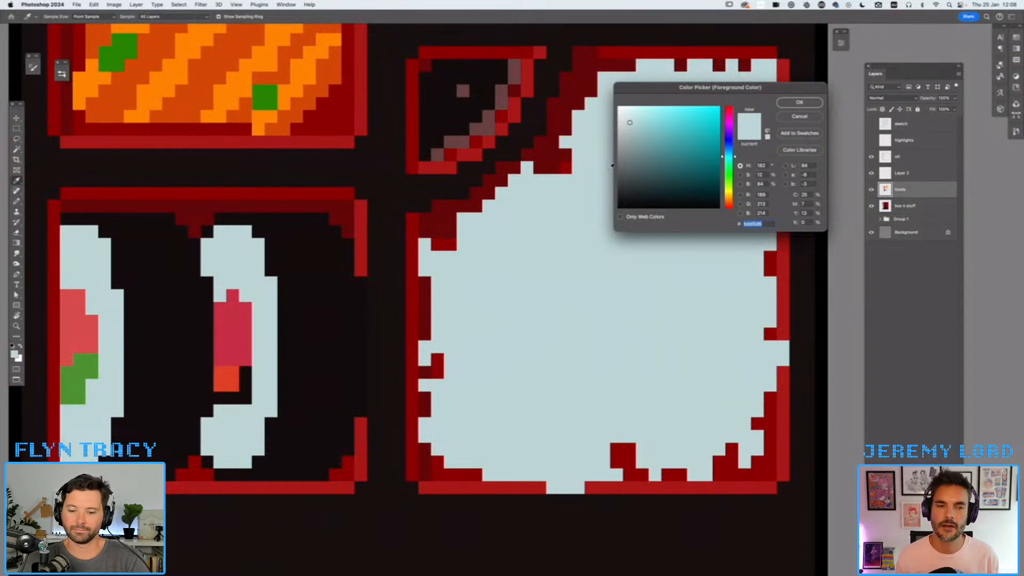
{"action": "key", "text": "Return"}
{"action": "key", "text": "super+minus"}
{"action": "key", "text": "super+minus"}
{"action": "key", "text": "super+minus"}
{"action": "key", "text": "super+minus"}
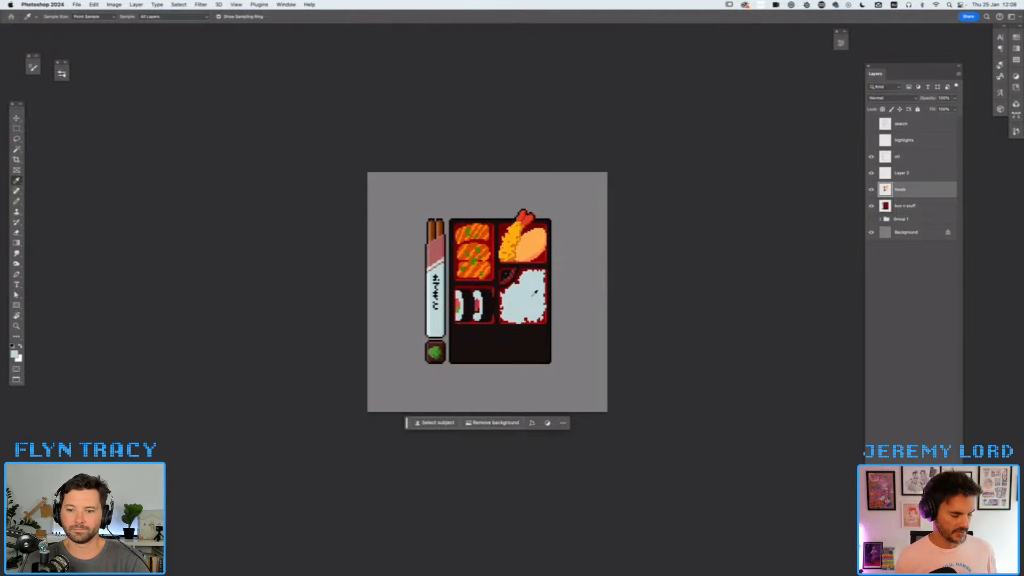
- Try adding small white highlight marks to the rice with the Pencil on a new layer above the foods layer
{"action": "key", "text": "super+plus"}
{"action": "key", "text": "super+plus"}
{"action": "key", "text": "super+plus"}
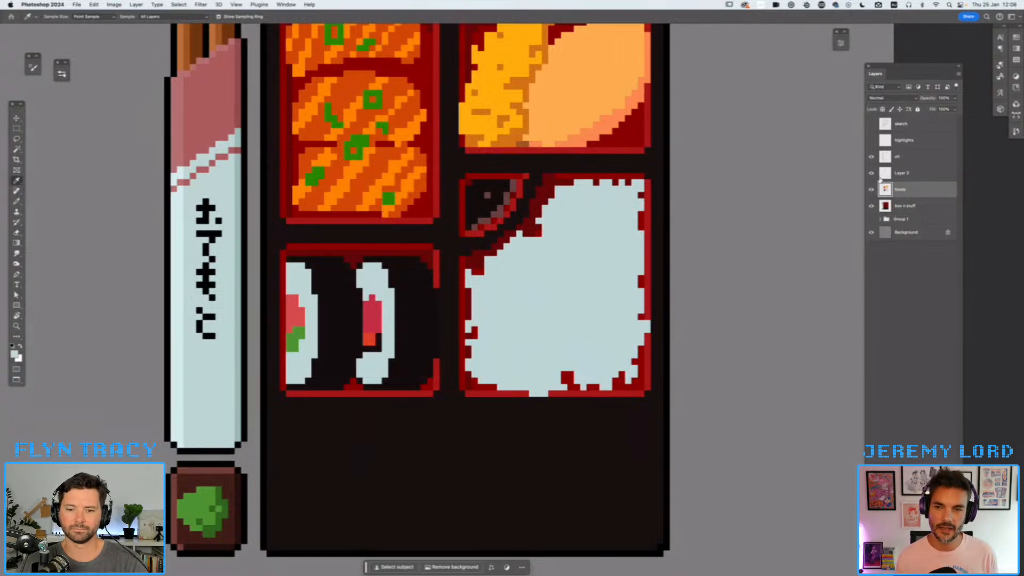
{"action": "key", "text": "super+alt+shift+n"}
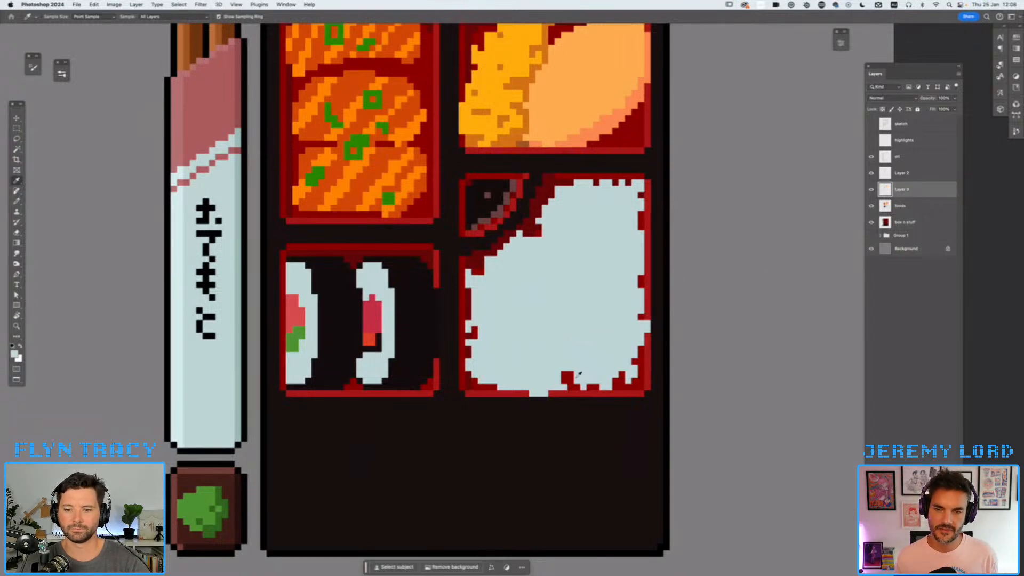
{"action": "key", "text": "b"}
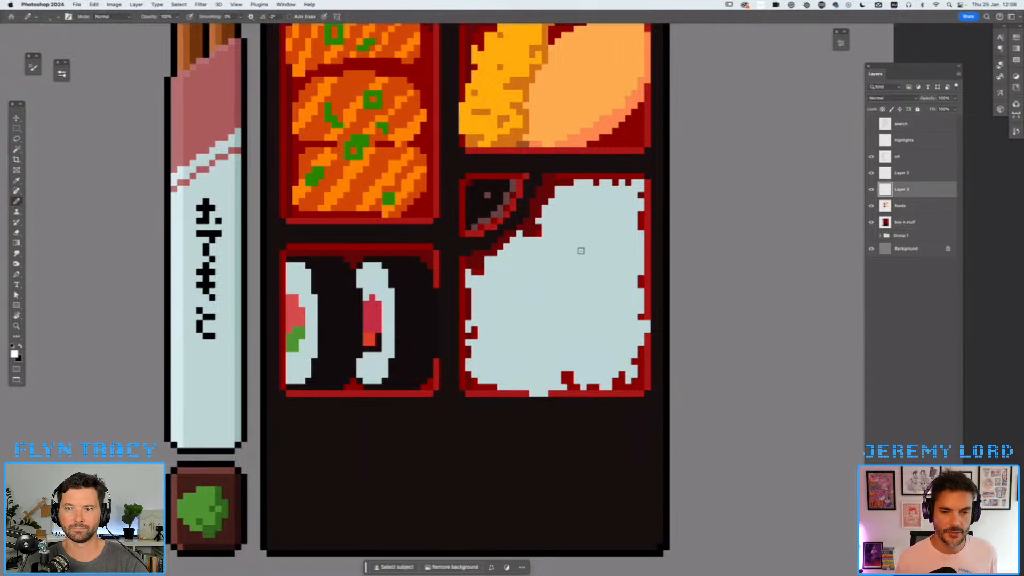
{"action": "mouse_move", "coordinate": [513, 253]}
{"action": "left_mouse_down"}
{"action": "mouse_move", "coordinate": [500, 272]}
{"action": "mouse_move", "coordinate": [544, 253]}
{"action": "left_mouse_up"}
{"action": "left_click_drag", "start_coordinate": [557, 227], "coordinate": [565, 227]}
{"action": "left_click", "coordinate": [603, 214]}
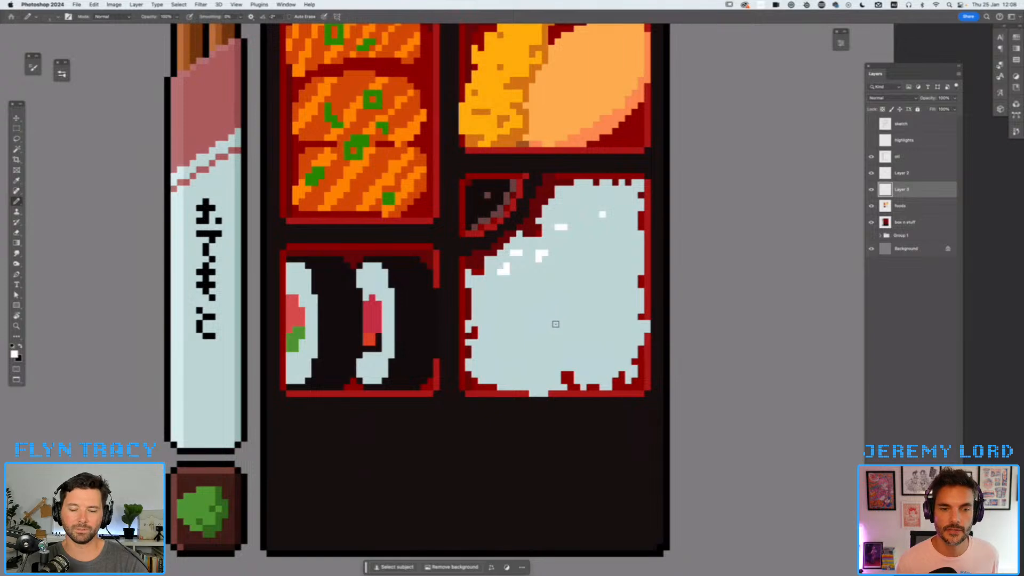
- Undo the white highlight marks on the rice and restore the sampled pale blue as the foreground colour
{"action": "key", "text": "super+z"}
{"action": "key", "text": "super+z"}
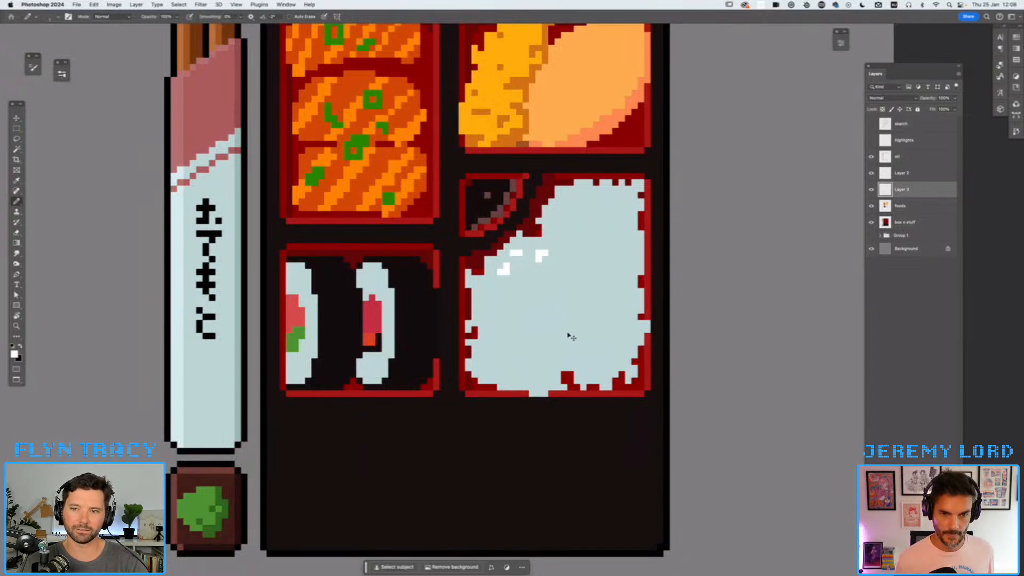
{"action": "key", "text": "super+z"}
{"action": "key", "text": "super+z"}
{"action": "key", "text": "super+z"}
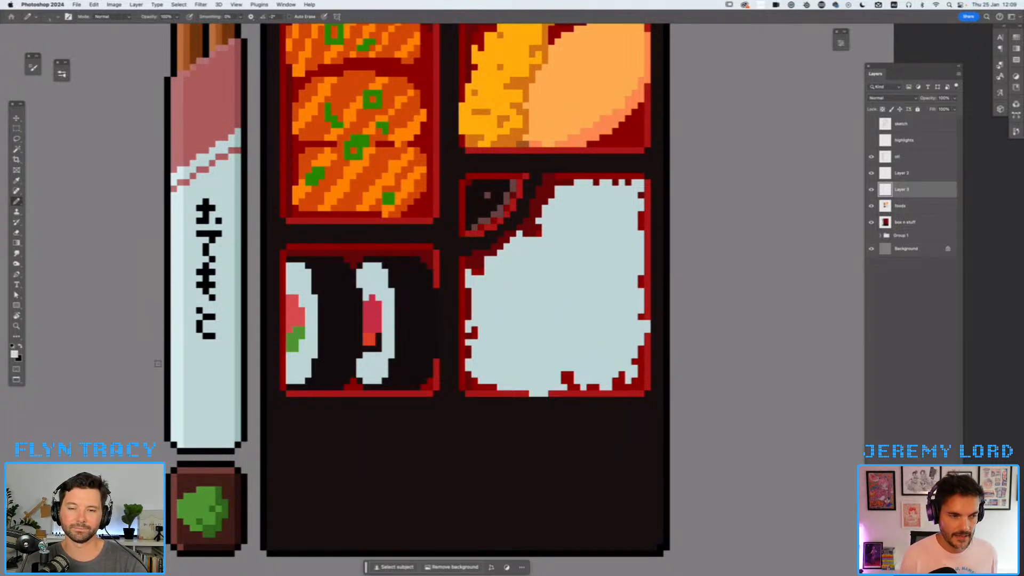
- Inspect the pale blue rice colour in the Color Picker without changing it, and delete the empty layer above foods
{"action": "left_click", "coordinate": [15, 354]}
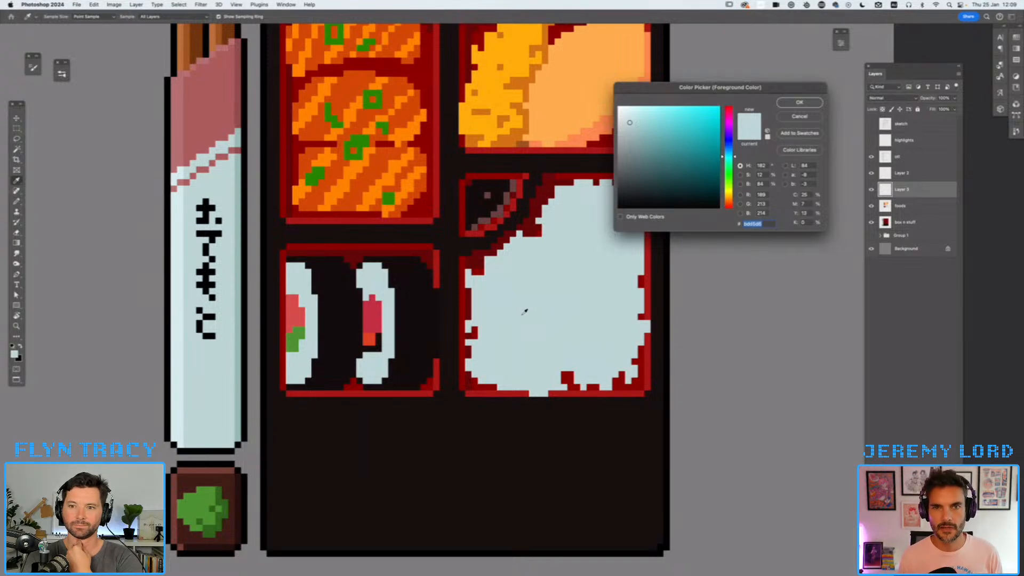
{"action": "left_click", "coordinate": [793, 118]}
{"action": "key", "text": "b"}
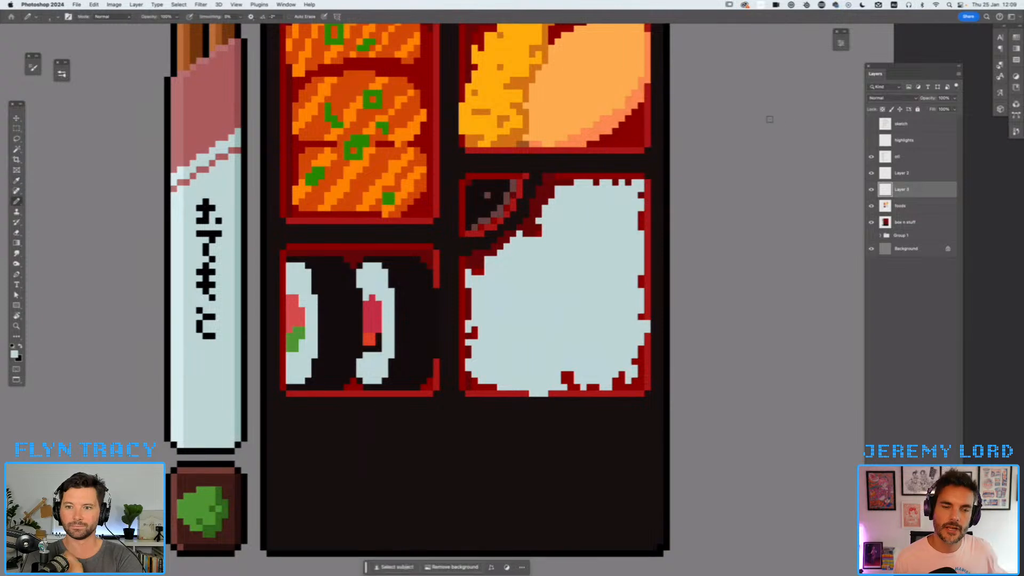
{"action": "key", "text": "BackSpace"}
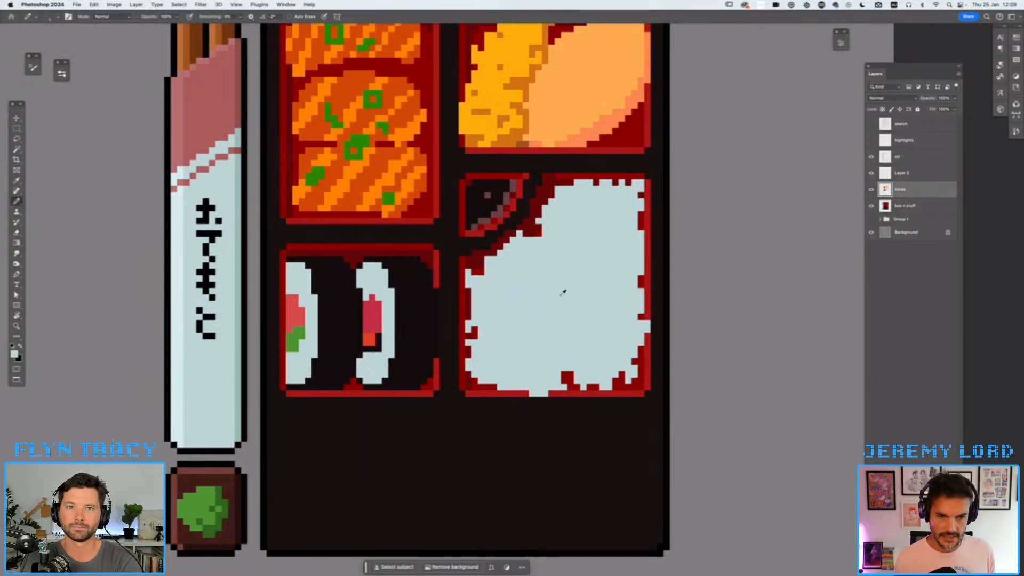
{"action": "left_click", "coordinate": [14, 354]}
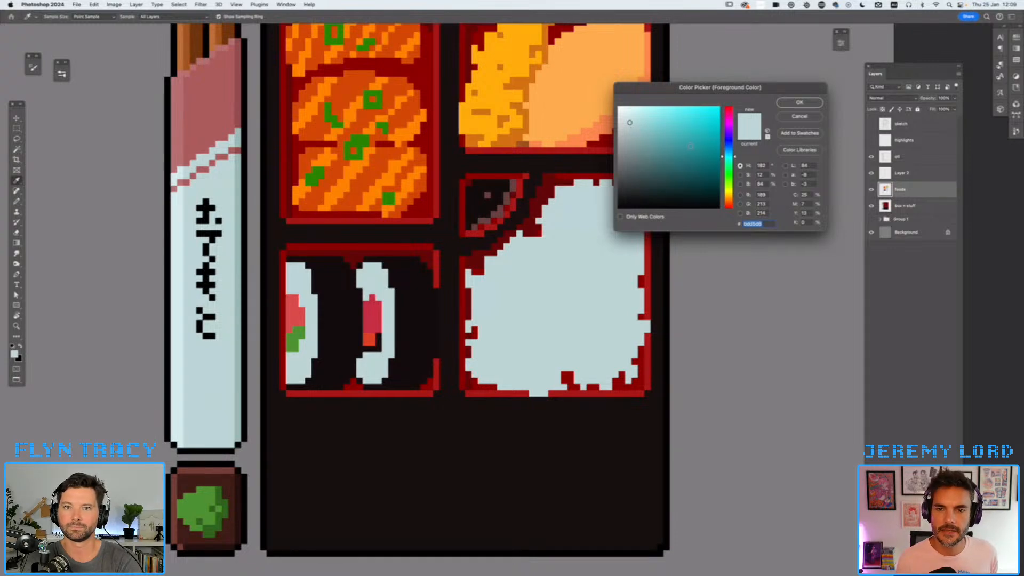
{"action": "left_click", "coordinate": [796, 119]}
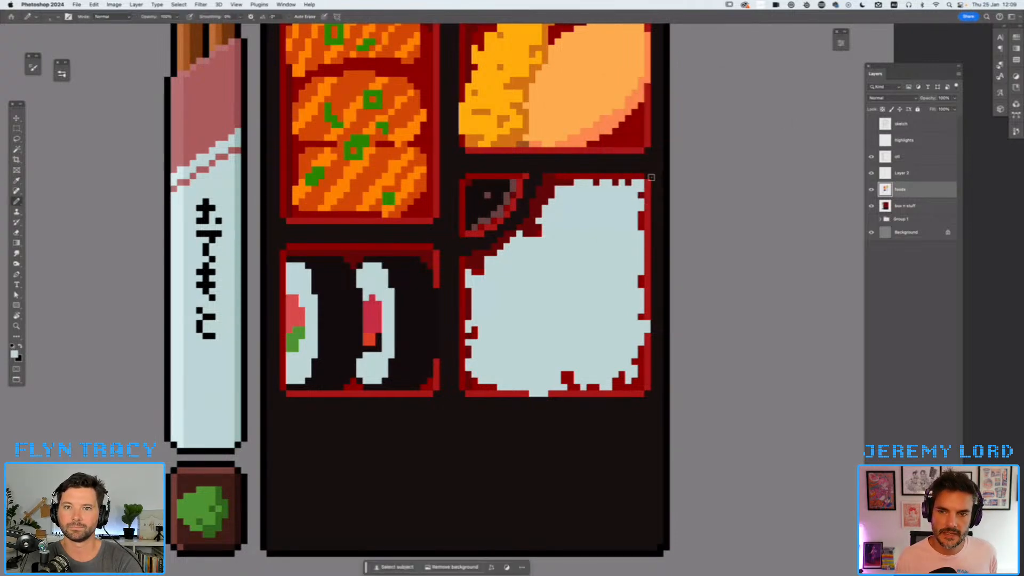
- Pencil black shadow shapes over the rice's right and lower areas on a new layer and reduce that layer's opacity
{"action": "key", "text": "super+alt+shift+n"}
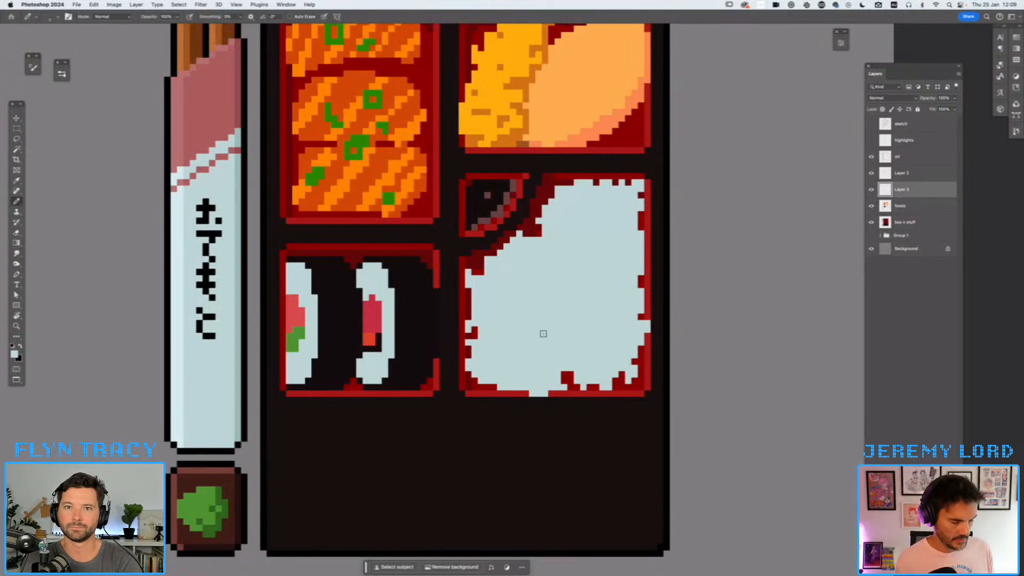
{"action": "key", "text": "x"}
{"action": "key", "text": "x"}
{"action": "key", "text": "x"}
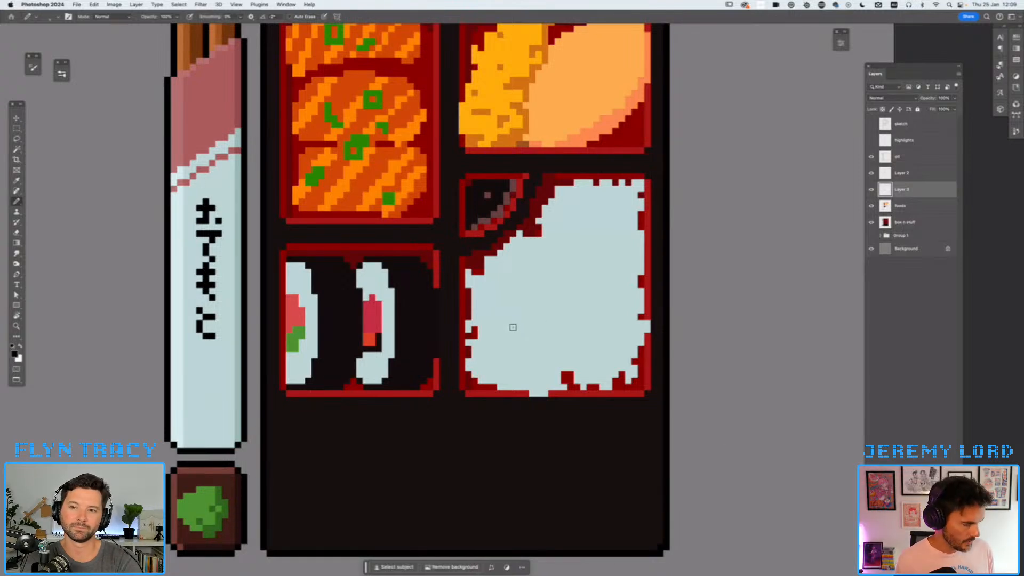
{"action": "mouse_move", "coordinate": [638, 238]}
{"action": "left_mouse_down"}
{"action": "mouse_move", "coordinate": [615, 347]}
{"action": "mouse_move", "coordinate": [641, 334]}
{"action": "mouse_move", "coordinate": [600, 375]}
{"action": "mouse_move", "coordinate": [585, 348]}
{"action": "mouse_move", "coordinate": [552, 389]}
{"action": "mouse_move", "coordinate": [524, 368]}
{"action": "mouse_move", "coordinate": [506, 389]}
{"action": "mouse_move", "coordinate": [580, 326]}
{"action": "mouse_move", "coordinate": [592, 275]}
{"action": "left_mouse_up"}
{"action": "left_click", "coordinate": [954, 98]}
{"action": "left_click_drag", "start_coordinate": [955, 109], "coordinate": [926, 109]}
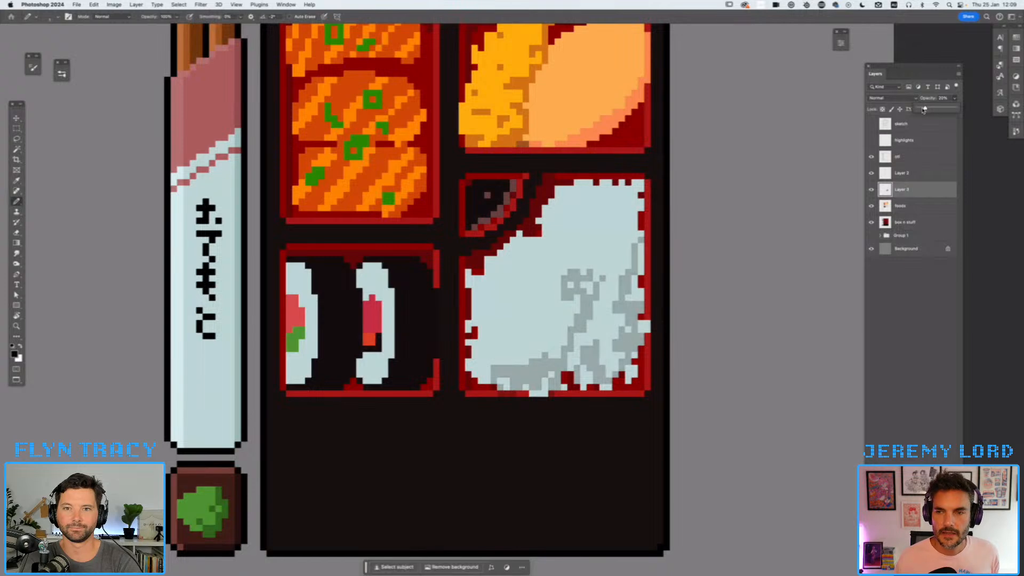
{"action": "key", "text": "super+minus"}
{"action": "key", "text": "super+minus"}
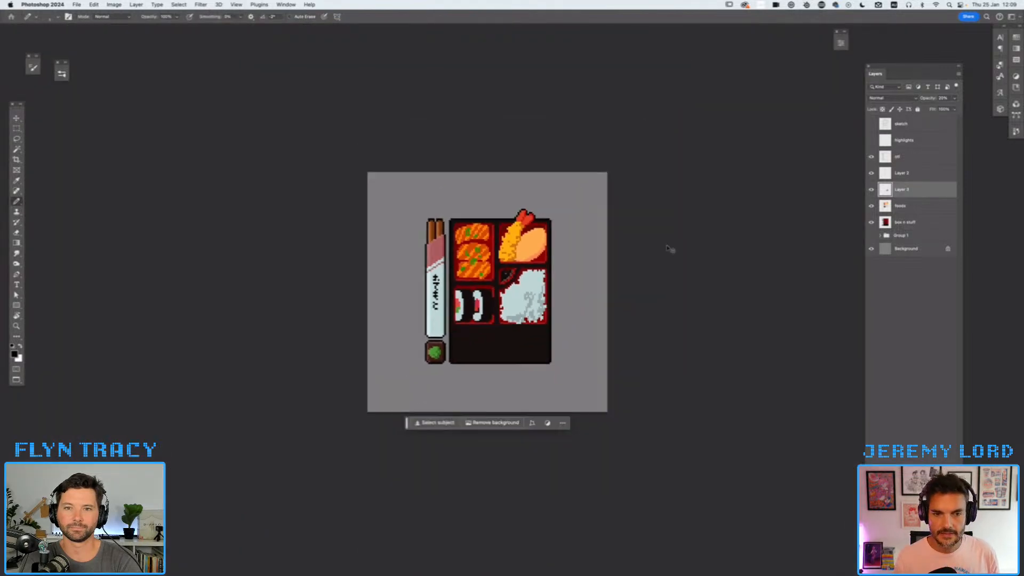
- Restore the rice shadow layer to 100% opacity and colorize its black pixels a teal blue with Hue/Saturation
{"action": "key", "text": "super+plus"}
{"action": "key", "text": "super+plus"}
{"action": "key", "text": "super+plus"}
{"action": "key", "text": "super+plus"}
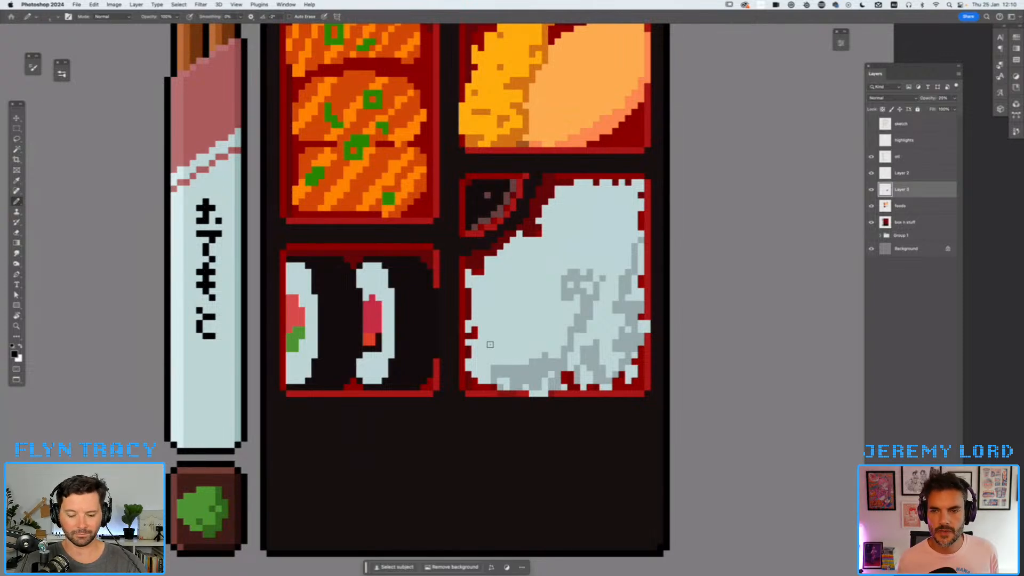
{"action": "left_click", "coordinate": [955, 98]}
{"action": "left_click_drag", "start_coordinate": [936, 109], "coordinate": [976, 115]}
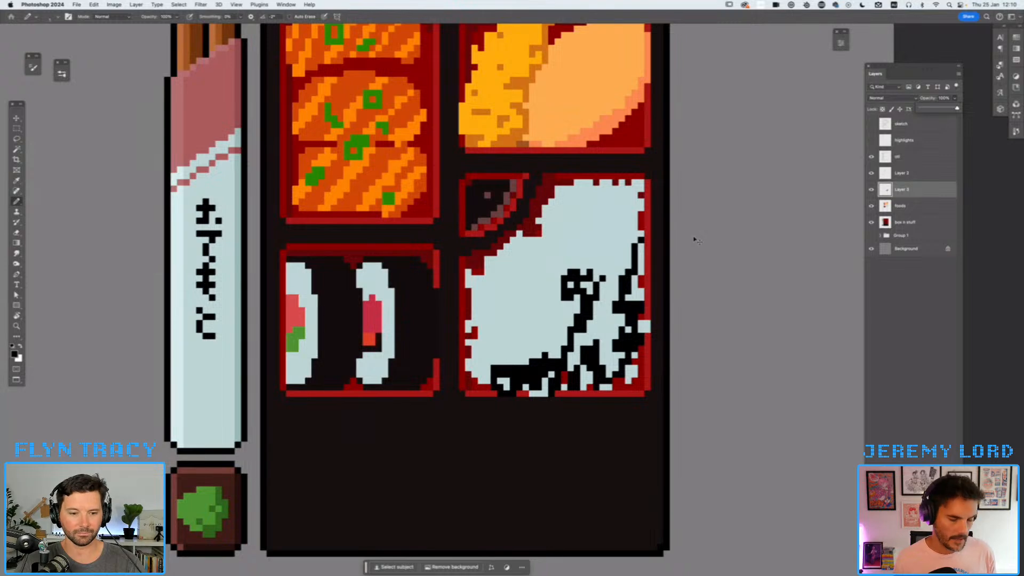
{"action": "key", "text": "super+u"}
{"action": "left_click", "coordinate": [821, 189]}
{"action": "left_click_drag", "start_coordinate": [744, 183], "coordinate": [746, 147]}
{"action": "left_click", "coordinate": [834, 107]}
- Reduce the teal rice shadow layer's opacity to 29% and check the shading within the whole artwork
{"action": "left_click", "coordinate": [954, 98]}
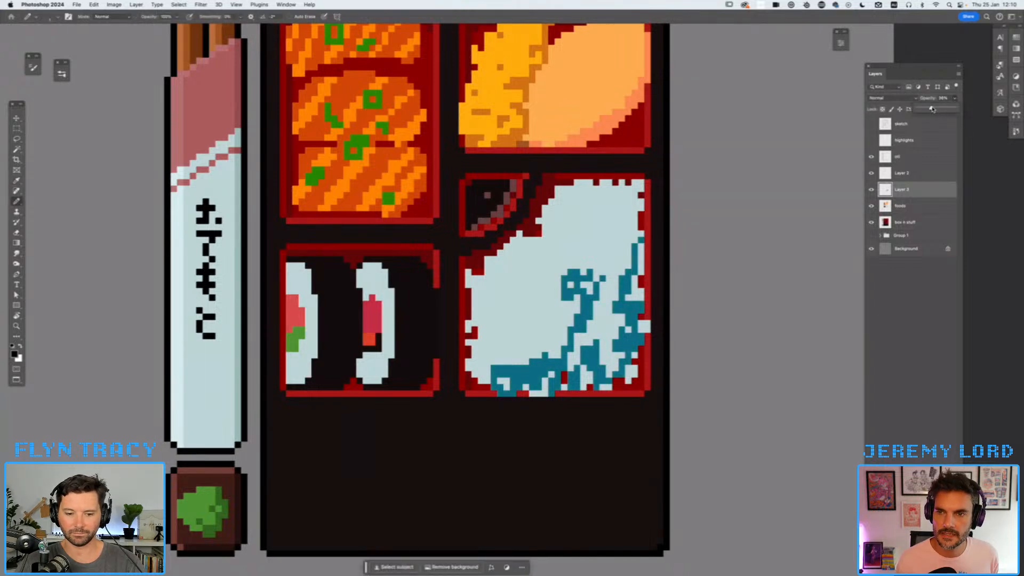
{"action": "left_click", "coordinate": [931, 109]}
{"action": "left_click_drag", "start_coordinate": [930, 108], "coordinate": [927, 110]}
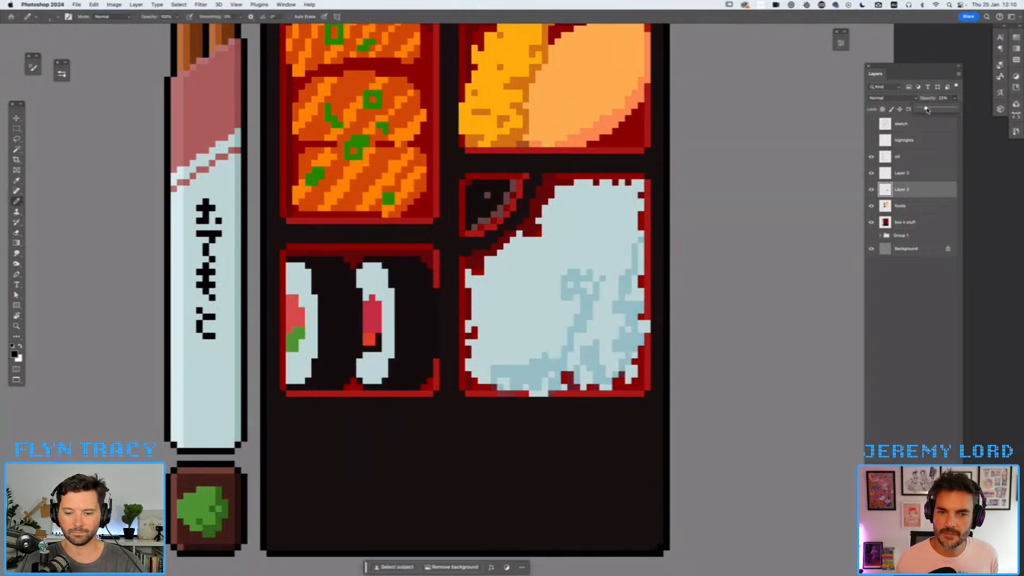
{"action": "key", "text": "super+minus"}
{"action": "key", "text": "super+minus"}
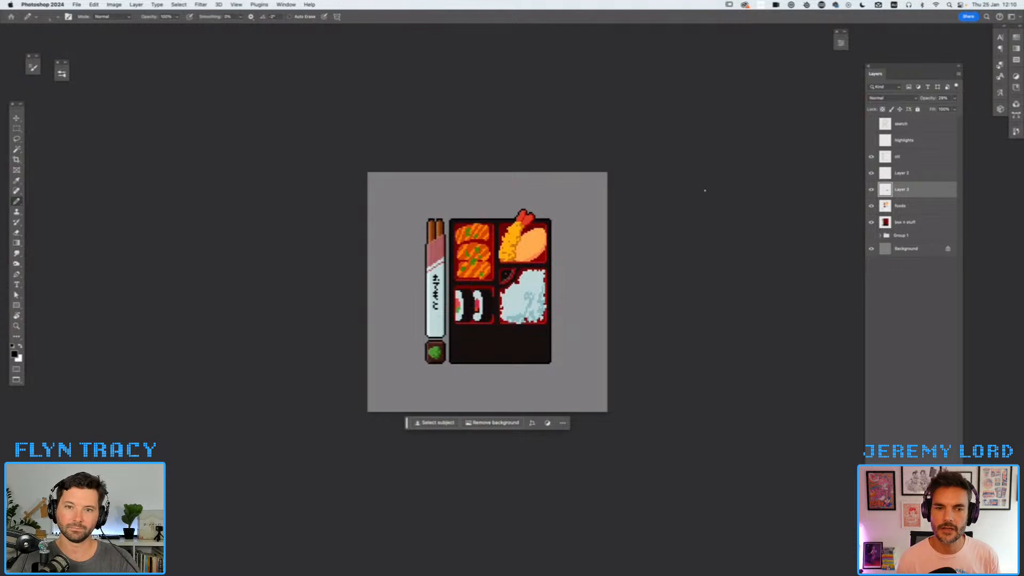
- Sample the blended blue of the rice shadow as the foreground colour and delete the shadow layer
{"action": "key", "text": "super+plus"}
{"action": "key", "text": "super+plus"}
{"action": "key", "text": "super+plus"}
{"action": "key", "text": "super+plus"}
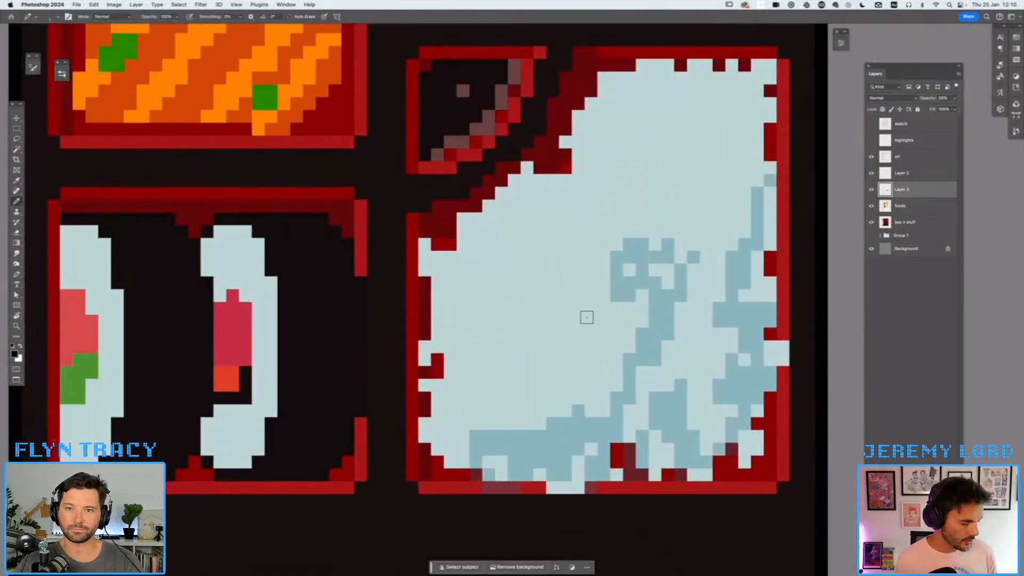
{"action": "key", "text": "i"}
{"action": "left_click", "coordinate": [665, 308]}
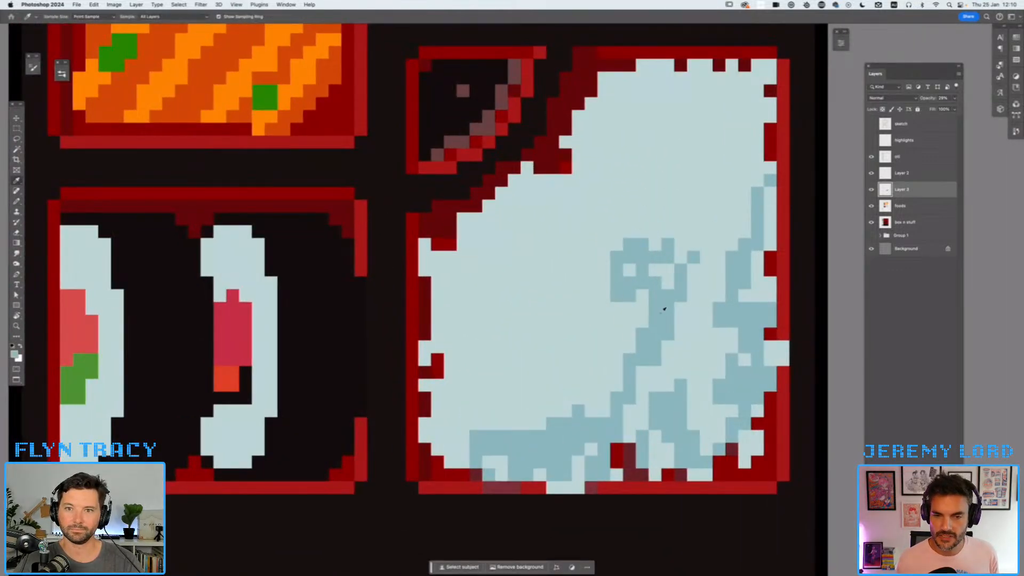
{"action": "key", "text": "BackSpace"}
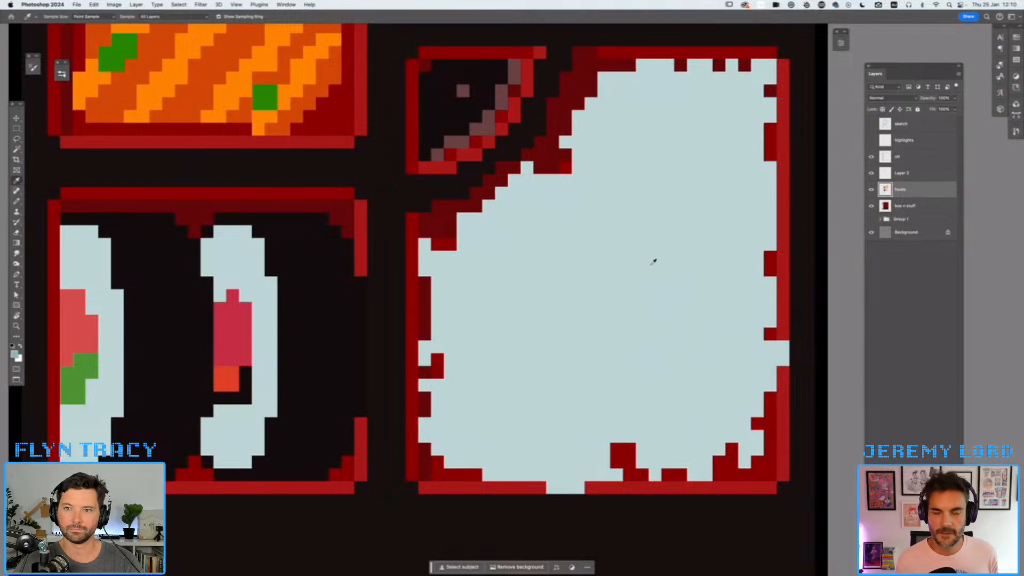
- Toggle the foods layer's visibility off and on to check which parts of the bento it contains
{"action": "key", "text": "super+minus"}
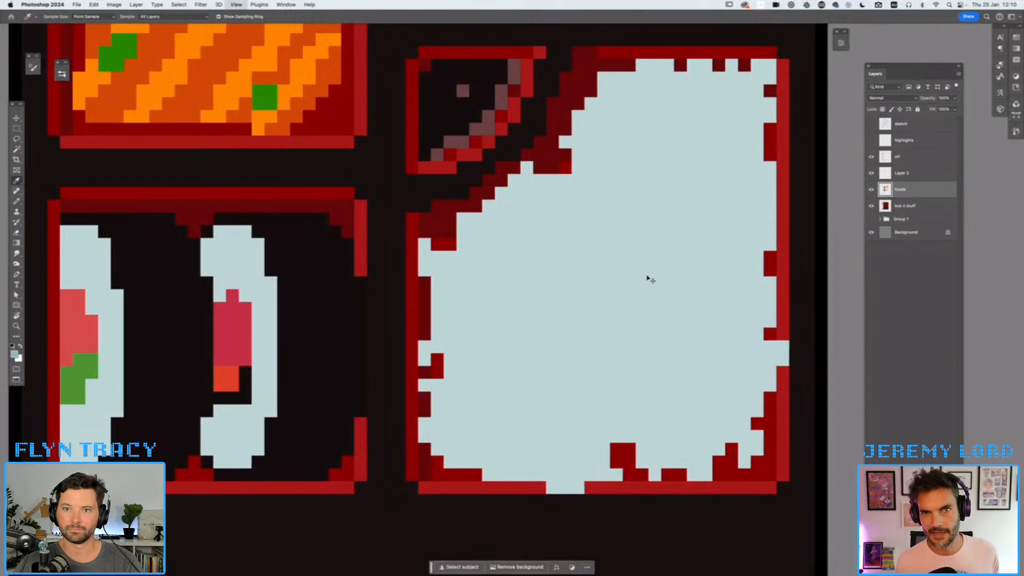
{"action": "key", "text": "super+minus"}
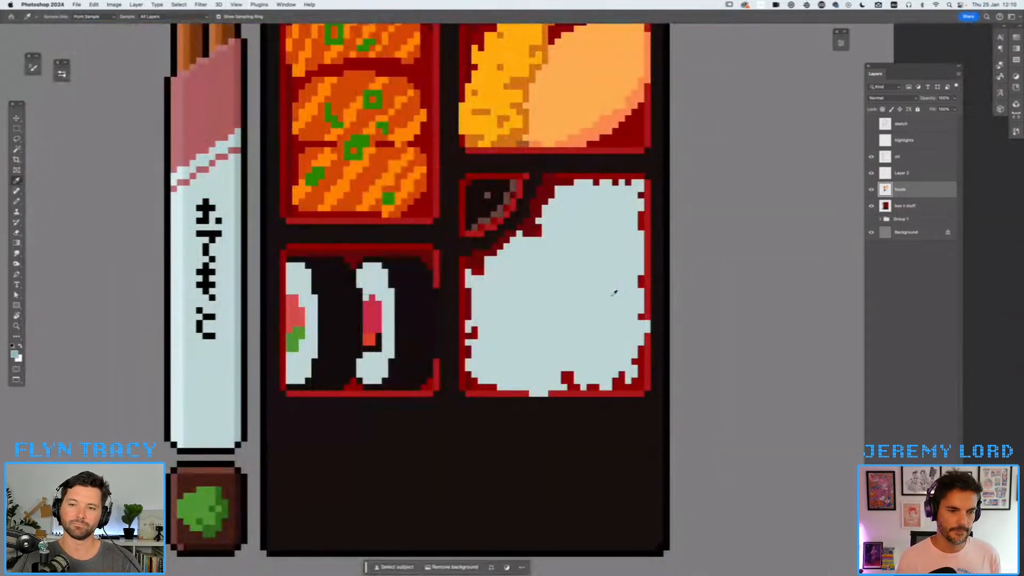
{"action": "key", "text": "b"}
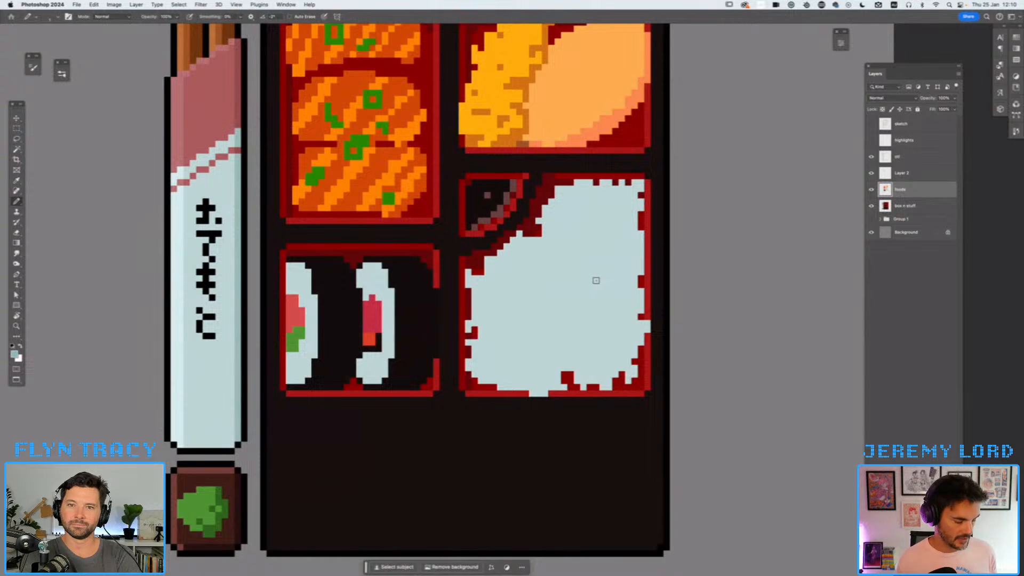
{"action": "left_click", "coordinate": [871, 191]}
{"action": "left_click", "coordinate": [871, 191]}
{"action": "left_click", "coordinate": [871, 191]}
{"action": "left_click", "coordinate": [871, 190]}
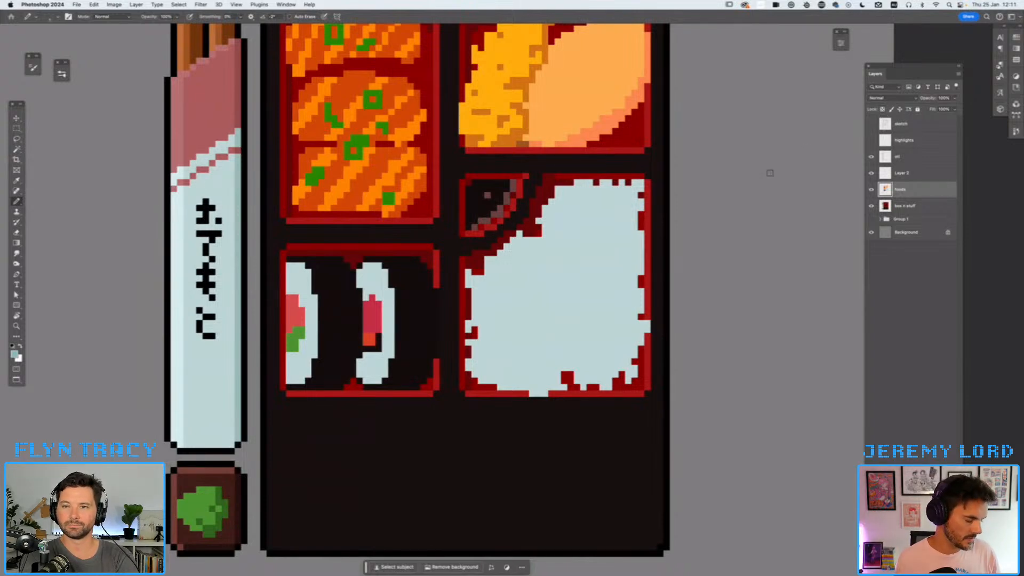
- Try a blue pencil stroke running past the rice edge with the foods layer's transparent pixels unlocked, and undo it
{"action": "key", "text": "slash"}
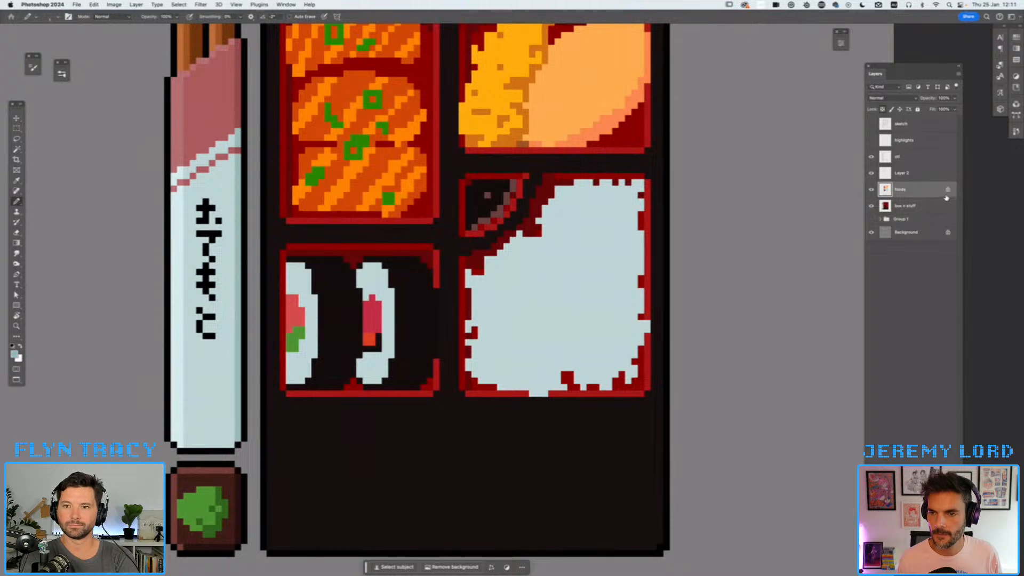
{"action": "key", "text": "slash"}
{"action": "left_click_drag", "start_coordinate": [561, 291], "coordinate": [835, 289]}
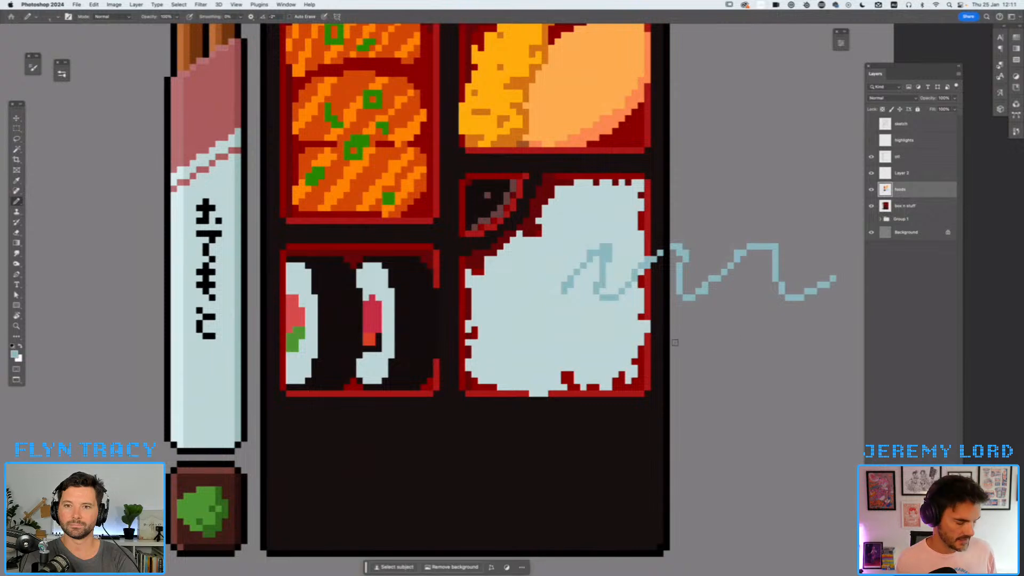
{"action": "key", "text": "super+z"}
- Lock the foods layer's transparent pixels and, after undoing a test stroke, pencil blue shading along the rice's right side
{"action": "key", "text": "slash"}
{"action": "mouse_move", "coordinate": [557, 298]}
{"action": "left_mouse_down"}
{"action": "mouse_move", "coordinate": [615, 297]}
{"action": "mouse_move", "coordinate": [730, 258]}
{"action": "mouse_move", "coordinate": [853, 275]}
{"action": "left_mouse_up"}
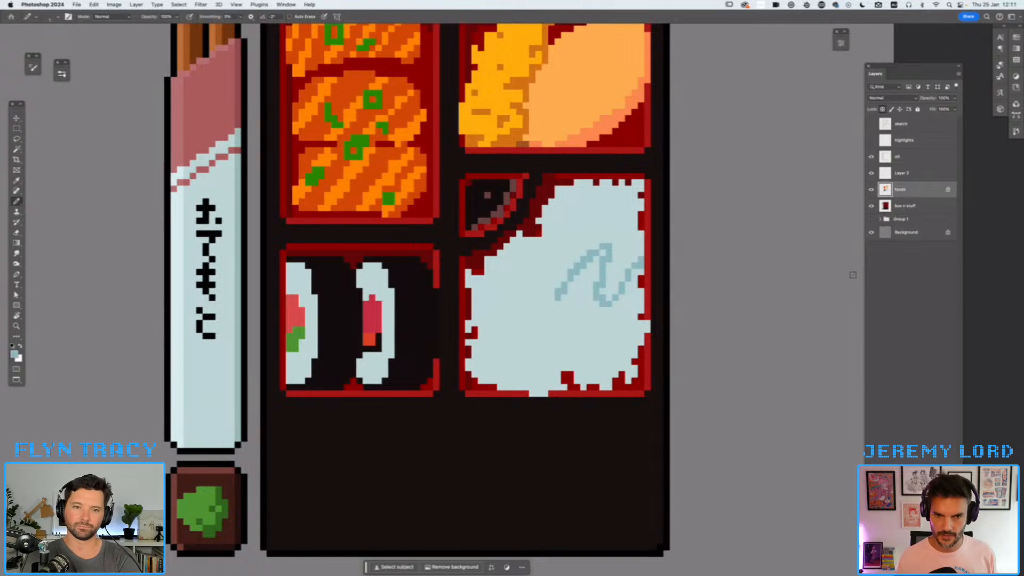
{"action": "key", "text": "super+z"}
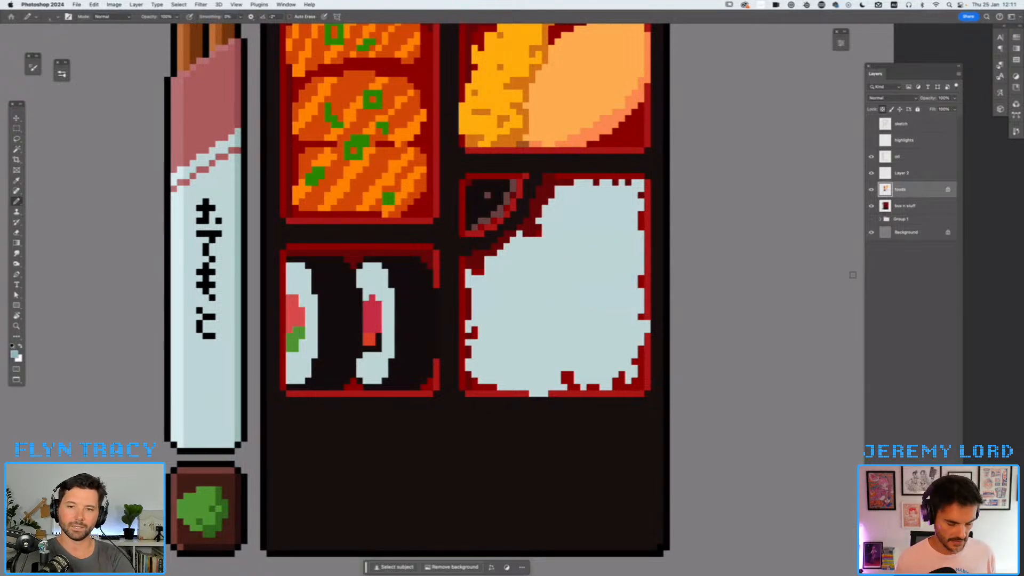
{"action": "mouse_move", "coordinate": [641, 305]}
{"action": "left_mouse_down"}
{"action": "mouse_move", "coordinate": [639, 205]}
{"action": "mouse_move", "coordinate": [623, 297]}
{"action": "mouse_move", "coordinate": [606, 308]}
{"action": "mouse_move", "coordinate": [594, 356]}
{"action": "left_mouse_up"}
{"action": "mouse_move", "coordinate": [640, 323]}
{"action": "left_mouse_down"}
{"action": "mouse_move", "coordinate": [629, 350]}
{"action": "mouse_move", "coordinate": [605, 360]}
{"action": "left_mouse_up"}
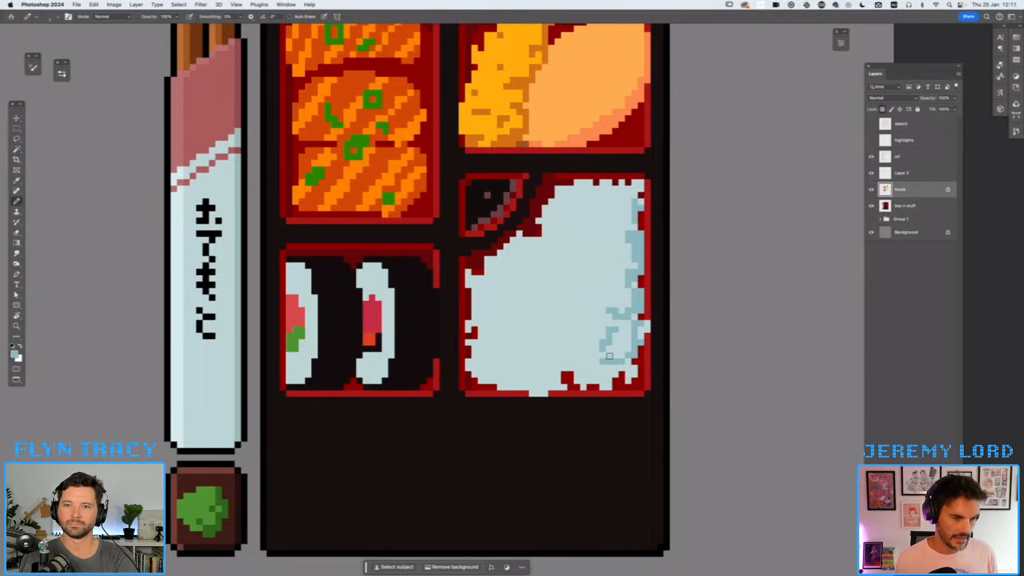
- Draw a black circle beside the bento on the unlocked foods layer and fill its lower-right edge with a crescent shadow
{"action": "key", "text": "d"}
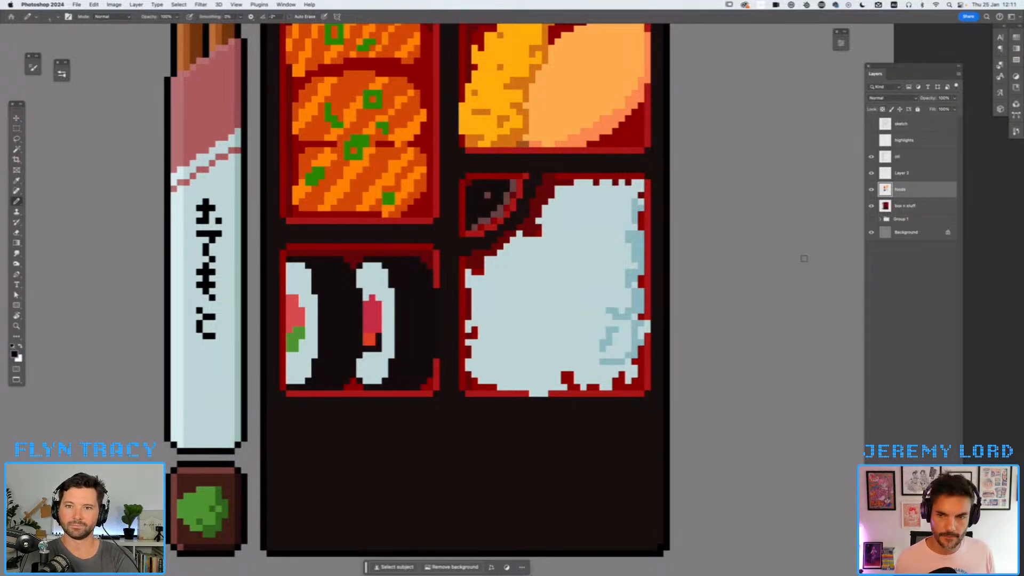
{"action": "scroll", "coordinate": [647, 280], "scroll_direction": "right", "scroll_amount": 5}
{"action": "mouse_move", "coordinate": [666, 182]}
{"action": "left_mouse_down"}
{"action": "mouse_move", "coordinate": [621, 223]}
{"action": "mouse_move", "coordinate": [635, 314]}
{"action": "mouse_move", "coordinate": [725, 329]}
{"action": "mouse_move", "coordinate": [764, 241]}
{"action": "mouse_move", "coordinate": [666, 186]}
{"action": "left_mouse_up"}
{"action": "mouse_move", "coordinate": [727, 201]}
{"action": "left_mouse_down"}
{"action": "mouse_move", "coordinate": [728, 268]}
{"action": "mouse_move", "coordinate": [684, 303]}
{"action": "mouse_move", "coordinate": [636, 303]}
{"action": "mouse_move", "coordinate": [663, 322]}
{"action": "mouse_move", "coordinate": [732, 278]}
{"action": "mouse_move", "coordinate": [749, 286]}
{"action": "mouse_move", "coordinate": [744, 227]}
{"action": "mouse_move", "coordinate": [760, 259]}
{"action": "left_mouse_up"}
{"action": "left_click_drag", "start_coordinate": [670, 318], "coordinate": [725, 326]}
{"action": "left_click_drag", "start_coordinate": [757, 280], "coordinate": [745, 250]}
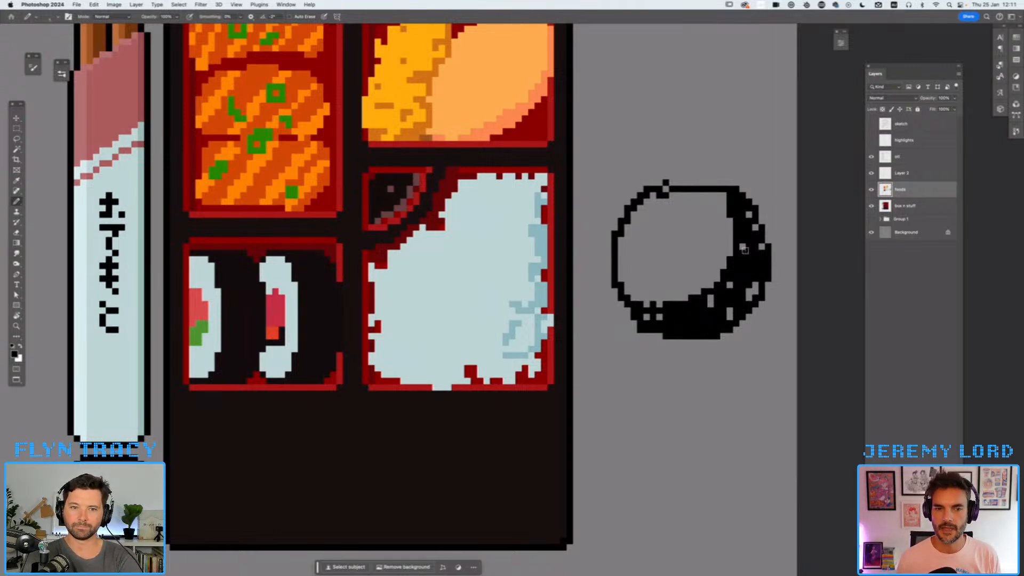
- Add scattered black dots and short dashes inside the circle to suggest surface texture, denser near the shadow
{"action": "left_click", "coordinate": [653, 272]}
{"action": "left_click", "coordinate": [679, 240]}
{"action": "left_click_drag", "start_coordinate": [685, 265], "coordinate": [691, 272]}
{"action": "left_click_drag", "start_coordinate": [672, 291], "coordinate": [710, 259]}
{"action": "left_click_drag", "start_coordinate": [717, 233], "coordinate": [710, 246]}
{"action": "left_click", "coordinate": [685, 214]}
{"action": "left_click", "coordinate": [640, 240]}
{"action": "left_click_drag", "start_coordinate": [621, 266], "coordinate": [628, 265]}
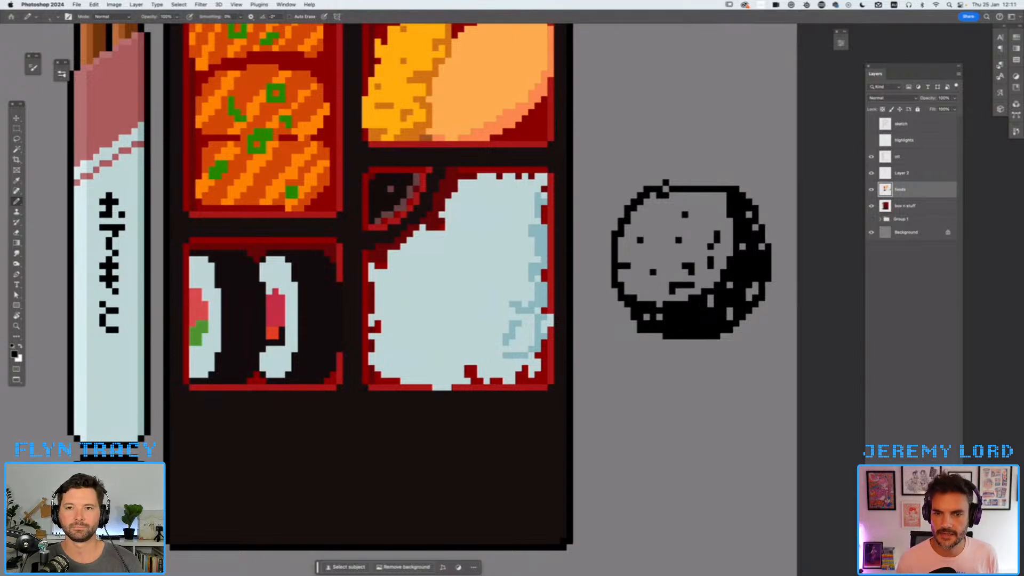
- Delete the black shaded demo circle beside the bento from the foods layer and clear the selection
{"action": "key", "text": "m"}
{"action": "left_click_drag", "start_coordinate": [592, 160], "coordinate": [761, 372]}
{"action": "key", "text": "Delete"}
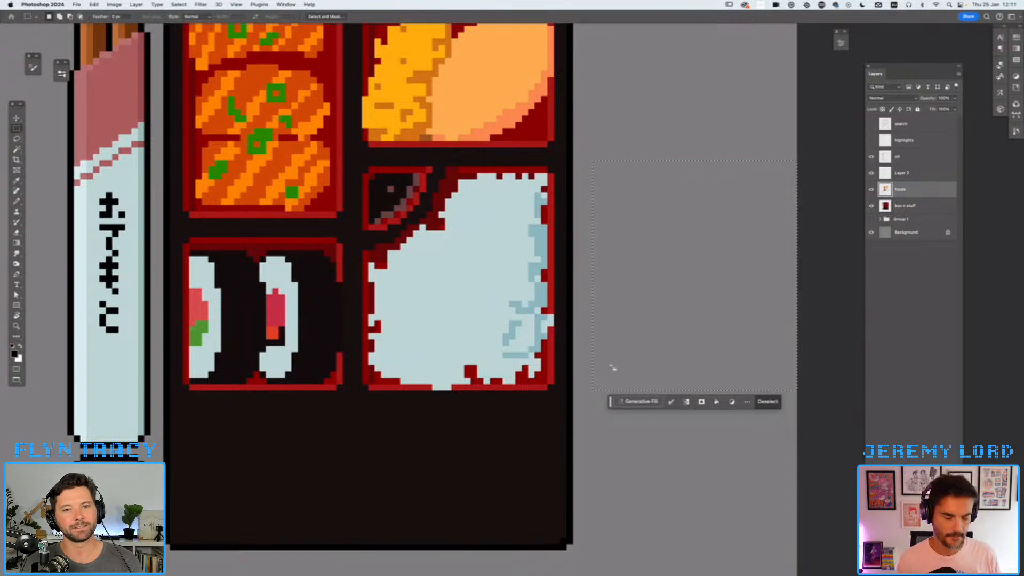
{"action": "key", "text": "super+d"}
- Sample the rice's blue shade, lock the foods layer's transparent pixels, and pencil broken grain-like shading along the rice's lower edge
{"action": "key", "text": "i"}
{"action": "left_click", "coordinate": [542, 299]}
{"action": "key", "text": "b"}
{"action": "key", "text": "slash"}
{"action": "mouse_move", "coordinate": [514, 372]}
{"action": "left_mouse_down"}
{"action": "mouse_move", "coordinate": [480, 374]}
{"action": "mouse_move", "coordinate": [528, 376]}
{"action": "mouse_move", "coordinate": [534, 355]}
{"action": "mouse_move", "coordinate": [520, 363]}
{"action": "mouse_move", "coordinate": [532, 322]}
{"action": "mouse_move", "coordinate": [546, 324]}
{"action": "mouse_move", "coordinate": [511, 363]}
{"action": "mouse_move", "coordinate": [496, 356]}
{"action": "mouse_move", "coordinate": [427, 376]}
{"action": "mouse_move", "coordinate": [462, 382]}
{"action": "mouse_move", "coordinate": [416, 371]}
{"action": "mouse_move", "coordinate": [411, 380]}
{"action": "left_mouse_up"}
{"action": "left_click_drag", "start_coordinate": [453, 346], "coordinate": [417, 365]}
{"action": "left_click_drag", "start_coordinate": [467, 323], "coordinate": [473, 342]}
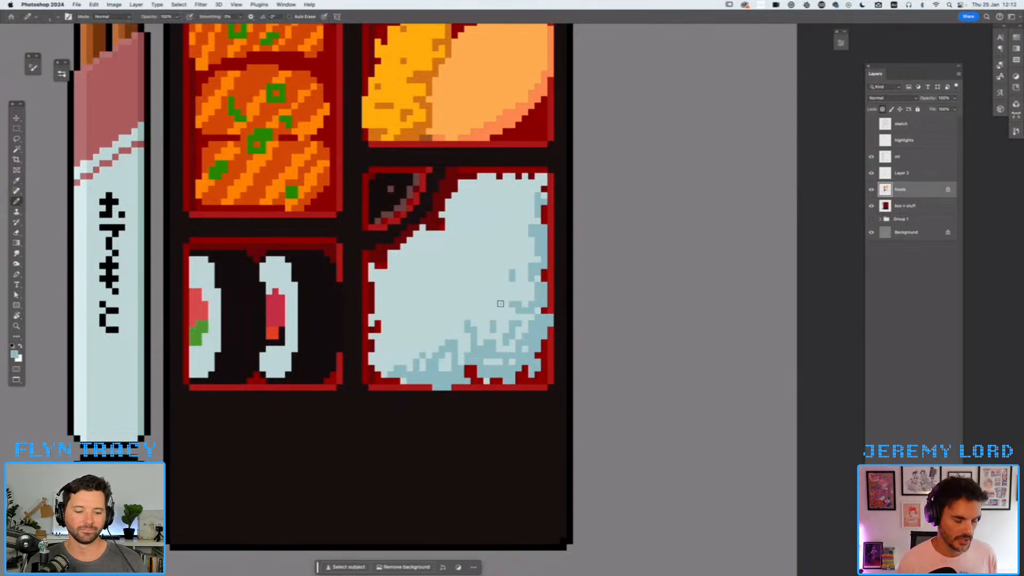
- Scatter more blue grain specks across the middle and left of the rice, judging the texture at a smaller size
{"action": "key", "text": "super+minus"}
{"action": "key", "text": "super+minus"}
{"action": "key", "text": "super+minus"}
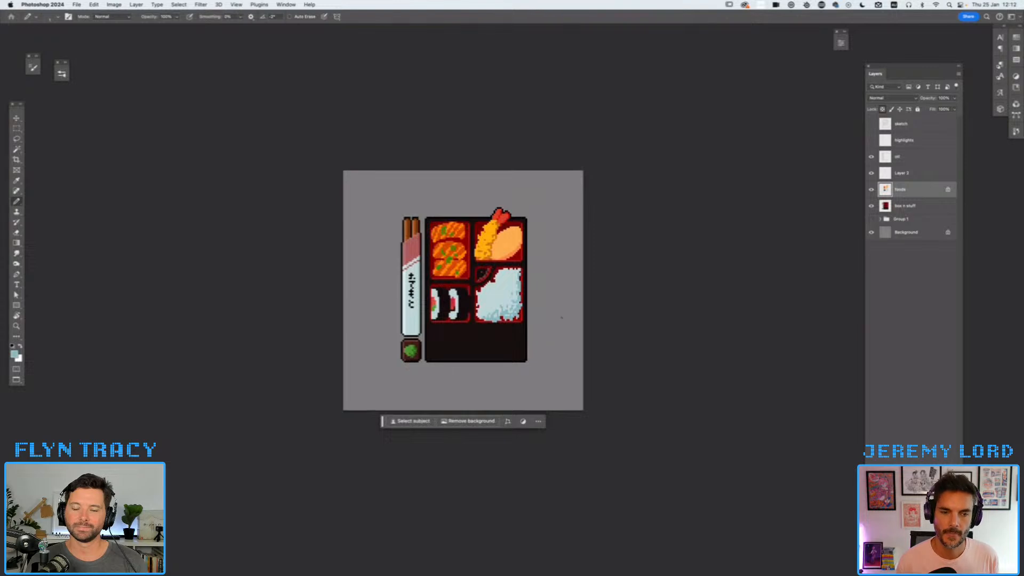
{"action": "key", "text": "super+equal"}
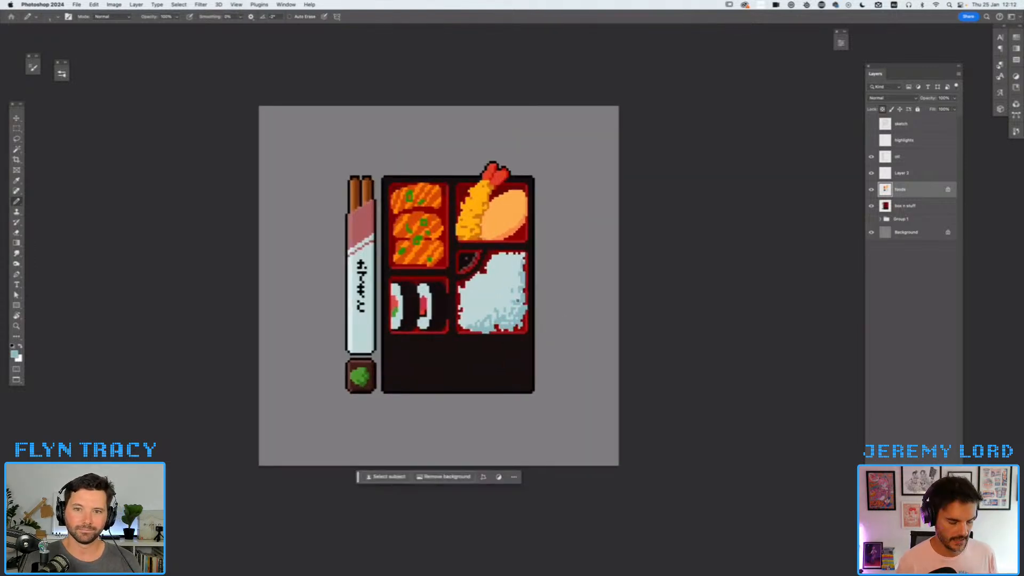
{"action": "key", "text": "super+equal"}
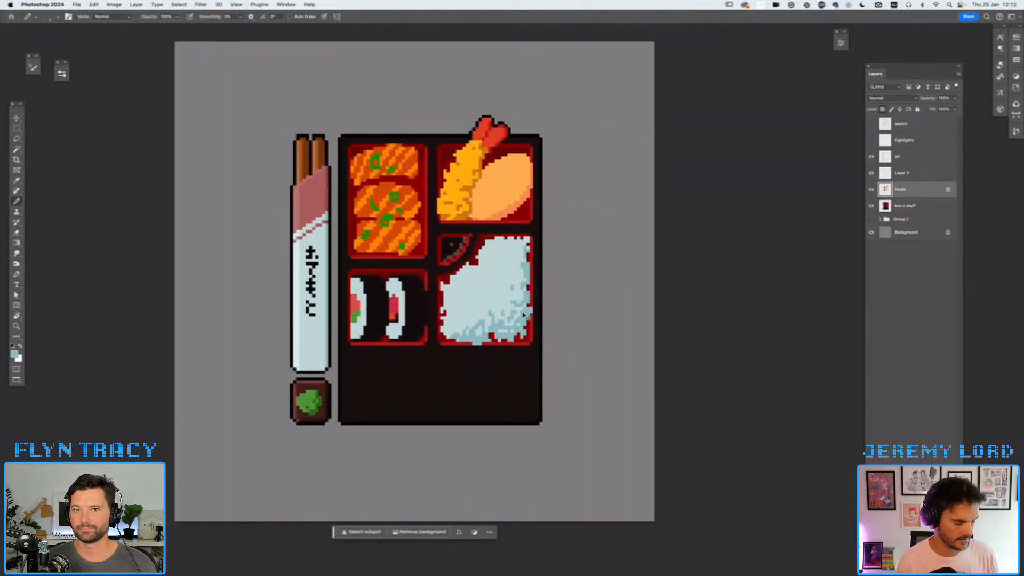
{"action": "left_click_drag", "start_coordinate": [502, 314], "coordinate": [553, 323]}
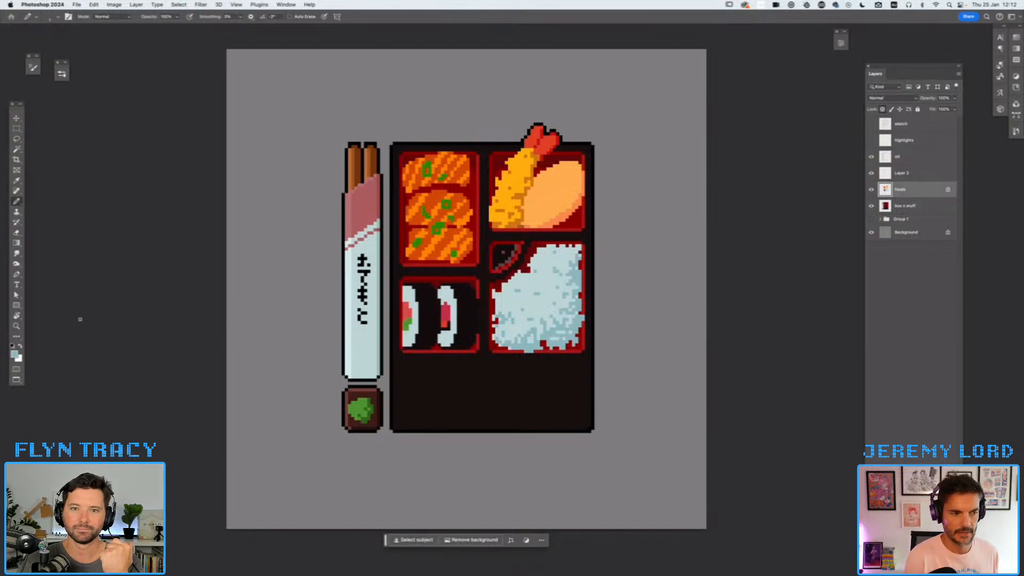
- Sample the rice's base colour, lighten it to 9% saturation and 90% brightness, and pencil highlight specks on the rice's upper-left areas
{"action": "left_click", "coordinate": [505, 301], "text": "alt"}
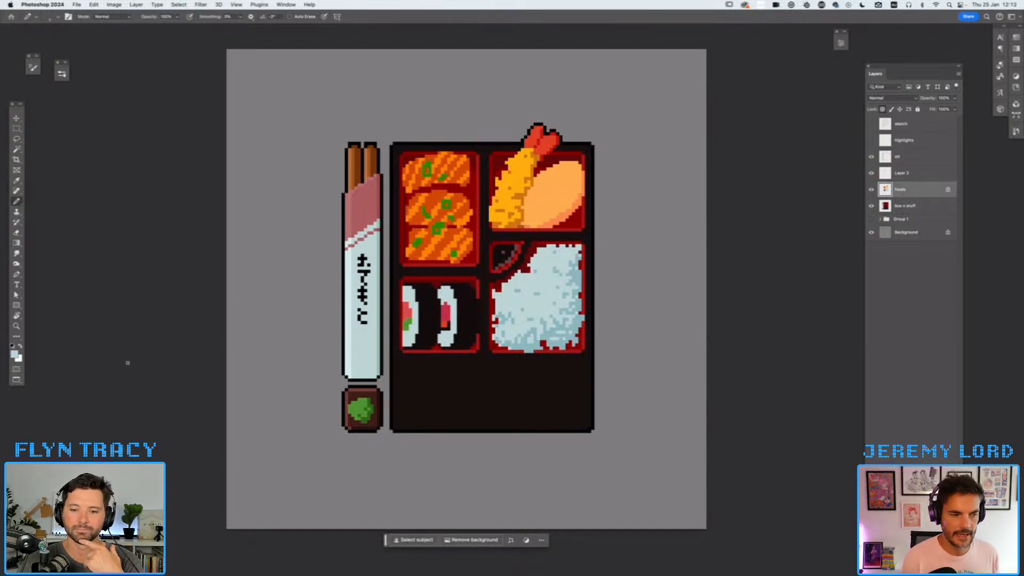
{"action": "left_click", "coordinate": [14, 354]}
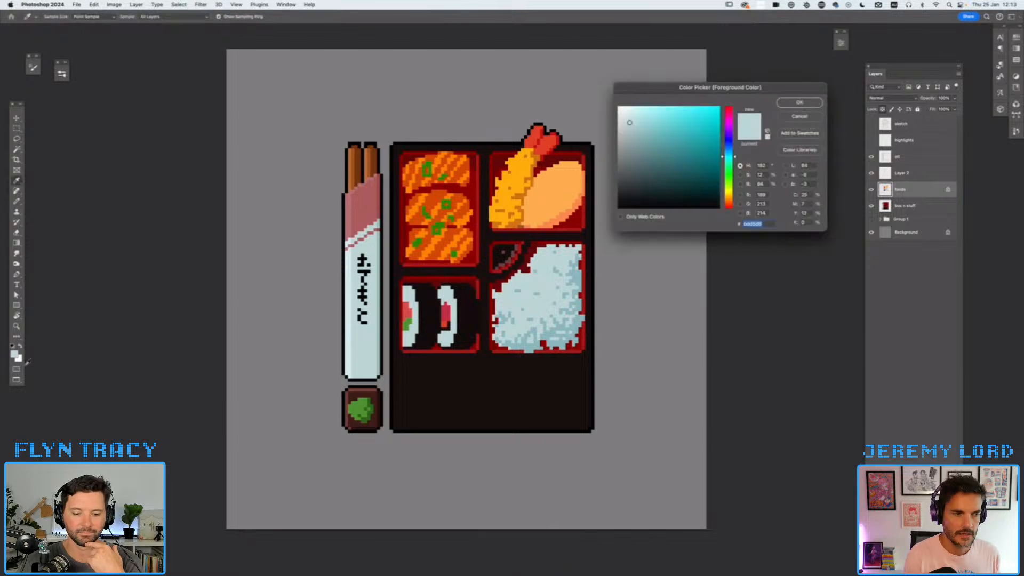
{"action": "left_click", "coordinate": [628, 115]}
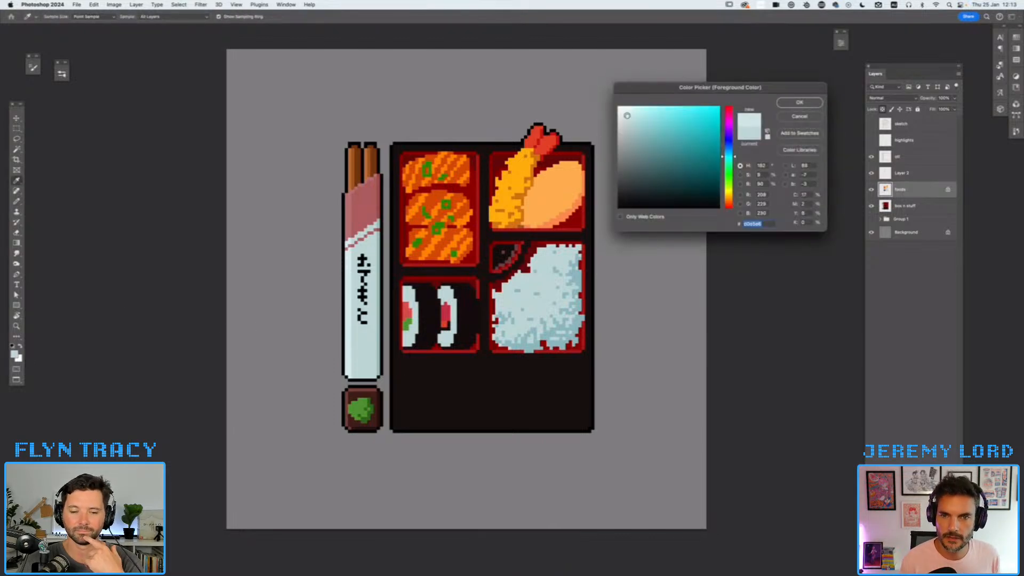
{"action": "left_click", "coordinate": [791, 104]}
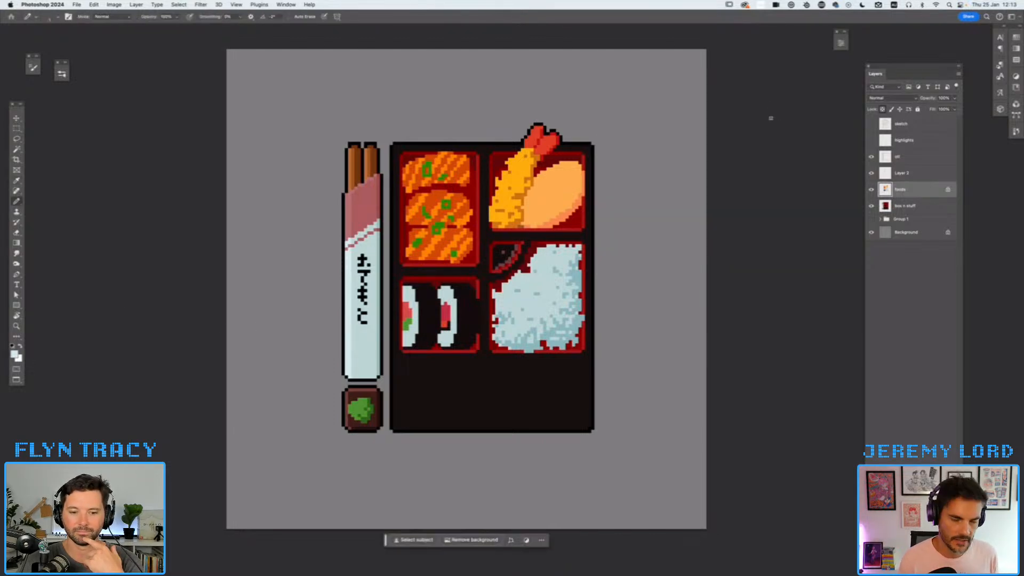
{"action": "left_click", "coordinate": [534, 292]}
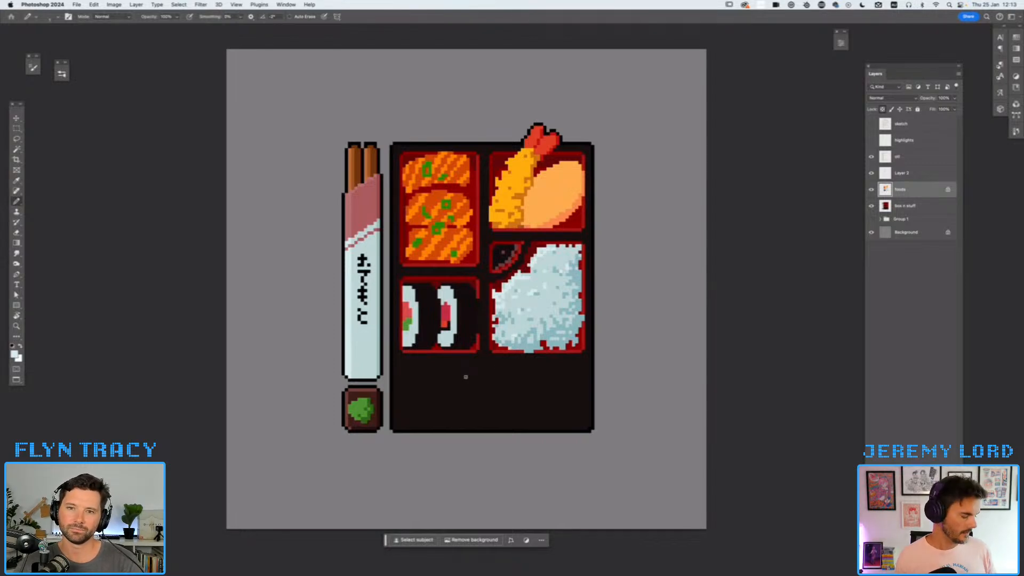
- Examine how the textured rice reads within the whole bento at very small and larger display sizes
{"action": "key", "text": "super+minus"}
{"action": "key", "text": "super+minus"}
{"action": "key", "text": "super+minus"}
{"action": "key", "text": "super+minus"}
{"action": "key", "text": "super+minus"}
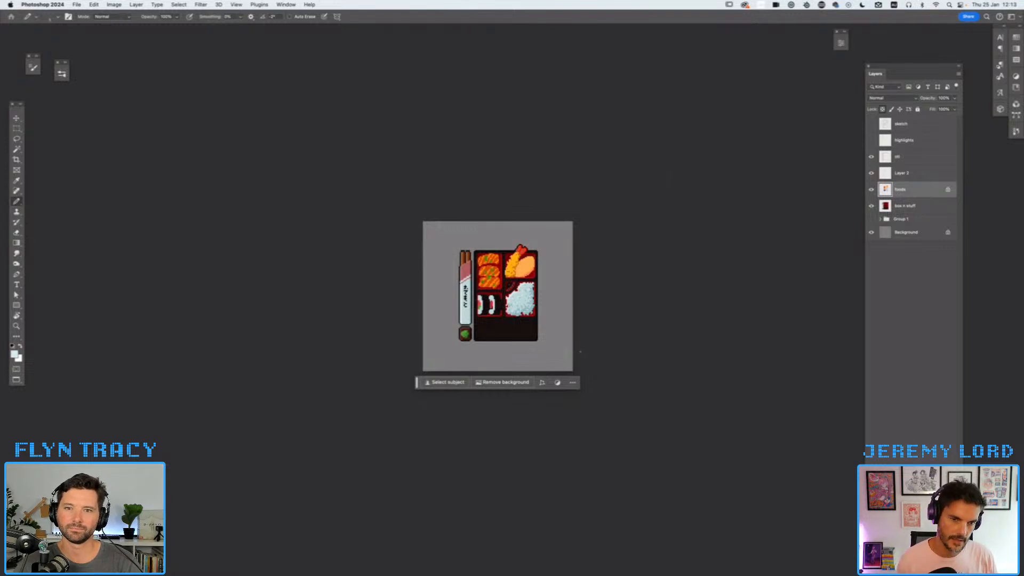
{"action": "key", "text": "super+plus"}
{"action": "key", "text": "super+plus"}
{"action": "key", "text": "super+plus"}
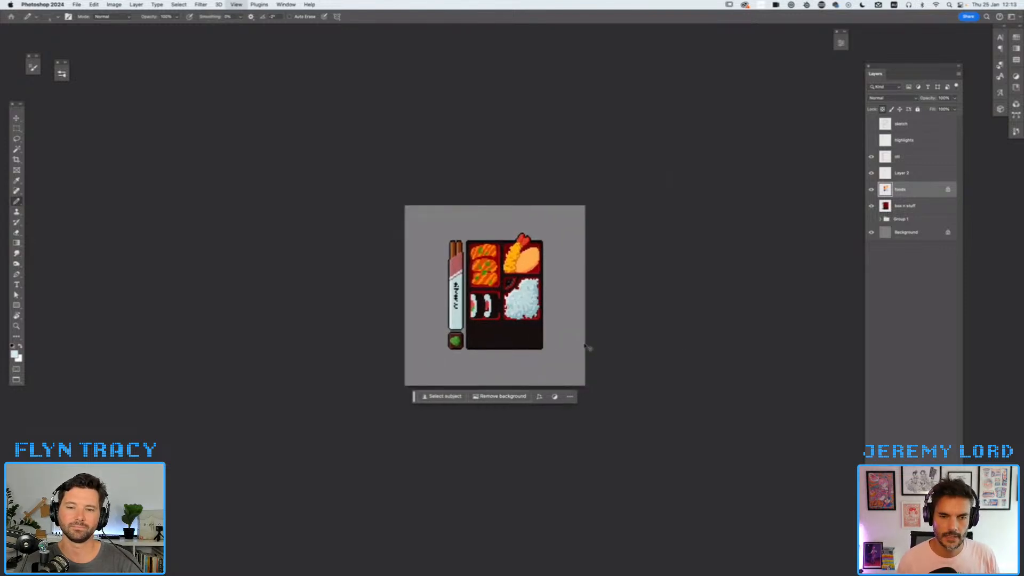
{"action": "key", "text": "super+plus"}
- Lasso the rice and open the Hue/Saturation adjustment for the selection
{"action": "key", "text": "l"}
{"action": "mouse_move", "coordinate": [584, 238]}
{"action": "left_mouse_down"}
{"action": "mouse_move", "coordinate": [534, 245]}
{"action": "mouse_move", "coordinate": [516, 275]}
{"action": "mouse_move", "coordinate": [491, 289]}
{"action": "mouse_move", "coordinate": [490, 362]}
{"action": "mouse_move", "coordinate": [552, 378]}
{"action": "mouse_move", "coordinate": [592, 272]}
{"action": "left_mouse_up"}
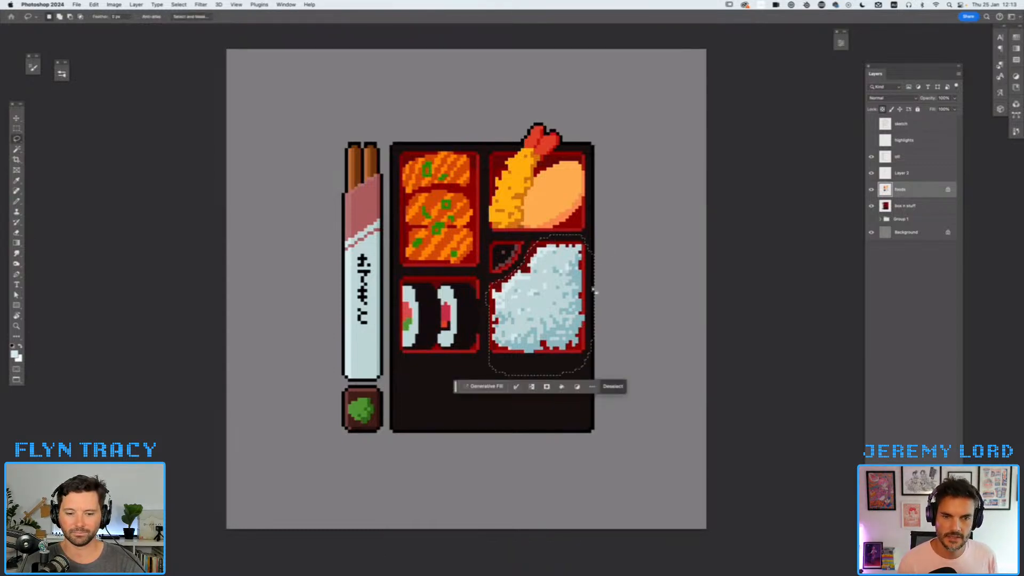
{"action": "left_click", "coordinate": [535, 368]}
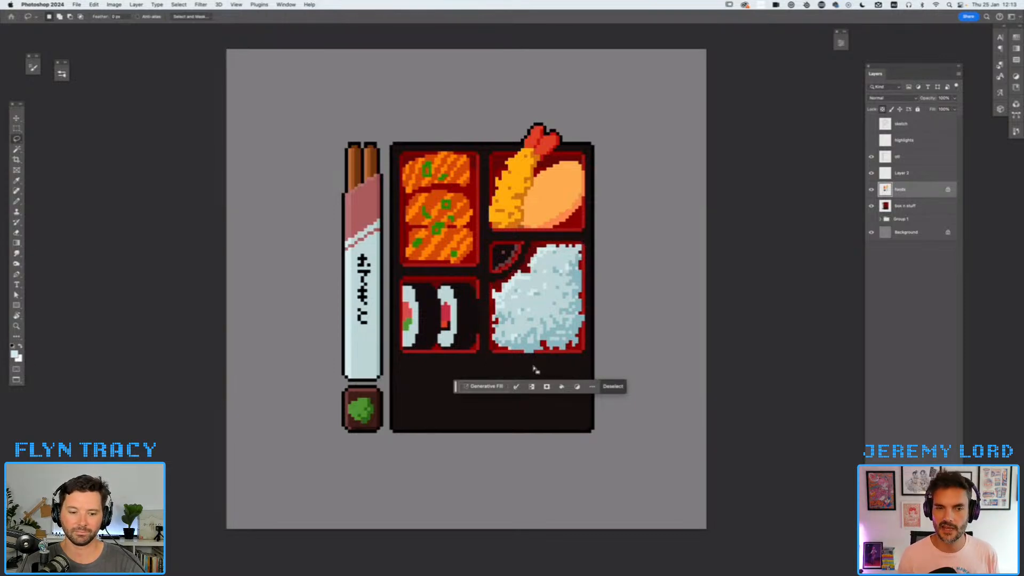
{"action": "key", "text": "super+z"}
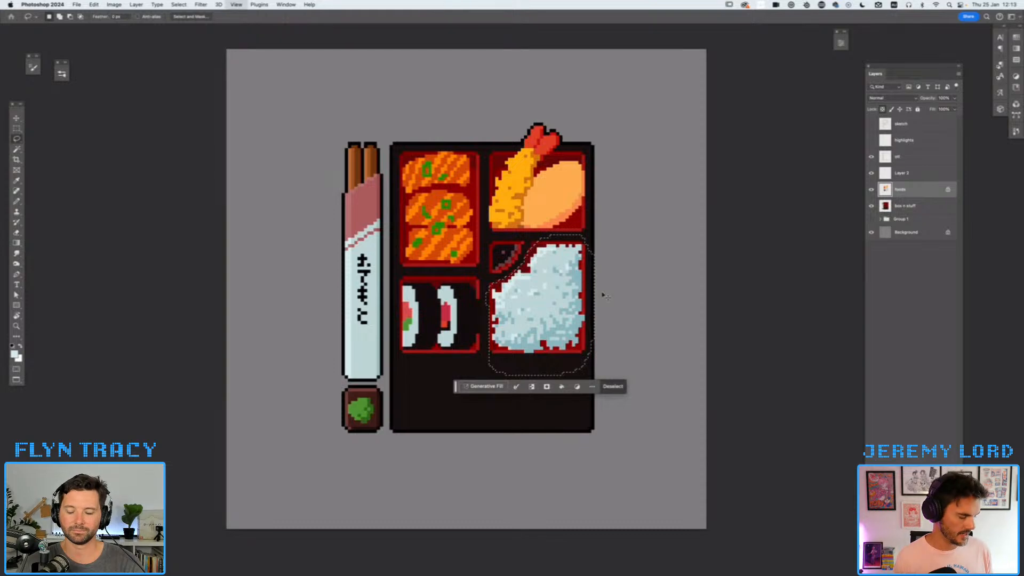
{"action": "key", "text": "super+u"}
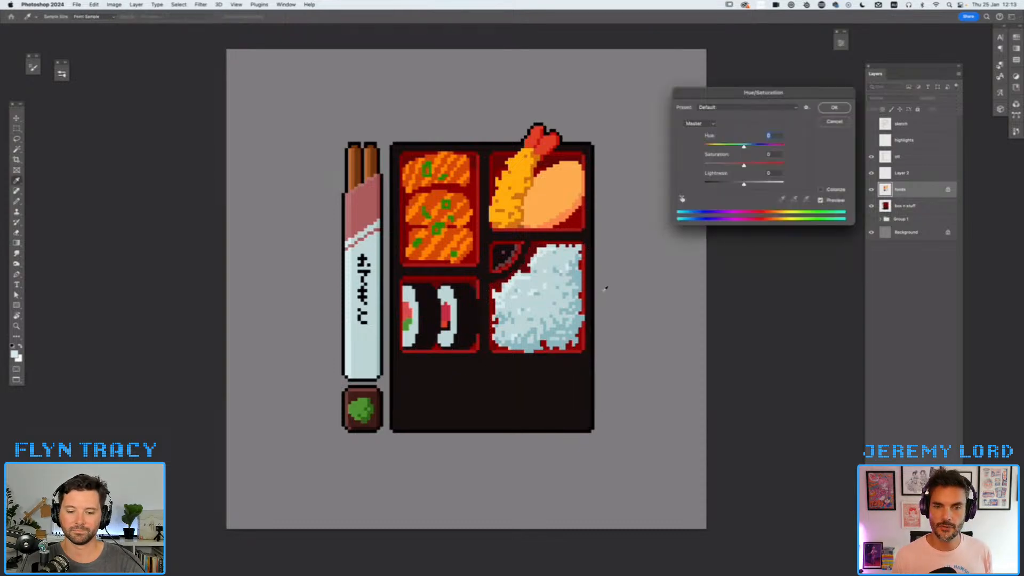
{"action": "left_click_drag", "start_coordinate": [757, 96], "coordinate": [721, 99]}
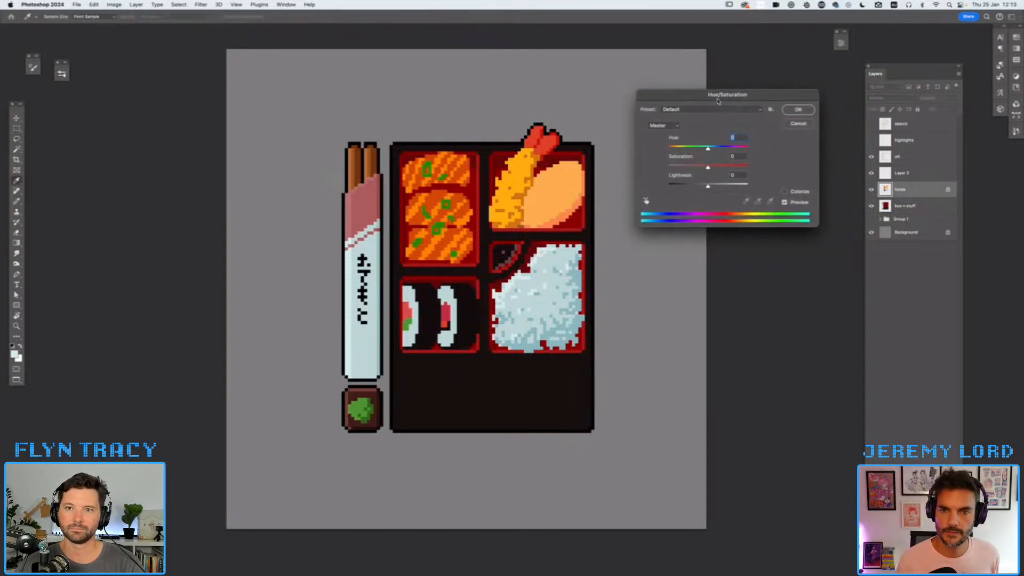
- Try shifting the rice's hue to a warm cream tone and reset the hue to 0
{"action": "left_click_drag", "start_coordinate": [709, 149], "coordinate": [674, 156]}
{"action": "key", "text": "super+minus"}
{"action": "key", "text": "super+minus"}
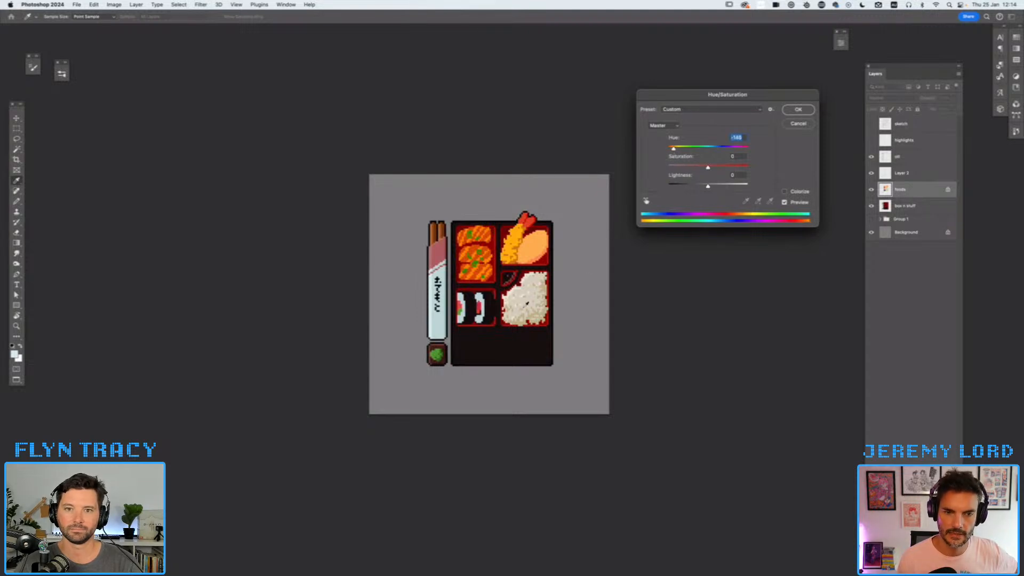
{"action": "left_click", "coordinate": [712, 150]}
{"action": "left_click_drag", "start_coordinate": [711, 150], "coordinate": [709, 150]}
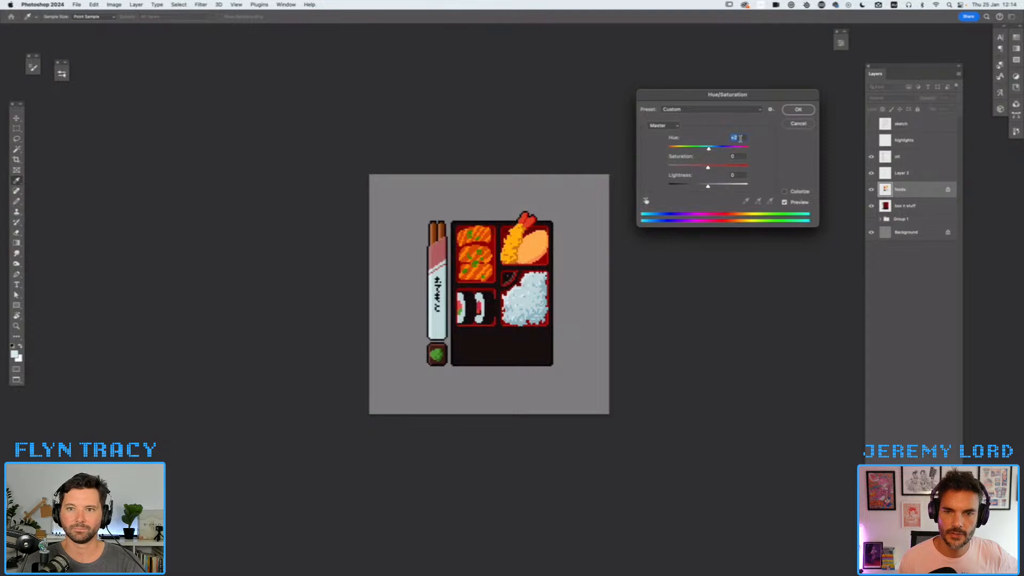
{"action": "type", "text": "0"}
- Recolour the rice to an off-white with saturation -36 and hue -141, apply the adjustment, and clear the selection
{"action": "left_click_drag", "start_coordinate": [707, 167], "coordinate": [704, 167]}
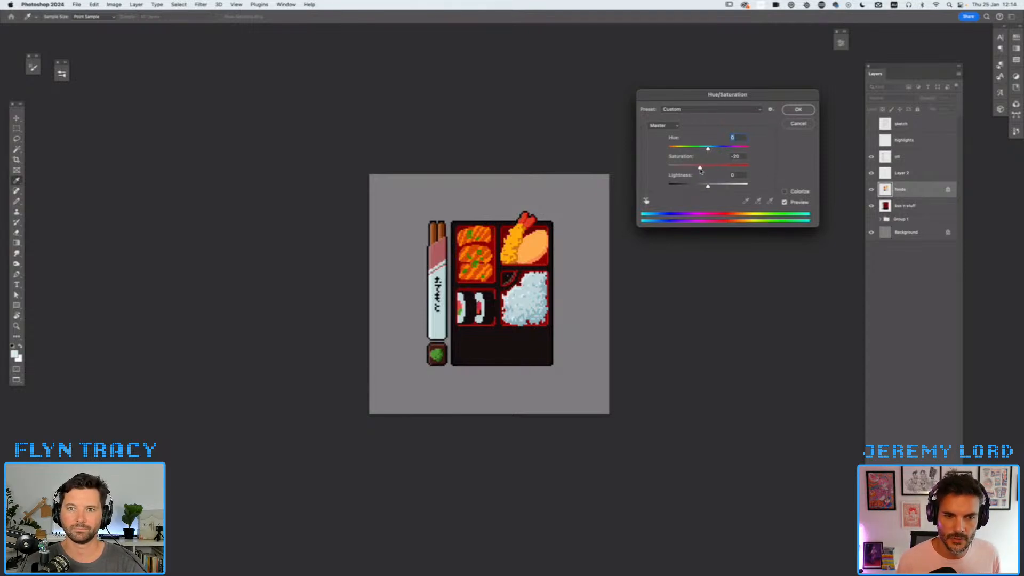
{"action": "left_click_drag", "start_coordinate": [708, 148], "coordinate": [673, 154]}
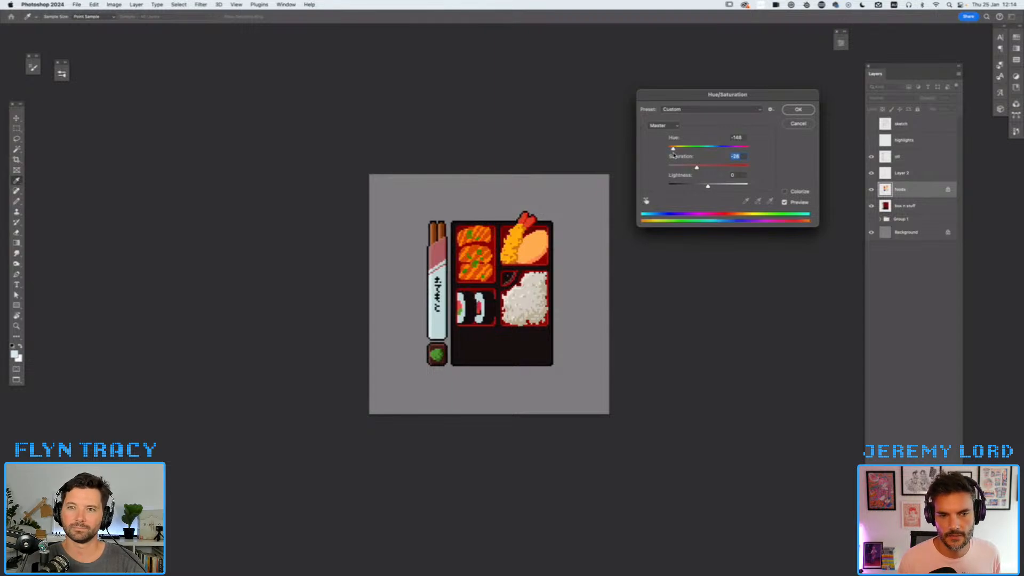
{"action": "left_click_drag", "start_coordinate": [673, 155], "coordinate": [673, 155]}
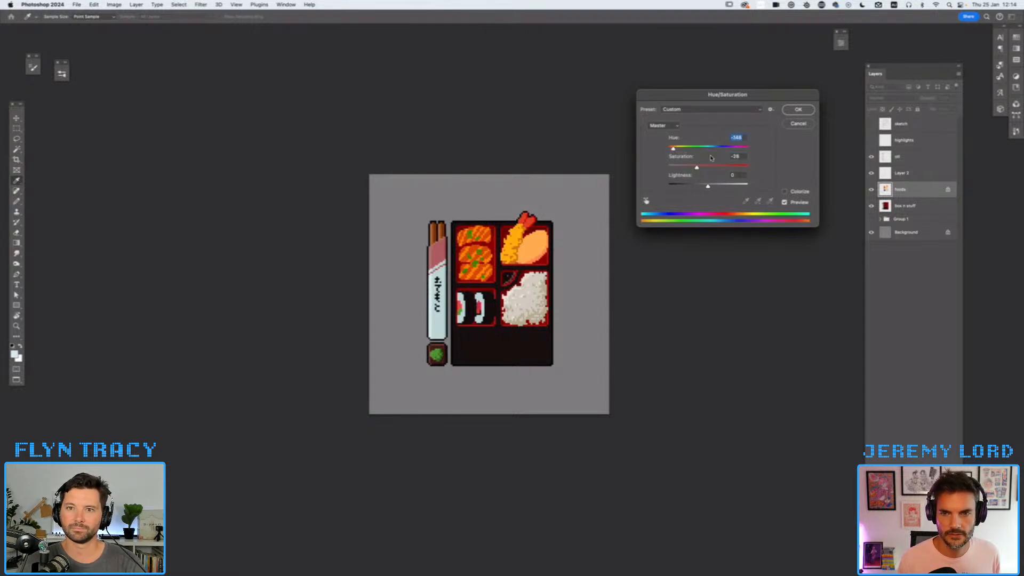
{"action": "left_click", "coordinate": [784, 202]}
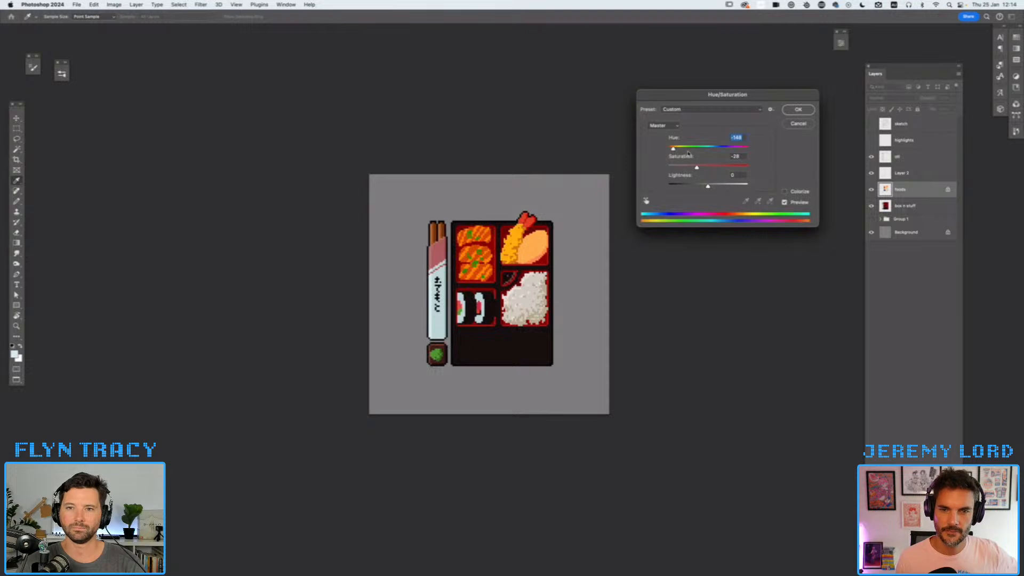
{"action": "left_click", "coordinate": [694, 169]}
{"action": "left_click_drag", "start_coordinate": [673, 150], "coordinate": [675, 150]}
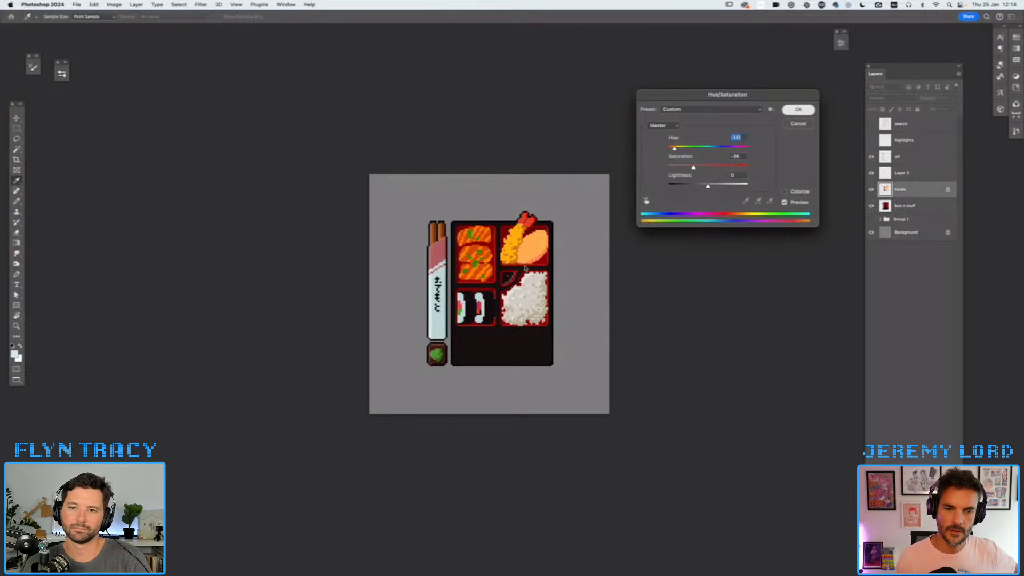
{"action": "key", "text": "Return"}
{"action": "key", "text": "l"}
{"action": "key", "text": "super+minus"}
{"action": "key", "text": "super+equal"}
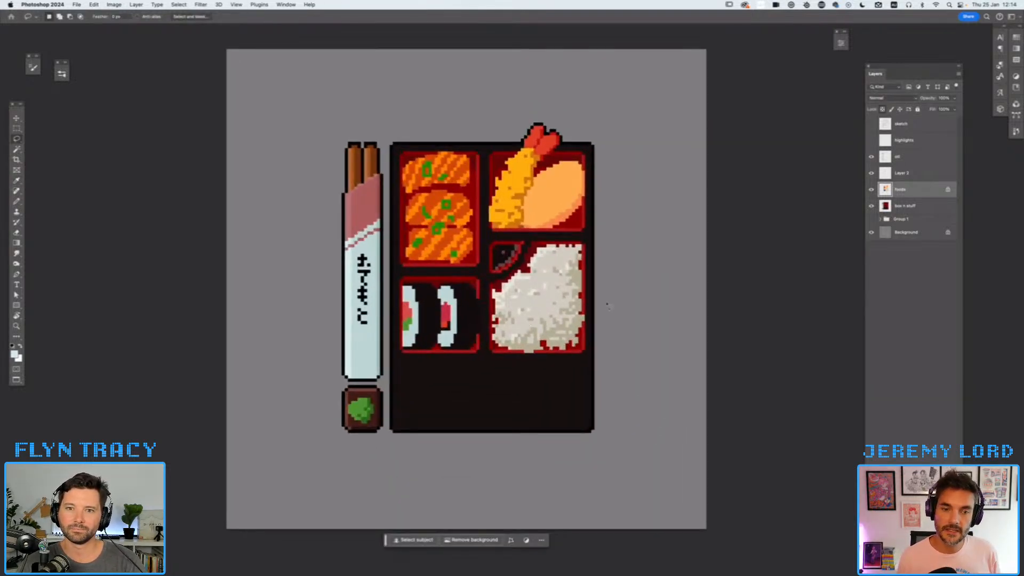
- Inspect the foreground colour, and sample the bento box's near-black interior to examine its values in the colour picker
{"action": "left_click", "coordinate": [16, 355]}
{"action": "left_click", "coordinate": [785, 117]}
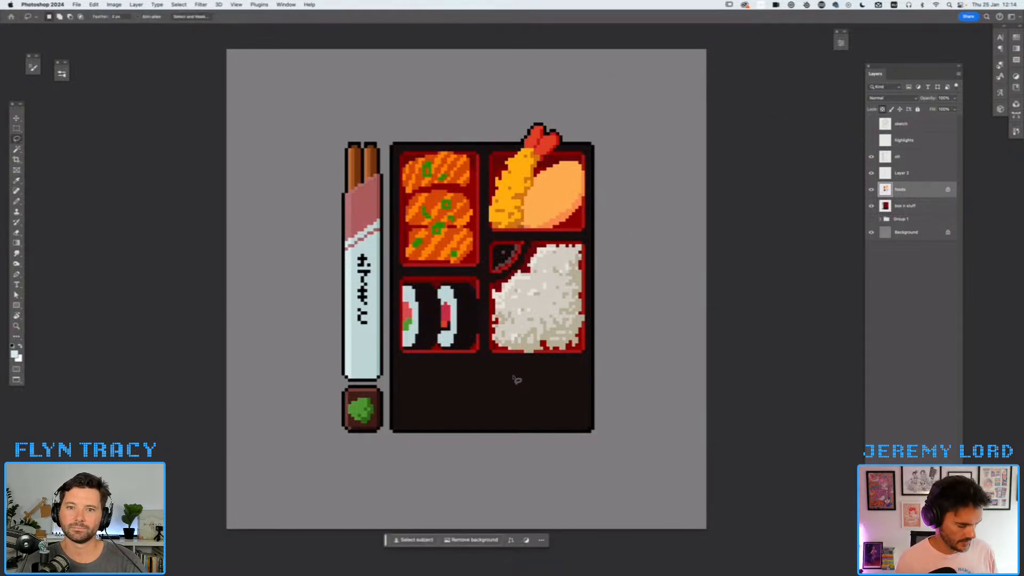
{"action": "scroll", "coordinate": [516, 380], "scroll_direction": "up", "scroll_amount": 10}
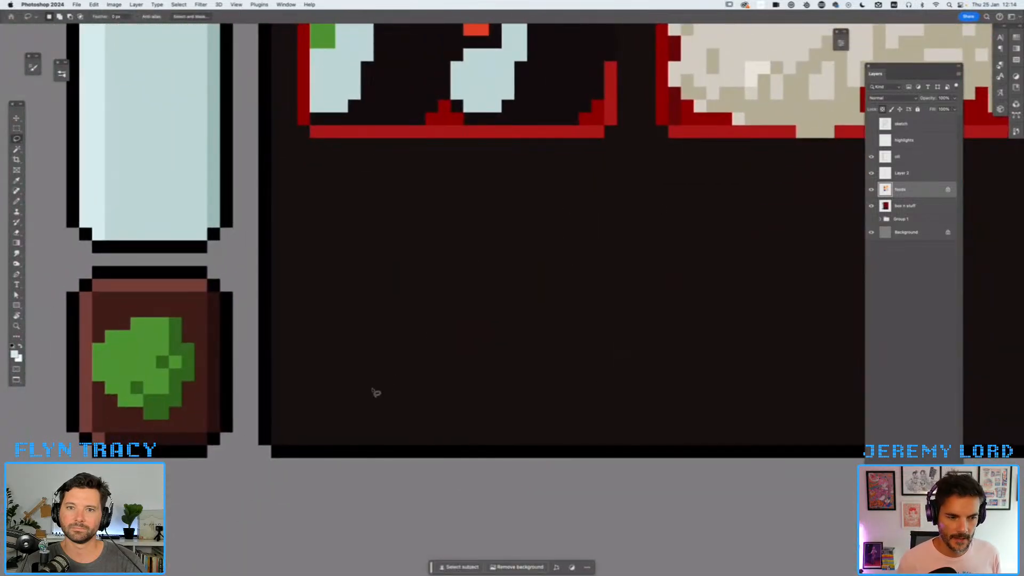
{"action": "key", "text": "super+plus"}
{"action": "left_click_drag", "start_coordinate": [324, 326], "coordinate": [545, 301]}
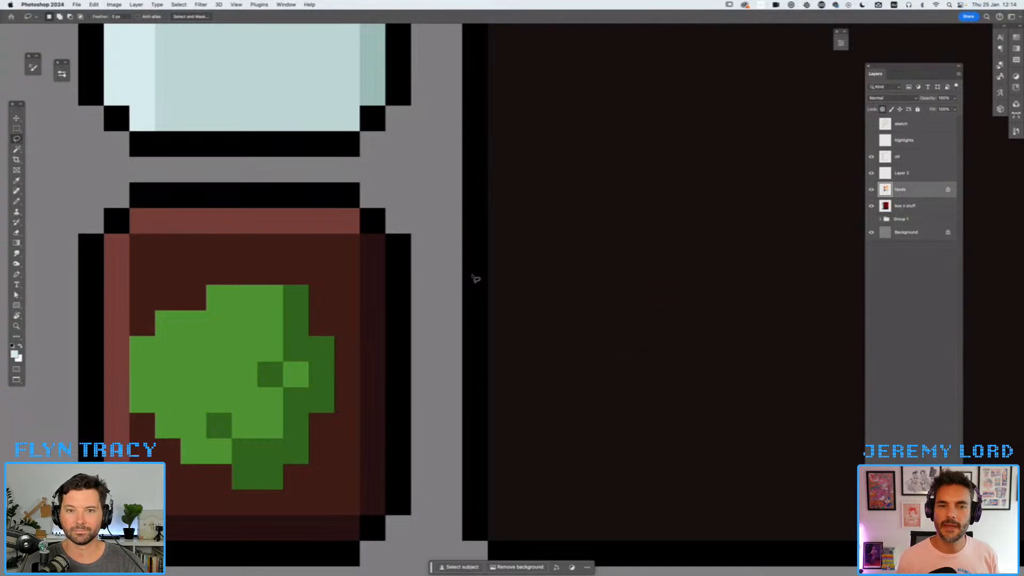
{"action": "key", "text": "i"}
{"action": "left_click", "coordinate": [567, 245]}
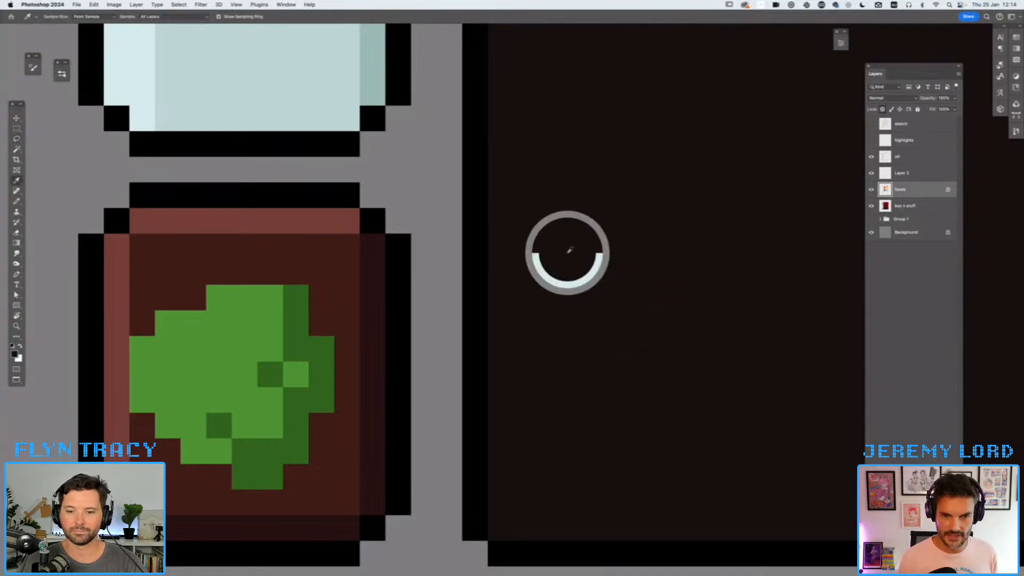
{"action": "left_click", "coordinate": [16, 355]}
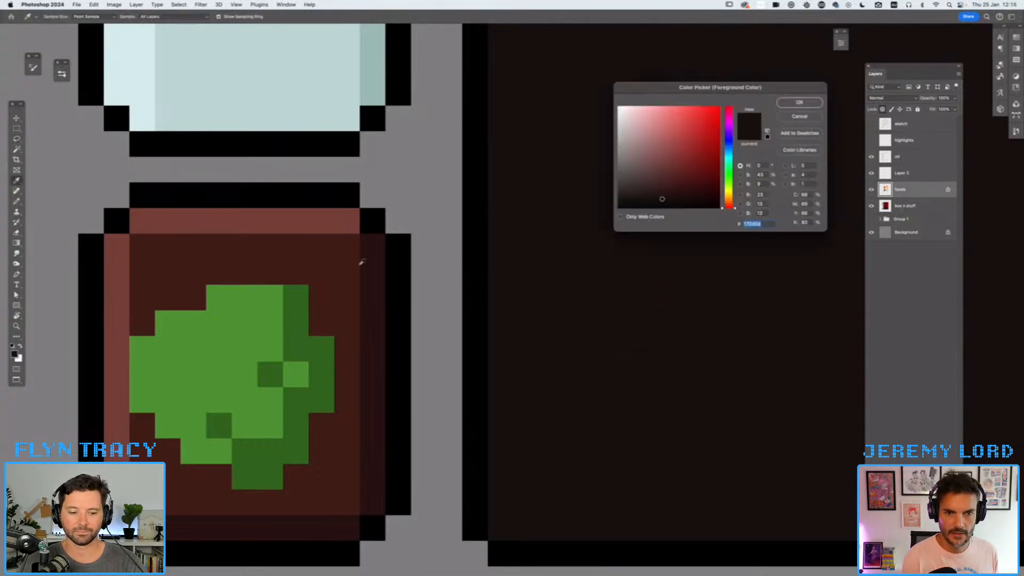
{"action": "left_click", "coordinate": [799, 117]}
- Examine the cream-toned rice against the neighbouring foods, first across the whole bento and then close up
{"action": "scroll", "coordinate": [619, 199], "scroll_direction": "down", "scroll_amount": 5}
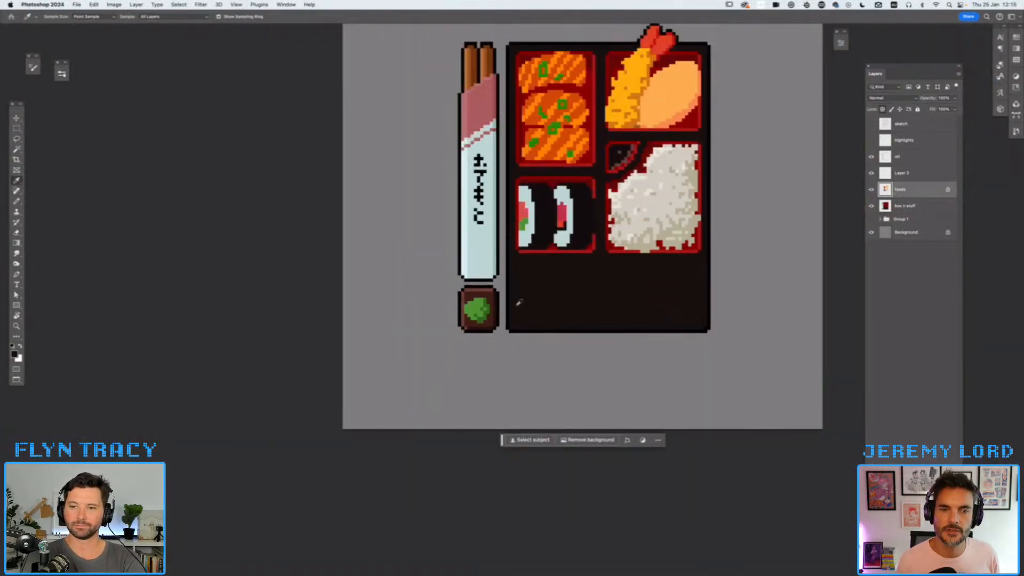
{"action": "scroll", "coordinate": [602, 221], "scroll_direction": "up", "scroll_amount": 3}
{"action": "scroll", "coordinate": [603, 221], "scroll_direction": "right", "scroll_amount": 3}
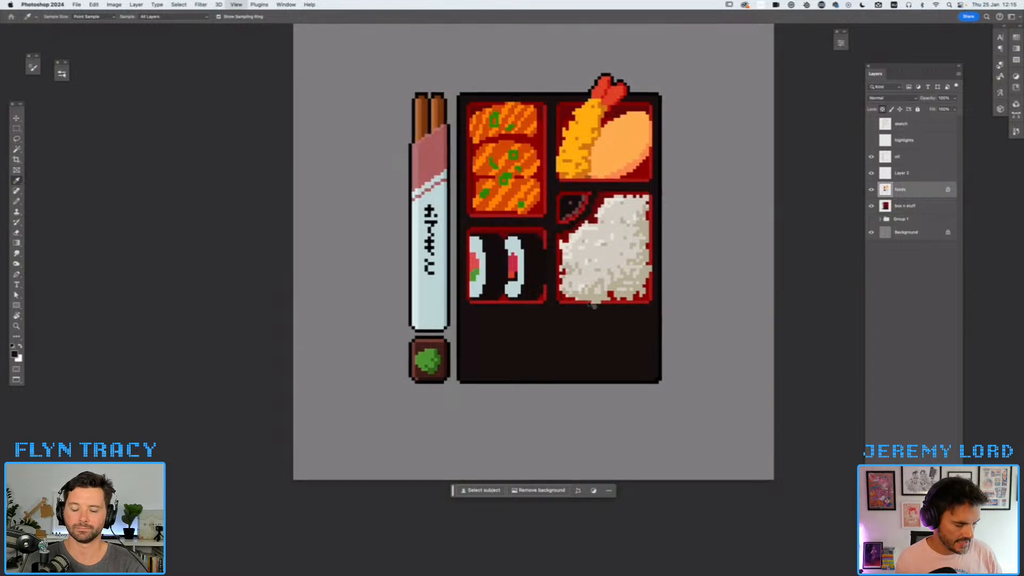
{"action": "key", "text": "super+plus"}
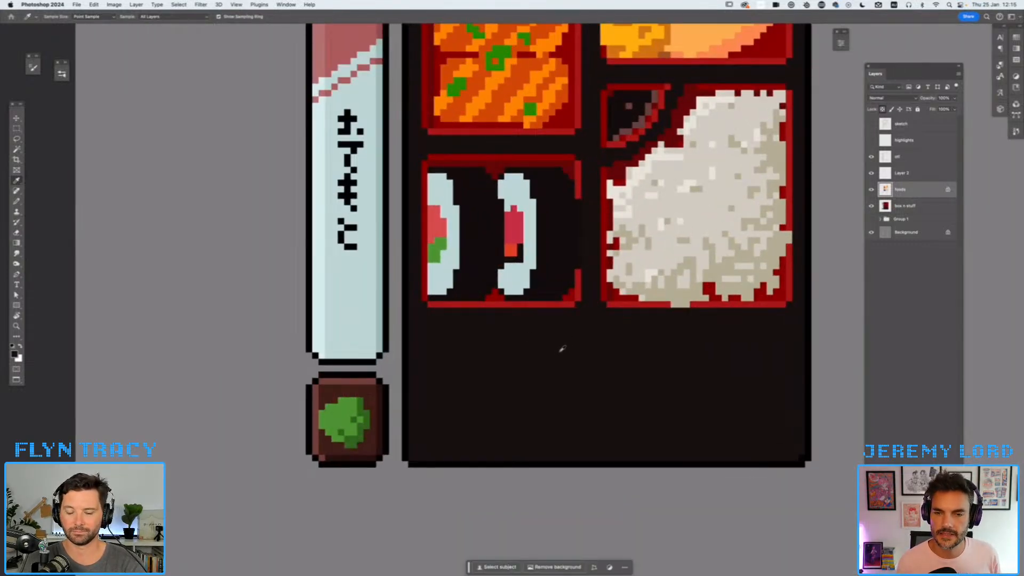
{"action": "scroll", "coordinate": [604, 277], "scroll_direction": "up", "scroll_amount": 2}
{"action": "scroll", "coordinate": [604, 278], "scroll_direction": "right", "scroll_amount": 2}
{"action": "scroll", "coordinate": [604, 277], "scroll_direction": "up", "scroll_amount": 1}
{"action": "scroll", "coordinate": [604, 278], "scroll_direction": "right", "scroll_amount": 2}
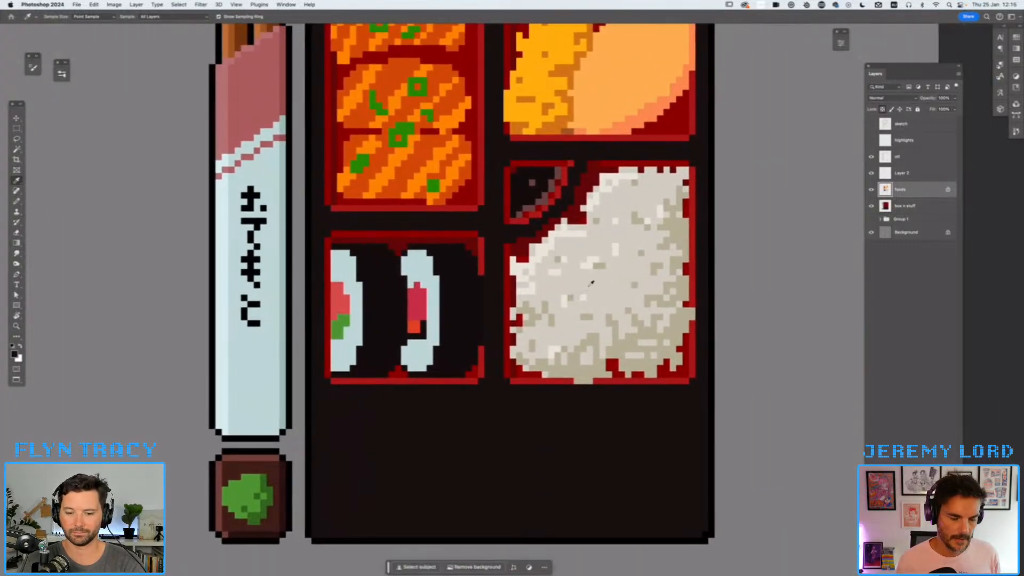
- Dot black sesame seeds across the rice with the Pencil, using scattered single pixels and a few short marks
{"action": "key", "text": "b"}
{"action": "left_click", "coordinate": [577, 285]}
{"action": "left_click", "coordinate": [603, 297]}
{"action": "left_click", "coordinate": [609, 298]}
{"action": "left_click", "coordinate": [628, 247]}
{"action": "left_click", "coordinate": [603, 246]}
{"action": "left_click_drag", "start_coordinate": [634, 286], "coordinate": [634, 292]}
{"action": "left_click", "coordinate": [571, 329]}
{"action": "left_click", "coordinate": [570, 265]}
{"action": "left_click", "coordinate": [647, 208]}
{"action": "left_click", "coordinate": [602, 250]}
{"action": "left_click", "coordinate": [615, 330]}
- Examine how the sesame seeds on the rice read at small size, across the whole bento and close up
{"action": "key", "text": "super+minus"}
{"action": "key", "text": "super+minus"}
{"action": "key", "text": "super+minus"}
{"action": "key", "text": "super+minus"}
{"action": "key", "text": "super+minus"}
{"action": "key", "text": "super+minus"}
{"action": "key", "text": "super+minus"}
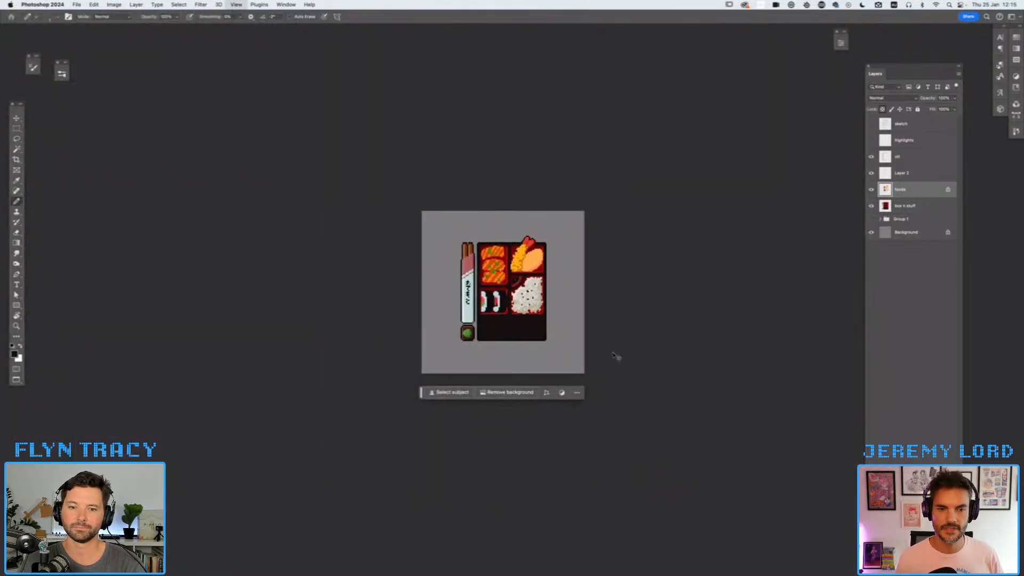
{"action": "key", "text": "super+equal"}
{"action": "key", "text": "super+equal"}
{"action": "key", "text": "super+equal"}
{"action": "key", "text": "super+equal"}
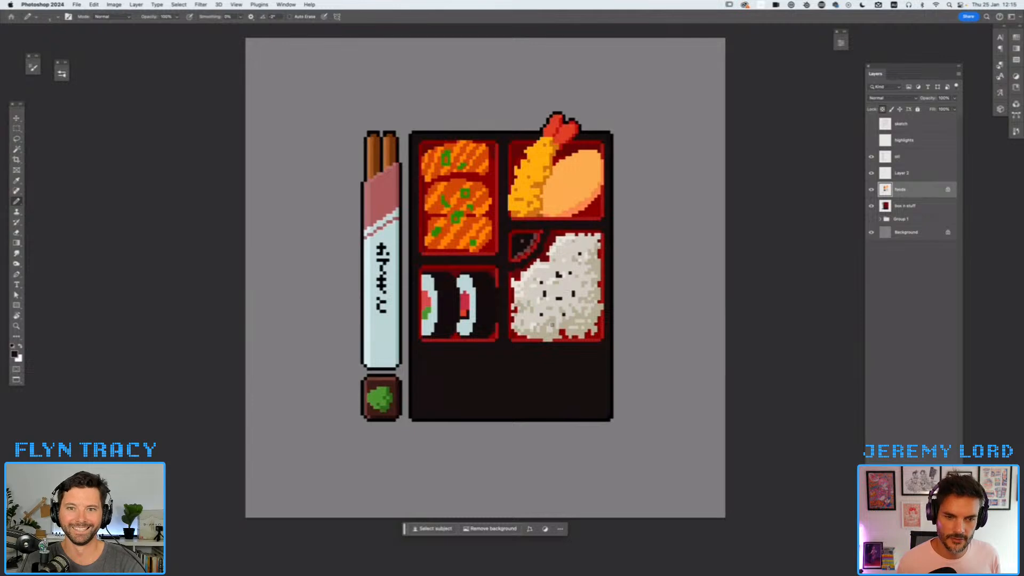
{"action": "key", "text": "super+equal"}
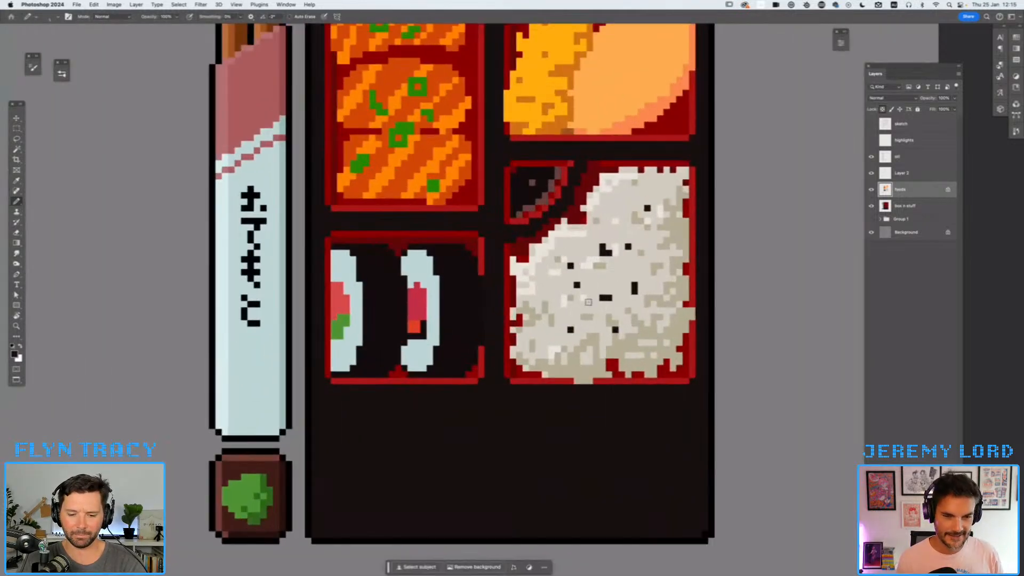
- Refine the sesame seeds by adding black pixels to the upper and lower ones and trimming the middle cluster with the sampled rice colour
{"action": "left_click", "coordinate": [612, 212]}
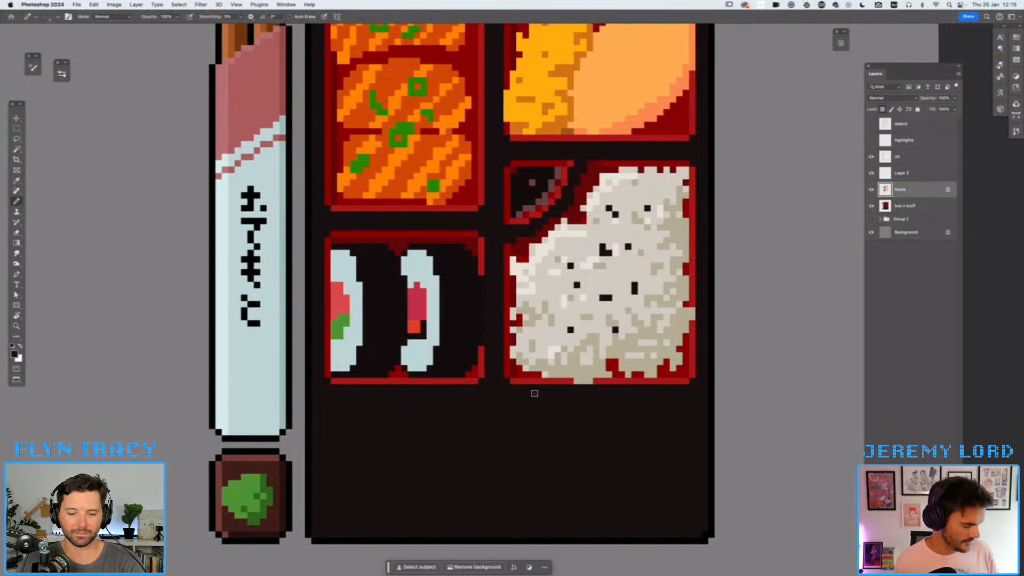
{"action": "key", "text": "super+minus"}
{"action": "key", "text": "super+minus"}
{"action": "key", "text": "super+minus"}
{"action": "key", "text": "super+equal"}
{"action": "key", "text": "super+equal"}
{"action": "key", "text": "super+equal"}
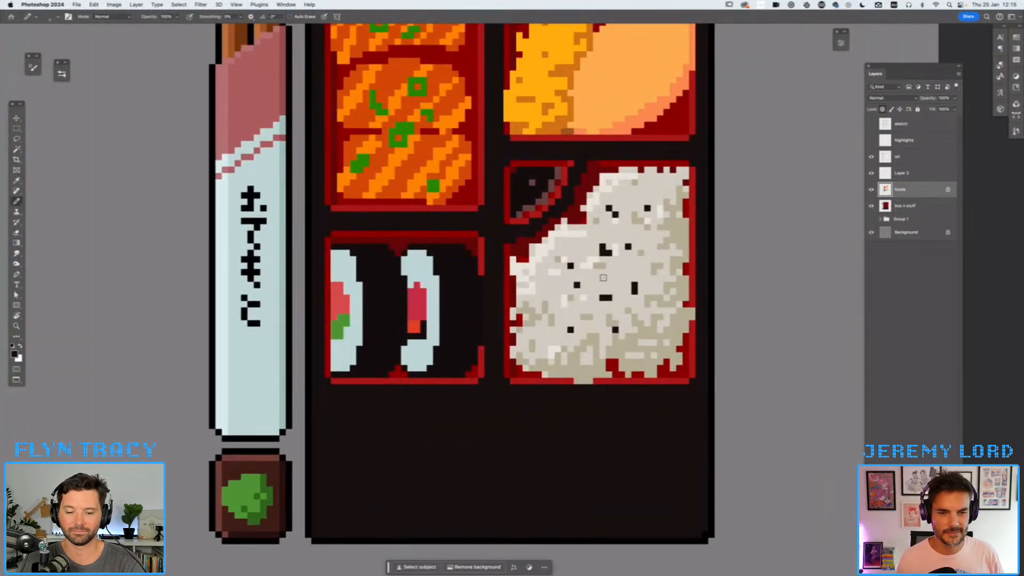
{"action": "left_click", "coordinate": [590, 246], "text": "alt"}
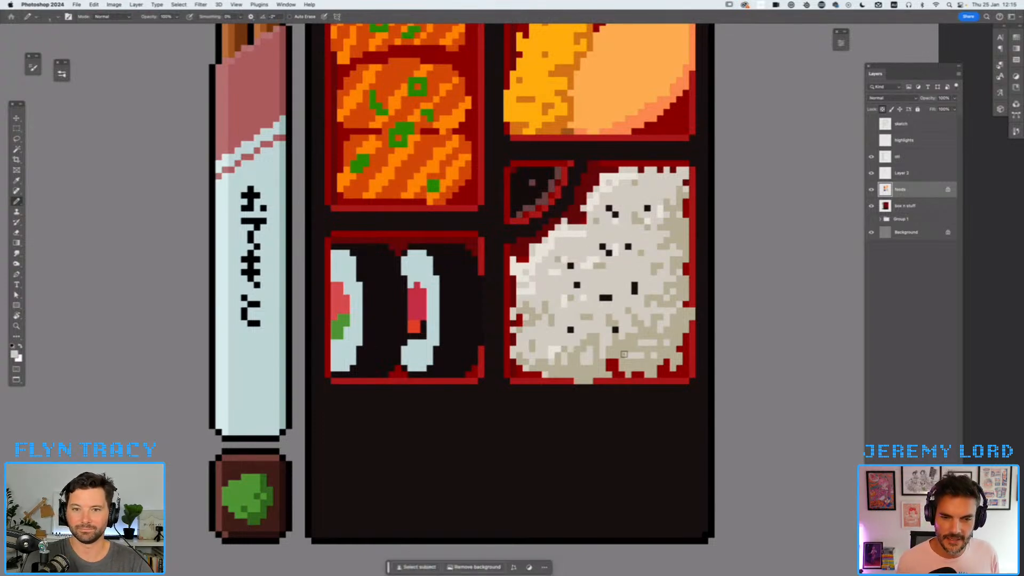
{"action": "left_click", "coordinate": [616, 330], "text": "alt"}
{"action": "left_click", "coordinate": [622, 336]}
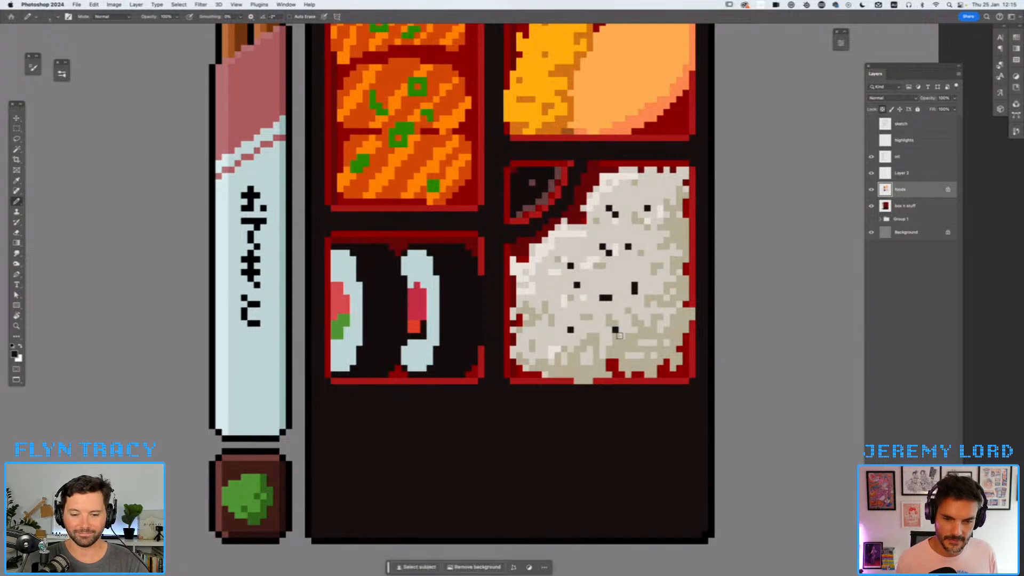
- Review the refined sesame seeds against the rest of the bento at reduced size and close up
{"action": "key", "text": "super+minus"}
{"action": "key", "text": "super+minus"}
{"action": "key", "text": "super+minus"}
{"action": "key", "text": "super+plus"}
{"action": "left_click_drag", "start_coordinate": [545, 299], "coordinate": [576, 308]}
{"action": "key", "text": "super+plus"}
{"action": "key", "text": "super+plus"}
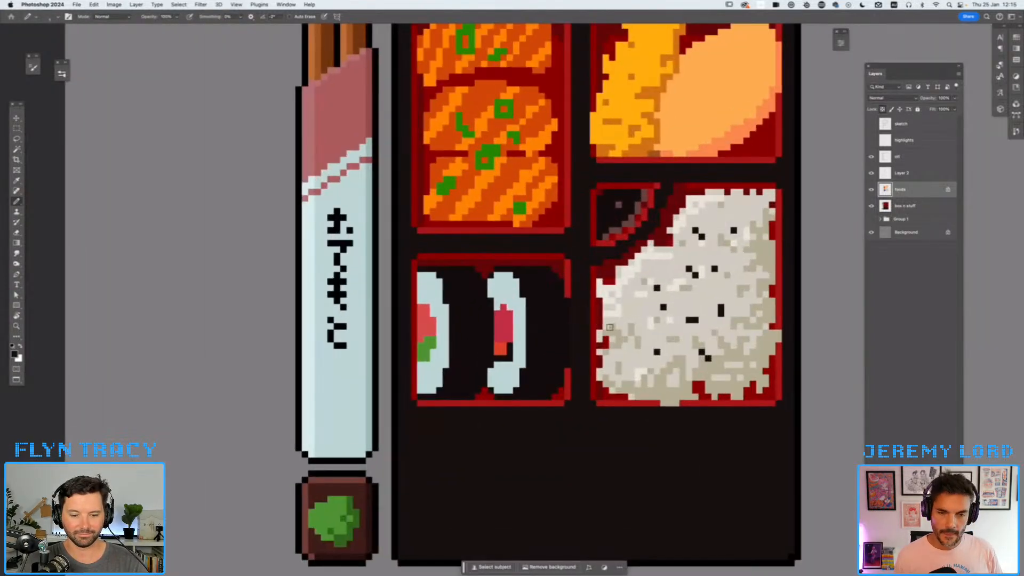
{"action": "left_click_drag", "start_coordinate": [642, 305], "coordinate": [605, 293]}
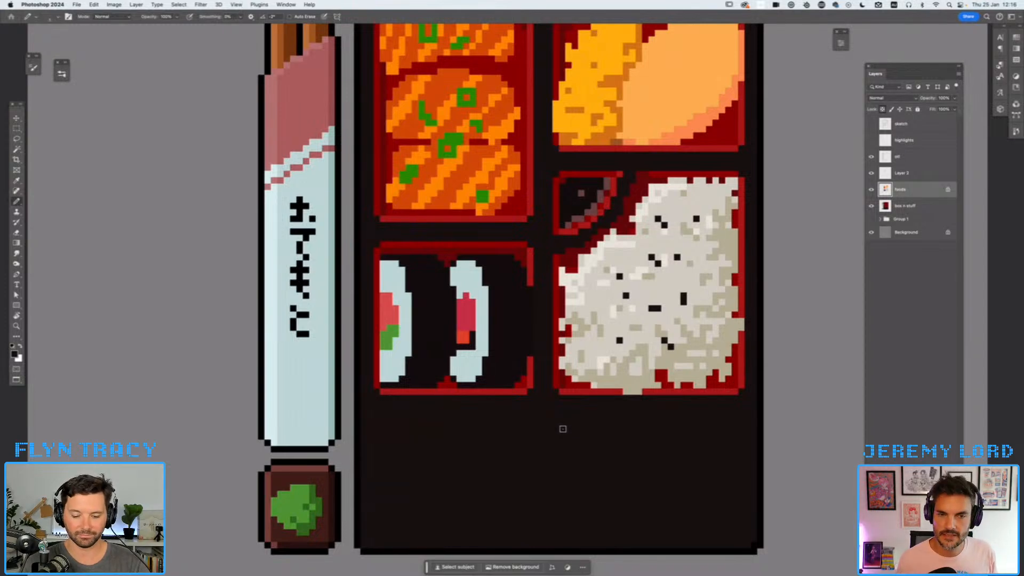
- Leave full-screen view, switch to dithering.psd, and examine its smooth gradient beside the two-colour dithered square
{"action": "key", "text": "f"}
{"action": "key", "text": "f"}
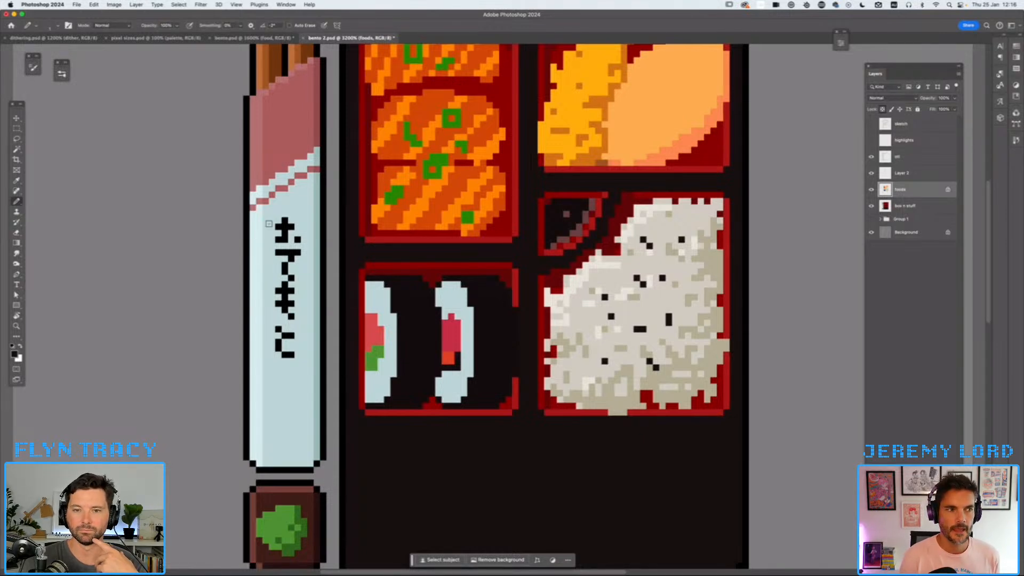
{"action": "left_click", "coordinate": [61, 39]}
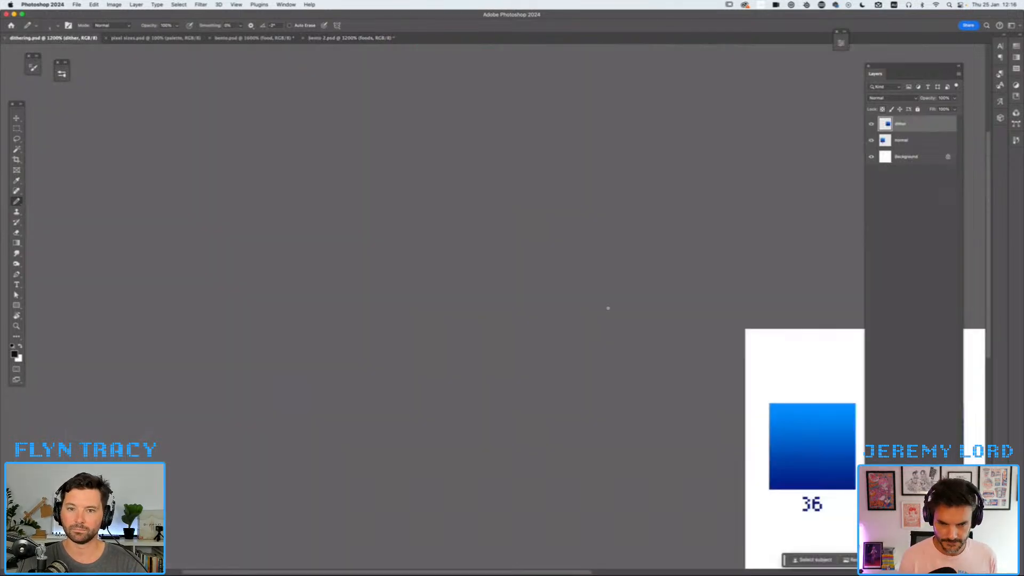
{"action": "left_click_drag", "start_coordinate": [663, 373], "coordinate": [400, 258]}
{"action": "key", "text": "super+equal"}
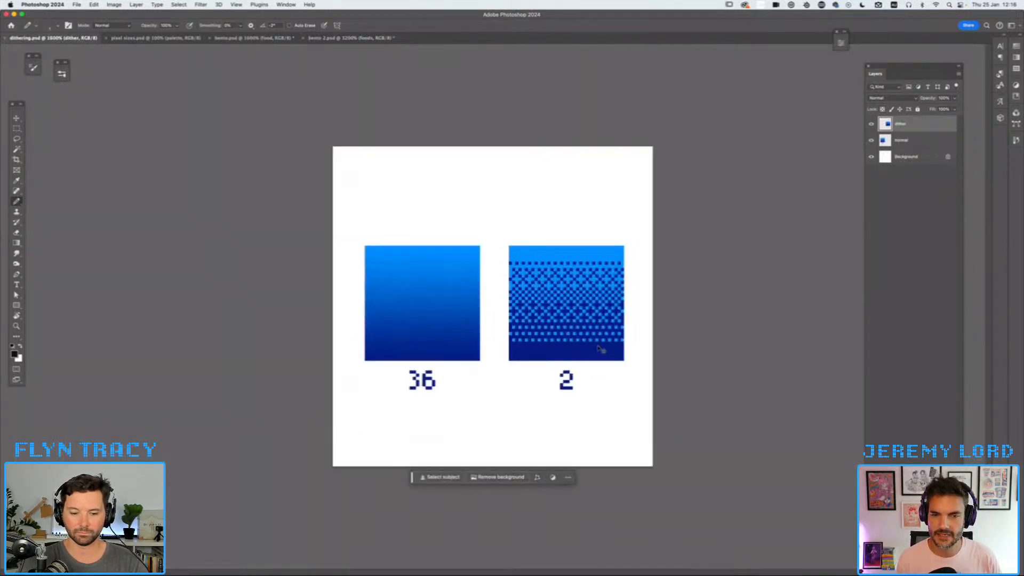
{"action": "key", "text": "super+equal"}
{"action": "key", "text": "super+equal"}
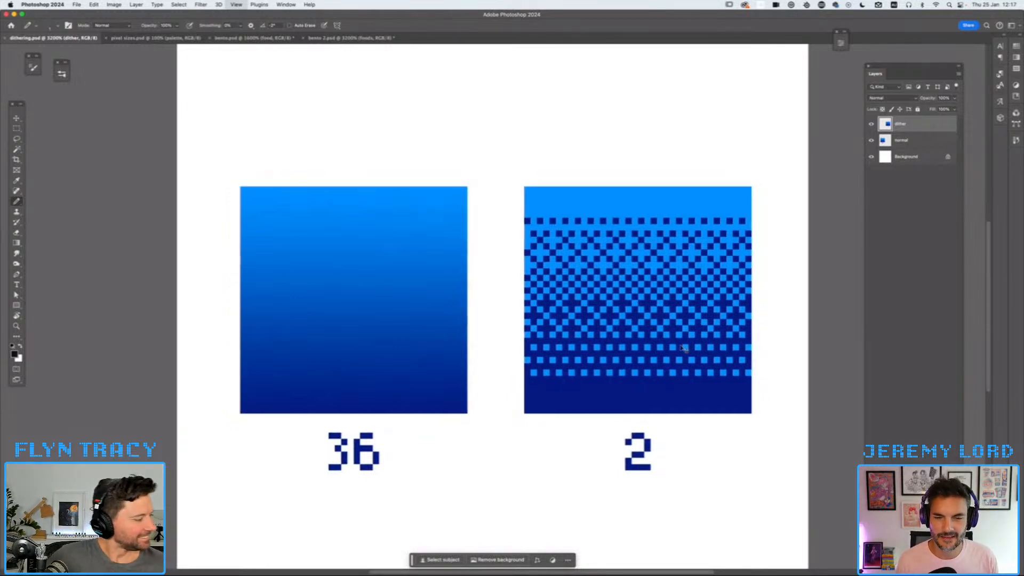
- Compare the gradient and dithered squares at small size, and inspect the dither pattern close up
{"action": "key", "text": "super+minus"}
{"action": "key", "text": "super+minus"}
{"action": "key", "text": "super+minus"}
{"action": "key", "text": "super+minus"}
{"action": "key", "text": "super+minus"}
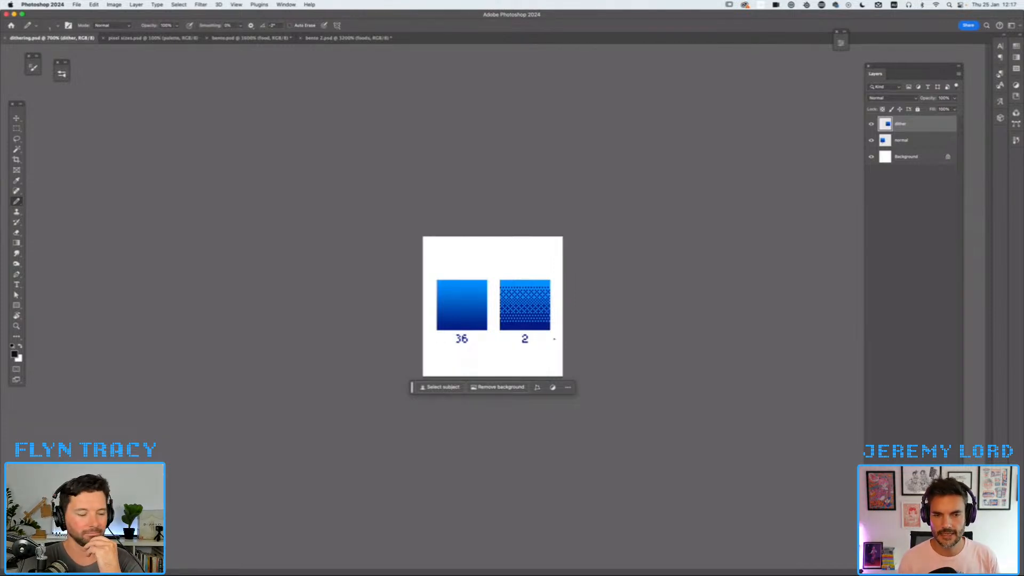
{"action": "key", "text": "super+plus"}
{"action": "key", "text": "super+plus"}
{"action": "key", "text": "super+plus"}
{"action": "left_click_drag", "start_coordinate": [638, 332], "coordinate": [157, 331]}
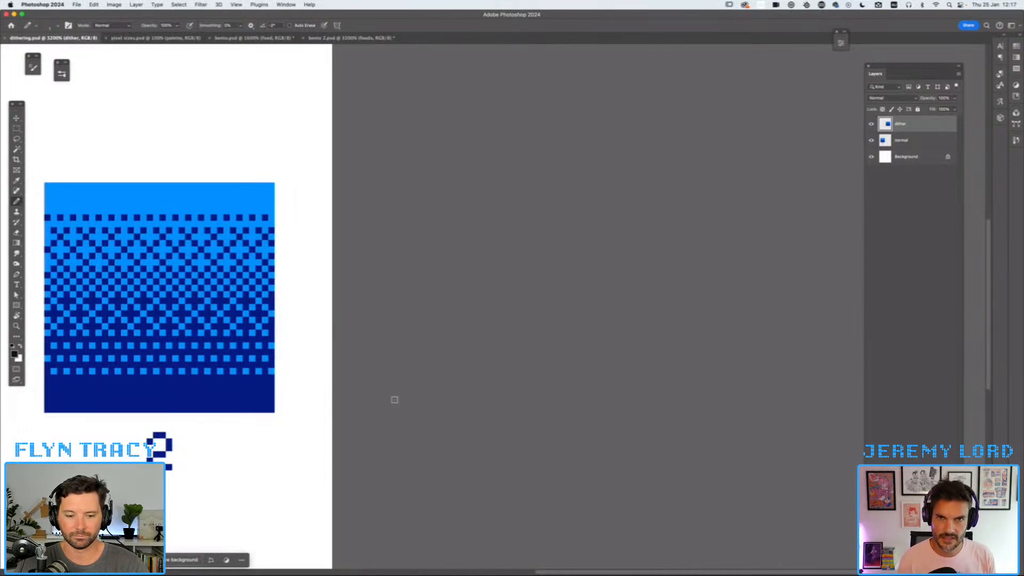
{"action": "left_click_drag", "start_coordinate": [290, 345], "coordinate": [599, 327]}
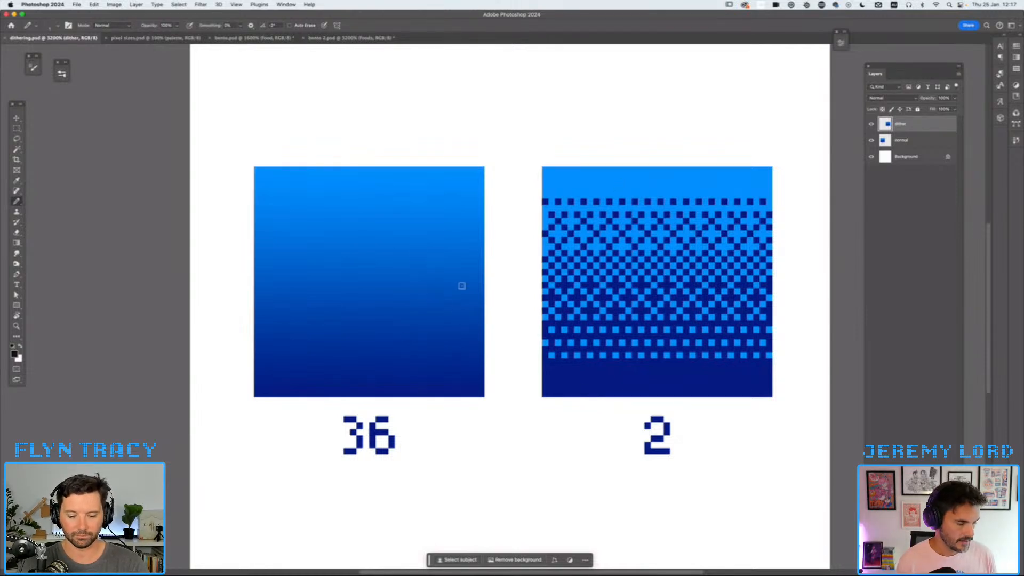
- Turn on the pixel grid and inspect the smooth gradient square close up
{"action": "left_click", "coordinate": [264, 5]}
{"action": "mouse_move", "coordinate": [235, 5]}
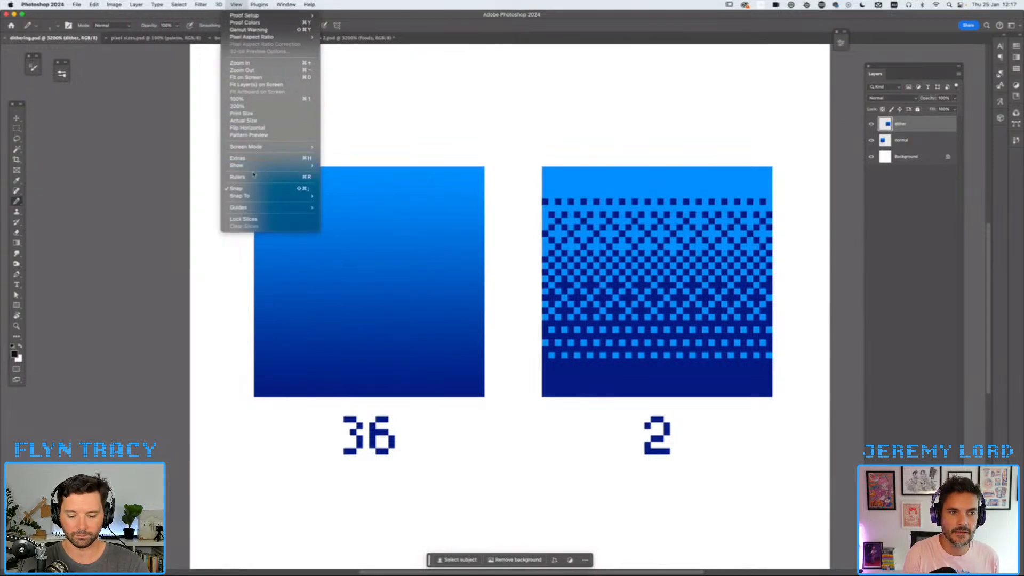
{"action": "mouse_move", "coordinate": [251, 166]}
{"action": "left_click", "coordinate": [353, 257]}
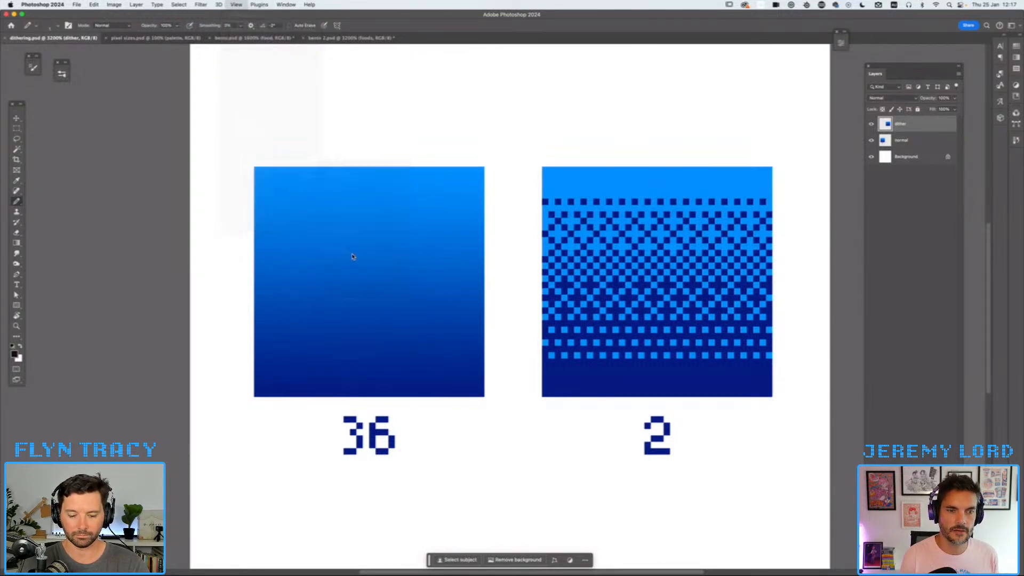
{"action": "key", "text": "super+plus"}
{"action": "left_click_drag", "start_coordinate": [431, 312], "coordinate": [603, 361]}
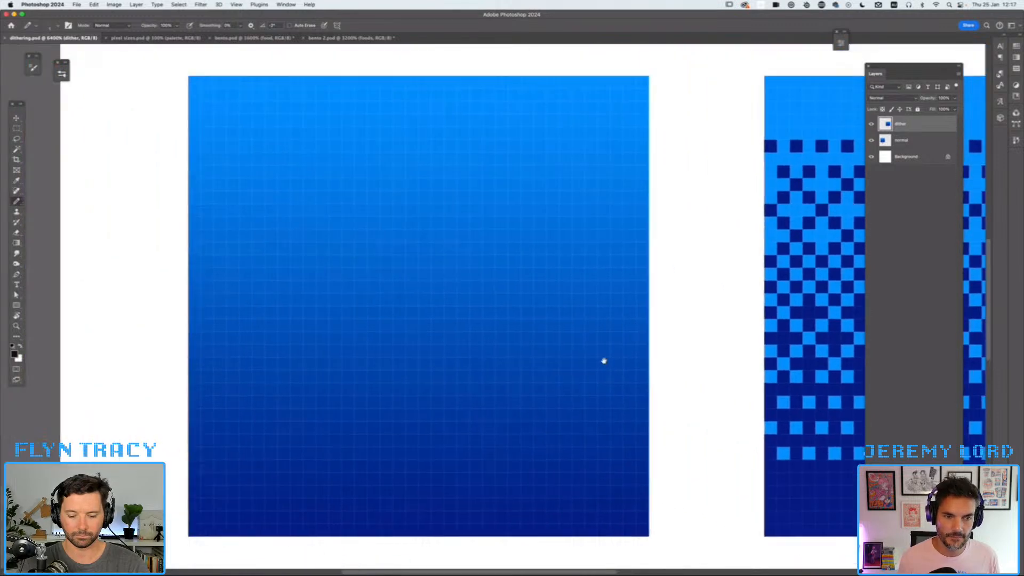
- Compare the smooth gradient labelled 36 with the dithered square labelled 2 at a reduced size
{"action": "key", "text": "super+minus"}
{"action": "key", "text": "super+minus"}
{"action": "key", "text": "super+minus"}
{"action": "key", "text": "super+minus"}
{"action": "key", "text": "super+minus"}
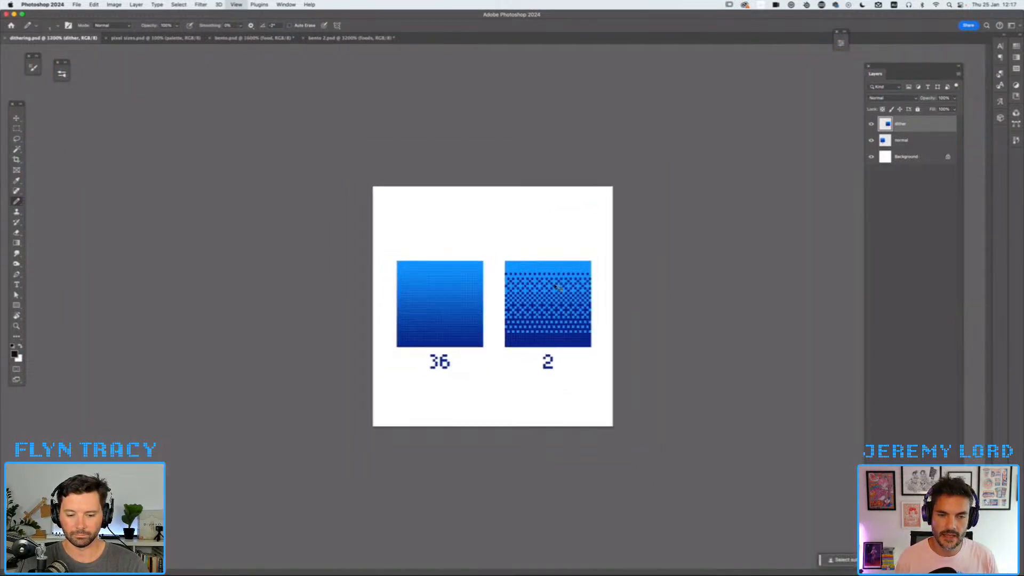
{"action": "key", "text": "super+minus"}
{"action": "key", "text": "super+minus"}
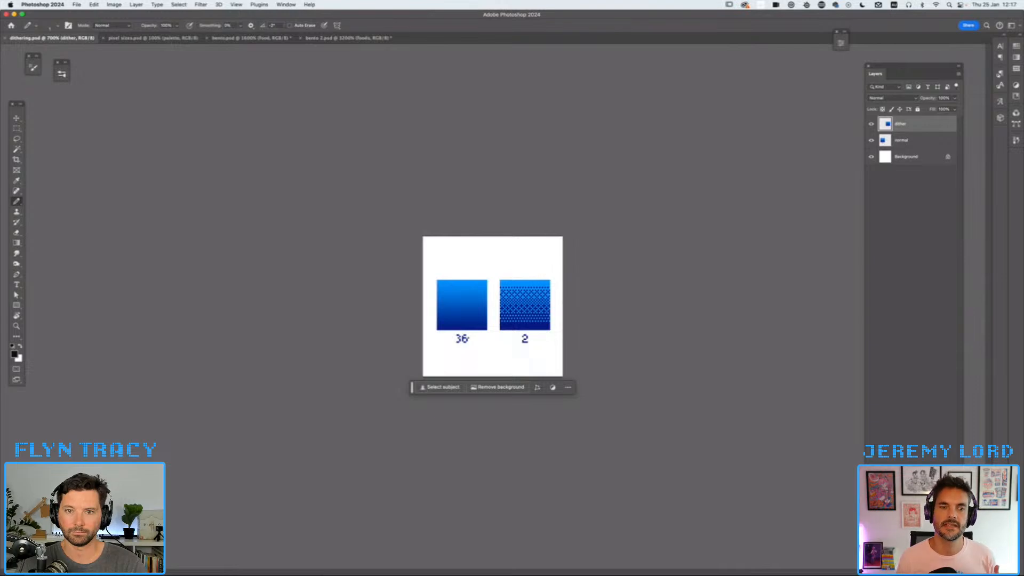
- Inspect the individual pixel rows at the lower edges of the gradient and dithered squares, and view both squares whole
{"action": "key", "text": "super+plus"}
{"action": "key", "text": "super+plus"}
{"action": "key", "text": "super+plus"}
{"action": "key", "text": "super+plus"}
{"action": "key", "text": "super+plus"}
{"action": "key", "text": "super+plus"}
{"action": "key", "text": "super+plus"}
{"action": "key", "text": "super+plus"}
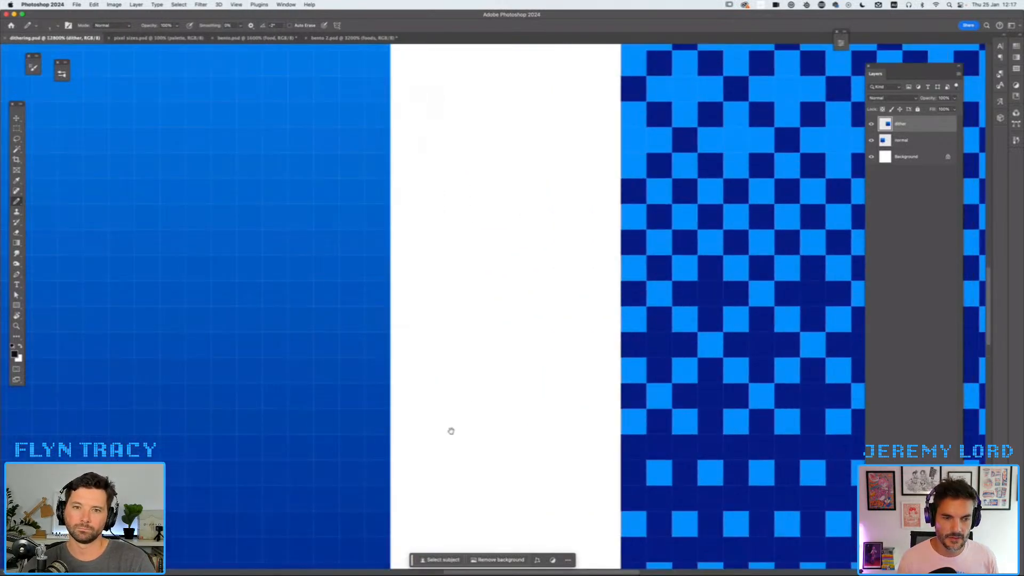
{"action": "left_click_drag", "start_coordinate": [451, 431], "coordinate": [519, 283]}
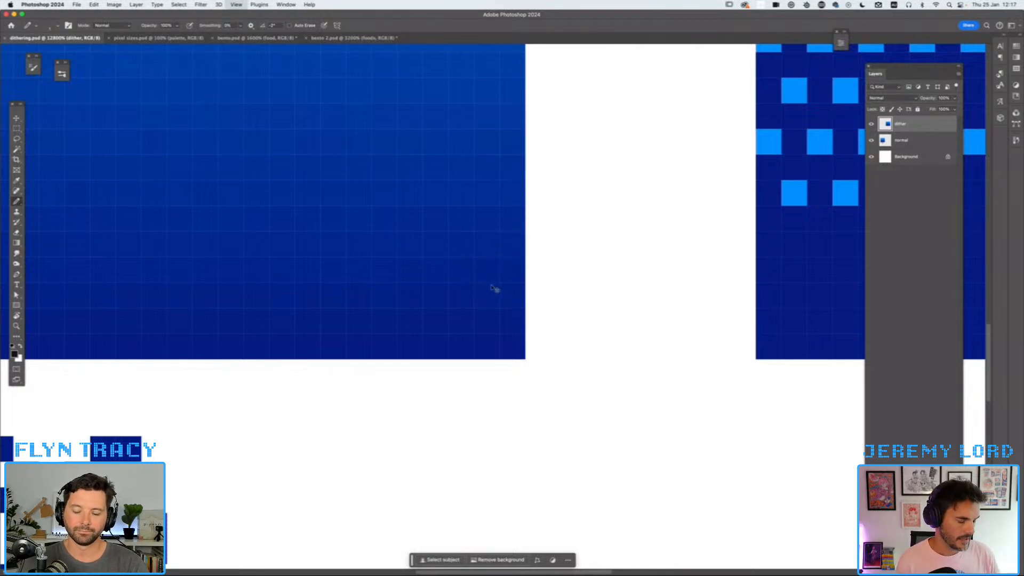
{"action": "key", "text": "super+minus"}
{"action": "key", "text": "super+minus"}
{"action": "key", "text": "super+minus"}
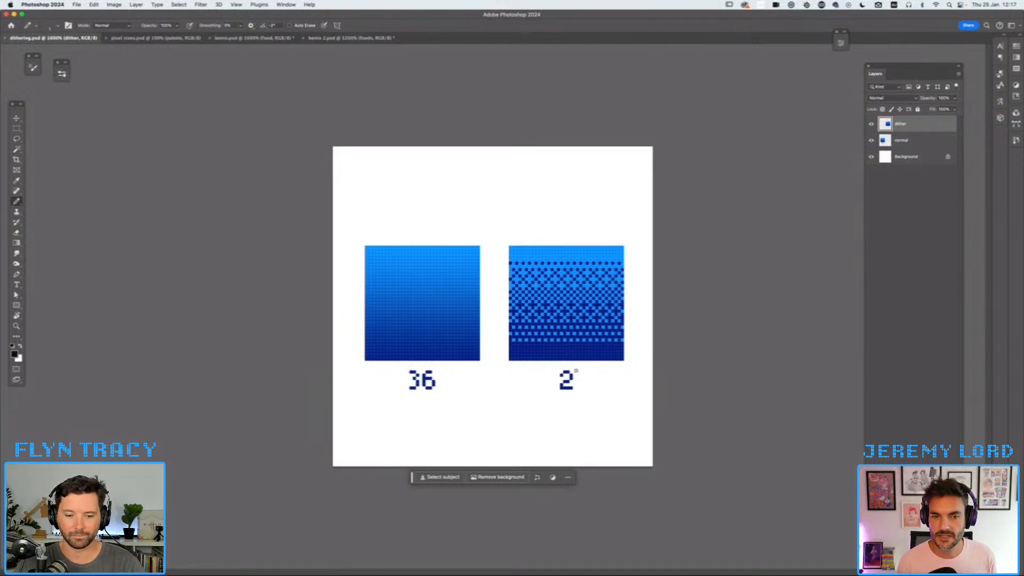
- Hide the pixel grid in the dithering document
{"action": "left_click", "coordinate": [267, 4]}
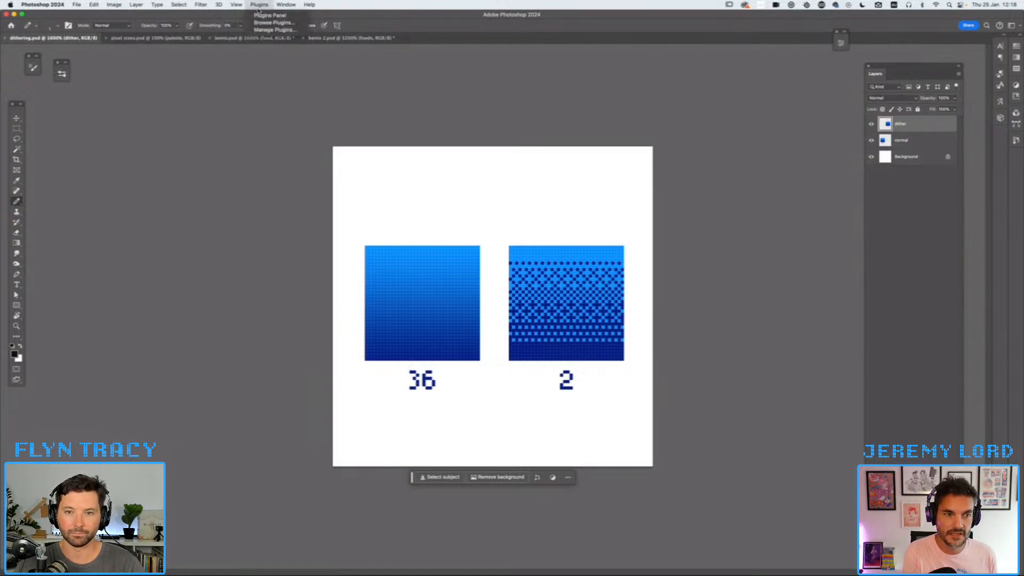
{"action": "mouse_move", "coordinate": [237, 4]}
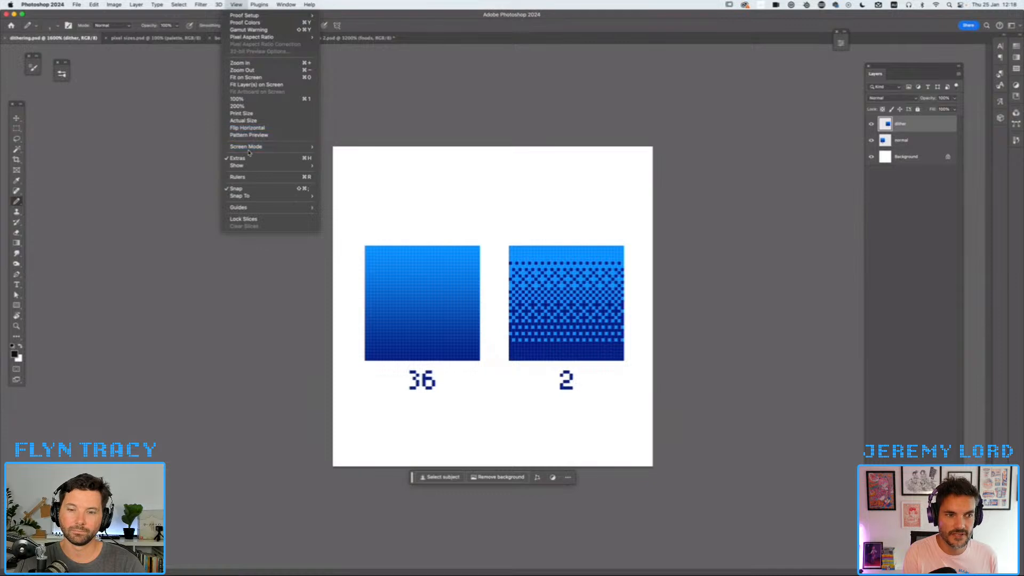
{"action": "mouse_move", "coordinate": [247, 166]}
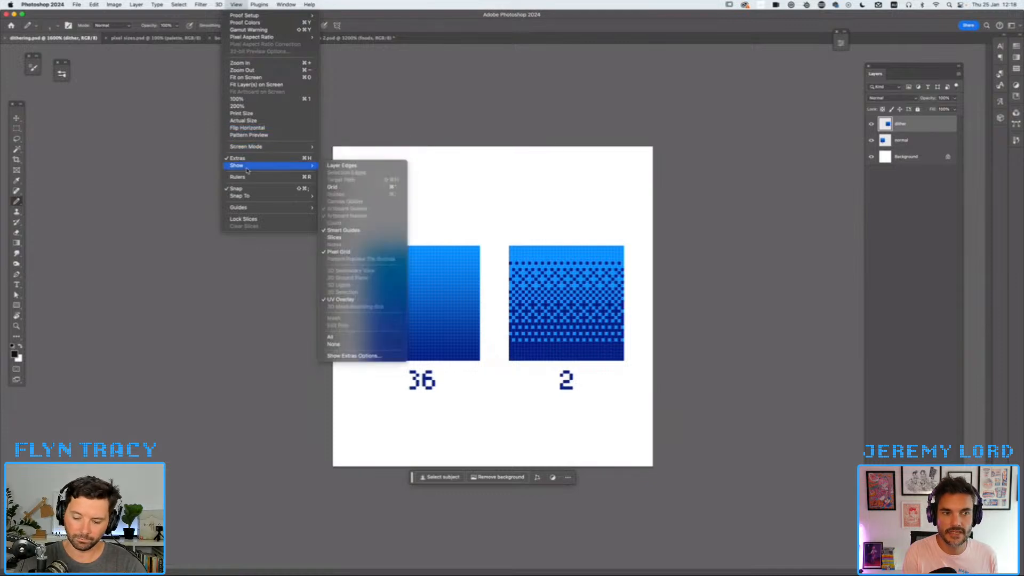
{"action": "left_click", "coordinate": [353, 251]}
- Examine how the dithered square blends compared with the smooth gradient at 100% and at 800% zoom
{"action": "key", "text": "super+minus"}
{"action": "key", "text": "super+minus"}
{"action": "key", "text": "super+minus"}
{"action": "key", "text": "super+minus"}
{"action": "key", "text": "super+minus"}
{"action": "key", "text": "super+minus"}
{"action": "key", "text": "super+minus"}
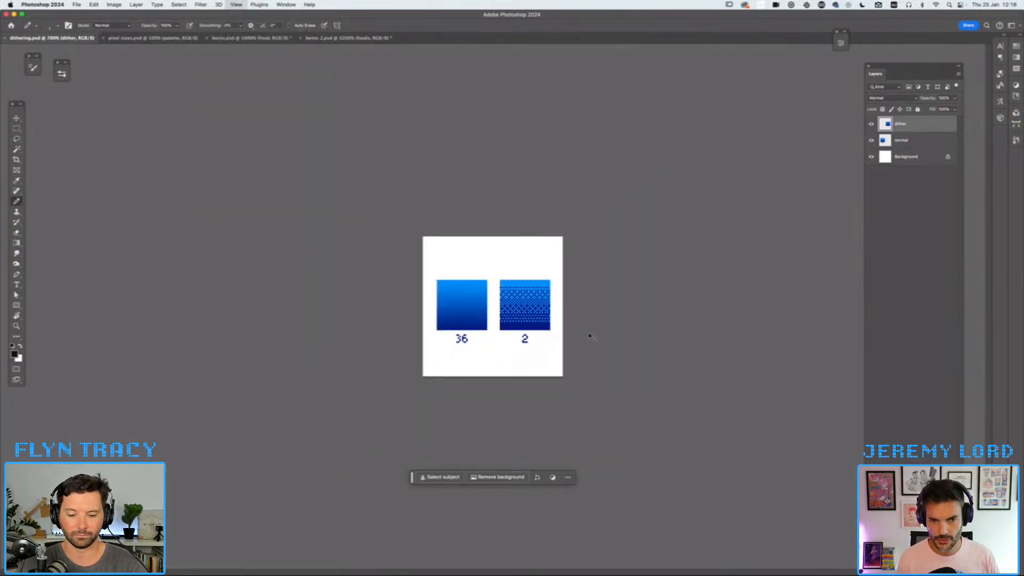
{"action": "key", "text": "super+minus"}
{"action": "key", "text": "super+minus"}
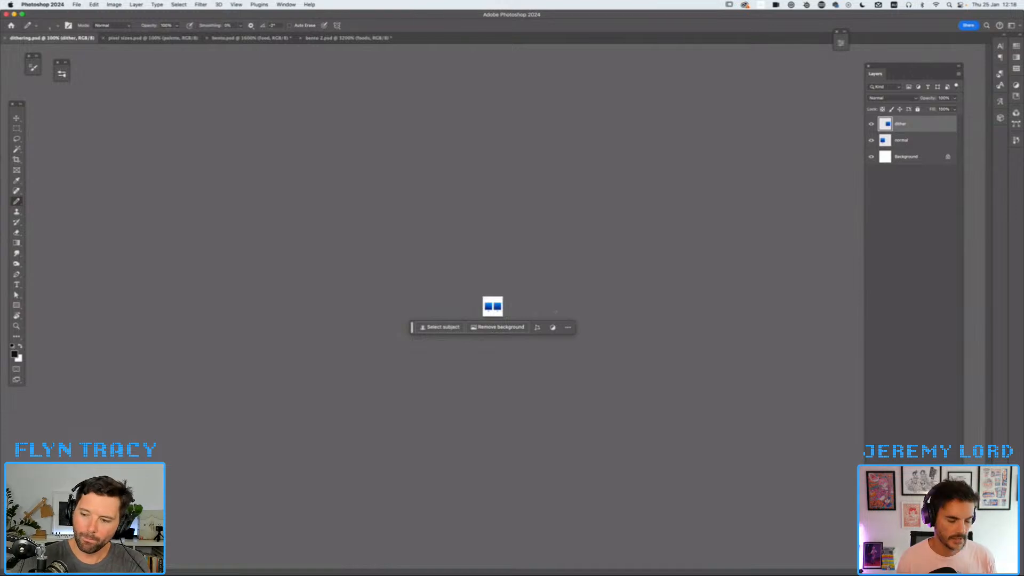
{"action": "key", "text": "super+equal"}
{"action": "key", "text": "super+equal"}
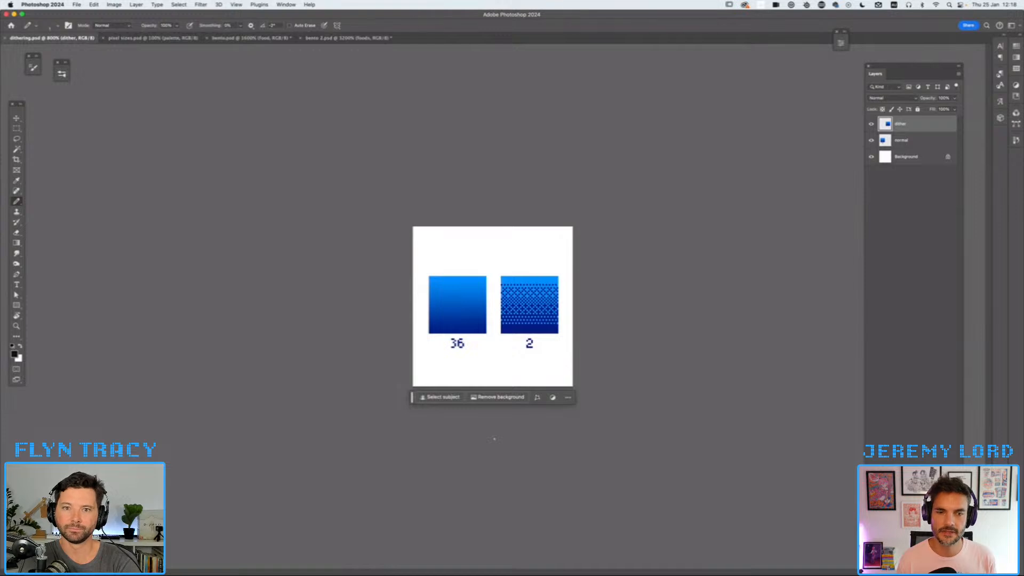
- Switch back to bento 2.psd, bring the rice and the empty lower area into full-screen view, and activate the Eyedropper
{"action": "left_click", "coordinate": [347, 38]}
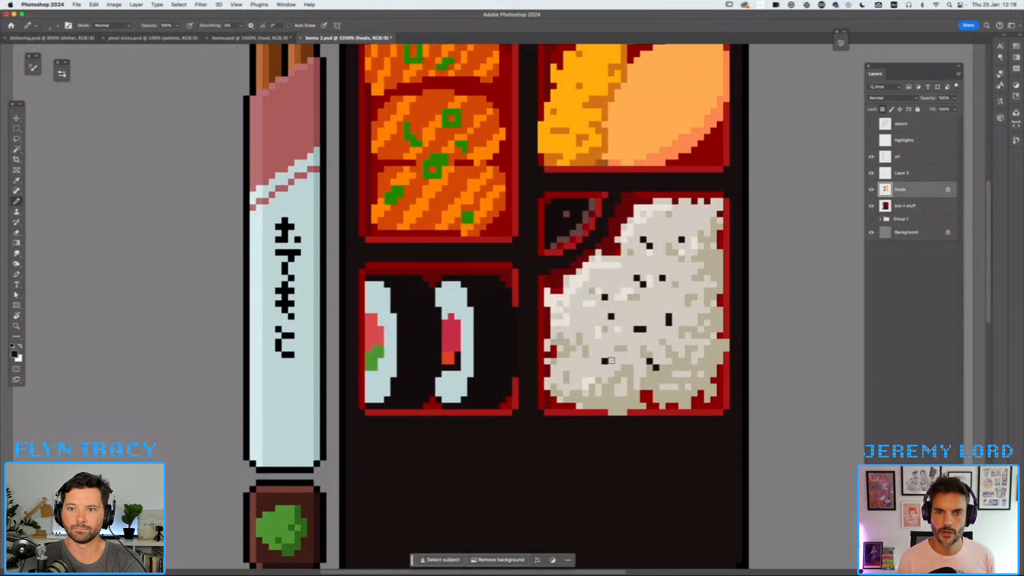
{"action": "key", "text": "super+minus"}
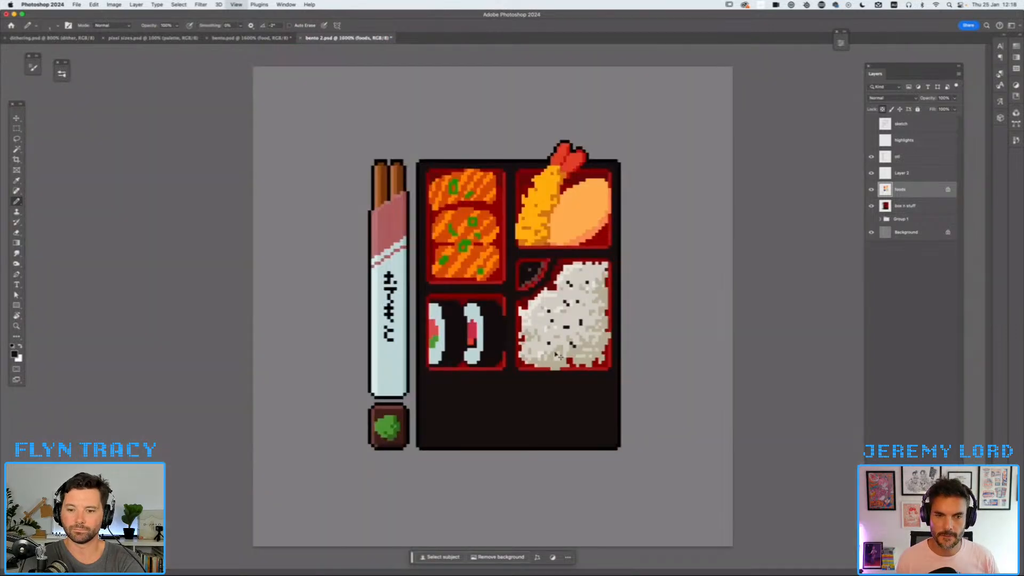
{"action": "key", "text": "super+plus"}
{"action": "left_click_drag", "start_coordinate": [539, 403], "coordinate": [530, 316]}
{"action": "left_click_drag", "start_coordinate": [530, 379], "coordinate": [543, 364]}
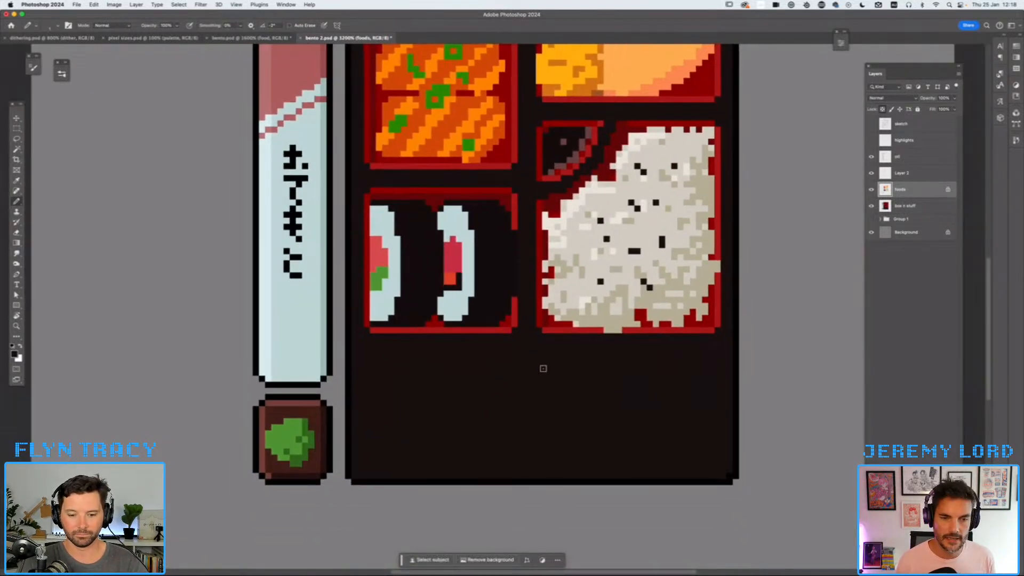
{"action": "key", "text": "f"}
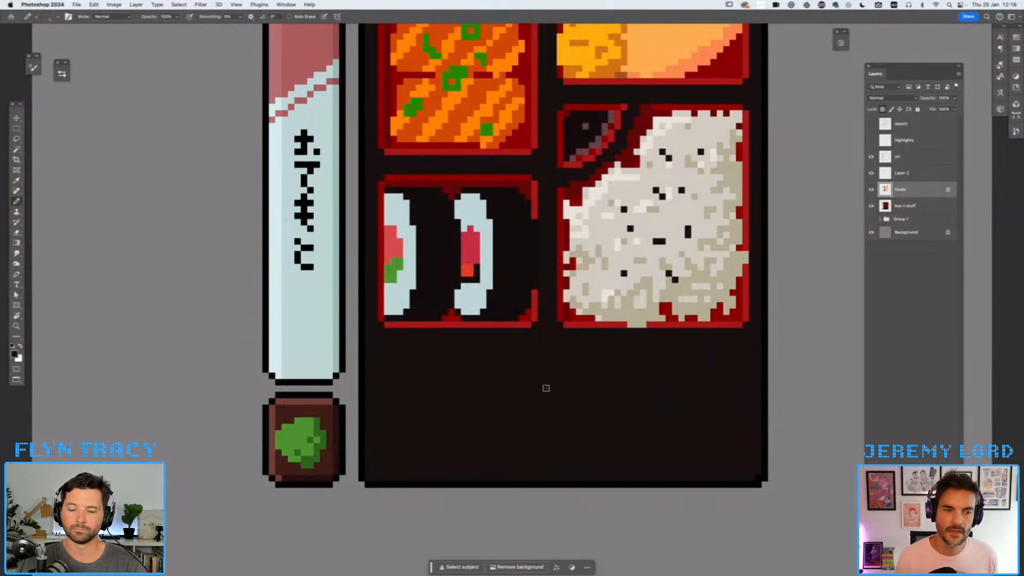
{"action": "key", "text": "i"}
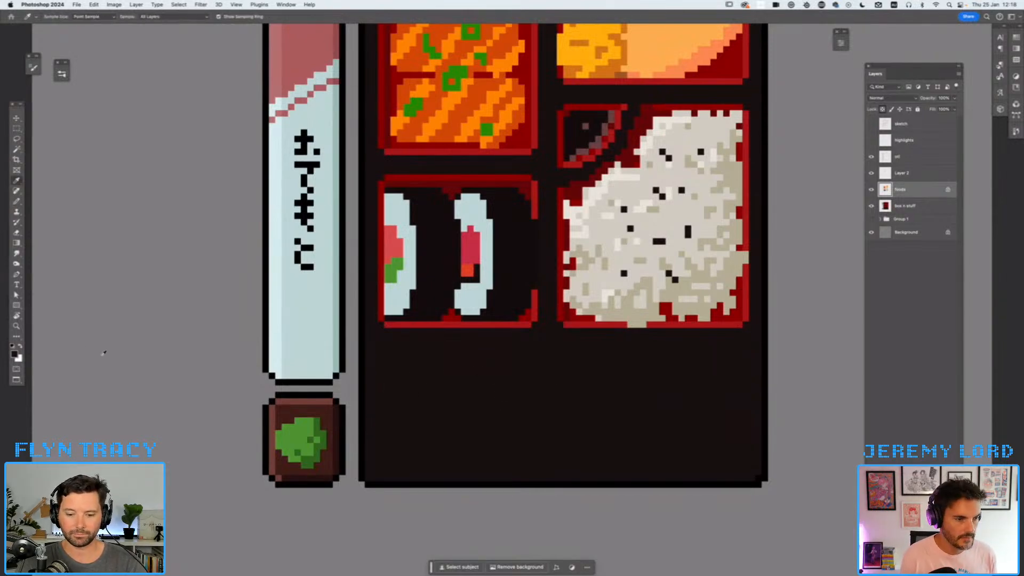
- Set the foreground colour to a dark brown with 28% saturation and 23% brightness and pencil a highlight down the lower panel's left edge on the box layer
{"action": "left_click", "coordinate": [15, 355]}
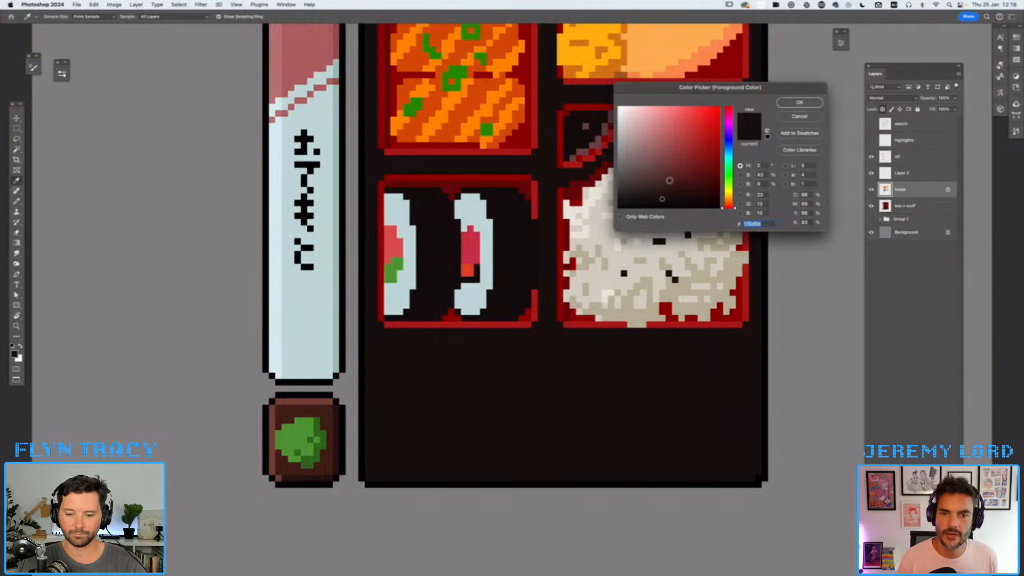
{"action": "left_click_drag", "start_coordinate": [655, 188], "coordinate": [646, 184]}
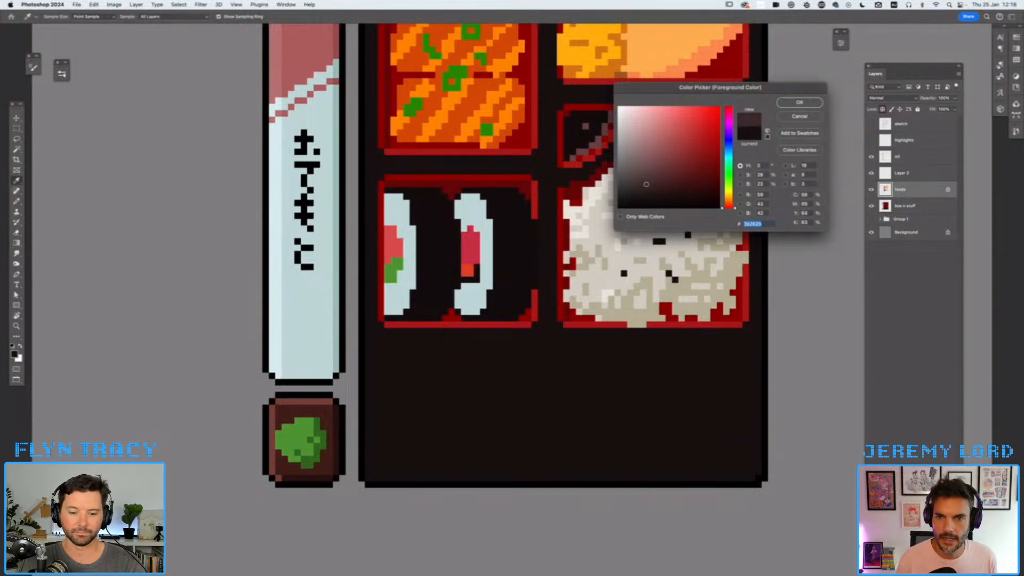
{"action": "left_click", "coordinate": [799, 101]}
{"action": "key", "text": "b"}
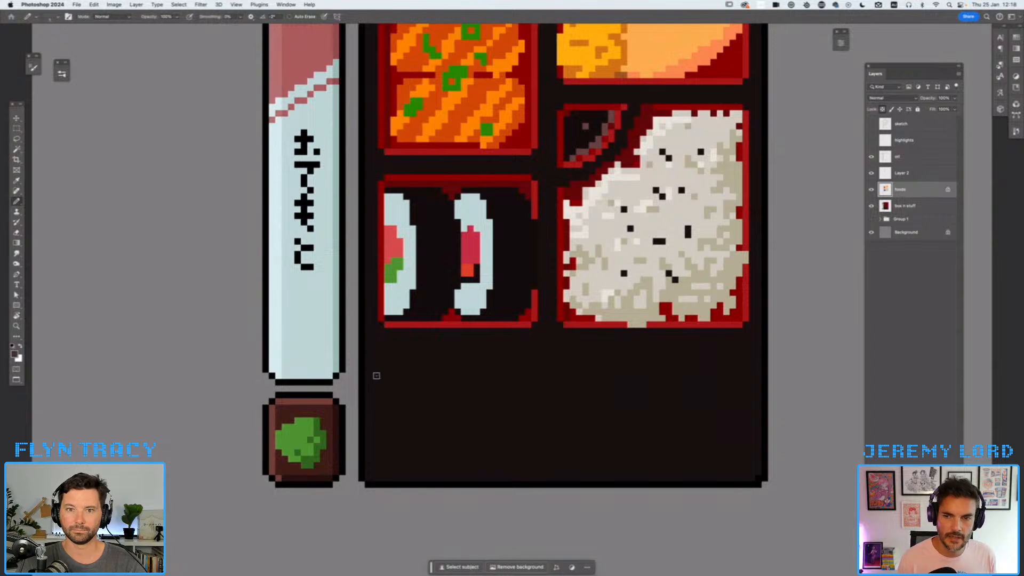
{"action": "left_click", "coordinate": [901, 212]}
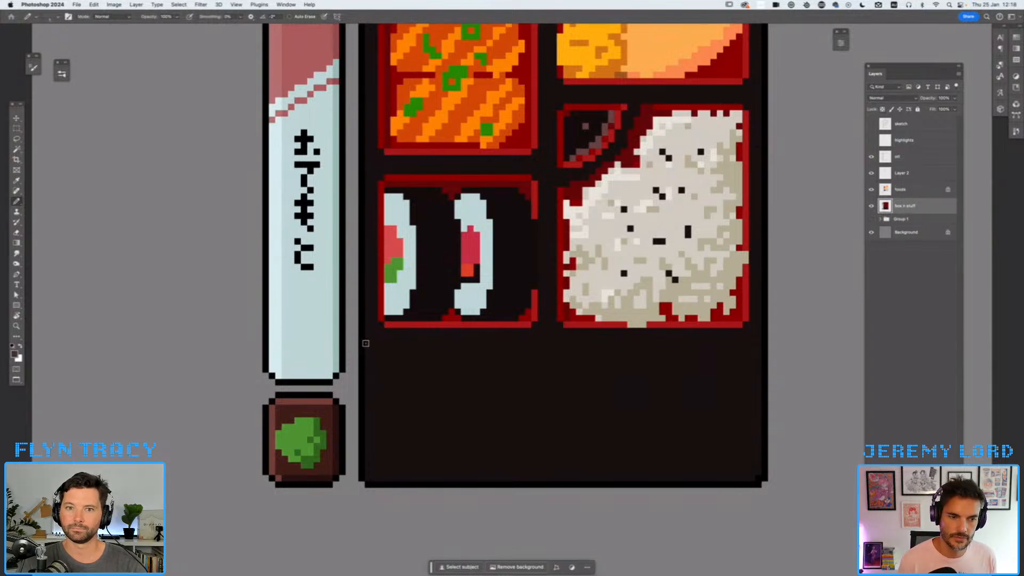
{"action": "left_click_drag", "start_coordinate": [368, 334], "coordinate": [371, 479]}
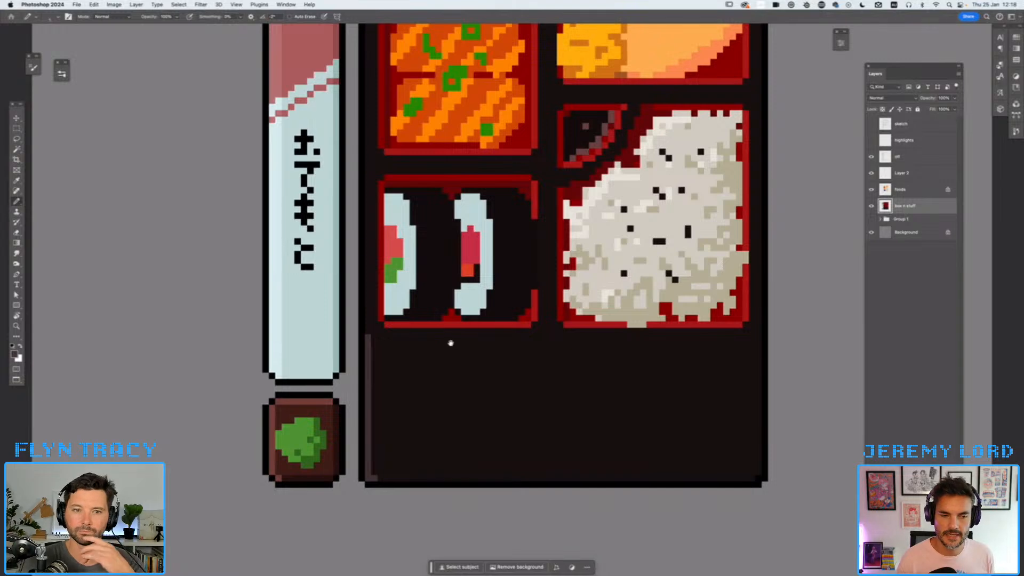
- Extend the brown highlight up the bento box's full left edge and along its top edge to the prawn tail
{"action": "left_click_drag", "start_coordinate": [452, 345], "coordinate": [537, 414]}
{"action": "key", "text": "super+0"}
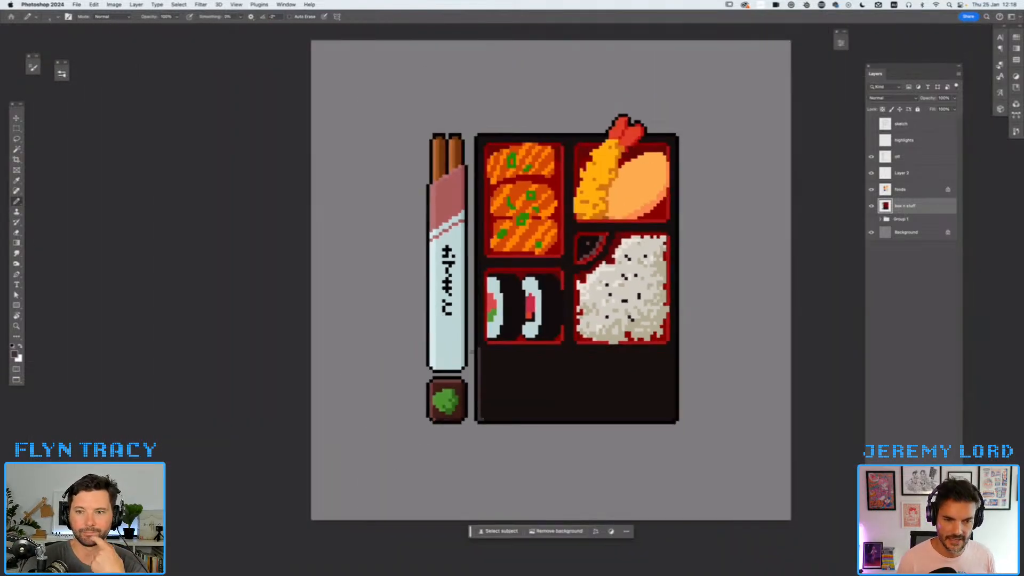
{"action": "left_click_drag", "start_coordinate": [479, 347], "coordinate": [477, 147]}
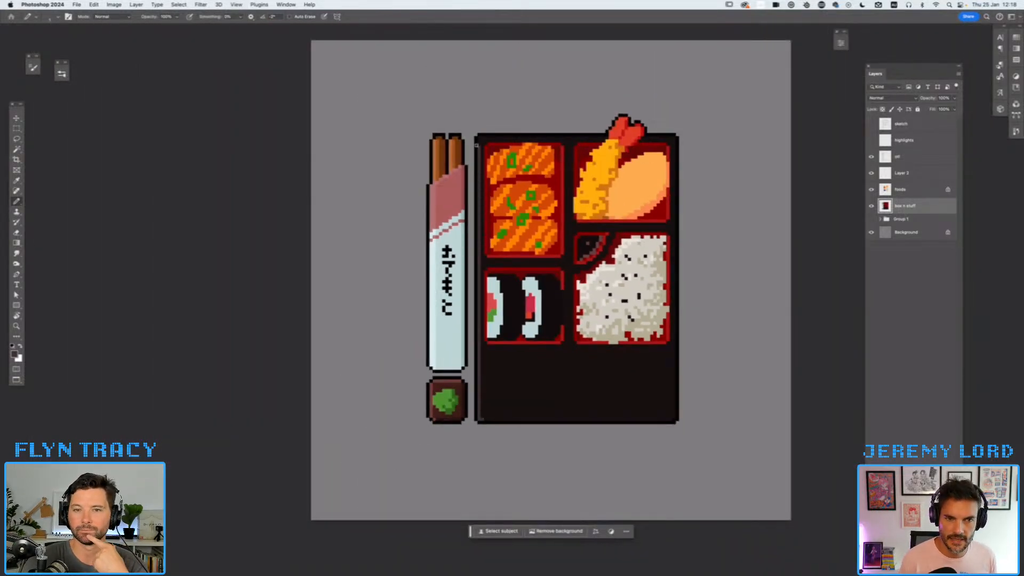
{"action": "left_click_drag", "start_coordinate": [486, 139], "coordinate": [606, 137]}
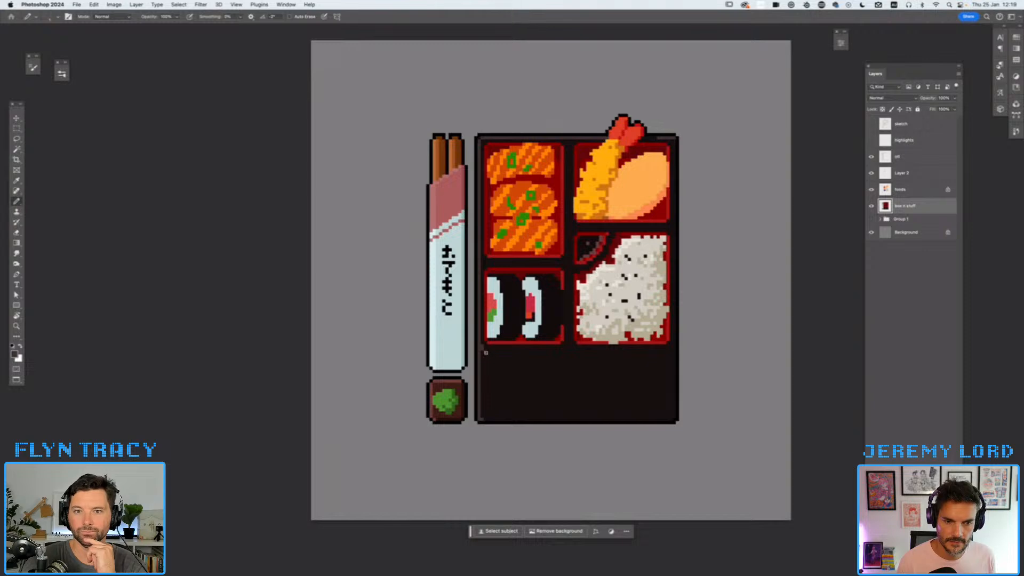
- Pencil a two-pixel-thick highlight along the upper edge of the empty lower panel, continue it up the box's right edge and fill the inner left corner
{"action": "left_click_drag", "start_coordinate": [488, 354], "coordinate": [593, 351]}
{"action": "key", "text": "super+z"}
{"action": "left_click_drag", "start_coordinate": [487, 353], "coordinate": [659, 351]}
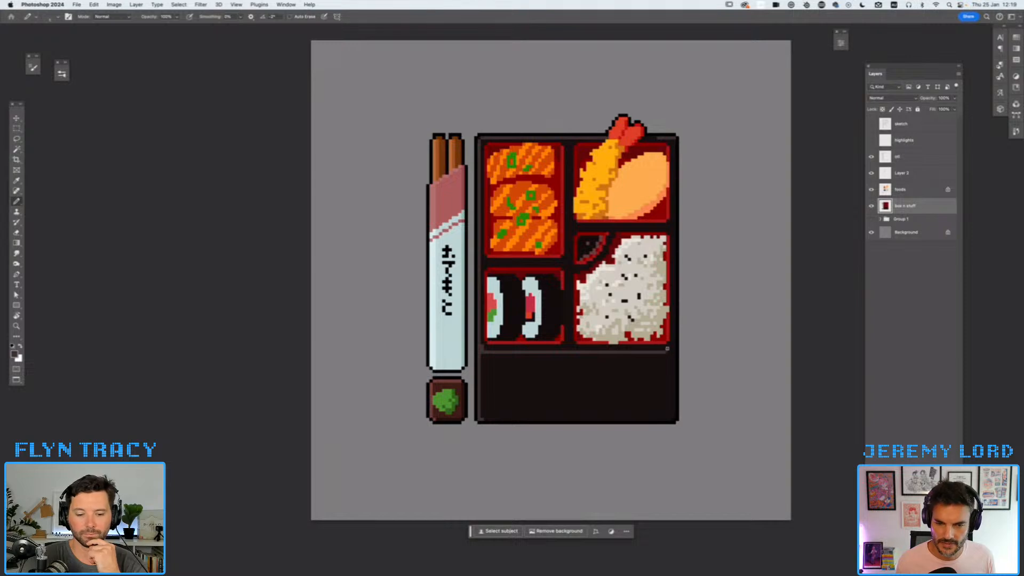
{"action": "mouse_move", "coordinate": [483, 348]}
{"action": "left_mouse_down"}
{"action": "mouse_move", "coordinate": [667, 351]}
{"action": "mouse_move", "coordinate": [671, 144]}
{"action": "left_mouse_up"}
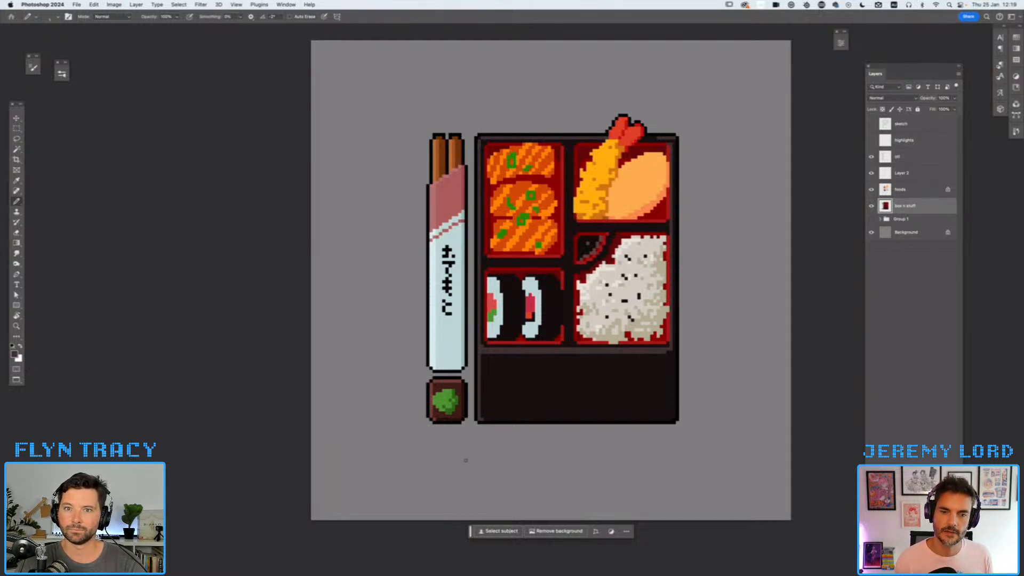
{"action": "left_click_drag", "start_coordinate": [483, 354], "coordinate": [479, 391]}
- Show the pixel grid over the left end of the empty lower panel
{"action": "scroll", "coordinate": [480, 388], "scroll_direction": "up", "scroll_amount": 3}
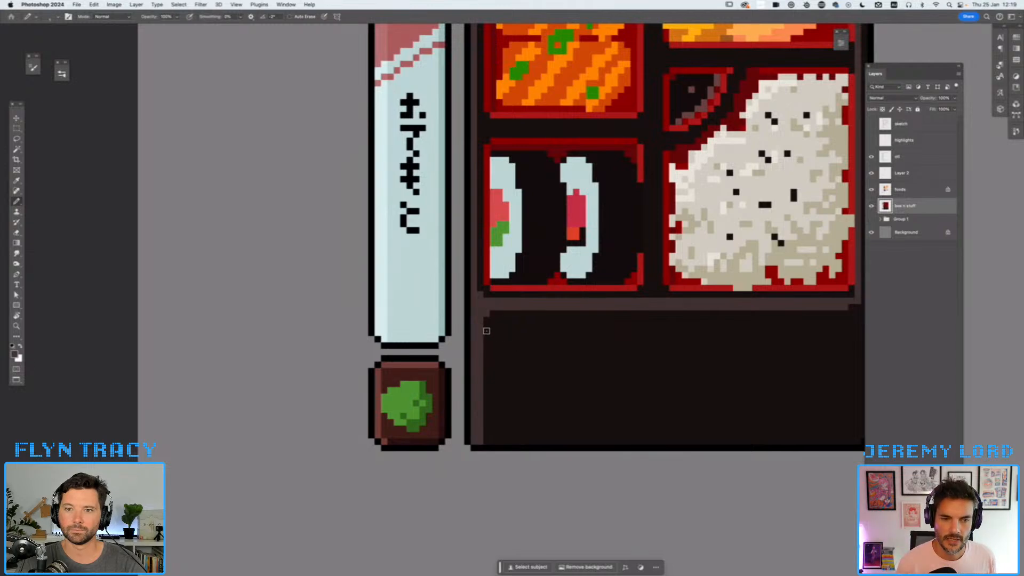
{"action": "key", "text": "super+equal"}
{"action": "scroll", "coordinate": [466, 362], "scroll_direction": "down", "scroll_amount": 3}
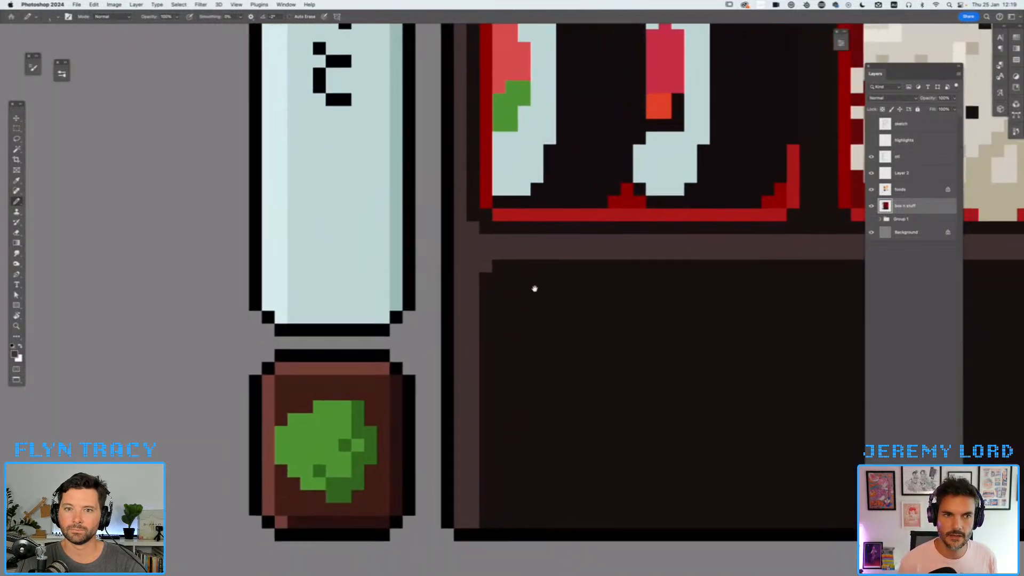
{"action": "left_click", "coordinate": [237, 4]}
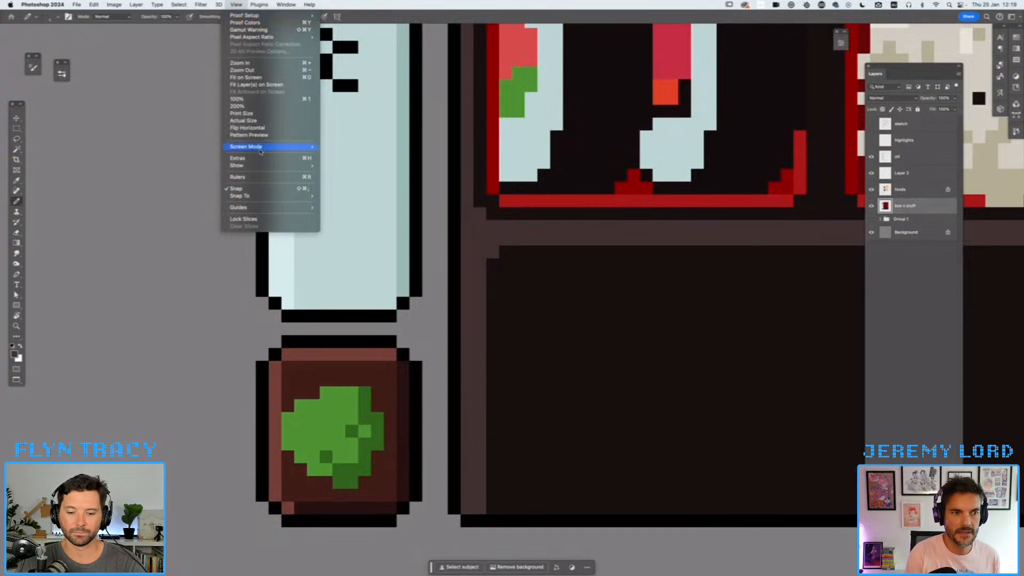
{"action": "mouse_move", "coordinate": [256, 165]}
{"action": "left_click", "coordinate": [339, 252]}
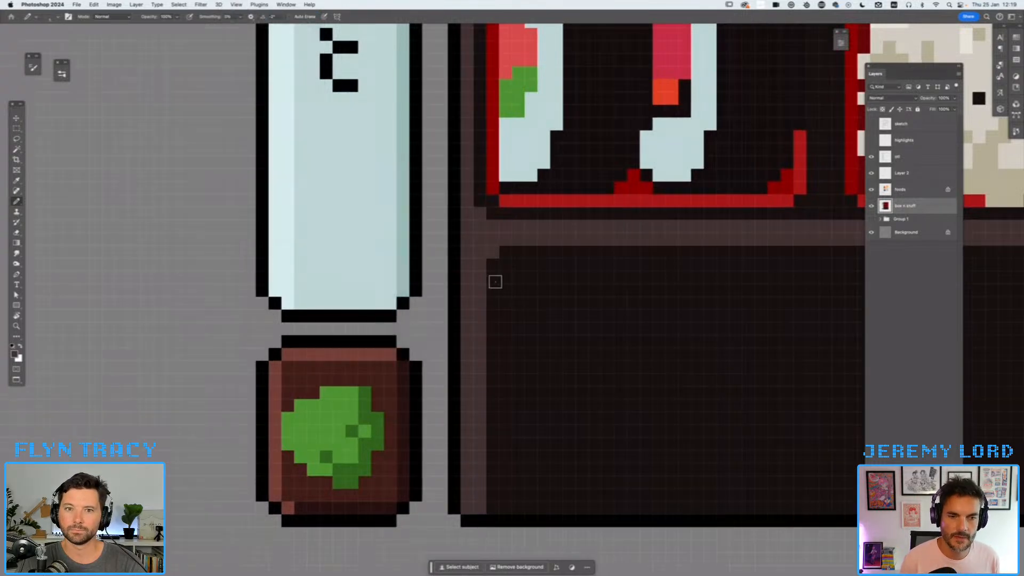
- Pencil alternating highlight pixels down the inside of the lower panel's left highlight to form a dithered edge
{"action": "left_click", "coordinate": [493, 302]}
{"action": "left_click", "coordinate": [493, 330]}
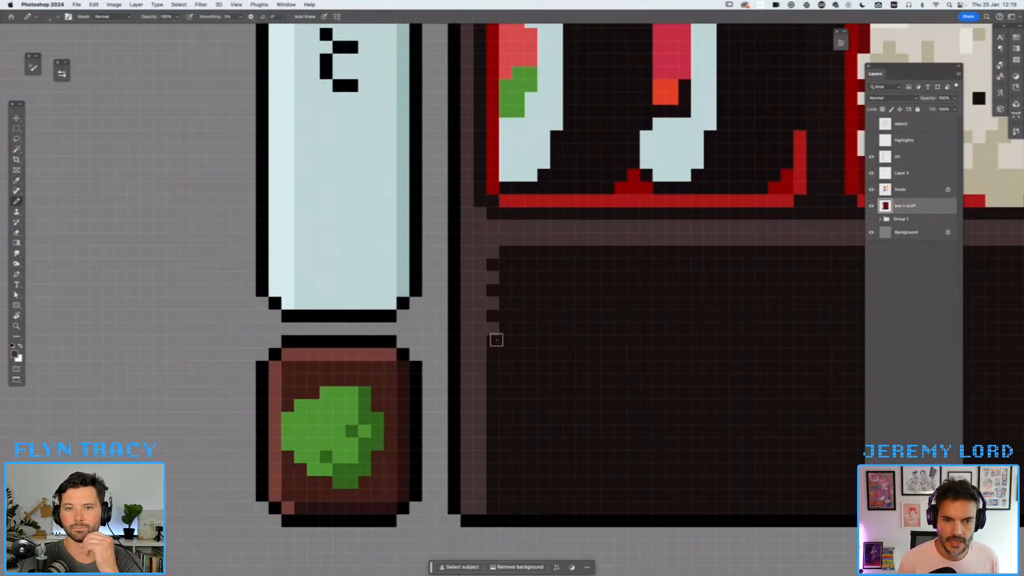
{"action": "left_click", "coordinate": [491, 356]}
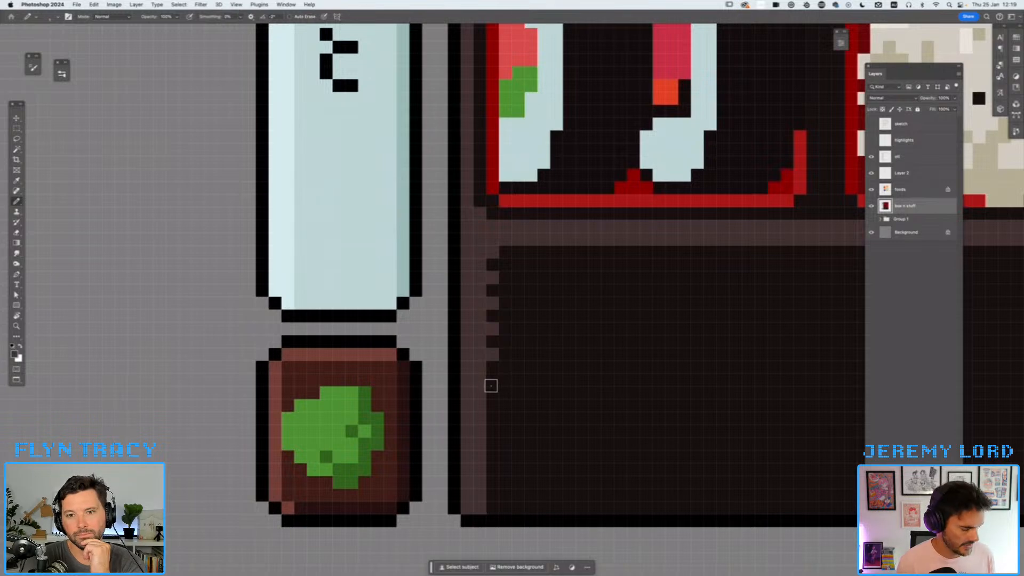
{"action": "left_click", "coordinate": [494, 379]}
{"action": "left_click", "coordinate": [490, 407]}
{"action": "left_click", "coordinate": [492, 430]}
{"action": "left_click", "coordinate": [490, 458]}
{"action": "left_click", "coordinate": [493, 484]}
{"action": "left_click", "coordinate": [493, 509]}
- Examine how the dithered left edge of the lower panel reads at whole-image size and close up
{"action": "key", "text": "super+minus"}
{"action": "key", "text": "super+minus"}
{"action": "key", "text": "super+minus"}
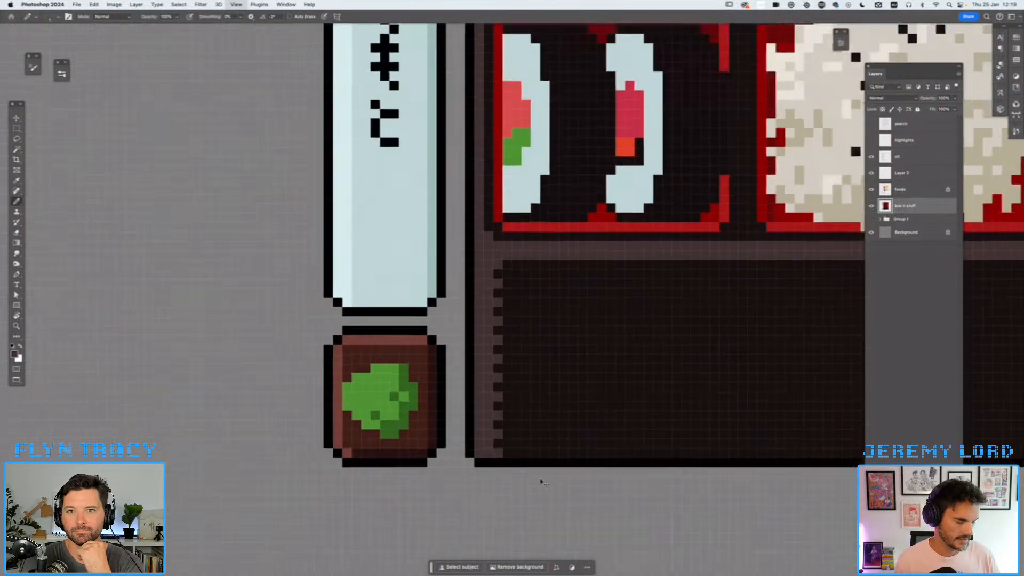
{"action": "key", "text": "super+plus"}
{"action": "key", "text": "super+minus"}
{"action": "key", "text": "super+minus"}
{"action": "key", "text": "super+minus"}
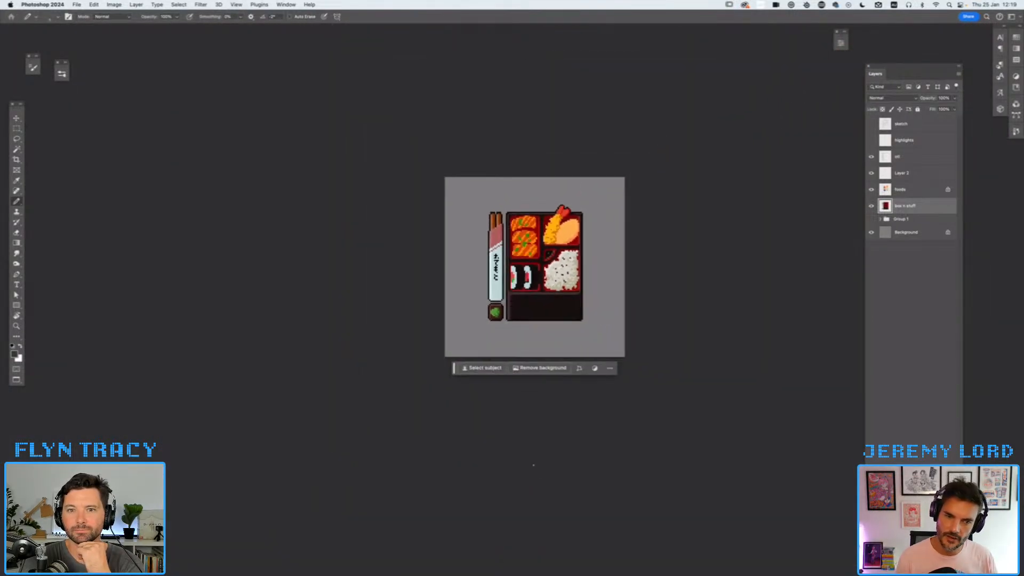
{"action": "key", "text": "super+equal"}
{"action": "key", "text": "super+equal"}
{"action": "key", "text": "super+equal"}
{"action": "key", "text": "super+equal"}
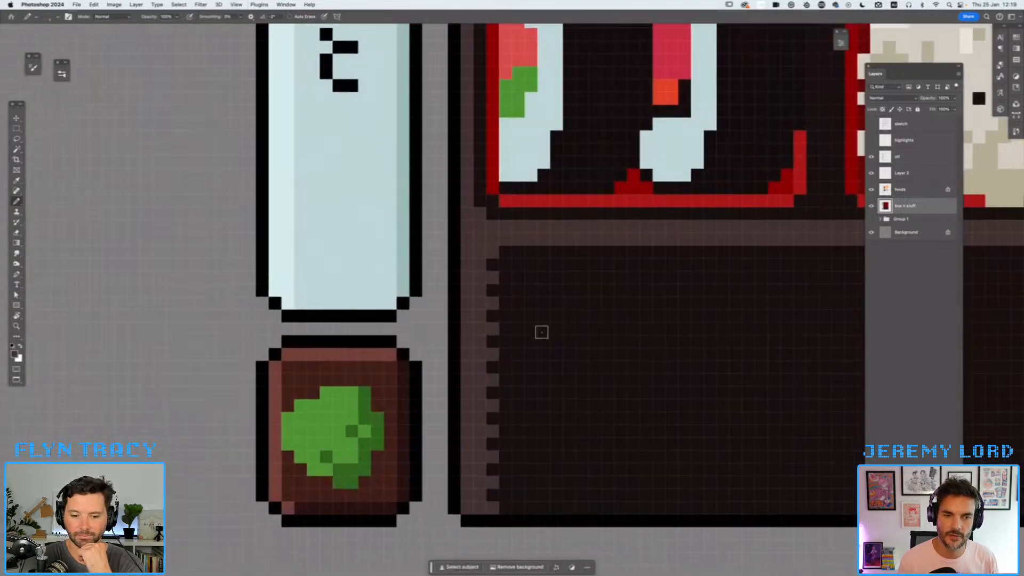
- Add a second, more widely spaced column of highlight pixels beside the dithered edge, one pixel in every three
{"action": "left_click", "coordinate": [518, 290]}
{"action": "left_click", "coordinate": [518, 329]}
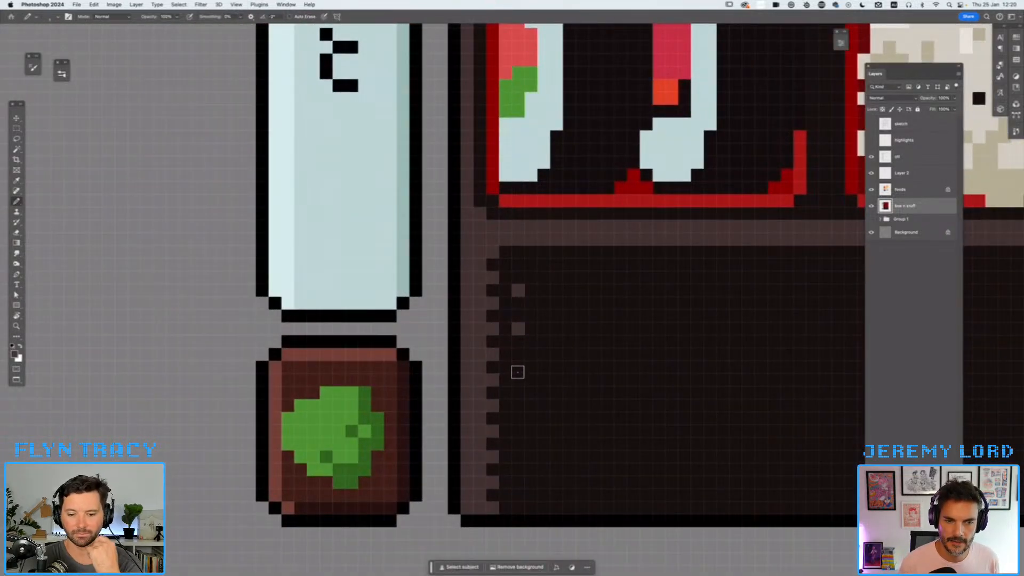
{"action": "left_click", "coordinate": [517, 368]}
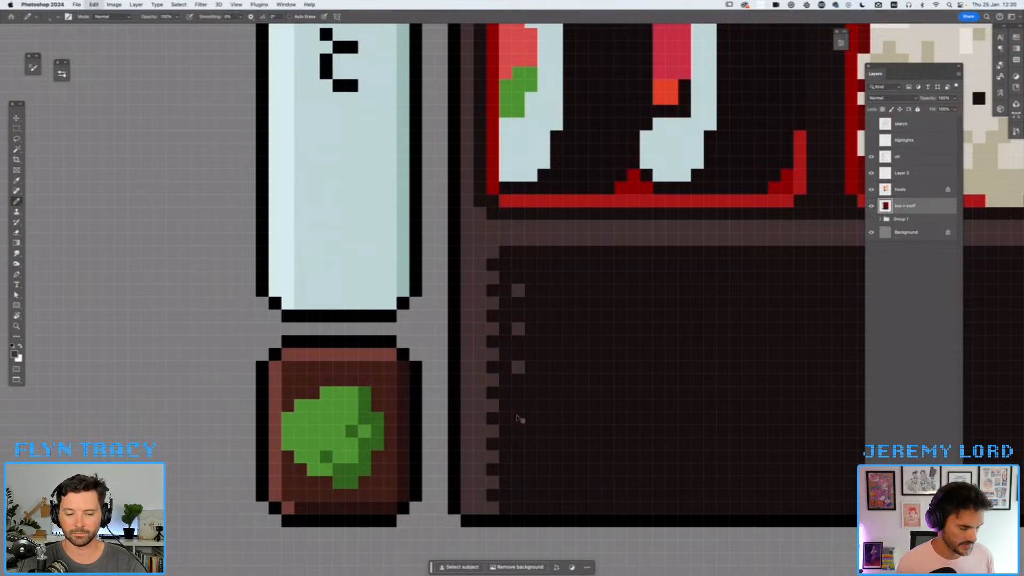
{"action": "left_click", "coordinate": [518, 407]}
{"action": "left_click", "coordinate": [518, 445]}
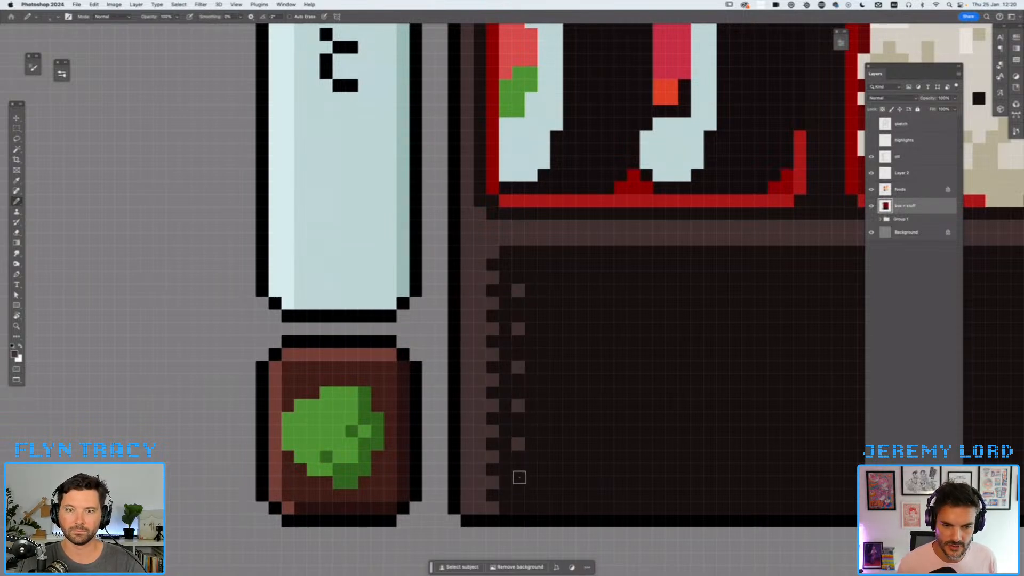
{"action": "left_click", "coordinate": [518, 482]}
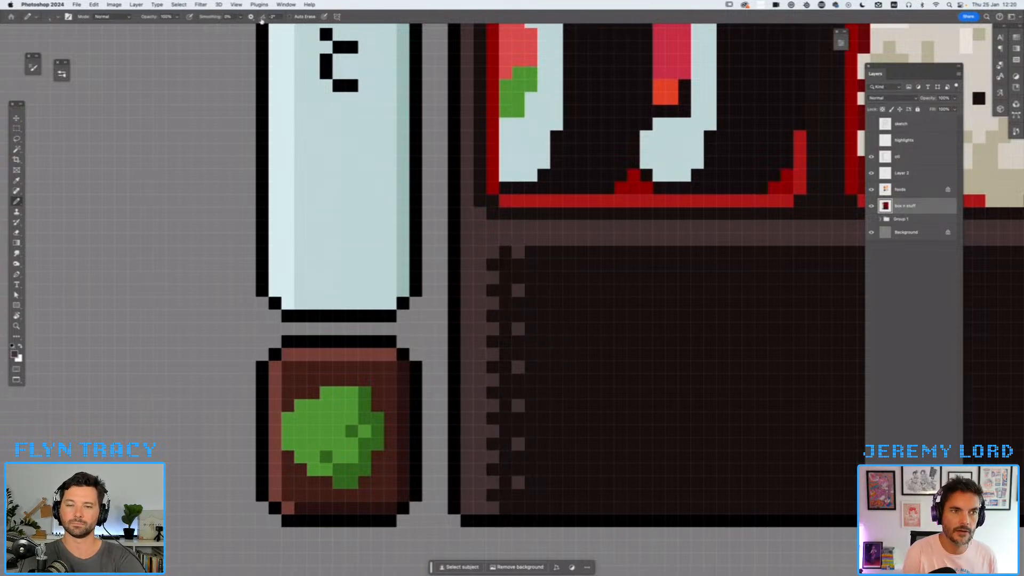
- Hide the pixel grid and examine the two dithered columns against the whole bento box
{"action": "left_click", "coordinate": [236, 4]}
{"action": "mouse_move", "coordinate": [256, 6]}
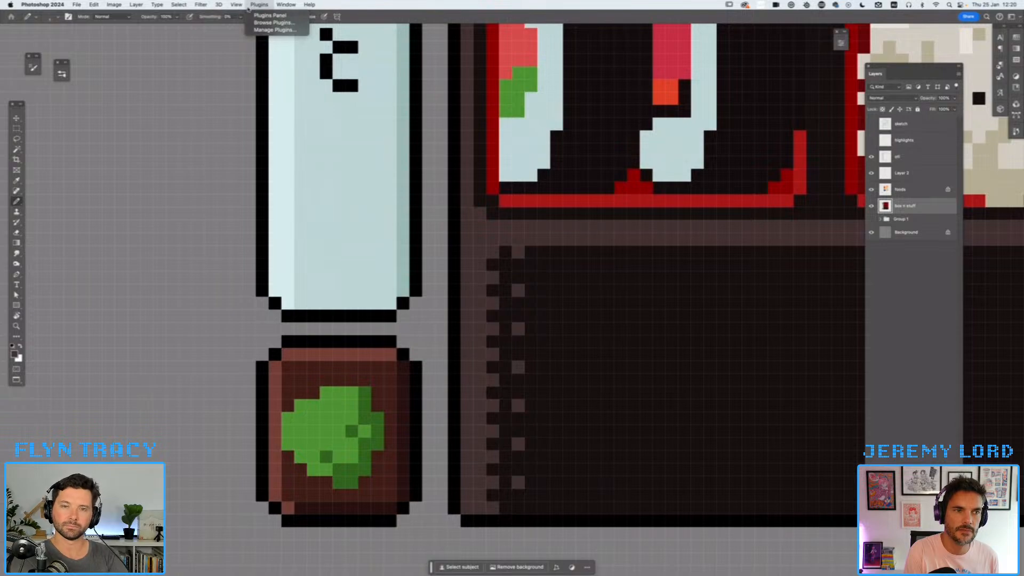
{"action": "mouse_move", "coordinate": [247, 165]}
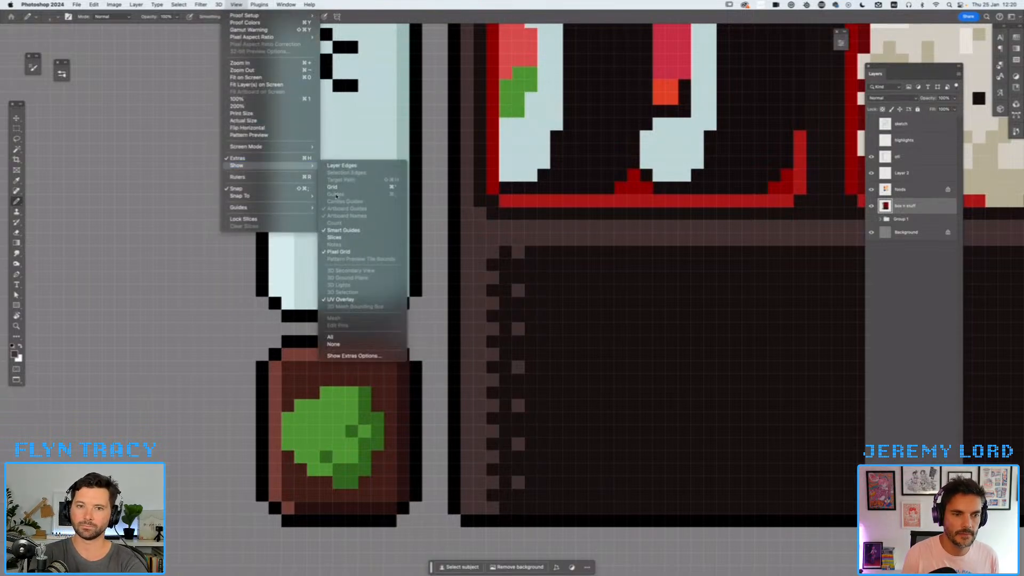
{"action": "left_click", "coordinate": [339, 252]}
{"action": "scroll", "coordinate": [555, 309], "scroll_direction": "down", "scroll_amount": 5}
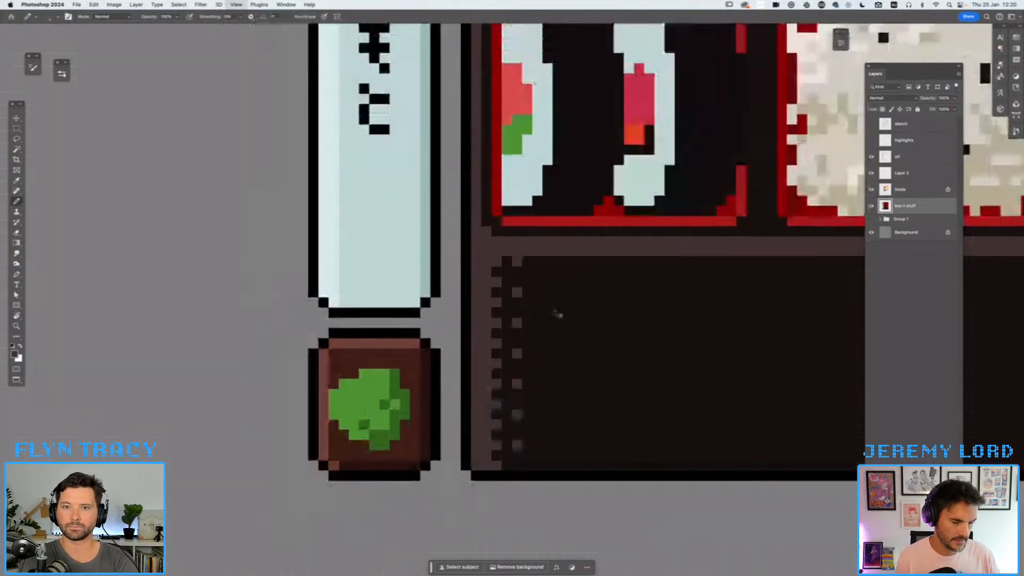
{"action": "scroll", "coordinate": [569, 312], "scroll_direction": "down", "scroll_amount": 2}
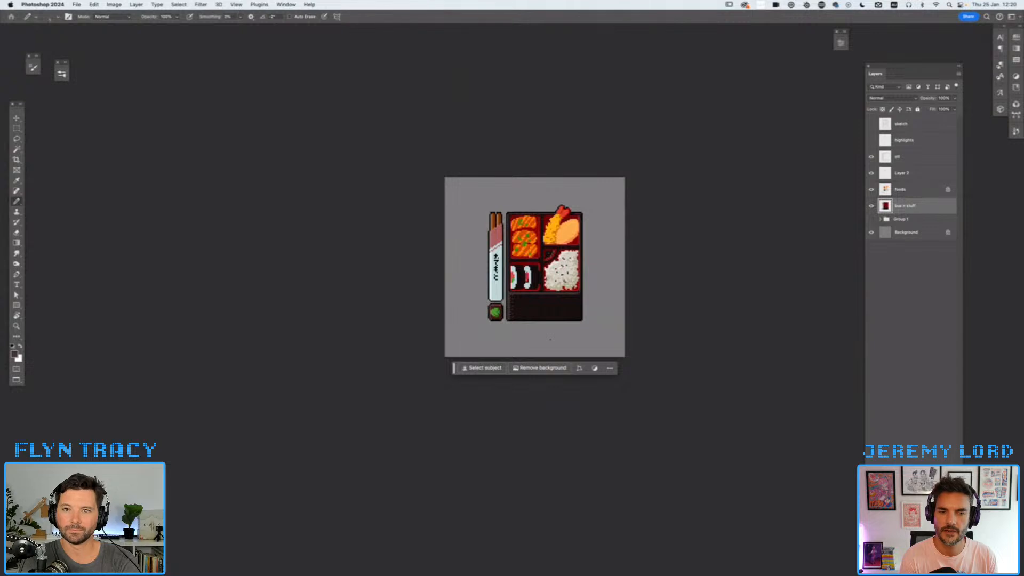
{"action": "scroll", "coordinate": [552, 343], "scroll_direction": "up", "scroll_amount": 4}
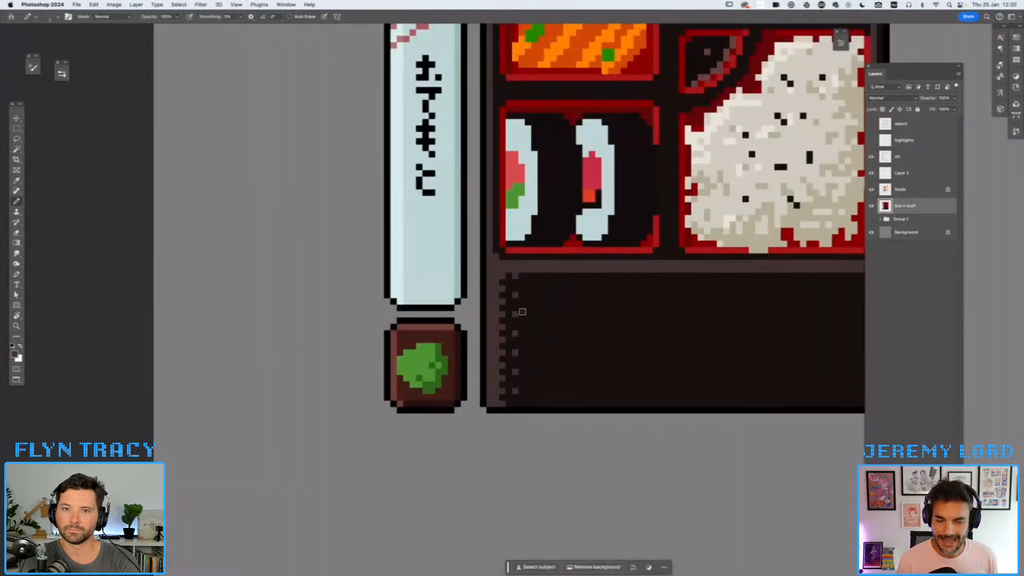
- Sample the lower panel's dark base colour and paint over both columns of dithered pixels
{"action": "left_click_drag", "start_coordinate": [590, 348], "coordinate": [475, 387]}
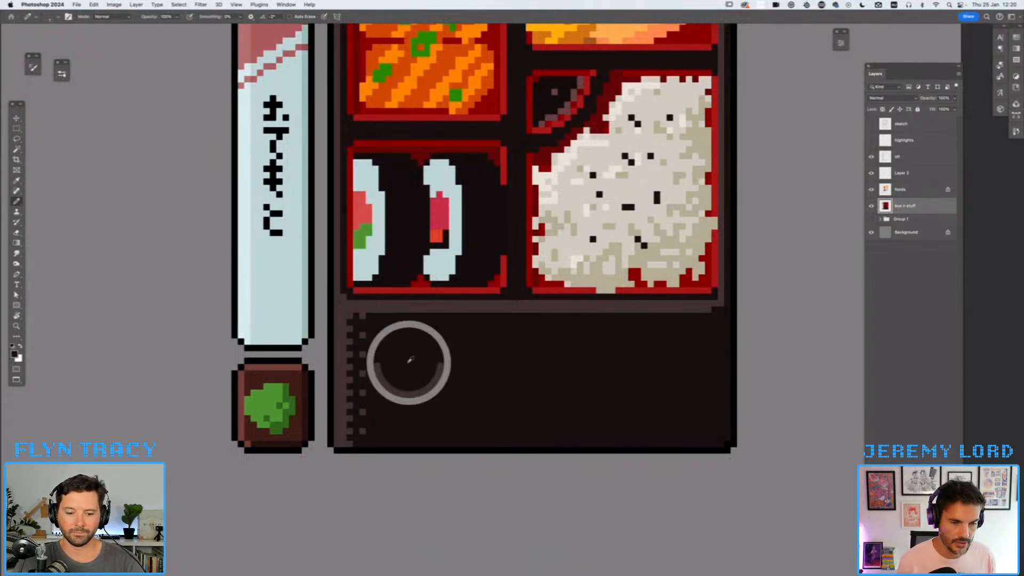
{"action": "left_click_drag", "start_coordinate": [362, 325], "coordinate": [362, 431]}
{"action": "left_click_drag", "start_coordinate": [350, 326], "coordinate": [350, 451]}
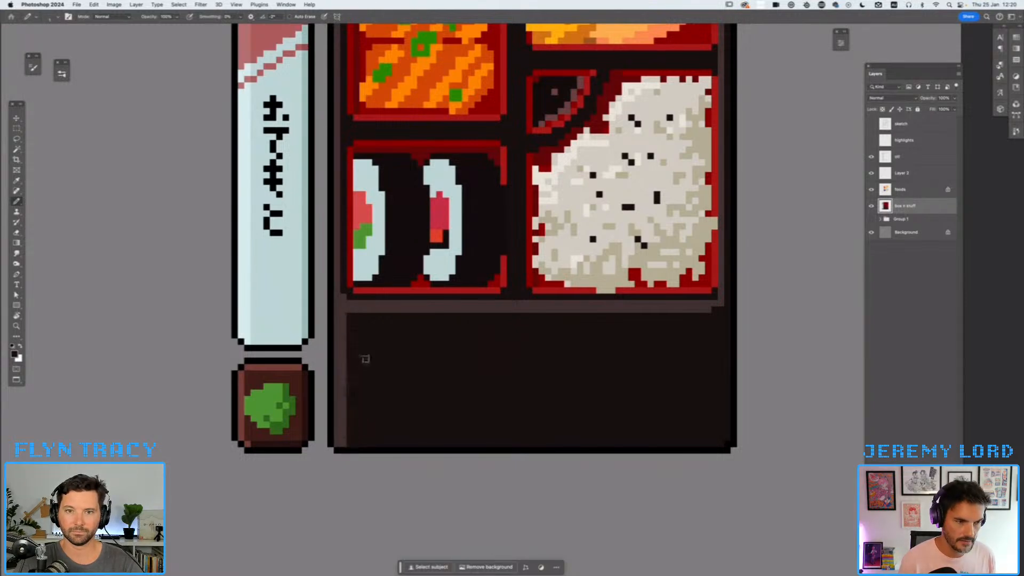
- Sample the brown highlight colour and pencil a thin vertical reflection line down the lower panel, slightly inset from its left highlight
{"action": "left_click", "coordinate": [344, 344], "text": "alt"}
{"action": "left_click_drag", "start_coordinate": [360, 323], "coordinate": [358, 368]}
{"action": "key", "text": "super+z"}
{"action": "left_click_drag", "start_coordinate": [362, 322], "coordinate": [360, 431]}
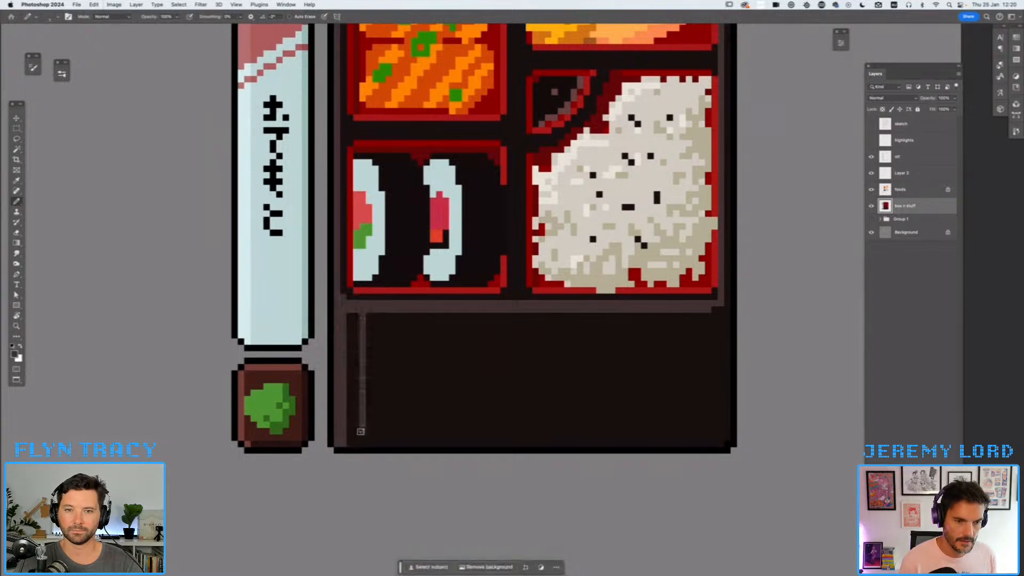
- Choose a darker near-black colour and pencil a vertical shadow band down the right edge of the box's lower panel
{"action": "key", "text": "super+0"}
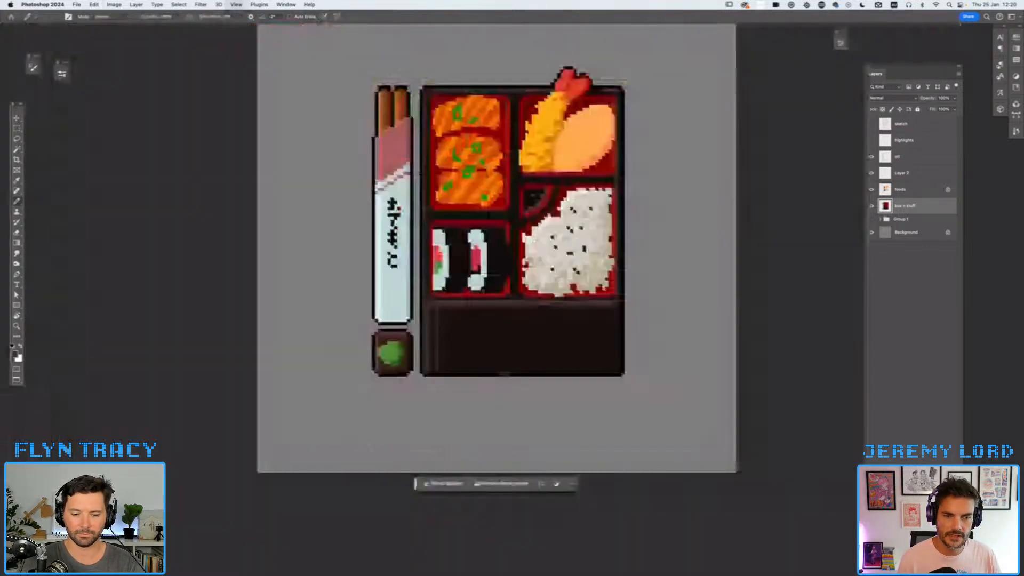
{"action": "key", "text": "super+equal"}
{"action": "key", "text": "super+equal"}
{"action": "key", "text": "super+equal"}
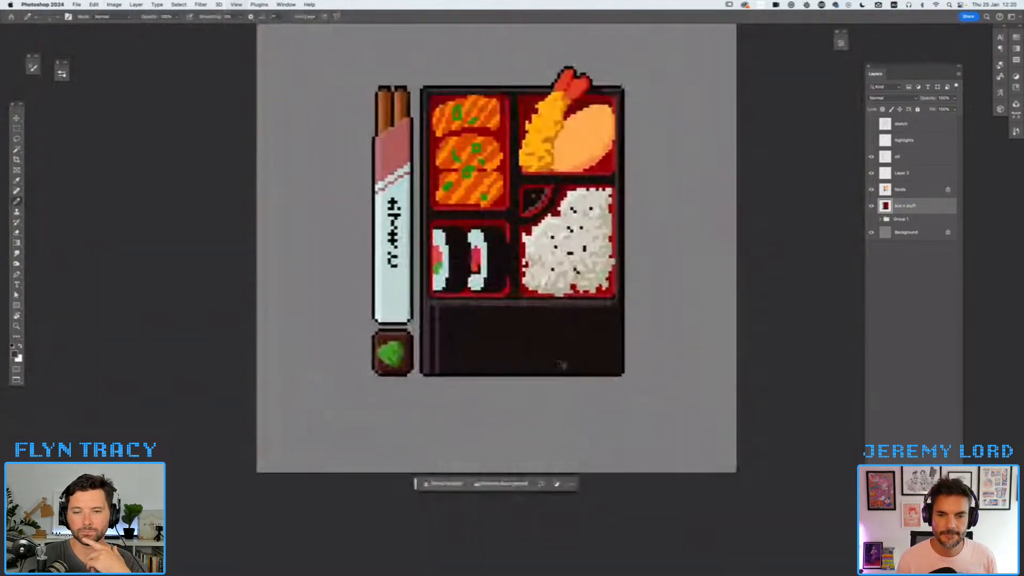
{"action": "key", "text": "super+equal"}
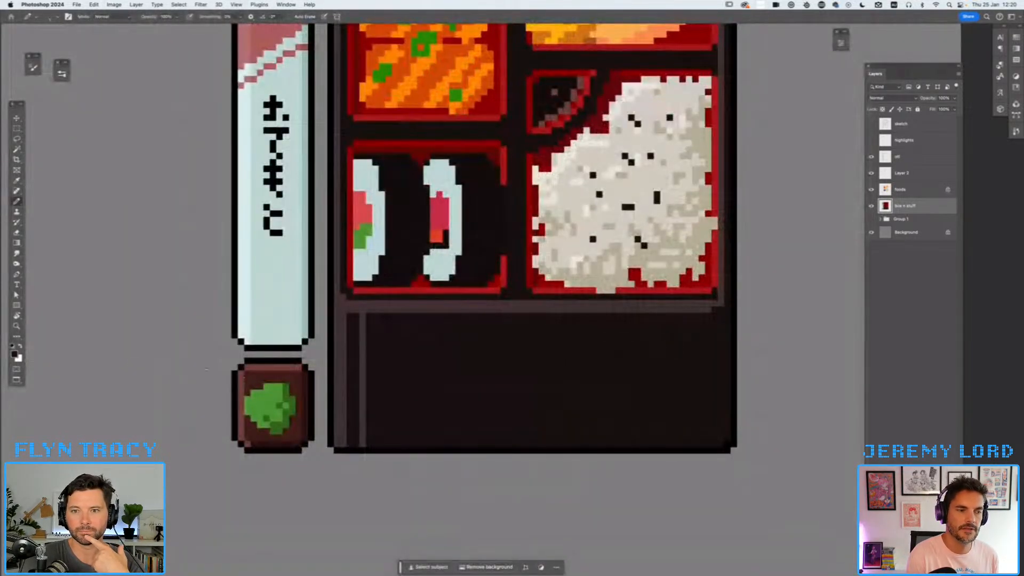
{"action": "left_click", "coordinate": [15, 354]}
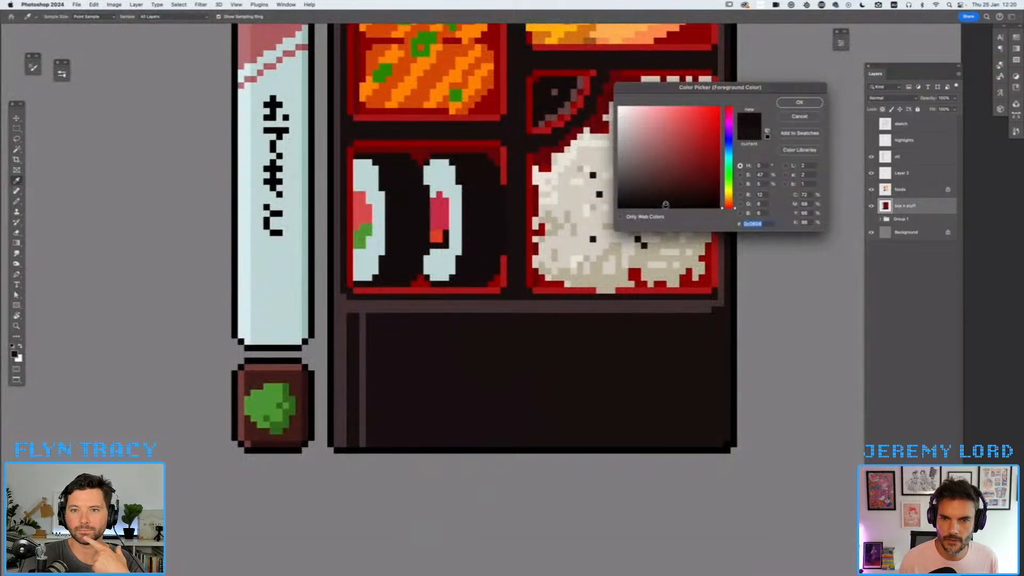
{"action": "left_click", "coordinate": [797, 103]}
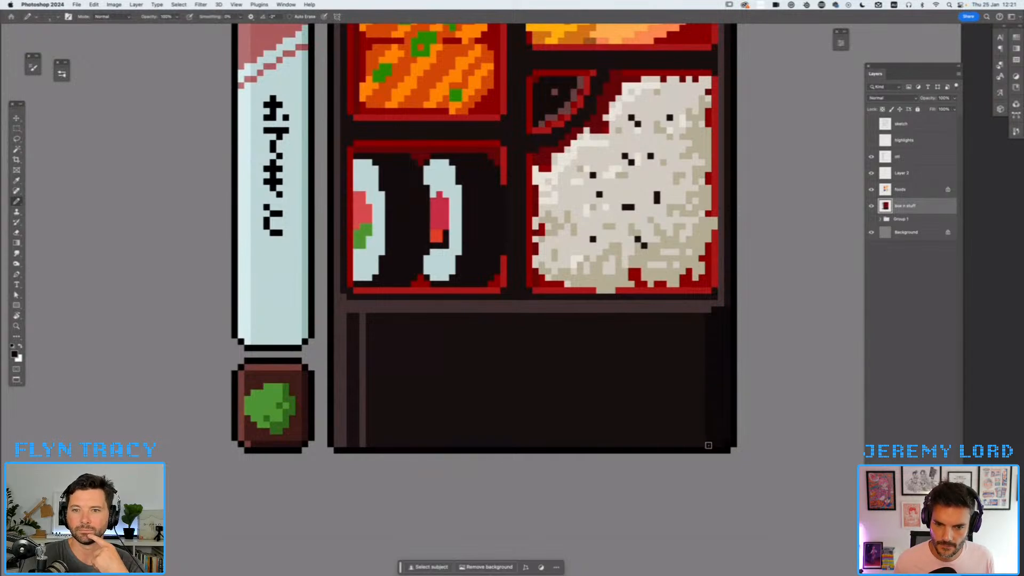
- Dither the inner edge of the shadow band with a full-height column of dark pixels, one pixel in every two
{"action": "scroll", "coordinate": [695, 331], "scroll_direction": "up", "scroll_amount": 6}
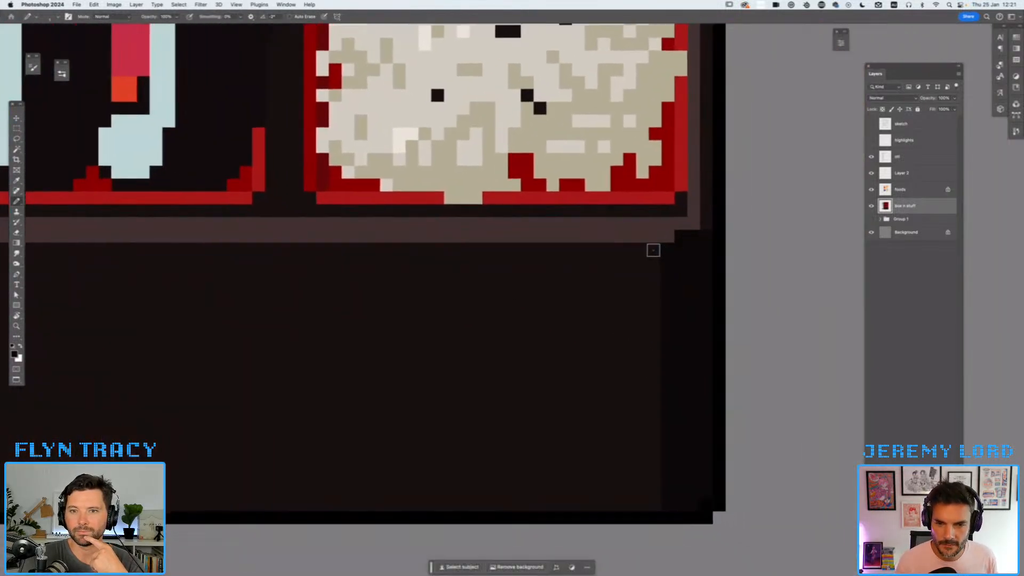
{"action": "left_click", "coordinate": [653, 250]}
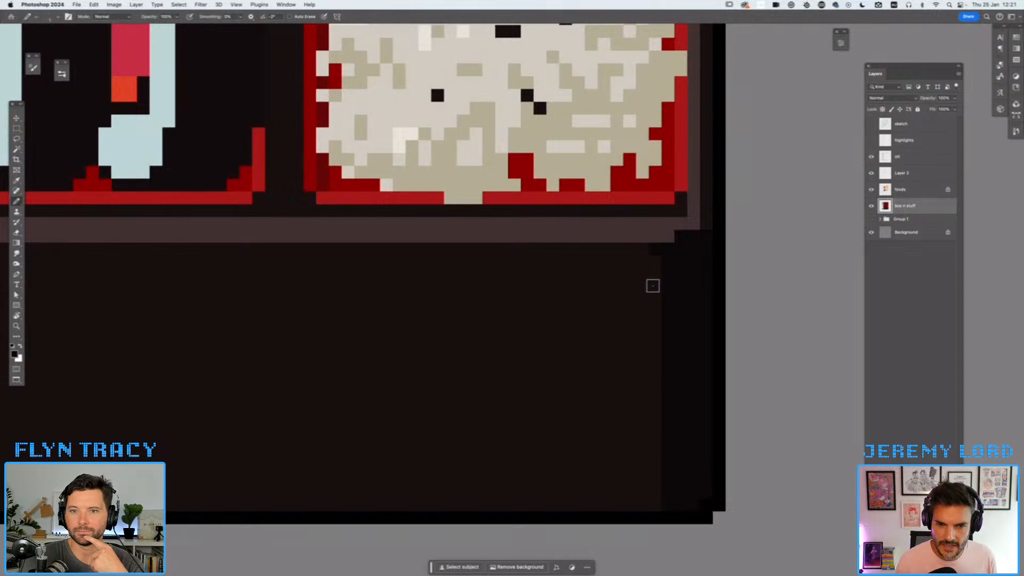
{"action": "left_click", "coordinate": [654, 275]}
{"action": "left_click", "coordinate": [655, 302]}
{"action": "left_click", "coordinate": [654, 328]}
{"action": "left_click", "coordinate": [654, 354]}
{"action": "left_click", "coordinate": [655, 381]}
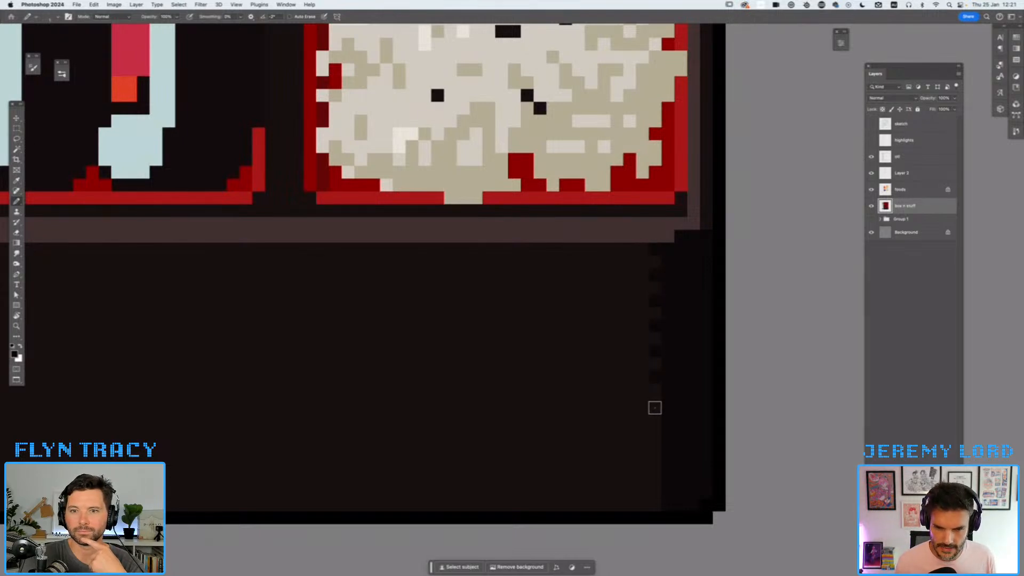
{"action": "left_click", "coordinate": [653, 406]}
{"action": "left_click", "coordinate": [655, 433]}
{"action": "left_click", "coordinate": [654, 460]}
{"action": "left_click", "coordinate": [655, 484]}
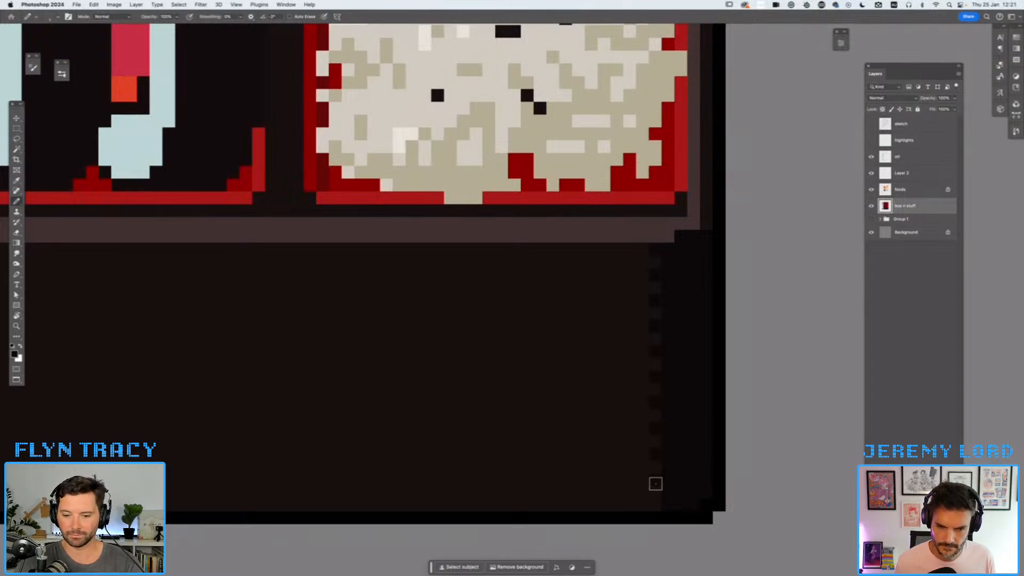
{"action": "left_click", "coordinate": [655, 508]}
- Add a second column of dark pixels further in, offset from the first to form a checkerboard
{"action": "left_click", "coordinate": [641, 490]}
{"action": "left_click", "coordinate": [640, 467]}
{"action": "left_click", "coordinate": [642, 442]}
{"action": "left_click", "coordinate": [642, 413]}
{"action": "left_click", "coordinate": [643, 388]}
{"action": "left_click", "coordinate": [642, 364]}
{"action": "left_click", "coordinate": [642, 318]}
{"action": "left_click", "coordinate": [640, 292]}
{"action": "left_click", "coordinate": [643, 265]}
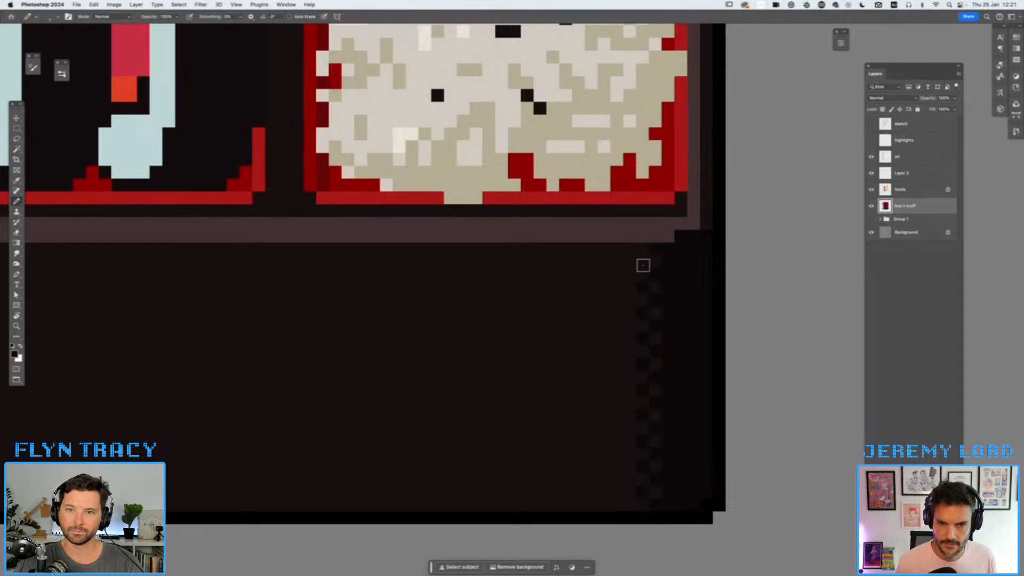
- Add a sparser third column of dark pixels further inward, one pixel in every three, separated from the checkerboard by a gap
{"action": "left_click", "coordinate": [616, 273]}
{"action": "left_click", "coordinate": [616, 313]}
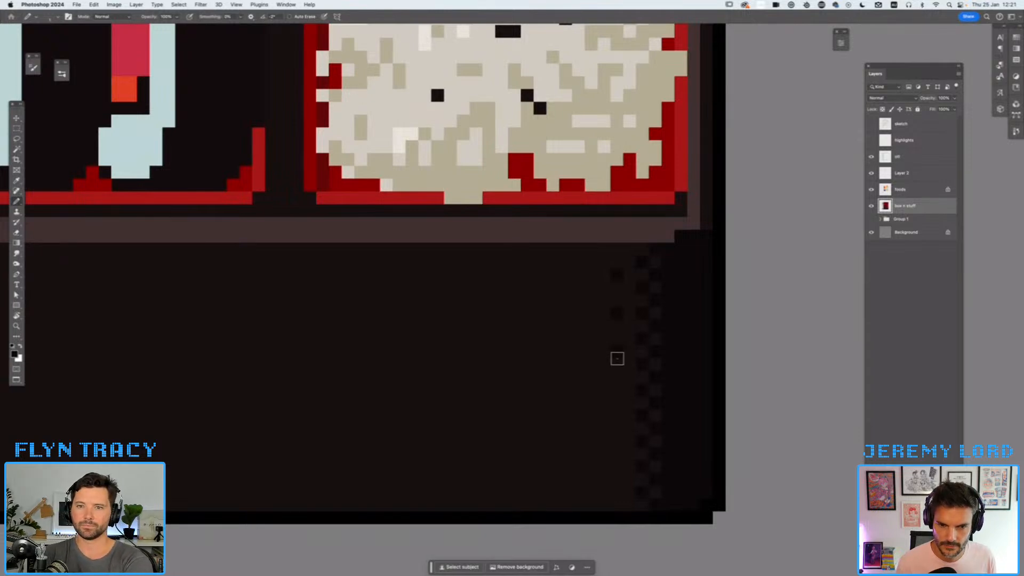
{"action": "left_click", "coordinate": [617, 352]}
{"action": "left_click", "coordinate": [617, 391]}
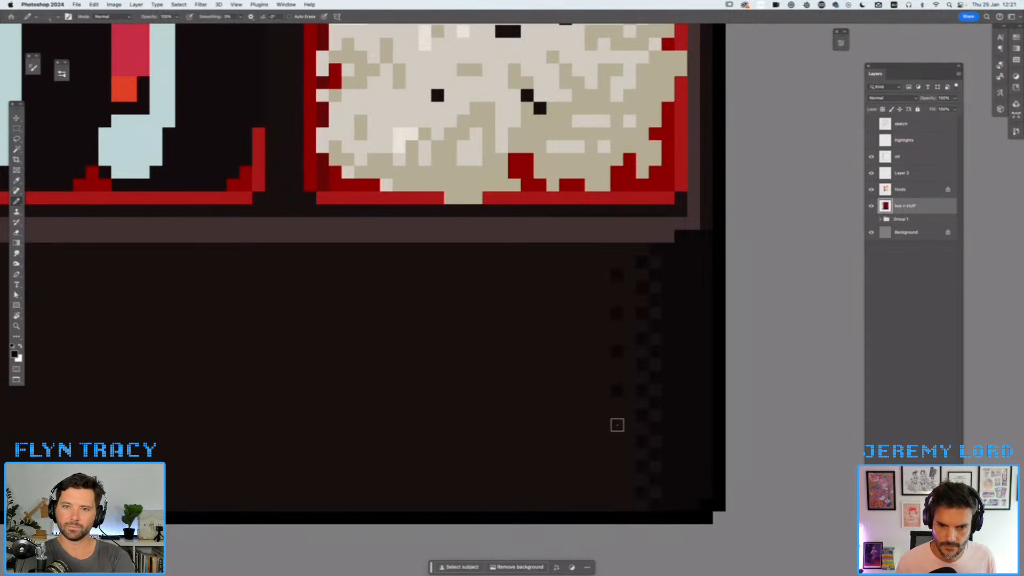
{"action": "left_click", "coordinate": [617, 427]}
{"action": "left_click", "coordinate": [617, 465]}
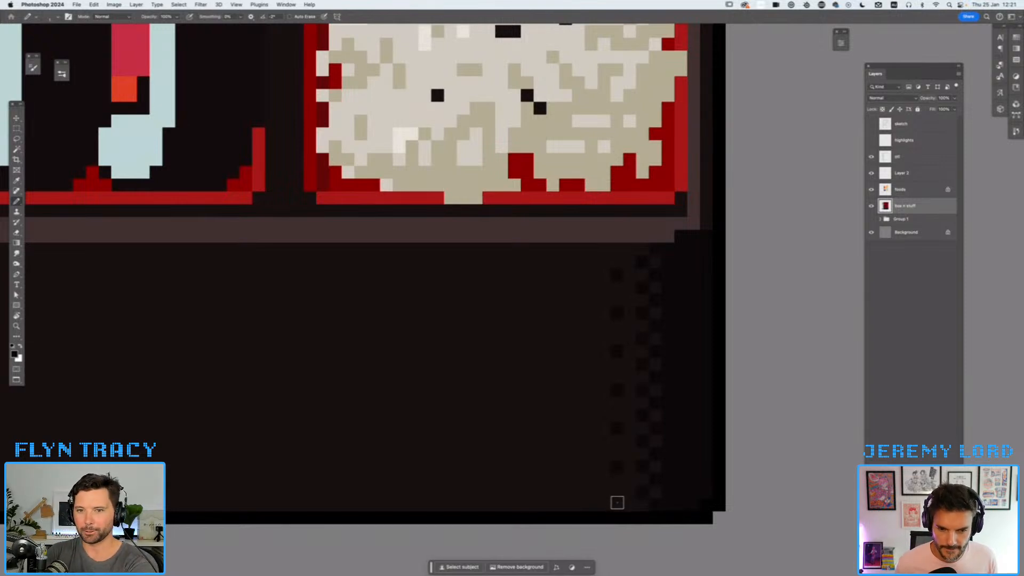
- Select the shadow band with all its dithered pixels and darken them using Hue/Saturation with a lightness of about -70
{"action": "key", "text": "super+0"}
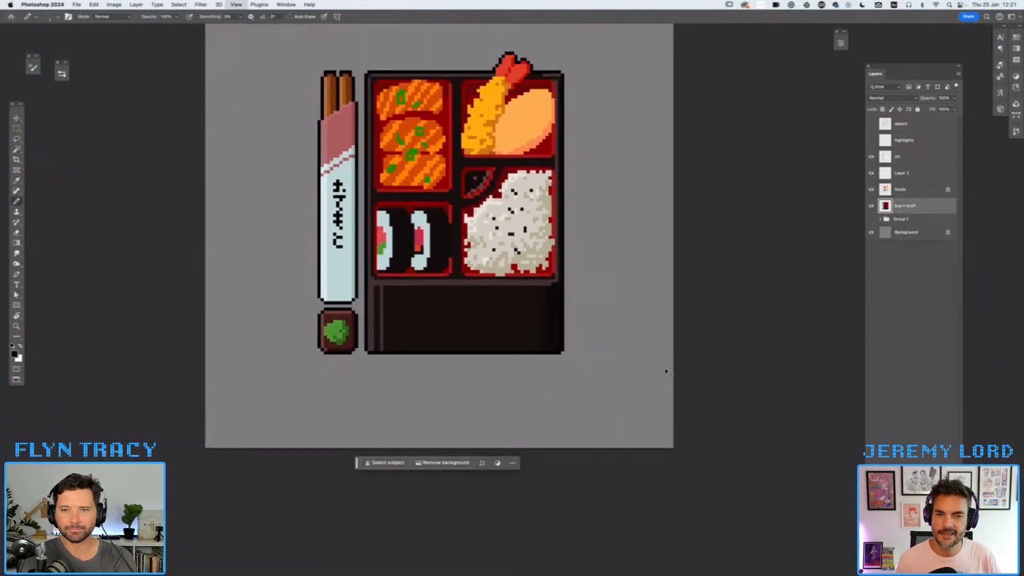
{"action": "key", "text": "super+minus"}
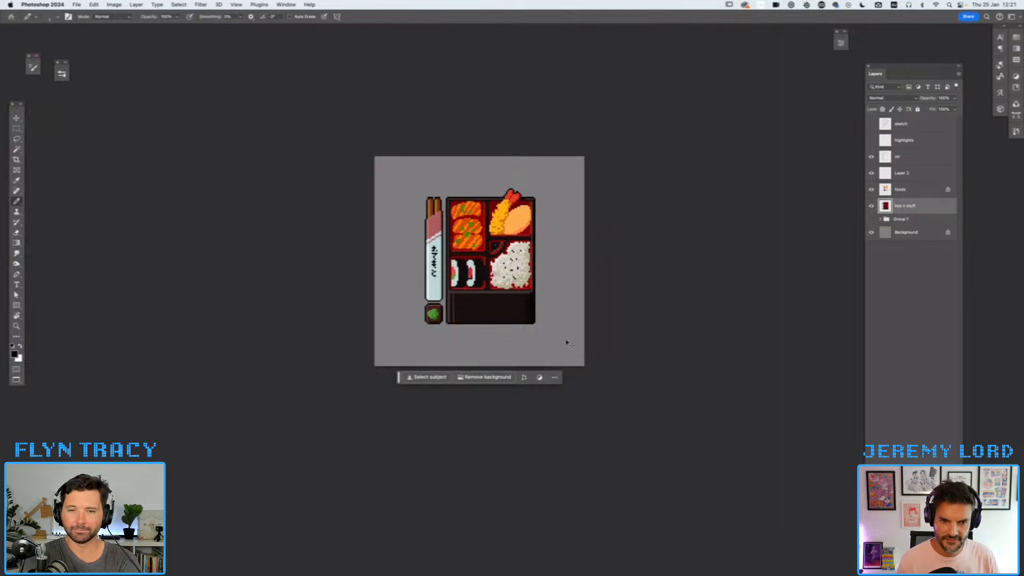
{"action": "key", "text": "super+plus"}
{"action": "key", "text": "super+plus"}
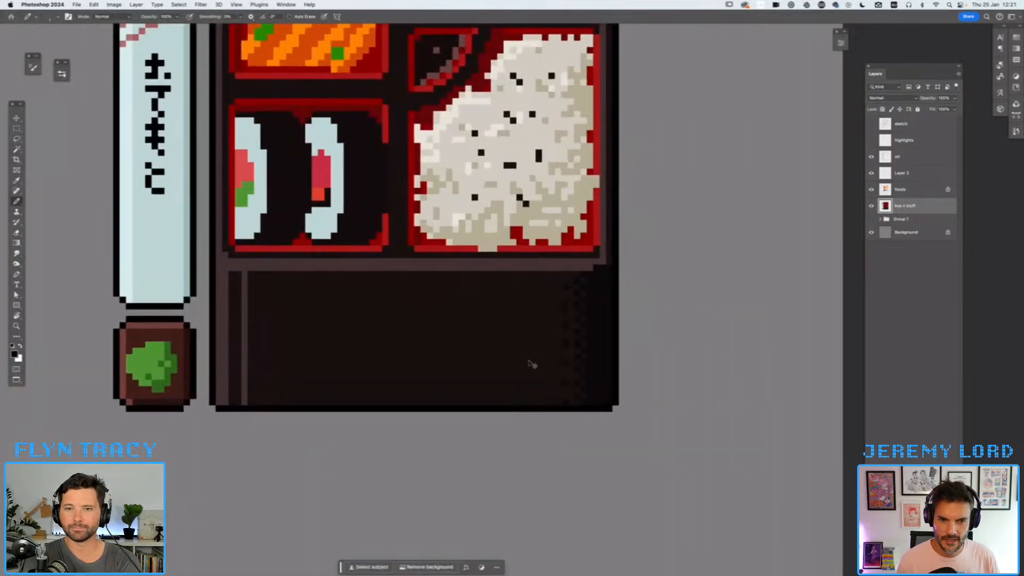
{"action": "key", "text": "super+plus"}
{"action": "key", "text": "w"}
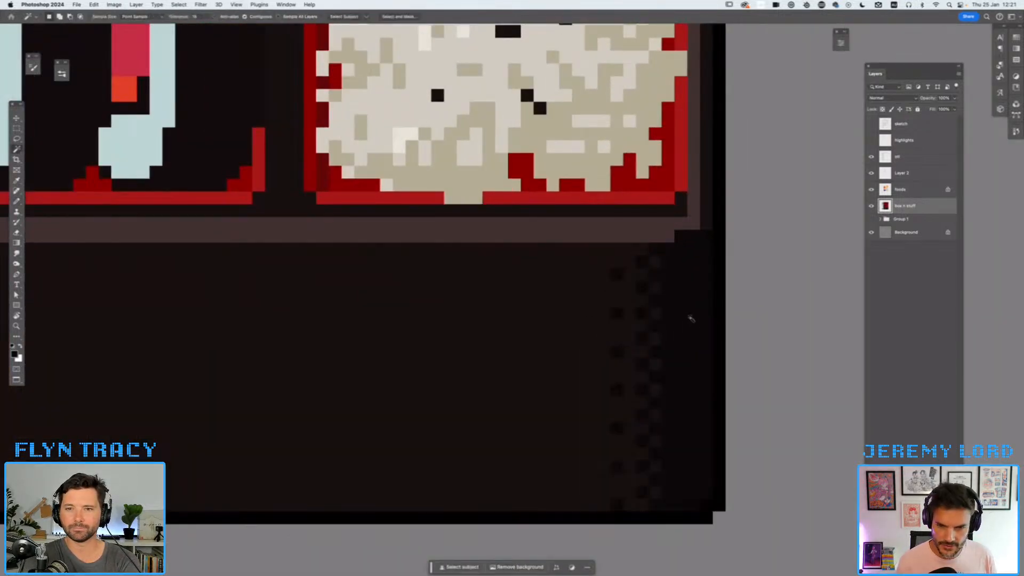
{"action": "left_click", "coordinate": [687, 317]}
{"action": "left_click", "coordinate": [642, 287], "text": "shift"}
{"action": "left_click", "coordinate": [642, 263], "text": "shift"}
{"action": "left_click", "coordinate": [617, 277], "text": "shift"}
{"action": "left_click", "coordinate": [616, 315], "text": "shift"}
{"action": "left_click", "coordinate": [642, 313], "text": "shift"}
{"action": "left_click", "coordinate": [642, 340], "text": "shift"}
{"action": "left_click", "coordinate": [642, 365], "text": "shift"}
{"action": "left_click", "coordinate": [617, 352], "text": "shift"}
{"action": "left_click", "coordinate": [618, 394], "text": "shift"}
{"action": "left_click", "coordinate": [641, 393], "text": "shift"}
{"action": "left_click", "coordinate": [643, 420], "text": "shift"}
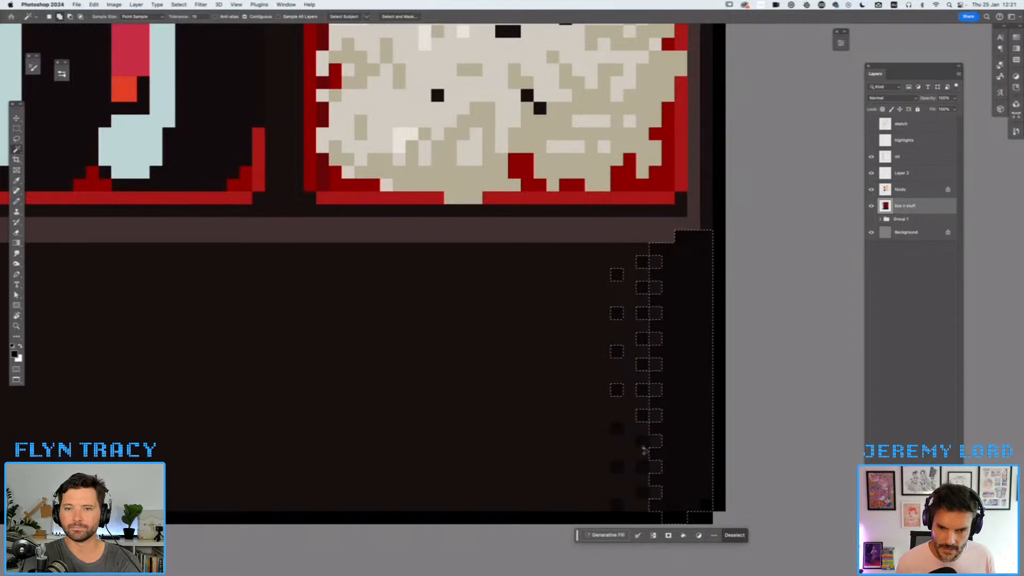
{"action": "left_click", "coordinate": [643, 449], "text": "shift"}
{"action": "key", "text": "super+z"}
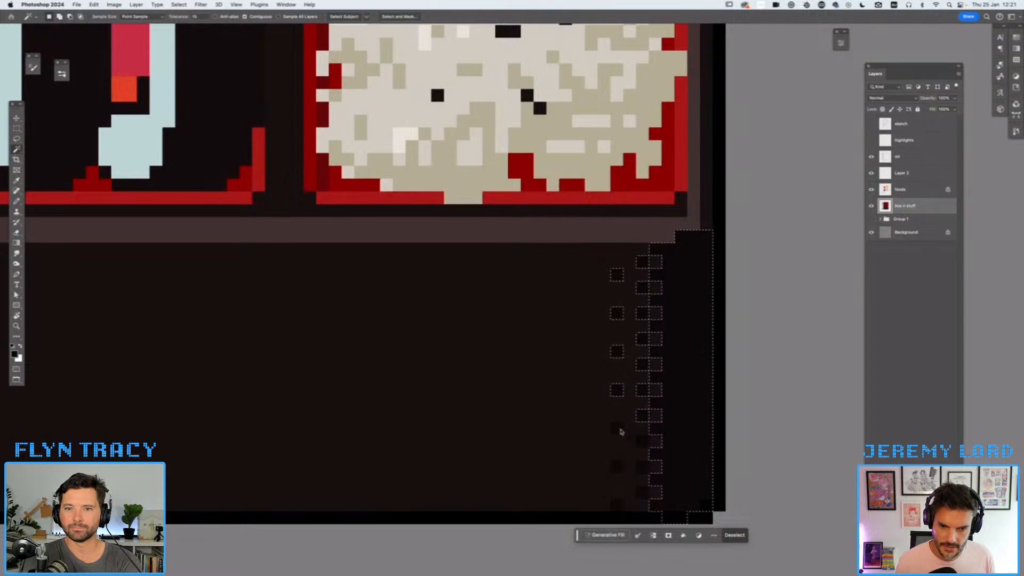
{"action": "left_click", "coordinate": [645, 475], "text": "shift"}
{"action": "key", "text": "super+z"}
{"action": "left_click", "coordinate": [642, 472], "text": "shift"}
{"action": "left_click", "coordinate": [617, 468], "text": "shift"}
{"action": "left_click", "coordinate": [643, 490], "text": "shift"}
{"action": "left_click", "coordinate": [618, 504], "text": "shift"}
{"action": "key", "text": "super+h"}
{"action": "key", "text": "super+u"}
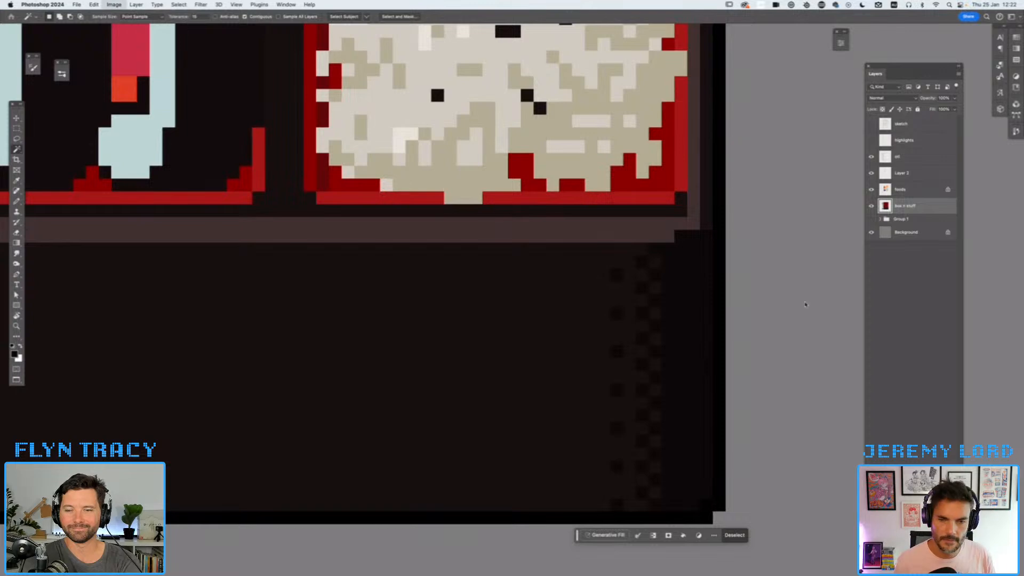
{"action": "left_click_drag", "start_coordinate": [701, 185], "coordinate": [678, 187]}
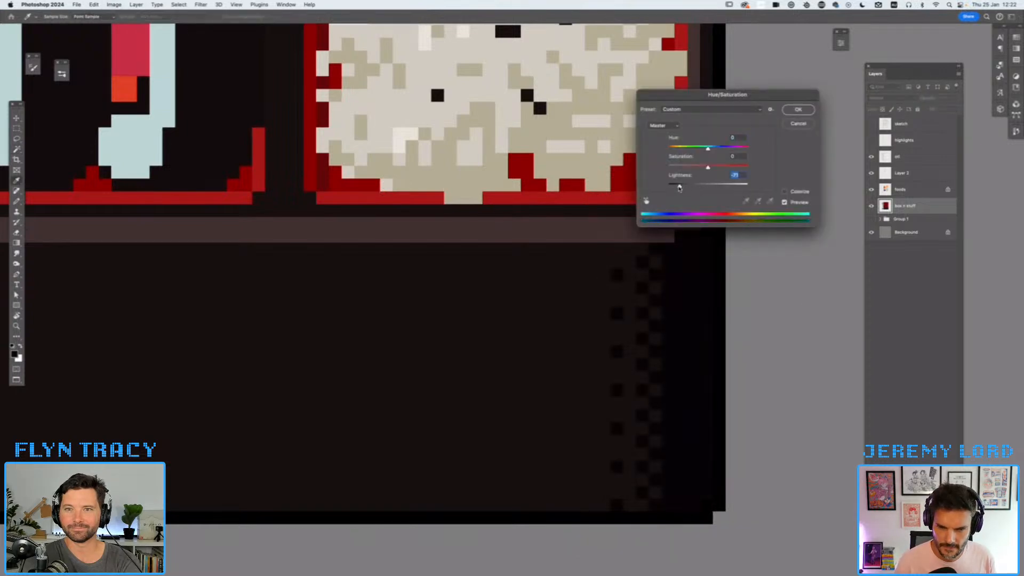
{"action": "left_click", "coordinate": [794, 110]}
- Examine the darkened shadow dithering on the lower panel, both at small size and close up
{"action": "key", "text": "super+0"}
{"action": "key", "text": "super+minus"}
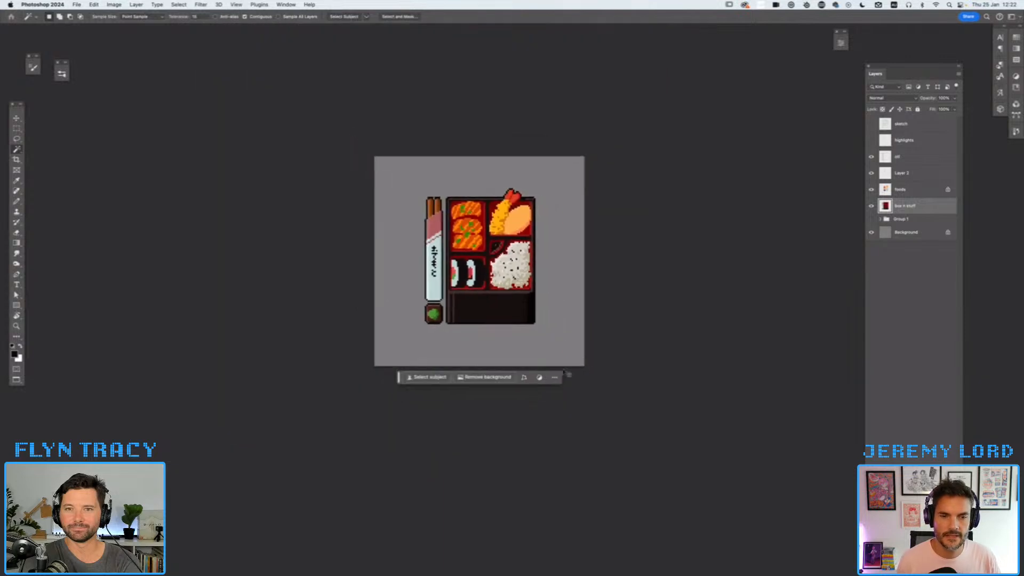
{"action": "key", "text": "super+plus"}
{"action": "key", "text": "super+plus"}
{"action": "key", "text": "super+plus"}
{"action": "key", "text": "super+plus"}
{"action": "key", "text": "super+plus"}
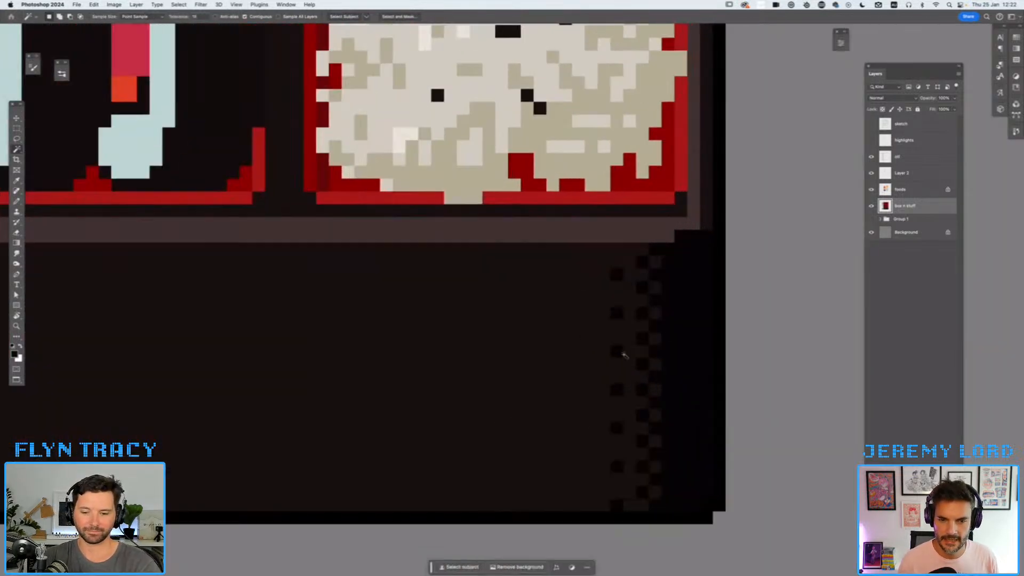
- Sample the brown highlight colour and pencil a thin vertical highlight on the divider between the sushi and rice compartments
{"action": "left_click_drag", "start_coordinate": [674, 346], "coordinate": [603, 354]}
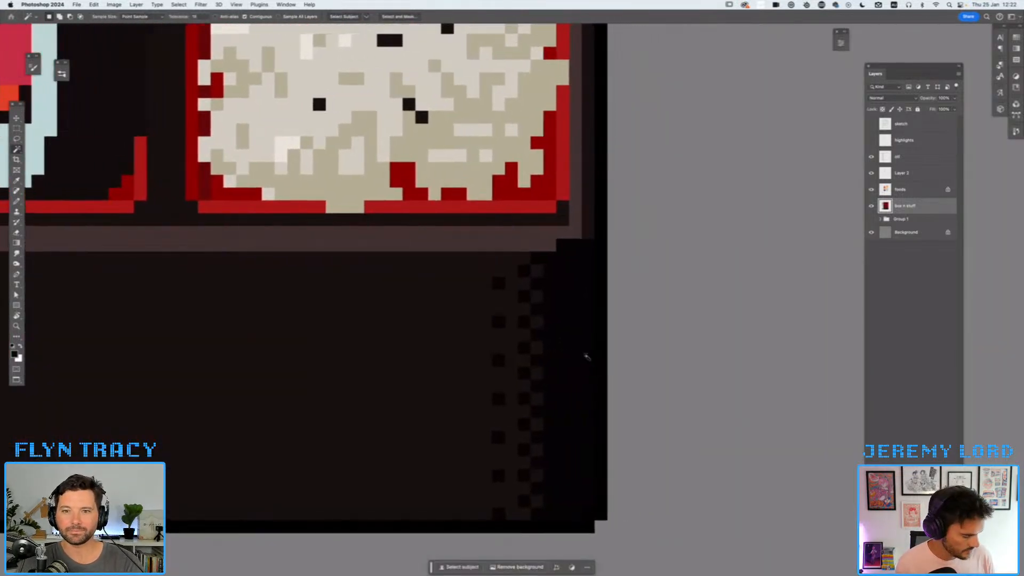
{"action": "key", "text": "i"}
{"action": "left_click_drag", "start_coordinate": [581, 306], "coordinate": [551, 453]}
{"action": "key", "text": "super+minus"}
{"action": "key", "text": "super+minus"}
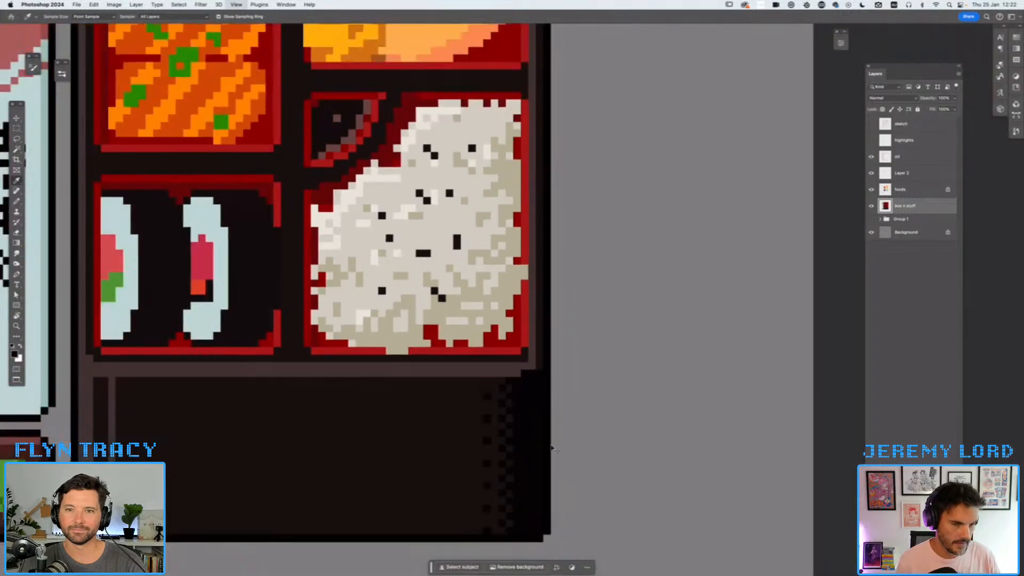
{"action": "key", "text": "super+plus"}
{"action": "key", "text": "super+minus"}
{"action": "key", "text": "super+plus"}
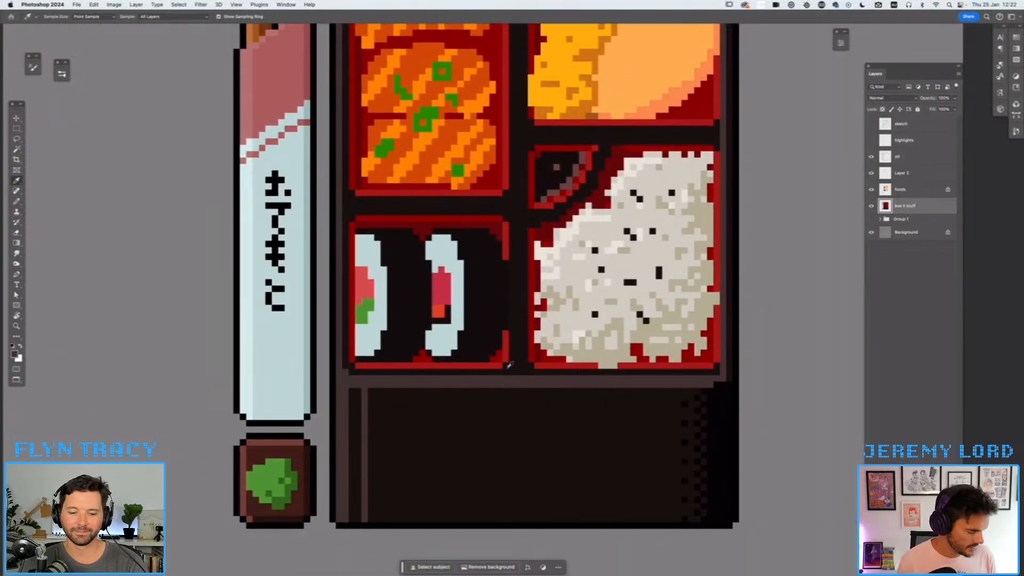
{"action": "key", "text": "b"}
{"action": "left_click_drag", "start_coordinate": [512, 367], "coordinate": [509, 230]}
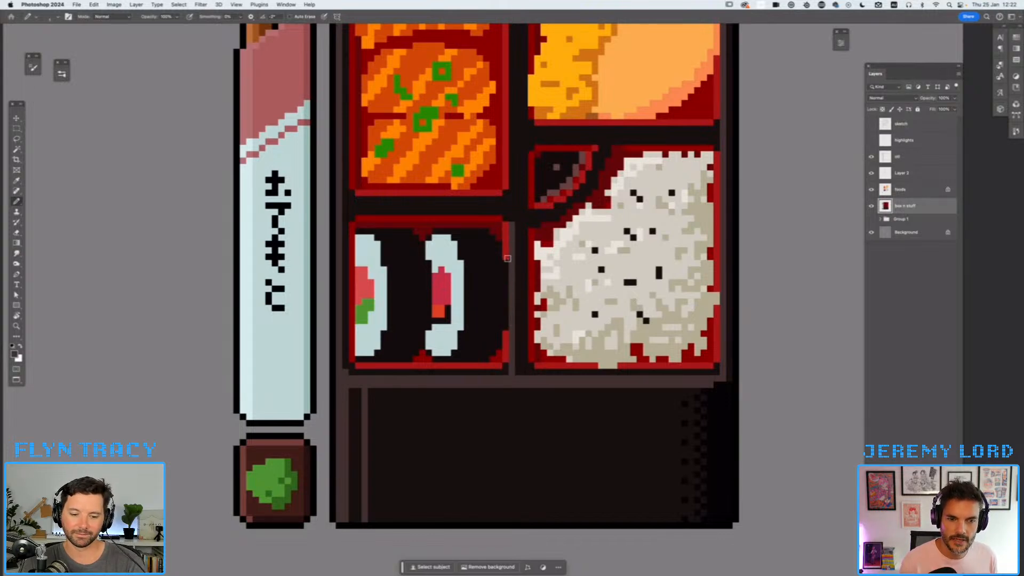
- Pencil thin brown highlights on the dividers along the right and lower edges of the salmon compartment
{"action": "mouse_move", "coordinate": [557, 303]}
{"action": "left_mouse_down"}
{"action": "mouse_move", "coordinate": [590, 516]}
{"action": "mouse_move", "coordinate": [600, 509]}
{"action": "left_mouse_up"}
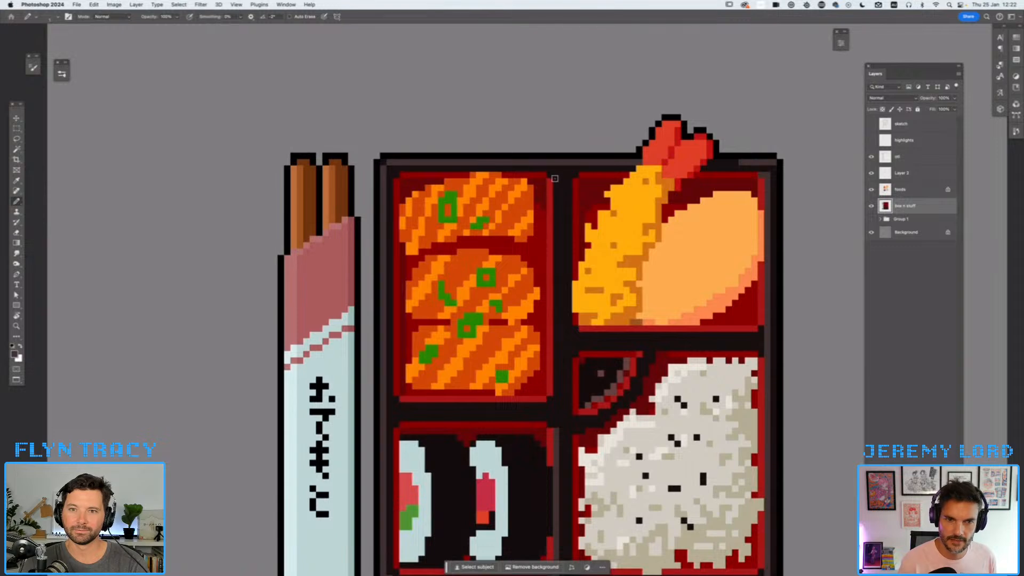
{"action": "mouse_move", "coordinate": [556, 182]}
{"action": "left_mouse_down"}
{"action": "mouse_move", "coordinate": [553, 403]}
{"action": "mouse_move", "coordinate": [542, 415]}
{"action": "mouse_move", "coordinate": [540, 407]}
{"action": "mouse_move", "coordinate": [401, 406]}
{"action": "left_mouse_up"}
{"action": "key", "text": "super+minus"}
{"action": "key", "text": "super+minus"}
{"action": "key", "text": "super+minus"}
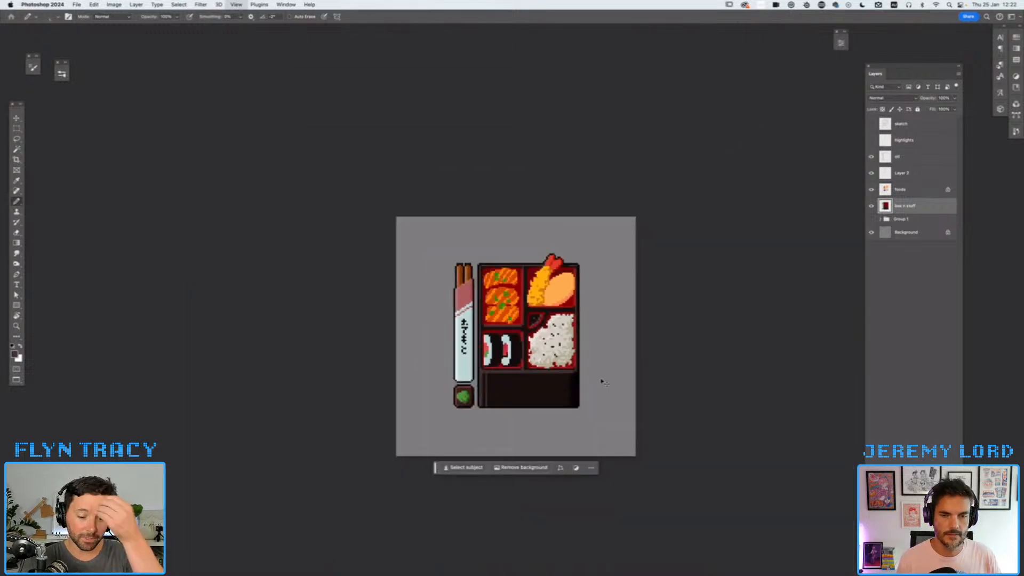
- Pencil another thin vertical reflection on the lower panel beside the existing lines, with a detached pixel above a shorter line
{"action": "key", "text": "super+equal"}
{"action": "key", "text": "super+equal"}
{"action": "key", "text": "super+equal"}
{"action": "key", "text": "super+equal"}
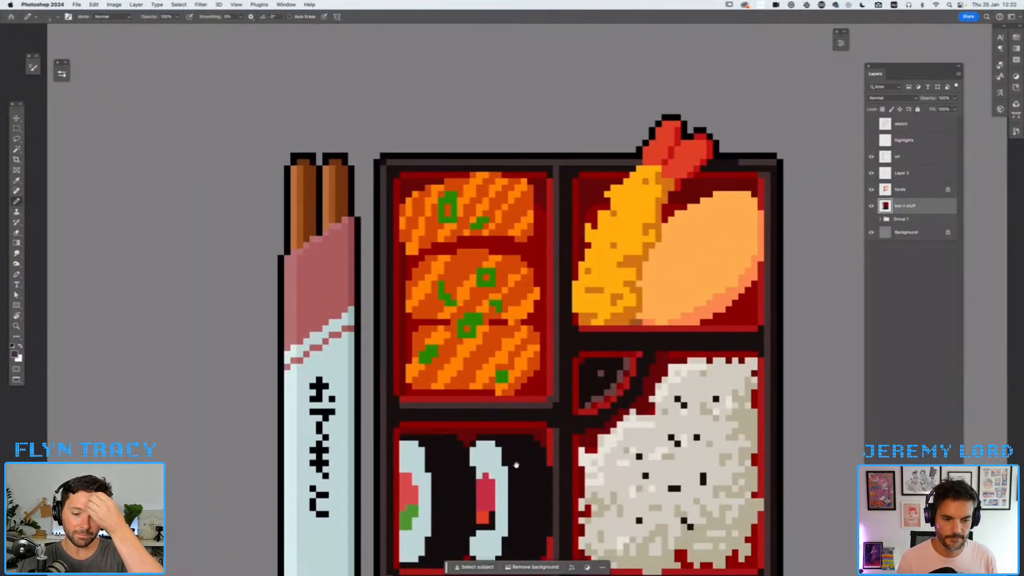
{"action": "left_click_drag", "start_coordinate": [520, 455], "coordinate": [593, 187]}
{"action": "left_click_drag", "start_coordinate": [464, 331], "coordinate": [470, 451]}
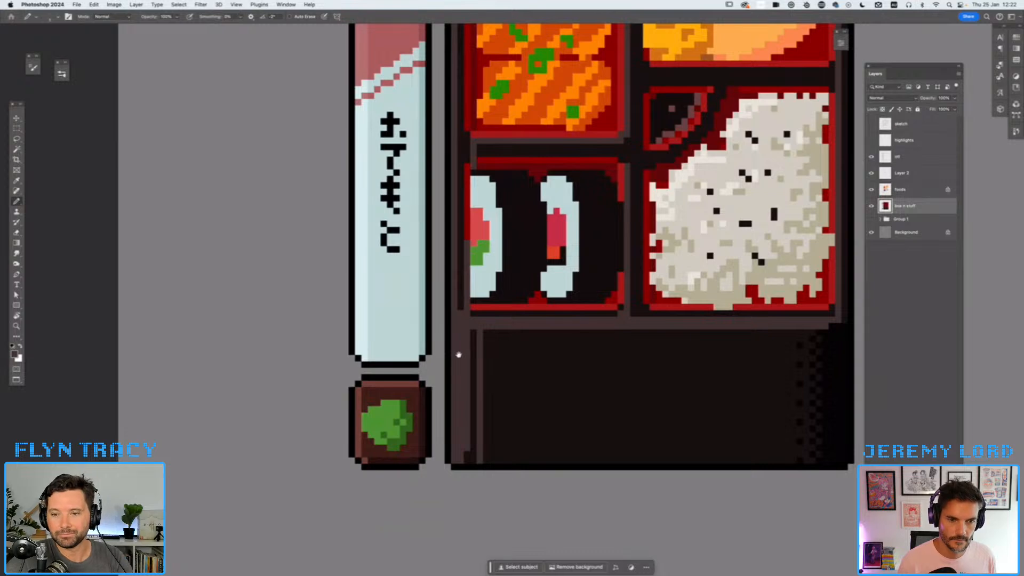
{"action": "key", "text": "super+z"}
{"action": "left_click_drag", "start_coordinate": [465, 332], "coordinate": [464, 458]}
{"action": "left_click_drag", "start_coordinate": [494, 381], "coordinate": [494, 462]}
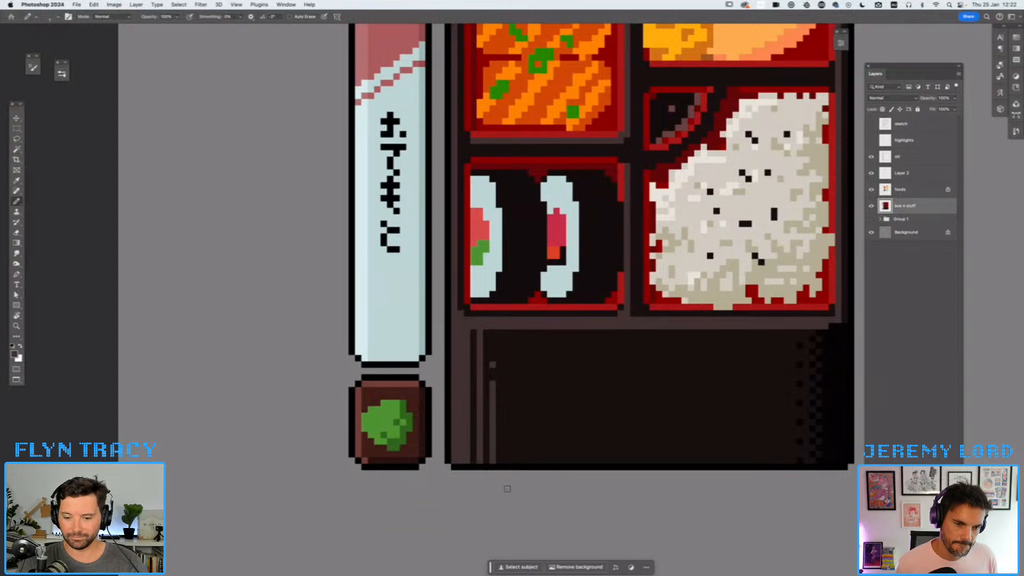
- Examine the whole bento box at reduced size to judge how the new highlights and dithered shadow read
{"action": "key", "text": "super+minus"}
{"action": "key", "text": "super+minus"}
{"action": "key", "text": "super+minus"}
{"action": "key", "text": "super+minus"}
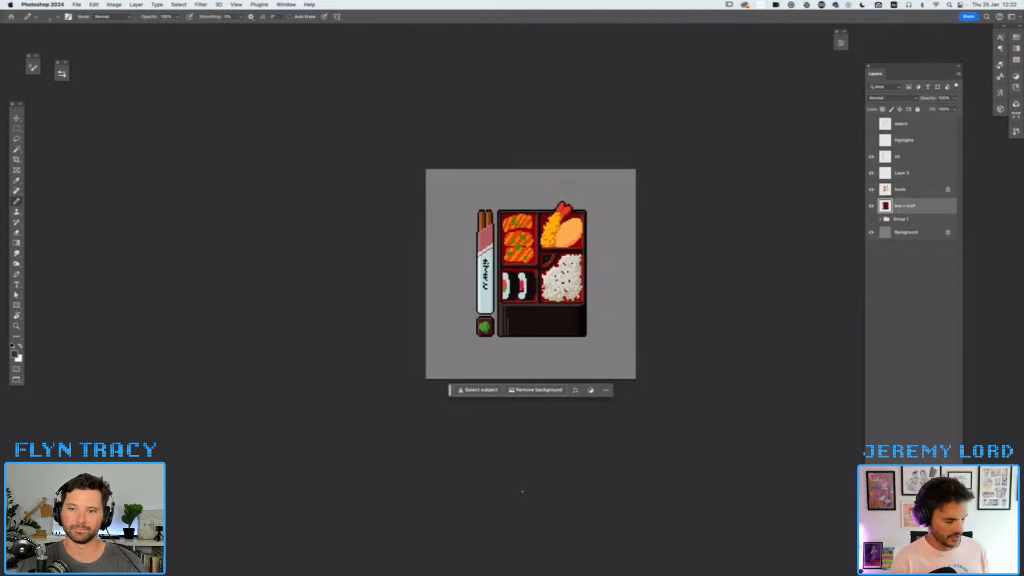
{"action": "key", "text": "super+plus"}
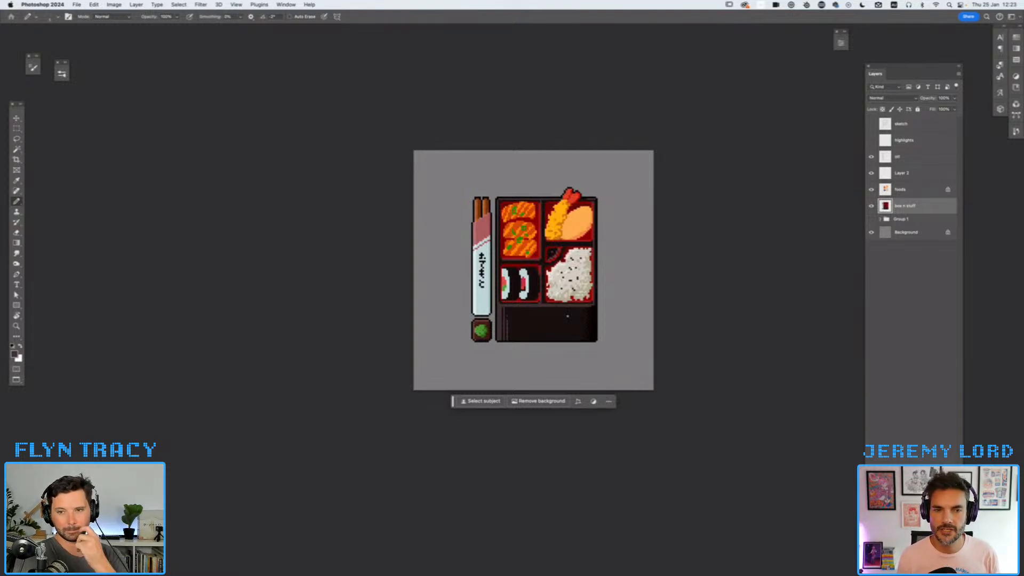
{"action": "scroll", "coordinate": [567, 315], "scroll_direction": "up", "scroll_amount": 3}
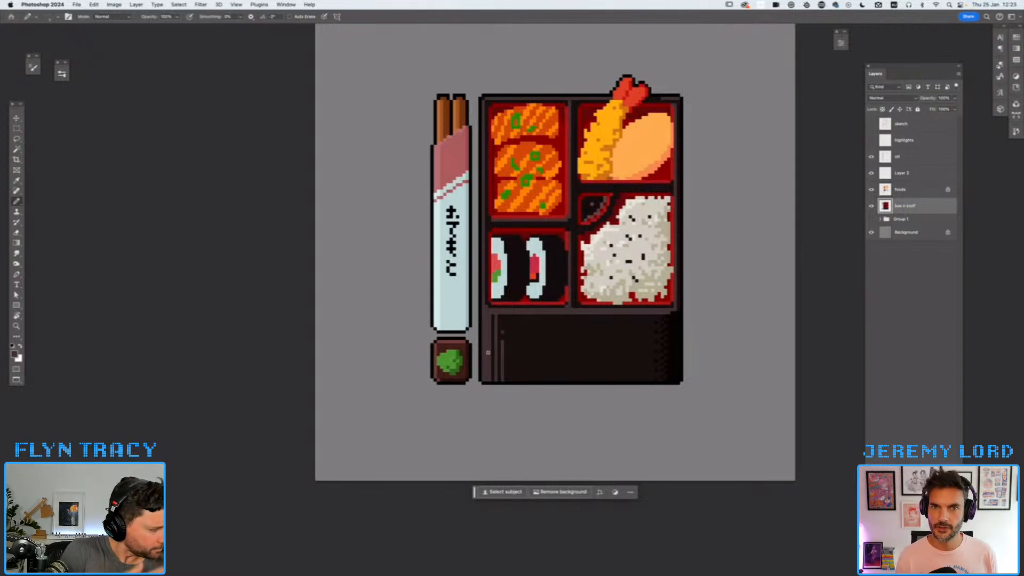
{"action": "scroll", "coordinate": [536, 299], "scroll_direction": "up", "scroll_amount": 10}
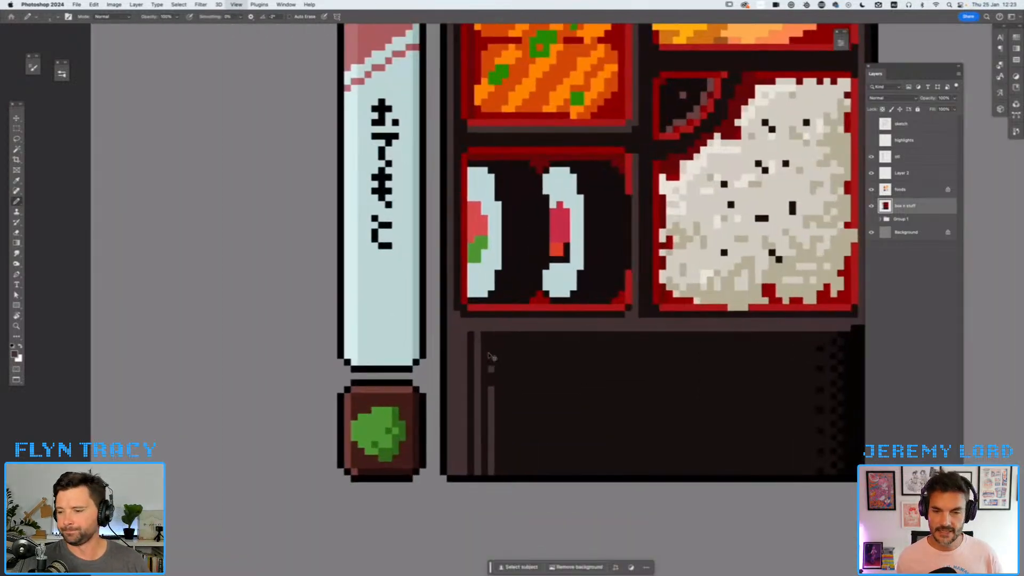
{"action": "scroll", "coordinate": [739, 251], "scroll_direction": "up", "scroll_amount": 5}
{"action": "scroll", "coordinate": [739, 251], "scroll_direction": "right", "scroll_amount": 8}
{"action": "key", "text": "e"}
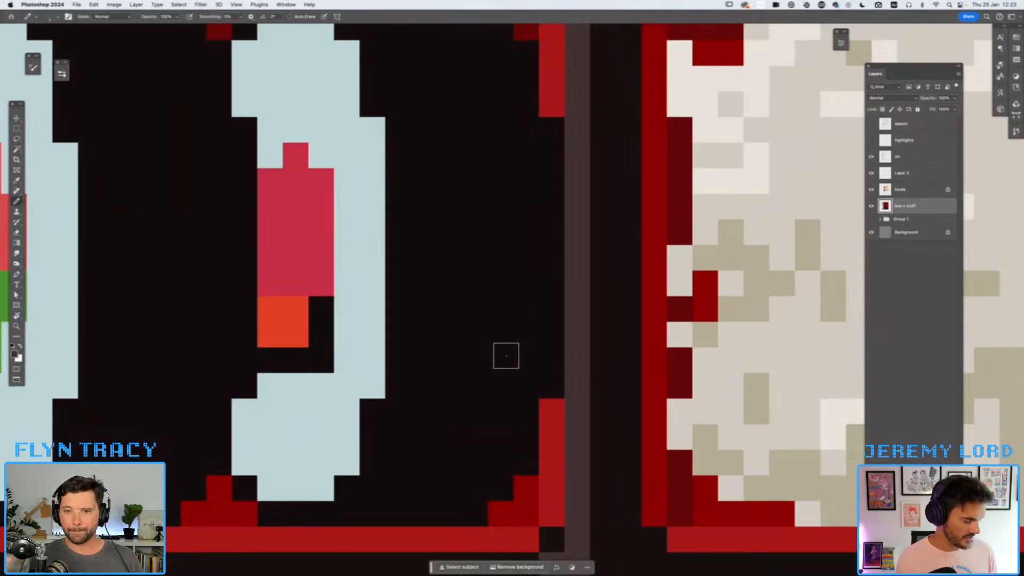
{"action": "key", "text": "w"}
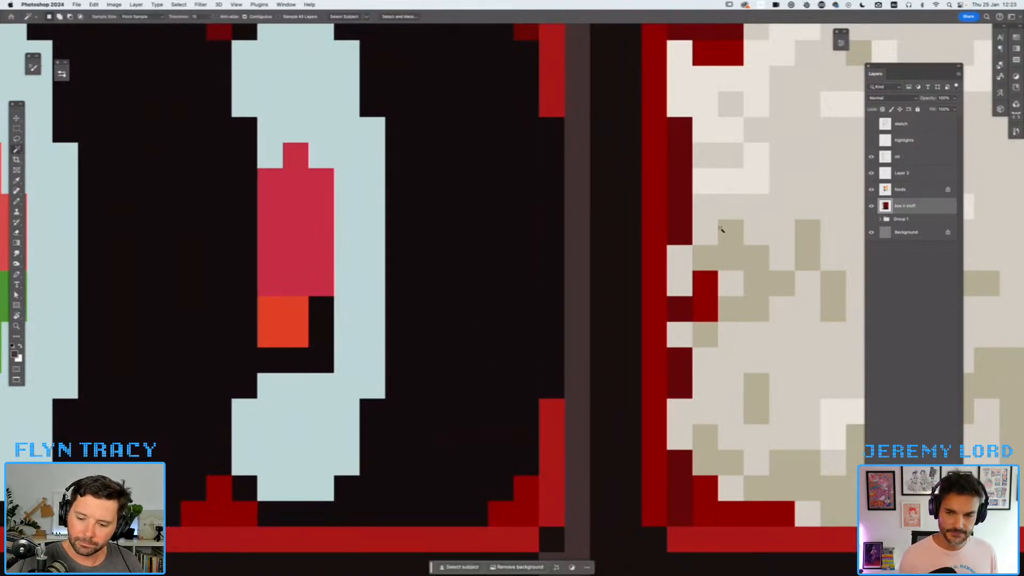
{"action": "left_click", "coordinate": [900, 191]}
{"action": "left_click", "coordinate": [315, 228]}
{"action": "scroll", "coordinate": [549, 299], "scroll_direction": "left", "scroll_amount": 5}
{"action": "scroll", "coordinate": [549, 299], "scroll_direction": "up", "scroll_amount": 1}
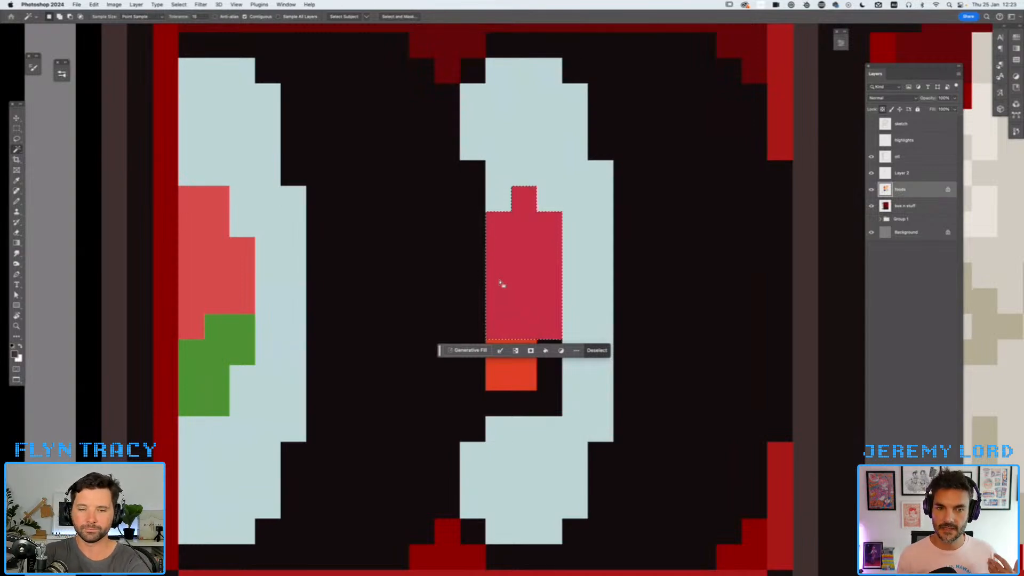
{"action": "scroll", "coordinate": [501, 284], "scroll_direction": "down", "scroll_amount": 5}
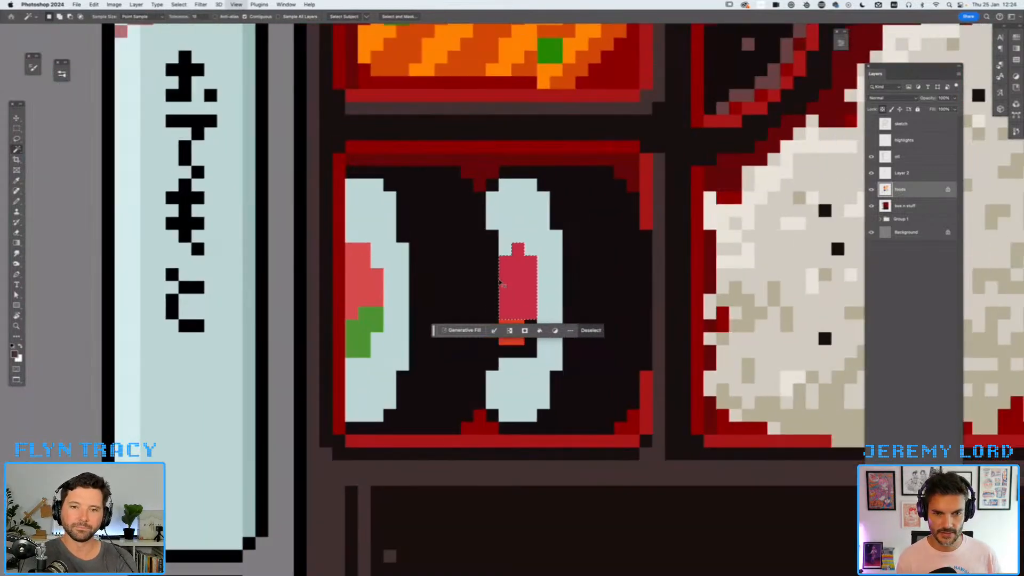
{"action": "key", "text": "super+d"}
{"action": "scroll", "coordinate": [684, 248], "scroll_direction": "down", "scroll_amount": 3}
{"action": "scroll", "coordinate": [608, 347], "scroll_direction": "down", "scroll_amount": 2}
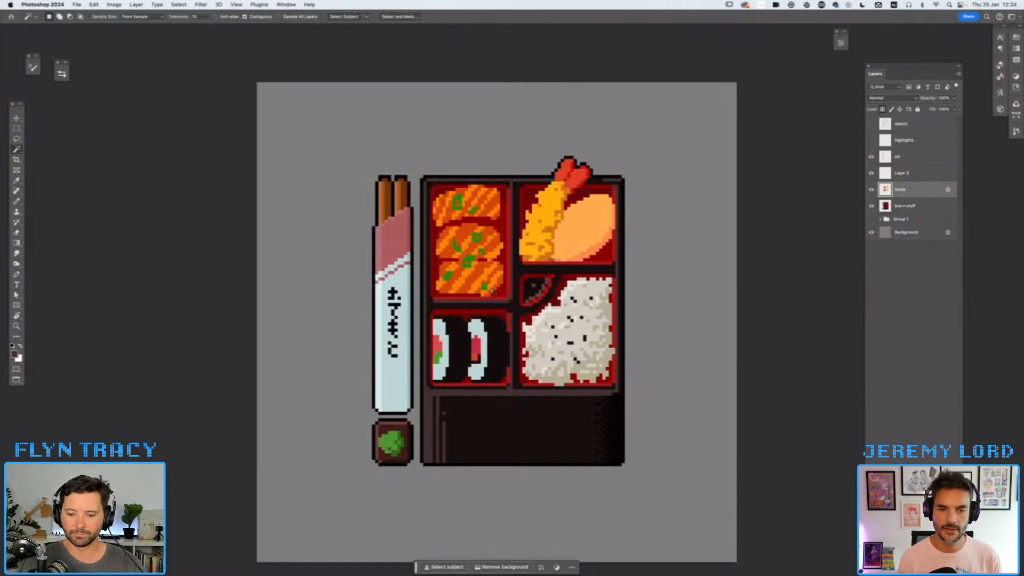
- Pencil a thin horizontal brown highlight on the box layer along the divider below the tempura compartment
{"action": "key", "text": "b"}
{"action": "key", "text": "super+plus"}
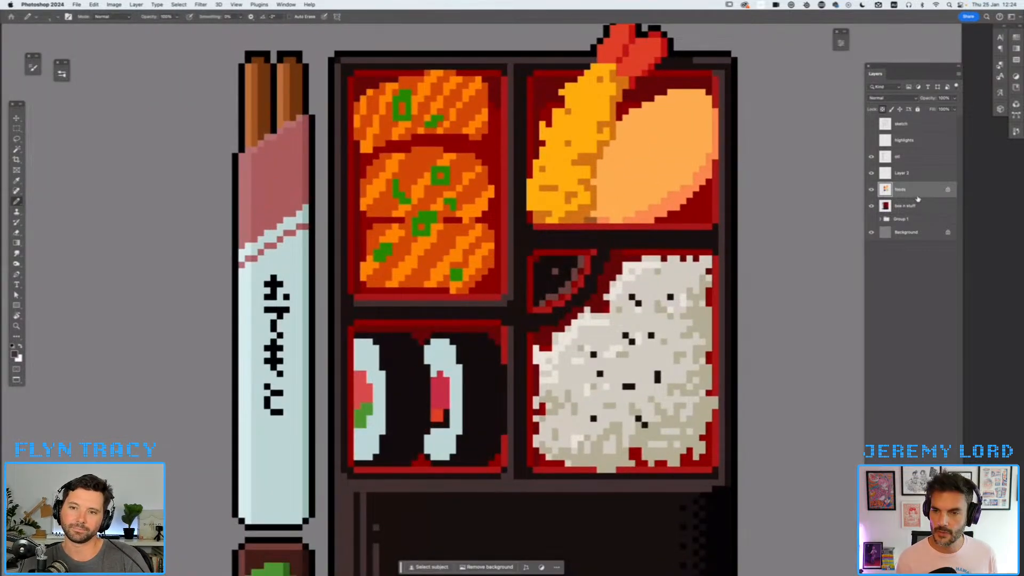
{"action": "left_click", "coordinate": [915, 205]}
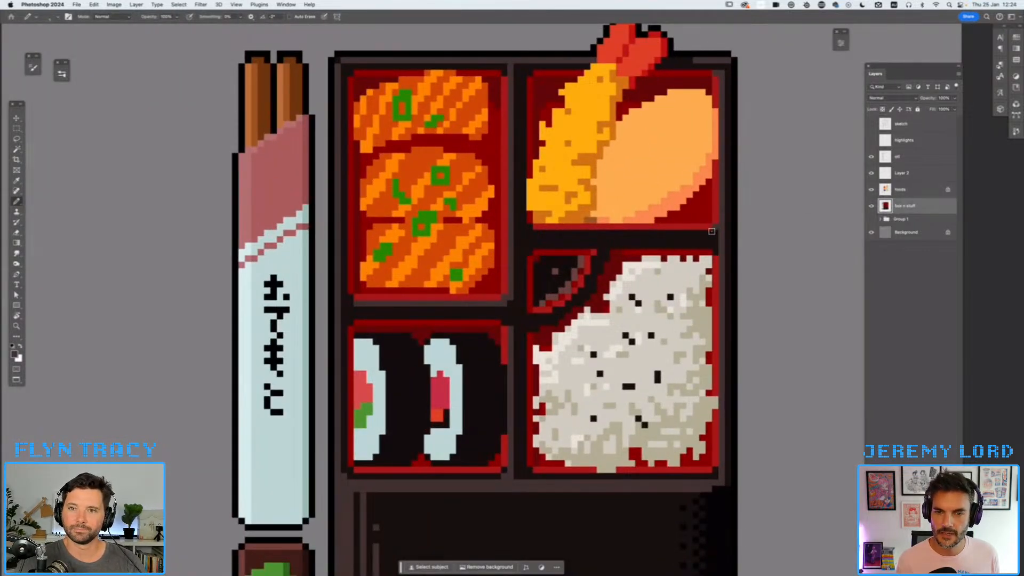
{"action": "left_click_drag", "start_coordinate": [707, 234], "coordinate": [532, 233]}
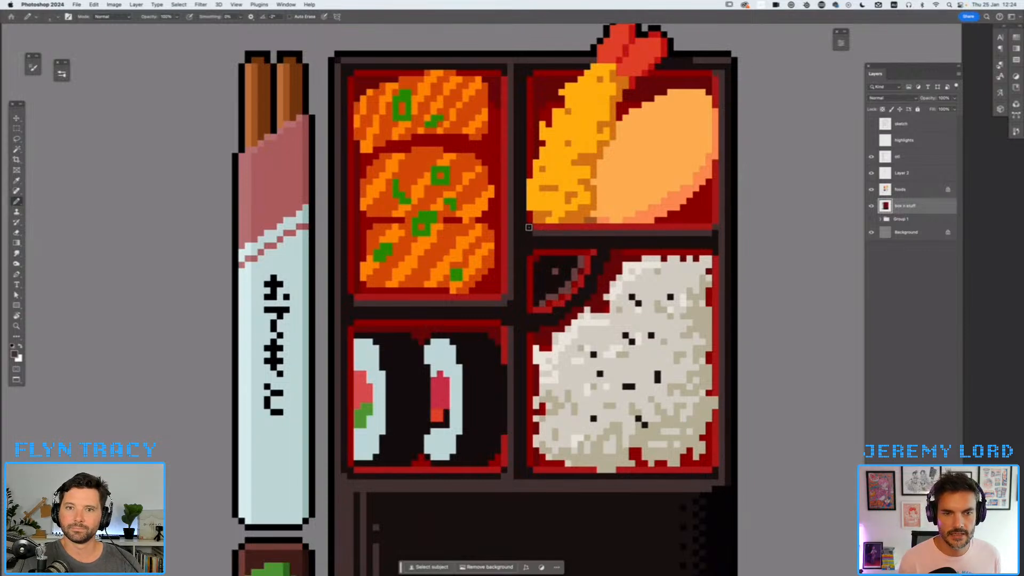
{"action": "key", "text": "super+minus"}
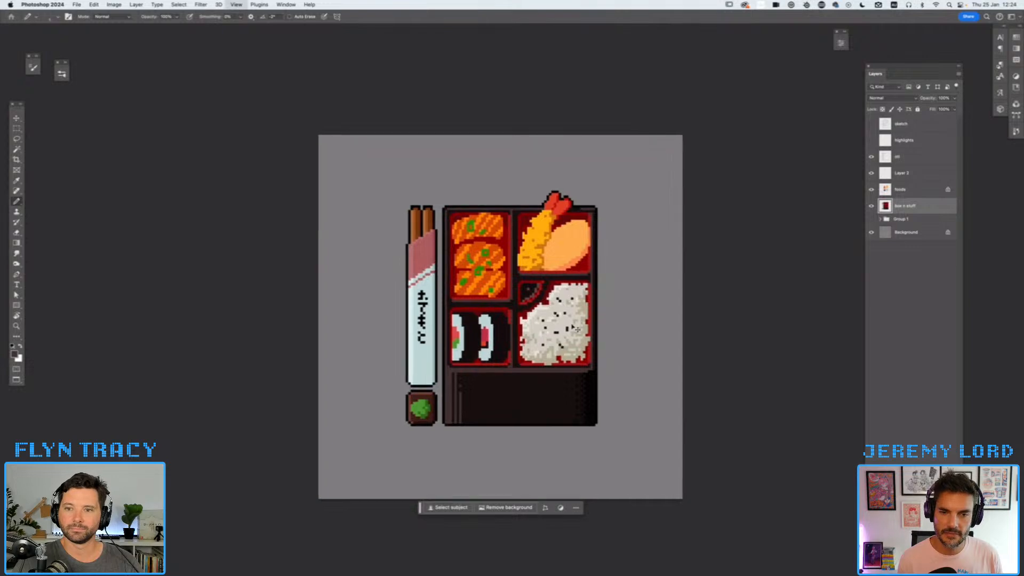
{"action": "key", "text": "super+equal"}
{"action": "key", "text": "super+equal"}
- Sample the dark divider colour and pencil a gap in the brown edge highlight between the tempura and rice compartments
{"action": "key", "text": "e"}
{"action": "key", "text": "super+z"}
{"action": "key", "text": "i"}
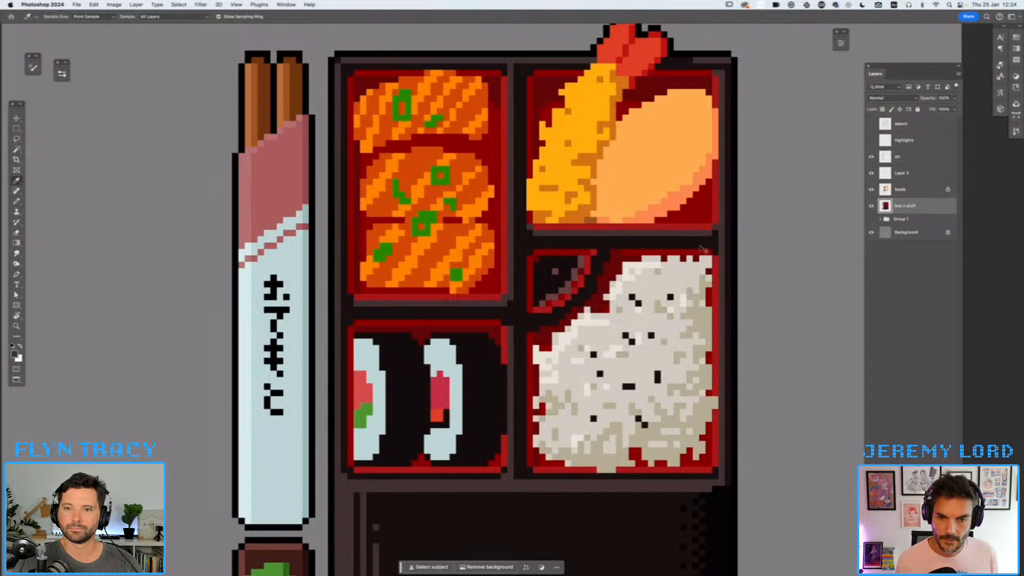
{"action": "left_click", "coordinate": [724, 238]}
{"action": "left_click", "coordinate": [722, 240]}
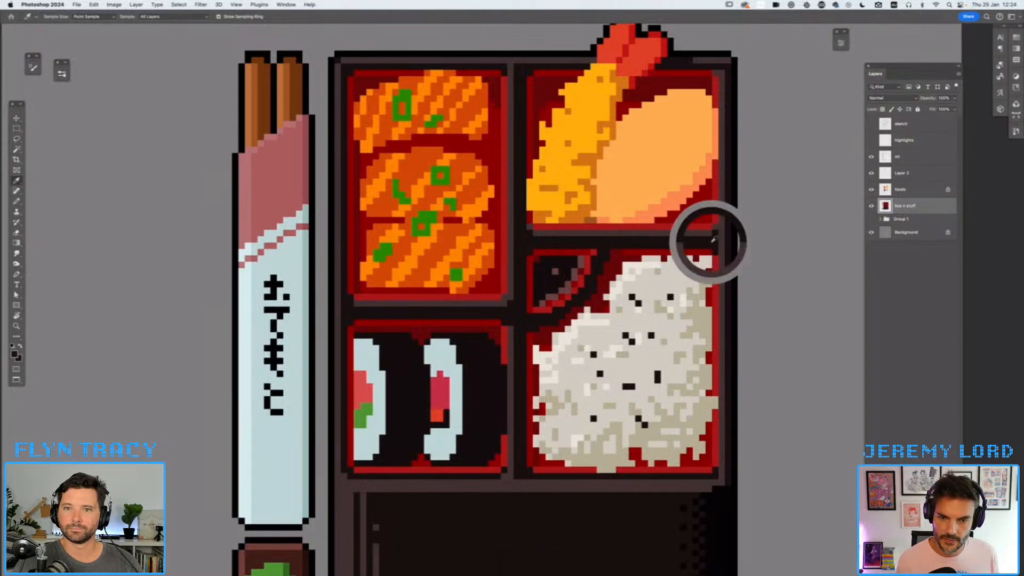
{"action": "key", "text": "b"}
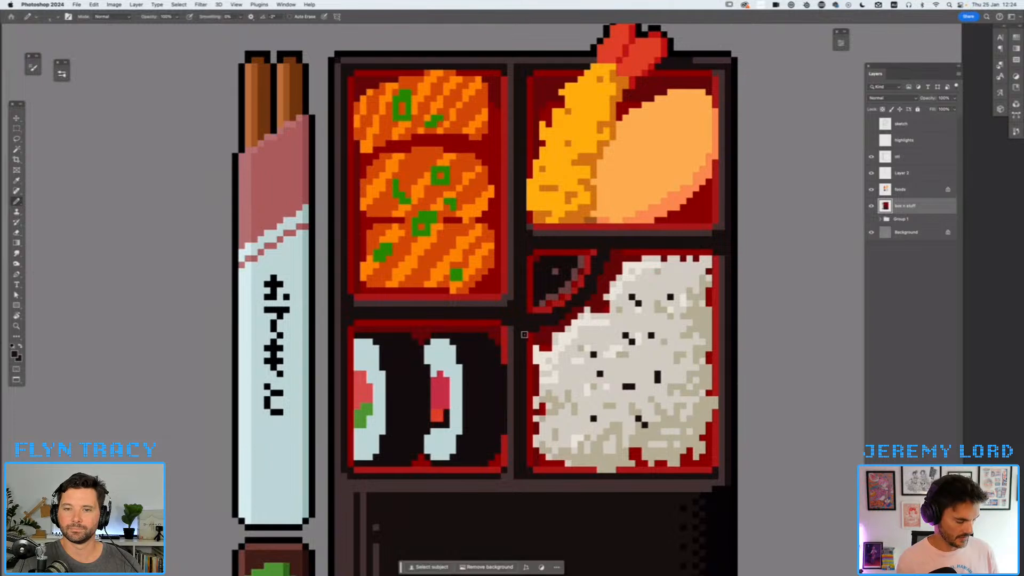
- Examine the divider highlights where the compartments meet, both close up and with the whole bento box in view
{"action": "key", "text": "super+minus"}
{"action": "key", "text": "super+minus"}
{"action": "key", "text": "super+plus"}
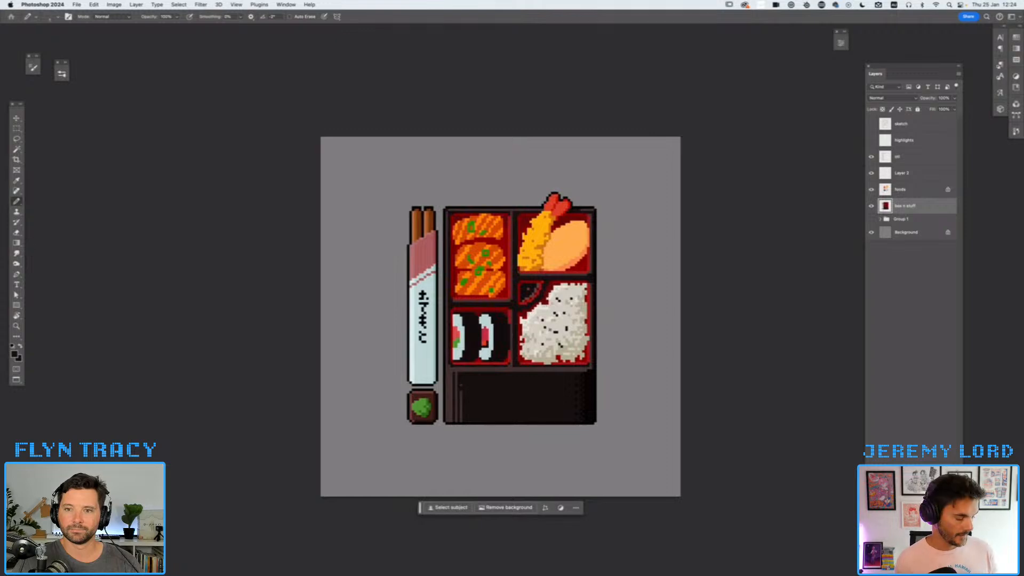
{"action": "key", "text": "super+plus"}
{"action": "key", "text": "super+plus"}
{"action": "key", "text": "super+plus"}
{"action": "key", "text": "super+plus"}
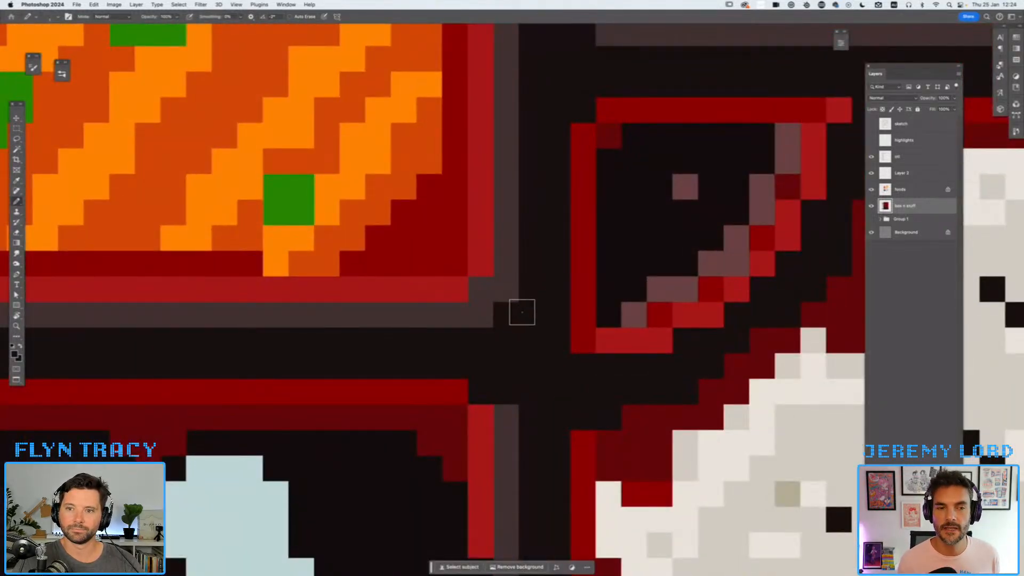
{"action": "key", "text": "super+minus"}
{"action": "key", "text": "super+minus"}
{"action": "key", "text": "super+minus"}
{"action": "key", "text": "super+minus"}
{"action": "key", "text": "super+minus"}
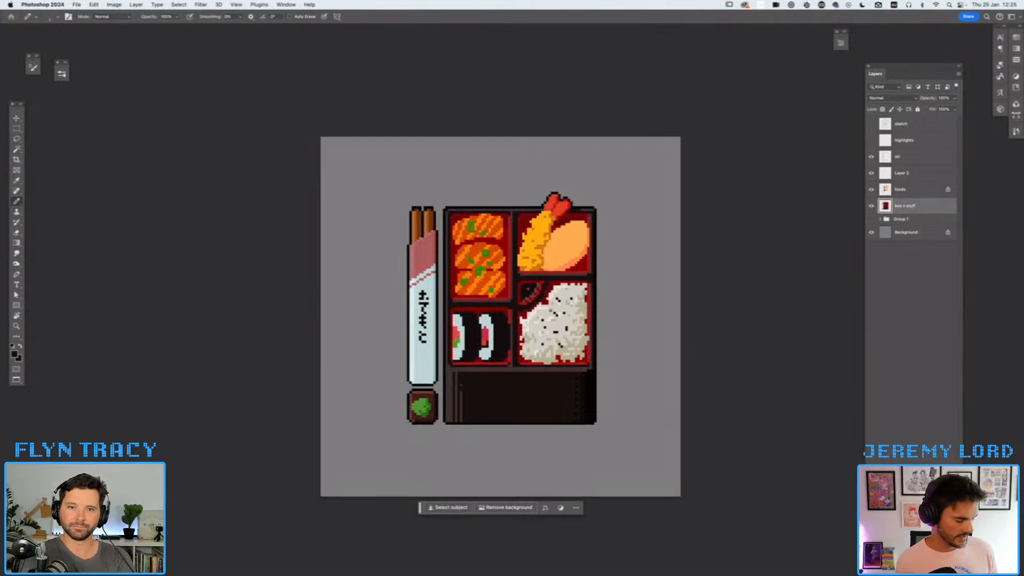
{"action": "key", "text": "super+equal"}
{"action": "key", "text": "super+equal"}
{"action": "mouse_move", "coordinate": [649, 225]}
{"action": "left_mouse_down"}
{"action": "mouse_move", "coordinate": [601, 278]}
{"action": "mouse_move", "coordinate": [566, 297]}
{"action": "left_mouse_up"}
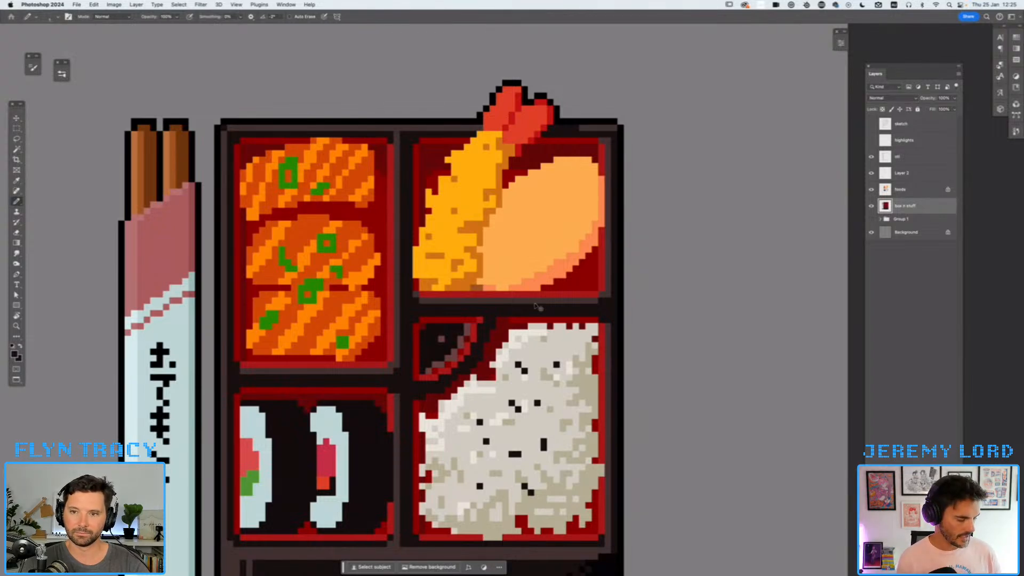
{"action": "scroll", "coordinate": [536, 303], "scroll_direction": "up", "scroll_amount": 3}
{"action": "left_click_drag", "start_coordinate": [475, 321], "coordinate": [657, 343]}
{"action": "mouse_move", "coordinate": [580, 384]}
{"action": "left_mouse_down"}
{"action": "mouse_move", "coordinate": [560, 290]}
{"action": "mouse_move", "coordinate": [540, 273]}
{"action": "left_mouse_up"}
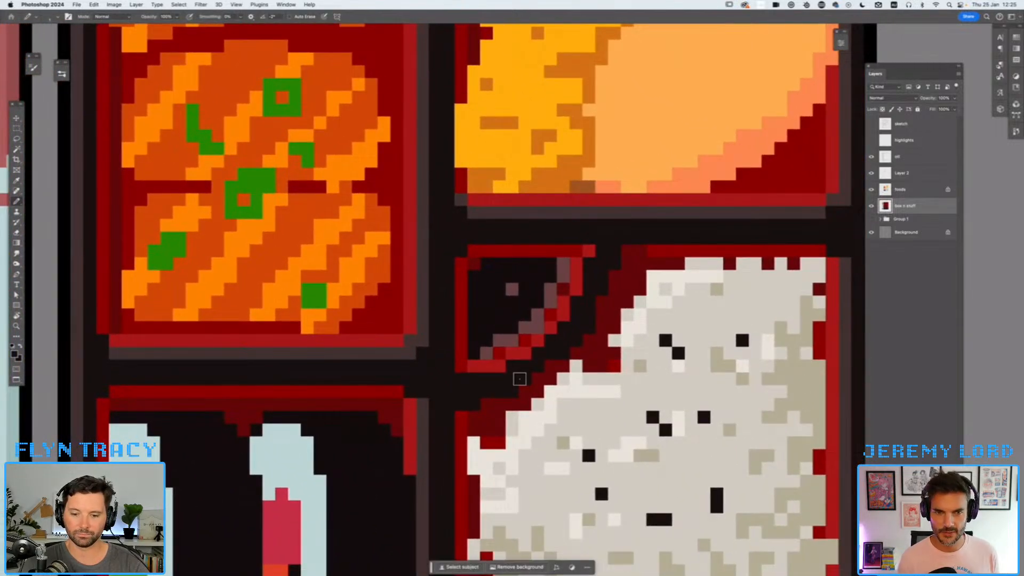
{"action": "scroll", "coordinate": [519, 379], "scroll_direction": "down", "scroll_amount": 5}
{"action": "scroll", "coordinate": [534, 332], "scroll_direction": "up", "scroll_amount": 1}
{"action": "left_click_drag", "start_coordinate": [535, 332], "coordinate": [541, 325]}
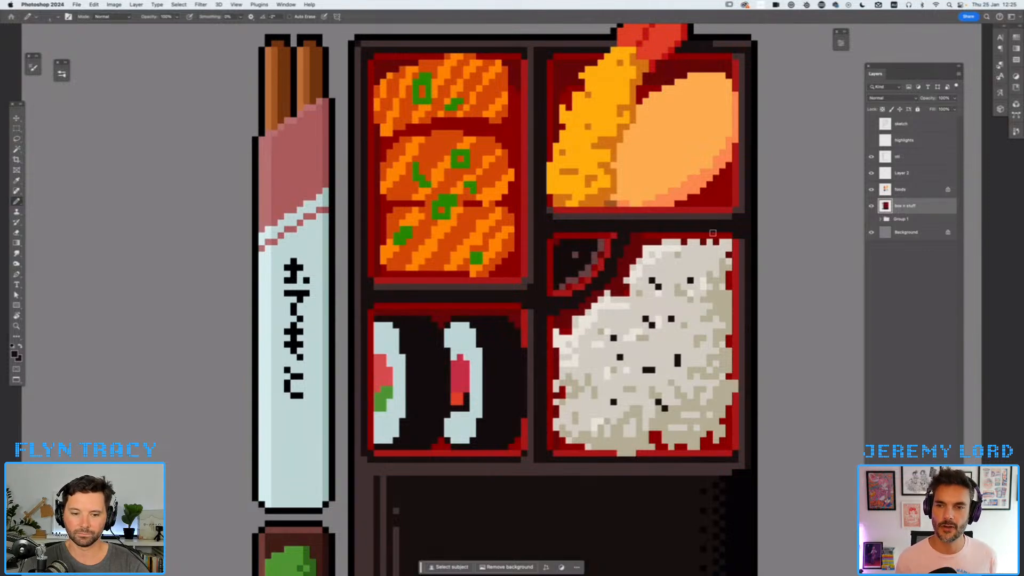
- On the foods layer, sample the peach food's darker shadow colour and pencil it along that food's lower edge beside the tempura
{"action": "left_click", "coordinate": [907, 190]}
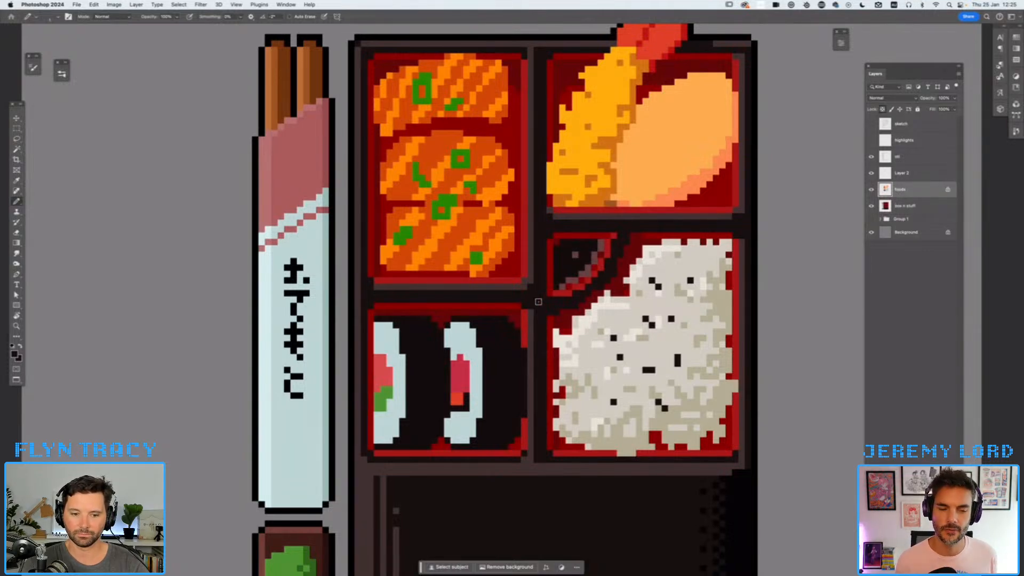
{"action": "left_click_drag", "start_coordinate": [635, 228], "coordinate": [589, 287]}
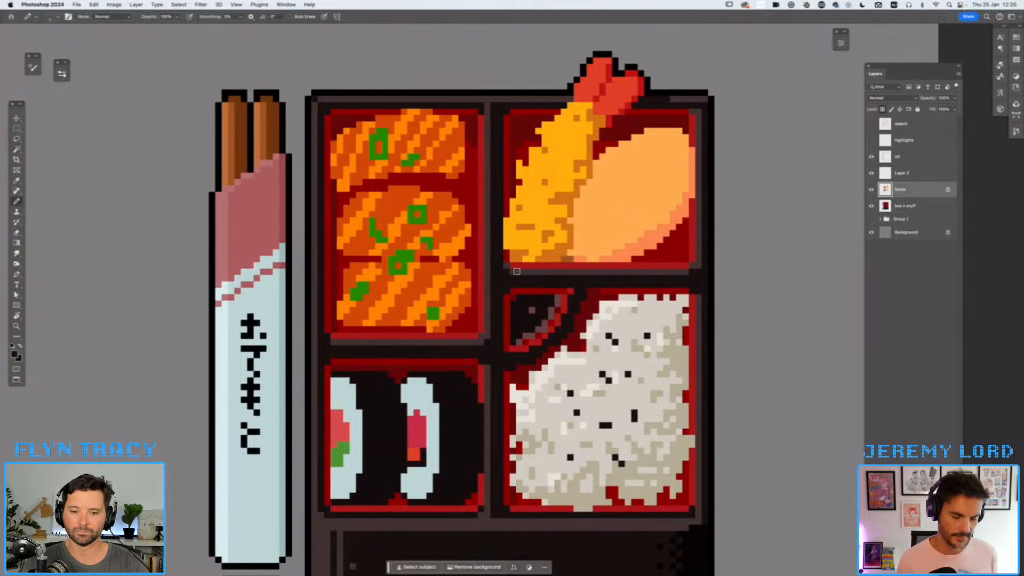
{"action": "key", "text": "i"}
{"action": "left_click", "coordinate": [571, 219]}
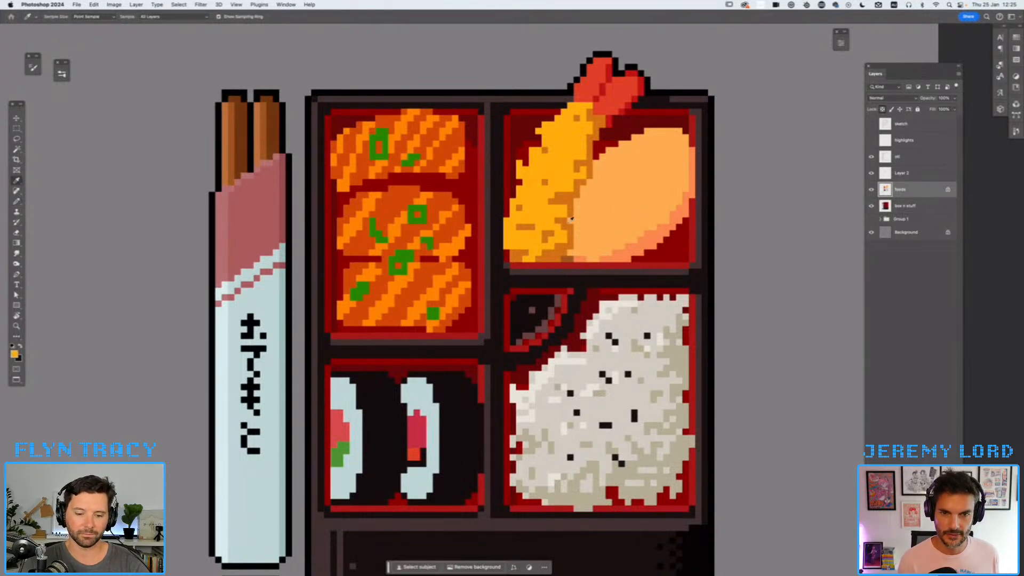
{"action": "left_click", "coordinate": [619, 255], "text": "alt"}
{"action": "key", "text": "b"}
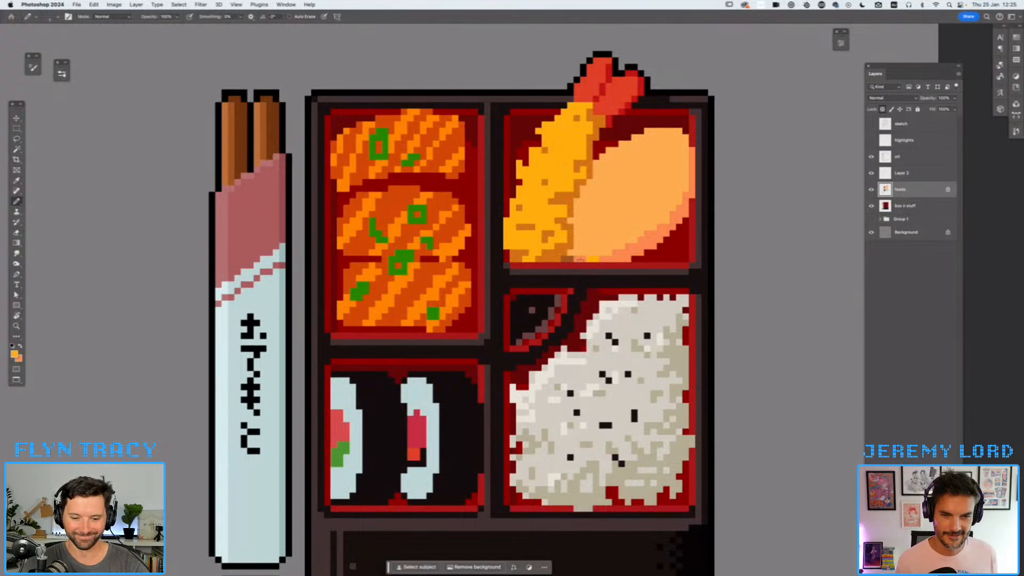
{"action": "left_click", "coordinate": [619, 254], "text": "alt"}
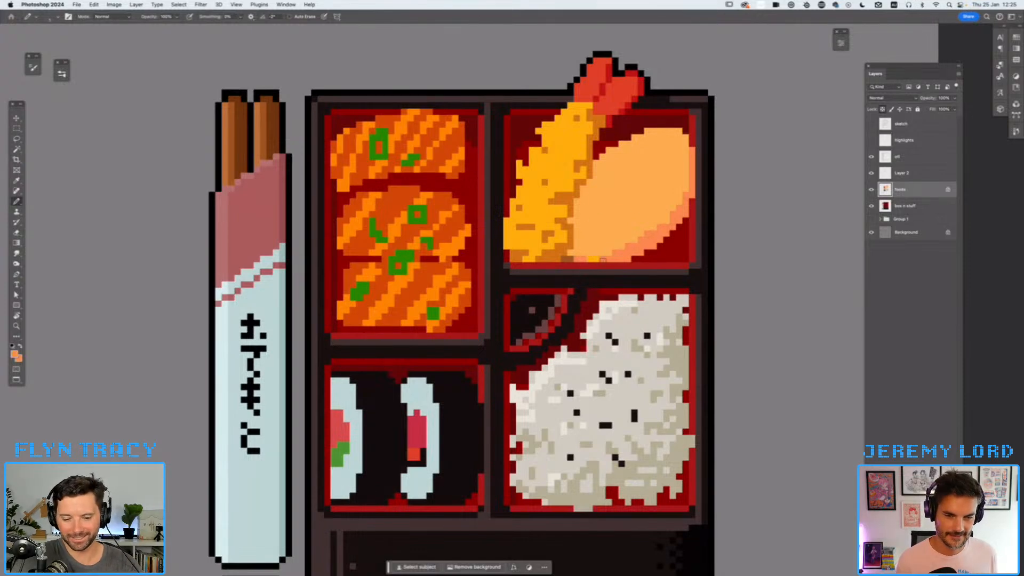
{"action": "left_click_drag", "start_coordinate": [598, 258], "coordinate": [566, 258]}
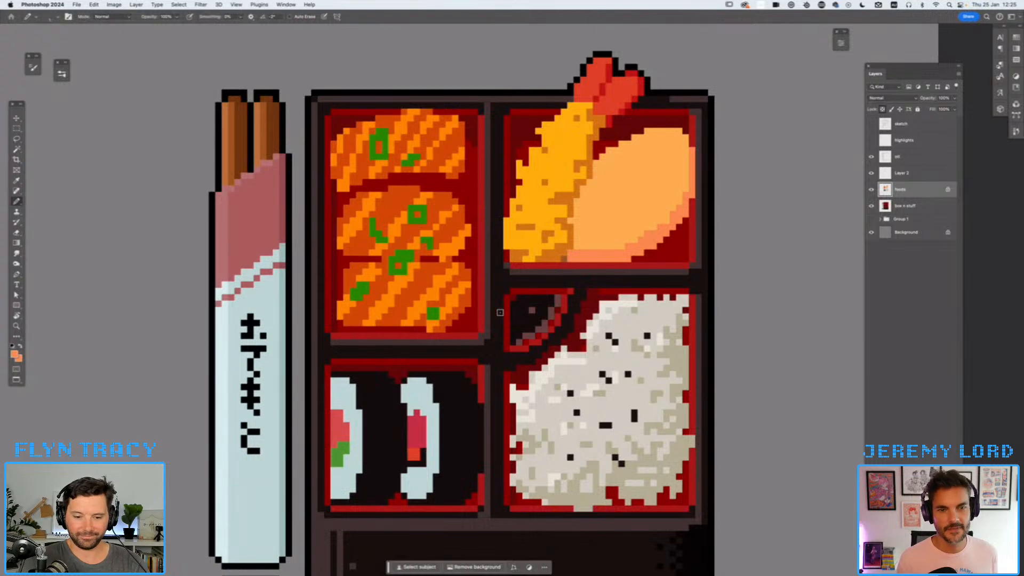
- Resample the darker peach shadow colour and dot four single texture pixels across the peach food's surface
{"action": "left_click", "coordinate": [552, 163], "text": "alt"}
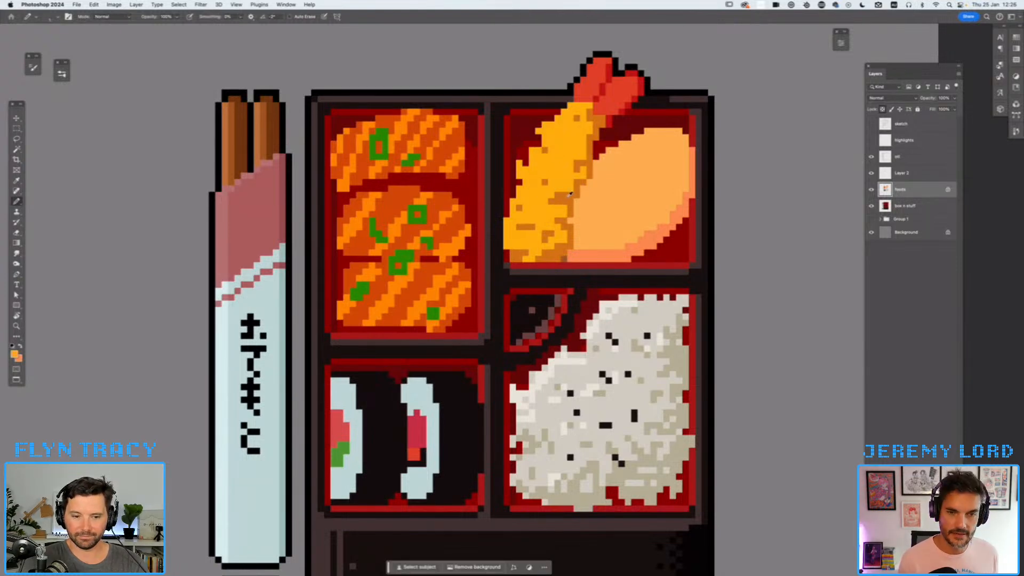
{"action": "left_click", "coordinate": [613, 252], "text": "alt"}
{"action": "left_click", "coordinate": [610, 240]}
{"action": "left_click", "coordinate": [647, 214]}
{"action": "left_click", "coordinate": [615, 214]}
{"action": "left_click", "coordinate": [666, 176]}
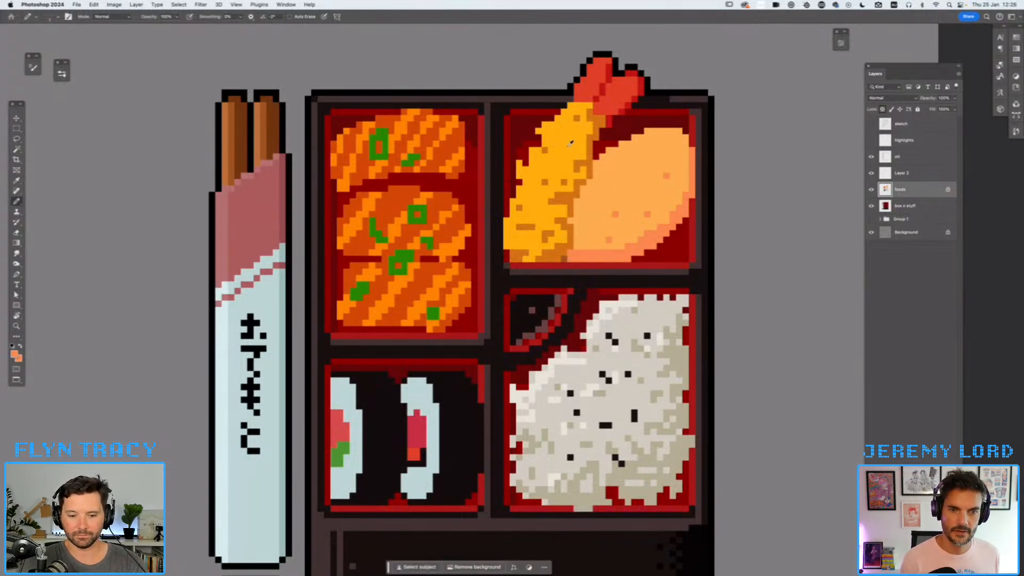
- Show the highlights layer, judge its effect on the whole illustration, and delete the layer
{"action": "left_click", "coordinate": [872, 140]}
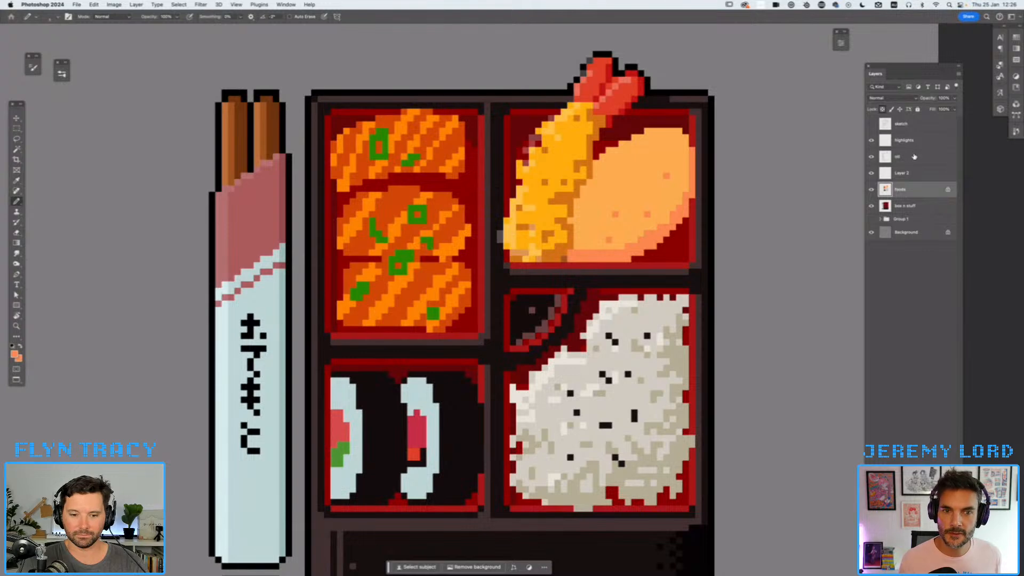
{"action": "left_click", "coordinate": [912, 145]}
{"action": "key", "text": "super+minus"}
{"action": "key", "text": "super+minus"}
{"action": "key", "text": "super+minus"}
{"action": "key", "text": "super+minus"}
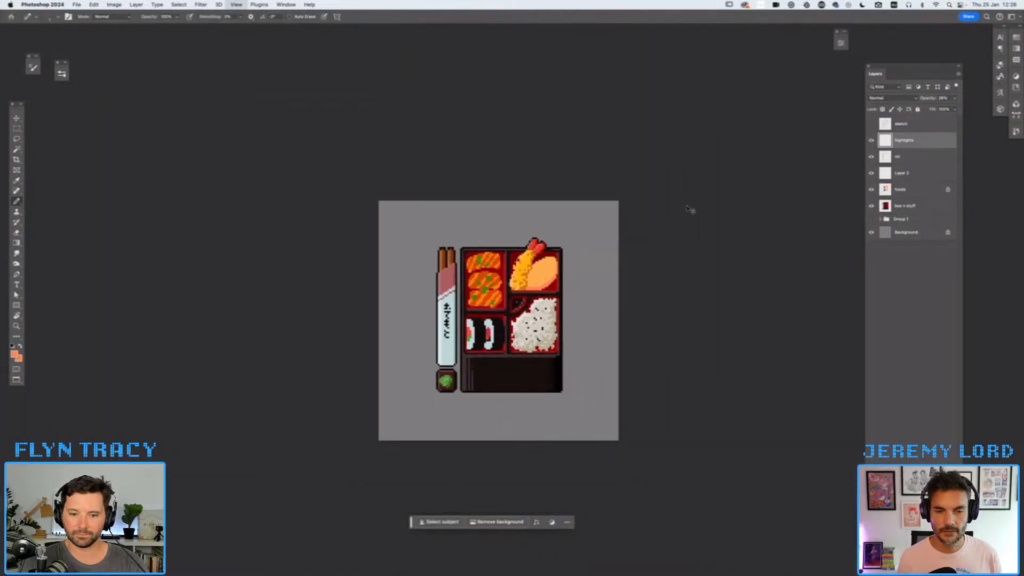
{"action": "key", "text": "super+plus"}
{"action": "key", "text": "super+plus"}
{"action": "key", "text": "super+plus"}
{"action": "key", "text": "super+plus"}
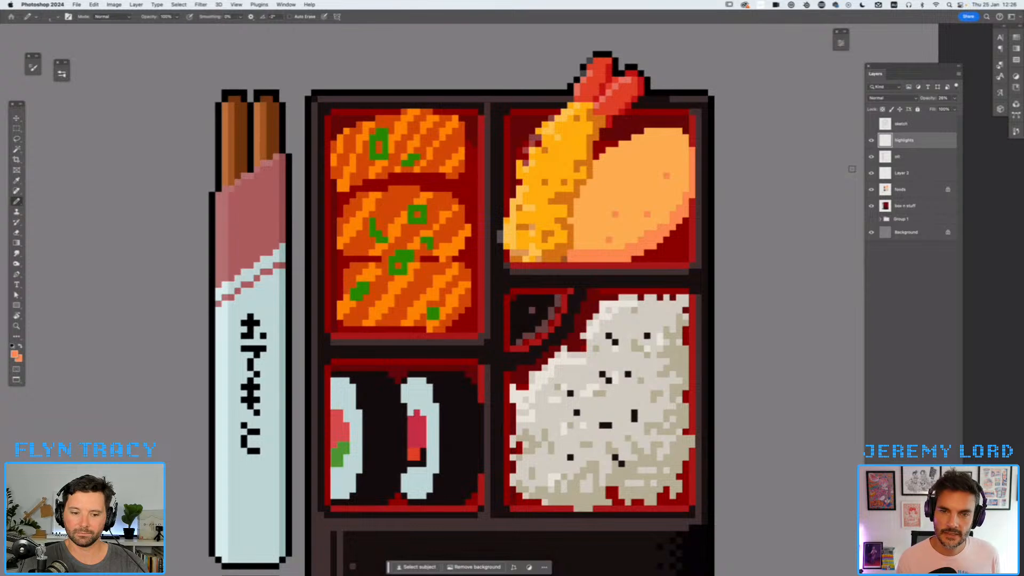
{"action": "key", "text": "Delete"}
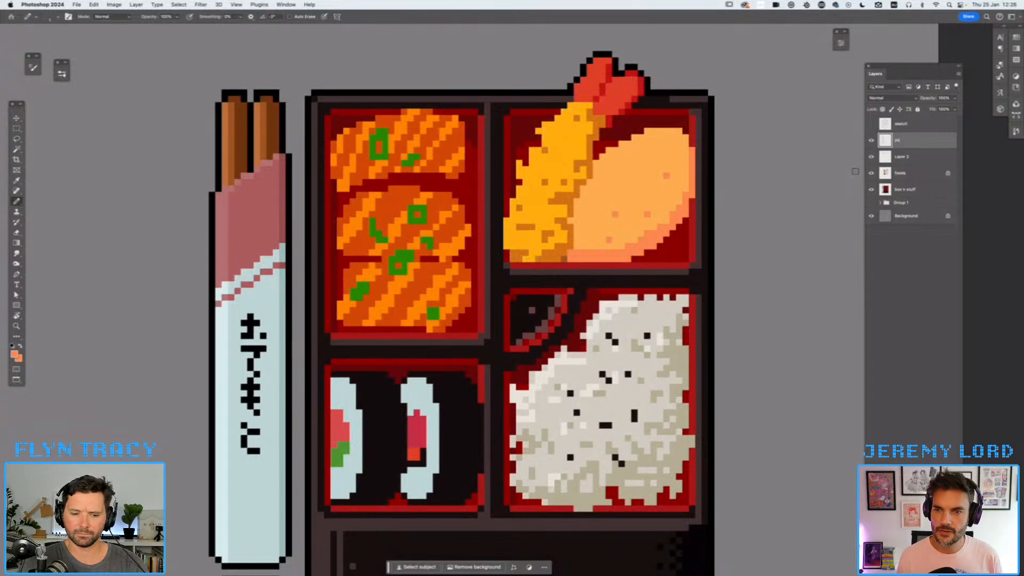
- On the foods layer, sample the tempura's yellow, lighten it to a paler yellow, and pencil highlight pixels along the tempura's outer edge
{"action": "left_click", "coordinate": [906, 174]}
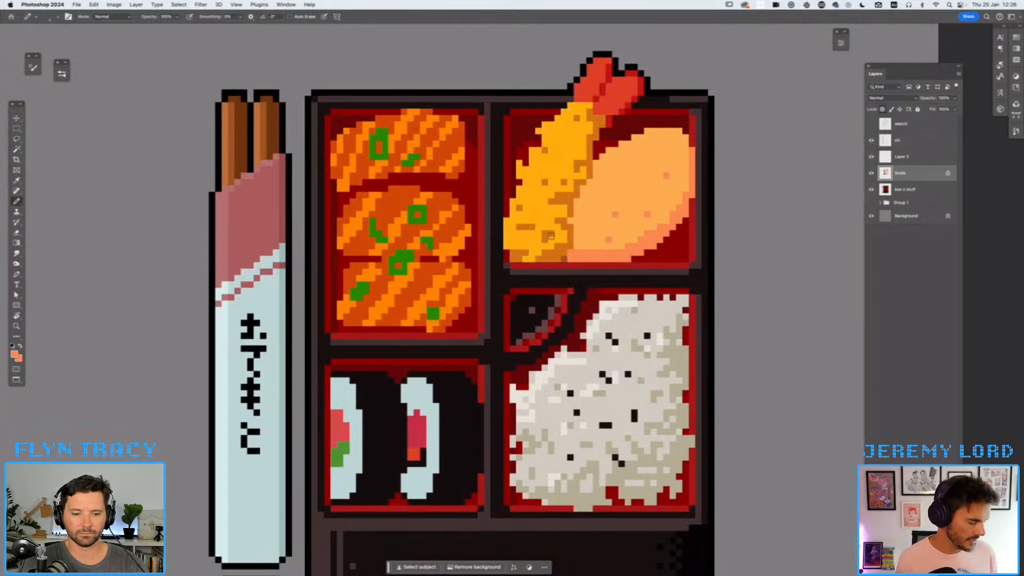
{"action": "key", "text": "i"}
{"action": "left_click", "coordinate": [565, 138]}
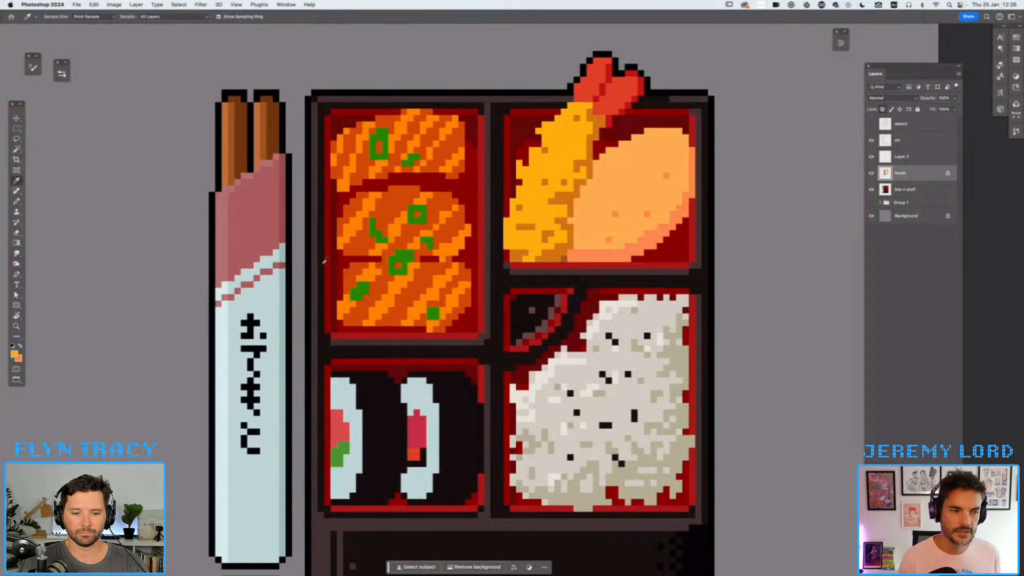
{"action": "left_click", "coordinate": [15, 354]}
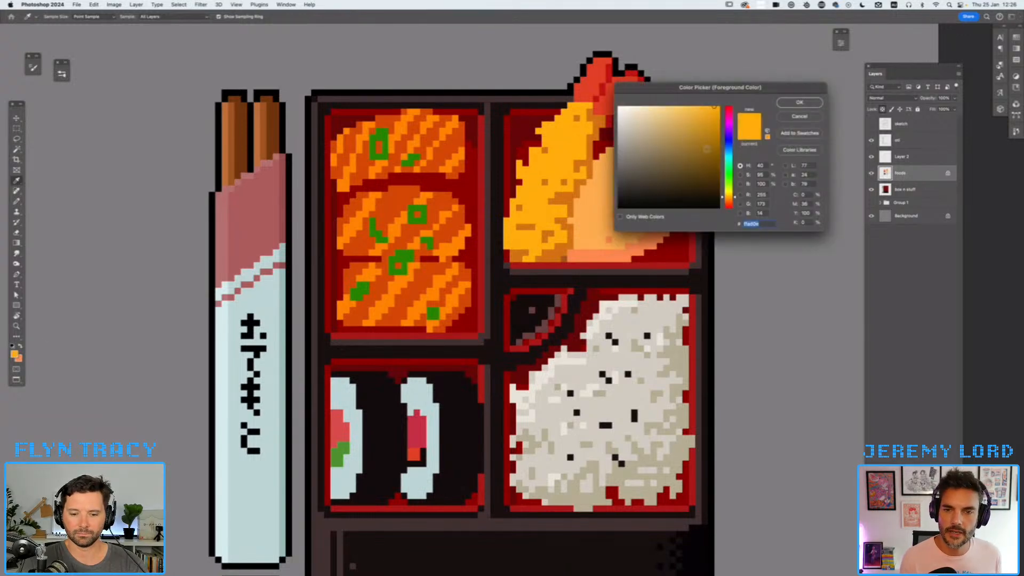
{"action": "left_click", "coordinate": [697, 108]}
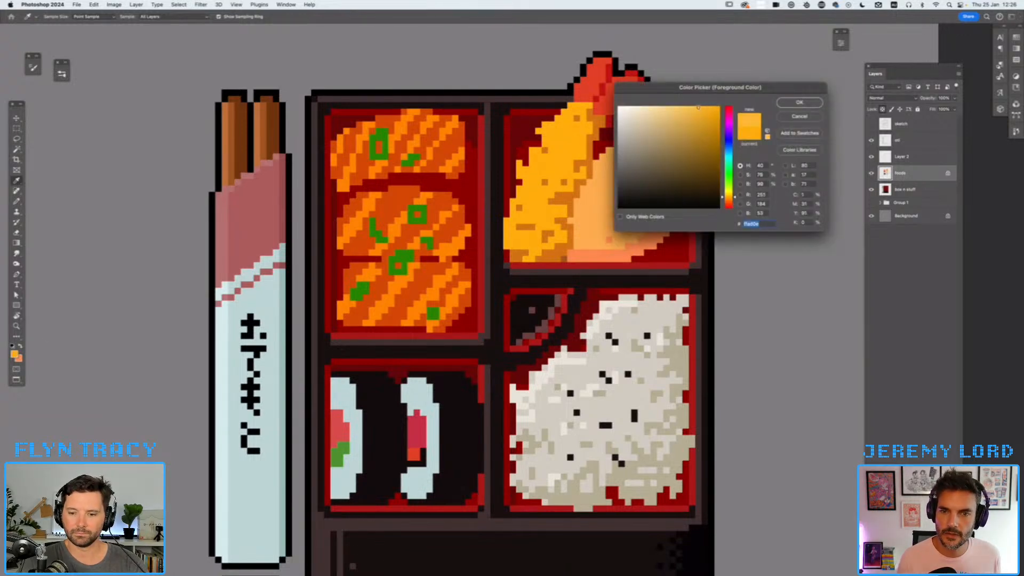
{"action": "left_click_drag", "start_coordinate": [696, 106], "coordinate": [682, 111]}
{"action": "left_click", "coordinate": [796, 103]}
{"action": "key", "text": "b"}
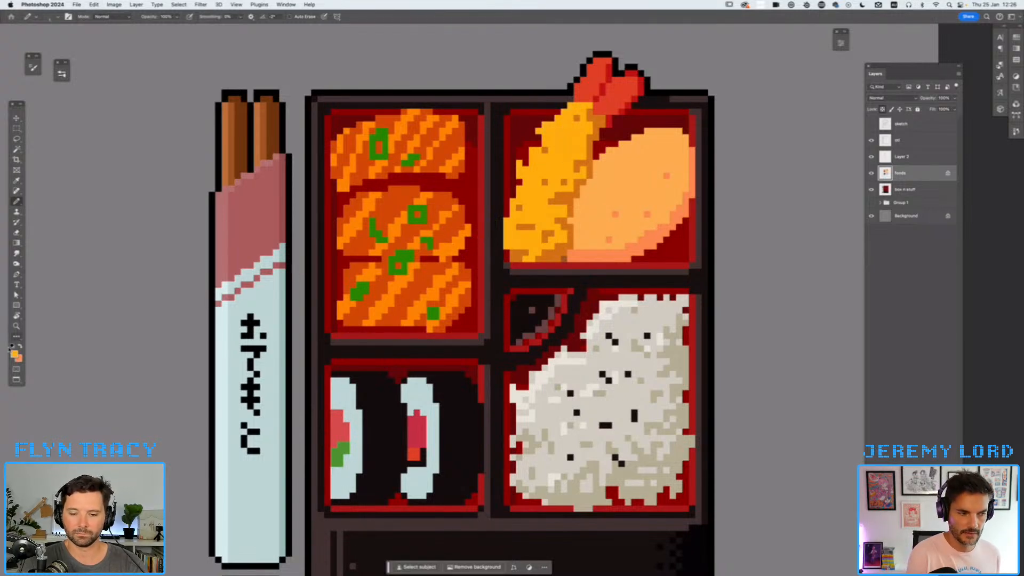
{"action": "left_click", "coordinate": [14, 354]}
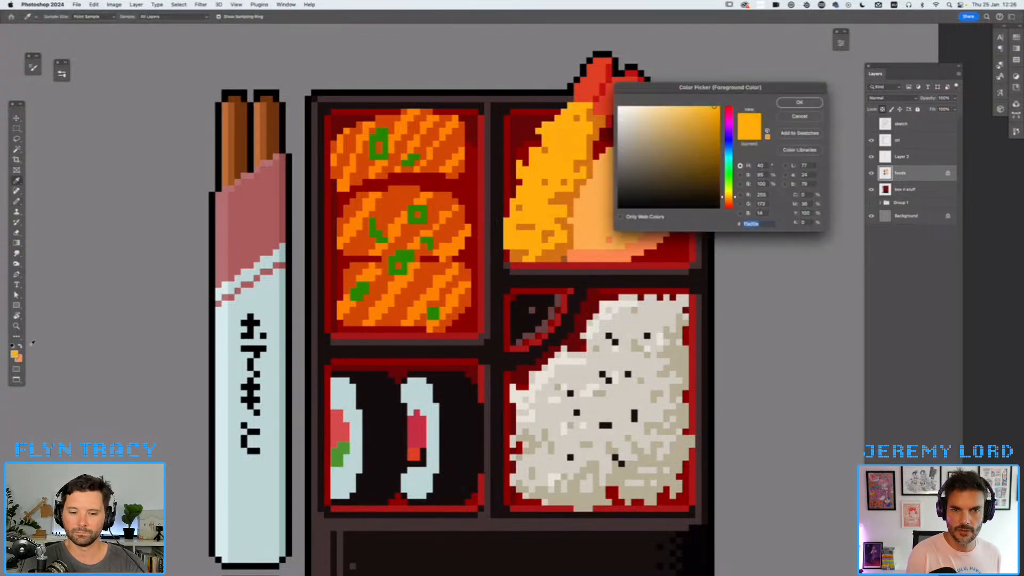
{"action": "left_click", "coordinate": [693, 110]}
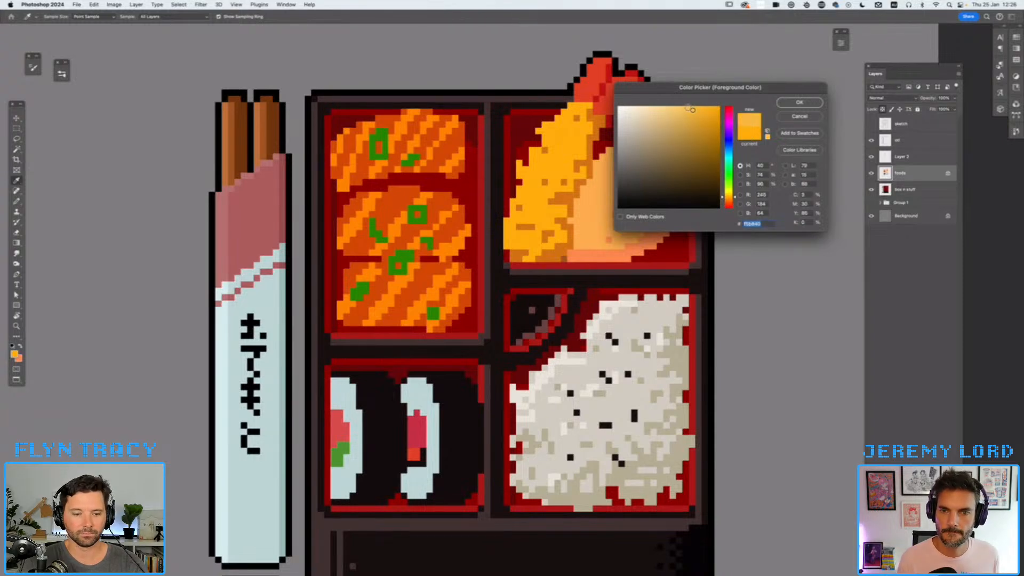
{"action": "left_click", "coordinate": [783, 103]}
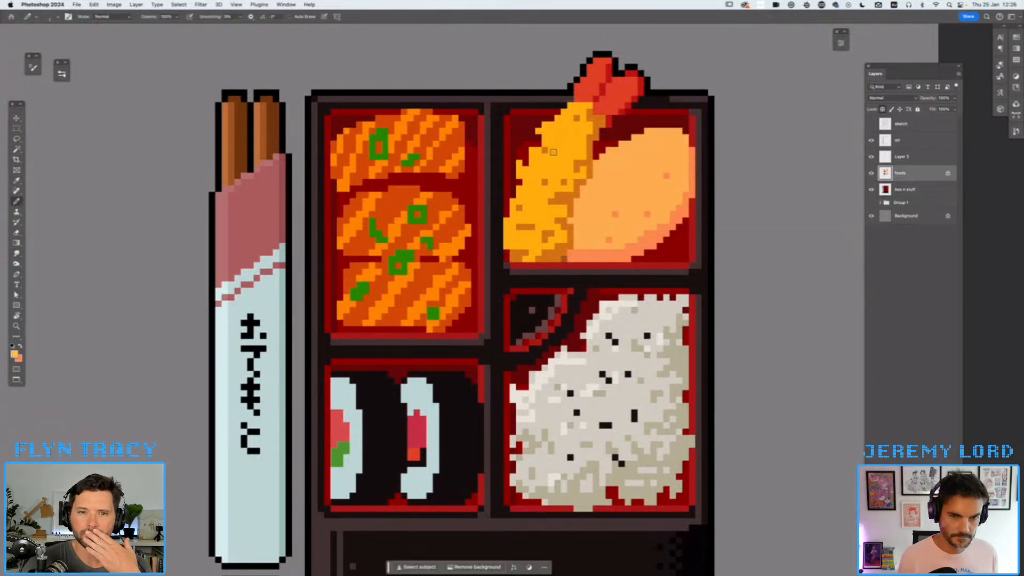
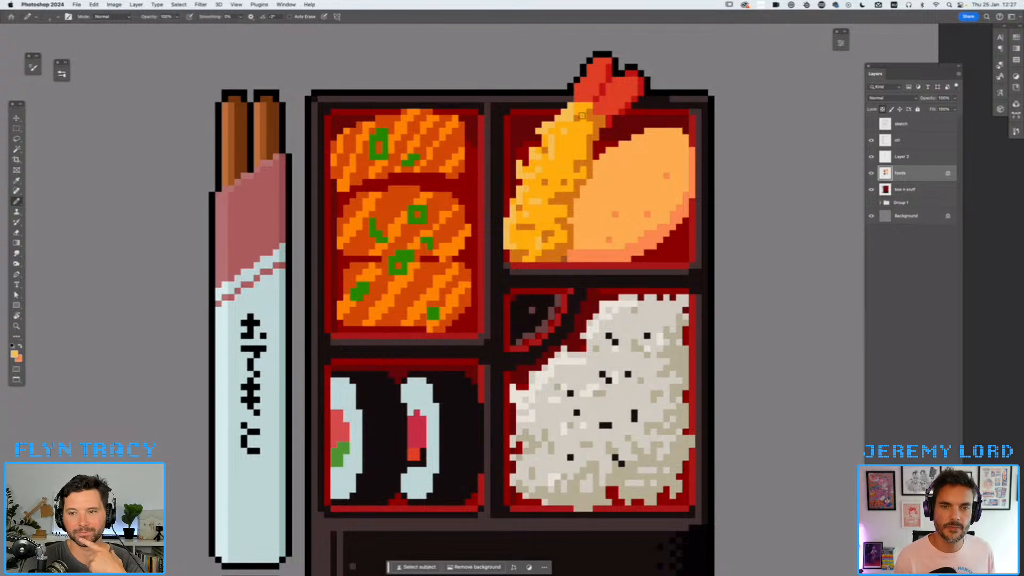
- Sample the red of the prawn tail and turn on the pixel grid over the empty canvas beside the chopsticks
{"action": "left_click", "coordinate": [583, 97], "text": "alt"}
{"action": "left_click_drag", "start_coordinate": [291, 352], "coordinate": [508, 313]}
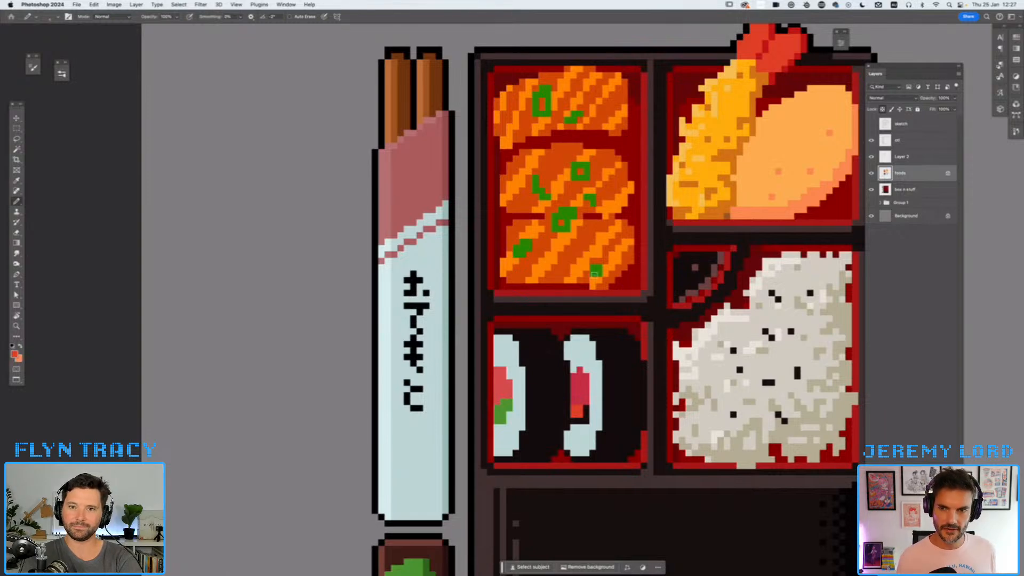
{"action": "scroll", "coordinate": [464, 298], "scroll_direction": "left", "scroll_amount": 5}
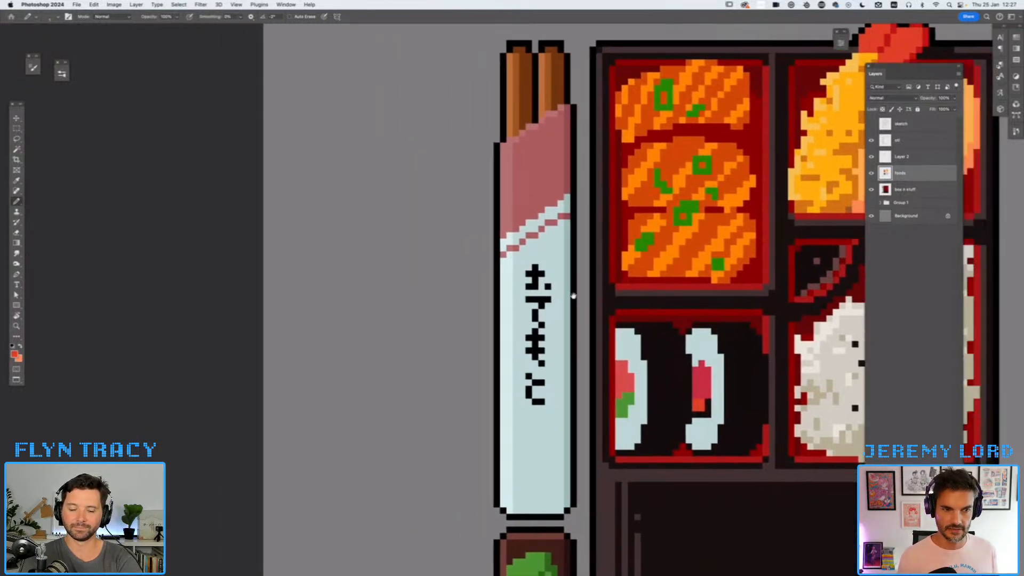
{"action": "scroll", "coordinate": [427, 284], "scroll_direction": "up", "scroll_amount": 3}
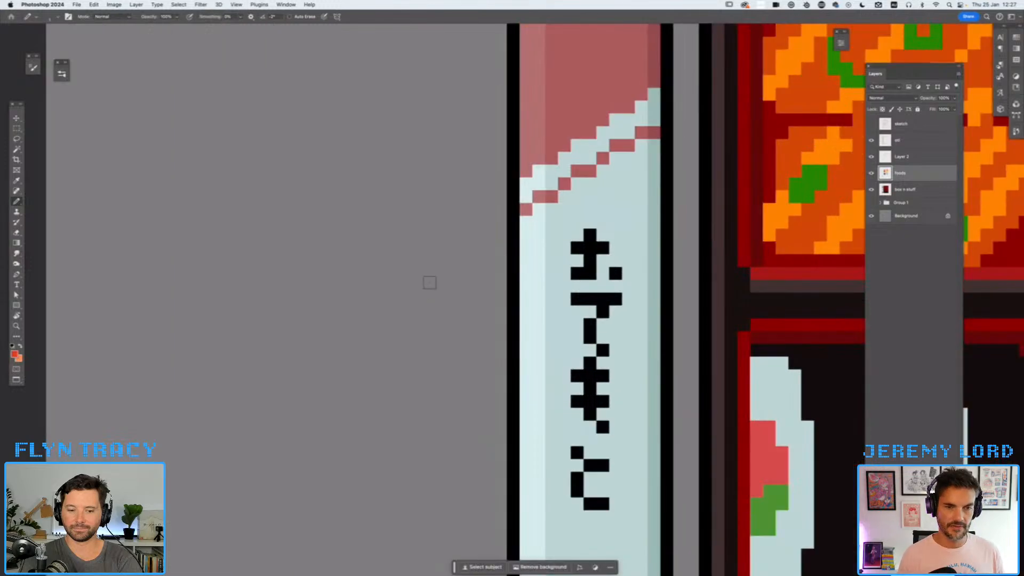
{"action": "scroll", "coordinate": [379, 195], "scroll_direction": "left", "scroll_amount": 3}
{"action": "left_click", "coordinate": [236, 4]}
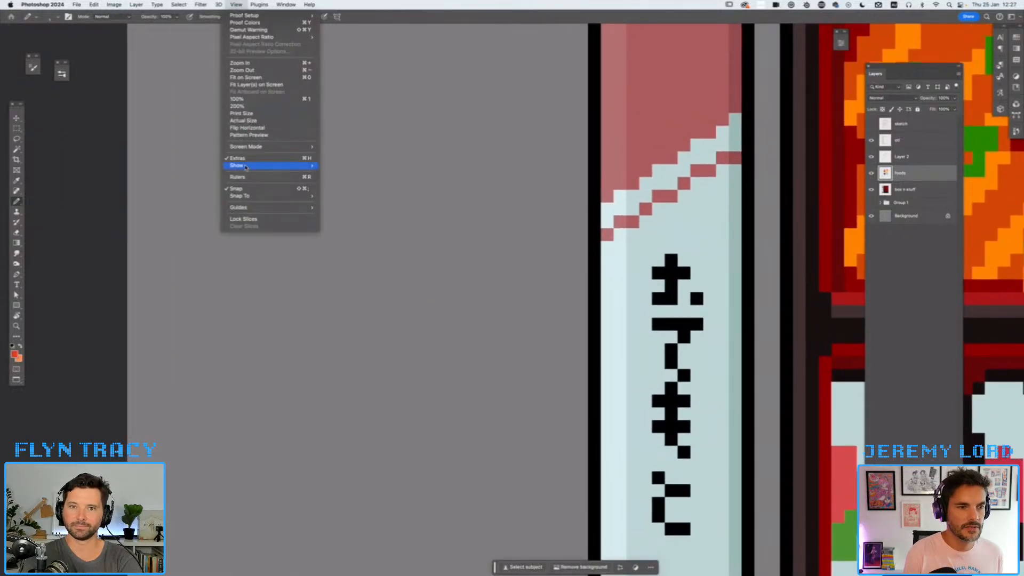
{"action": "mouse_move", "coordinate": [243, 165]}
{"action": "left_click", "coordinate": [344, 251]}
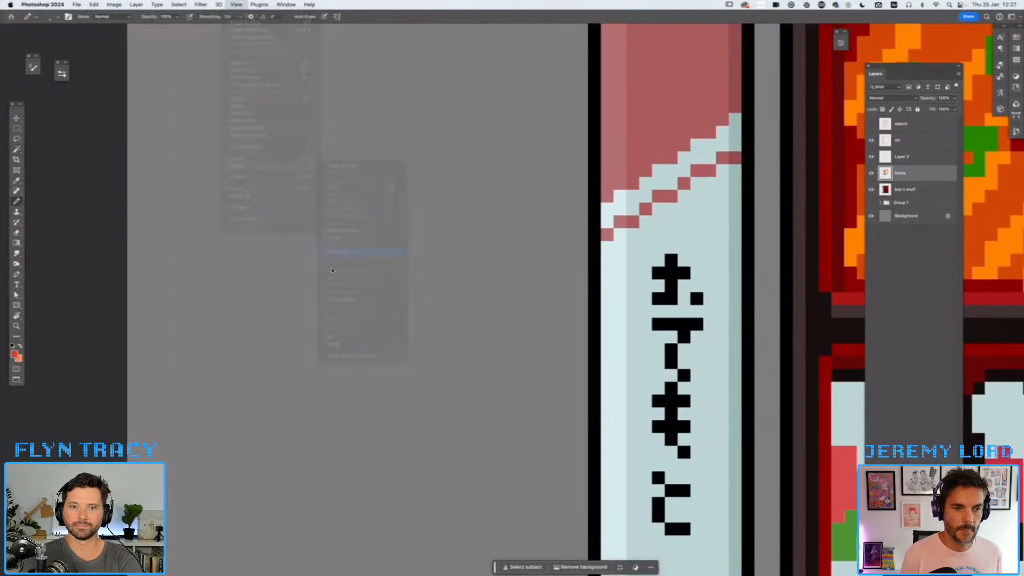
- Try a three-by-three pixel red ring and a three-pixel vertical bar beside the chopsticks, judge the size at full view, and undo both
{"action": "scroll", "coordinate": [396, 314], "scroll_direction": "left", "scroll_amount": 3}
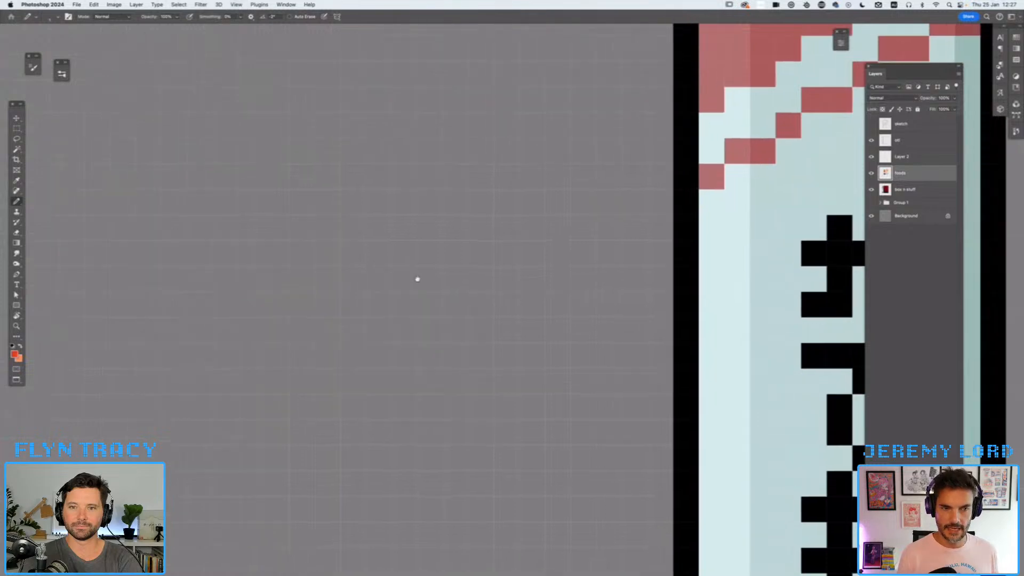
{"action": "scroll", "coordinate": [585, 336], "scroll_direction": "up", "scroll_amount": 3}
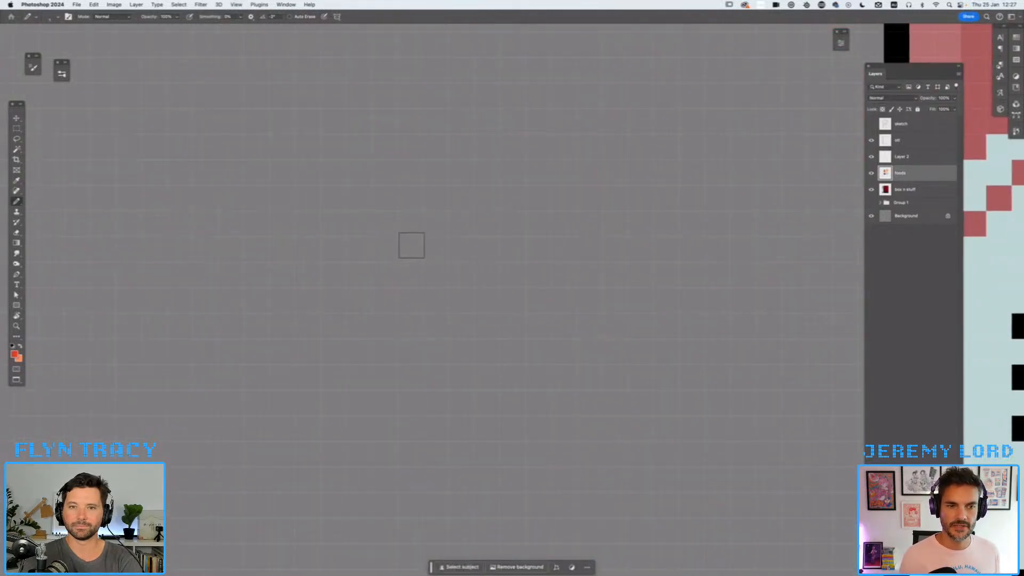
{"action": "mouse_move", "coordinate": [409, 199]}
{"action": "left_mouse_down"}
{"action": "mouse_move", "coordinate": [410, 248]}
{"action": "mouse_move", "coordinate": [443, 245]}
{"action": "mouse_move", "coordinate": [461, 203]}
{"action": "mouse_move", "coordinate": [437, 199]}
{"action": "left_mouse_up"}
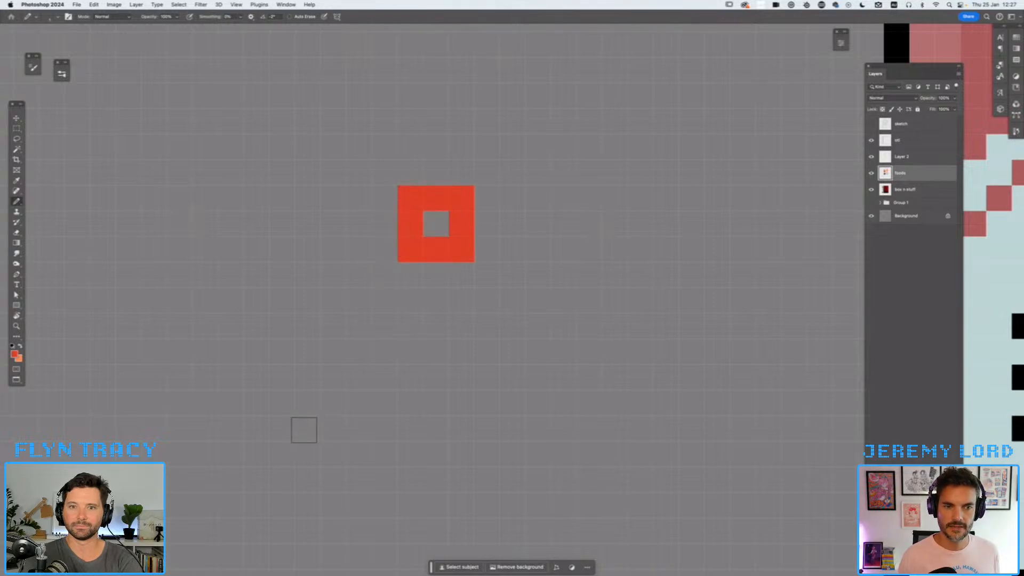
{"action": "key", "text": "super+minus"}
{"action": "key", "text": "super+minus"}
{"action": "key", "text": "super+minus"}
{"action": "key", "text": "super+minus"}
{"action": "key", "text": "super+equal"}
{"action": "key", "text": "super+equal"}
{"action": "key", "text": "super+equal"}
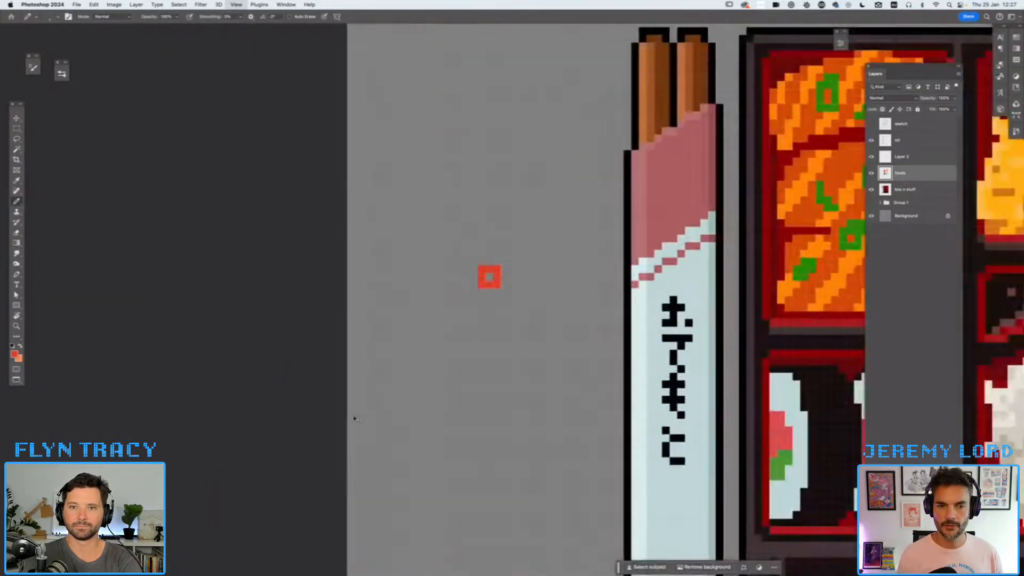
{"action": "key", "text": "super+equal"}
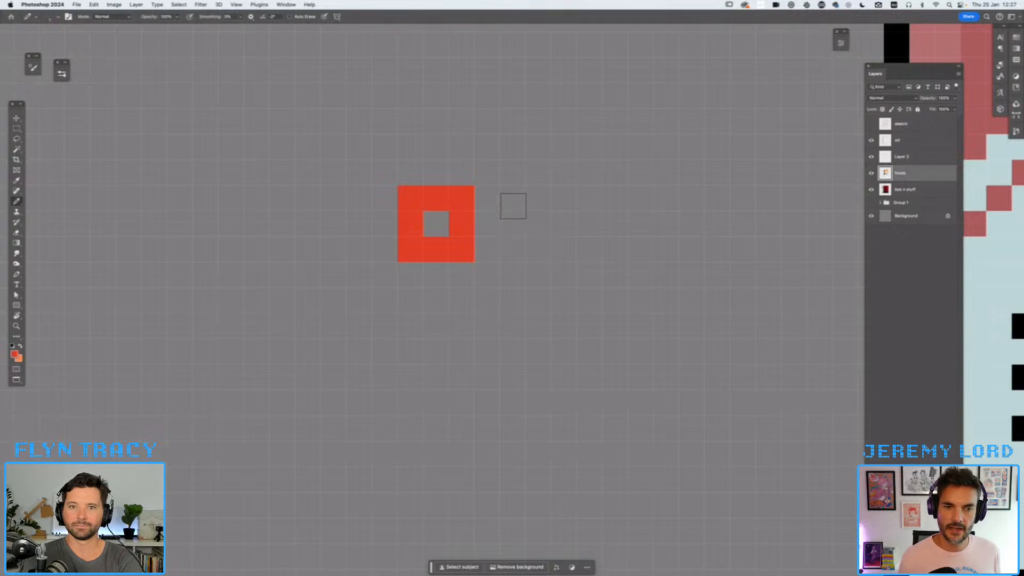
{"action": "left_click_drag", "start_coordinate": [512, 197], "coordinate": [512, 250]}
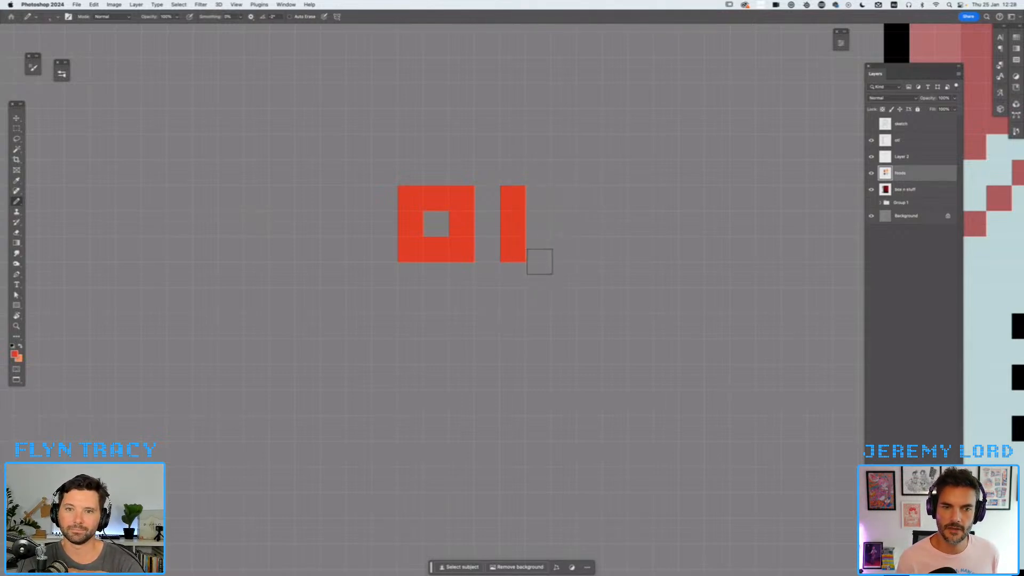
{"action": "key", "text": "super+z"}
{"action": "key", "text": "super+z"}
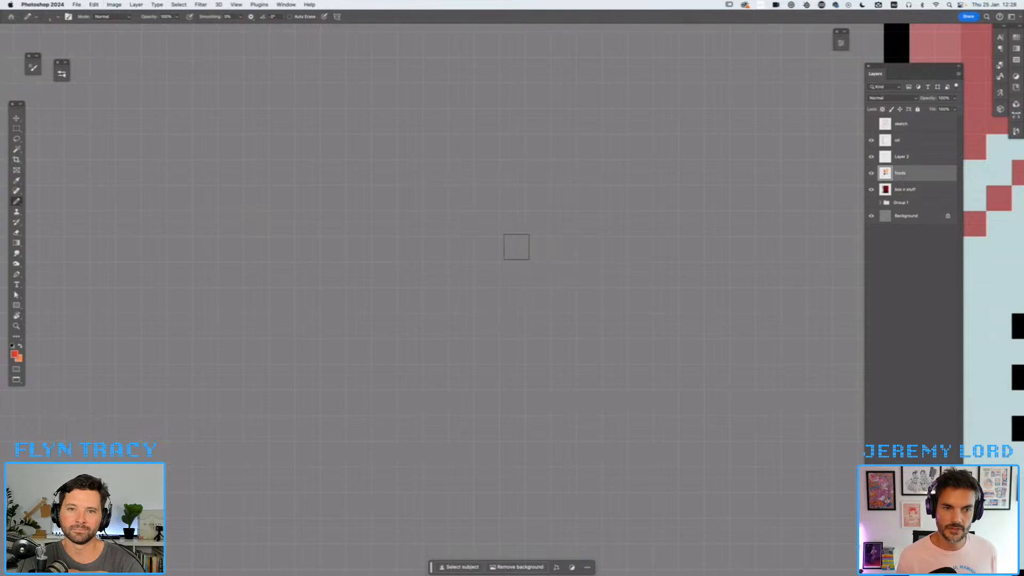
- Pencil the red letters B and E on the empty canvas, each three pixels wide and five pixels high
{"action": "left_click", "coordinate": [488, 250]}
{"action": "mouse_move", "coordinate": [490, 250]}
{"action": "left_mouse_down"}
{"action": "mouse_move", "coordinate": [525, 249]}
{"action": "mouse_move", "coordinate": [533, 216]}
{"action": "mouse_move", "coordinate": [509, 204]}
{"action": "left_mouse_up"}
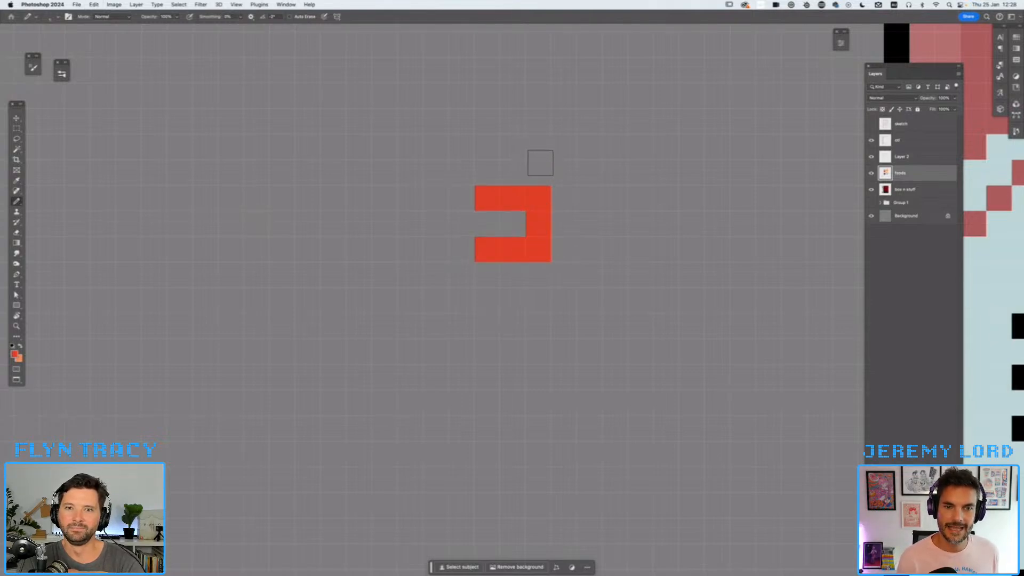
{"action": "mouse_move", "coordinate": [539, 177]}
{"action": "left_mouse_down"}
{"action": "mouse_move", "coordinate": [539, 147]}
{"action": "mouse_move", "coordinate": [513, 147]}
{"action": "mouse_move", "coordinate": [488, 187]}
{"action": "mouse_move", "coordinate": [488, 249]}
{"action": "left_mouse_up"}
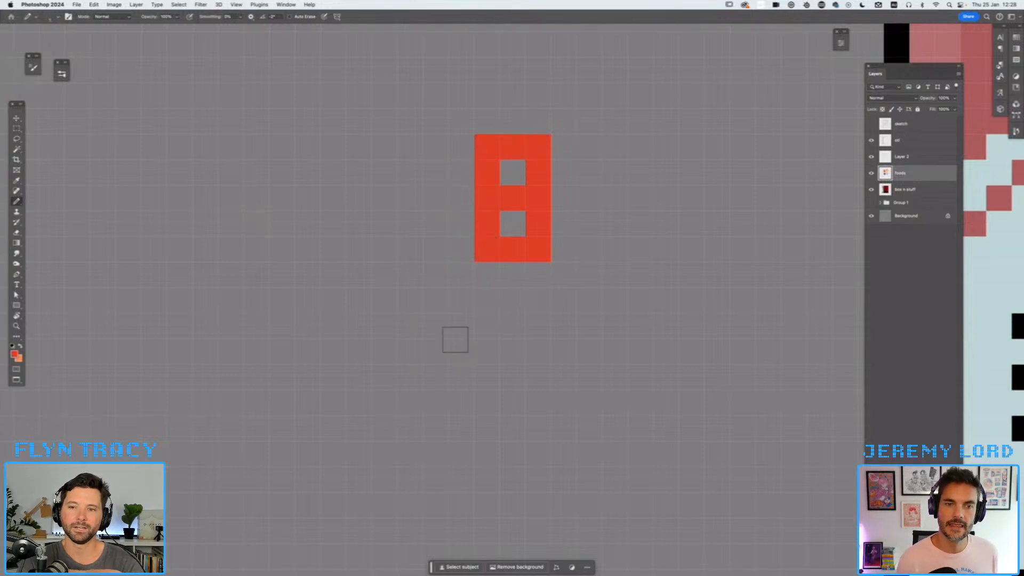
{"action": "mouse_move", "coordinate": [589, 147]}
{"action": "left_mouse_down"}
{"action": "mouse_move", "coordinate": [590, 250]}
{"action": "mouse_move", "coordinate": [619, 222]}
{"action": "mouse_move", "coordinate": [613, 176]}
{"action": "mouse_move", "coordinate": [631, 152]}
{"action": "left_mouse_up"}
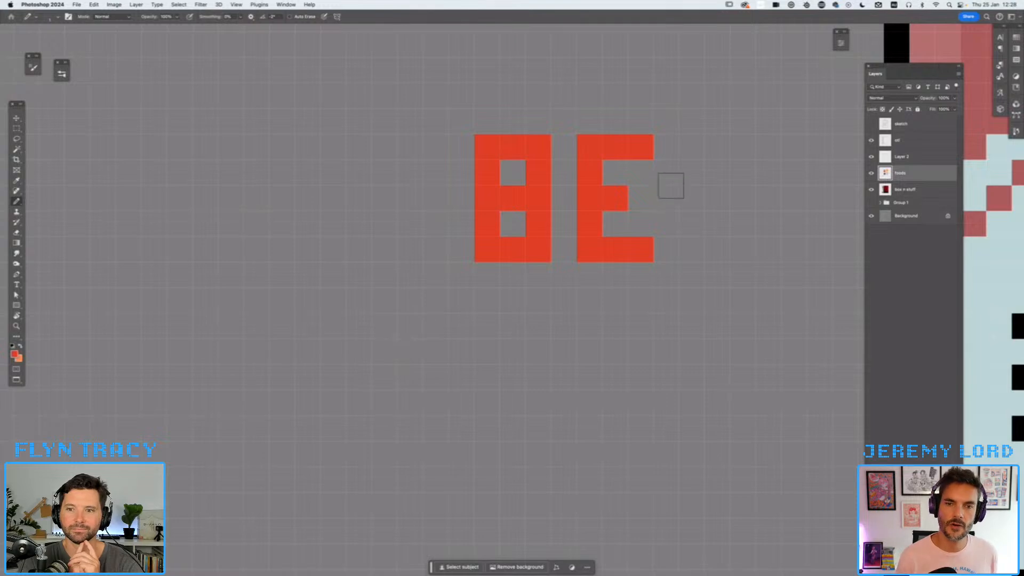
- Try a narrower letter two pixels wide and four pixels high after the E, and undo its strokes
{"action": "mouse_move", "coordinate": [692, 173]}
{"action": "left_mouse_down"}
{"action": "mouse_move", "coordinate": [690, 233]}
{"action": "mouse_move", "coordinate": [695, 252]}
{"action": "mouse_move", "coordinate": [718, 249]}
{"action": "left_mouse_up"}
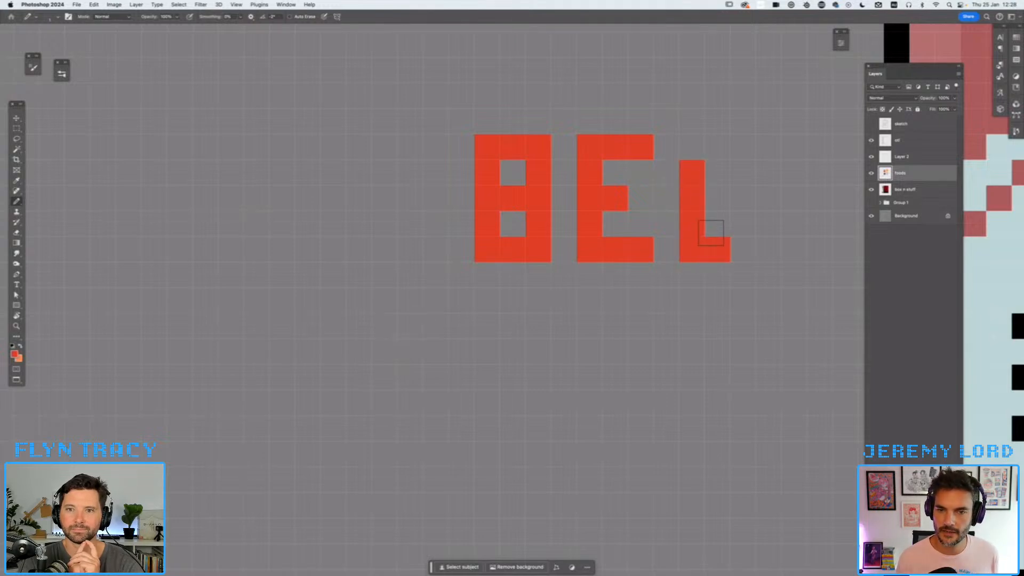
{"action": "left_click_drag", "start_coordinate": [697, 172], "coordinate": [718, 173]}
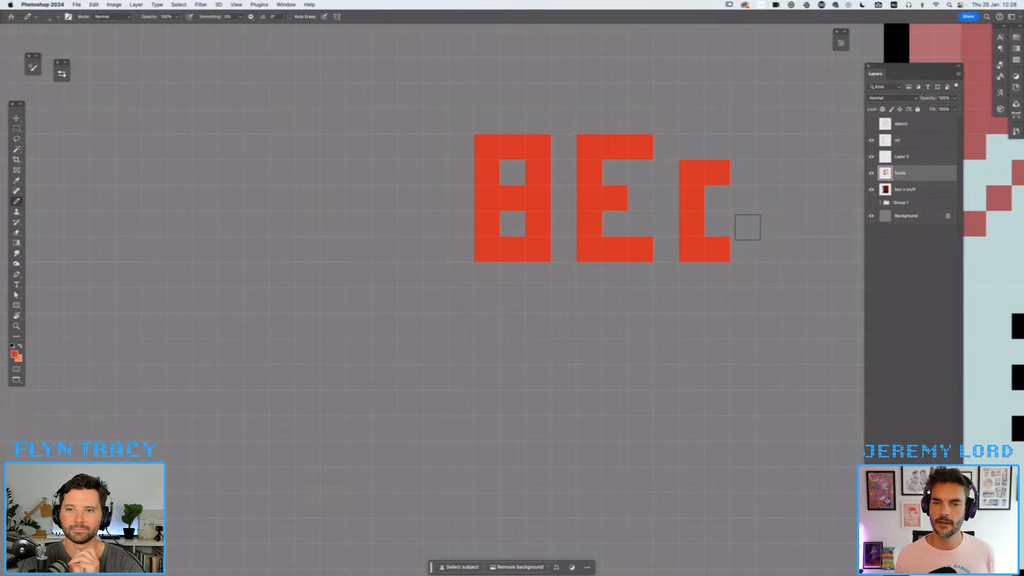
{"action": "left_click", "coordinate": [717, 224]}
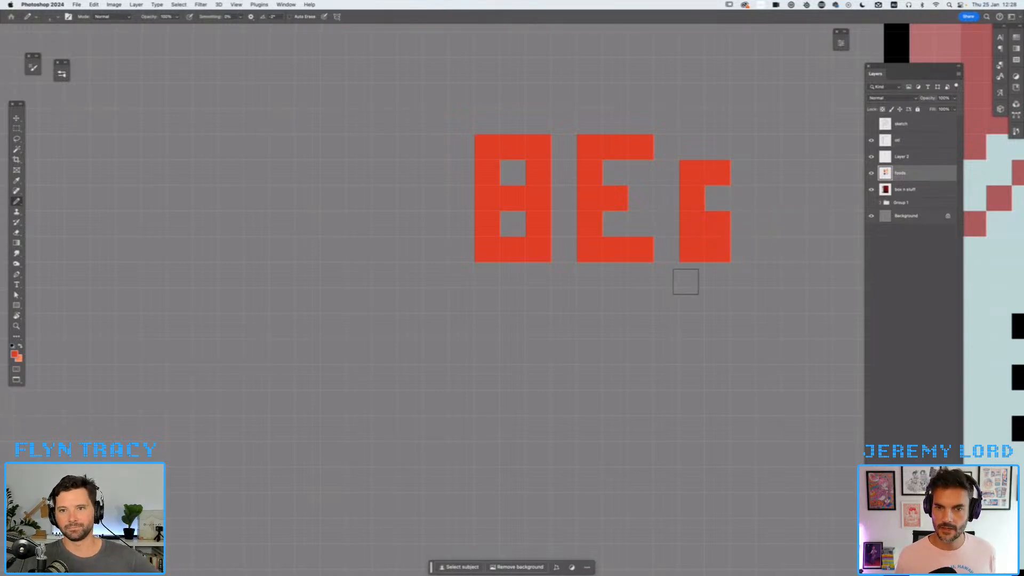
{"action": "key", "text": "super+space"}
{"action": "key", "text": "Escape"}
{"action": "key", "text": "super+z"}
{"action": "key", "text": "super+z"}
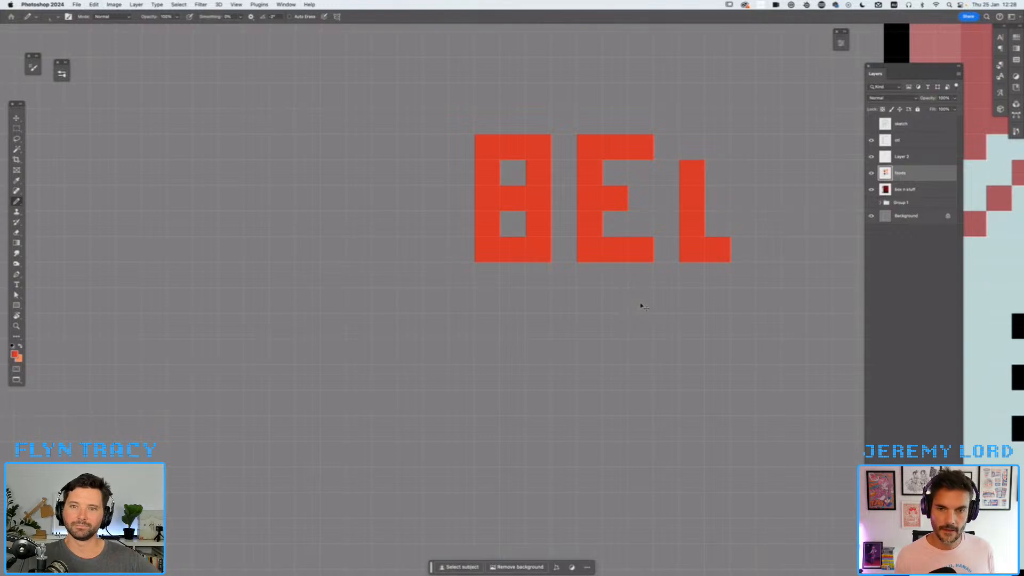
{"action": "key", "text": "super+z"}
{"action": "key", "text": "super+z"}
- Compare with the chopstick sleeve's lettering, pencil a three-by-five pixel red letter A after the E, and check the word's readability at full view
{"action": "left_click_drag", "start_coordinate": [681, 256], "coordinate": [367, 162]}
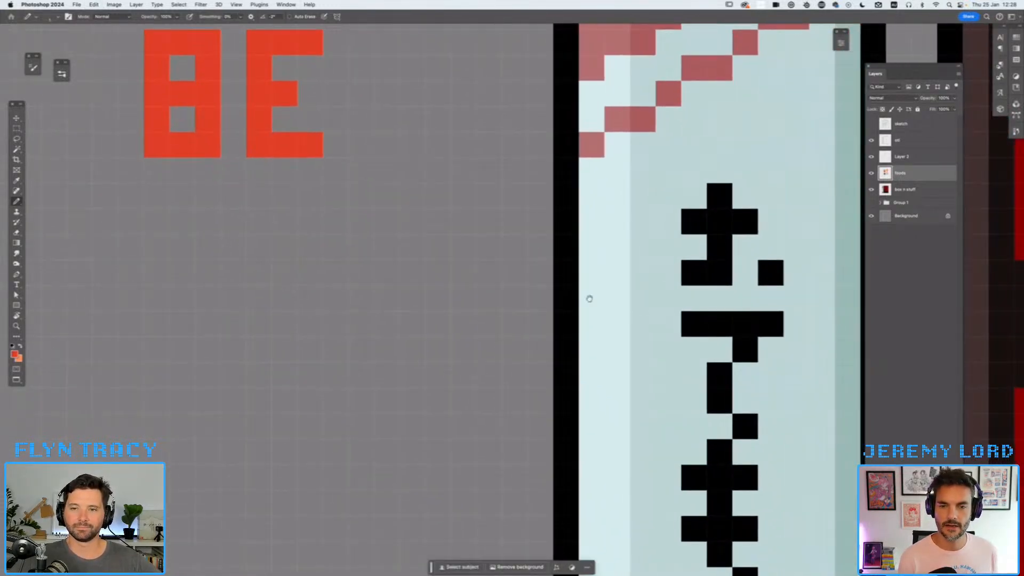
{"action": "left_click_drag", "start_coordinate": [714, 458], "coordinate": [633, 213]}
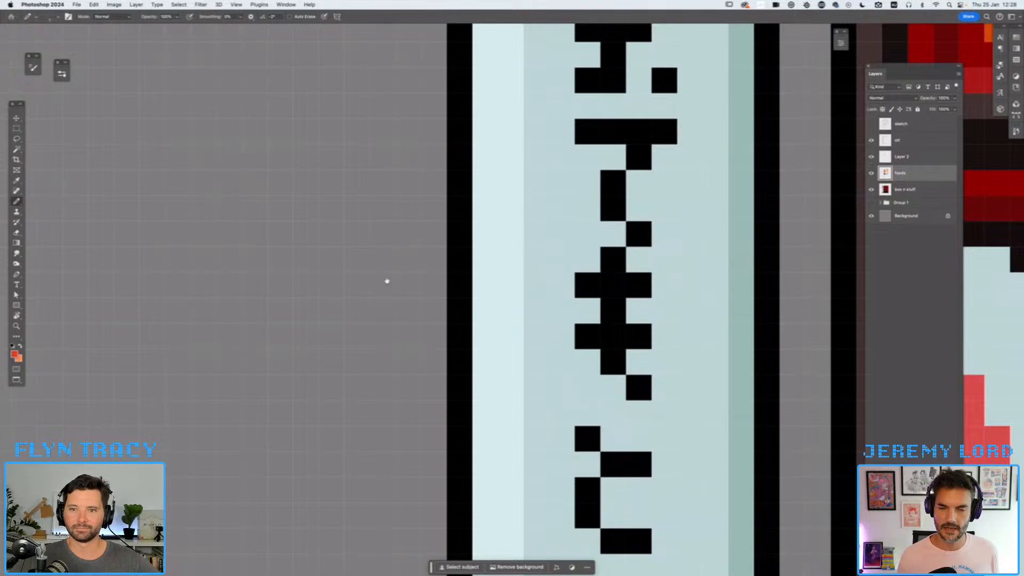
{"action": "left_click_drag", "start_coordinate": [387, 281], "coordinate": [610, 347]}
{"action": "left_click_drag", "start_coordinate": [606, 259], "coordinate": [533, 315]}
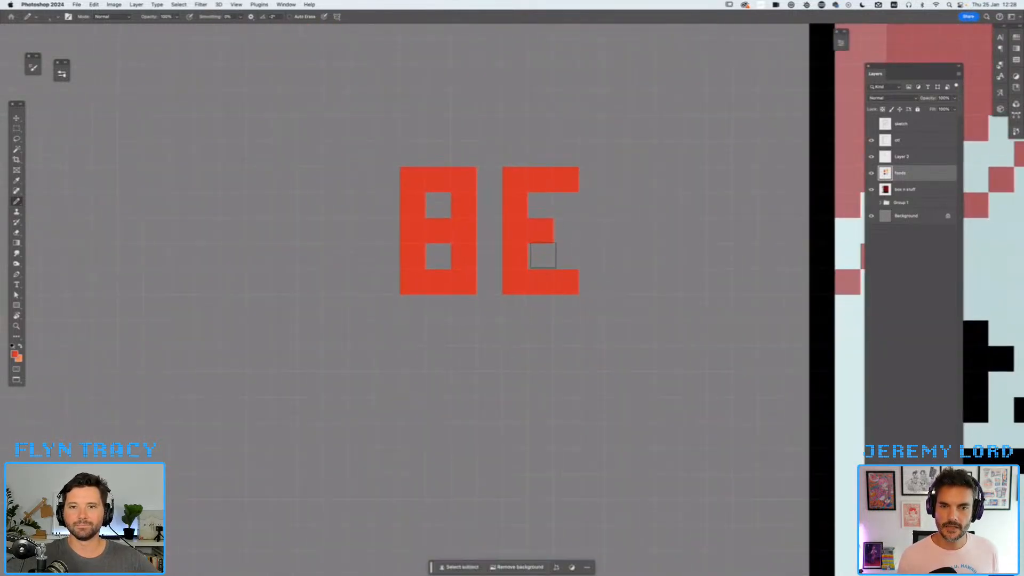
{"action": "mouse_move", "coordinate": [616, 180]}
{"action": "left_mouse_down"}
{"action": "mouse_move", "coordinate": [618, 274]}
{"action": "mouse_move", "coordinate": [617, 218]}
{"action": "mouse_move", "coordinate": [644, 183]}
{"action": "mouse_move", "coordinate": [672, 206]}
{"action": "mouse_move", "coordinate": [669, 284]}
{"action": "left_mouse_up"}
{"action": "key", "text": "super+z"}
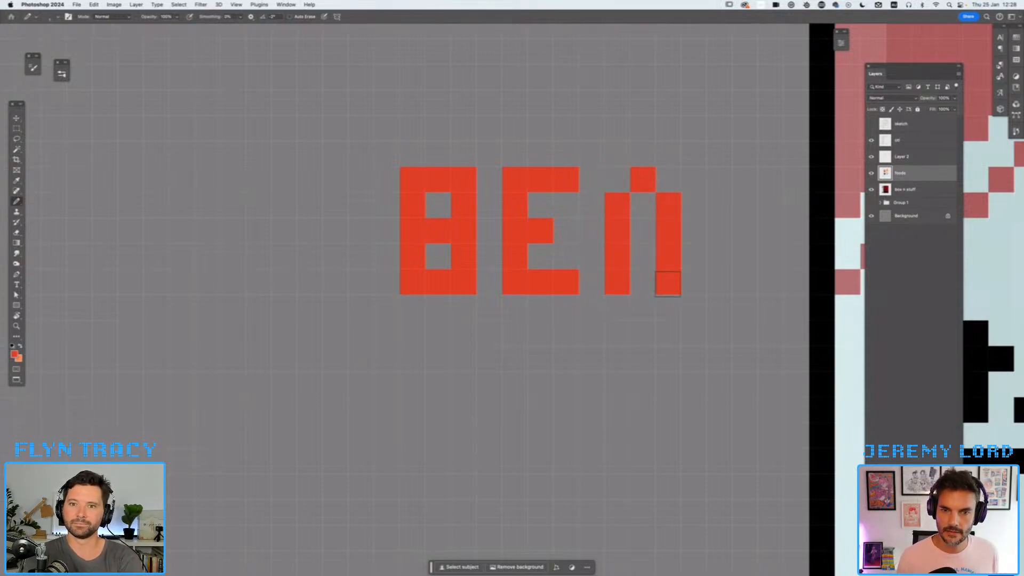
{"action": "left_click", "coordinate": [644, 231]}
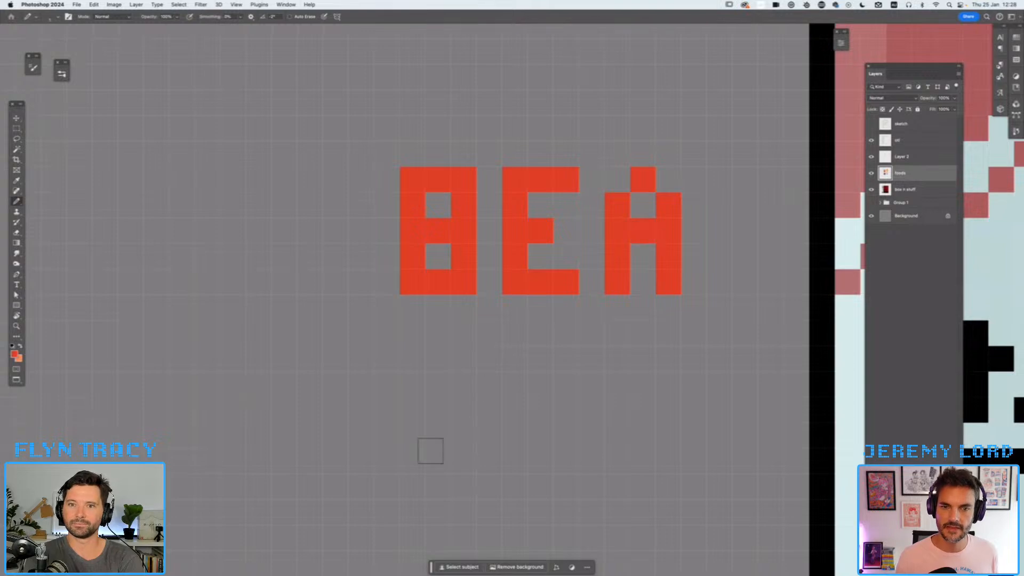
{"action": "scroll", "coordinate": [553, 390], "scroll_direction": "down", "scroll_amount": 10}
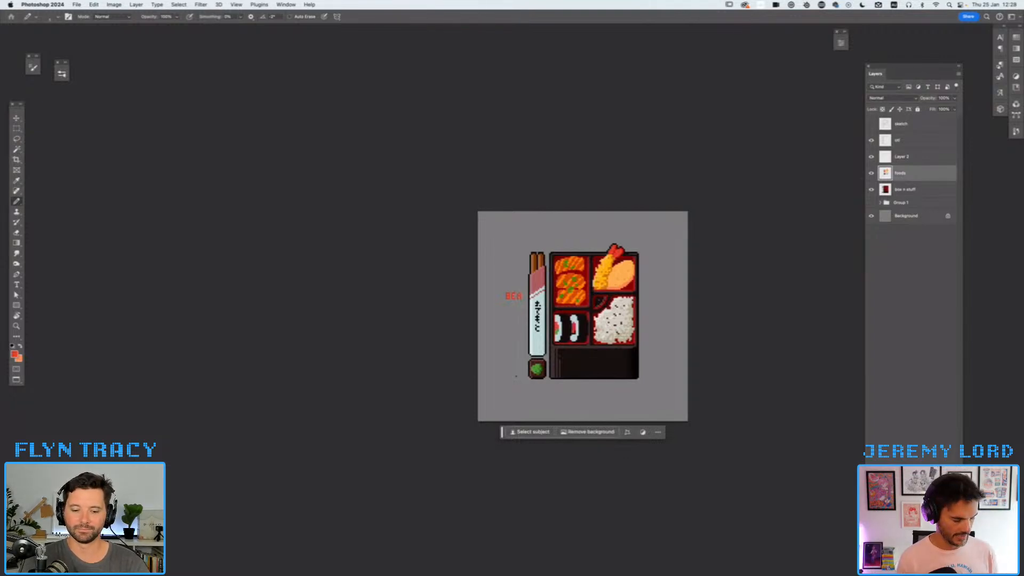
{"action": "scroll", "coordinate": [513, 315], "scroll_direction": "up", "scroll_amount": 10}
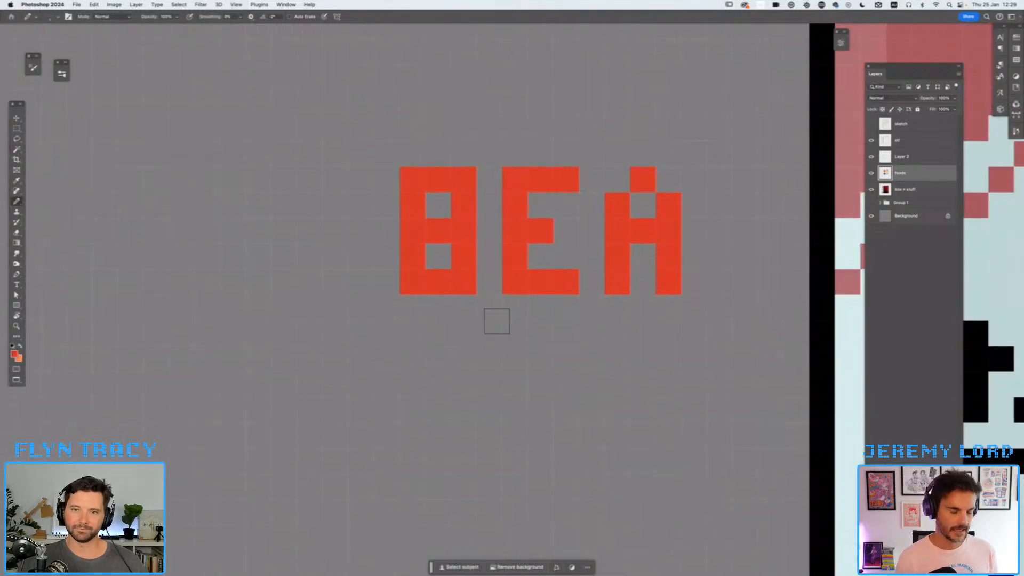
- Erase the red letters B, E and A from the empty canvas and clear the selection
{"action": "key", "text": "m"}
{"action": "mouse_move", "coordinate": [348, 115]}
{"action": "left_mouse_down"}
{"action": "mouse_move", "coordinate": [374, 167]}
{"action": "mouse_move", "coordinate": [733, 373]}
{"action": "left_mouse_up"}
{"action": "key", "text": "Delete"}
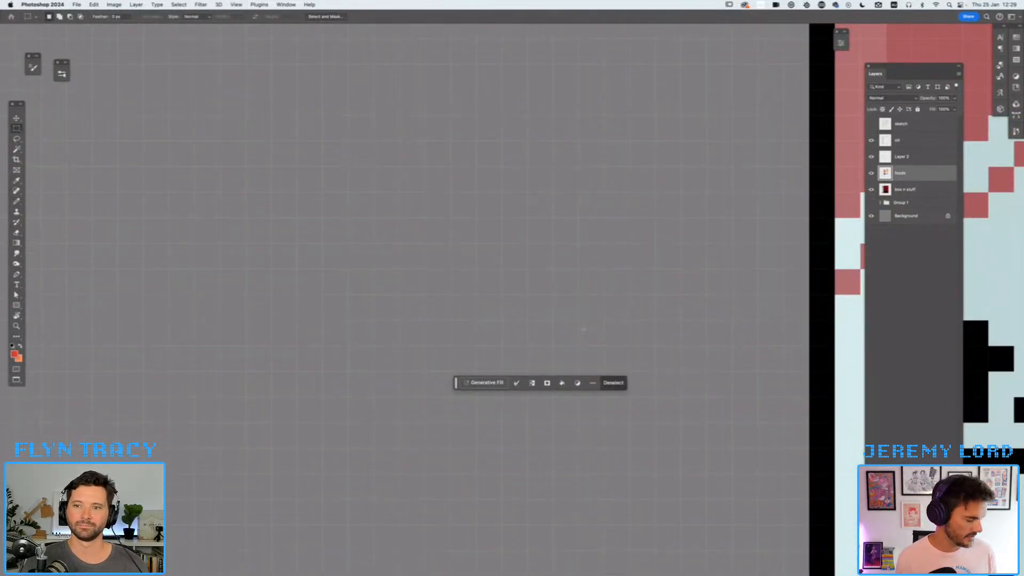
{"action": "key", "text": "super+d"}
- Pencil two stacked red outlined zero-like shapes with diagonal strokes inside on the empty canvas beside the chopsticks
{"action": "key", "text": "b"}
{"action": "scroll", "coordinate": [462, 329], "scroll_direction": "down", "scroll_amount": 3}
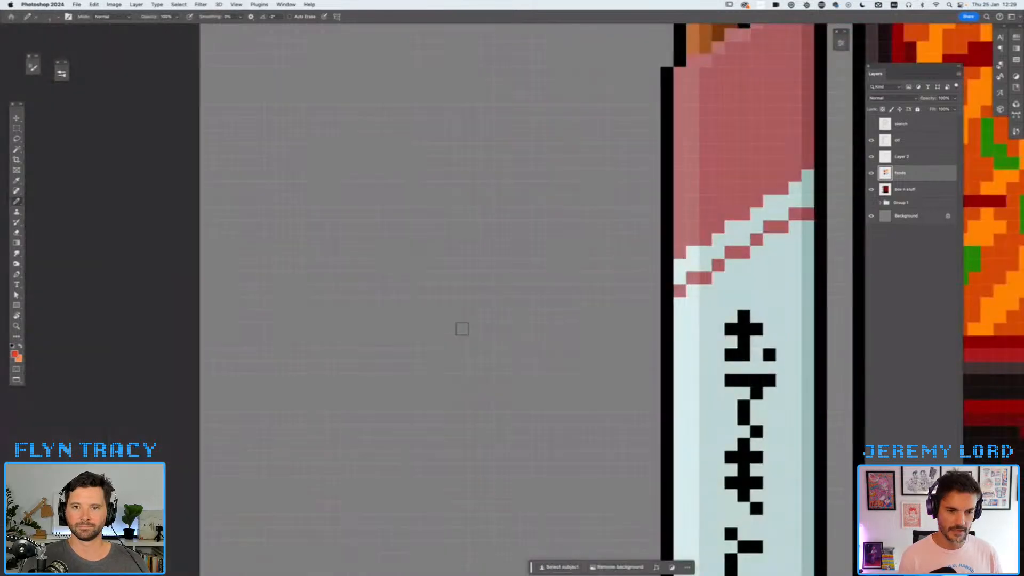
{"action": "left_click_drag", "start_coordinate": [322, 236], "coordinate": [322, 307]}
{"action": "left_click_drag", "start_coordinate": [321, 159], "coordinate": [322, 218]}
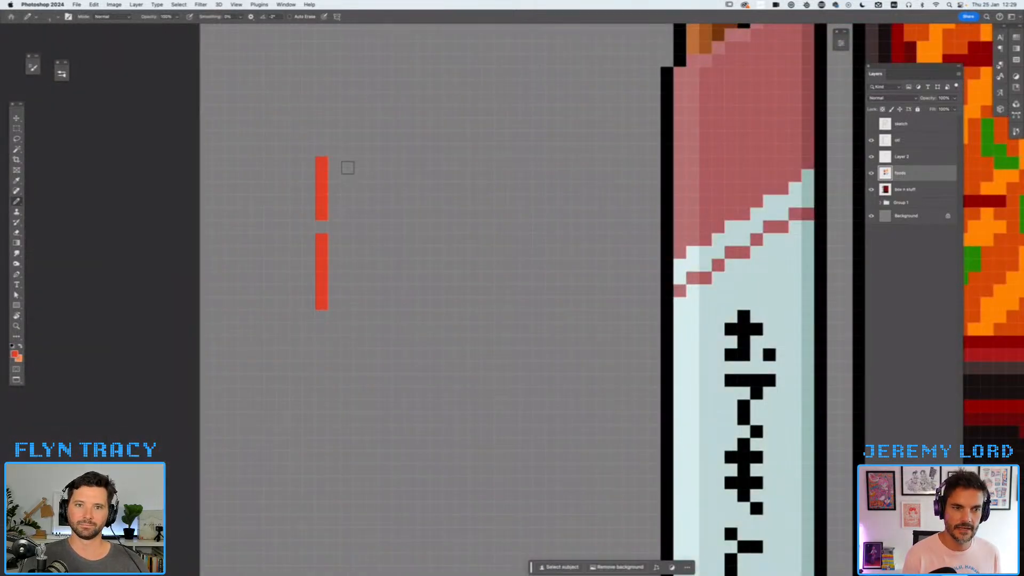
{"action": "mouse_move", "coordinate": [336, 150]}
{"action": "left_mouse_down"}
{"action": "mouse_move", "coordinate": [373, 151]}
{"action": "mouse_move", "coordinate": [342, 201]}
{"action": "left_mouse_up"}
{"action": "mouse_move", "coordinate": [383, 163]}
{"action": "left_mouse_down"}
{"action": "mouse_move", "coordinate": [383, 215]}
{"action": "mouse_move", "coordinate": [366, 240]}
{"action": "mouse_move", "coordinate": [346, 233]}
{"action": "mouse_move", "coordinate": [382, 247]}
{"action": "mouse_move", "coordinate": [386, 303]}
{"action": "left_mouse_up"}
{"action": "mouse_move", "coordinate": [372, 253]}
{"action": "left_mouse_down"}
{"action": "mouse_move", "coordinate": [334, 324]}
{"action": "mouse_move", "coordinate": [382, 321]}
{"action": "mouse_move", "coordinate": [382, 342]}
{"action": "mouse_move", "coordinate": [334, 319]}
{"action": "mouse_move", "coordinate": [385, 316]}
{"action": "left_mouse_up"}
{"action": "key", "text": "ctrl+z"}
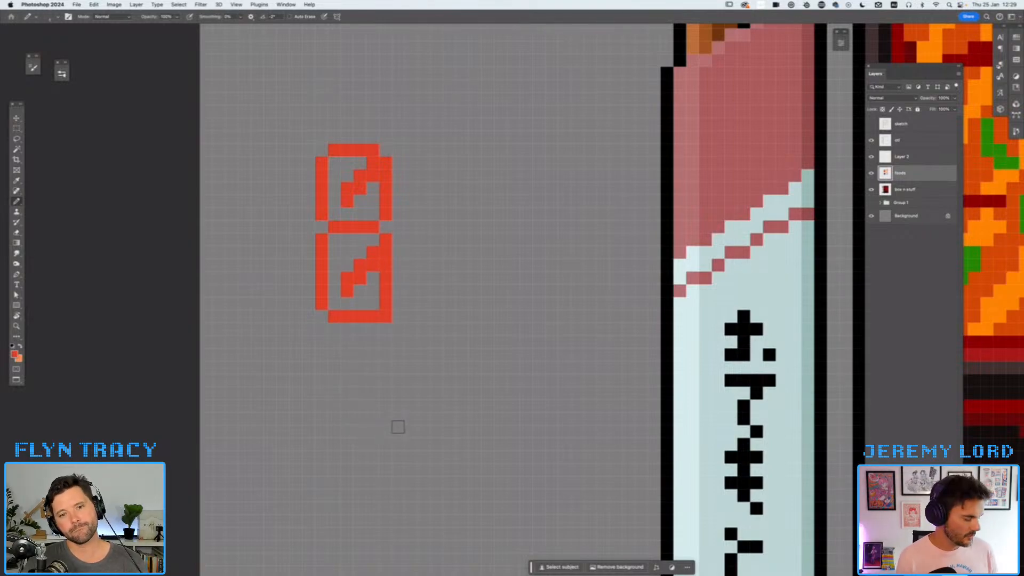
- Examine how the stacked red shapes read at full view compared with close up
{"action": "key", "text": "super+minus"}
{"action": "key", "text": "super+minus"}
{"action": "key", "text": "super+minus"}
{"action": "key", "text": "super+minus"}
{"action": "key", "text": "super+minus"}
{"action": "key", "text": "super+minus"}
{"action": "key", "text": "super+minus"}
{"action": "key", "text": "super+minus"}
{"action": "key", "text": "super+plus"}
{"action": "key", "text": "super+plus"}
{"action": "key", "text": "super+plus"}
{"action": "key", "text": "super+plus"}
{"action": "key", "text": "super+plus"}
{"action": "key", "text": "super+plus"}
{"action": "key", "text": "super+plus"}
{"action": "key", "text": "super+plus"}
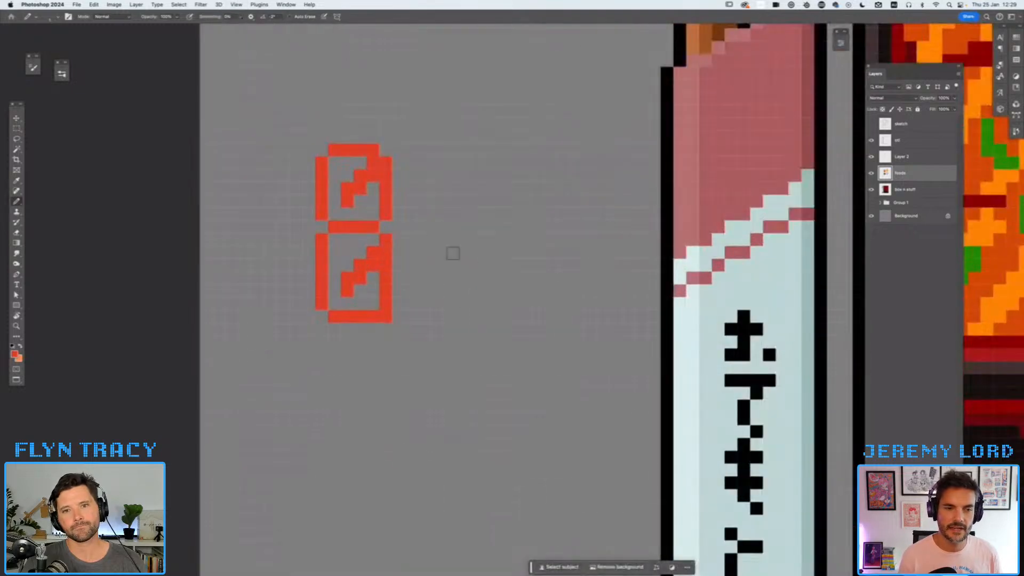
- Pencil a red C-shaped outline with a short diagonal stroke inside, beside the upper shape
{"action": "mouse_move", "coordinate": [409, 160]}
{"action": "left_mouse_down"}
{"action": "mouse_move", "coordinate": [408, 217]}
{"action": "mouse_move", "coordinate": [450, 226]}
{"action": "left_mouse_up"}
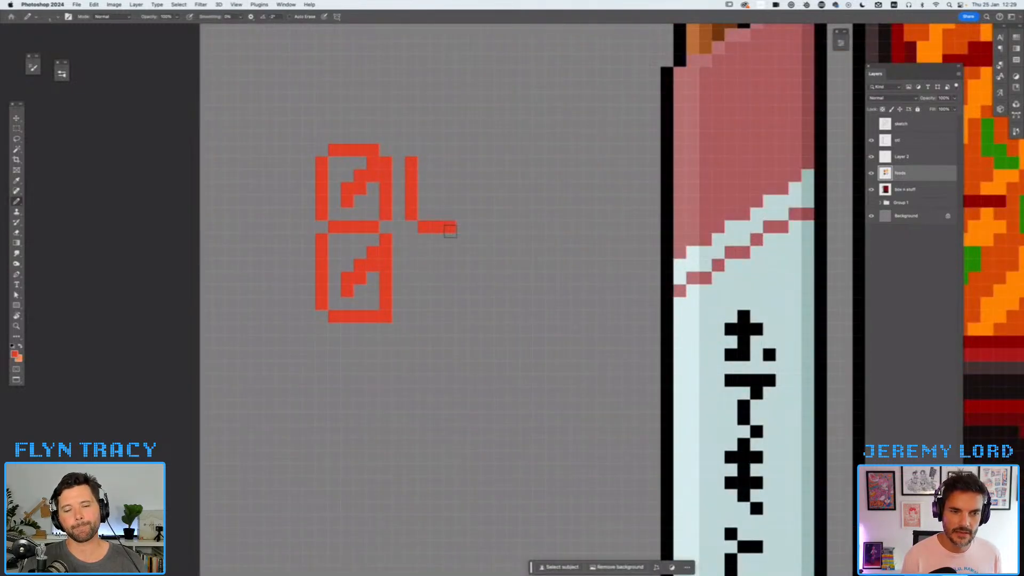
{"action": "mouse_move", "coordinate": [424, 151]}
{"action": "left_mouse_down"}
{"action": "mouse_move", "coordinate": [449, 152]}
{"action": "mouse_move", "coordinate": [469, 186]}
{"action": "mouse_move", "coordinate": [463, 217]}
{"action": "left_mouse_up"}
{"action": "key", "text": "super+z"}
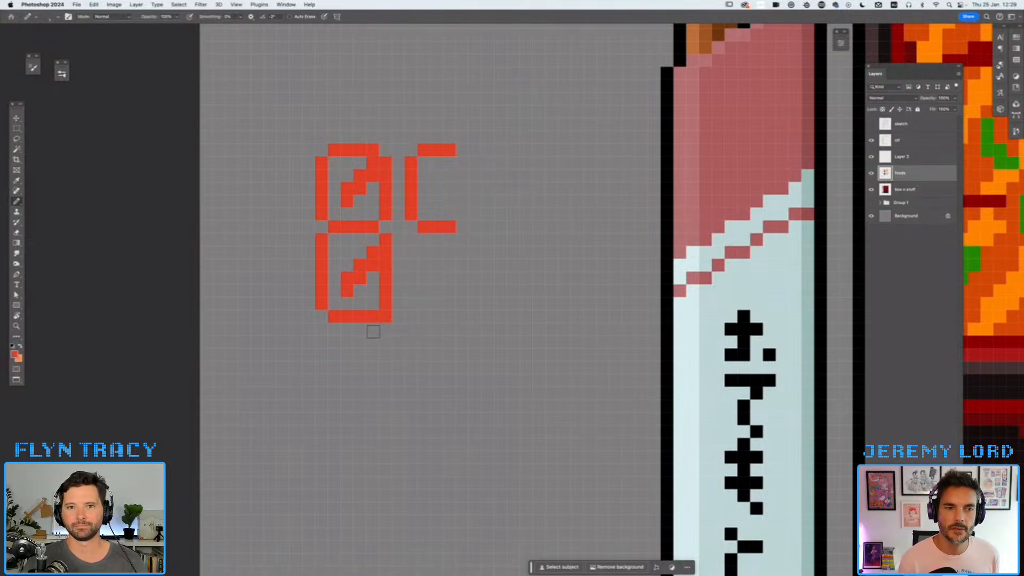
{"action": "left_click_drag", "start_coordinate": [453, 167], "coordinate": [425, 212]}
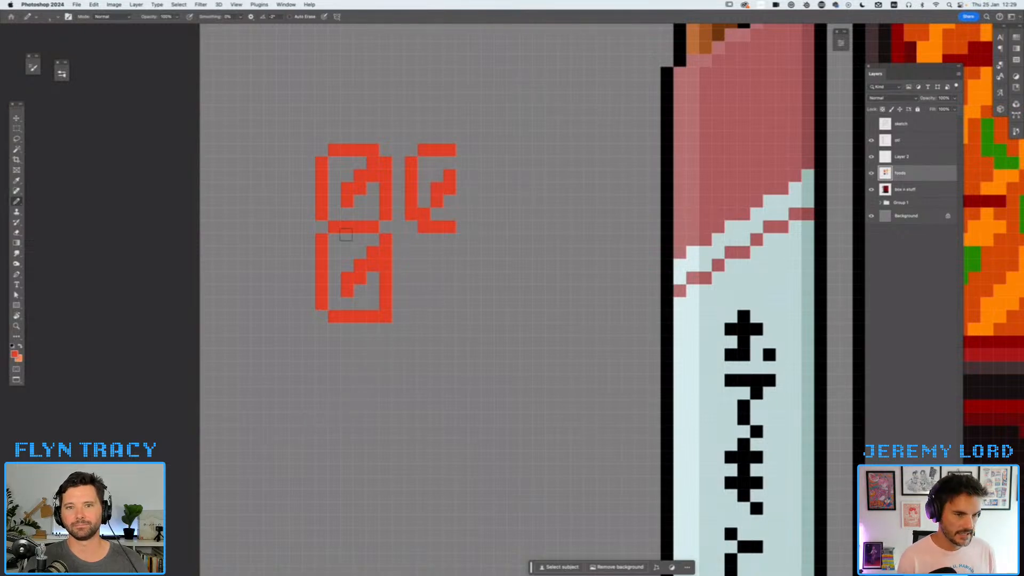
- Erase all the red test shapes from the canvas and clear the selection
{"action": "key", "text": "m"}
{"action": "left_click_drag", "start_coordinate": [277, 119], "coordinate": [512, 390]}
{"action": "key", "text": "BackSpace"}
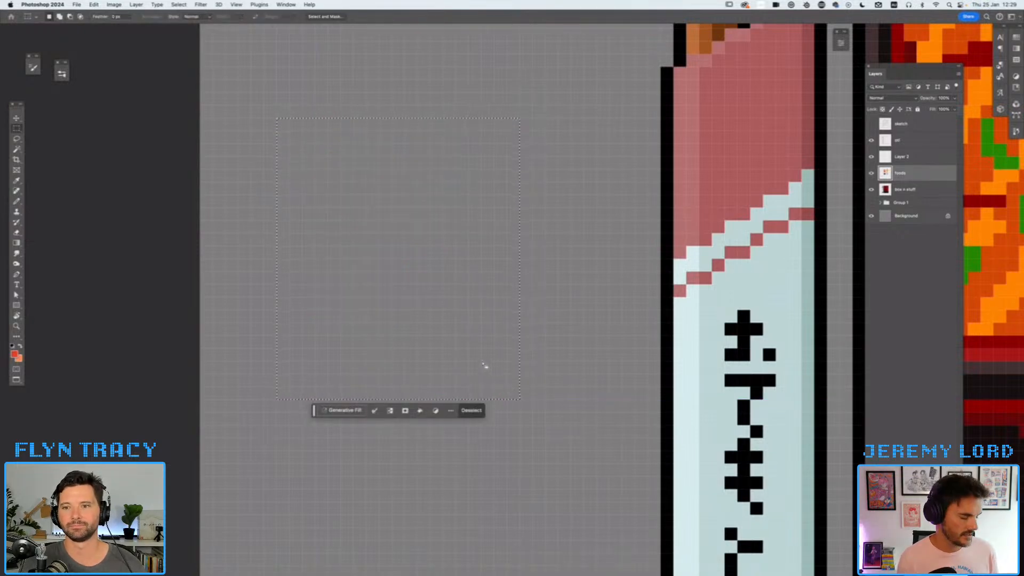
{"action": "key", "text": "super+d"}
- Show the whole illustration and turn off the pixel grid overlay
{"action": "key", "text": "super+0"}
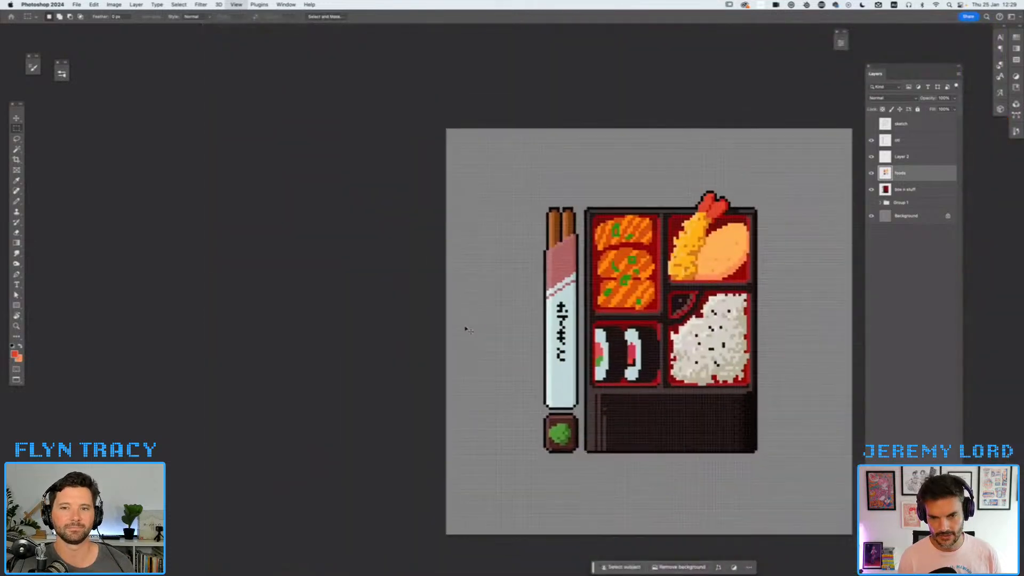
{"action": "left_click", "coordinate": [253, 5]}
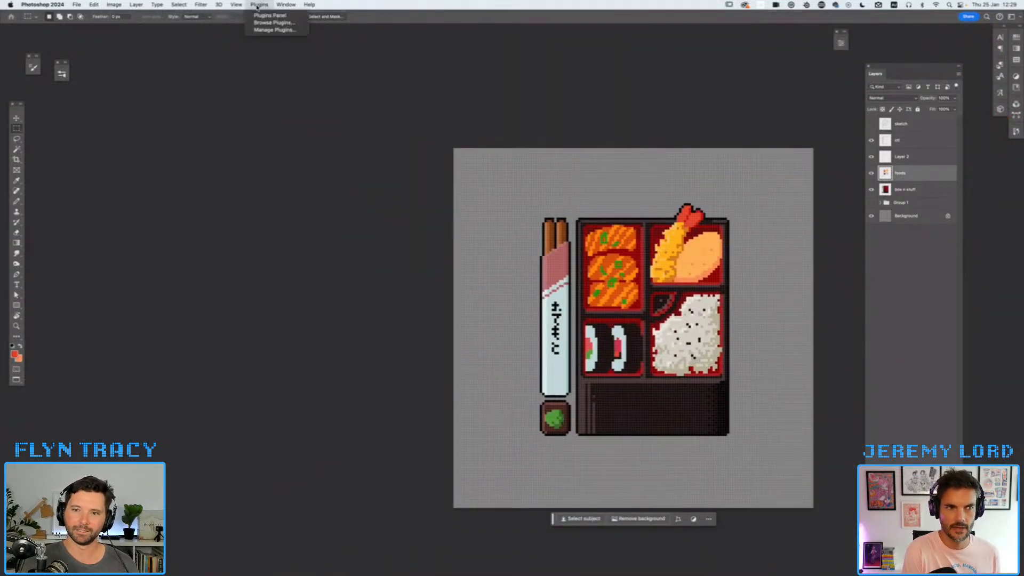
{"action": "mouse_move", "coordinate": [247, 166]}
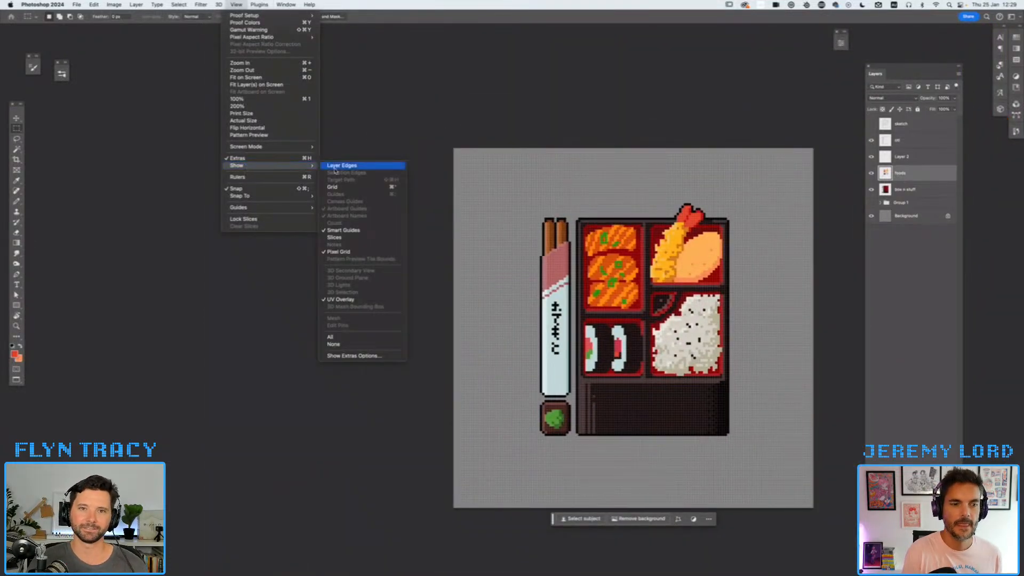
{"action": "left_click", "coordinate": [341, 252]}
- Sample the tempura prawn tail's red for the Pencil and try a salmon touch along the tail's edge
{"action": "key", "text": "super+plus"}
{"action": "key", "text": "super+plus"}
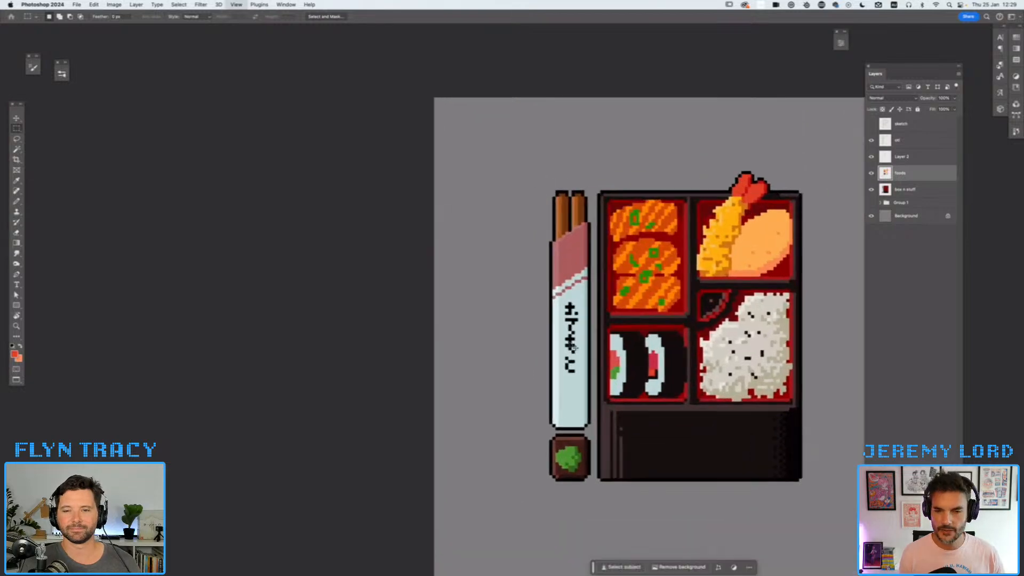
{"action": "left_click_drag", "start_coordinate": [720, 325], "coordinate": [398, 297]}
{"action": "left_click_drag", "start_coordinate": [466, 393], "coordinate": [429, 342]}
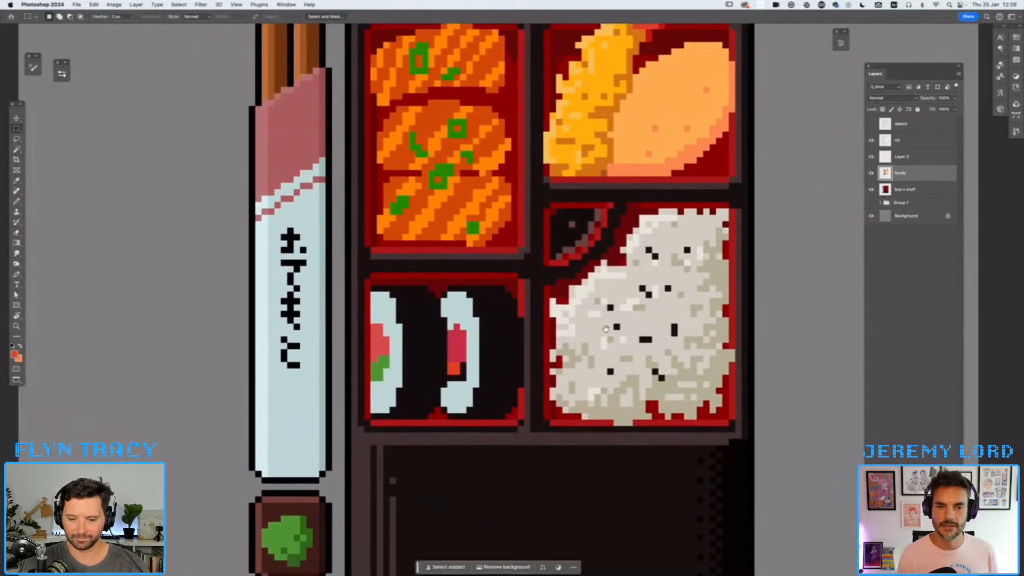
{"action": "left_click_drag", "start_coordinate": [584, 269], "coordinate": [569, 368]}
{"action": "key", "text": "b"}
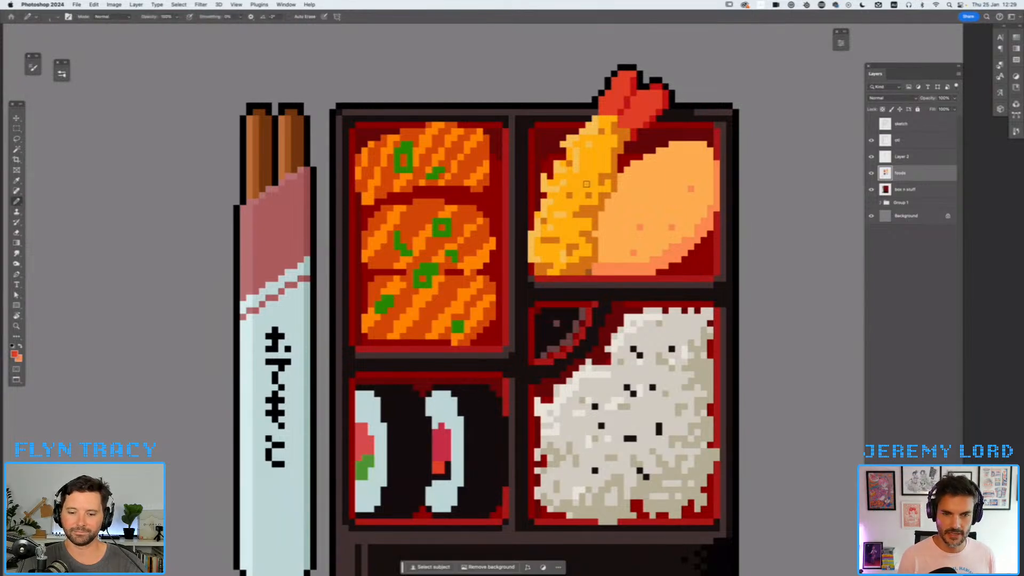
{"action": "left_click", "coordinate": [579, 158], "text": "alt"}
{"action": "left_click", "coordinate": [608, 107], "text": "alt"}
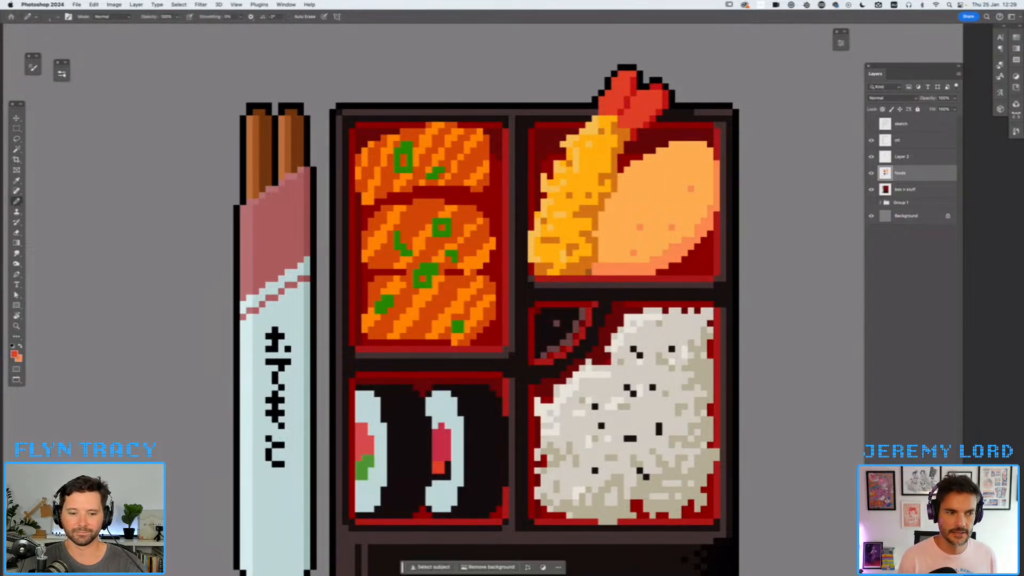
{"action": "left_click", "coordinate": [20, 346]}
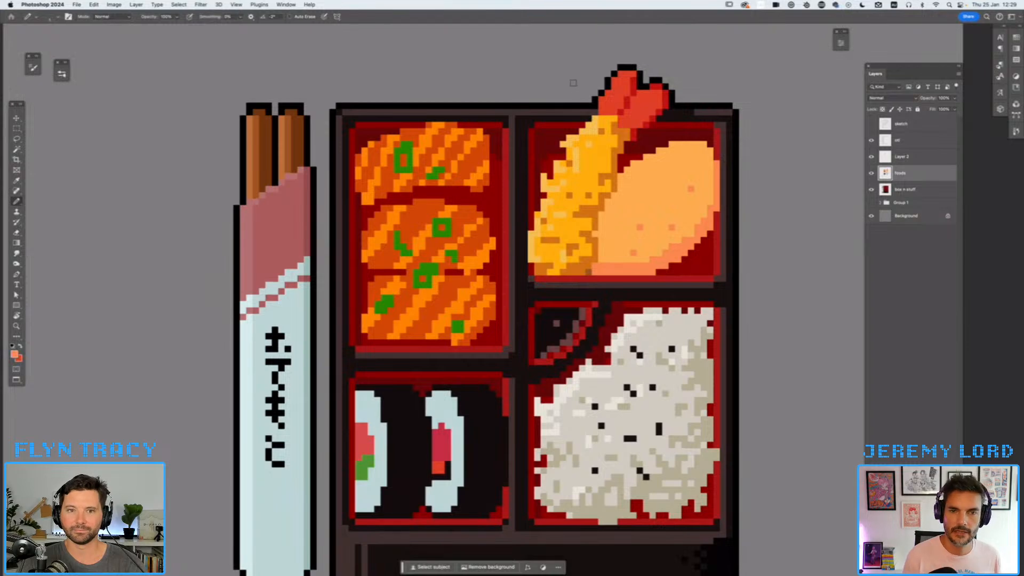
{"action": "left_click_drag", "start_coordinate": [601, 107], "coordinate": [602, 99]}
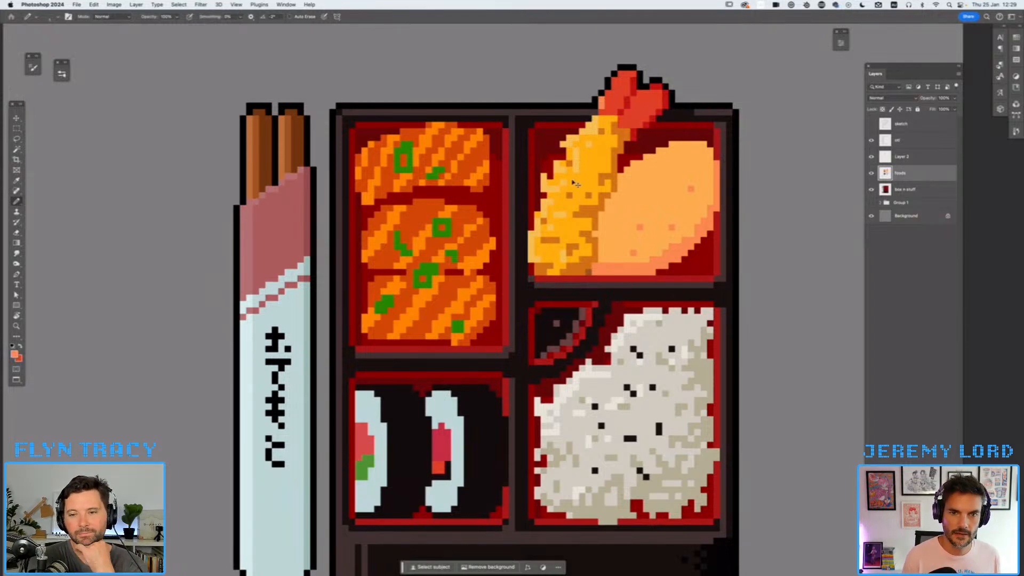
{"action": "key", "text": "x"}
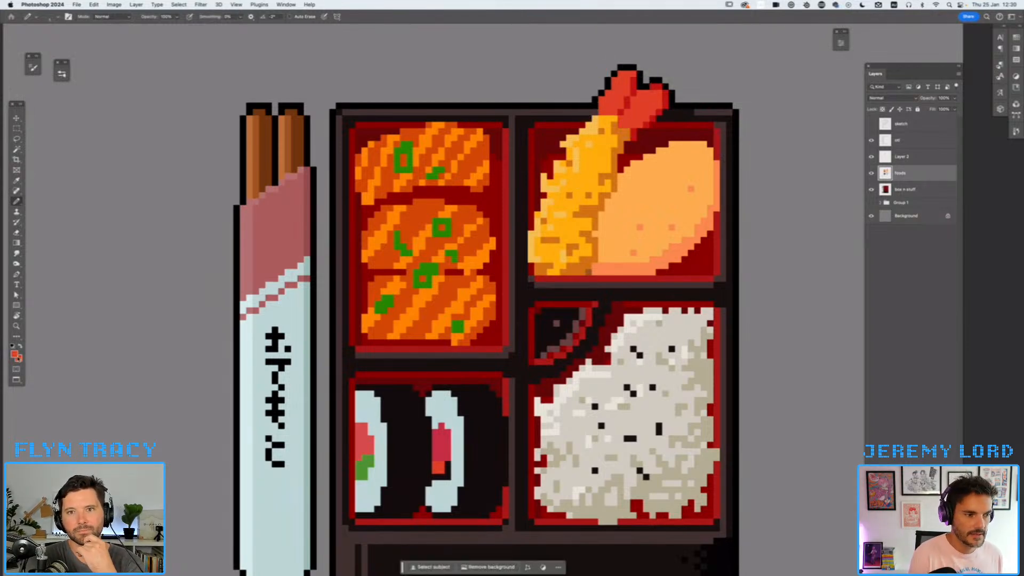
- Mix a lighter, less saturated red and pencil highlights on both lobes of the prawn tail
{"action": "left_click", "coordinate": [15, 356]}
{"action": "left_click", "coordinate": [696, 114]}
{"action": "left_click", "coordinate": [794, 104]}
{"action": "key", "text": "b"}
{"action": "left_click_drag", "start_coordinate": [615, 85], "coordinate": [626, 74]}
{"action": "left_click_drag", "start_coordinate": [626, 118], "coordinate": [647, 92]}
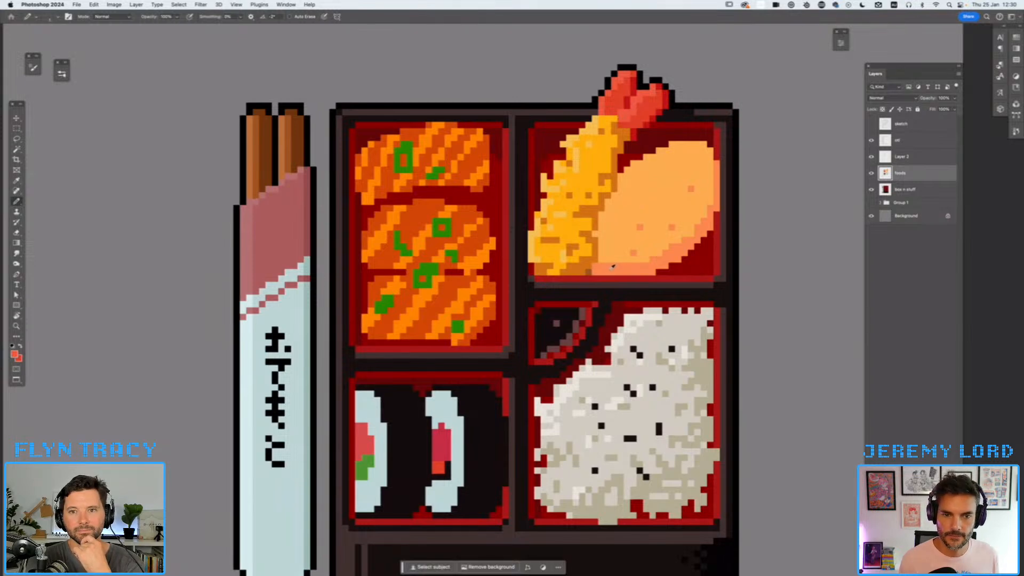
- Sample the light orange food beside the tempura and shift the Pencil colour to a darker reddish orange with hue 16°
{"action": "left_click", "coordinate": [609, 238], "text": "alt"}
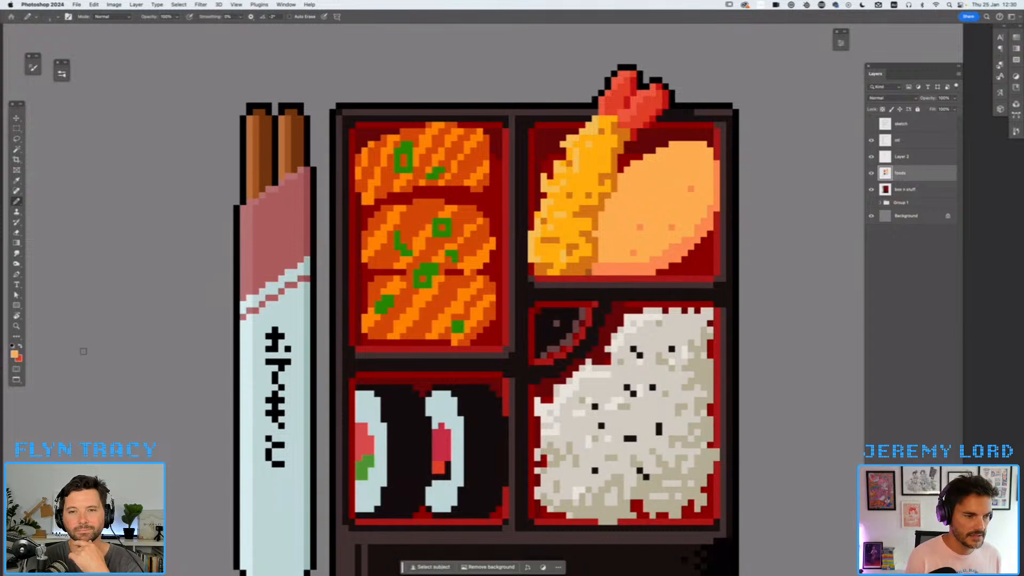
{"action": "left_click", "coordinate": [15, 355]}
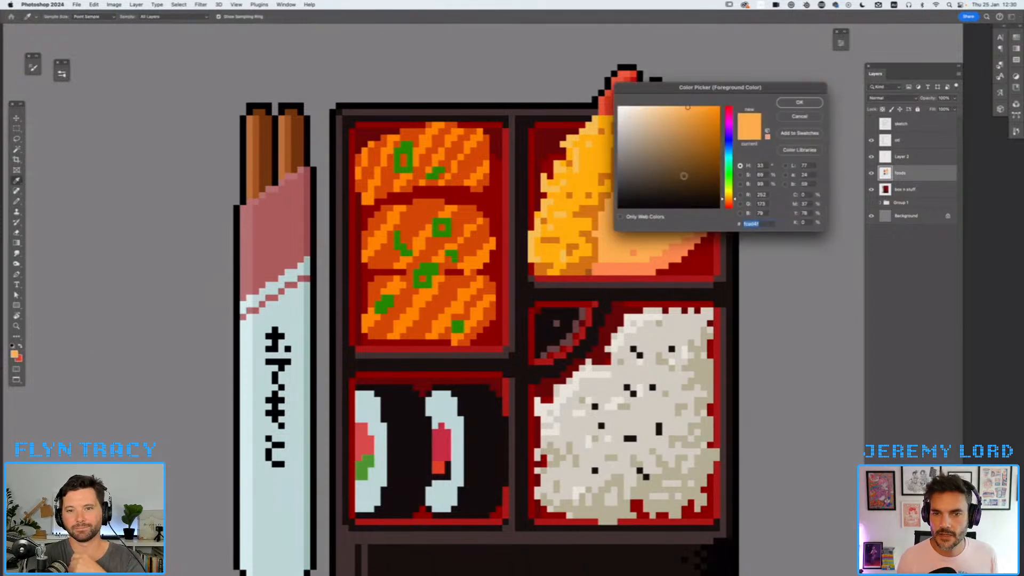
{"action": "left_click", "coordinate": [730, 205]}
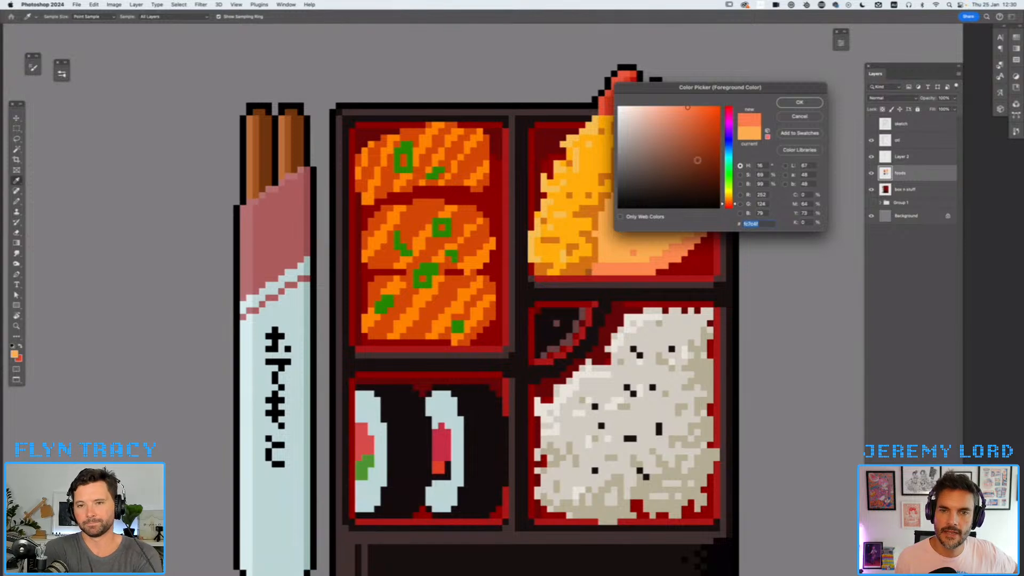
{"action": "left_click", "coordinate": [696, 136]}
{"action": "left_click_drag", "start_coordinate": [698, 131], "coordinate": [695, 121]}
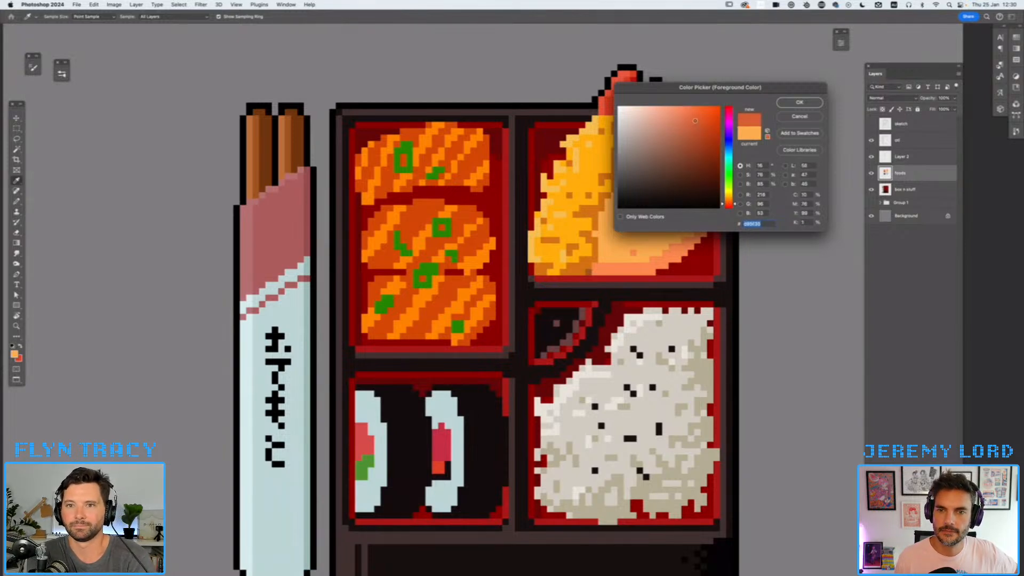
{"action": "left_click", "coordinate": [787, 102]}
{"action": "key", "text": "b"}
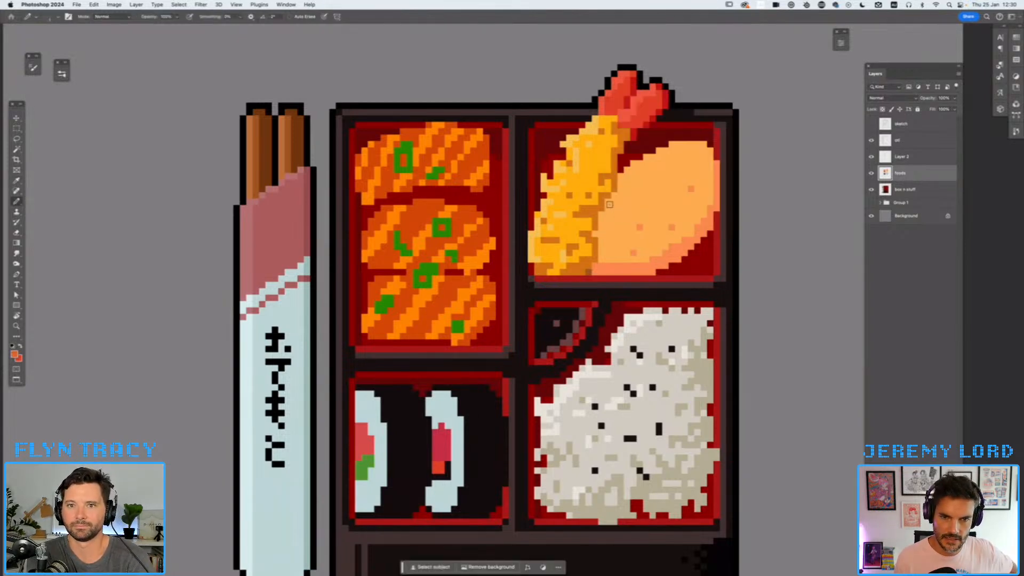
- Pencil a reddish-orange shadow on the light orange food along the tempura's edge and check it at full view
{"action": "mouse_move", "coordinate": [608, 202]}
{"action": "left_mouse_down"}
{"action": "mouse_move", "coordinate": [598, 234]}
{"action": "mouse_move", "coordinate": [608, 257]}
{"action": "left_mouse_up"}
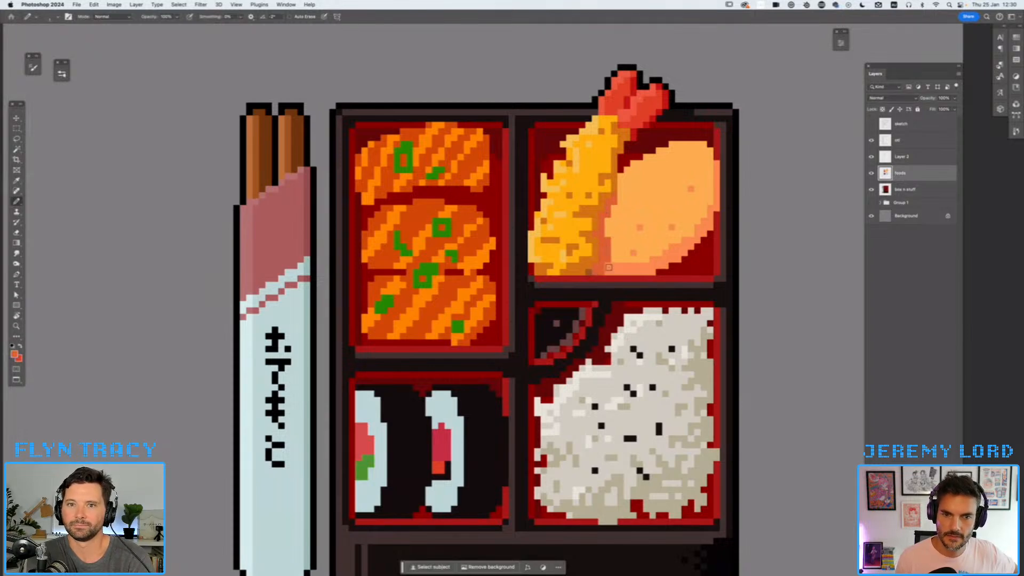
{"action": "mouse_move", "coordinate": [607, 234]}
{"action": "left_mouse_down"}
{"action": "mouse_move", "coordinate": [619, 182]}
{"action": "mouse_move", "coordinate": [615, 267]}
{"action": "mouse_move", "coordinate": [598, 276]}
{"action": "left_mouse_up"}
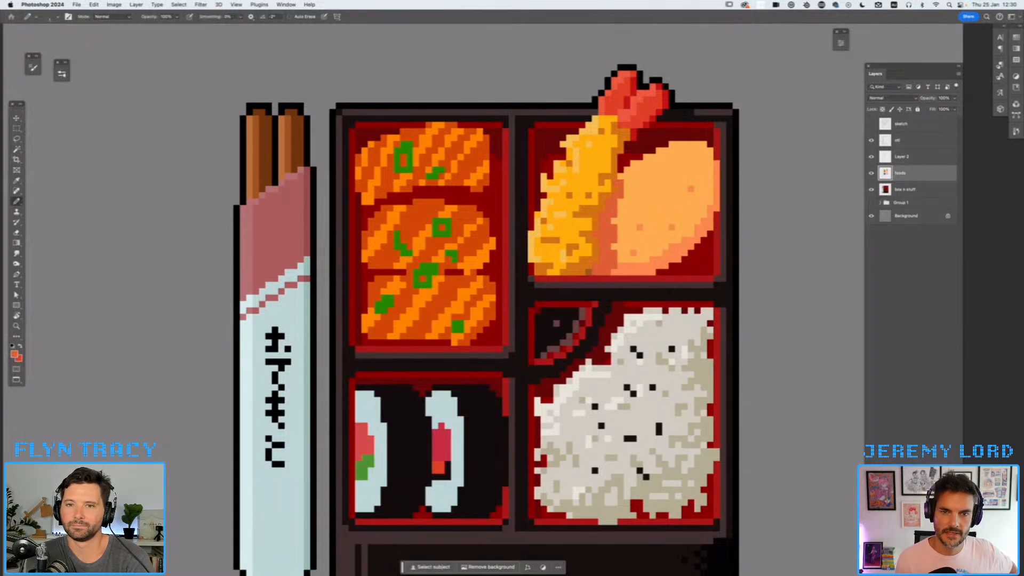
{"action": "key", "text": "super+minus"}
{"action": "key", "text": "super+minus"}
{"action": "key", "text": "super+minus"}
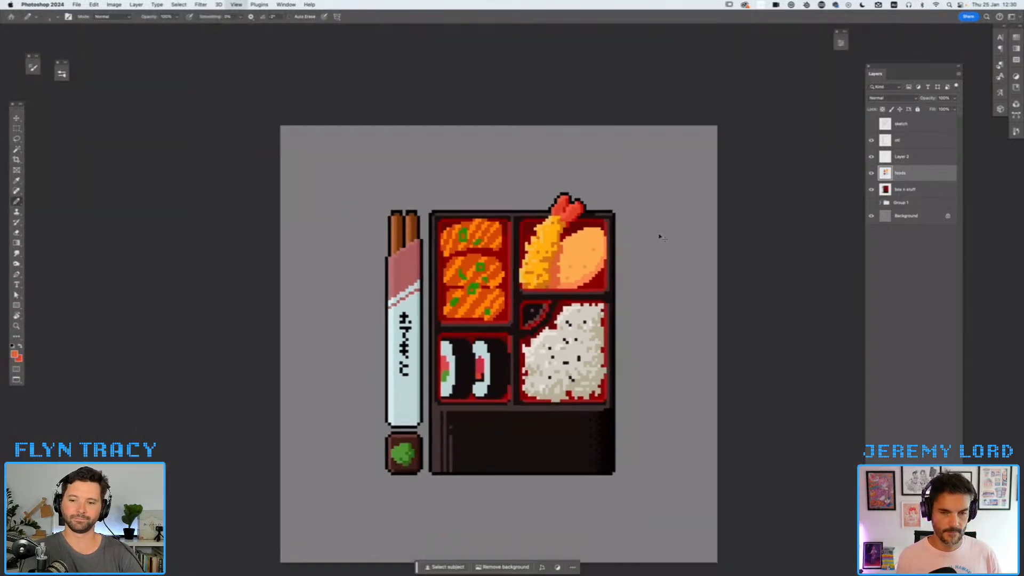
{"action": "key", "text": "super+plus"}
{"action": "key", "text": "super+plus"}
{"action": "key", "text": "super+plus"}
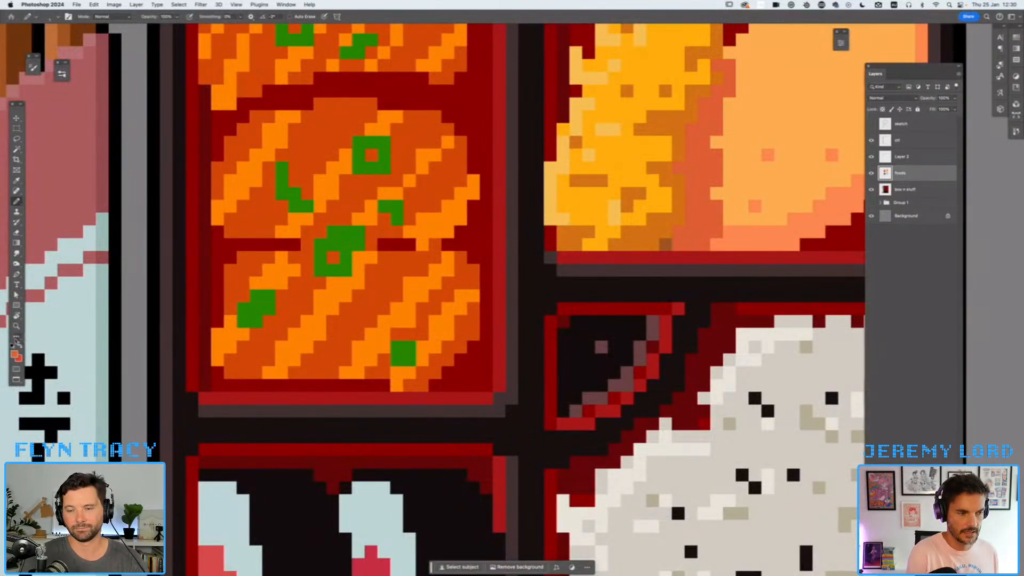
- Examine the shadow's colour and how it separates the tempura from the light orange food at full view and close up
{"action": "left_click", "coordinate": [15, 354]}
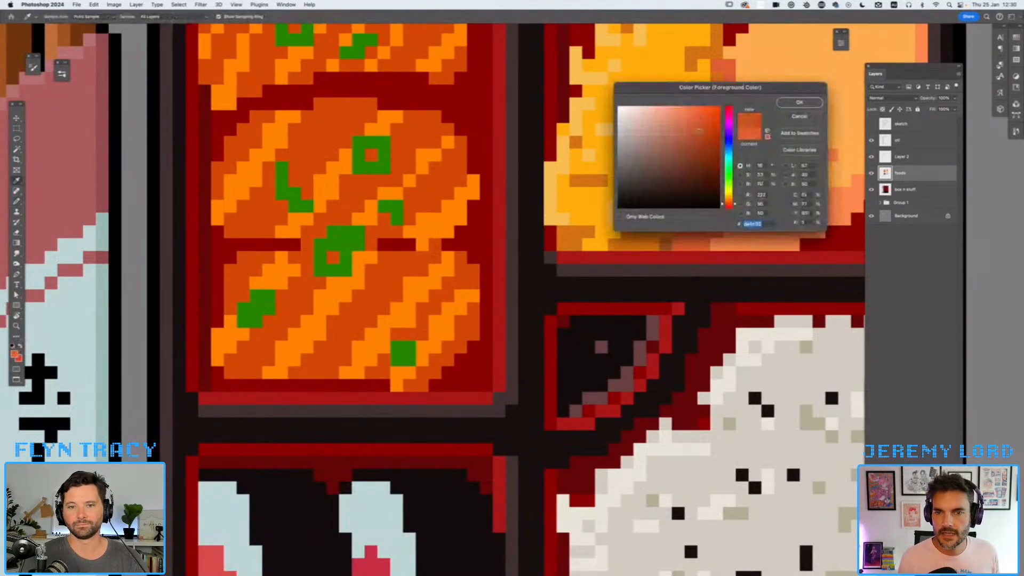
{"action": "left_click", "coordinate": [800, 102]}
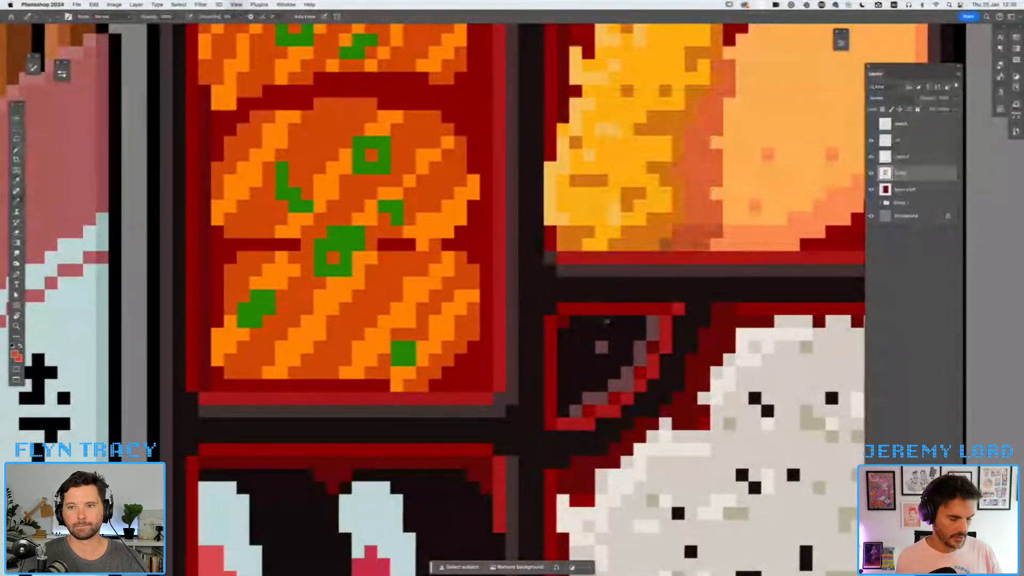
{"action": "key", "text": "super+minus"}
{"action": "key", "text": "super+minus"}
{"action": "key", "text": "super+minus"}
{"action": "key", "text": "super+minus"}
{"action": "key", "text": "super+minus"}
{"action": "key", "text": "super+minus"}
{"action": "key", "text": "super+minus"}
{"action": "key", "text": "super+plus"}
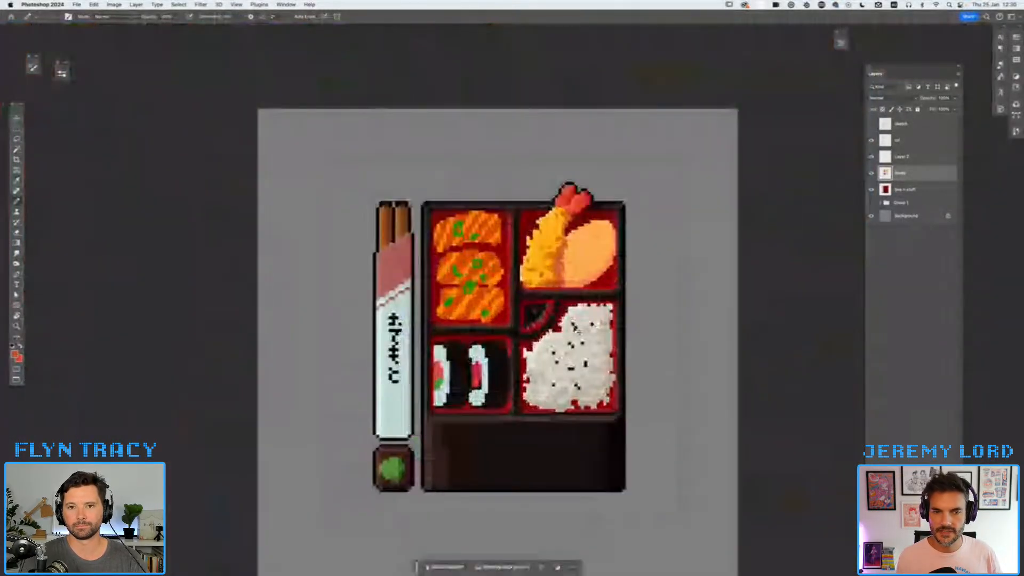
{"action": "key", "text": "super+plus"}
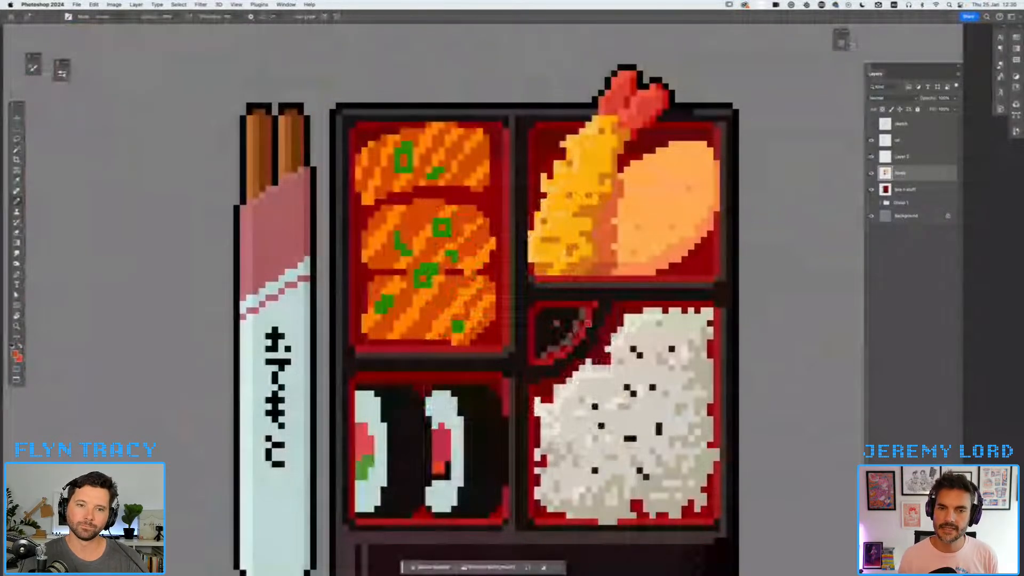
{"action": "key", "text": "super+plus"}
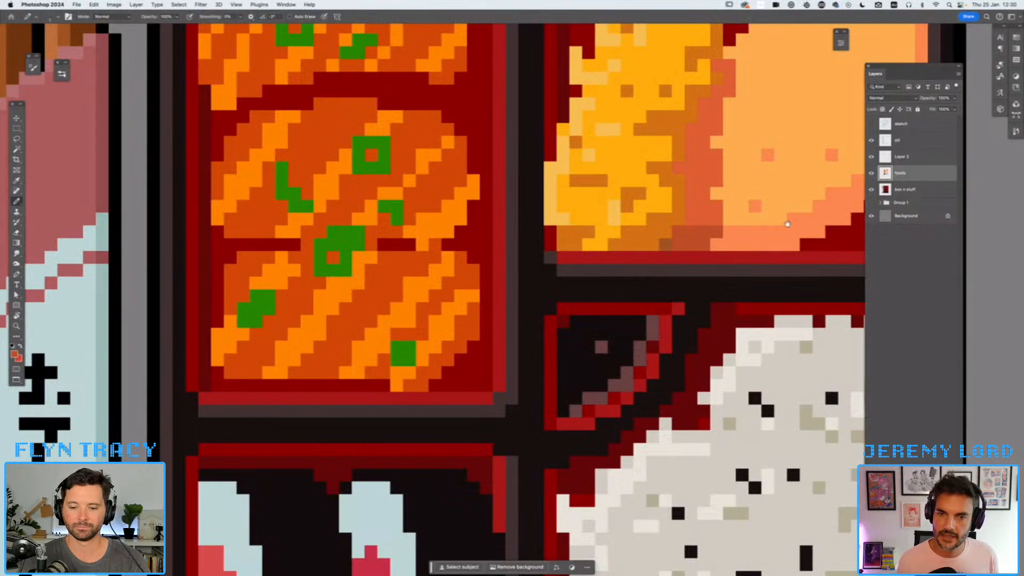
{"action": "left_click_drag", "start_coordinate": [785, 223], "coordinate": [632, 272]}
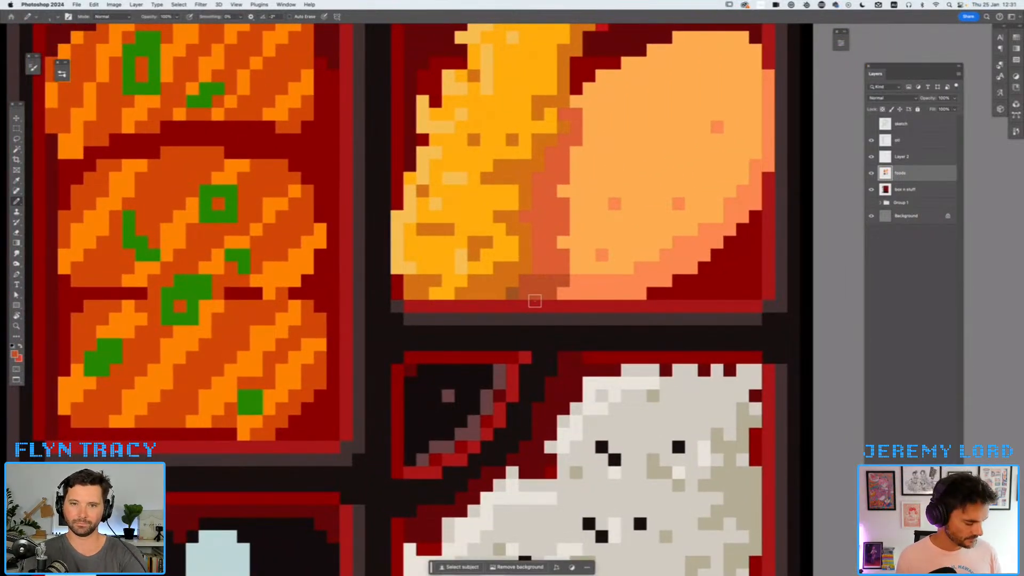
- Select the reddish-orange shadow between the tempura and the light orange food, raise its lightness to +14 with Hue/Saturation, and deselect
{"action": "key", "text": "super+minus"}
{"action": "key", "text": "super+minus"}
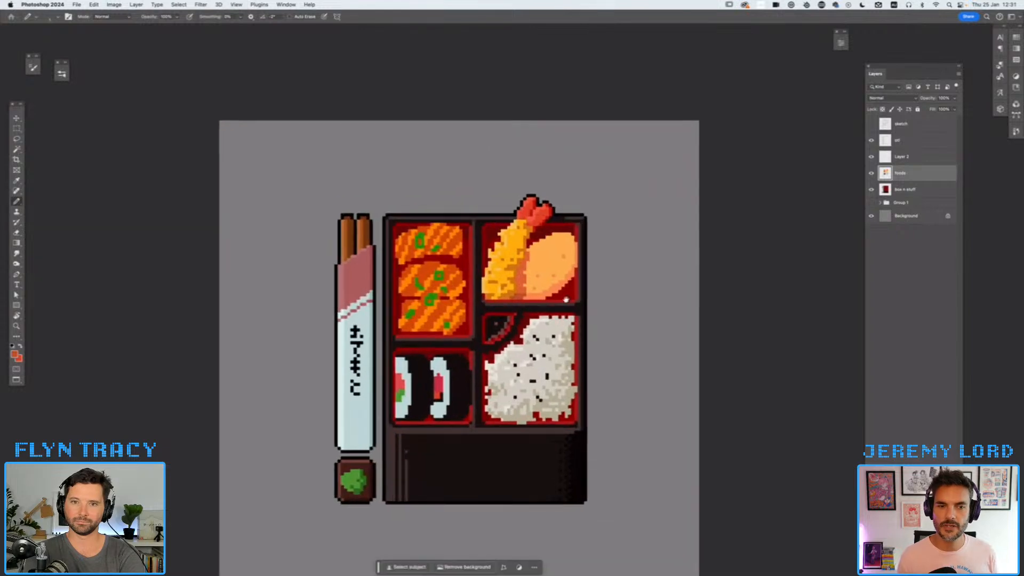
{"action": "key", "text": "super+plus"}
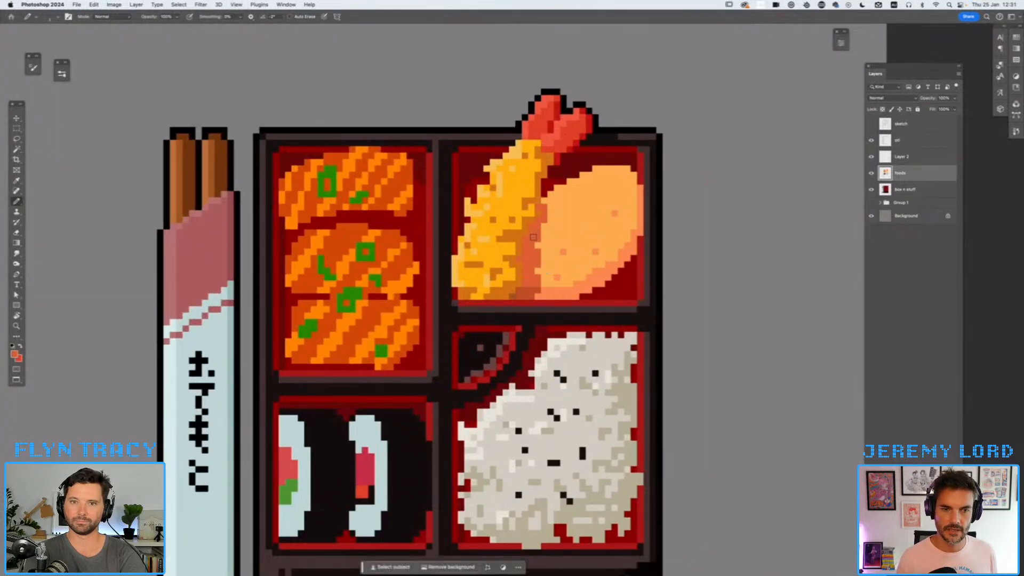
{"action": "key", "text": "w"}
{"action": "left_click", "coordinate": [529, 282]}
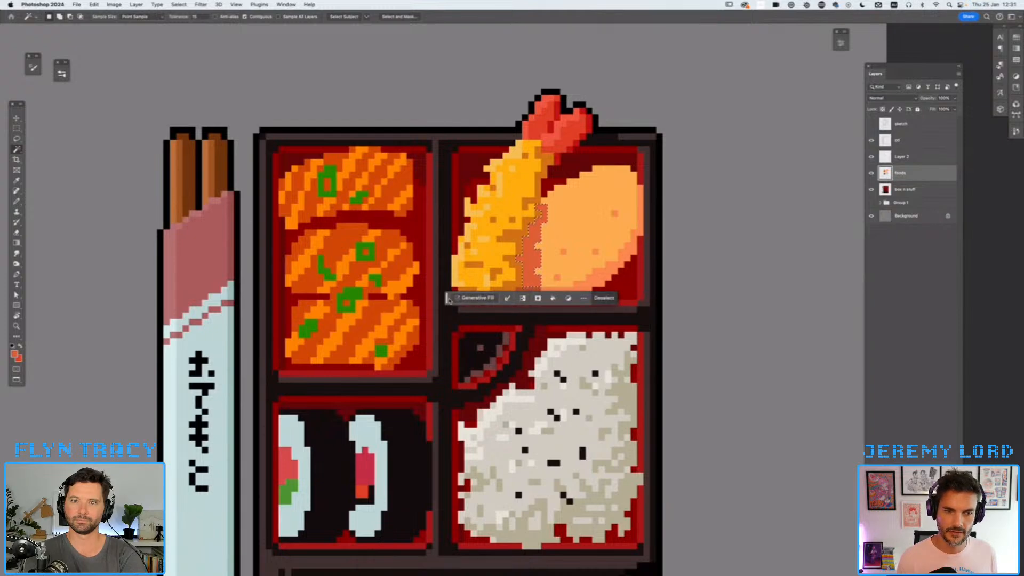
{"action": "left_click_drag", "start_coordinate": [447, 300], "coordinate": [444, 350]}
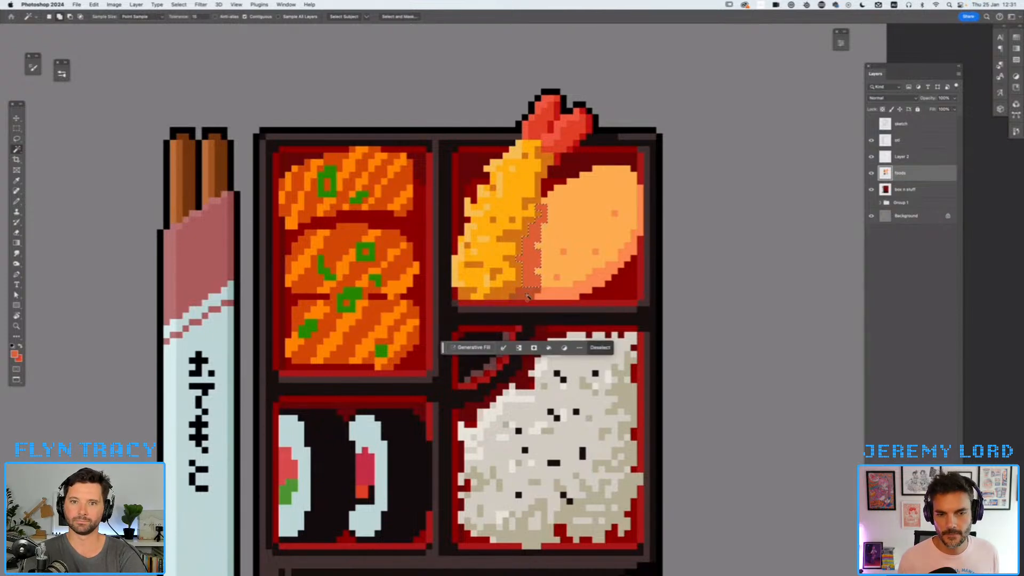
{"action": "key", "text": "super+u"}
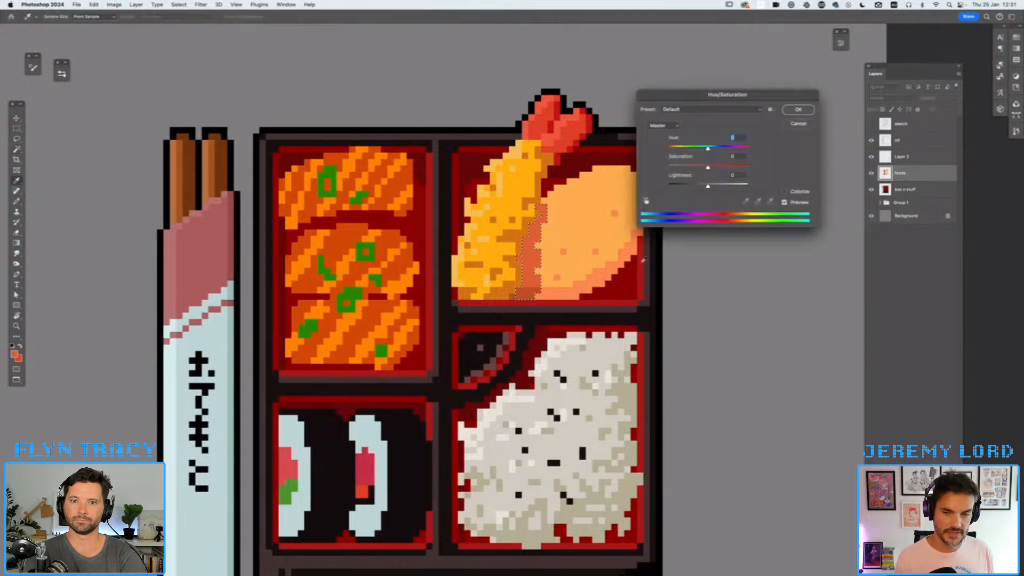
{"action": "left_click_drag", "start_coordinate": [707, 186], "coordinate": [716, 187]}
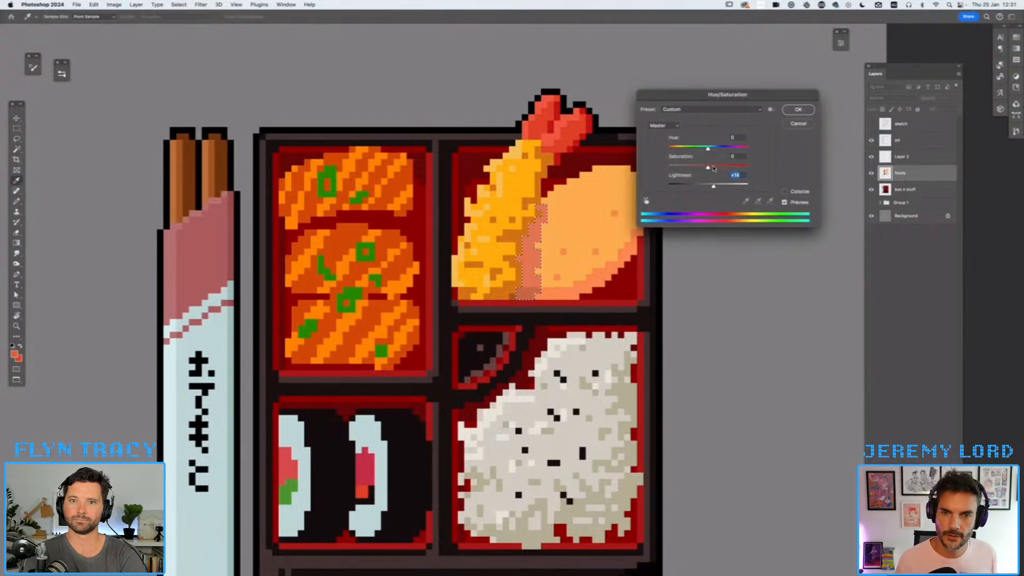
{"action": "left_click", "coordinate": [795, 110]}
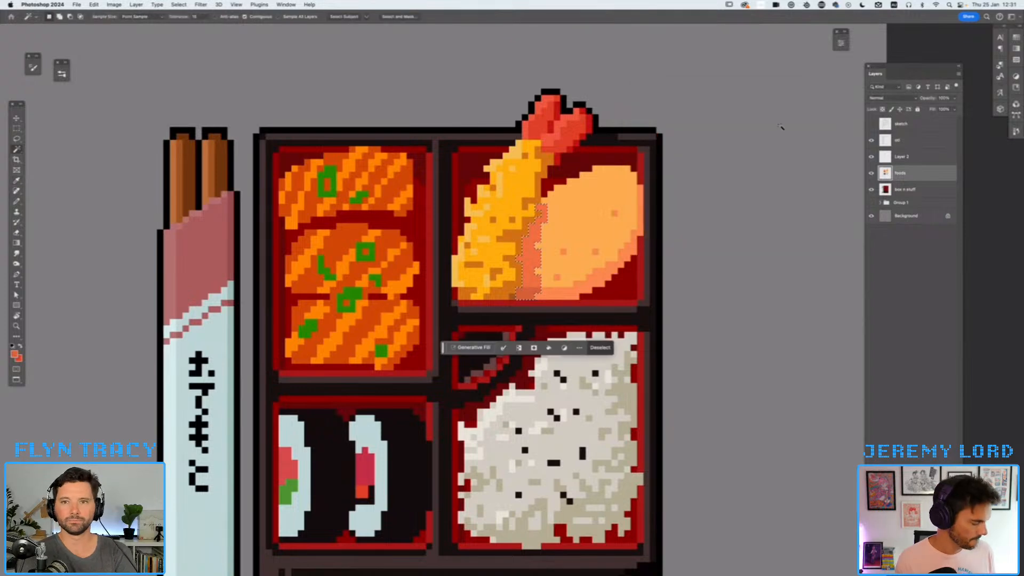
{"action": "key", "text": "super+d"}
{"action": "key", "text": "super+minus"}
{"action": "key", "text": "super+minus"}
{"action": "key", "text": "super+minus"}
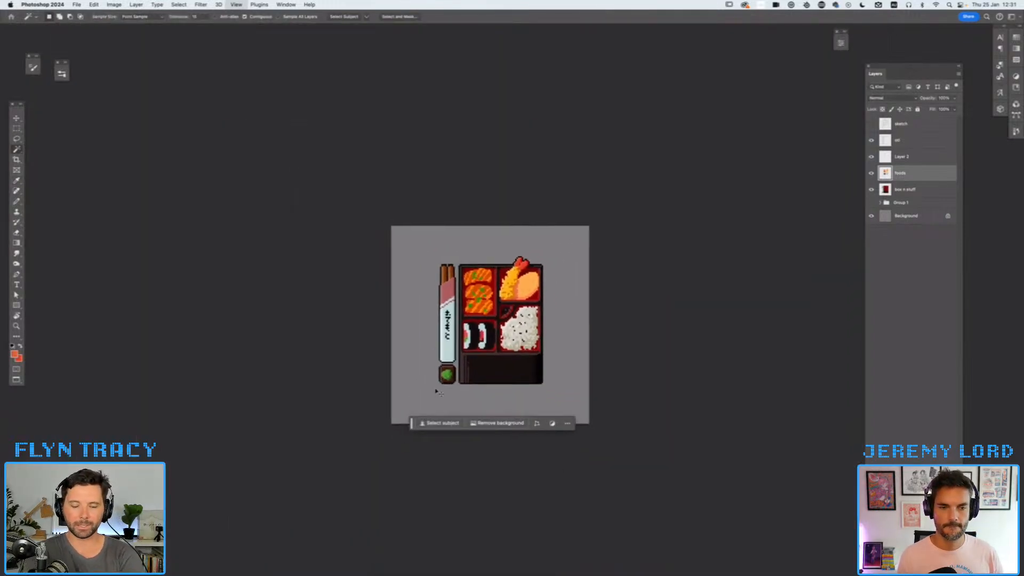
- Sample the main off-white of the rice mound and fill the pale blue rice of both sushi rolls with it
{"action": "key", "text": "super+plus"}
{"action": "key", "text": "super+plus"}
{"action": "key", "text": "super+plus"}
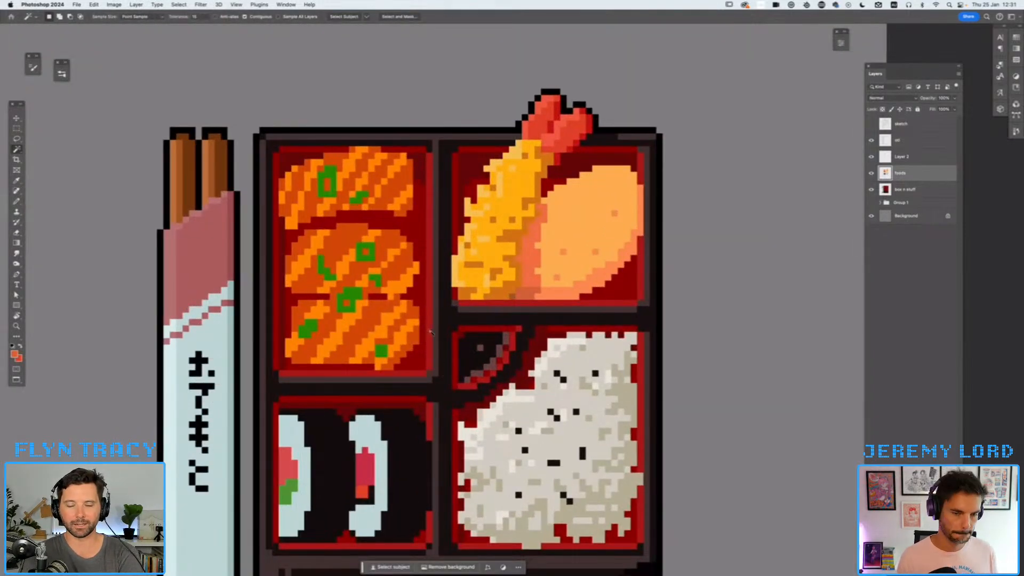
{"action": "left_click_drag", "start_coordinate": [430, 384], "coordinate": [579, 328]}
{"action": "key", "text": "i"}
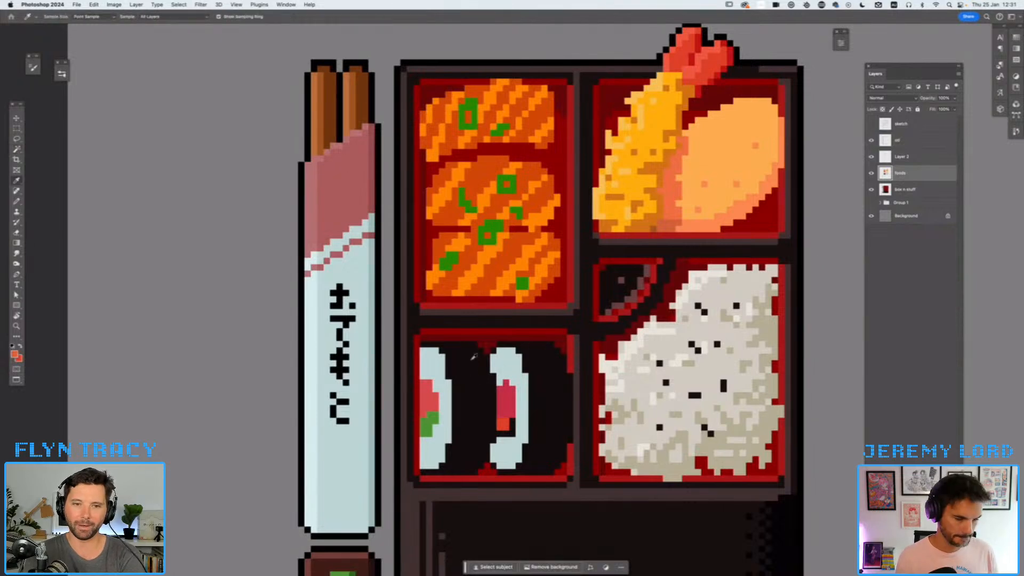
{"action": "left_click", "coordinate": [700, 370]}
{"action": "key", "text": "w"}
{"action": "left_click", "coordinate": [498, 362]}
{"action": "left_click", "coordinate": [433, 365], "text": "shift"}
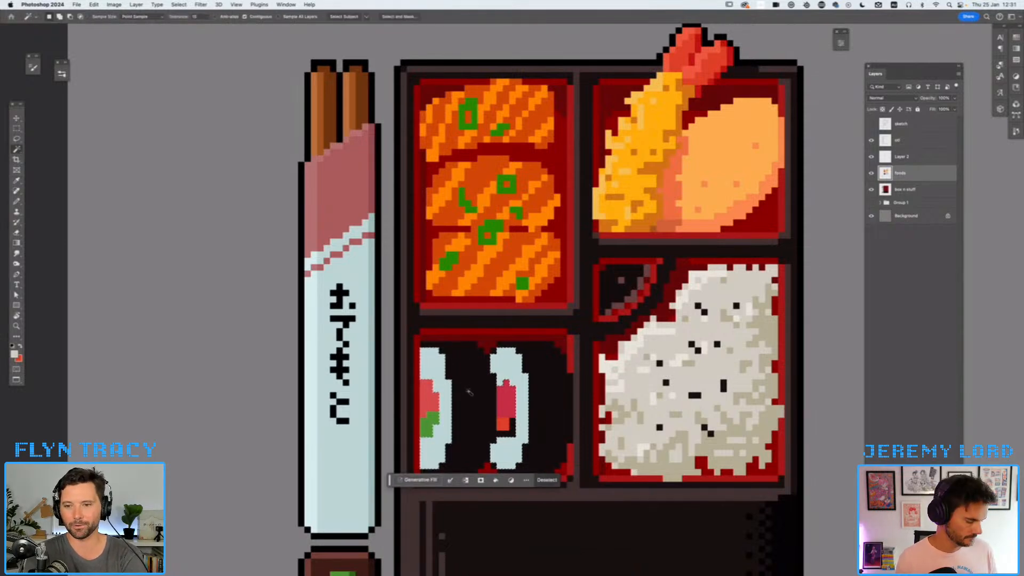
{"action": "key", "text": "alt+BackSpace"}
{"action": "key", "text": "super+d"}
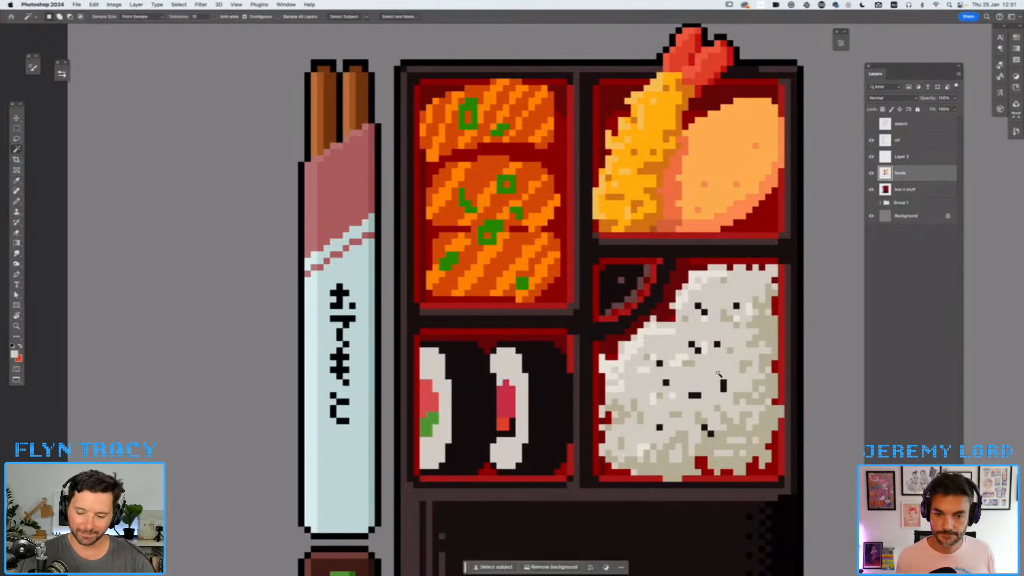
- Sample the rice mound's beige shadow colour and pencil shading along the left edges of both sushi rolls' rice
{"action": "key", "text": "b"}
{"action": "left_click", "coordinate": [690, 366], "text": "alt"}
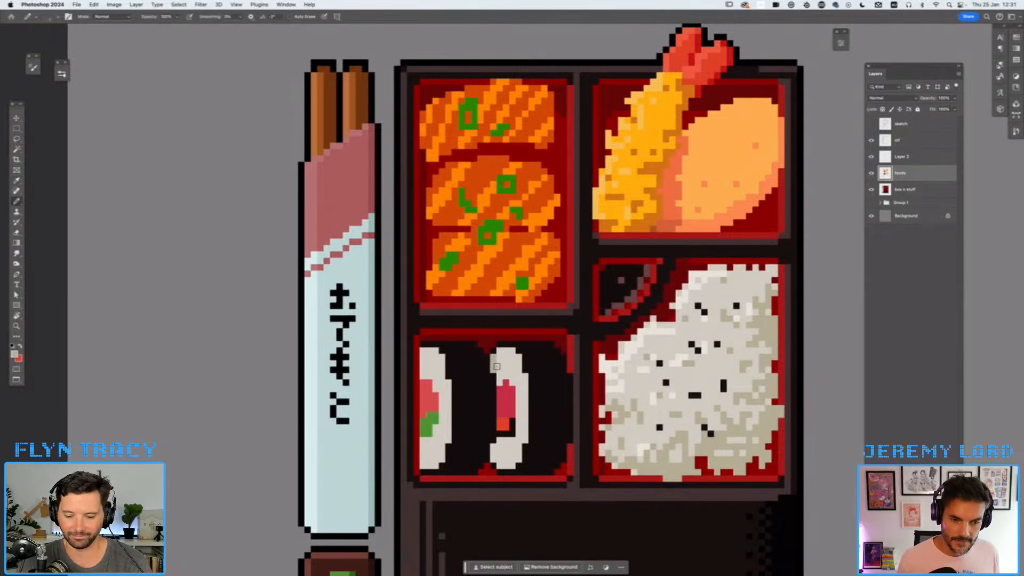
{"action": "left_click_drag", "start_coordinate": [422, 352], "coordinate": [423, 376]}
{"action": "left_click_drag", "start_coordinate": [422, 439], "coordinate": [422, 462]}
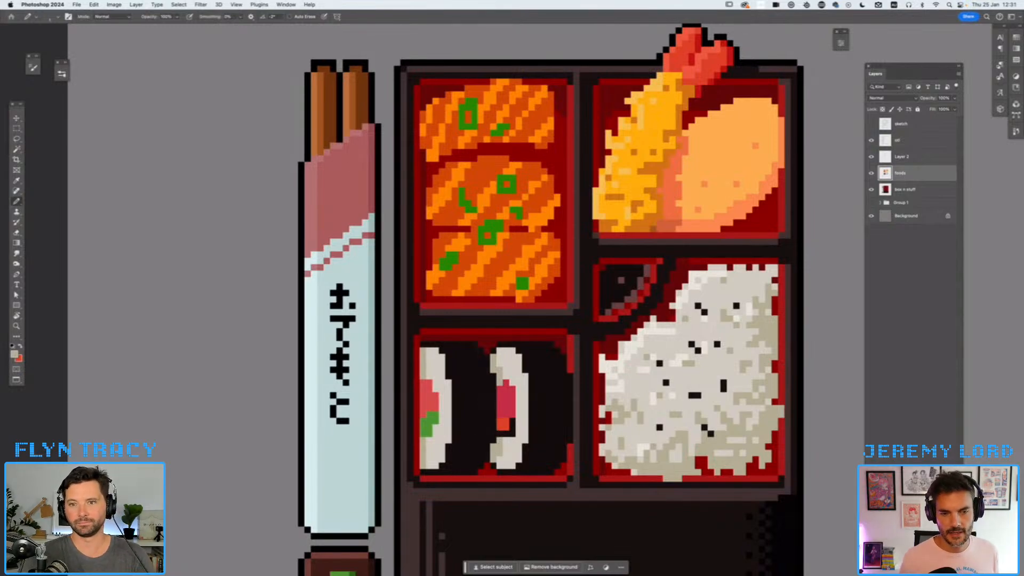
- Mix a darker, more saturated shade of the left roll's red filling and pencil a shadow down its left edge
{"action": "key", "text": "super+equal"}
{"action": "scroll", "coordinate": [520, 364], "scroll_direction": "down", "scroll_amount": 5}
{"action": "scroll", "coordinate": [597, 255], "scroll_direction": "left", "scroll_amount": 3}
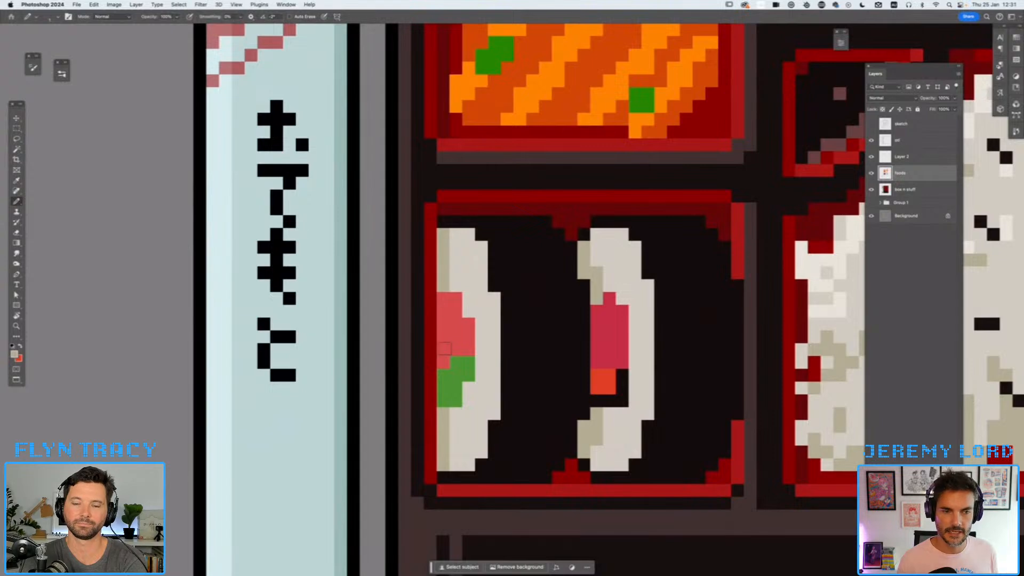
{"action": "left_click", "coordinate": [451, 318], "text": "alt"}
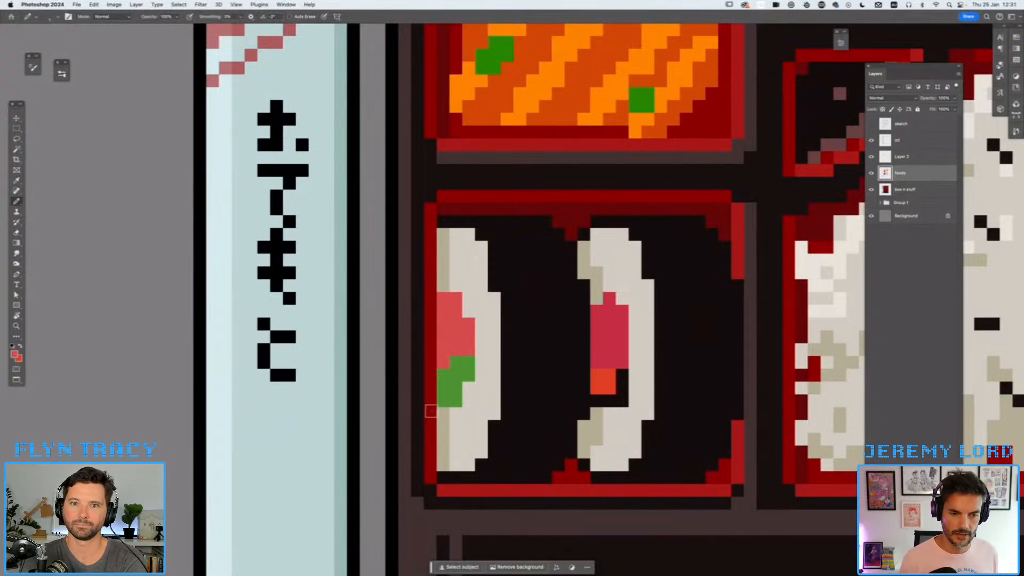
{"action": "left_click", "coordinate": [15, 354]}
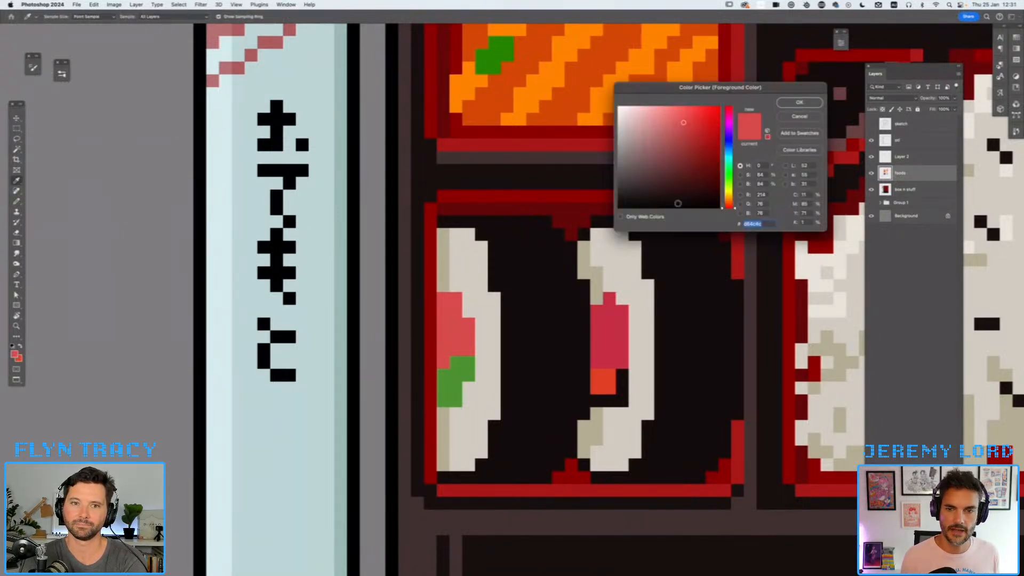
{"action": "left_click", "coordinate": [689, 133]}
{"action": "left_click", "coordinate": [798, 102]}
{"action": "key", "text": "b"}
{"action": "left_click_drag", "start_coordinate": [443, 297], "coordinate": [439, 356]}
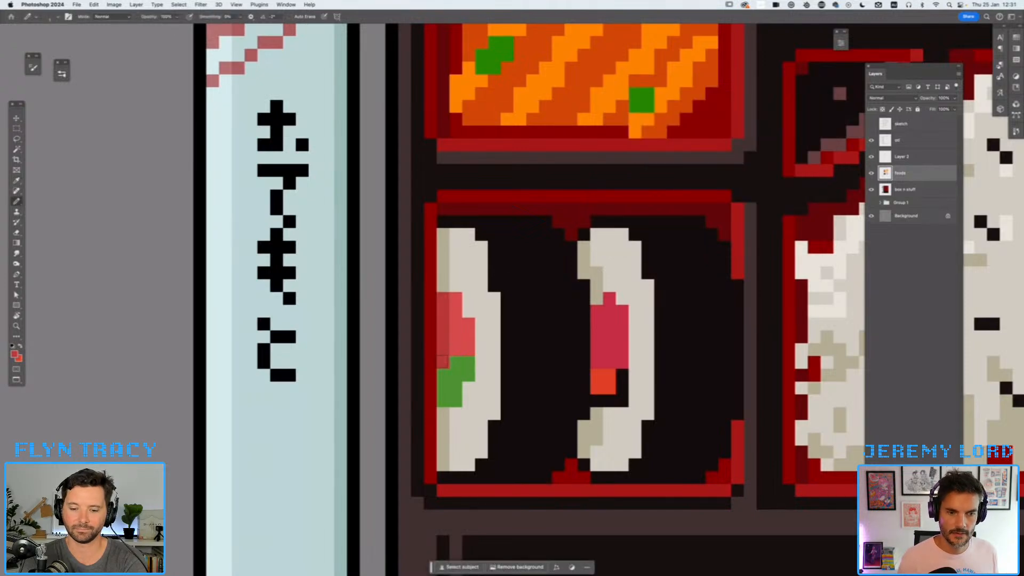
- Mix a darker green (#3d7b25) from the left roll's green filling and pencil a shadow along its left edge
{"action": "left_click", "coordinate": [444, 387], "text": "alt"}
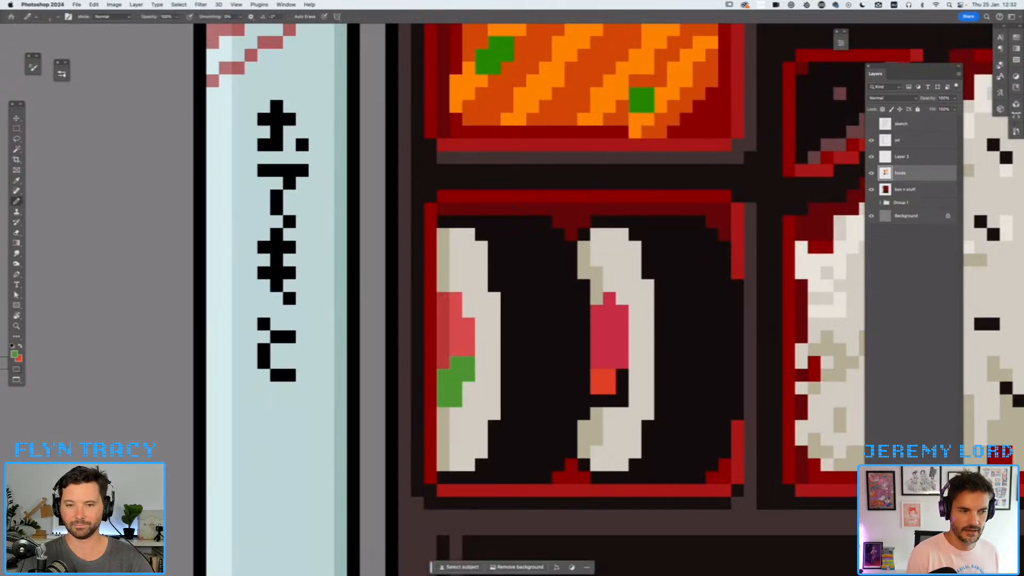
{"action": "left_click", "coordinate": [15, 354]}
{"action": "left_click", "coordinate": [688, 159]}
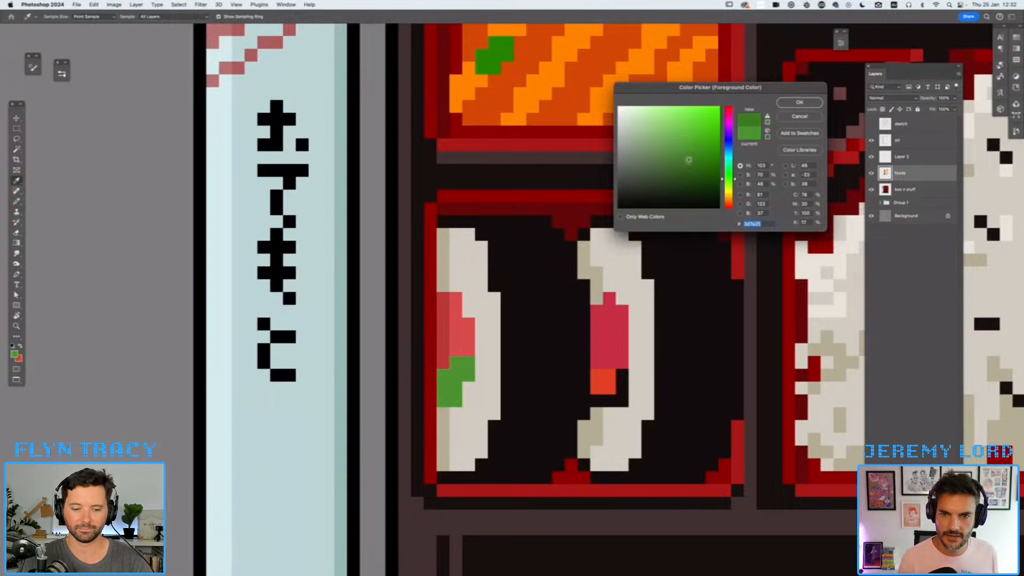
{"action": "left_click", "coordinate": [799, 102]}
{"action": "key", "text": "b"}
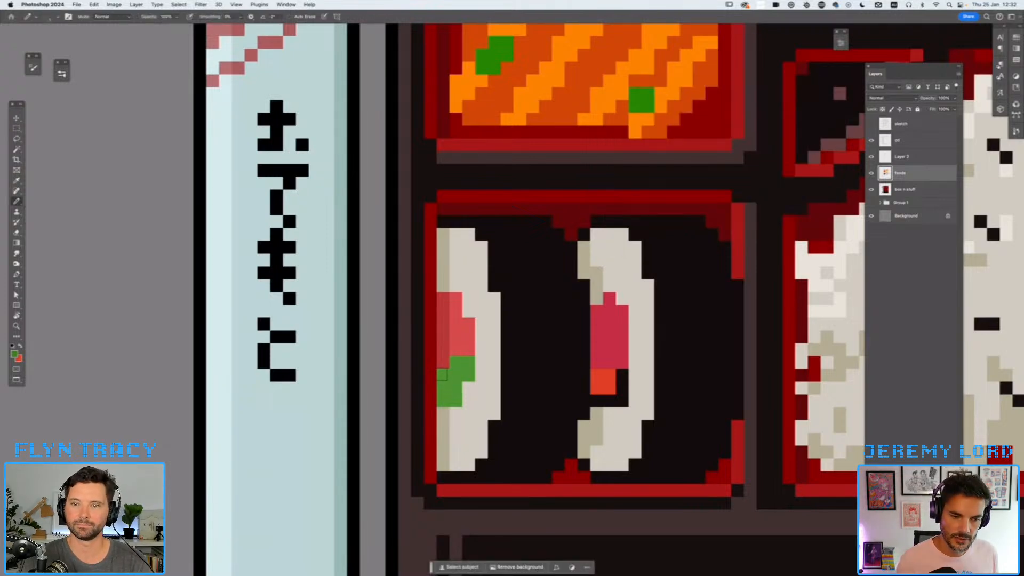
- Mix a slightly darker crimson from the right roll's filling and pencil a shadow down its left edge
{"action": "left_click", "coordinate": [594, 321], "text": "alt"}
{"action": "left_click", "coordinate": [14, 353]}
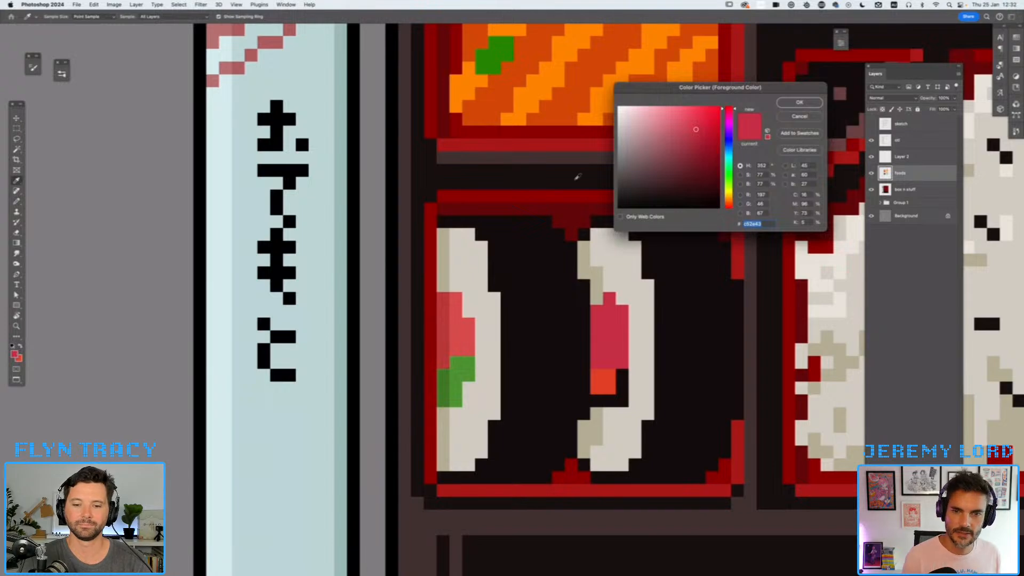
{"action": "left_click", "coordinate": [696, 133]}
{"action": "key", "text": "Return"}
{"action": "left_click_drag", "start_coordinate": [598, 309], "coordinate": [592, 358]}
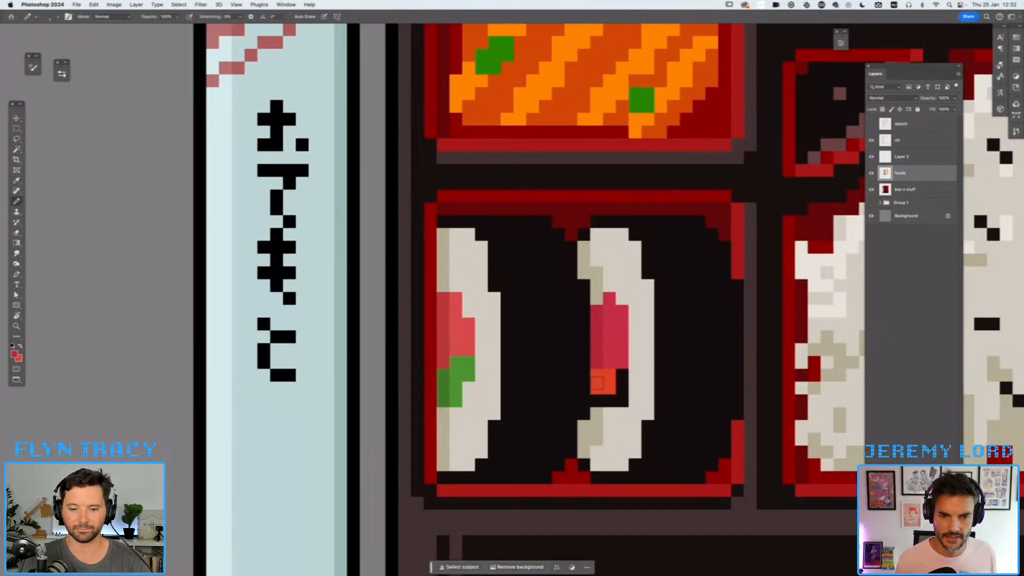
- Shade the left edge of the orange filling in the right sushi roll with a darker orange sampled from it
{"action": "left_click", "coordinate": [602, 379], "text": "alt"}
{"action": "left_click", "coordinate": [15, 354]}
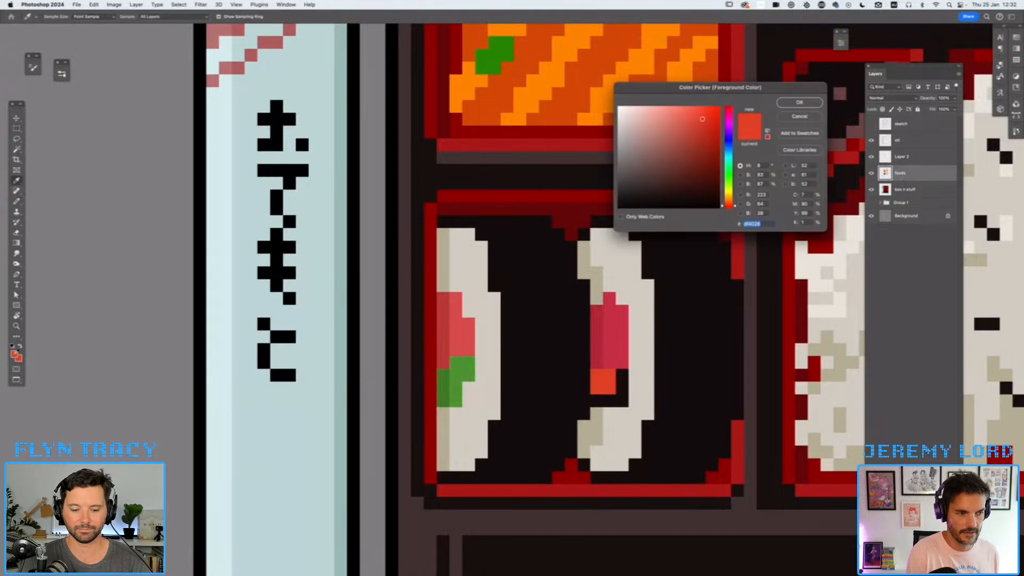
{"action": "left_click", "coordinate": [798, 102]}
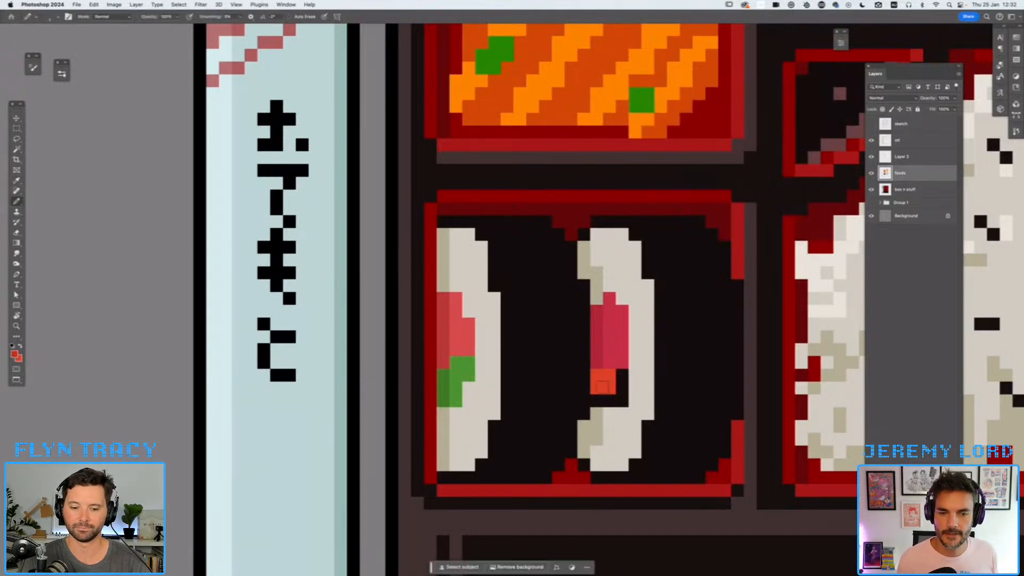
- Paint a grey-brown highlight along the top edges of both sushi rolls' black nori, trimming the right roll's highlight with black
{"action": "left_click", "coordinate": [618, 397], "text": "alt"}
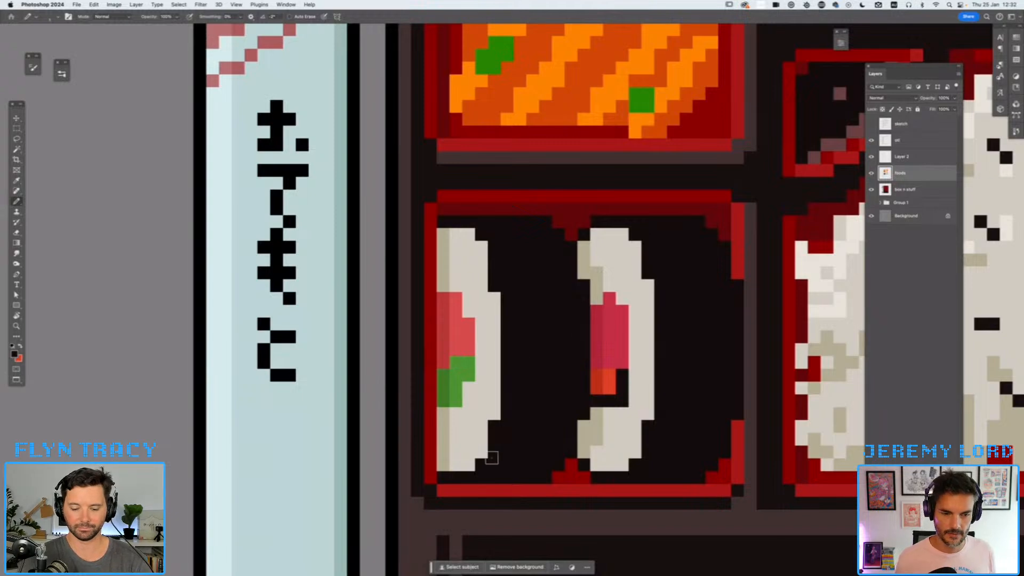
{"action": "left_click_drag", "start_coordinate": [487, 229], "coordinate": [558, 230]}
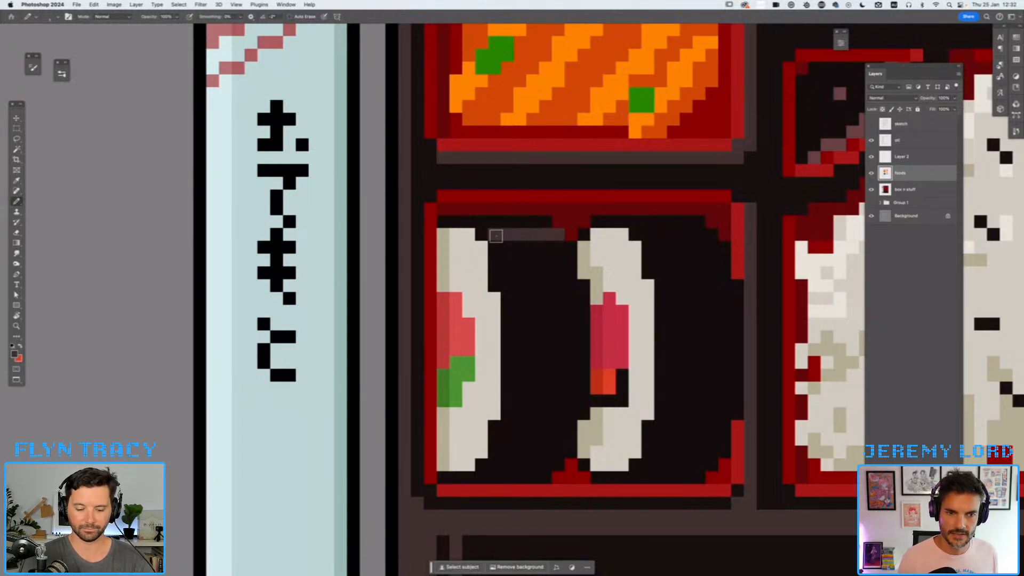
{"action": "mouse_move", "coordinate": [636, 235]}
{"action": "left_mouse_down"}
{"action": "mouse_move", "coordinate": [704, 236]}
{"action": "mouse_move", "coordinate": [654, 247]}
{"action": "mouse_move", "coordinate": [725, 245]}
{"action": "left_mouse_up"}
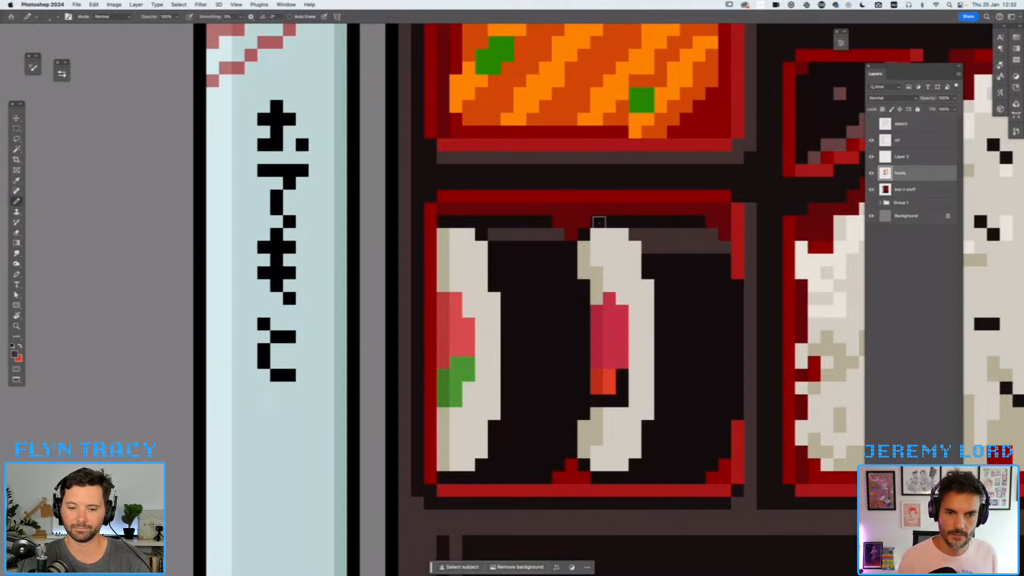
{"action": "left_click_drag", "start_coordinate": [599, 222], "coordinate": [679, 224]}
{"action": "left_click_drag", "start_coordinate": [549, 223], "coordinate": [447, 221]}
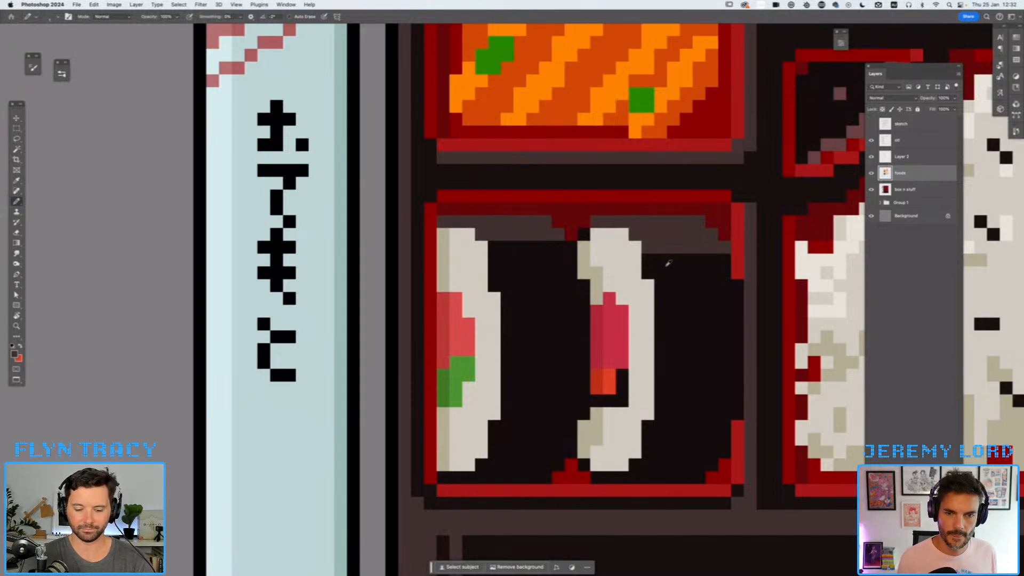
{"action": "left_click_drag", "start_coordinate": [647, 253], "coordinate": [731, 249]}
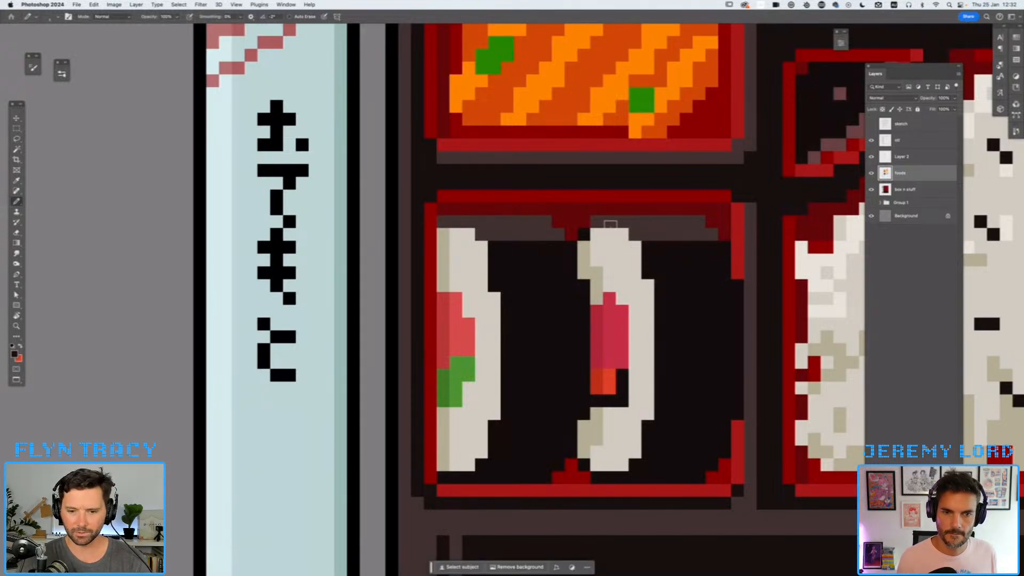
- Paint vertical grey-brown highlights down the nori beside the rice on both sushi rolls
{"action": "scroll", "coordinate": [657, 288], "scroll_direction": "down", "scroll_amount": 6}
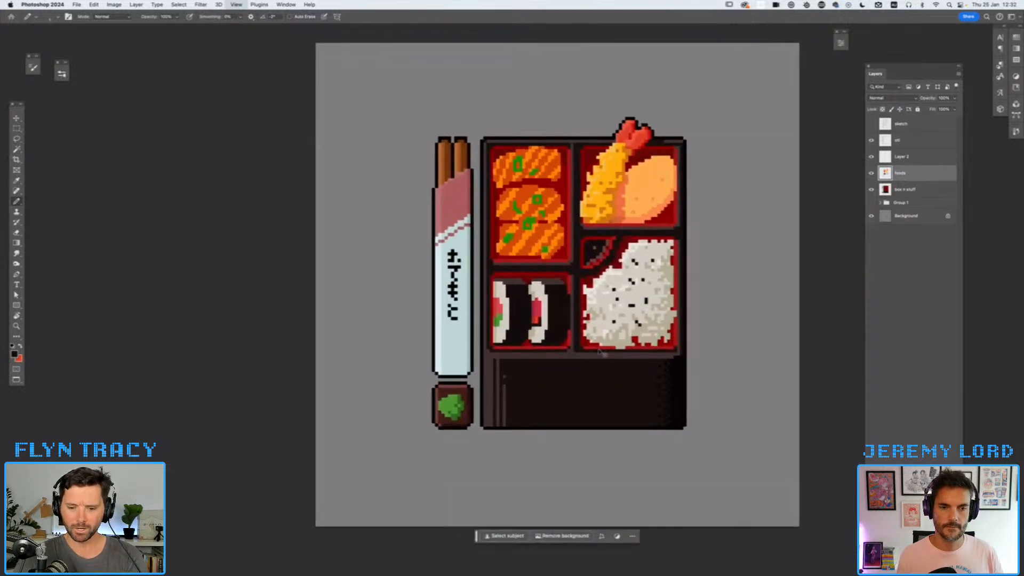
{"action": "scroll", "coordinate": [598, 273], "scroll_direction": "up", "scroll_amount": 4}
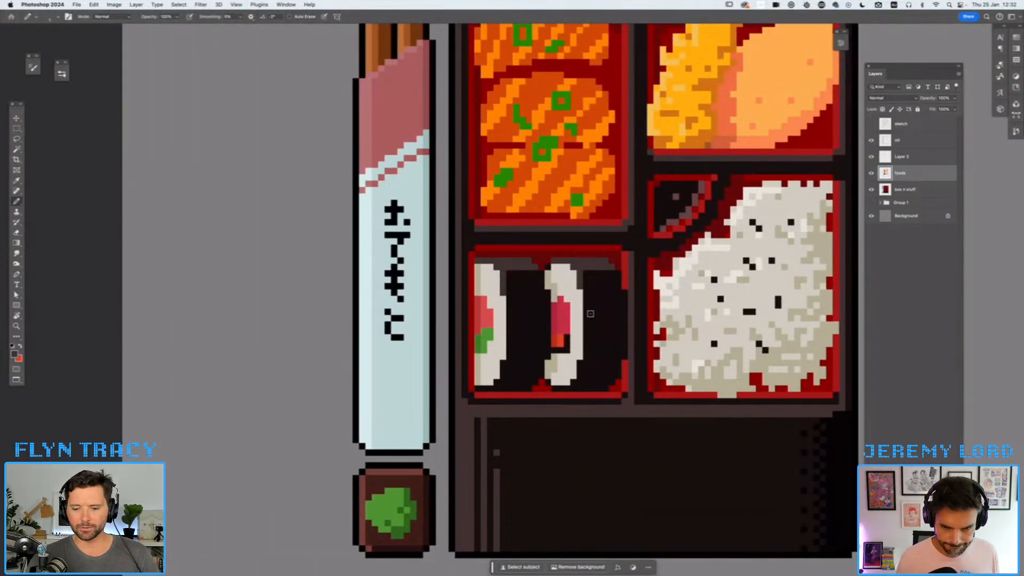
{"action": "left_click_drag", "start_coordinate": [587, 292], "coordinate": [586, 350]}
{"action": "left_click_drag", "start_coordinate": [510, 294], "coordinate": [508, 356]}
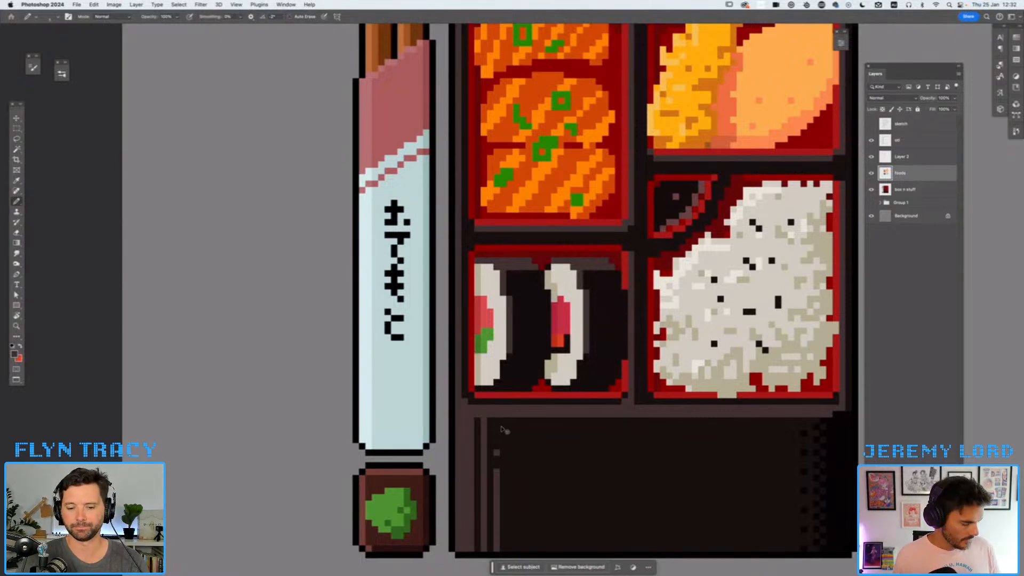
- Examine the whole bento artwork at several reduced sizes to judge the sushi shading
{"action": "key", "text": "super+minus"}
{"action": "key", "text": "super+minus"}
{"action": "key", "text": "super+minus"}
{"action": "key", "text": "super+minus"}
{"action": "key", "text": "super+minus"}
{"action": "key", "text": "super+minus"}
{"action": "key", "text": "super+minus"}
{"action": "key", "text": "super+equal"}
{"action": "key", "text": "super+equal"}
{"action": "key", "text": "super+equal"}
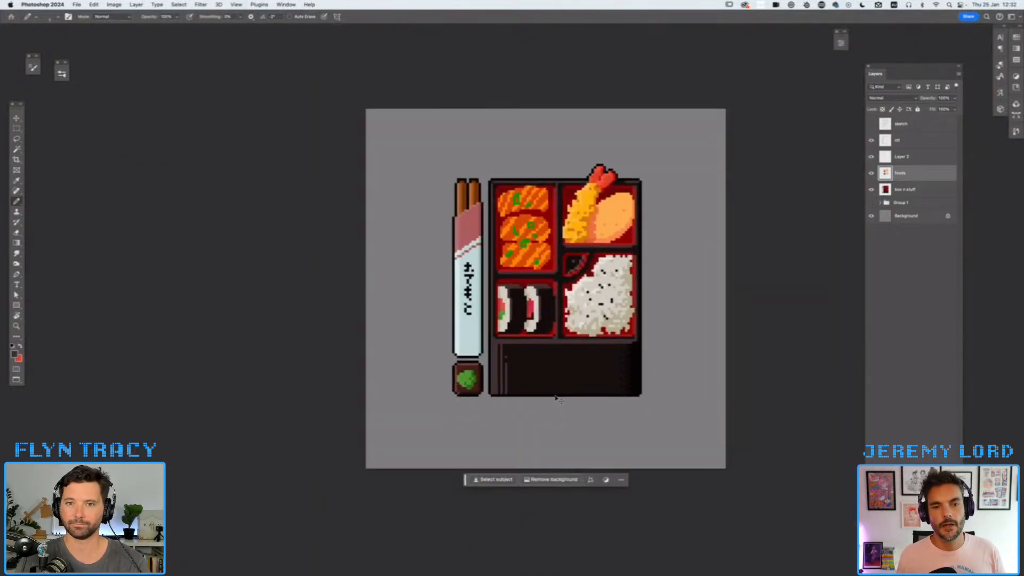
{"action": "key", "text": "super+equal"}
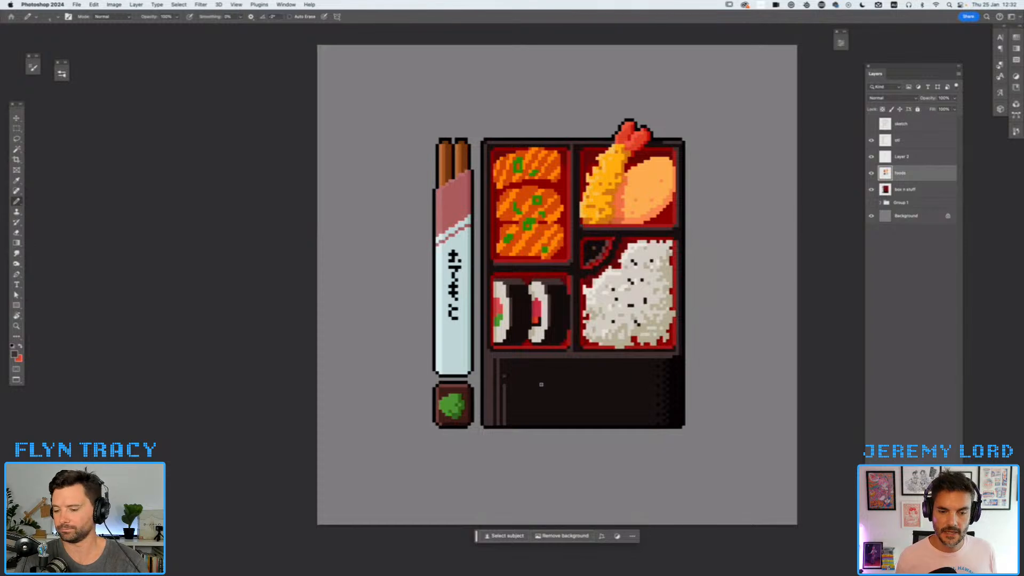
- Switch to Chrome, check the teriyaki salmon bento box image results for reference, and return to Photoshop
{"action": "key", "text": "super+Tab"}
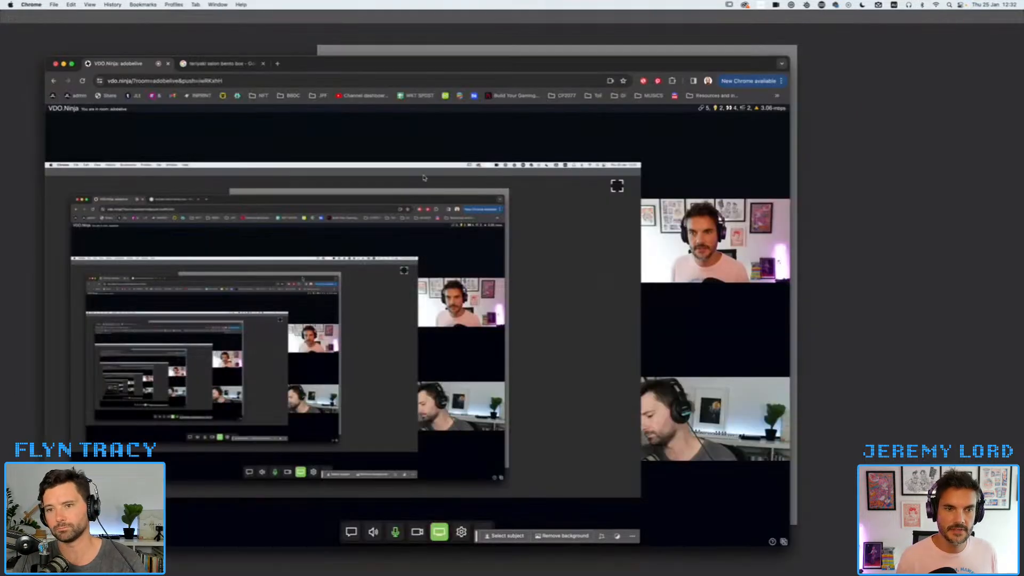
{"action": "left_click", "coordinate": [229, 65]}
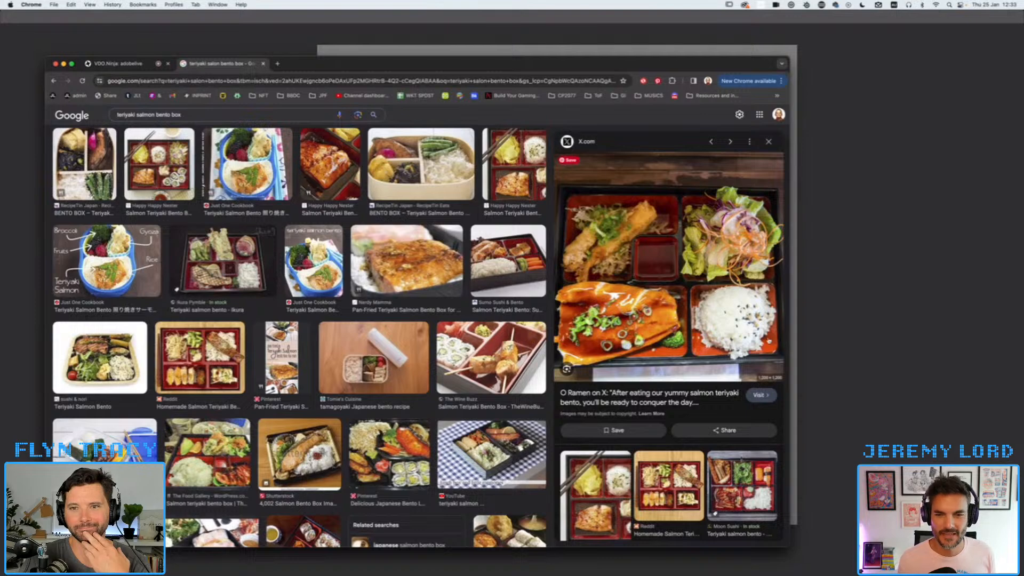
{"action": "left_click", "coordinate": [822, 281]}
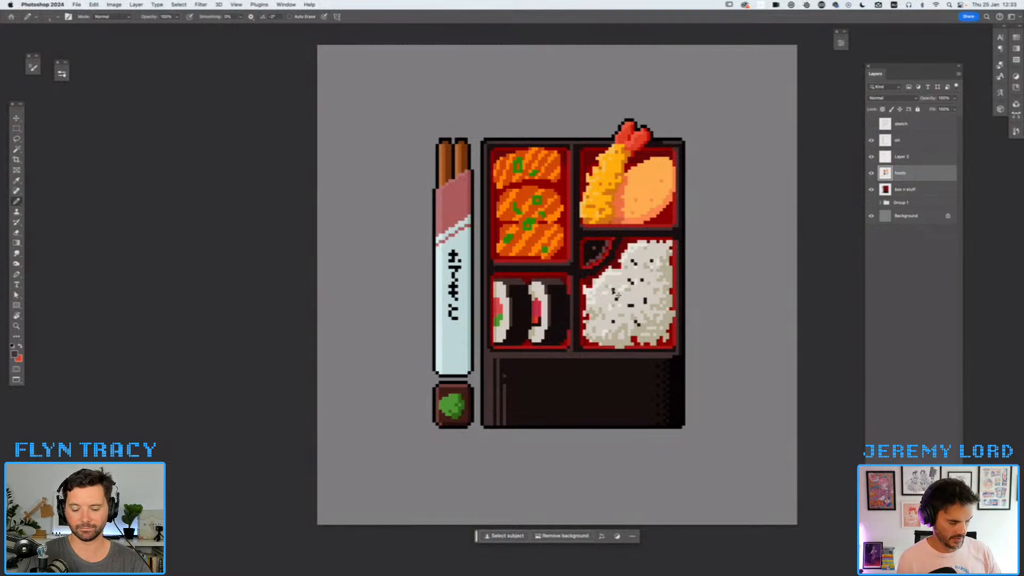
- Highlight the top edge of the pale orange piece beside the tempura with a lighter orange, undoing the last stray edit
{"action": "key", "text": "super+equal"}
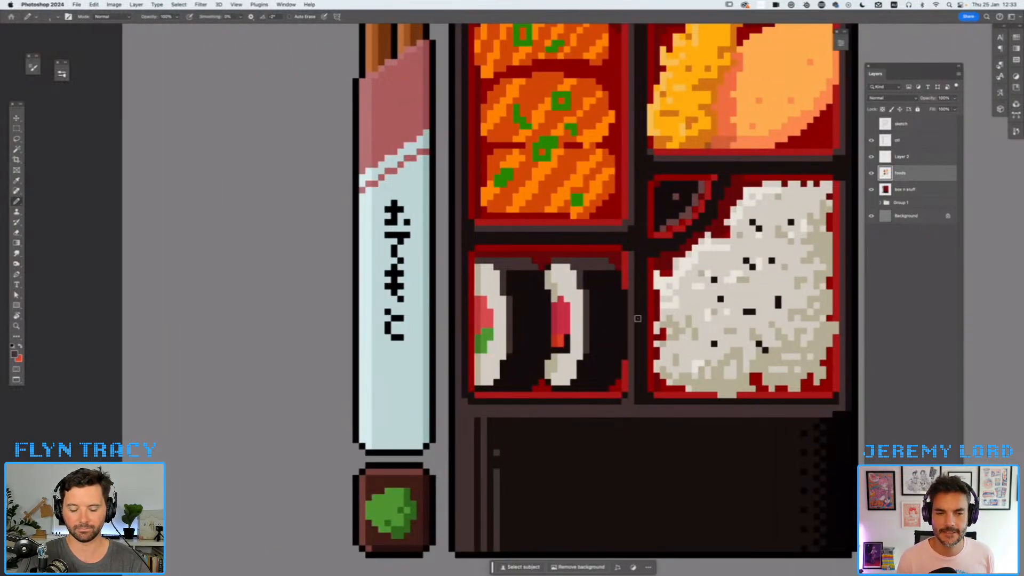
{"action": "scroll", "coordinate": [608, 337], "scroll_direction": "up", "scroll_amount": 5}
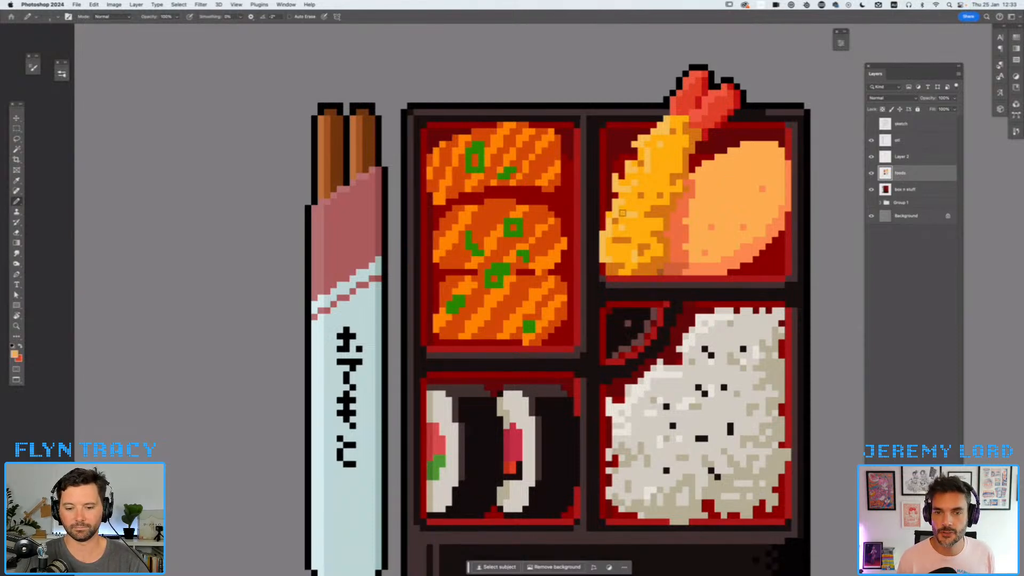
{"action": "left_click", "coordinate": [15, 353]}
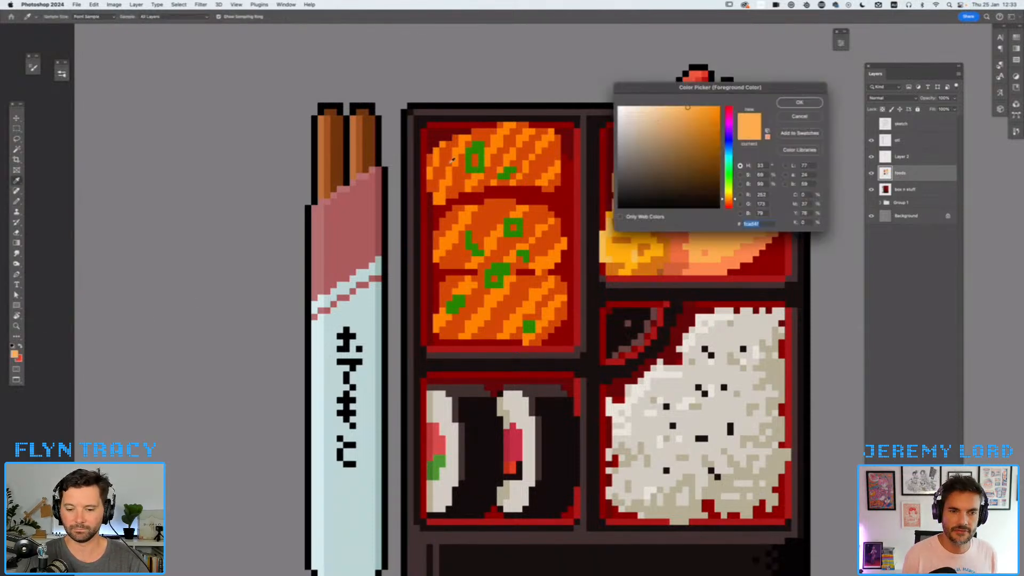
{"action": "left_click", "coordinate": [673, 109]}
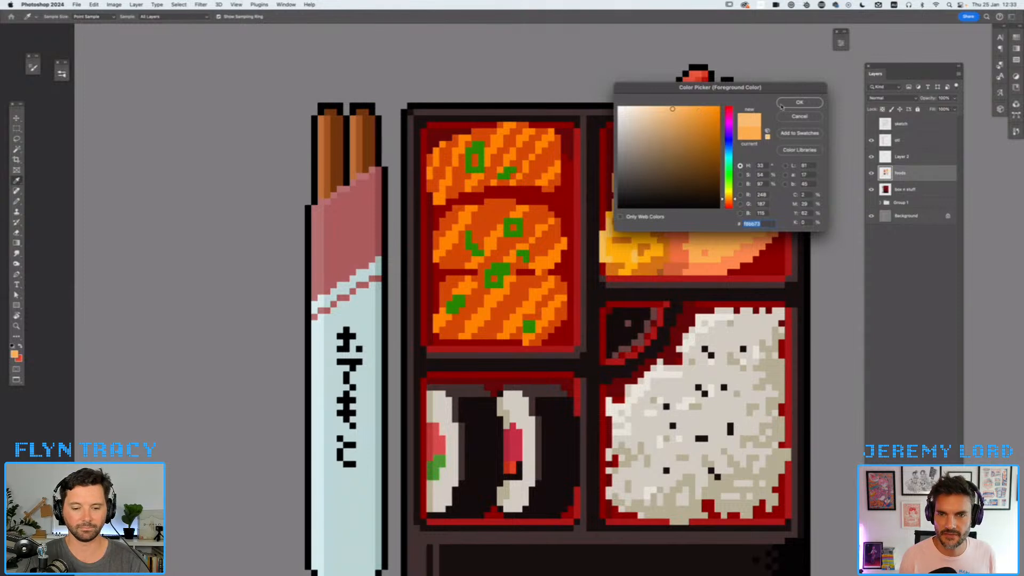
{"action": "left_click", "coordinate": [800, 102]}
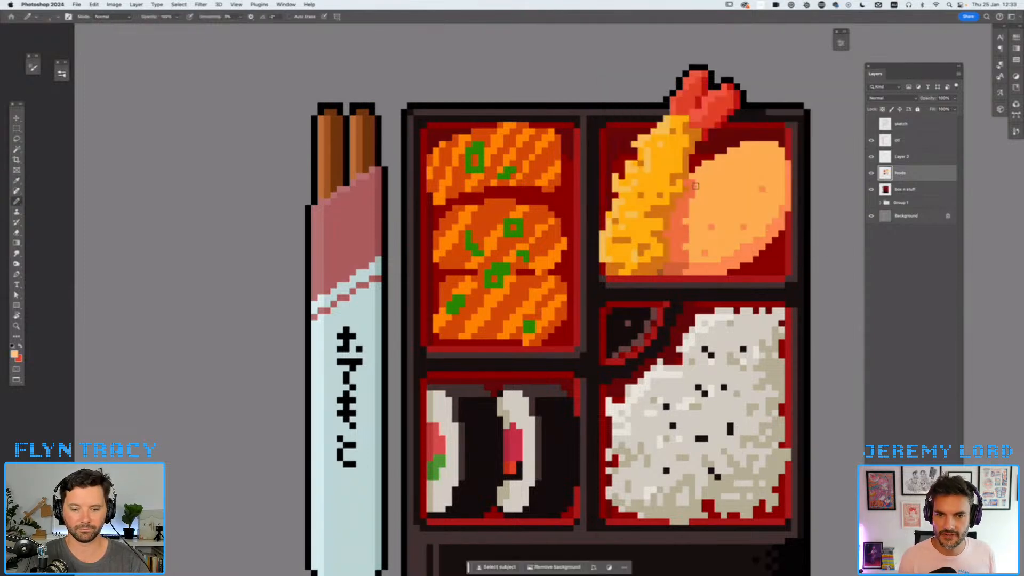
{"action": "mouse_move", "coordinate": [712, 162]}
{"action": "left_mouse_down"}
{"action": "mouse_move", "coordinate": [742, 147]}
{"action": "mouse_move", "coordinate": [769, 150]}
{"action": "left_mouse_up"}
{"action": "key", "text": "super+z"}
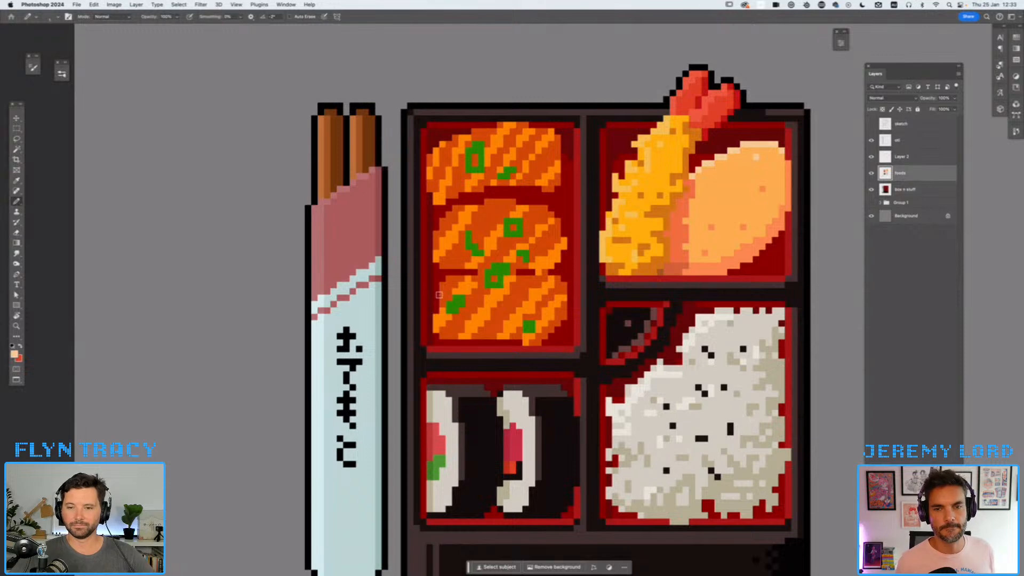
- Examine the food compartments up close and the complete illustration at a small size
{"action": "key", "text": "super+minus"}
{"action": "key", "text": "super+minus"}
{"action": "key", "text": "super+minus"}
{"action": "key", "text": "super+minus"}
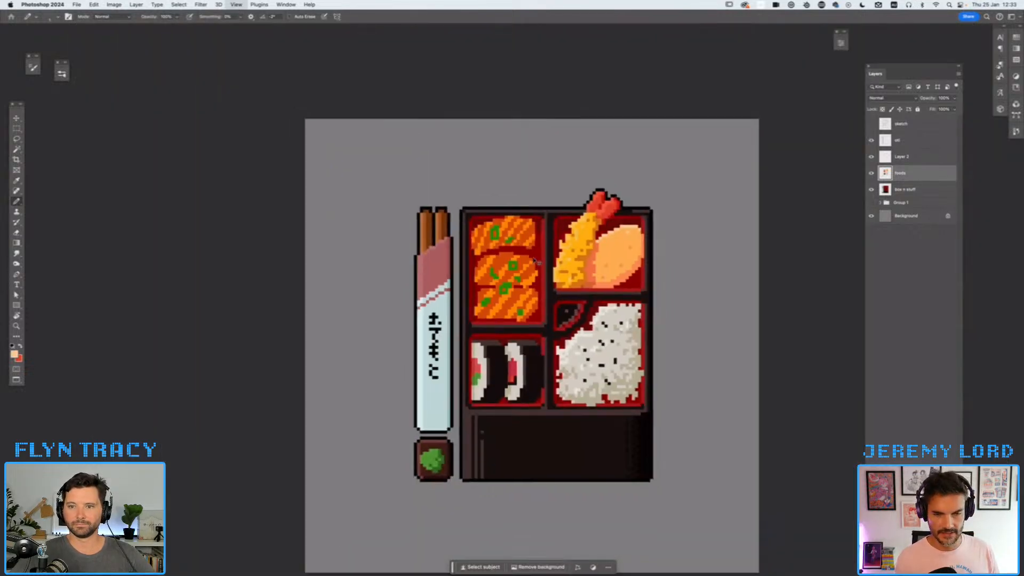
{"action": "key", "text": "super+plus"}
{"action": "key", "text": "super+plus"}
{"action": "key", "text": "super+plus"}
{"action": "key", "text": "super+plus"}
{"action": "mouse_move", "coordinate": [506, 265]}
{"action": "left_mouse_down"}
{"action": "mouse_move", "coordinate": [623, 186]}
{"action": "mouse_move", "coordinate": [539, 172]}
{"action": "left_mouse_up"}
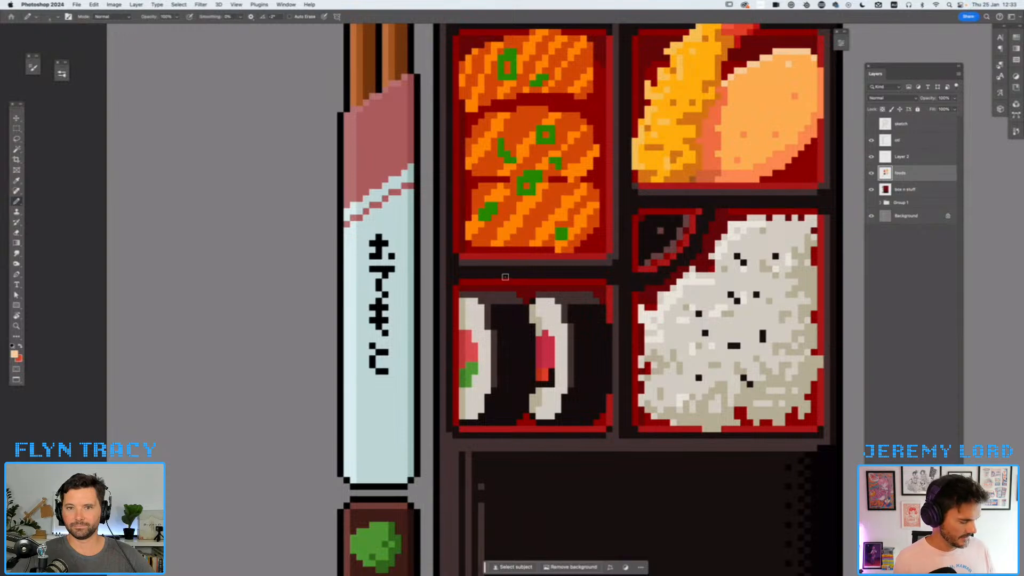
{"action": "key", "text": "super+minus"}
{"action": "key", "text": "super+minus"}
{"action": "key", "text": "super+minus"}
{"action": "key", "text": "super+minus"}
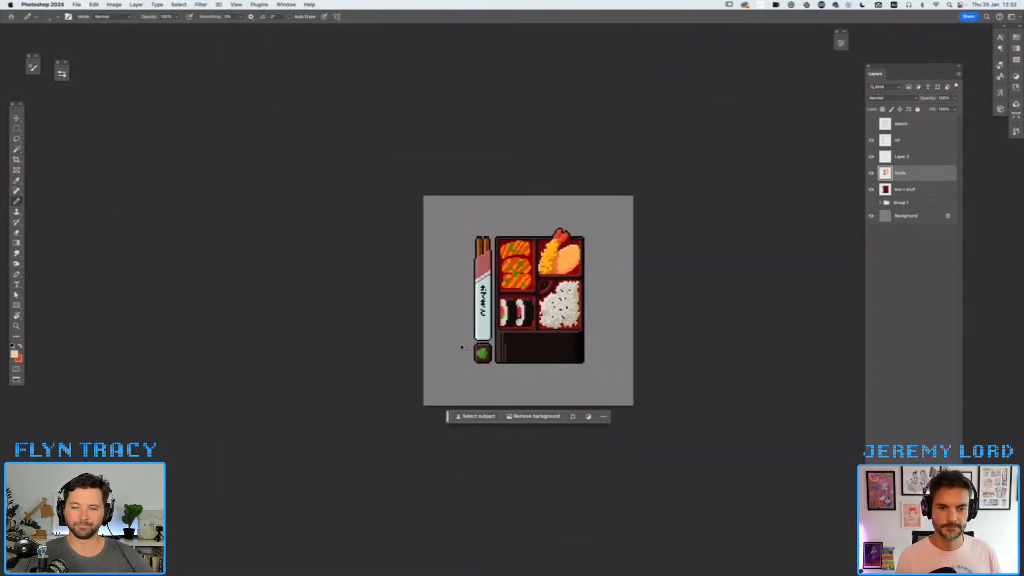
{"action": "key", "text": "super+minus"}
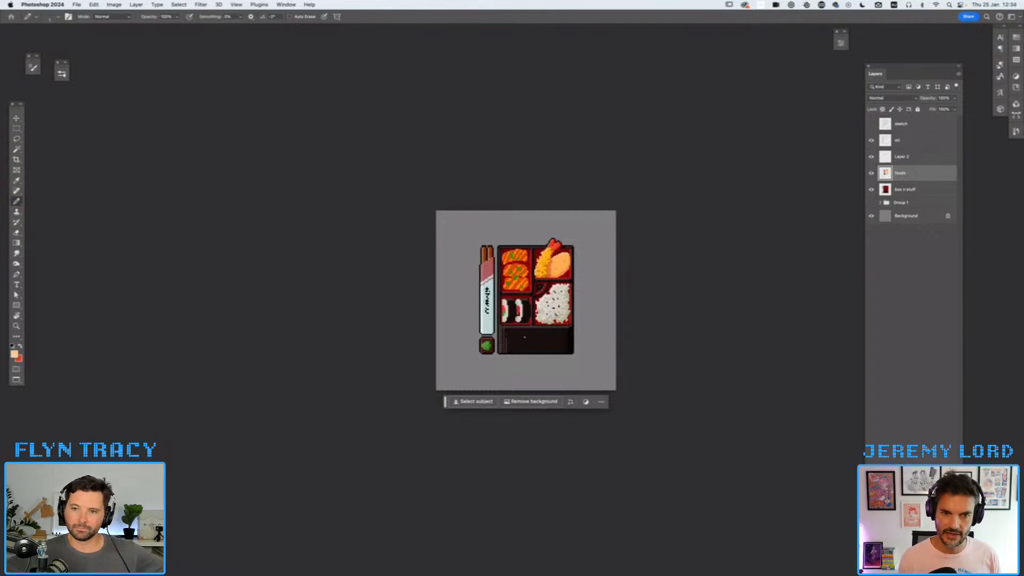
- Toggle the visibility of Layer 2, which holds the green garnish on the salmon, and leave it hidden
{"action": "key", "text": "super+plus"}
{"action": "key", "text": "super+plus"}
{"action": "key", "text": "super+plus"}
{"action": "key", "text": "super+plus"}
{"action": "key", "text": "super+plus"}
{"action": "key", "text": "super+plus"}
{"action": "left_click_drag", "start_coordinate": [531, 156], "coordinate": [496, 271]}
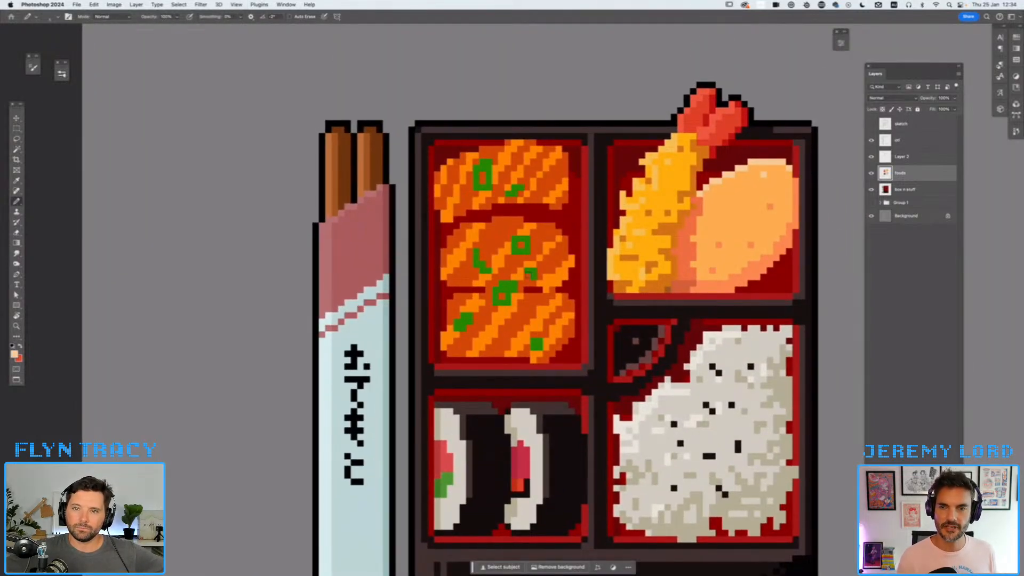
{"action": "left_click", "coordinate": [872, 156]}
{"action": "left_click", "coordinate": [872, 156]}
{"action": "left_click", "coordinate": [872, 156]}
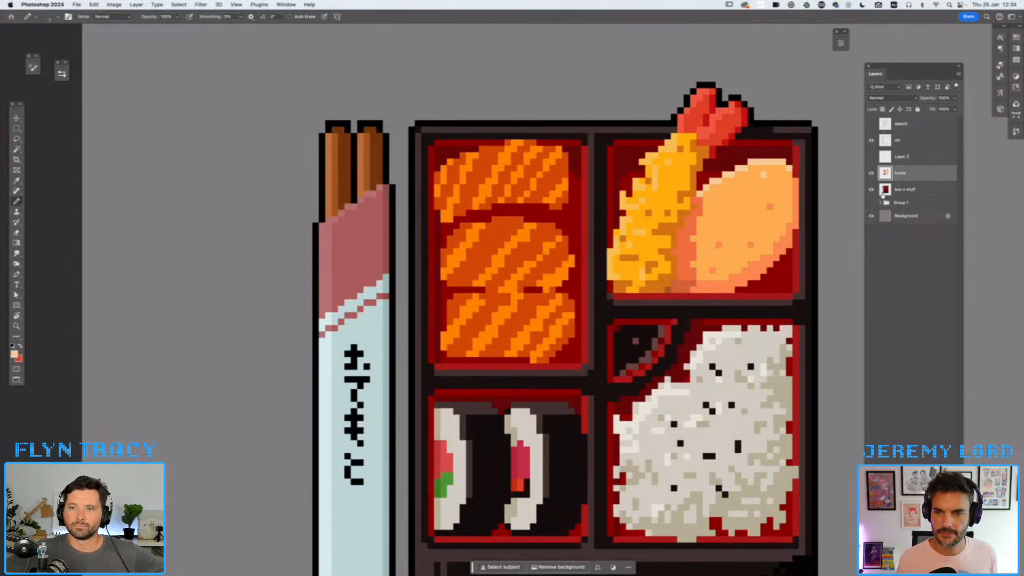
- Add a new layer above "box n stuff" and paint the gap between the upper two salmon pieces in sampled black
{"action": "left_click", "coordinate": [924, 189]}
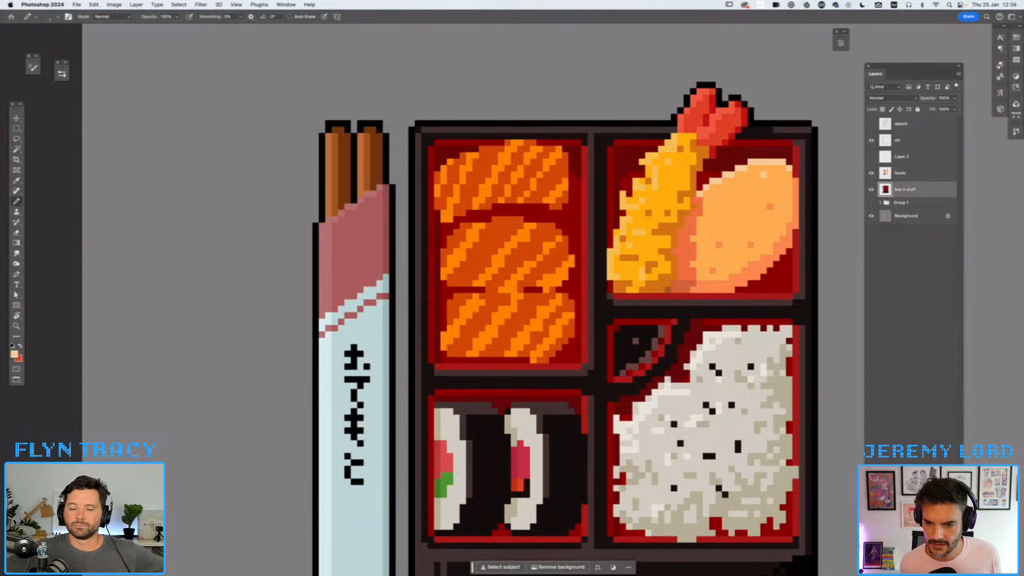
{"action": "key", "text": "super+alt+shift+n"}
{"action": "left_click", "coordinate": [625, 344], "text": "alt"}
{"action": "mouse_move", "coordinate": [483, 211]}
{"action": "left_mouse_down"}
{"action": "mouse_move", "coordinate": [450, 233]}
{"action": "mouse_move", "coordinate": [439, 222]}
{"action": "mouse_move", "coordinate": [438, 247]}
{"action": "mouse_move", "coordinate": [448, 228]}
{"action": "mouse_move", "coordinate": [485, 213]}
{"action": "mouse_move", "coordinate": [557, 211]}
{"action": "mouse_move", "coordinate": [562, 228]}
{"action": "mouse_move", "coordinate": [572, 200]}
{"action": "mouse_move", "coordinate": [567, 255]}
{"action": "left_mouse_up"}
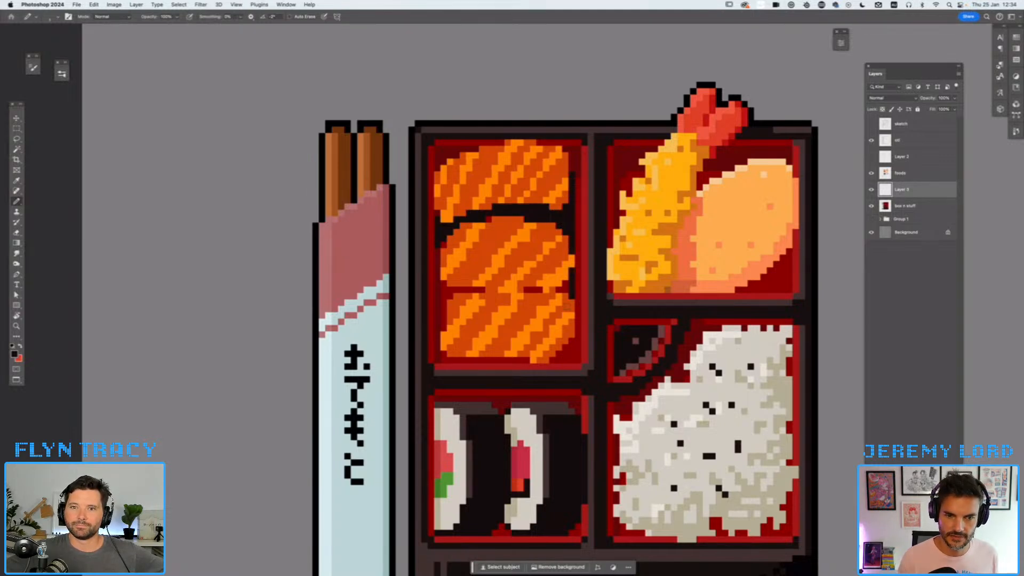
- Fill the remaining gaps between the lower salmon pieces and around their outer edges and corners with black
{"action": "left_click_drag", "start_coordinate": [572, 342], "coordinate": [559, 353]}
{"action": "left_click", "coordinate": [560, 290]}
{"action": "left_click_drag", "start_coordinate": [539, 289], "coordinate": [527, 290]}
{"action": "mouse_move", "coordinate": [483, 290]}
{"action": "left_mouse_down"}
{"action": "mouse_move", "coordinate": [444, 286]}
{"action": "mouse_move", "coordinate": [443, 329]}
{"action": "left_mouse_up"}
{"action": "left_click_drag", "start_coordinate": [438, 285], "coordinate": [437, 246]}
{"action": "left_click_drag", "start_coordinate": [443, 163], "coordinate": [456, 155]}
{"action": "mouse_move", "coordinate": [438, 289]}
{"action": "left_mouse_down"}
{"action": "mouse_move", "coordinate": [444, 359]}
{"action": "mouse_move", "coordinate": [535, 358]}
{"action": "left_mouse_up"}
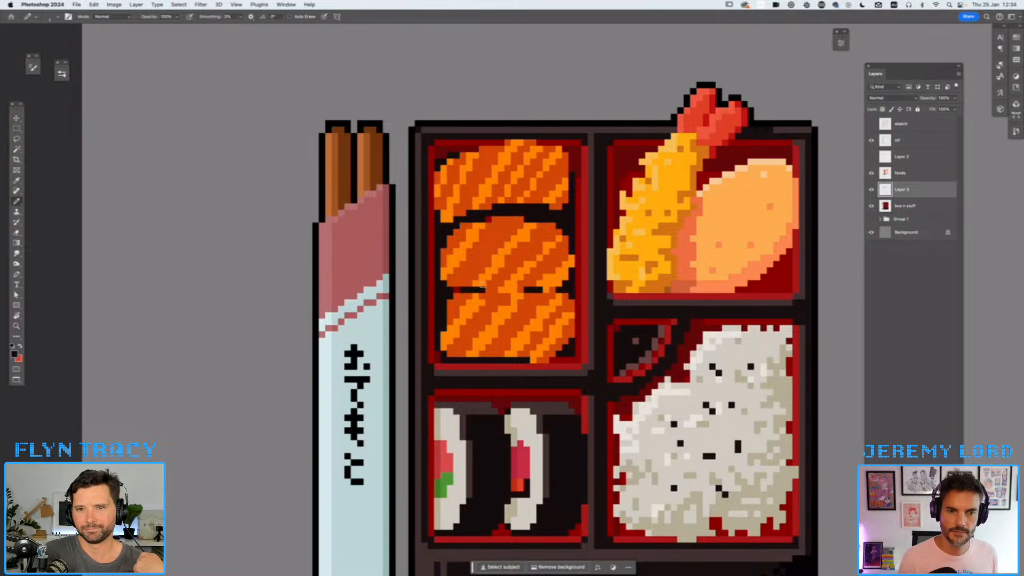
- Merge the black shadow layer with the foods layer and check the whole bento box
{"action": "left_click", "coordinate": [913, 174], "text": "shift"}
{"action": "key", "text": "super+e"}
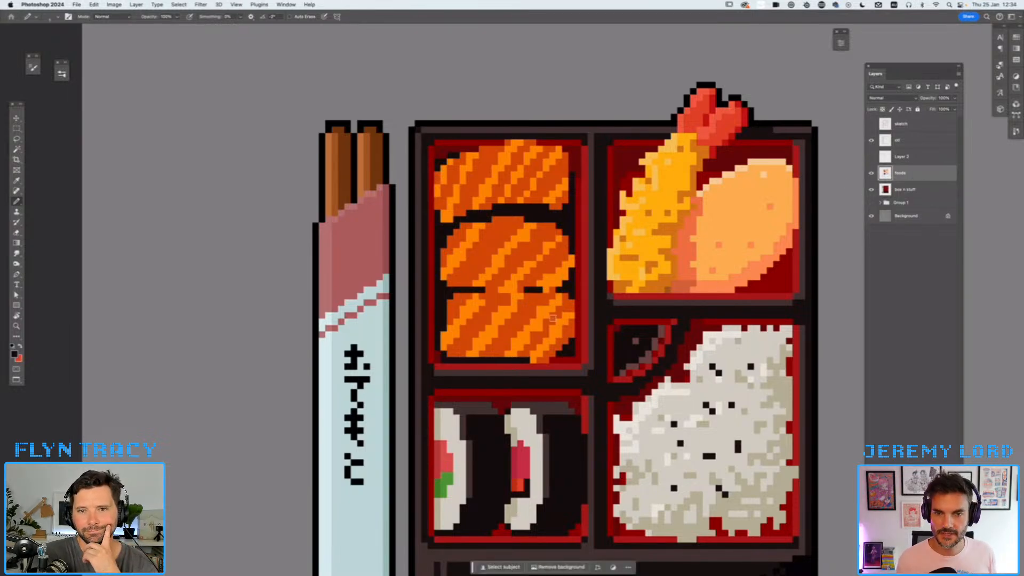
{"action": "key", "text": "super+minus"}
{"action": "key", "text": "super+minus"}
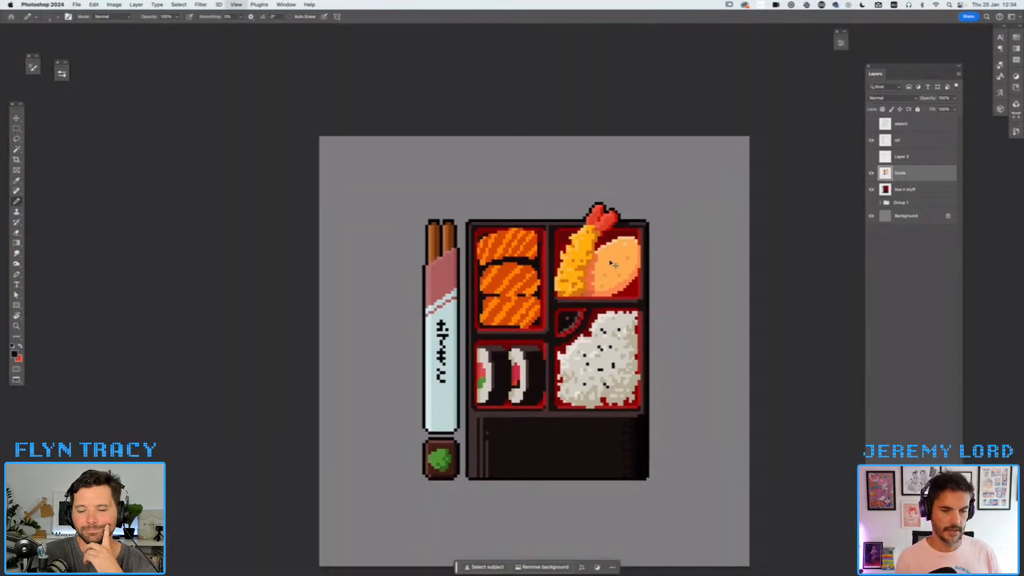
{"action": "key", "text": "super+plus"}
{"action": "key", "text": "super+plus"}
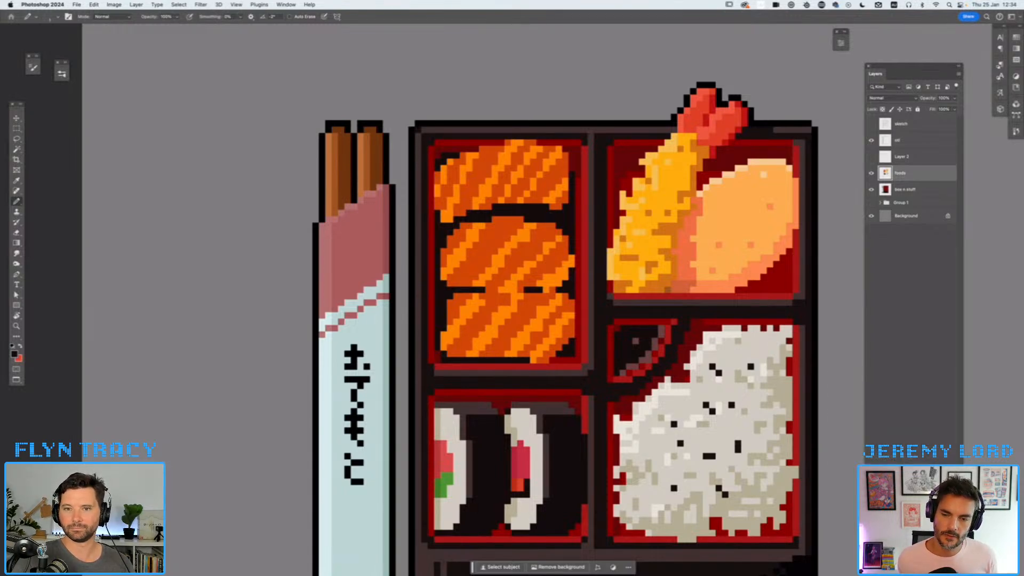
- Add a new layer above "foods" and open the foreground color picker
{"action": "key", "text": "super+alt+shift+n"}
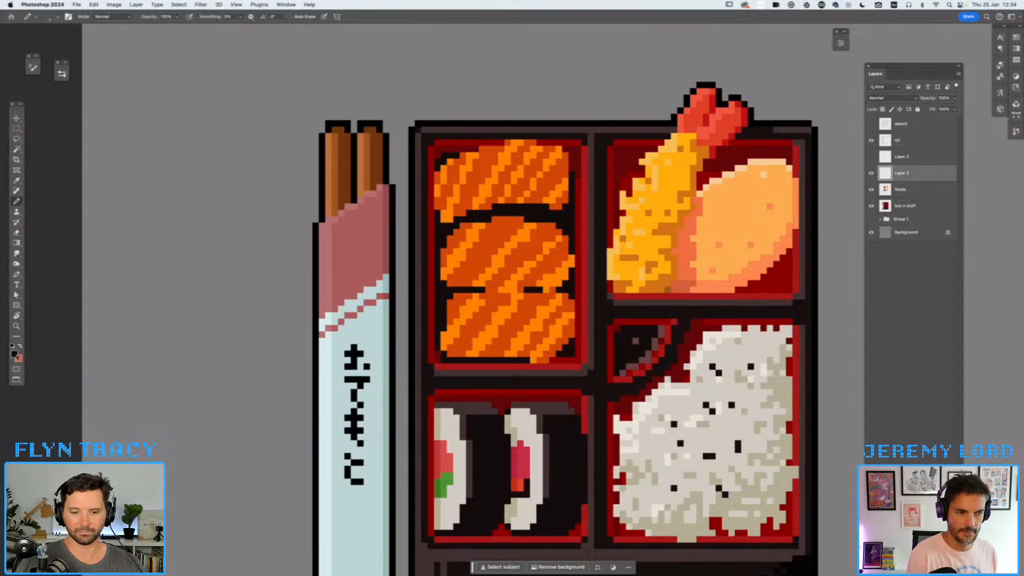
{"action": "left_click", "coordinate": [14, 354]}
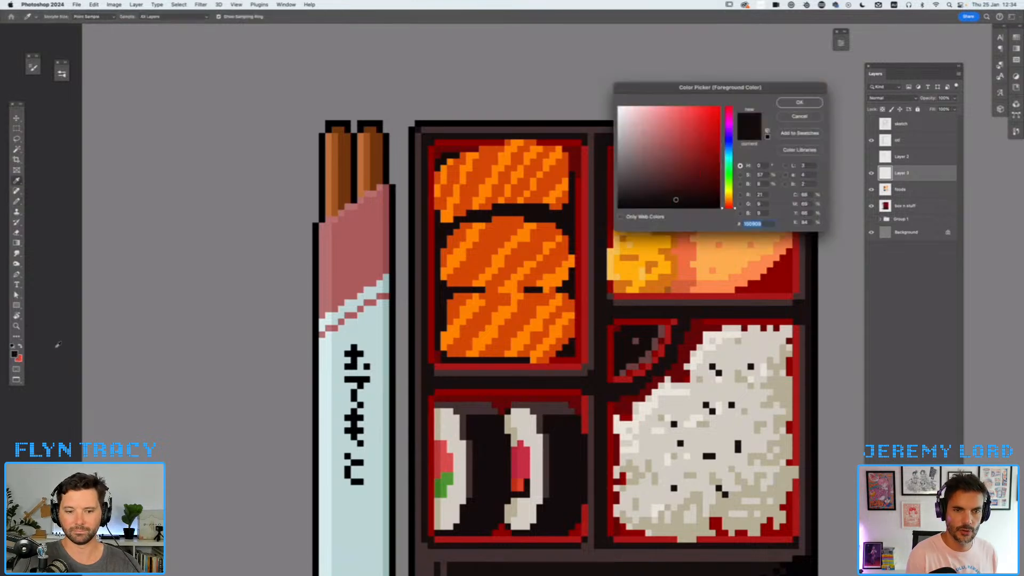
{"action": "left_click", "coordinate": [789, 118]}
- Switch to Chrome and examine the teriyaki salmon bento box reference photo, then return to Photoshop
{"action": "key", "text": "super+Tab"}
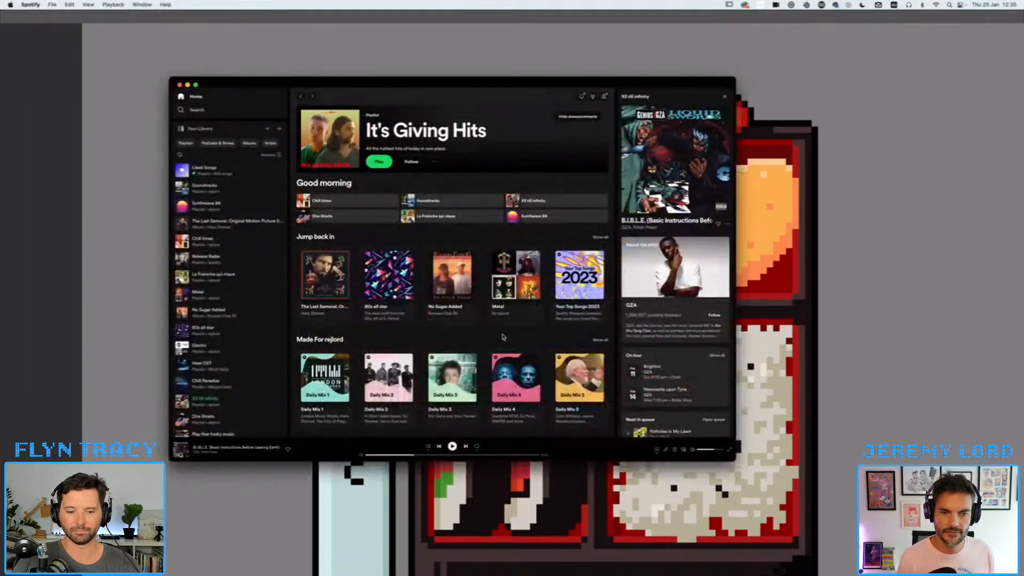
{"action": "key", "text": "super+Tab"}
{"action": "key", "text": "super+Tab"}
{"action": "key", "text": "super+Tab"}
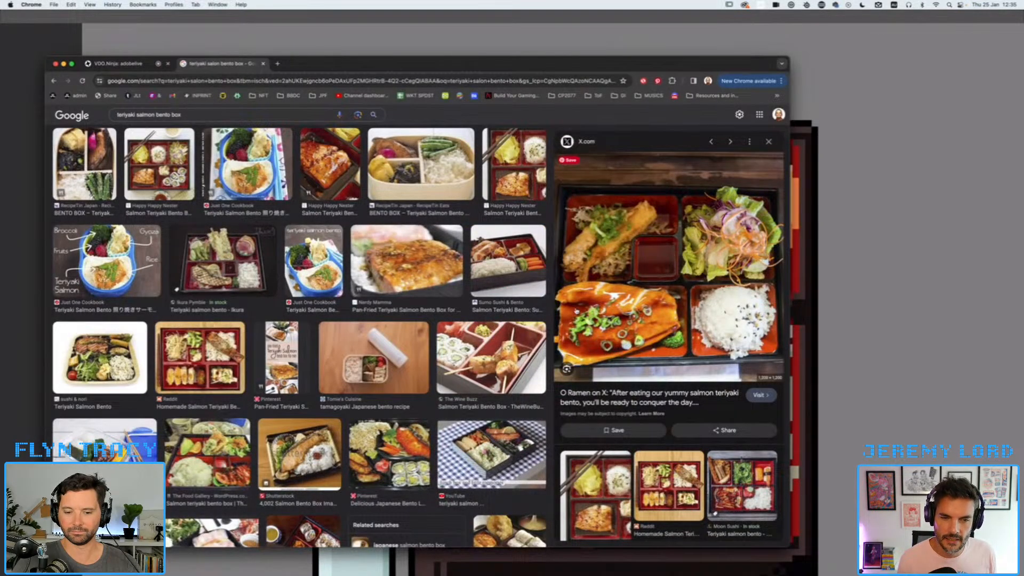
{"action": "left_click", "coordinate": [851, 222]}
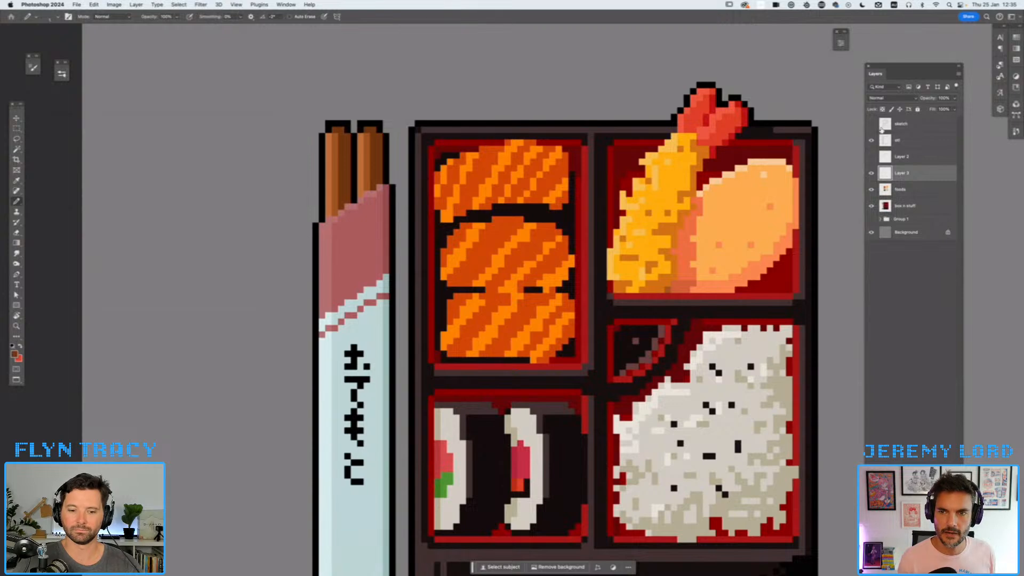
- Set the blend mode of the new layer above "foods" to Multiply
{"action": "left_click", "coordinate": [886, 98]}
{"action": "left_click", "coordinate": [880, 125]}
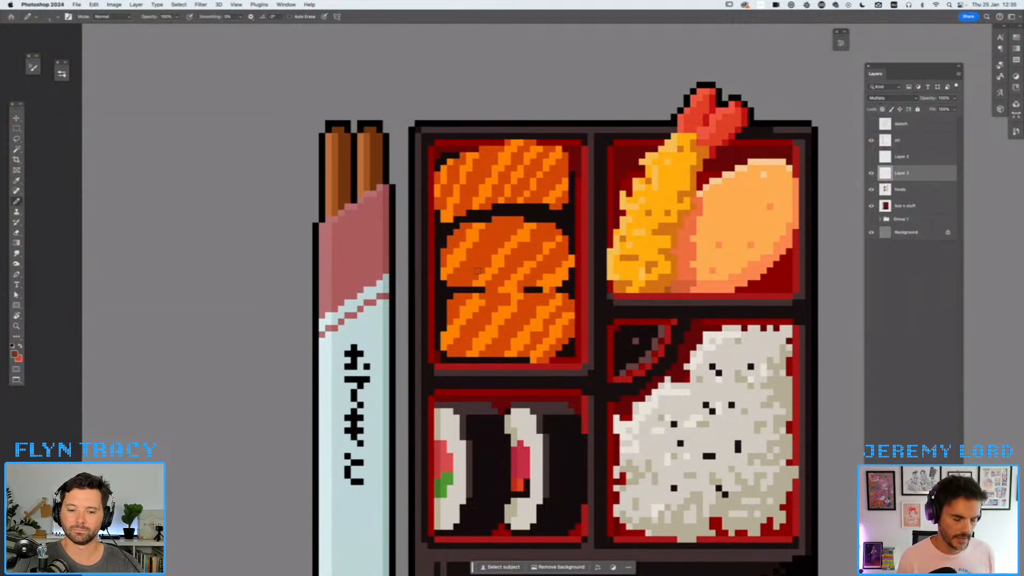
{"action": "mouse_move", "coordinate": [470, 277]}
{"action": "left_mouse_down"}
{"action": "mouse_move", "coordinate": [463, 245]}
{"action": "mouse_move", "coordinate": [462, 269]}
{"action": "mouse_move", "coordinate": [460, 235]}
{"action": "mouse_move", "coordinate": [455, 272]}
{"action": "mouse_move", "coordinate": [462, 288]}
{"action": "mouse_move", "coordinate": [473, 281]}
{"action": "mouse_move", "coordinate": [467, 235]}
{"action": "mouse_move", "coordinate": [477, 278]}
{"action": "left_mouse_up"}
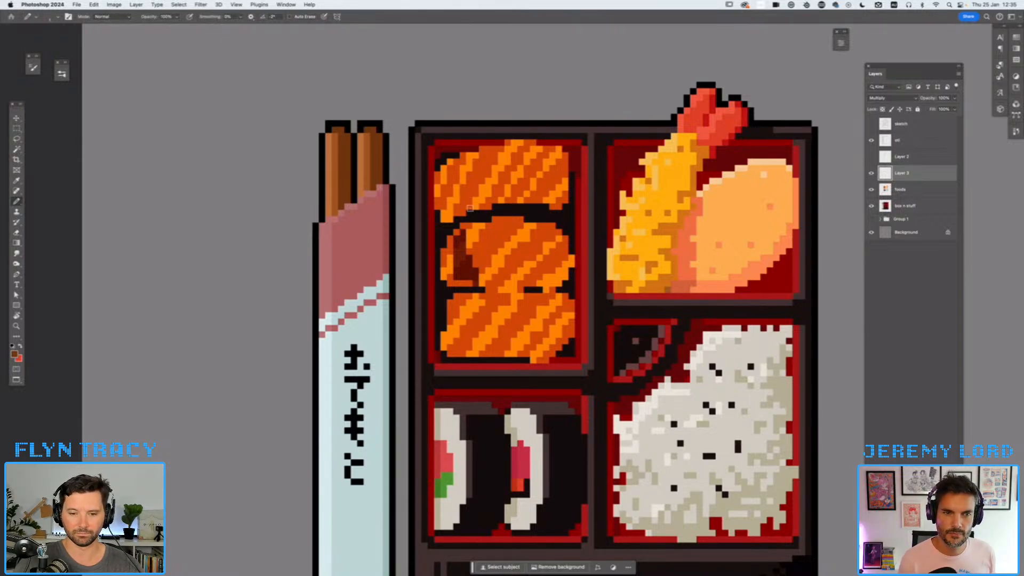
{"action": "mouse_move", "coordinate": [450, 175]}
{"action": "left_mouse_down"}
{"action": "mouse_move", "coordinate": [459, 204]}
{"action": "mouse_move", "coordinate": [466, 171]}
{"action": "mouse_move", "coordinate": [528, 170]}
{"action": "left_mouse_up"}
{"action": "key", "text": "super+z"}
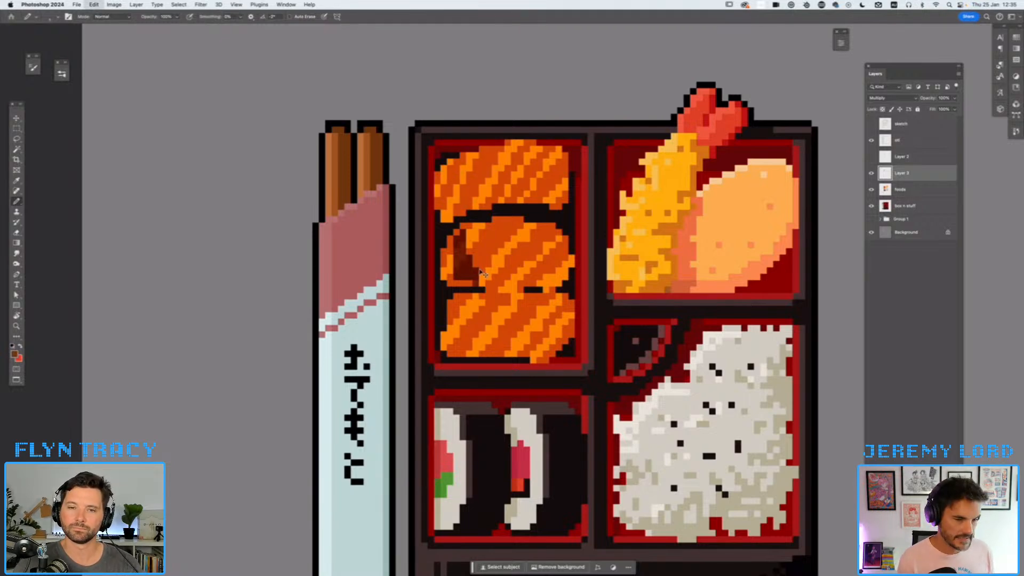
{"action": "mouse_move", "coordinate": [452, 257]}
{"action": "left_mouse_down"}
{"action": "mouse_move", "coordinate": [457, 283]}
{"action": "mouse_move", "coordinate": [472, 285]}
{"action": "left_mouse_up"}
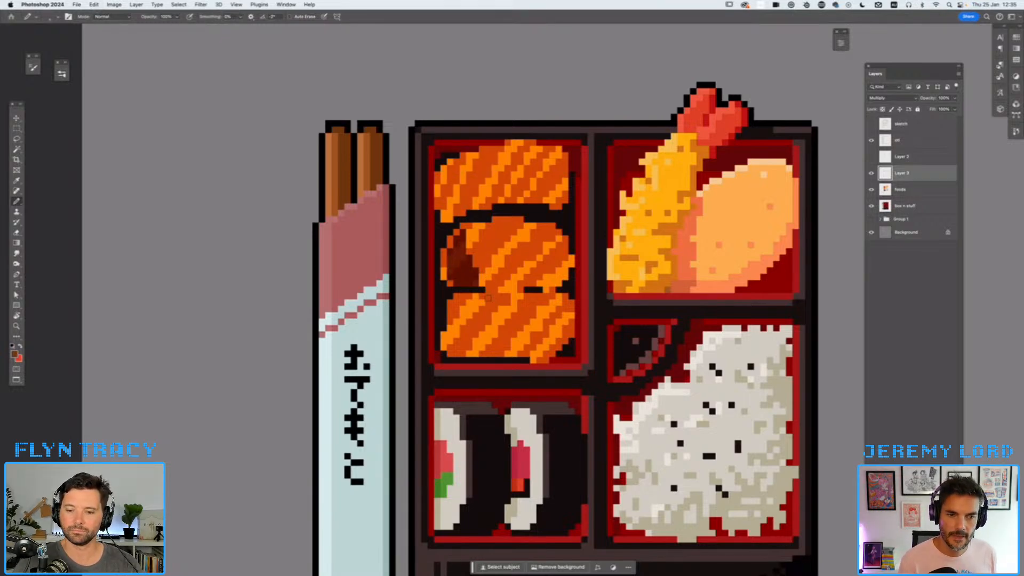
{"action": "key", "text": "super+z"}
{"action": "key", "text": "super+z"}
{"action": "key", "text": "super+z"}
{"action": "key", "text": "super+z"}
{"action": "key", "text": "super+z"}
{"action": "key", "text": "super+z"}
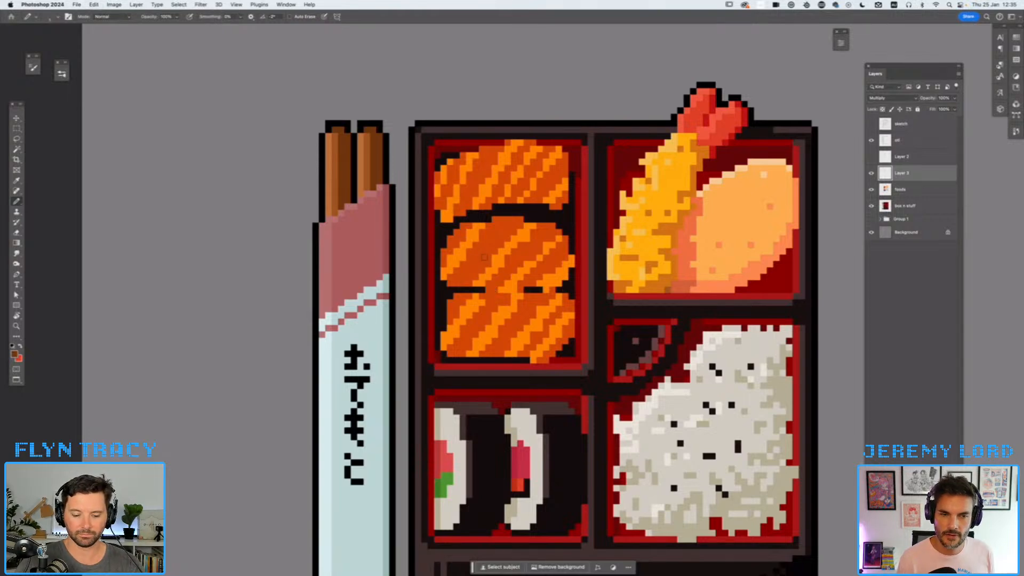
{"action": "mouse_move", "coordinate": [467, 237]}
{"action": "left_mouse_down"}
{"action": "mouse_move", "coordinate": [471, 280]}
{"action": "mouse_move", "coordinate": [540, 271]}
{"action": "left_mouse_up"}
{"action": "mouse_move", "coordinate": [457, 181]}
{"action": "left_mouse_down"}
{"action": "mouse_move", "coordinate": [462, 197]}
{"action": "mouse_move", "coordinate": [494, 191]}
{"action": "mouse_move", "coordinate": [461, 205]}
{"action": "mouse_move", "coordinate": [452, 184]}
{"action": "mouse_move", "coordinate": [452, 169]}
{"action": "mouse_move", "coordinate": [493, 156]}
{"action": "mouse_move", "coordinate": [504, 181]}
{"action": "mouse_move", "coordinate": [549, 200]}
{"action": "left_mouse_up"}
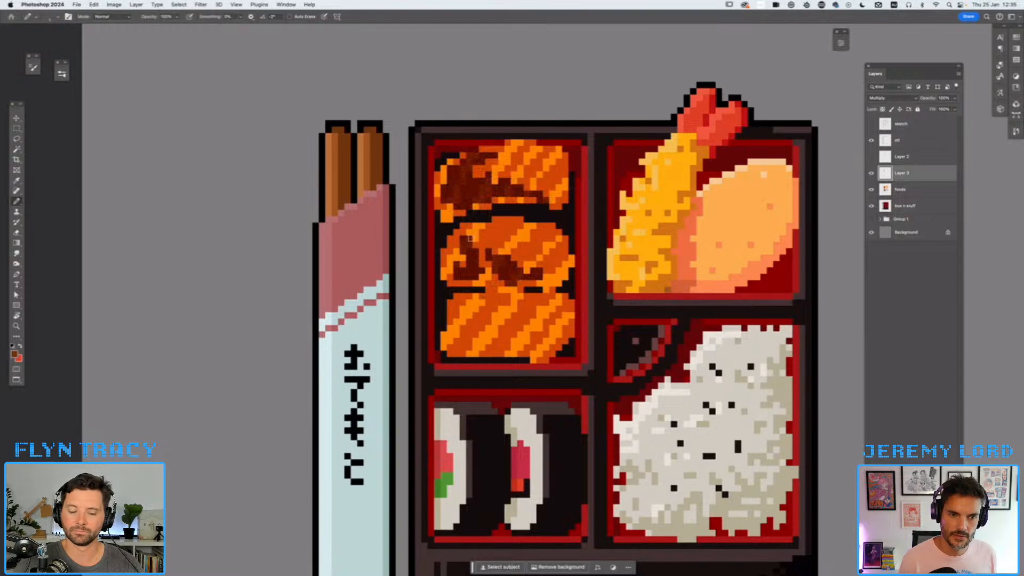
{"action": "key", "text": "super+z"}
{"action": "key", "text": "super+z"}
{"action": "key", "text": "super+z"}
{"action": "key", "text": "super+z"}
{"action": "key", "text": "super+z"}
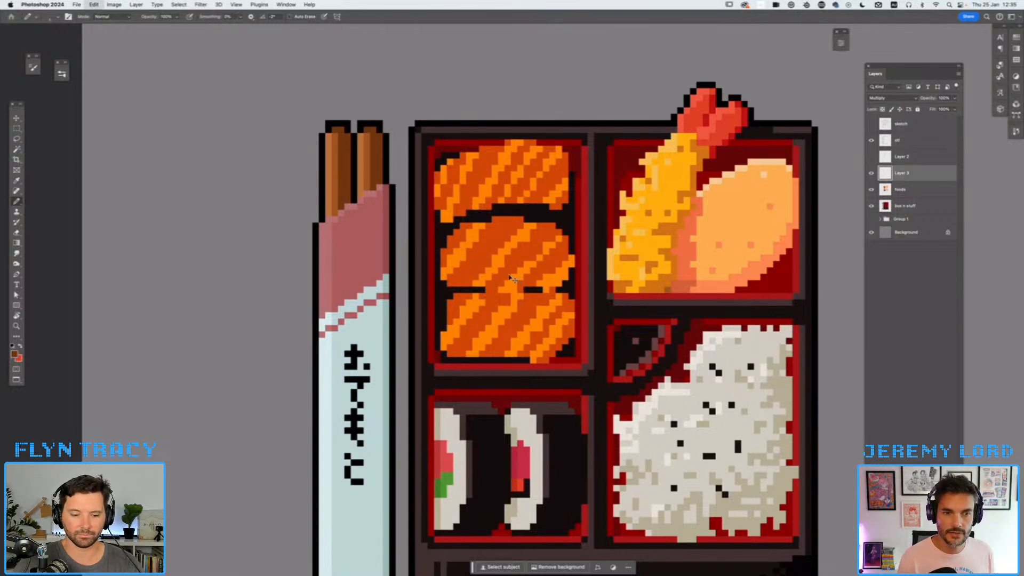
- Paint slanted dark brown sauce streaks across all three salmon pieces and check the whole bento box
{"action": "mouse_move", "coordinate": [453, 187]}
{"action": "left_mouse_down"}
{"action": "mouse_move", "coordinate": [495, 321]}
{"action": "mouse_move", "coordinate": [498, 256]}
{"action": "mouse_move", "coordinate": [522, 269]}
{"action": "mouse_move", "coordinate": [545, 318]}
{"action": "mouse_move", "coordinate": [548, 197]}
{"action": "mouse_move", "coordinate": [533, 268]}
{"action": "mouse_move", "coordinate": [449, 188]}
{"action": "mouse_move", "coordinate": [489, 305]}
{"action": "mouse_move", "coordinate": [479, 288]}
{"action": "mouse_move", "coordinate": [508, 335]}
{"action": "mouse_move", "coordinate": [501, 271]}
{"action": "mouse_move", "coordinate": [468, 175]}
{"action": "mouse_move", "coordinate": [490, 176]}
{"action": "mouse_move", "coordinate": [517, 235]}
{"action": "mouse_move", "coordinate": [541, 334]}
{"action": "mouse_move", "coordinate": [551, 315]}
{"action": "mouse_move", "coordinate": [520, 165]}
{"action": "mouse_move", "coordinate": [545, 190]}
{"action": "mouse_move", "coordinate": [567, 256]}
{"action": "mouse_move", "coordinate": [545, 185]}
{"action": "mouse_move", "coordinate": [521, 164]}
{"action": "mouse_move", "coordinate": [518, 187]}
{"action": "mouse_move", "coordinate": [545, 190]}
{"action": "mouse_move", "coordinate": [560, 246]}
{"action": "left_mouse_up"}
{"action": "key", "text": "super+minus"}
{"action": "key", "text": "super+minus"}
{"action": "key", "text": "super+minus"}
{"action": "key", "text": "super+minus"}
{"action": "key", "text": "super+minus"}
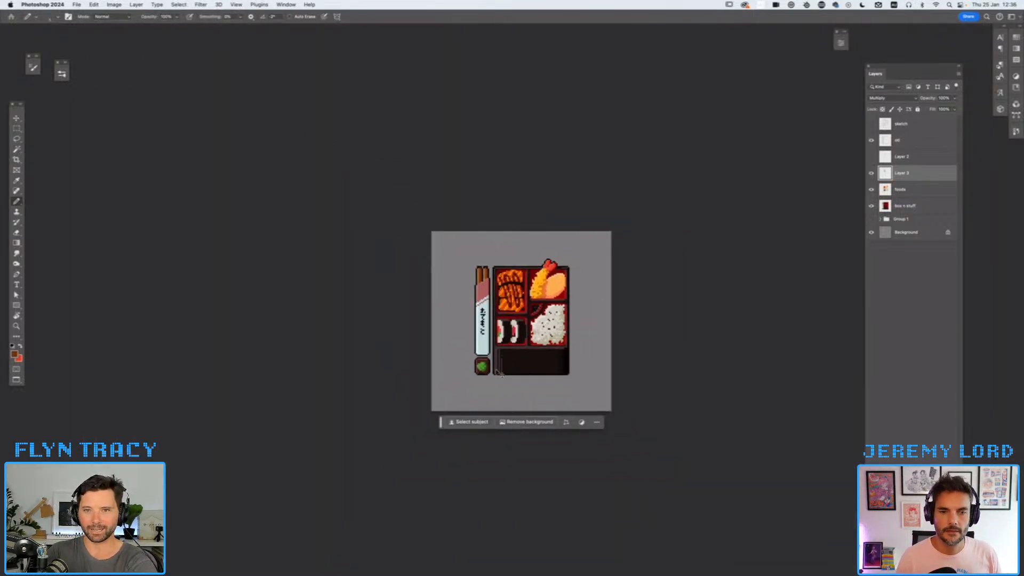
{"action": "key", "text": "super+equal"}
{"action": "key", "text": "super+equal"}
{"action": "key", "text": "super+equal"}
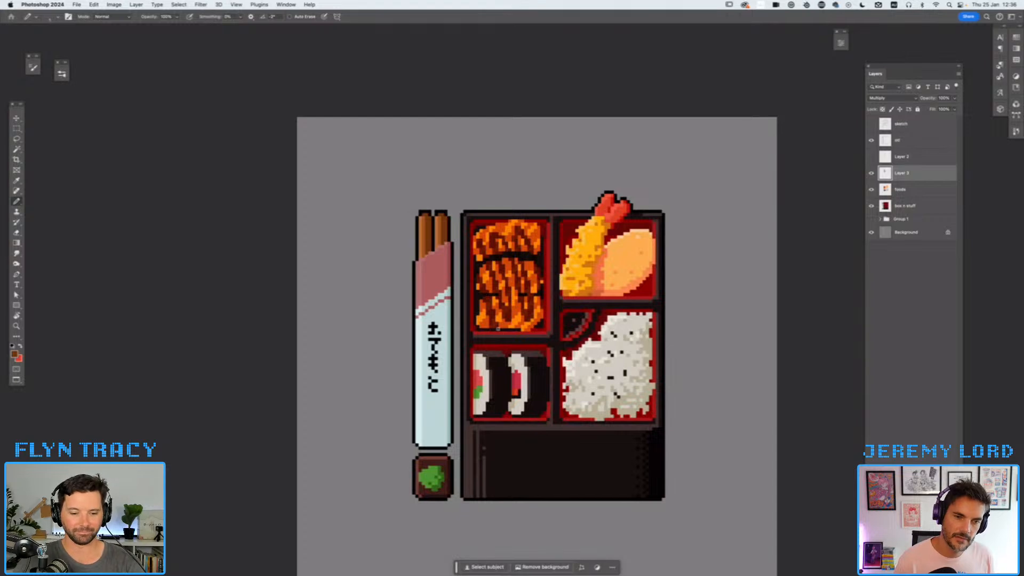
{"action": "key", "text": "super+minus"}
{"action": "key", "text": "super+minus"}
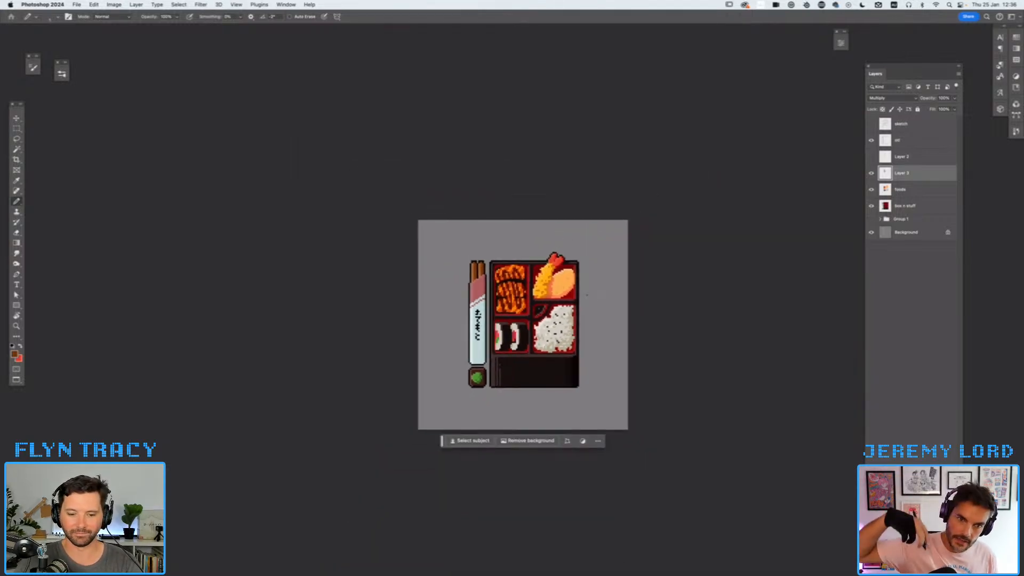
{"action": "key", "text": "super+plus"}
{"action": "key", "text": "super+plus"}
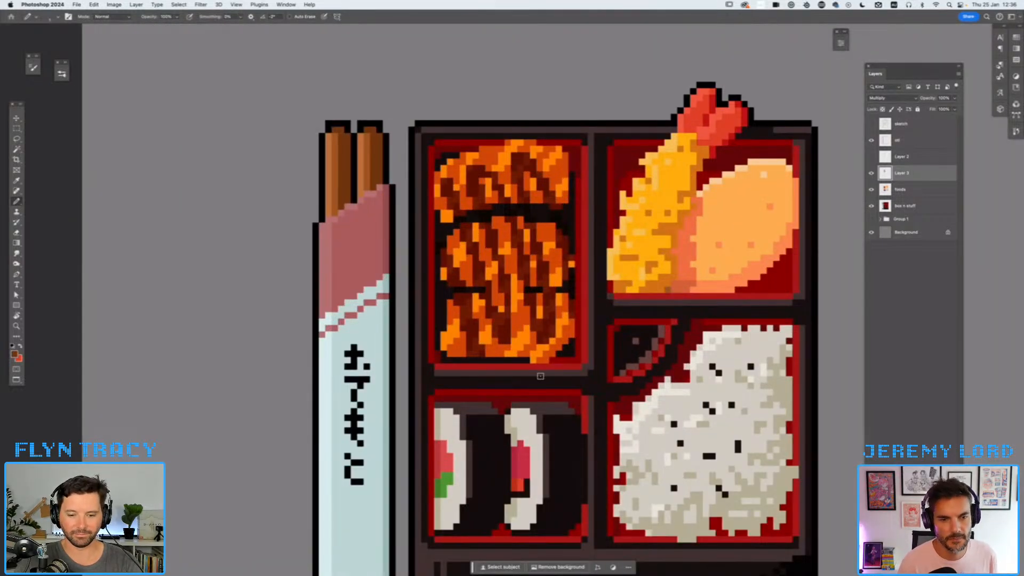
- Show the green garnish on Layer 2 over the sauced salmon, examine the whole illustration, and hide the garnish again
{"action": "left_click", "coordinate": [872, 156]}
{"action": "key", "text": "super+minus"}
{"action": "key", "text": "super+minus"}
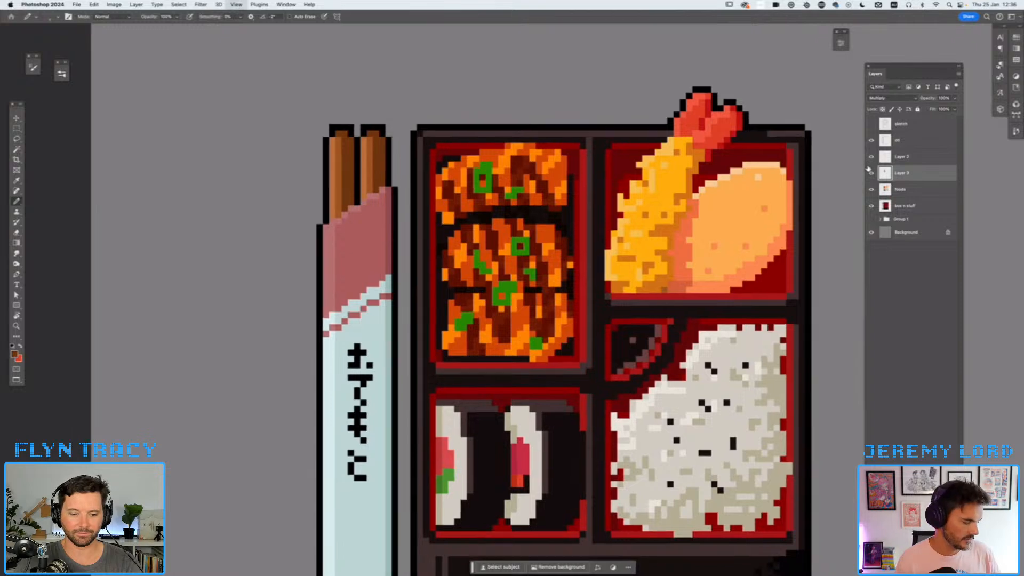
{"action": "key", "text": "super+plus"}
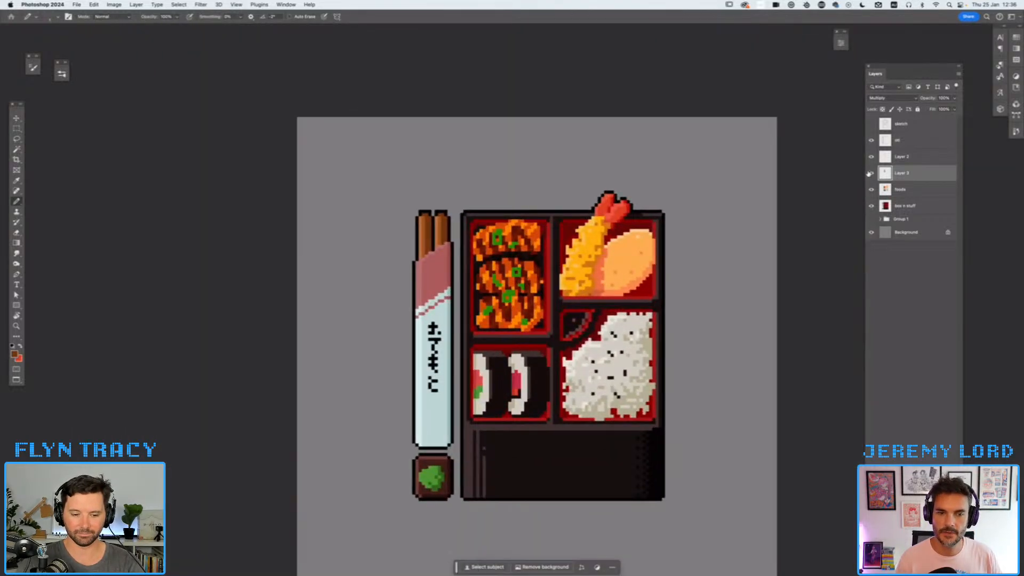
{"action": "left_click", "coordinate": [871, 157]}
{"action": "key", "text": "super+plus"}
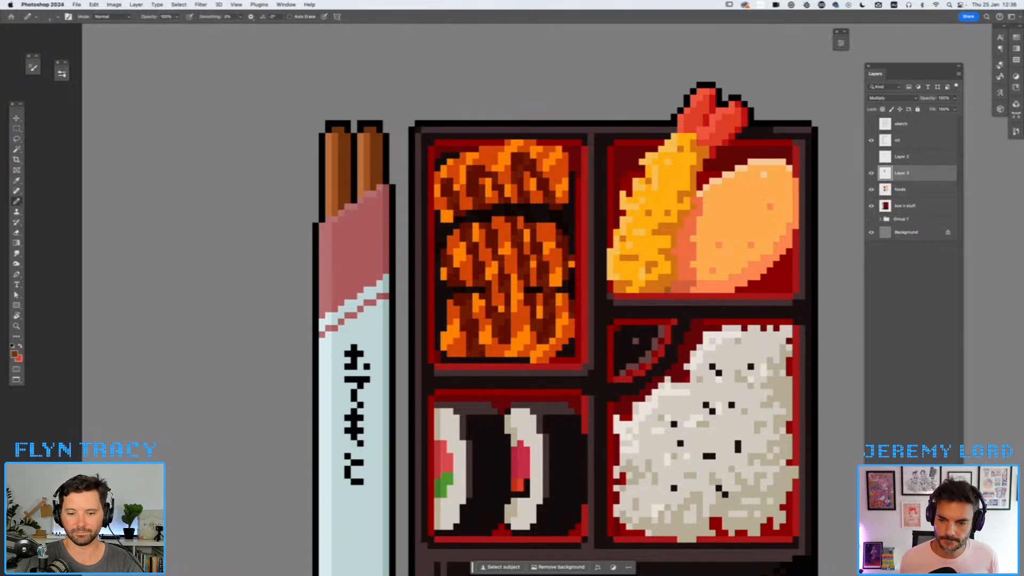
- Merge the sauce layer with the foods layer and rename the merged layer "foods"
{"action": "left_click", "coordinate": [913, 193], "text": "shift"}
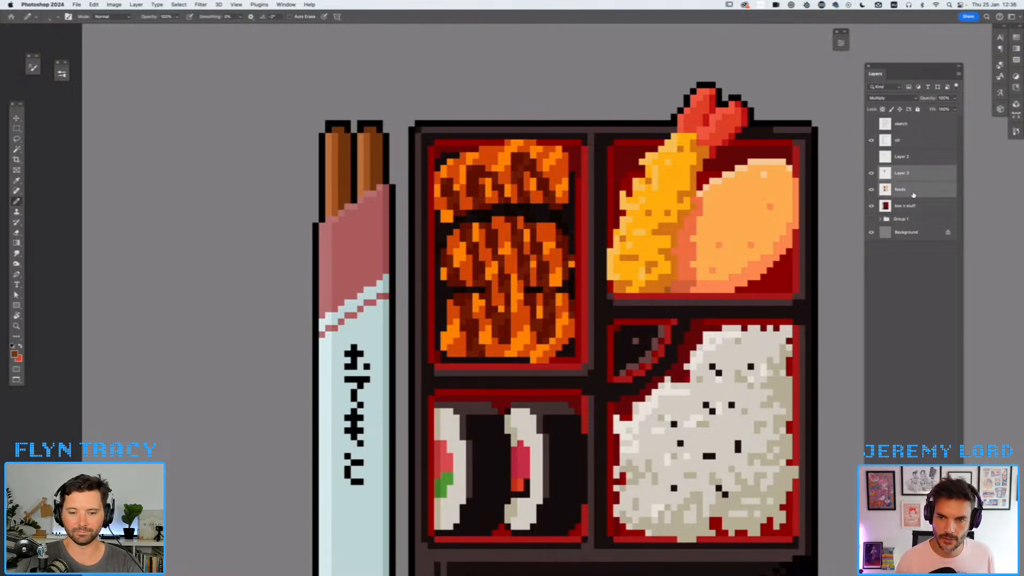
{"action": "key", "text": "super+e"}
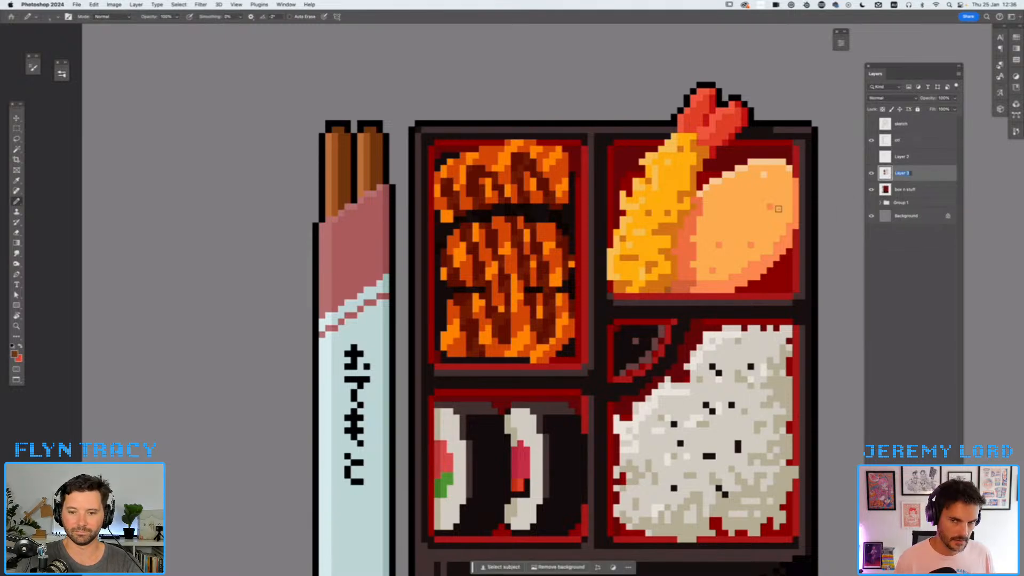
{"action": "type", "text": "foods"}
{"action": "key", "text": "Return"}
- Add a new layer above "foods" and paint white highlight pixels along the left side and upper edge of the uppermost salmon piece
{"action": "left_click", "coordinate": [938, 533]}
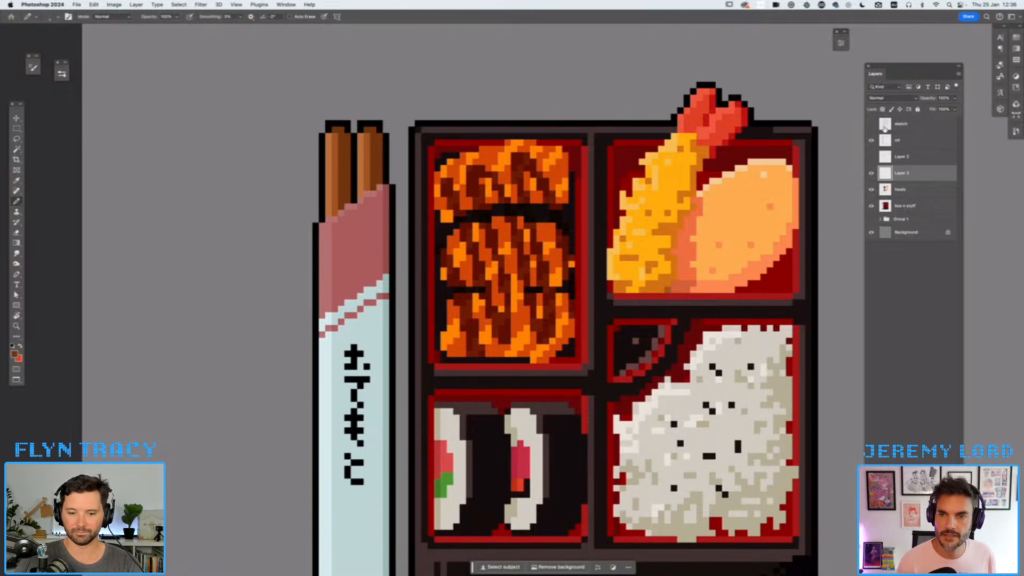
{"action": "key", "text": "d"}
{"action": "key", "text": "x"}
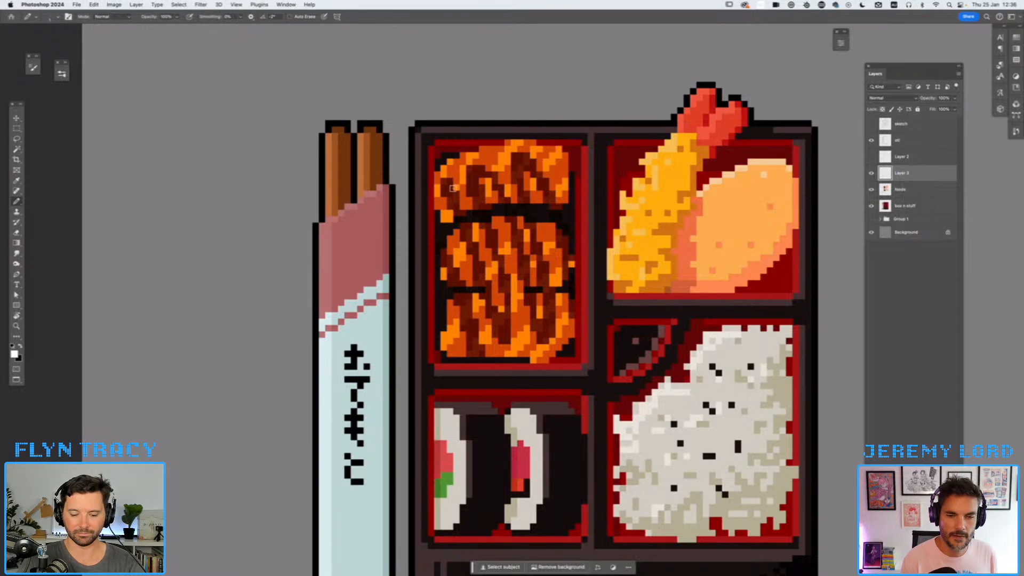
{"action": "left_click_drag", "start_coordinate": [442, 175], "coordinate": [451, 175]}
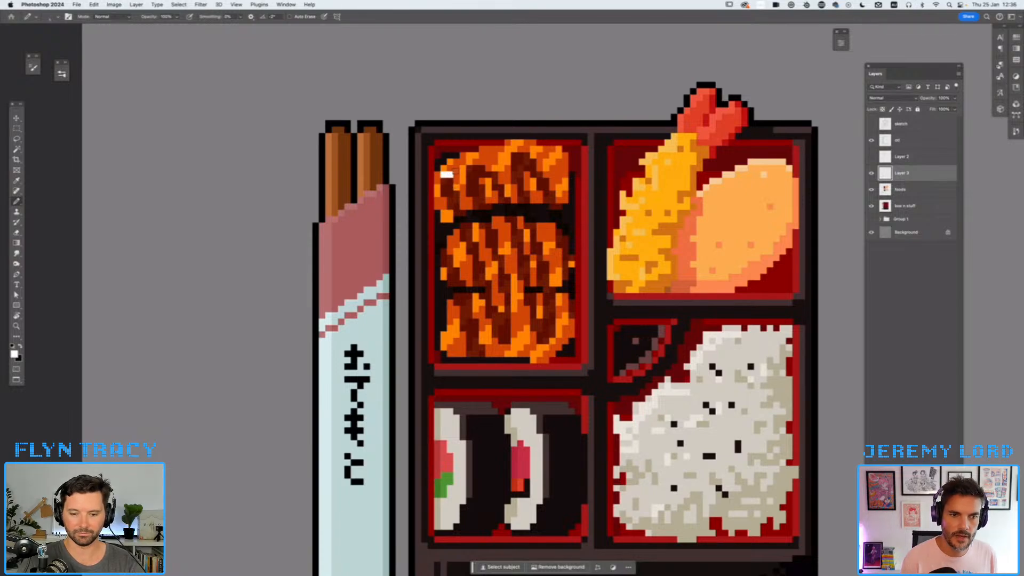
{"action": "key", "text": "super+z"}
{"action": "left_click_drag", "start_coordinate": [443, 181], "coordinate": [463, 187]}
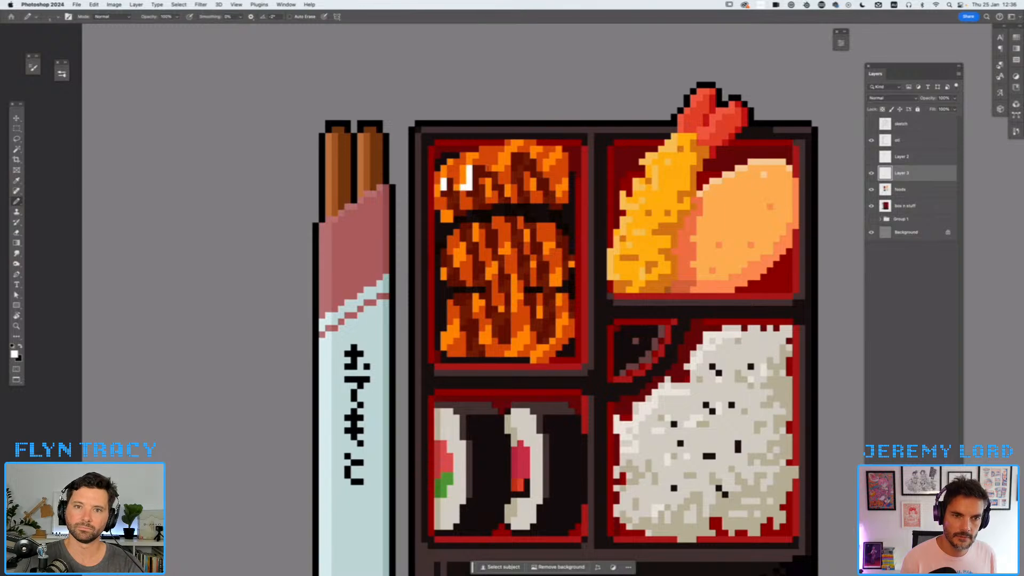
{"action": "key", "text": "super+z"}
{"action": "left_click", "coordinate": [469, 174]}
{"action": "left_click_drag", "start_coordinate": [512, 142], "coordinate": [560, 156]}
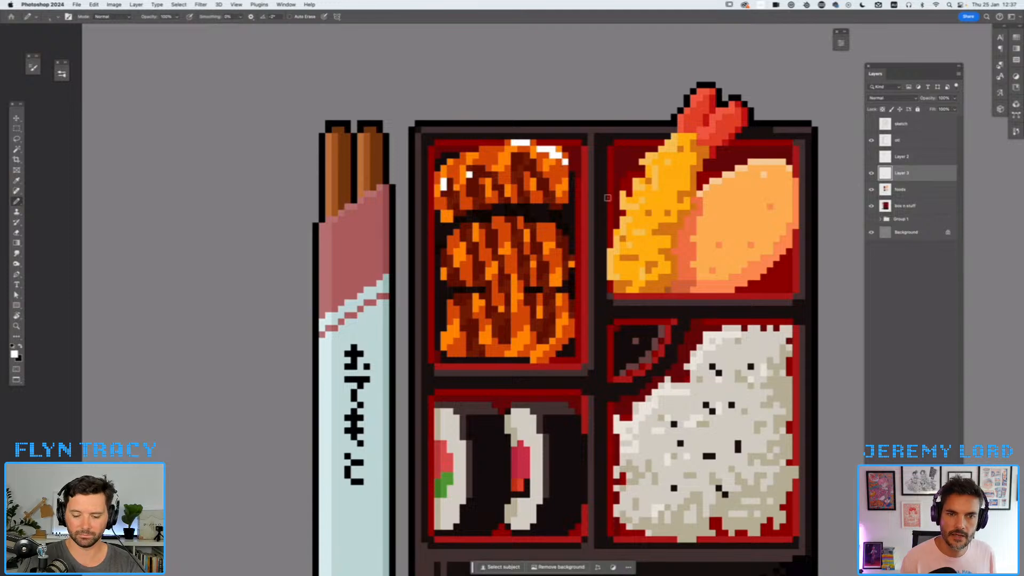
- Lower the highlight layer's opacity to about 70% and check the whole bento box
{"action": "left_click", "coordinate": [955, 98]}
{"action": "left_click_drag", "start_coordinate": [958, 109], "coordinate": [945, 109]}
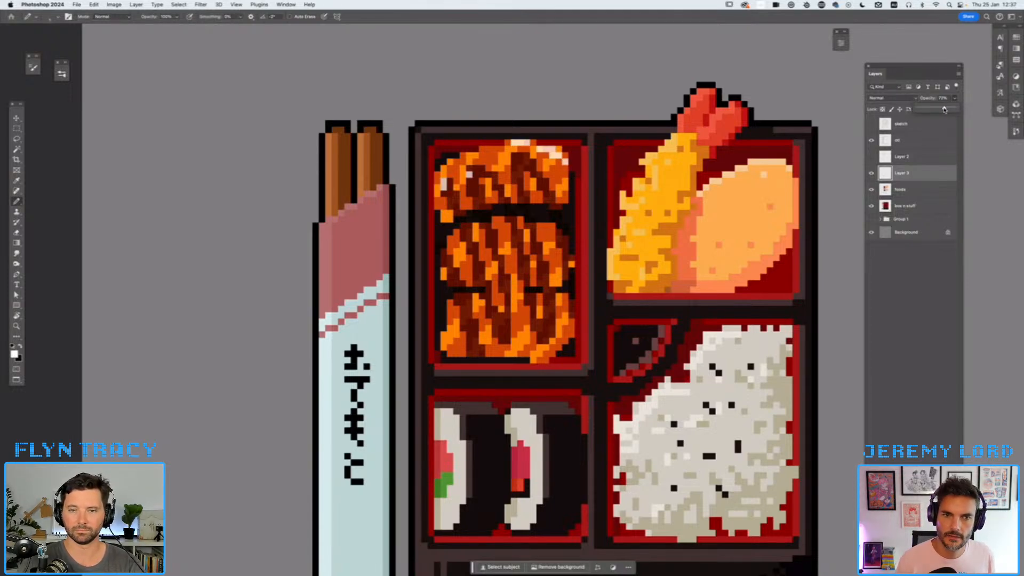
{"action": "key", "text": "super+minus"}
{"action": "key", "text": "super+minus"}
{"action": "key", "text": "super+minus"}
{"action": "key", "text": "super+minus"}
{"action": "key", "text": "super+minus"}
{"action": "key", "text": "super+minus"}
{"action": "key", "text": "super+minus"}
- Extend the translucent white highlights to the middle and lower salmon pieces
{"action": "key", "text": "super+equal"}
{"action": "key", "text": "super+equal"}
{"action": "key", "text": "super+equal"}
{"action": "key", "text": "super+equal"}
{"action": "key", "text": "super+equal"}
{"action": "key", "text": "super+equal"}
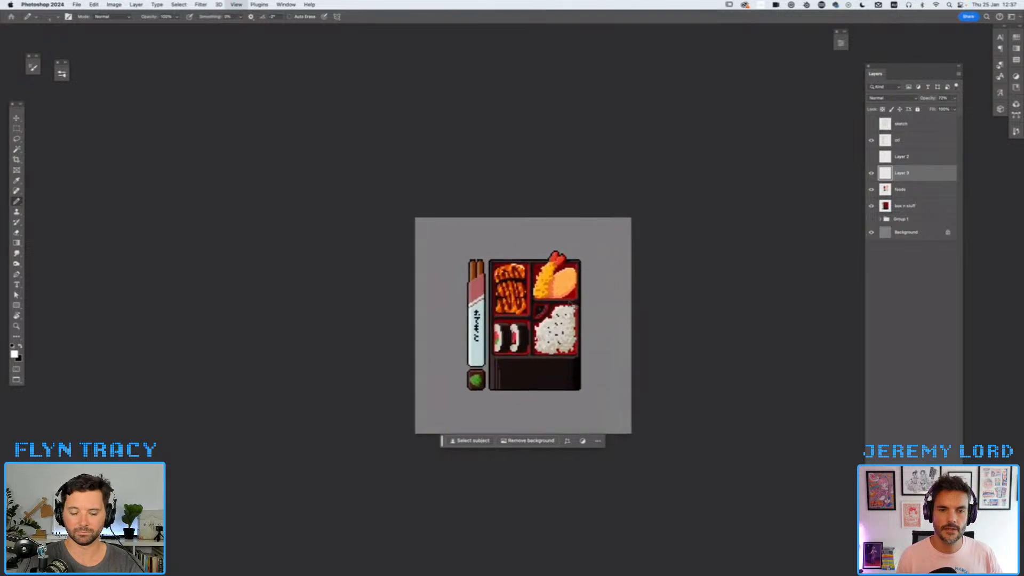
{"action": "key", "text": "super+equal"}
{"action": "key", "text": "super+equal"}
{"action": "key", "text": "super+equal"}
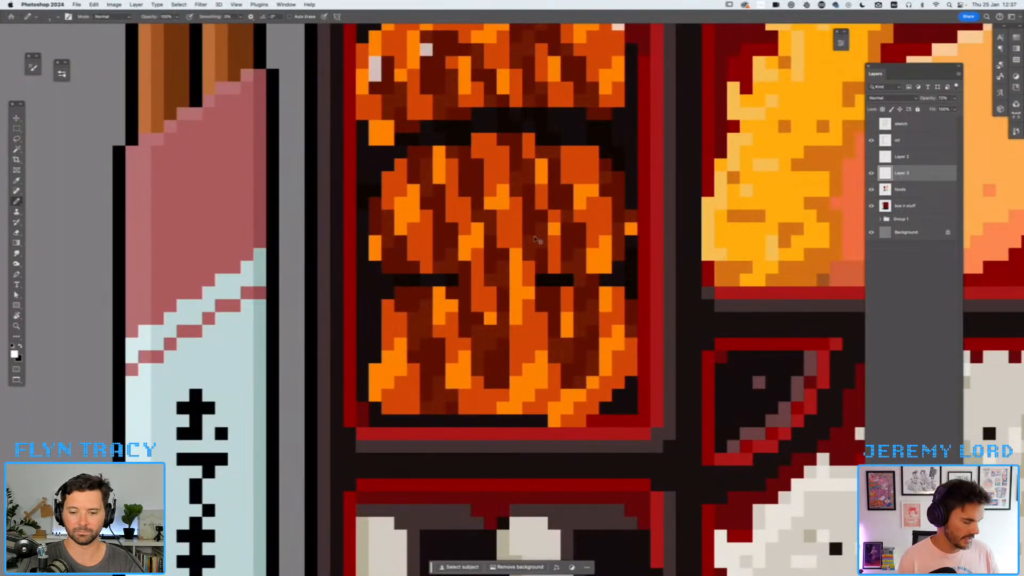
{"action": "key", "text": "super+minus"}
{"action": "key", "text": "super+minus"}
{"action": "key", "text": "super+minus"}
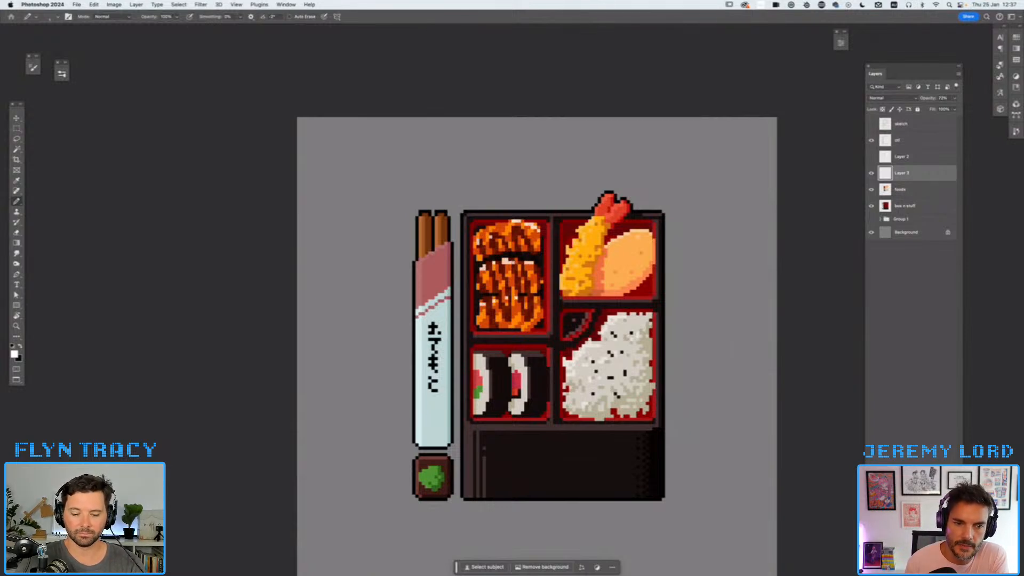
- Sketch a white downward arrow above the salmon compartment and delete it with a rectangular selection
{"action": "mouse_move", "coordinate": [487, 135]}
{"action": "left_mouse_down"}
{"action": "mouse_move", "coordinate": [492, 169]}
{"action": "mouse_move", "coordinate": [503, 150]}
{"action": "left_mouse_up"}
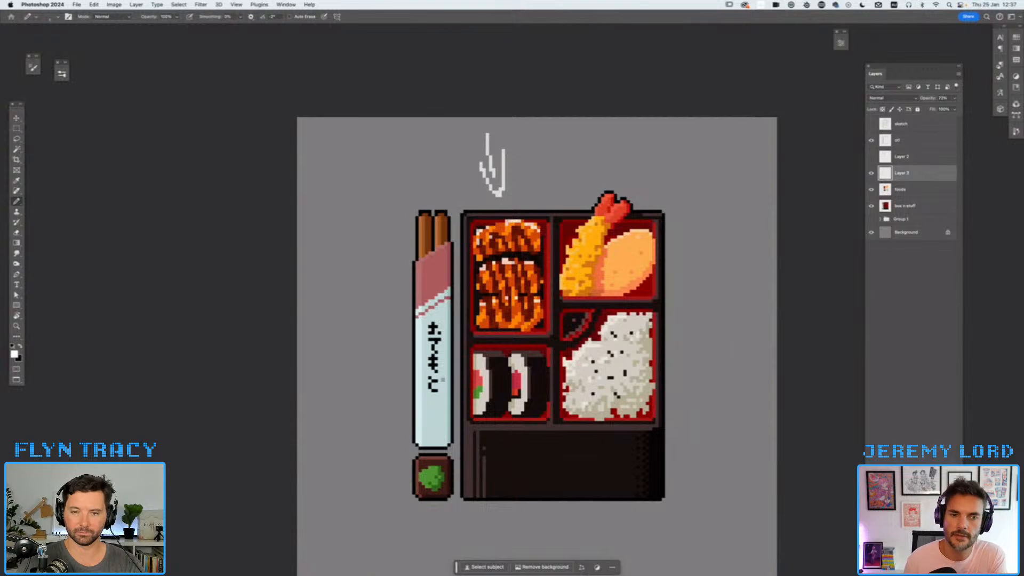
{"action": "key", "text": "e"}
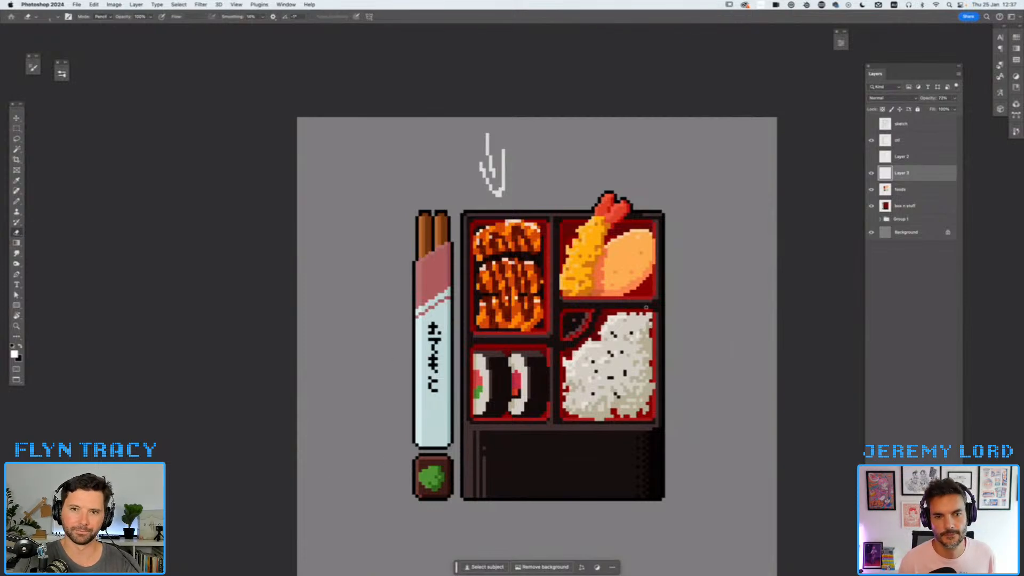
{"action": "key", "text": "m"}
{"action": "left_click_drag", "start_coordinate": [454, 117], "coordinate": [530, 199]}
{"action": "key", "text": "Delete"}
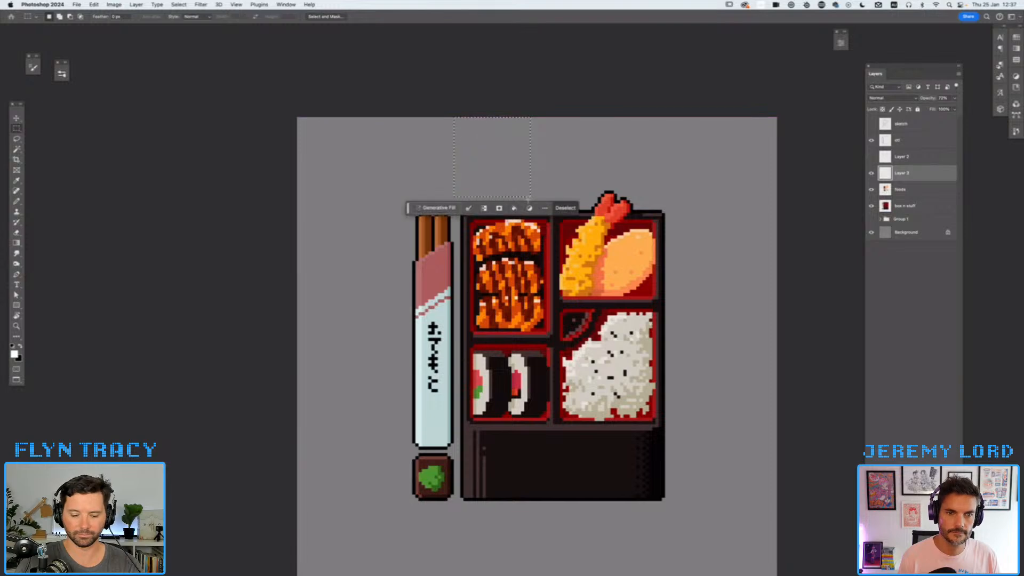
{"action": "key", "text": "ctrl+d"}
- Show Layer 2 with the green garnish and make it the active layer
{"action": "key", "text": "b"}
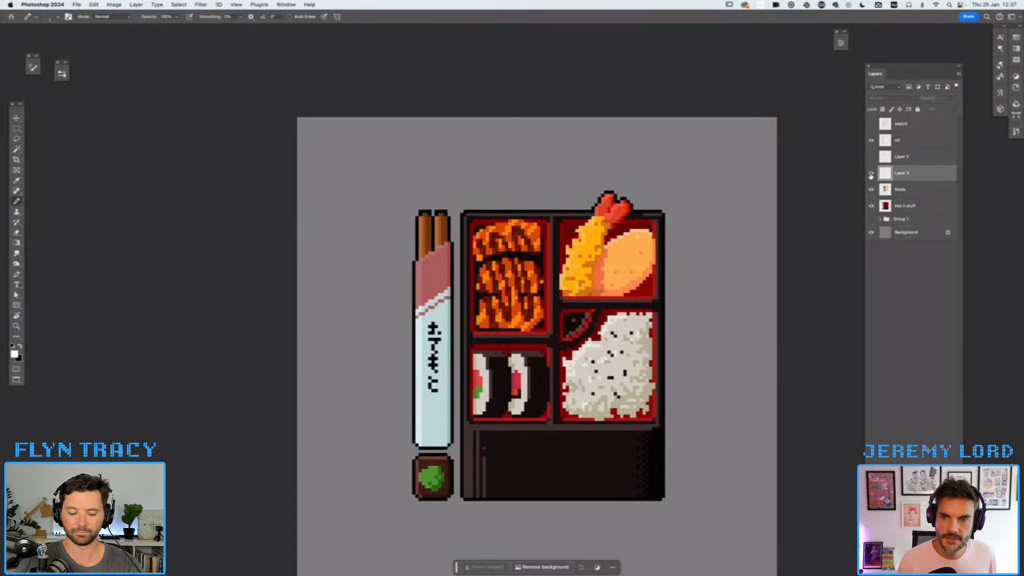
{"action": "left_click", "coordinate": [871, 156]}
{"action": "left_click", "coordinate": [911, 160]}
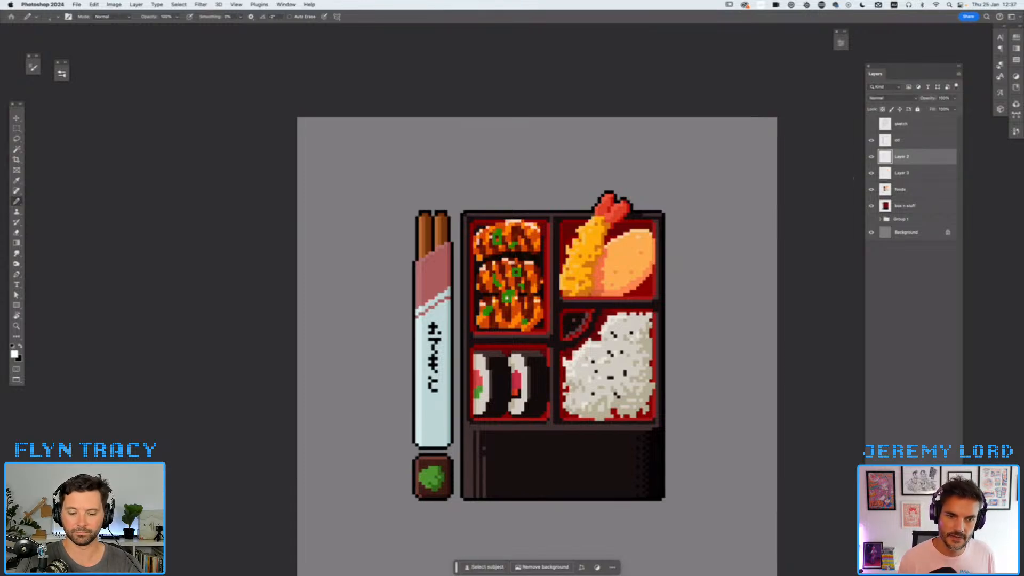
- Sample the garnish green and shift the foreground colour to a darker, bluer green, RGB 1, 89, 32
{"action": "key", "text": "super+plus"}
{"action": "key", "text": "super+plus"}
{"action": "left_click_drag", "start_coordinate": [543, 247], "coordinate": [569, 336]}
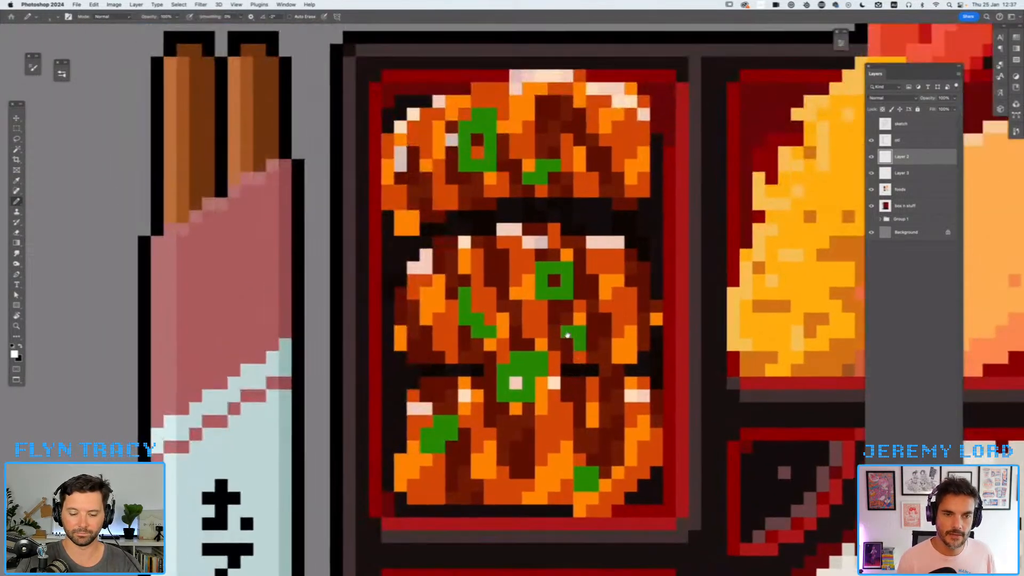
{"action": "key", "text": "i"}
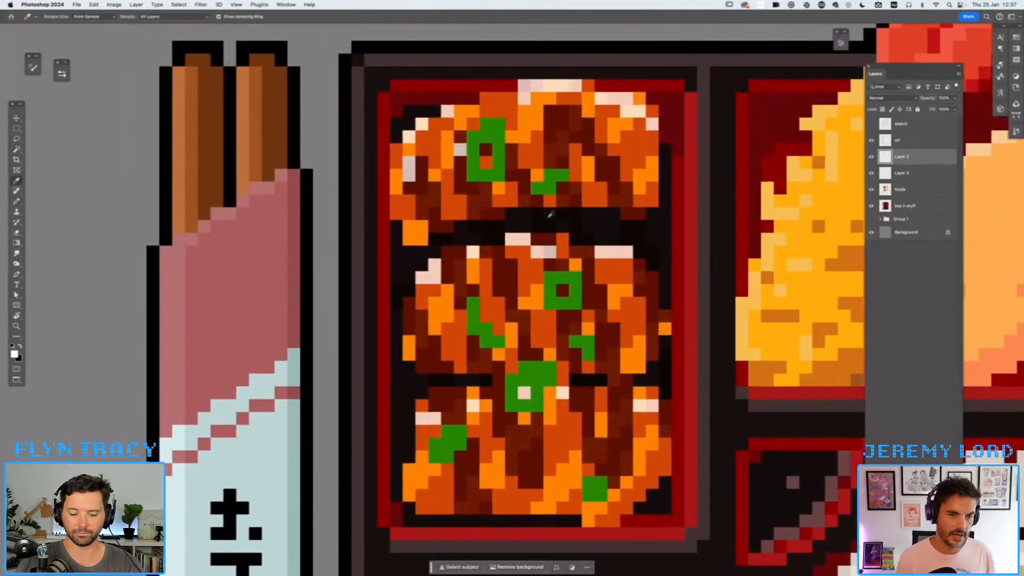
{"action": "left_click", "coordinate": [495, 129]}
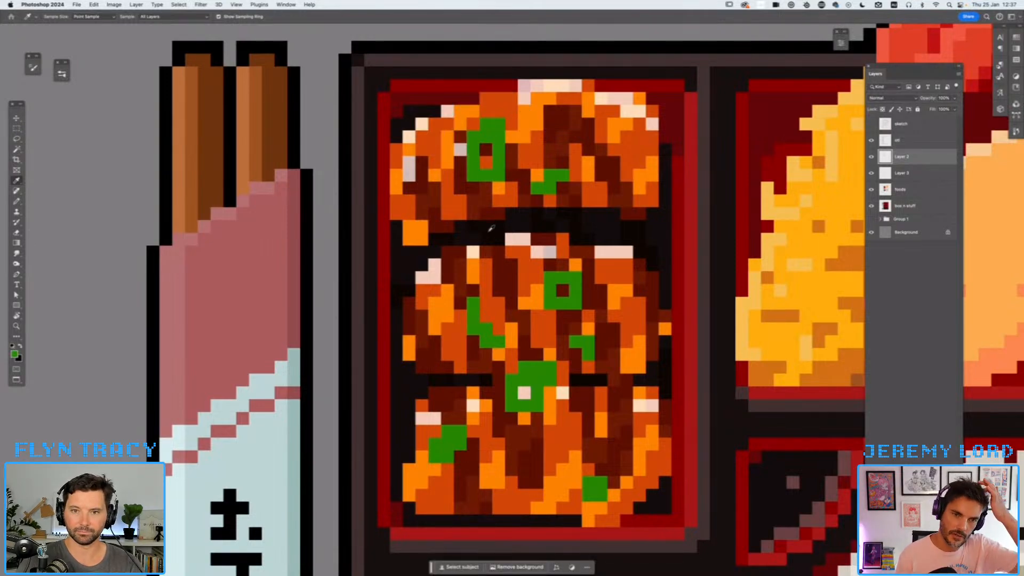
{"action": "left_click", "coordinate": [21, 345]}
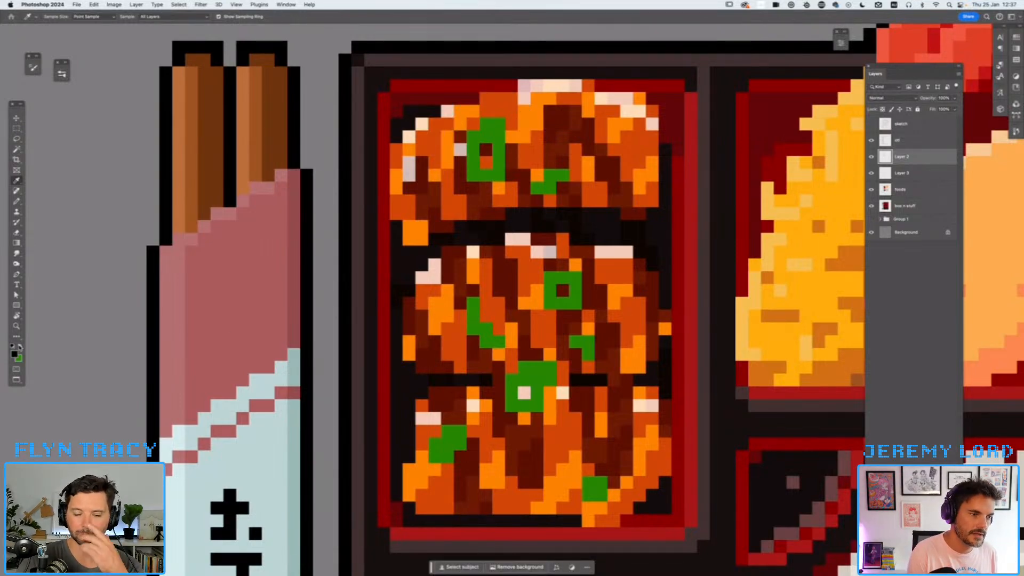
{"action": "left_click", "coordinate": [491, 126]}
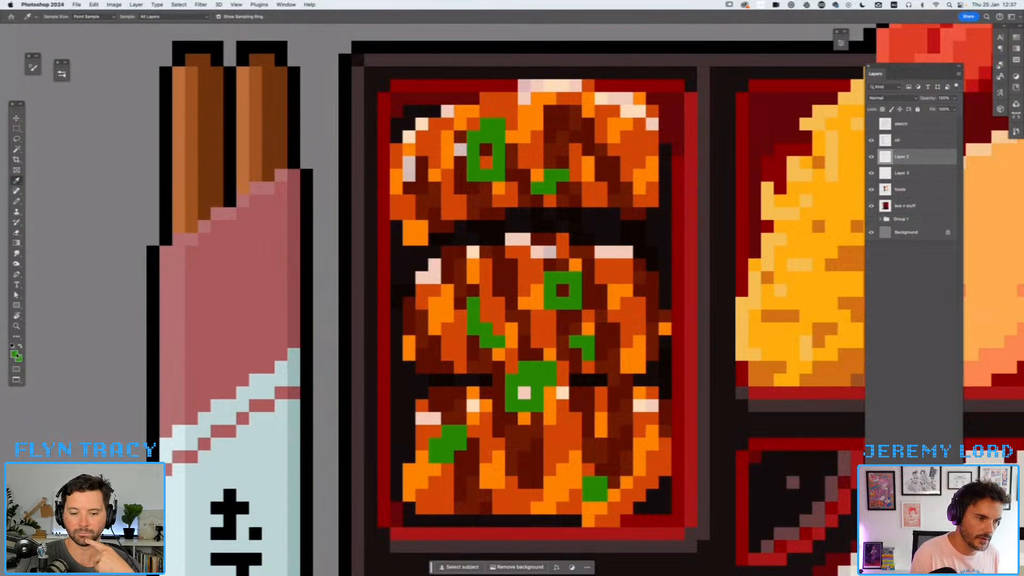
{"action": "left_click", "coordinate": [15, 354]}
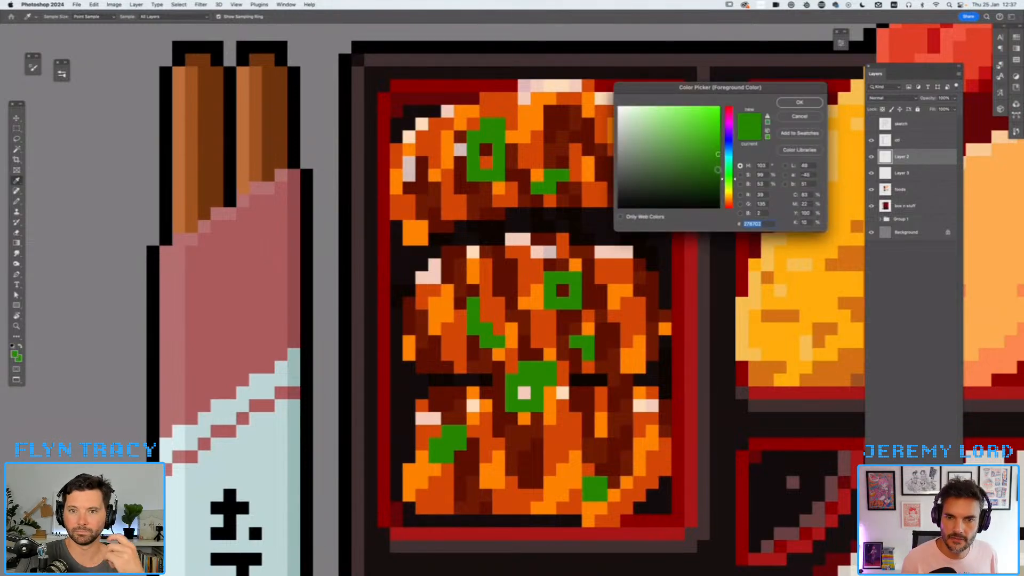
{"action": "left_click", "coordinate": [717, 170]}
{"action": "left_click_drag", "start_coordinate": [731, 179], "coordinate": [732, 168]}
{"action": "left_click", "coordinate": [719, 176]}
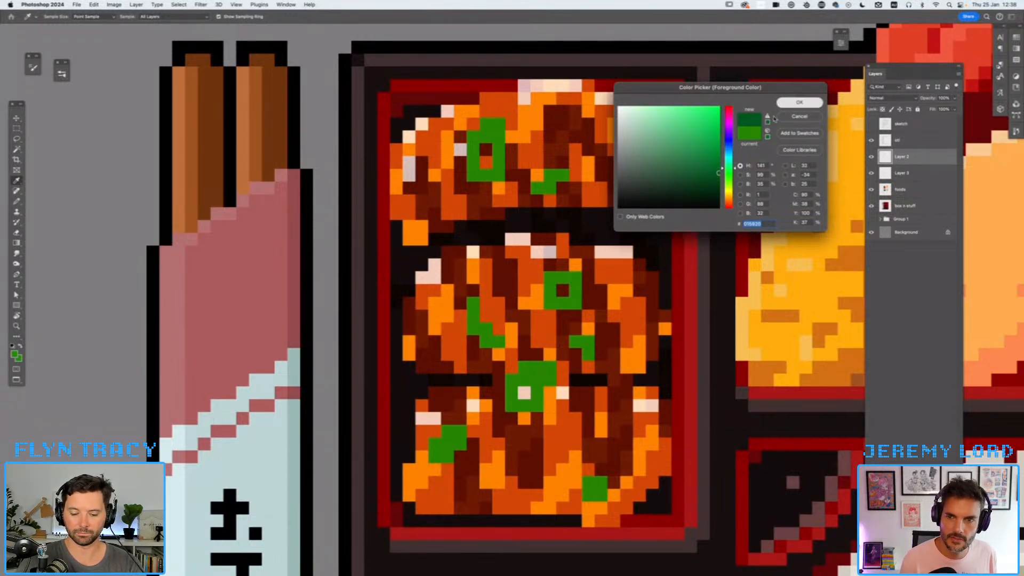
{"action": "left_click", "coordinate": [799, 102]}
- Lock the transparent pixels of Layer 2 and rename the layer "shallots"
{"action": "key", "text": "slash"}
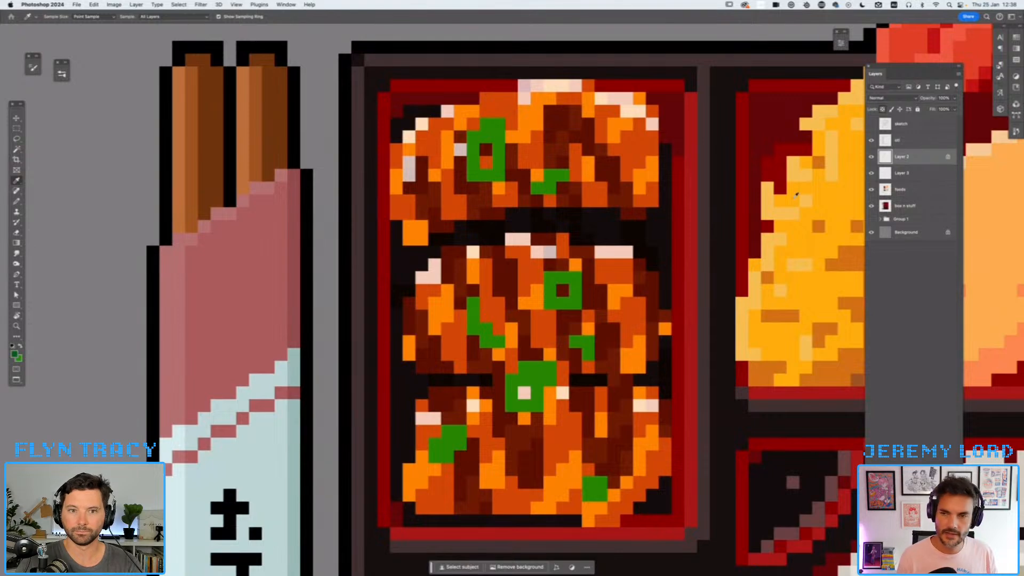
{"action": "double_click", "coordinate": [904, 158]}
{"action": "type", "text": "shad"}
{"action": "type", "text": "lots"}
{"action": "key", "text": "Return"}
- Rename the highlight layer below the garnish "salmon highs"
{"action": "double_click", "coordinate": [901, 173]}
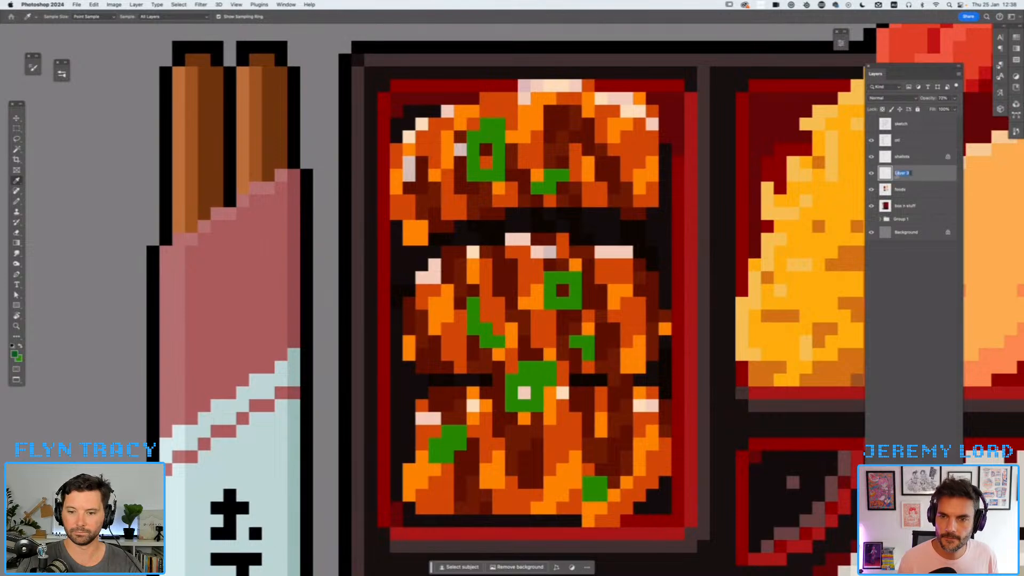
{"action": "type", "text": "sa"}
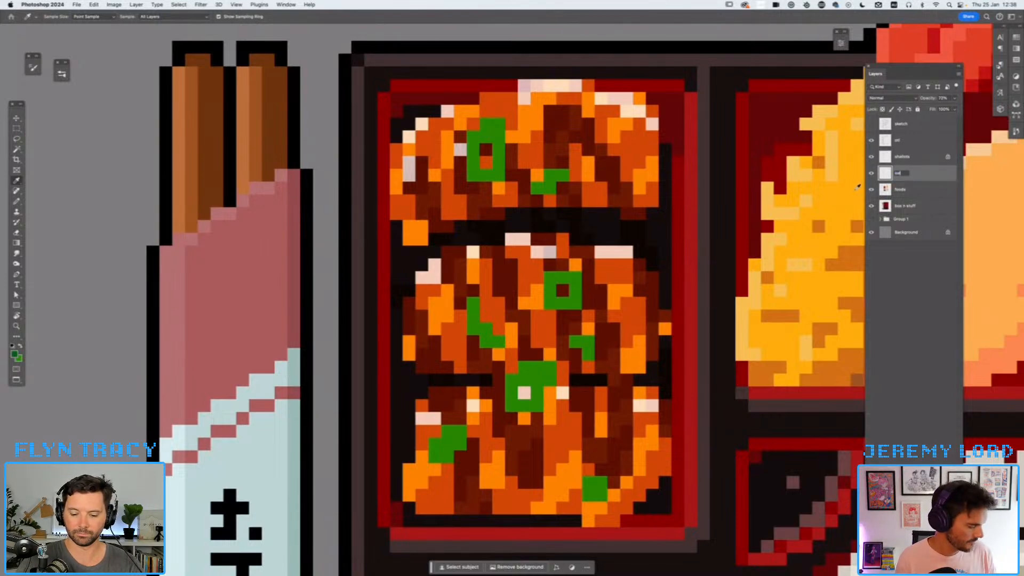
{"action": "type", "text": "lmon highs"}
{"action": "key", "text": "Return"}
- Shade the edges of the garnish rings and the two lowest green pieces with dark green on the shallots layer
{"action": "left_click", "coordinate": [909, 160]}
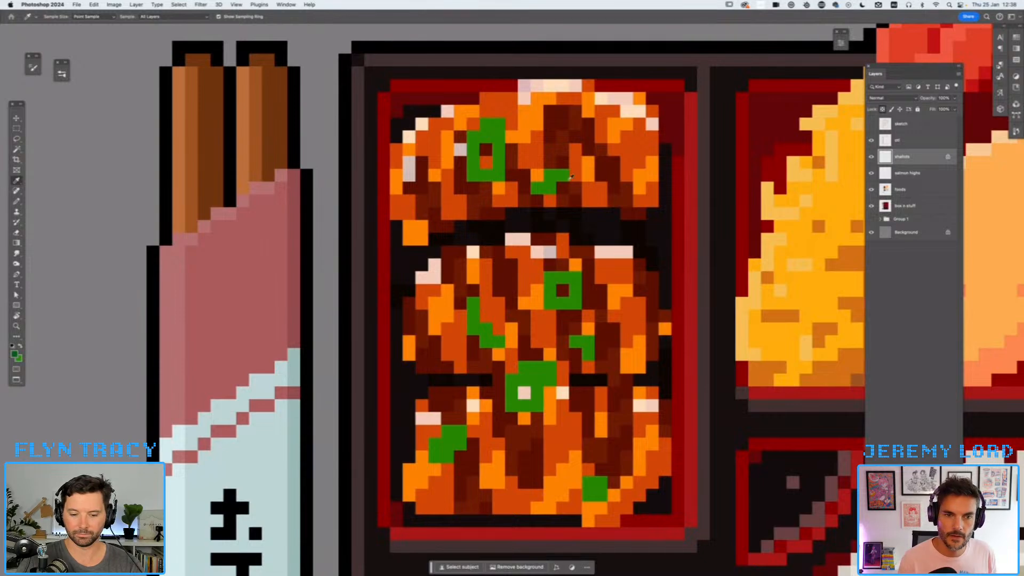
{"action": "key", "text": "b"}
{"action": "mouse_move", "coordinate": [497, 134]}
{"action": "left_mouse_down"}
{"action": "mouse_move", "coordinate": [498, 170]}
{"action": "mouse_move", "coordinate": [487, 176]}
{"action": "left_mouse_up"}
{"action": "mouse_move", "coordinate": [552, 289]}
{"action": "left_mouse_down"}
{"action": "mouse_move", "coordinate": [550, 275]}
{"action": "mouse_move", "coordinate": [571, 275]}
{"action": "mouse_move", "coordinate": [571, 288]}
{"action": "left_mouse_up"}
{"action": "left_click_drag", "start_coordinate": [537, 378], "coordinate": [530, 401]}
{"action": "left_click", "coordinate": [549, 377]}
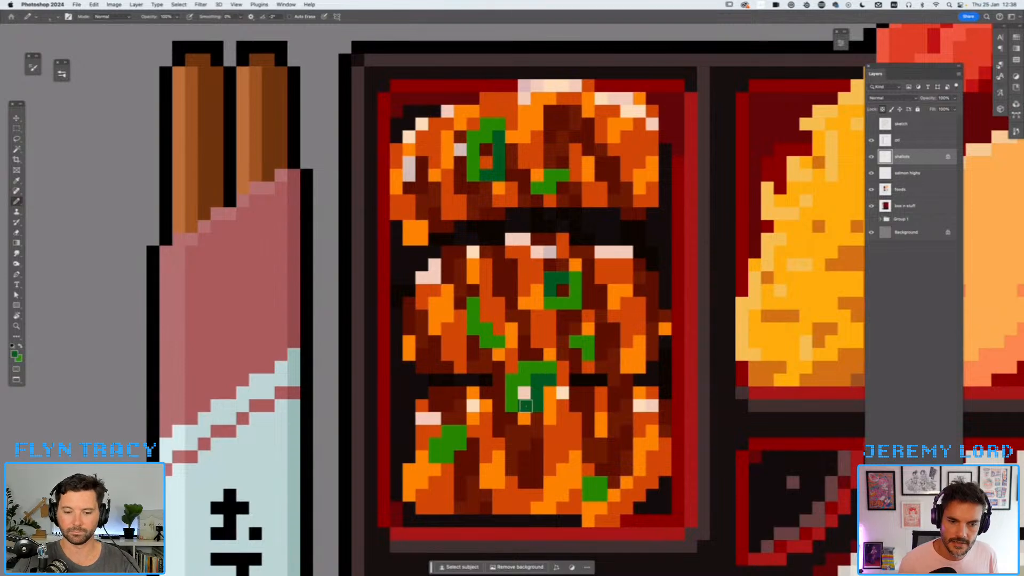
{"action": "left_click_drag", "start_coordinate": [461, 432], "coordinate": [436, 463]}
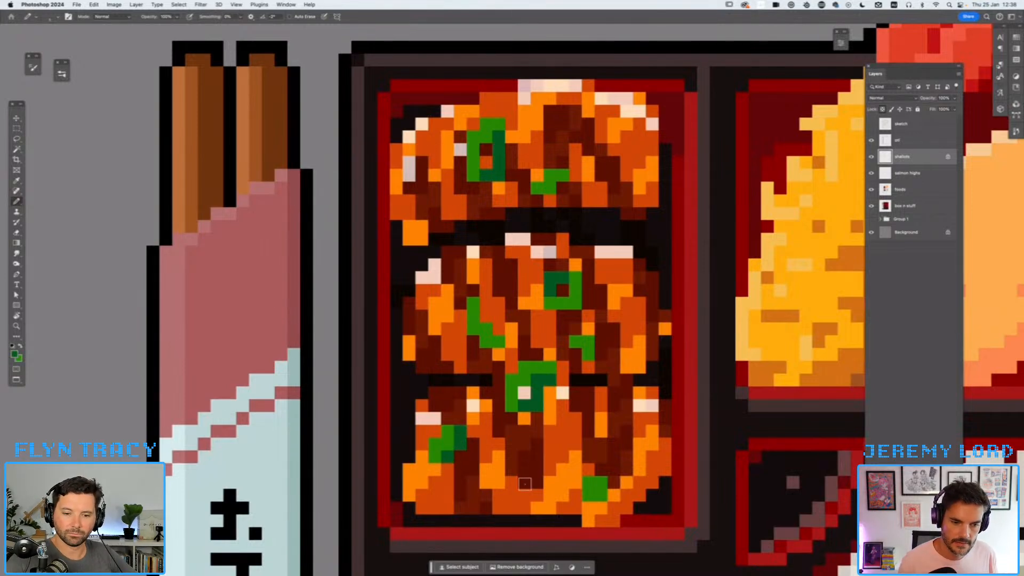
{"action": "left_click_drag", "start_coordinate": [601, 492], "coordinate": [589, 504]}
{"action": "left_click", "coordinate": [602, 499]}
- Unlock the shallots layer's transparency and add dark green pixels to the small garnish pieces on the middle salmon
{"action": "left_click", "coordinate": [499, 343]}
{"action": "key", "text": "/"}
{"action": "left_click", "coordinate": [497, 328]}
{"action": "left_click", "coordinate": [486, 303]}
{"action": "left_click", "coordinate": [587, 342]}
- Examine the shaded green garnish within the whole bento box
{"action": "key", "text": "super+minus"}
{"action": "key", "text": "super+minus"}
{"action": "key", "text": "super+minus"}
{"action": "key", "text": "super+minus"}
{"action": "key", "text": "super+minus"}
{"action": "key", "text": "super+minus"}
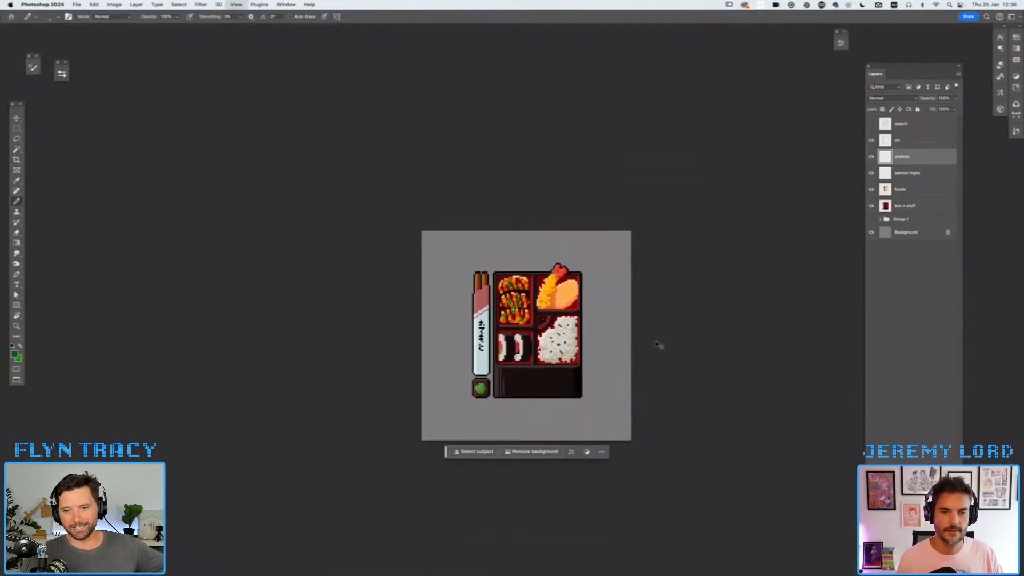
{"action": "key", "text": "super+plus"}
{"action": "key", "text": "super+plus"}
{"action": "key", "text": "super+plus"}
{"action": "key", "text": "super+plus"}
{"action": "key", "text": "super+plus"}
{"action": "key", "text": "super+plus"}
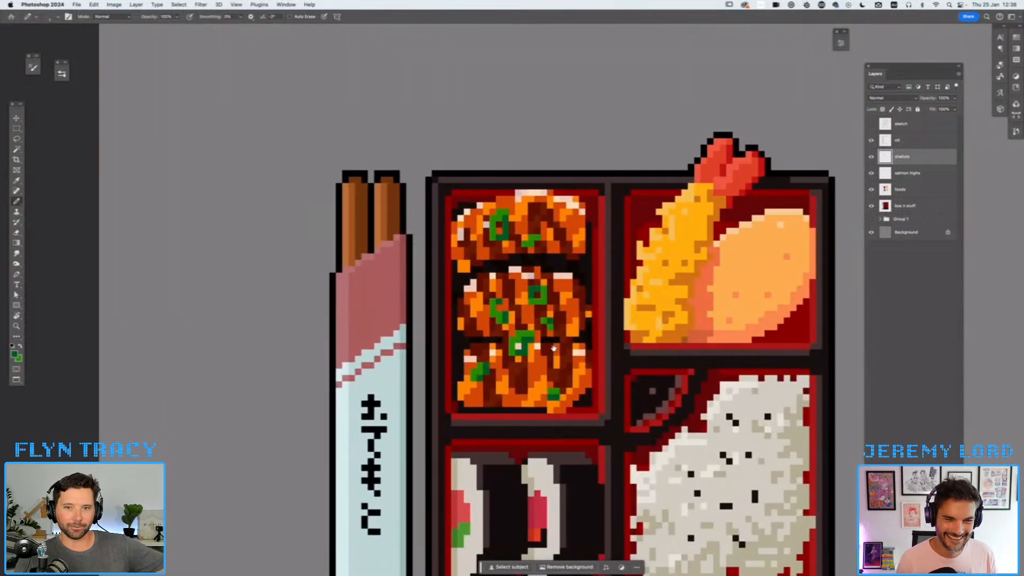
{"action": "left_click_drag", "start_coordinate": [554, 348], "coordinate": [562, 313]}
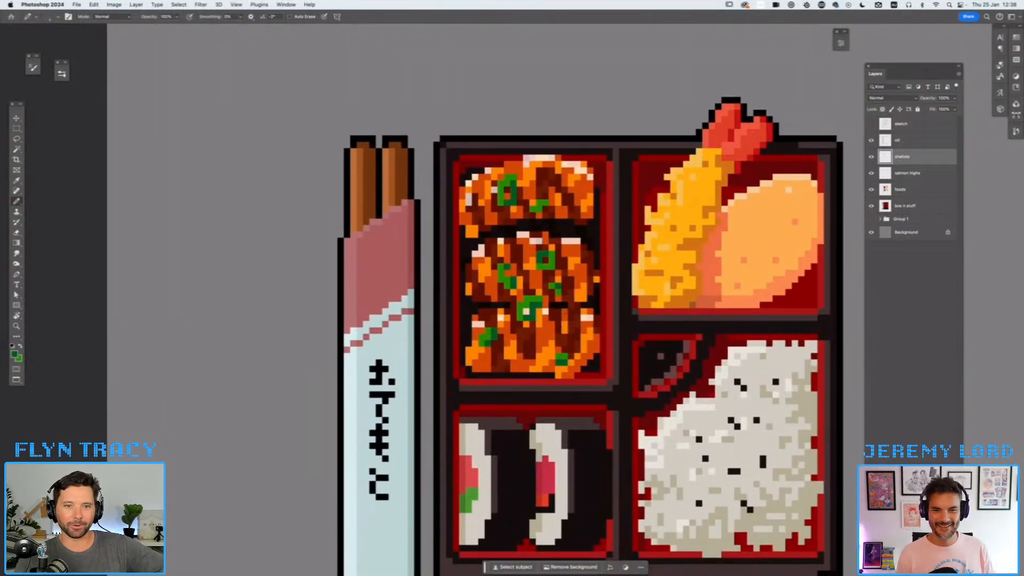
- Sample the garnish's mid green and brighten the foreground colour to RGB 66, 171, 25
{"action": "key", "text": "super+plus"}
{"action": "key", "text": "super+plus"}
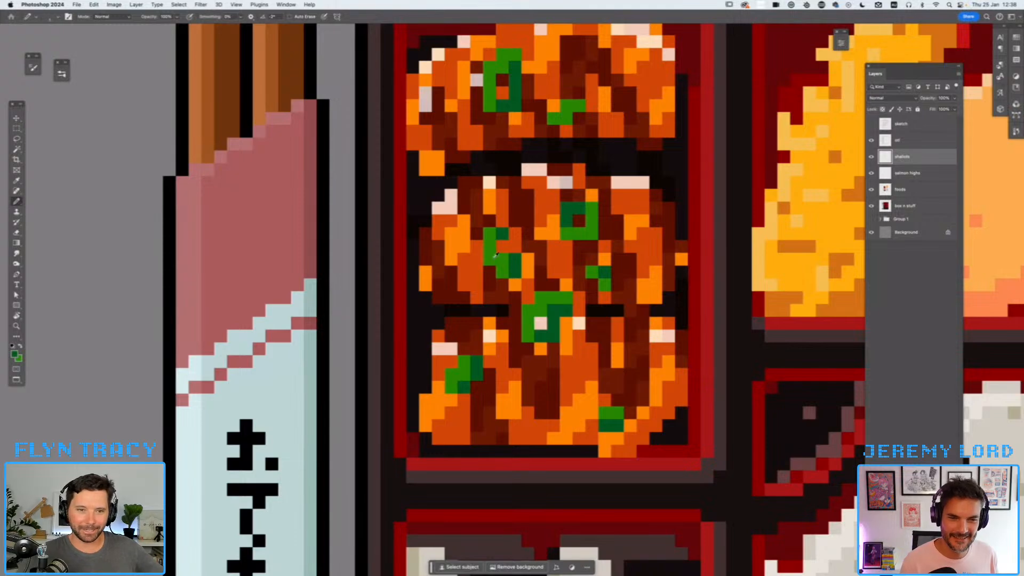
{"action": "key", "text": "i"}
{"action": "left_click", "coordinate": [15, 354]}
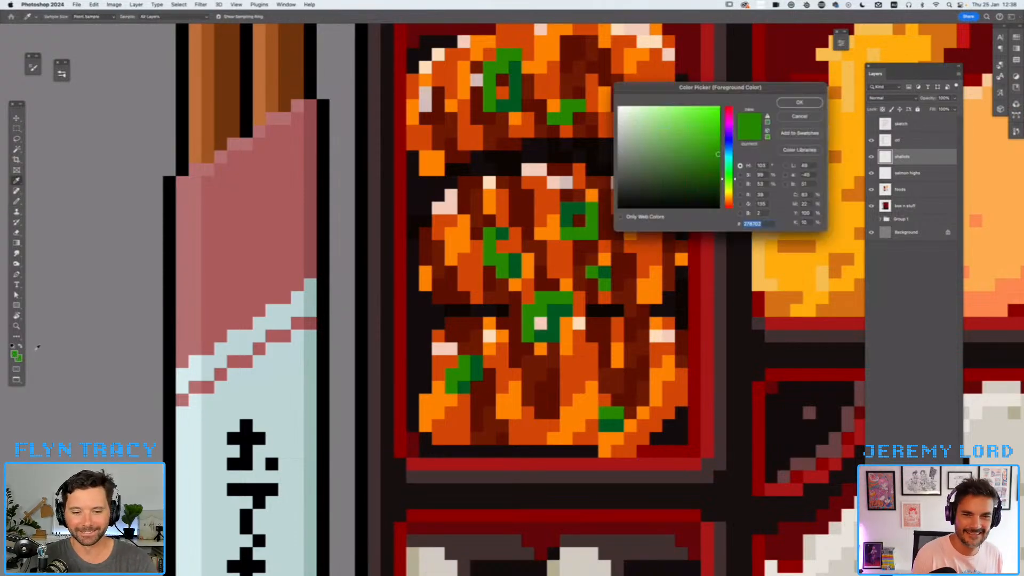
{"action": "left_click", "coordinate": [707, 130]}
{"action": "left_click", "coordinate": [800, 102]}
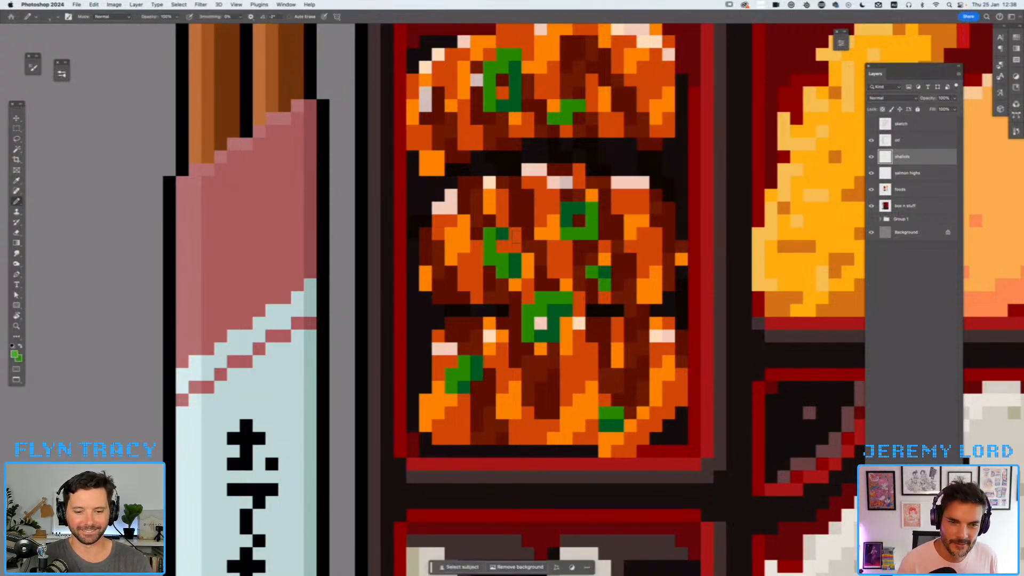
- Paint bright green highlights on the lit edges of the garnish on the upper and middle salmon, undoing the overlong stroke
{"action": "key", "text": "b"}
{"action": "left_click_drag", "start_coordinate": [566, 222], "coordinate": [565, 235]}
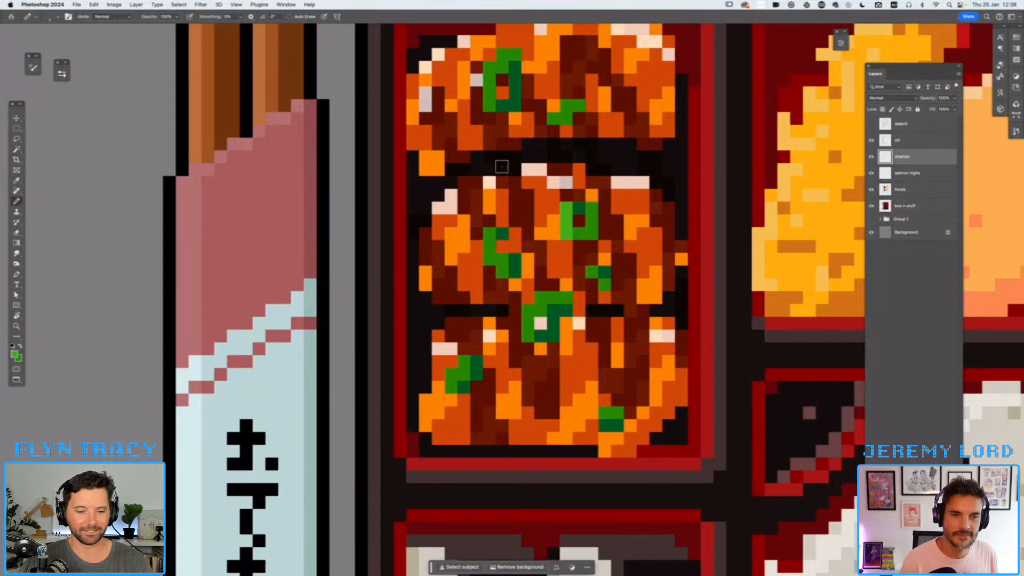
{"action": "mouse_move", "coordinate": [489, 68]}
{"action": "left_mouse_down"}
{"action": "mouse_move", "coordinate": [503, 55]}
{"action": "mouse_move", "coordinate": [490, 118]}
{"action": "left_mouse_up"}
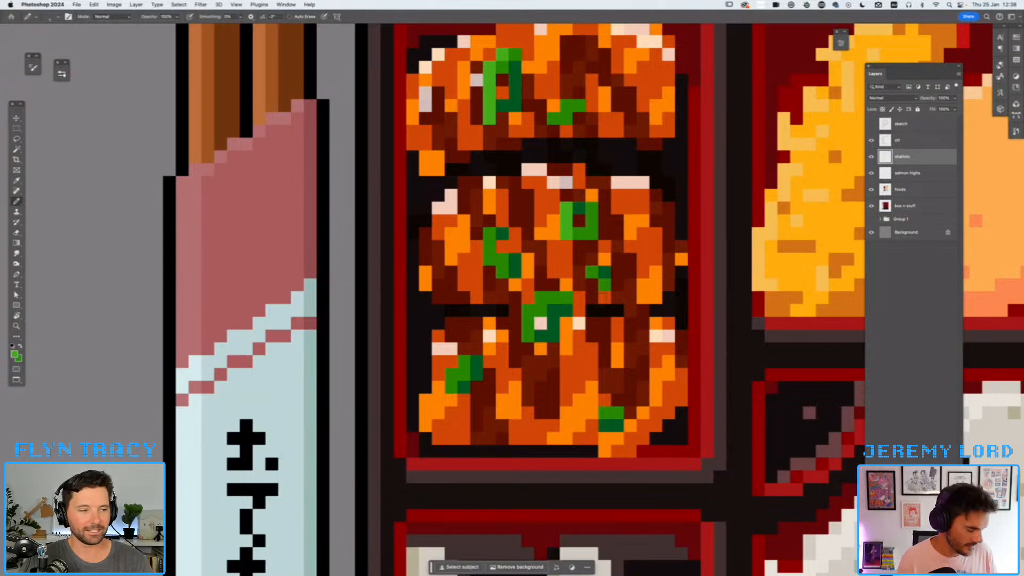
{"action": "key", "text": "super+z"}
{"action": "left_click_drag", "start_coordinate": [490, 80], "coordinate": [489, 98]}
{"action": "left_click_drag", "start_coordinate": [565, 106], "coordinate": [554, 119]}
- Check the highlighted garnish within the whole bento box and save the document
{"action": "key", "text": "super+minus"}
{"action": "key", "text": "super+minus"}
{"action": "key", "text": "super+minus"}
{"action": "key", "text": "super+minus"}
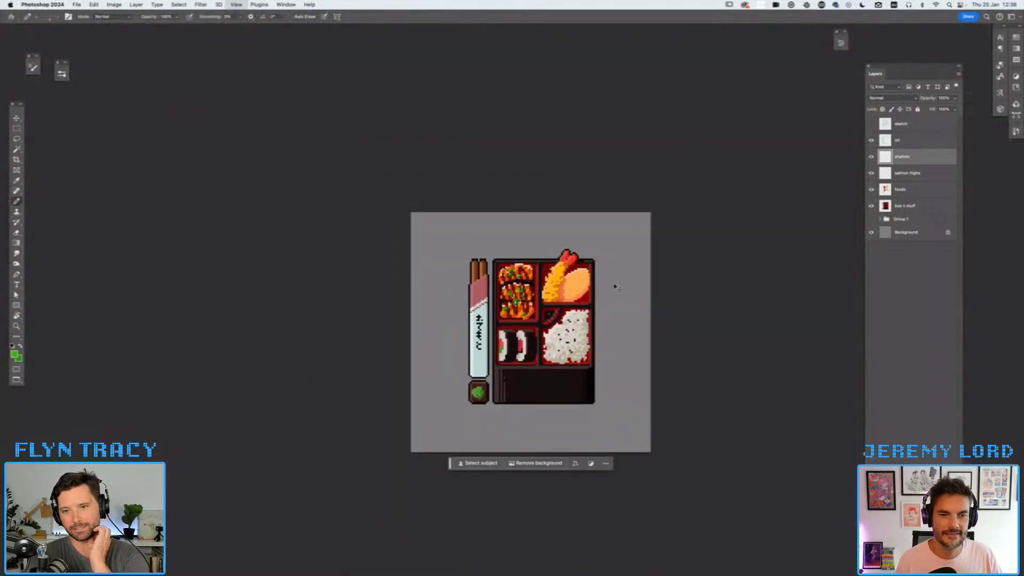
{"action": "key", "text": "super+plus"}
{"action": "key", "text": "super+plus"}
{"action": "key", "text": "super+plus"}
{"action": "key", "text": "super+plus"}
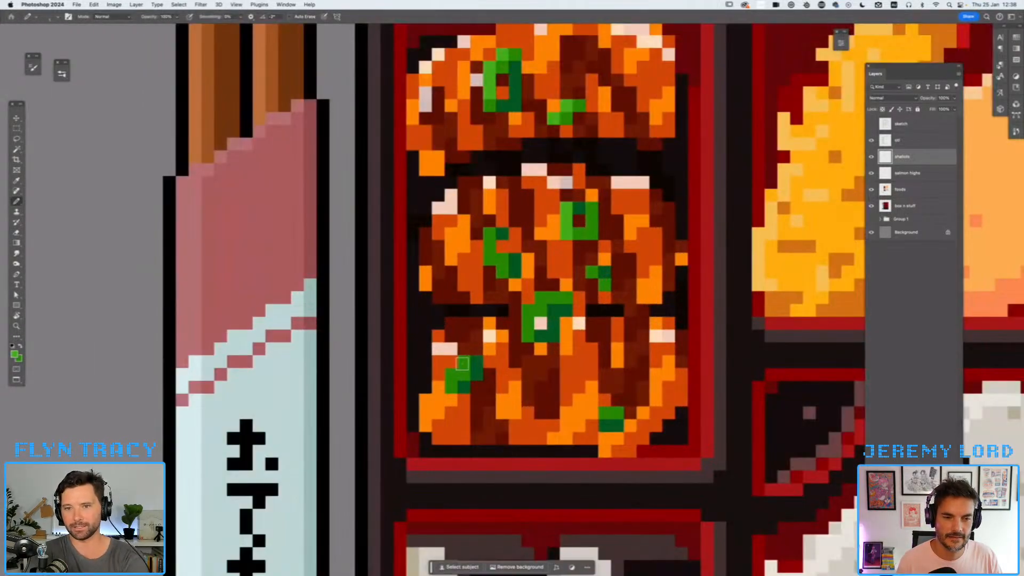
{"action": "key", "text": "super+minus"}
{"action": "key", "text": "super+minus"}
{"action": "key", "text": "super+minus"}
{"action": "key", "text": "super+plus"}
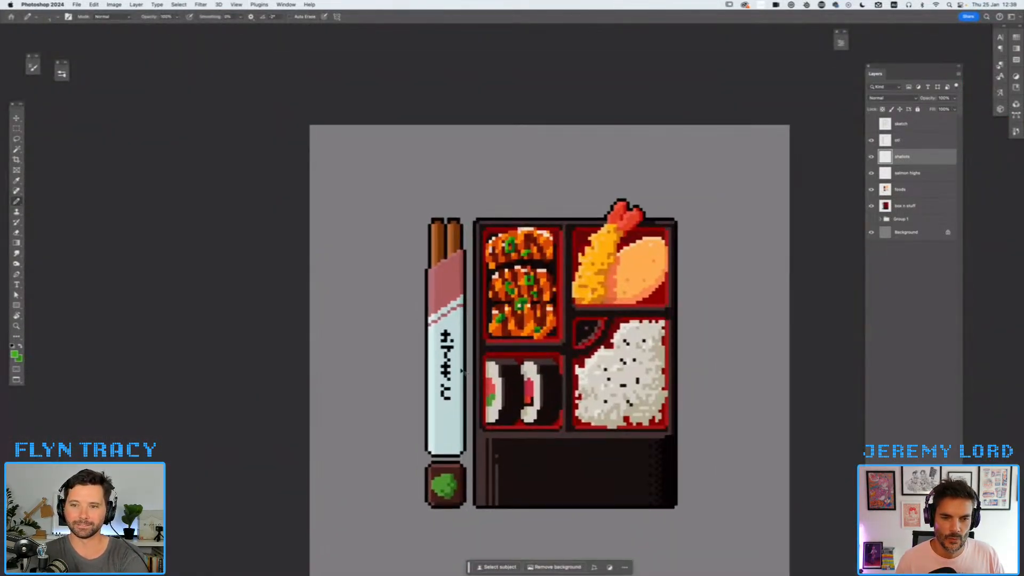
{"action": "key", "text": "super+s"}
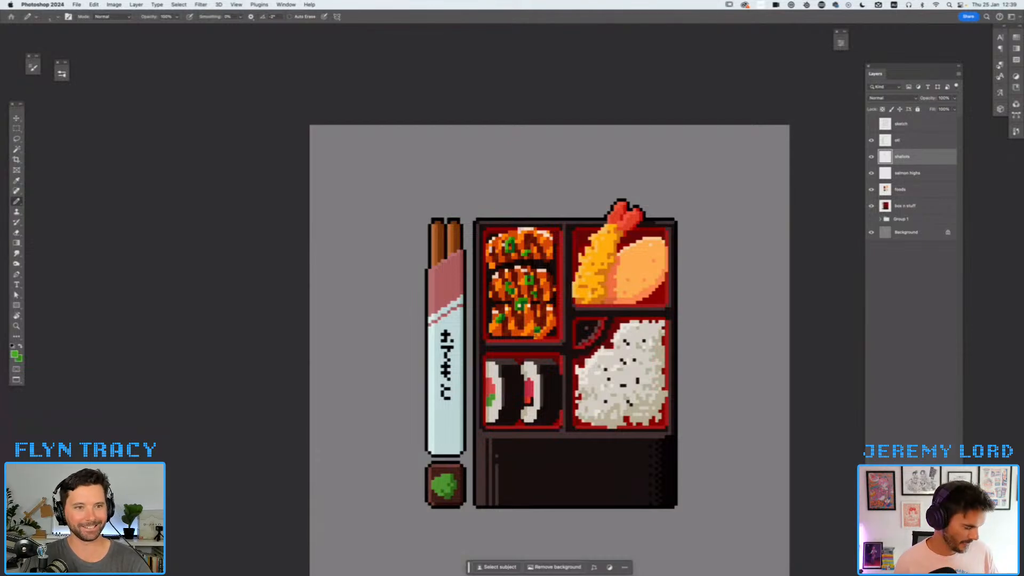
- Set the foreground colour to a light orange, RGB 255, 192, 93, for the Pencil tool
{"action": "key", "text": "super+equal"}
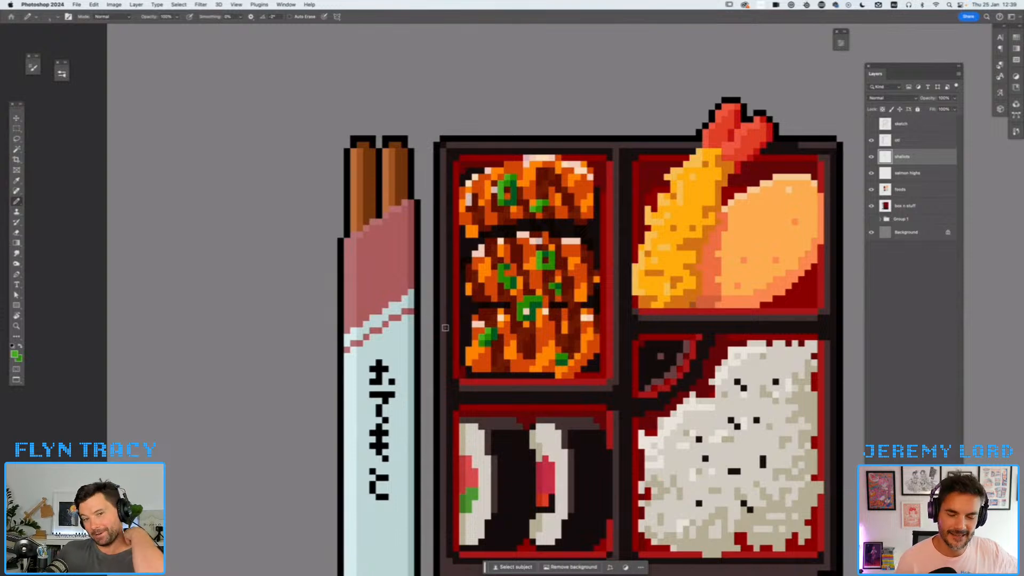
{"action": "left_click", "coordinate": [14, 355]}
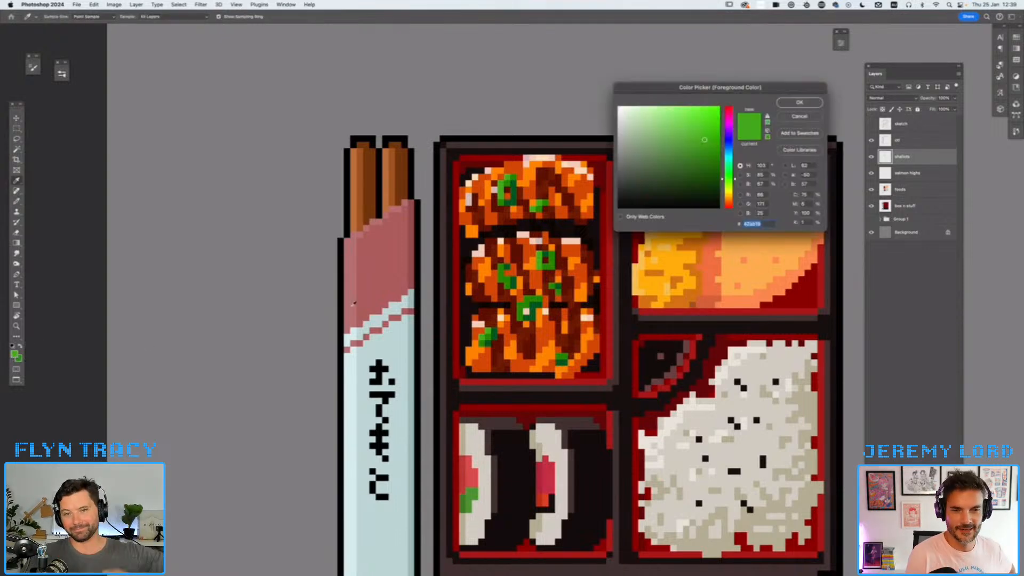
{"action": "left_click", "coordinate": [730, 199]}
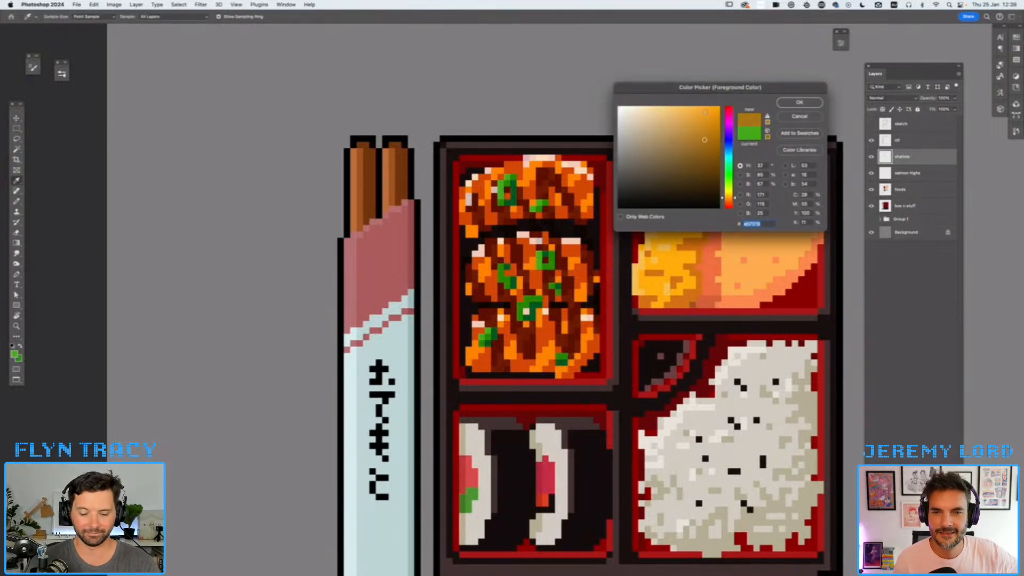
{"action": "left_click", "coordinate": [686, 117]}
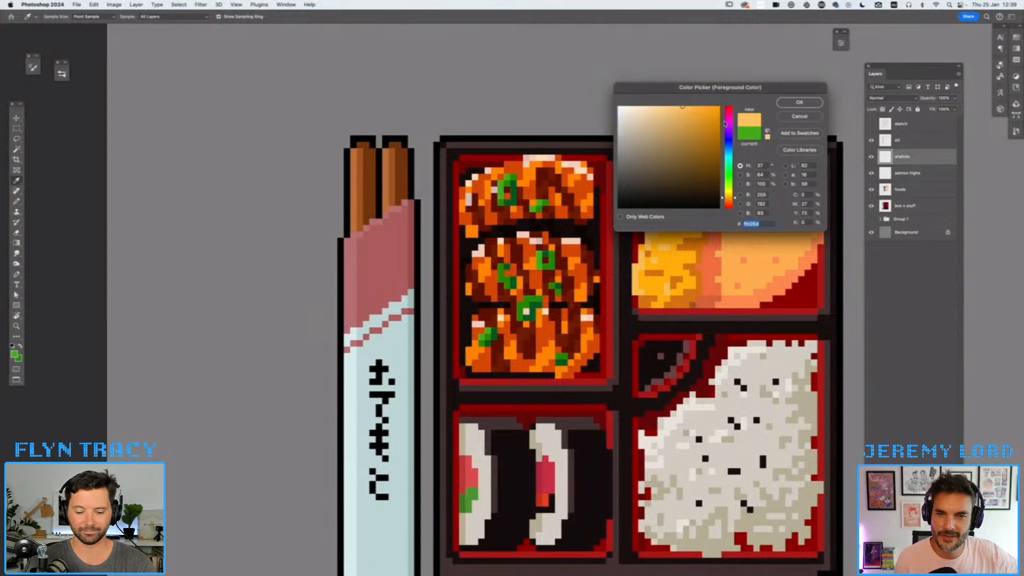
{"action": "left_click", "coordinate": [784, 104]}
{"action": "key", "text": "b"}
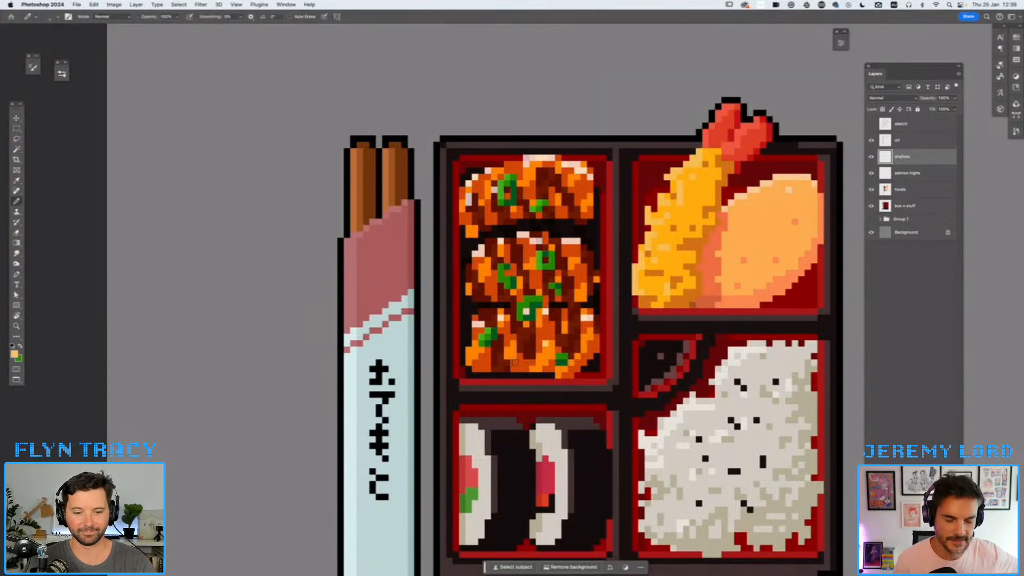
- Shift the foreground colour to a pale peach, RGB 245, 201, 161, for the Pencil tool
{"action": "left_click", "coordinate": [15, 355]}
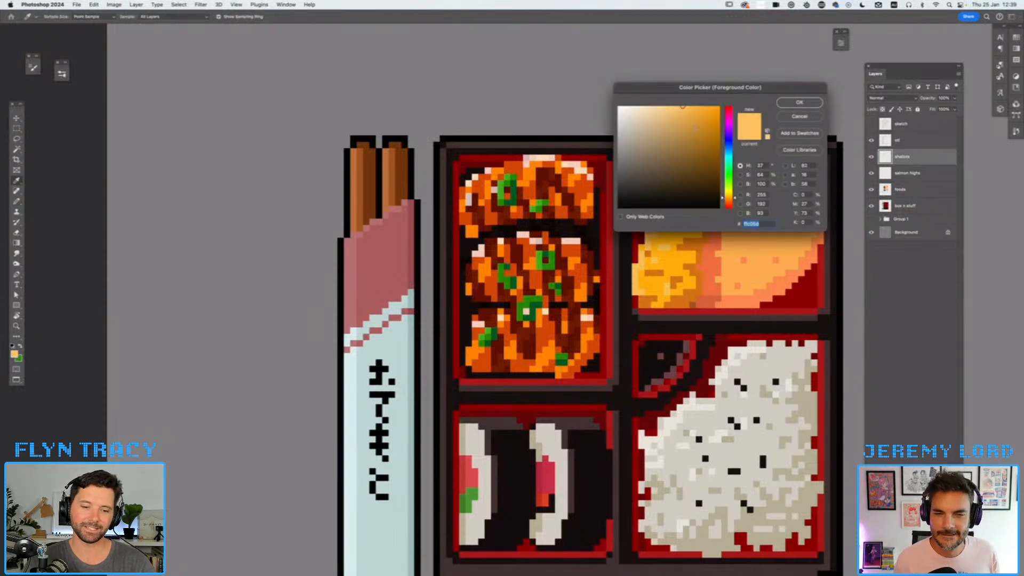
{"action": "left_click", "coordinate": [666, 108]}
{"action": "left_click_drag", "start_coordinate": [728, 199], "coordinate": [731, 201]}
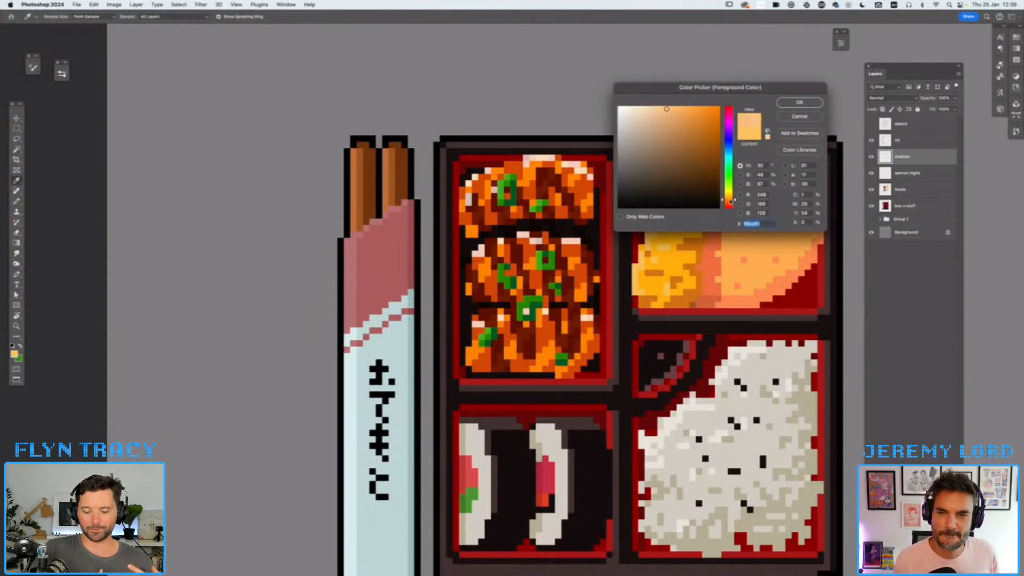
{"action": "left_click", "coordinate": [798, 102]}
{"action": "key", "text": "b"}
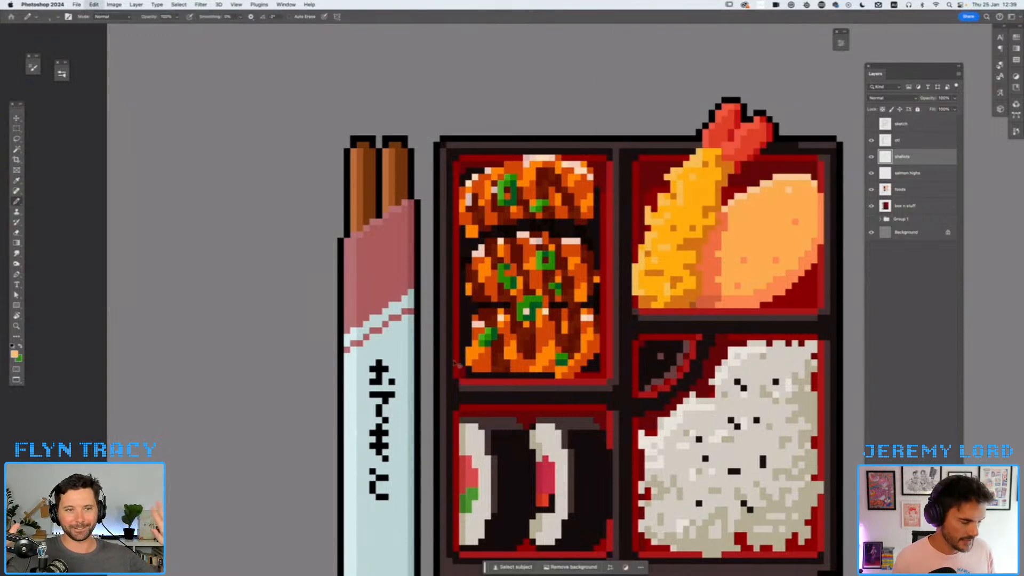
{"action": "left_click", "coordinate": [15, 354]}
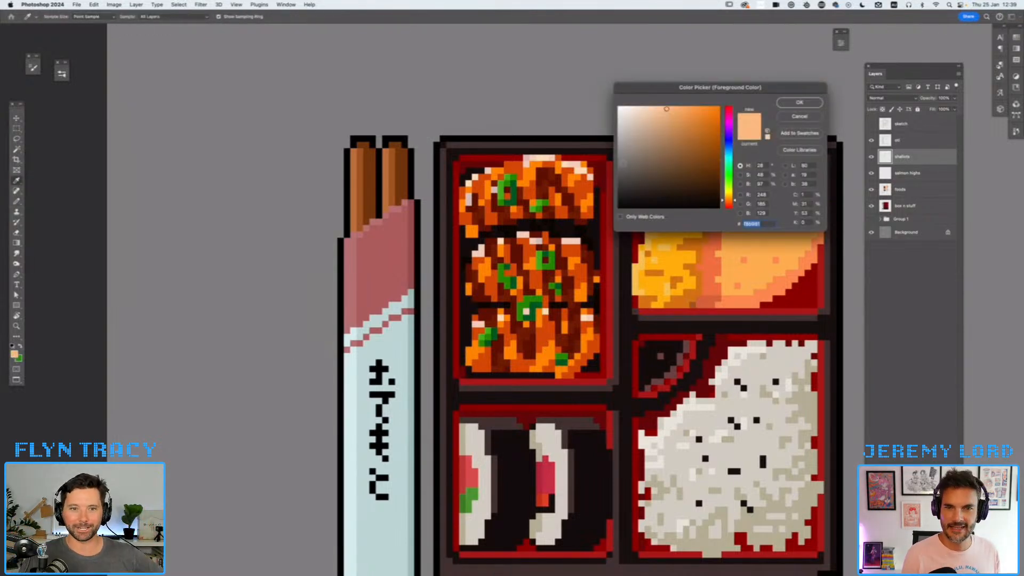
{"action": "left_click", "coordinate": [653, 110]}
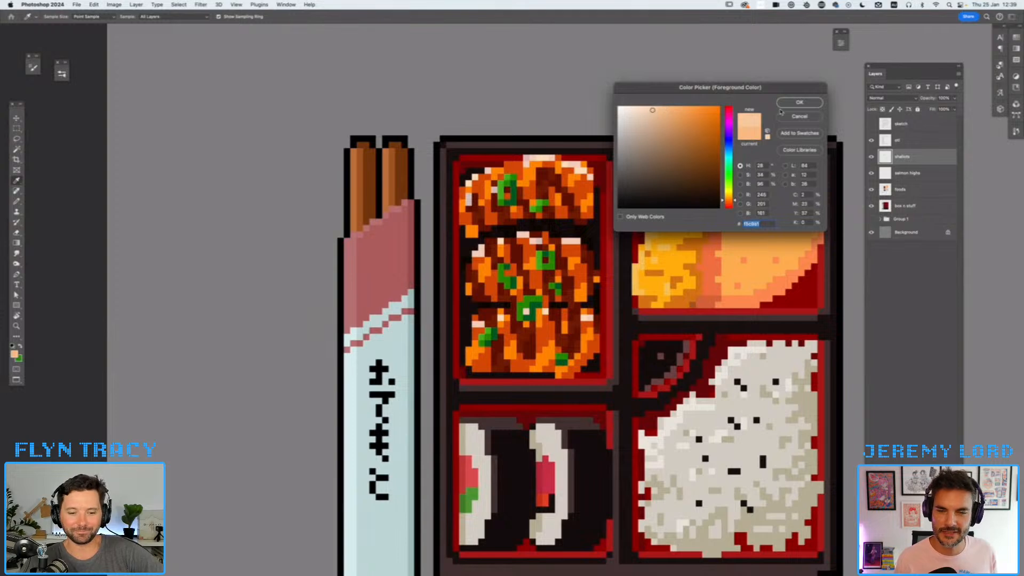
{"action": "left_click", "coordinate": [788, 103]}
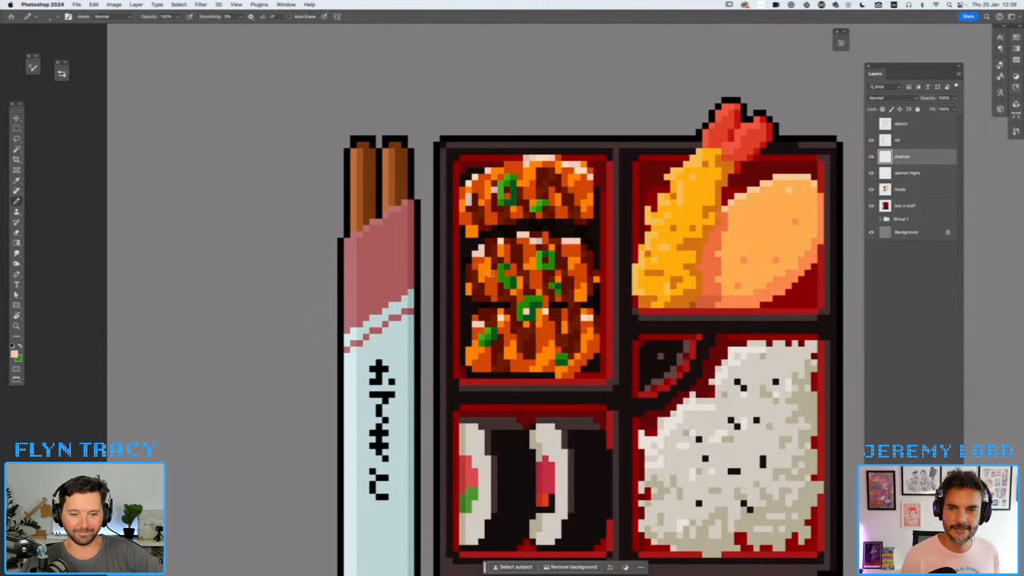
- Switch to the foods layer, make the foreground a more saturated peach, and dab a pencil highlight on the upper salmon
{"action": "left_click", "coordinate": [918, 194]}
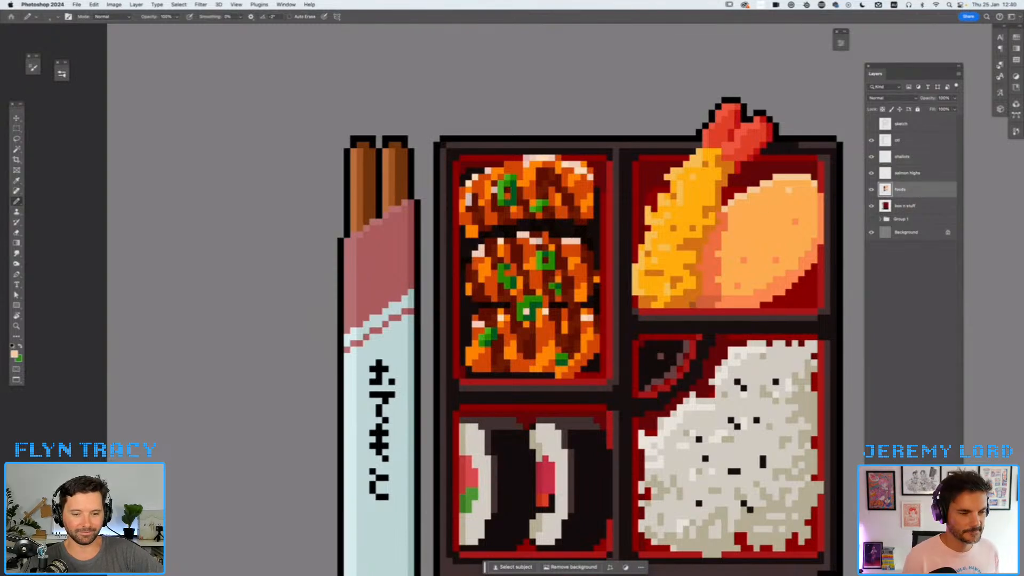
{"action": "left_click", "coordinate": [14, 354]}
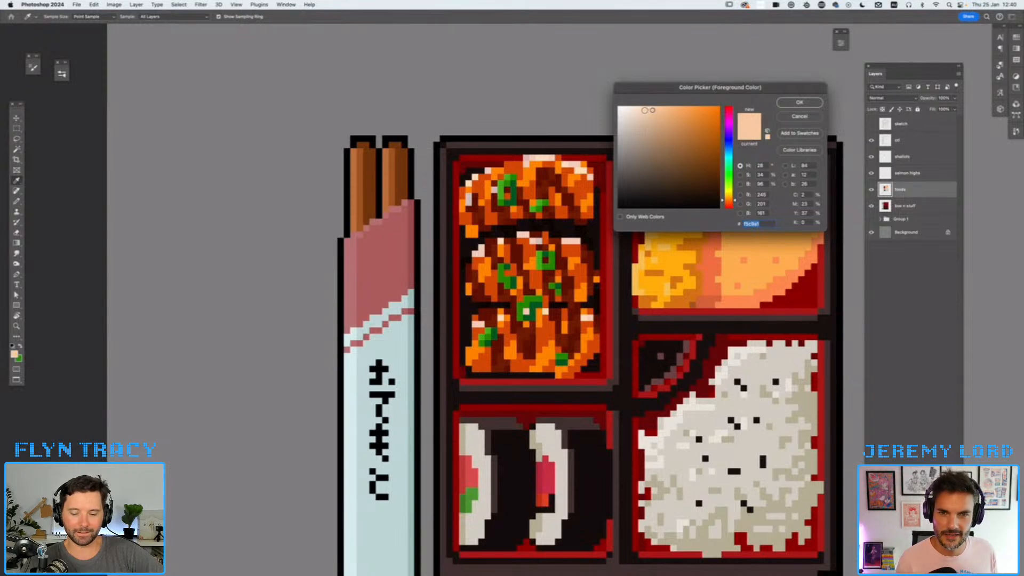
{"action": "left_click", "coordinate": [673, 112]}
{"action": "left_click", "coordinate": [799, 102]}
{"action": "key", "text": "b"}
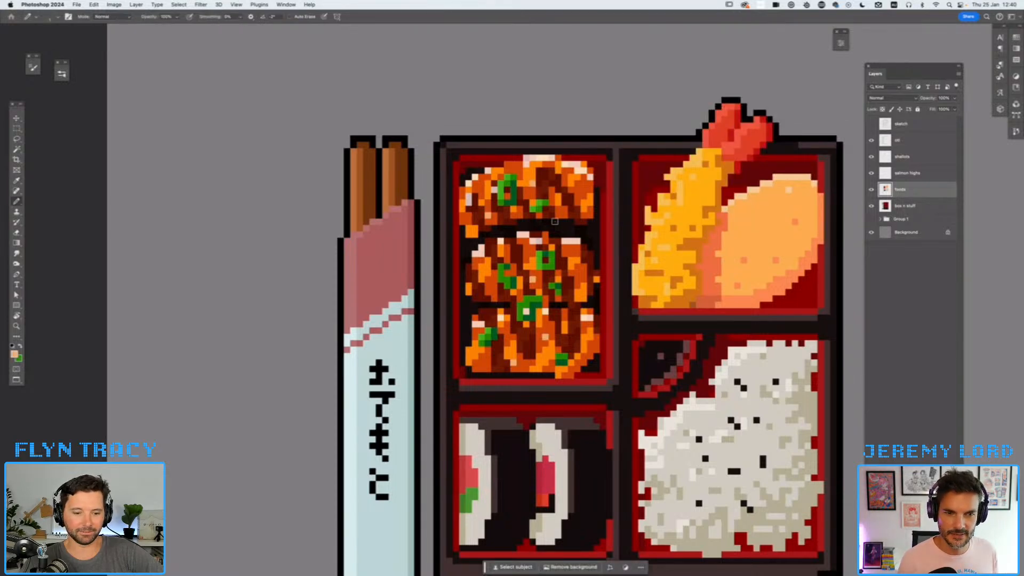
{"action": "left_click", "coordinate": [578, 191]}
{"action": "key", "text": "super+minus"}
{"action": "key", "text": "super+minus"}
{"action": "key", "text": "super+minus"}
{"action": "key", "text": "super+minus"}
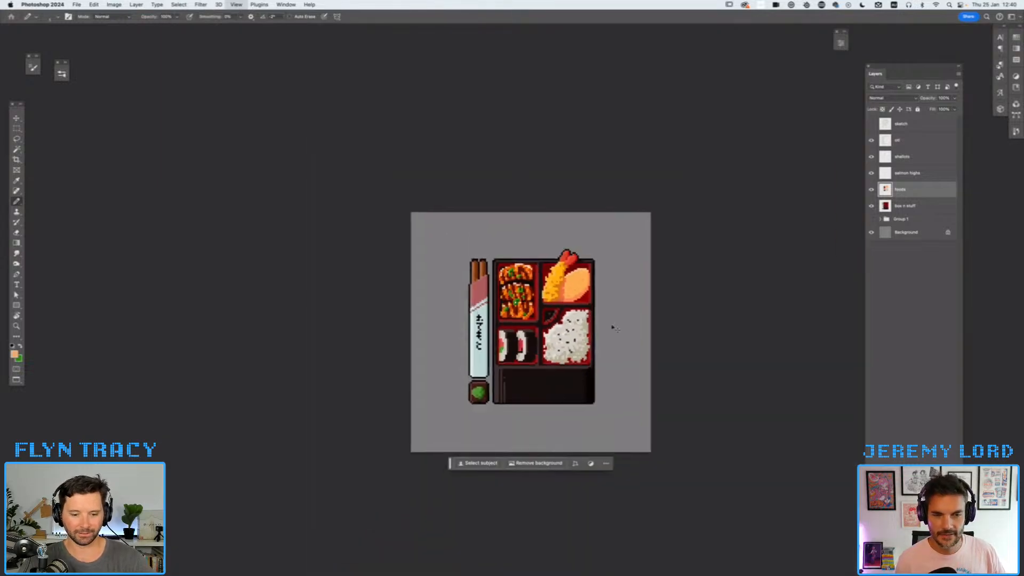
- Sample the wasabi's mid green and change the foreground colour to a lighter yellow-green
{"action": "key", "text": "super+plus"}
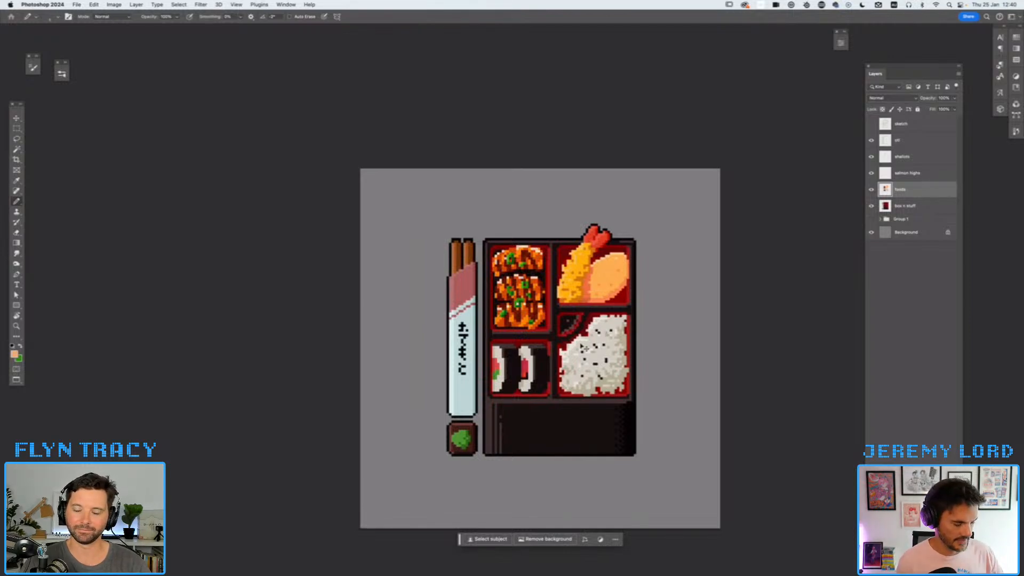
{"action": "key", "text": "super+plus"}
{"action": "key", "text": "super+plus"}
{"action": "key", "text": "super+plus"}
{"action": "key", "text": "super+plus"}
{"action": "left_click_drag", "start_coordinate": [430, 522], "coordinate": [557, 269]}
{"action": "left_click", "coordinate": [494, 408], "text": "alt"}
{"action": "left_click", "coordinate": [15, 354]}
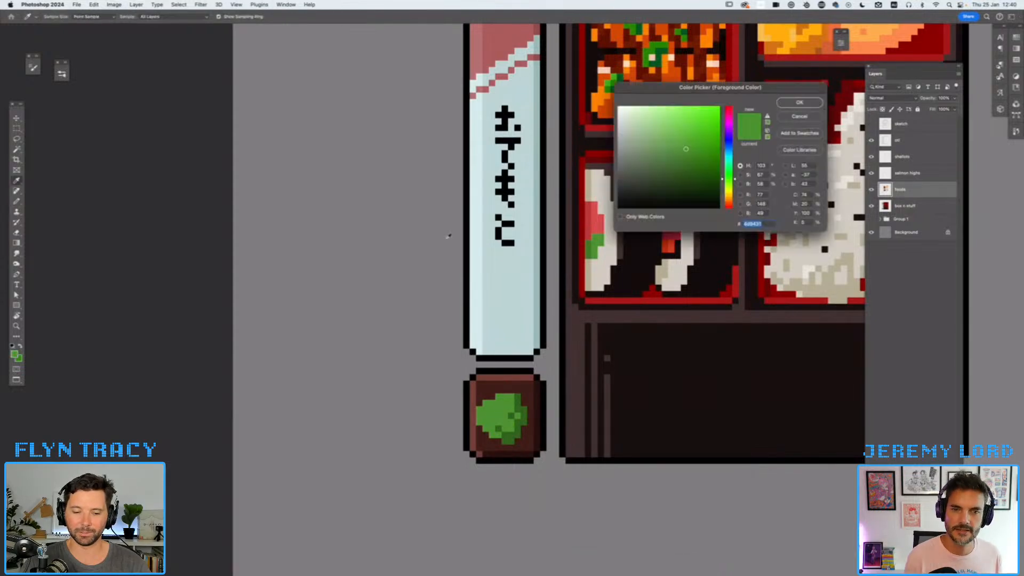
{"action": "left_click_drag", "start_coordinate": [733, 191], "coordinate": [732, 187]}
{"action": "left_click_drag", "start_coordinate": [687, 149], "coordinate": [689, 130]}
{"action": "left_click", "coordinate": [799, 103]}
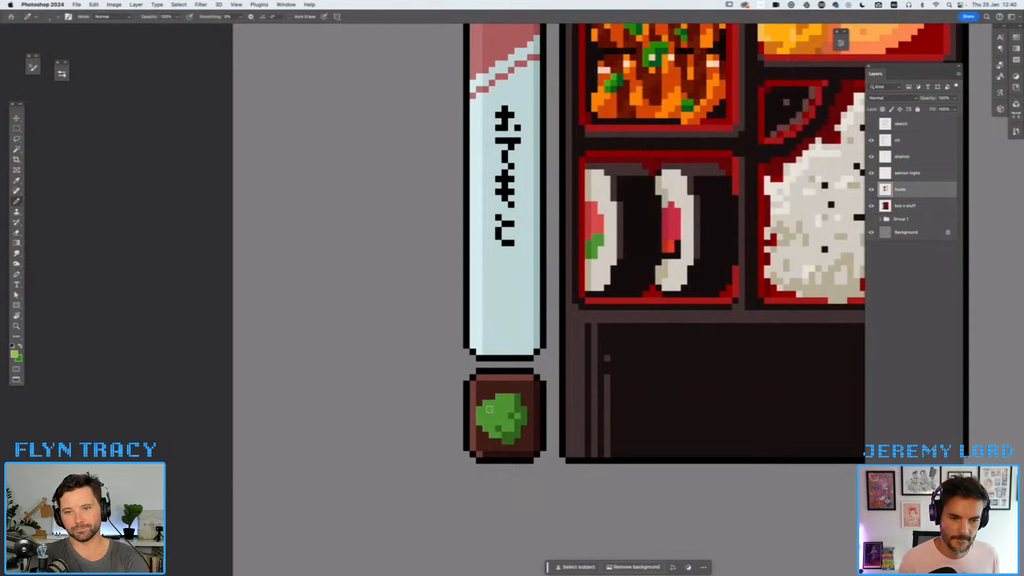
- Pencil yellow-green highlight pixels along the upper-left lit side of the wasabi
{"action": "left_click_drag", "start_coordinate": [486, 406], "coordinate": [479, 417]}
{"action": "left_click", "coordinate": [499, 403]}
{"action": "left_click", "coordinate": [505, 397]}
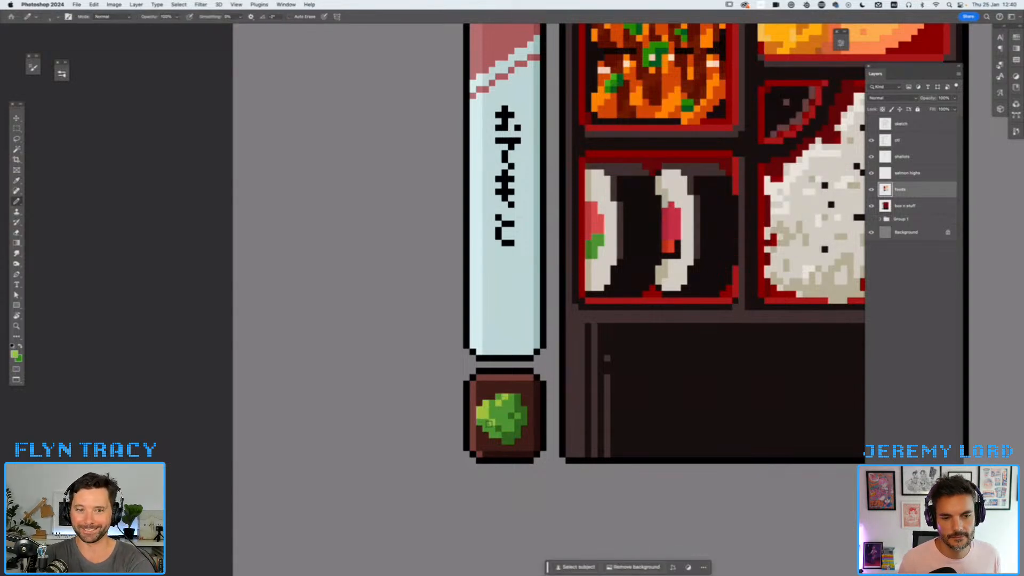
- Examine the highlighted wasabi within the whole bento box, both close up and at reduced size
{"action": "key", "text": "super+minus"}
{"action": "key", "text": "super+minus"}
{"action": "key", "text": "super+minus"}
{"action": "key", "text": "super+minus"}
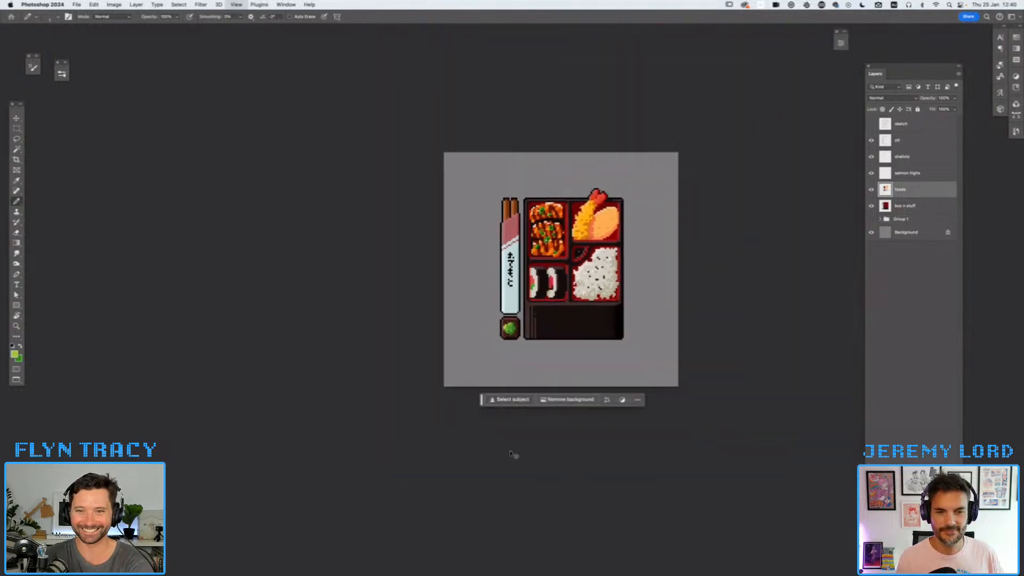
{"action": "key", "text": "super+equal"}
{"action": "key", "text": "super+equal"}
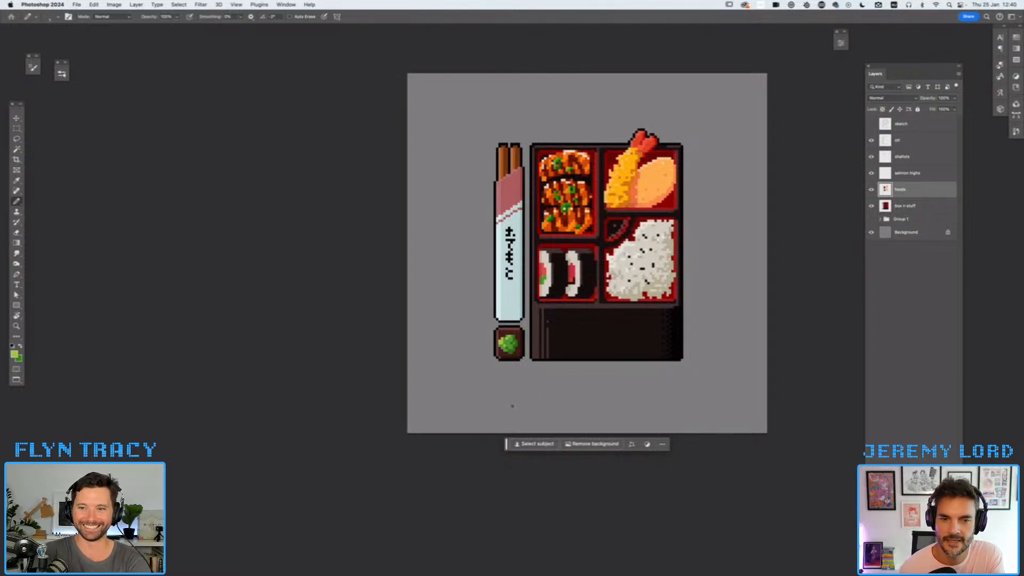
{"action": "key", "text": "super+plus"}
{"action": "key", "text": "super+plus"}
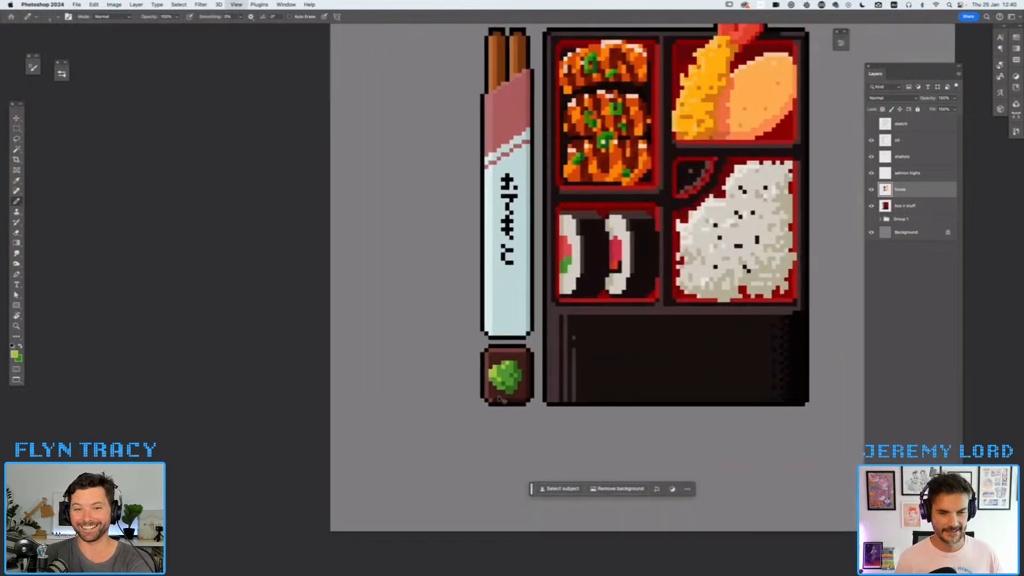
{"action": "left_click_drag", "start_coordinate": [661, 275], "coordinate": [444, 413]}
{"action": "key", "text": "super+minus"}
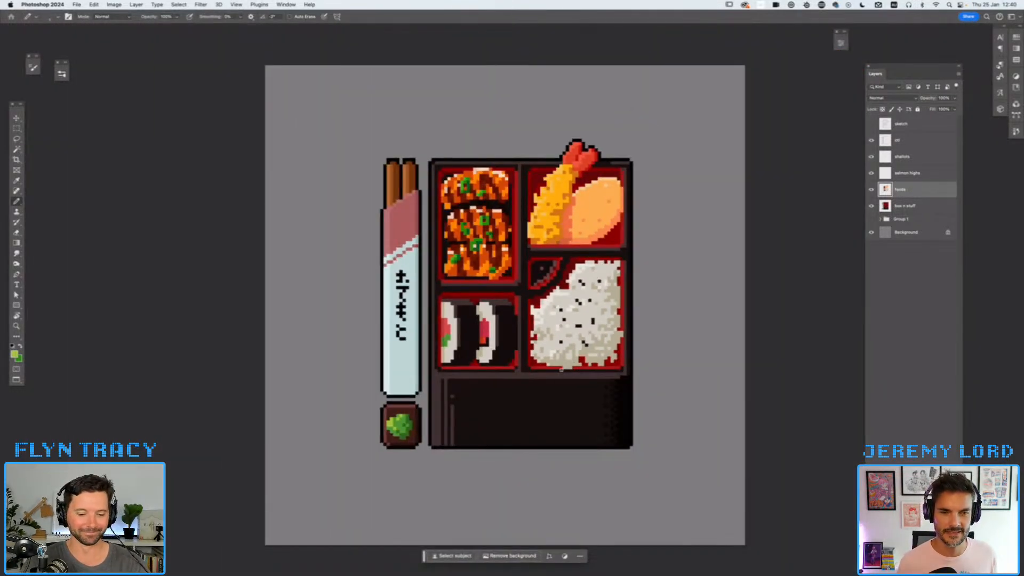
{"action": "key", "text": "super+minus"}
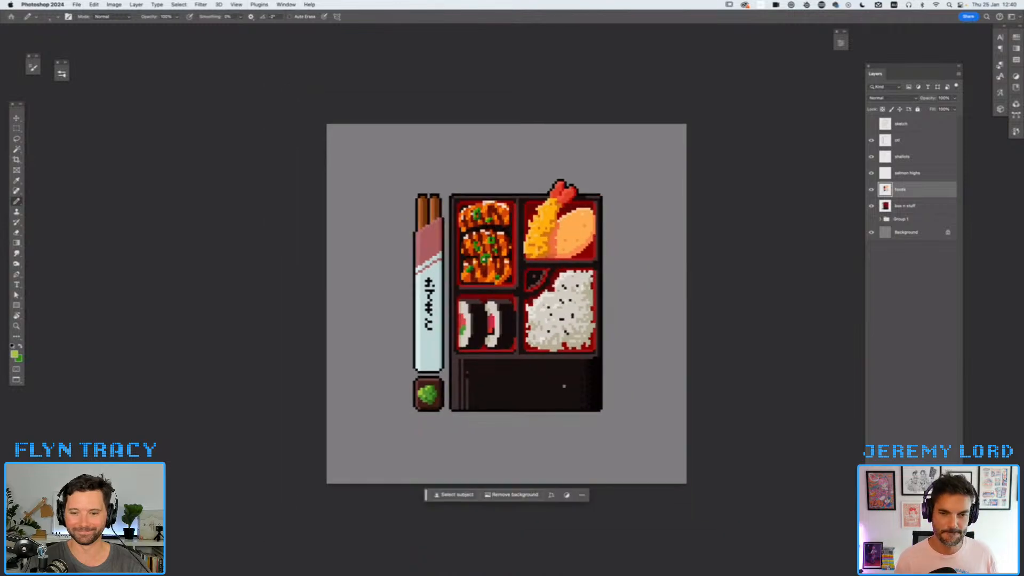
- Select the Background layer and compare the reduced artwork with and without its outline layer, leaving the outlines shown
{"action": "left_click", "coordinate": [915, 233]}
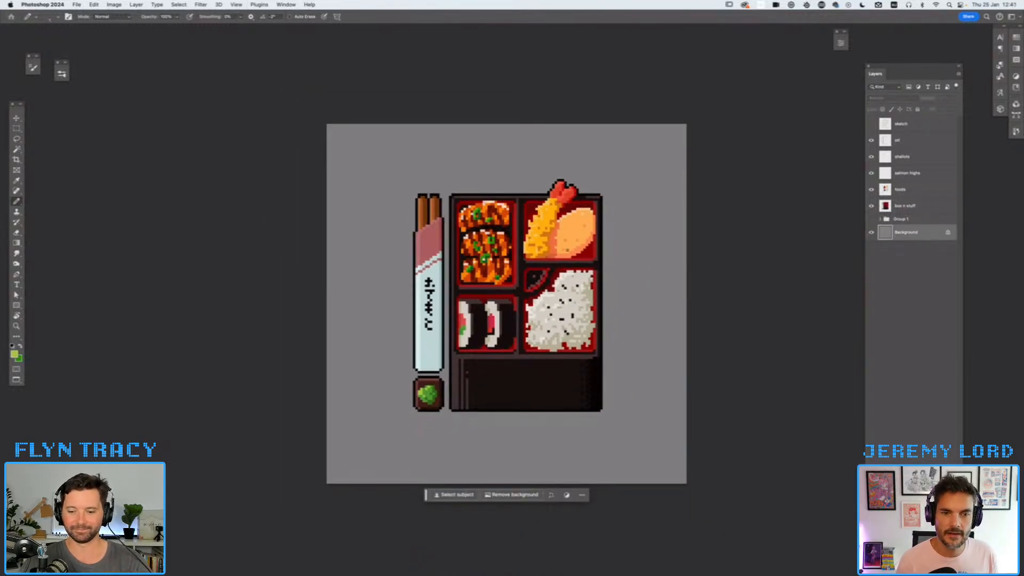
{"action": "key", "text": "super+minus"}
{"action": "key", "text": "super+minus"}
{"action": "key", "text": "super+minus"}
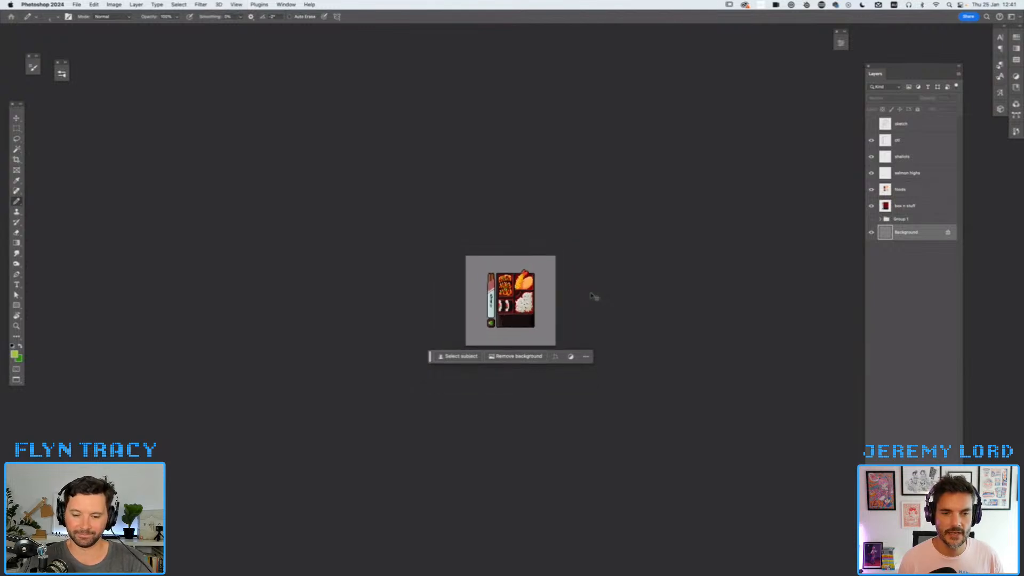
{"action": "key", "text": "super+plus"}
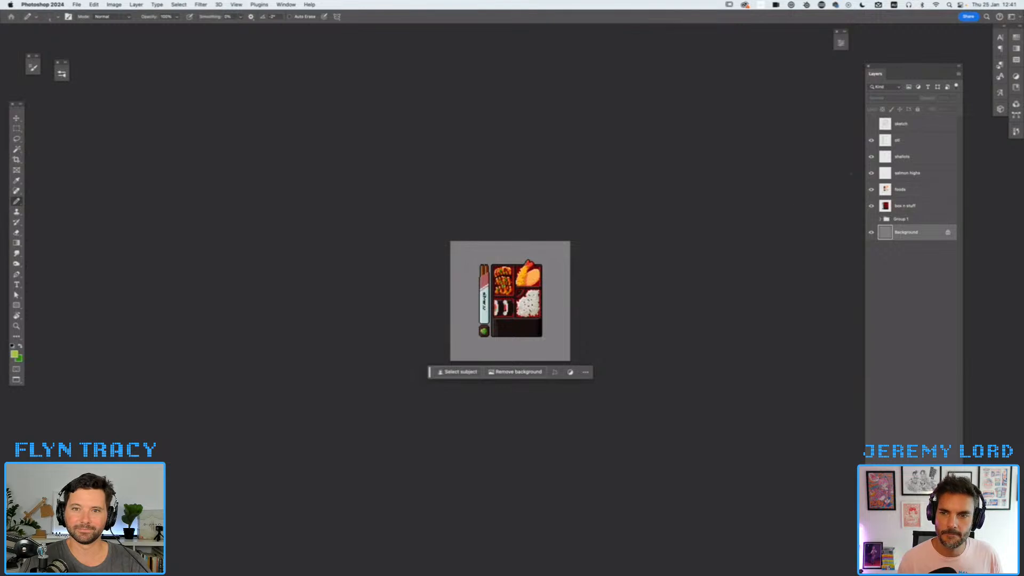
{"action": "left_click", "coordinate": [872, 142]}
{"action": "left_click", "coordinate": [872, 141]}
{"action": "left_click", "coordinate": [872, 141]}
{"action": "left_click", "coordinate": [872, 142]}
{"action": "left_click", "coordinate": [872, 141]}
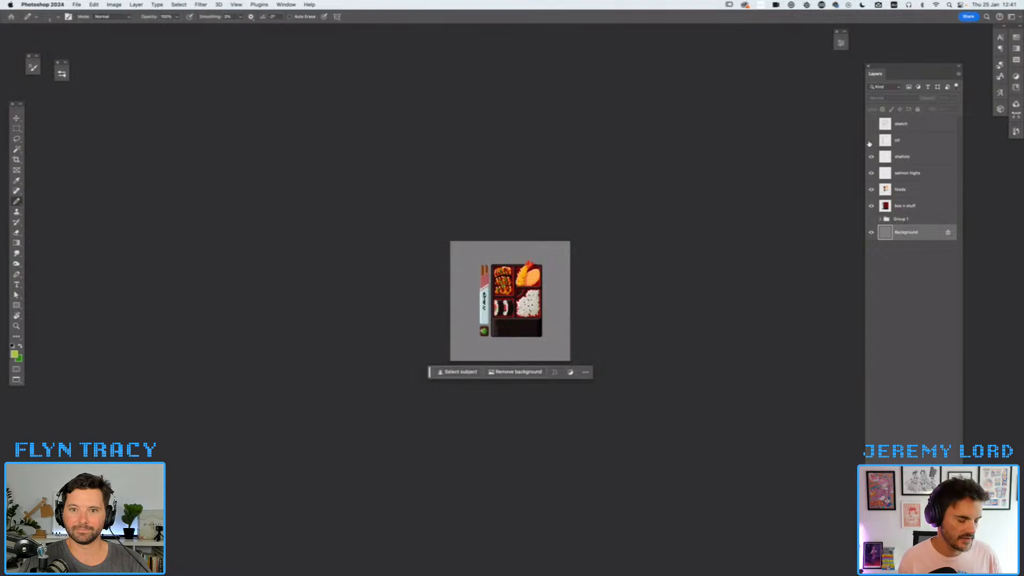
{"action": "key", "text": "super+equal"}
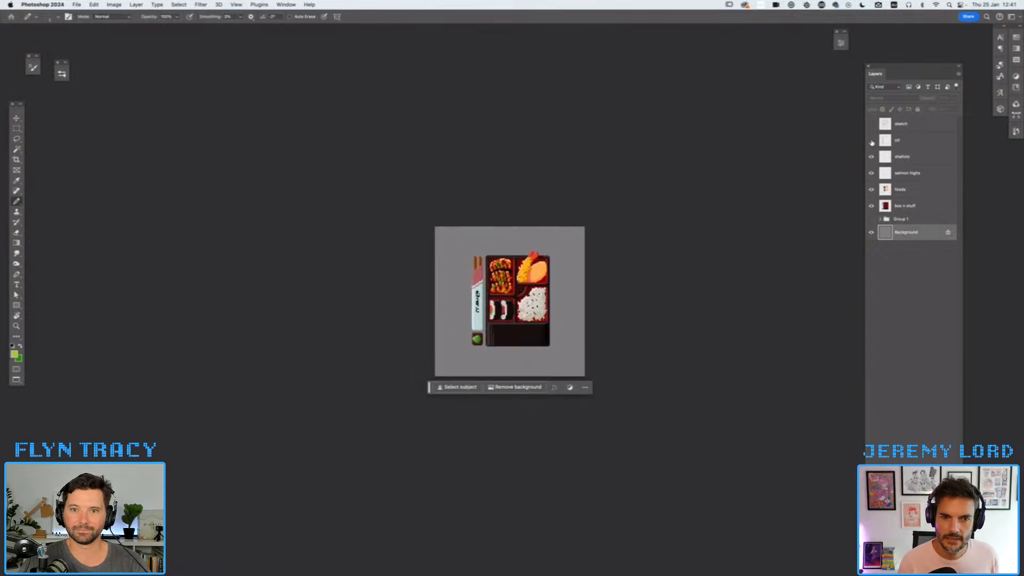
{"action": "left_click", "coordinate": [871, 142]}
{"action": "left_click", "coordinate": [872, 142]}
{"action": "left_click", "coordinate": [872, 141]}
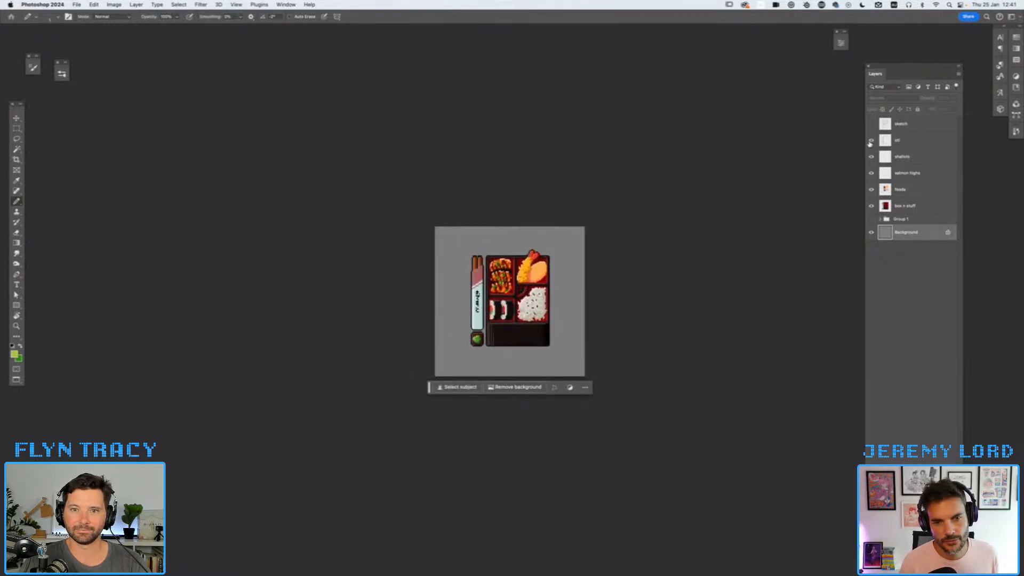
{"action": "left_click", "coordinate": [871, 141]}
{"action": "left_click", "coordinate": [871, 142]}
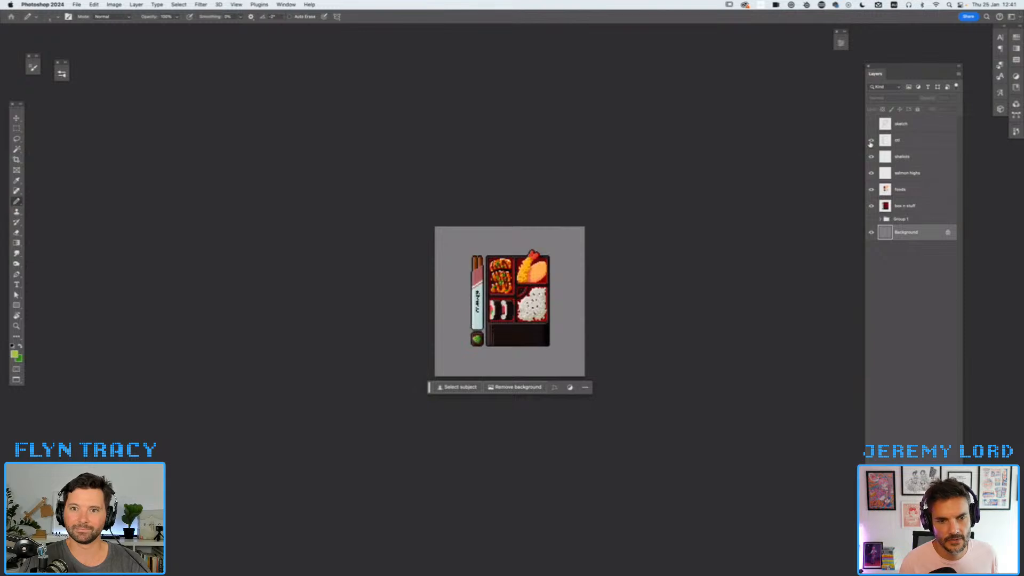
{"action": "key", "text": "super+u"}
{"action": "left_click", "coordinate": [793, 123]}
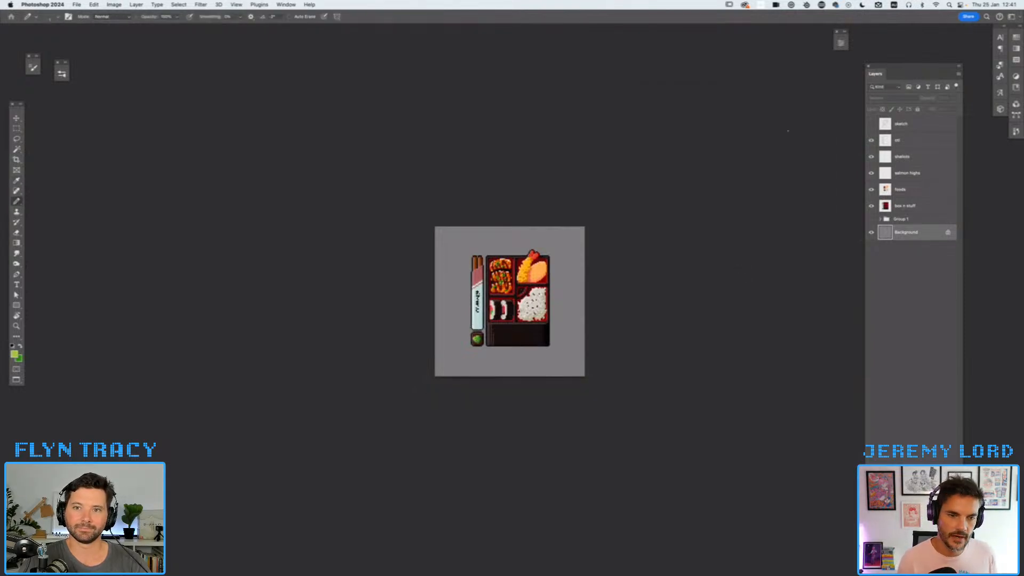
- Turn on the pixel grid display and view it over the enlarged bento box
{"action": "key", "text": "super+equal"}
{"action": "key", "text": "super+equal"}
{"action": "key", "text": "super+equal"}
{"action": "key", "text": "super+equal"}
{"action": "key", "text": "super+equal"}
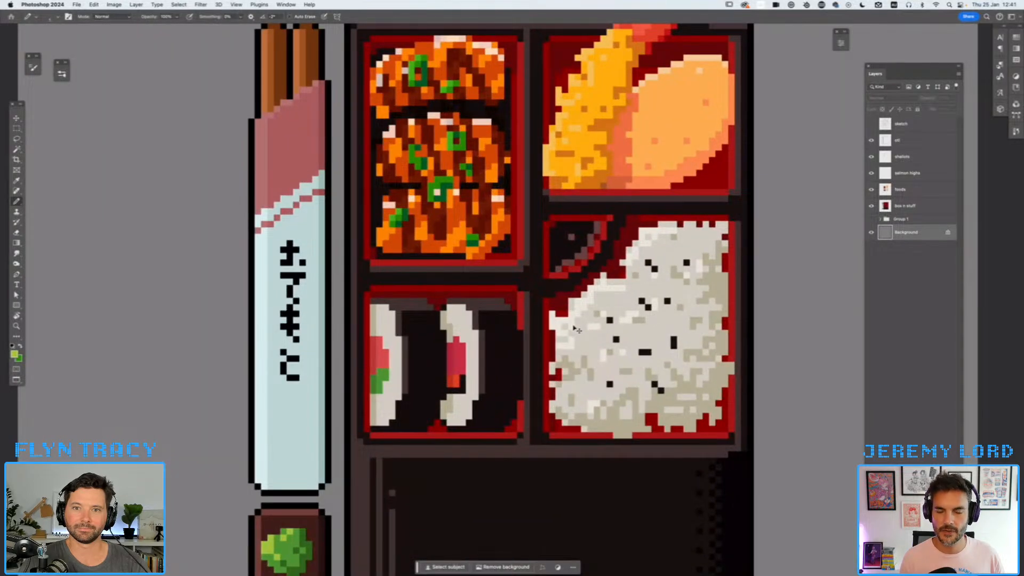
{"action": "key", "text": "super+0"}
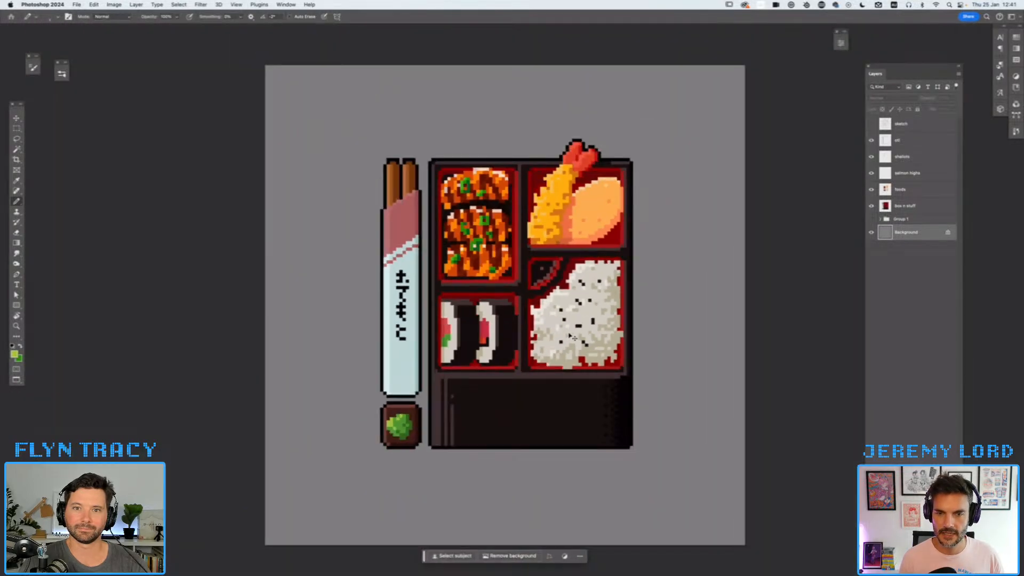
{"action": "left_click", "coordinate": [244, 7]}
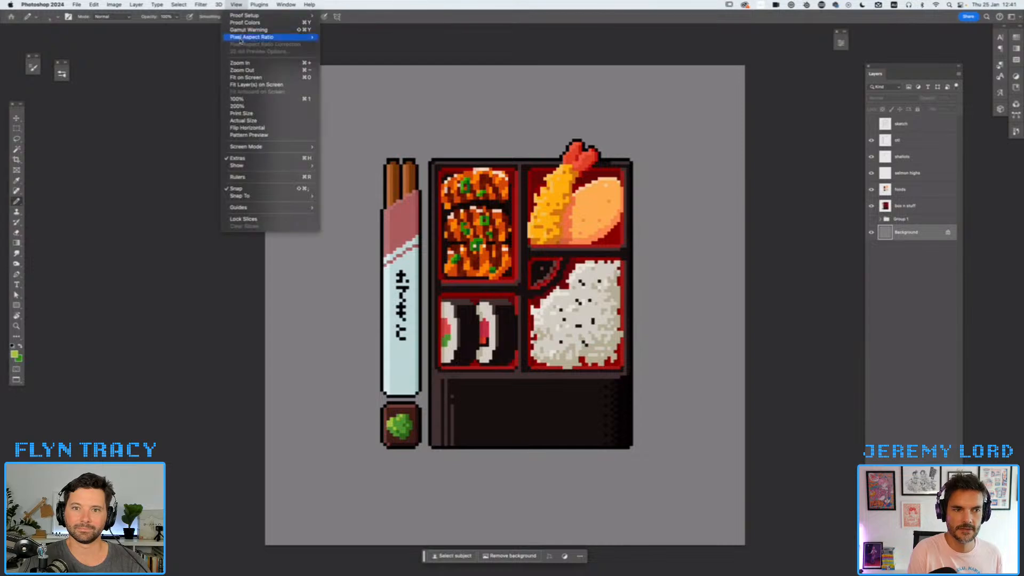
{"action": "mouse_move", "coordinate": [267, 165]}
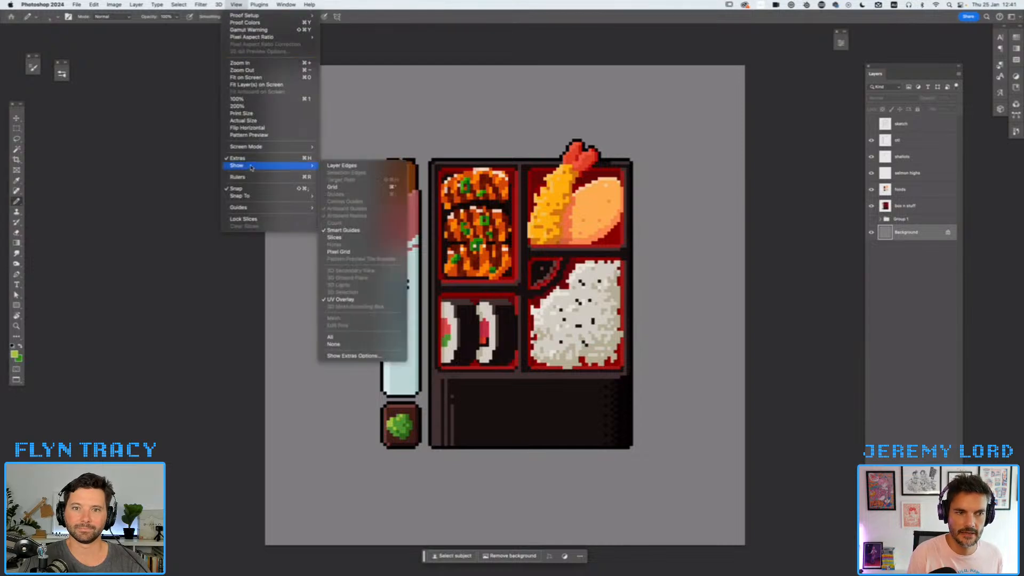
{"action": "left_click", "coordinate": [346, 252]}
{"action": "key", "text": "super+plus"}
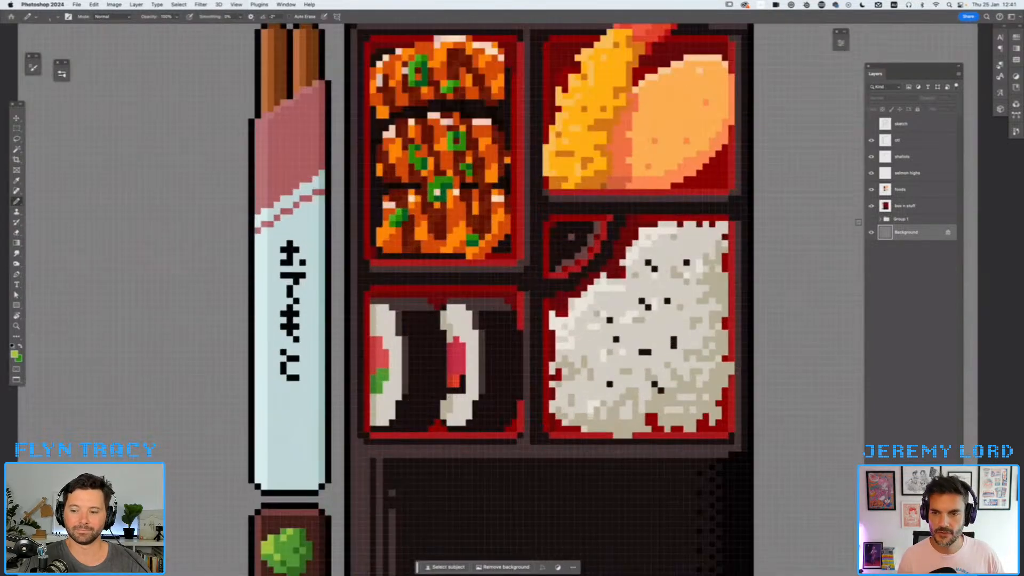
- Restore the default black and white colours and fill the Background layer with white, followed by black
{"action": "key", "text": "d"}
{"action": "key", "text": "super+BackSpace"}
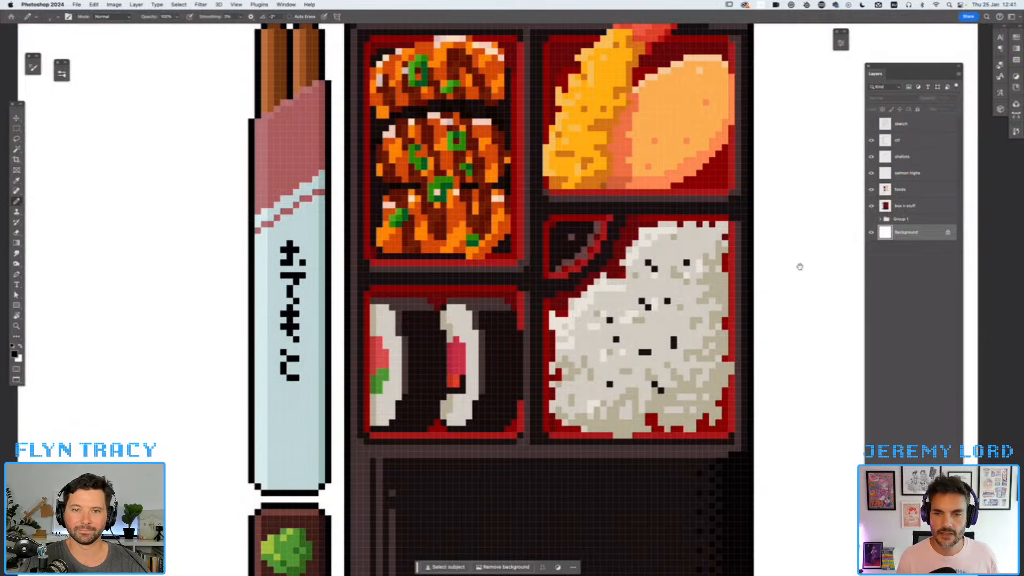
{"action": "scroll", "coordinate": [804, 258], "scroll_direction": "right", "scroll_amount": 5}
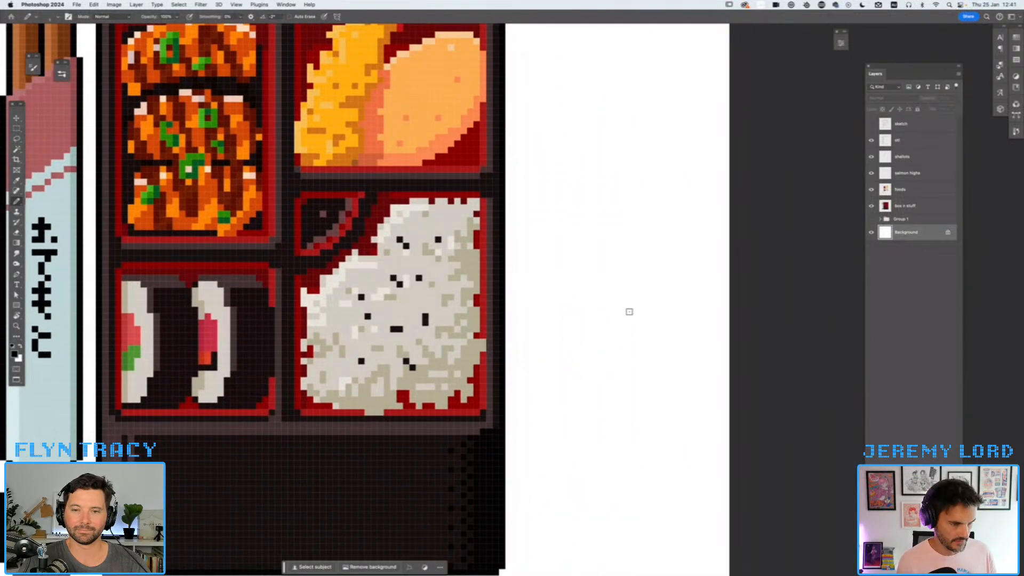
{"action": "key", "text": "alt+BackSpace"}
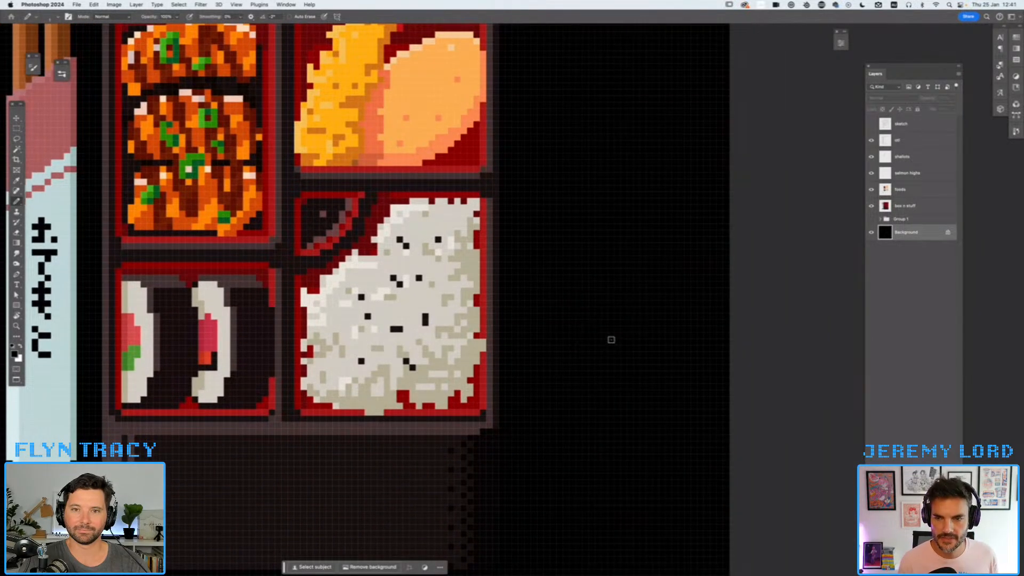
- Undo the black and white fills on the Background layer
{"action": "key", "text": "super+z"}
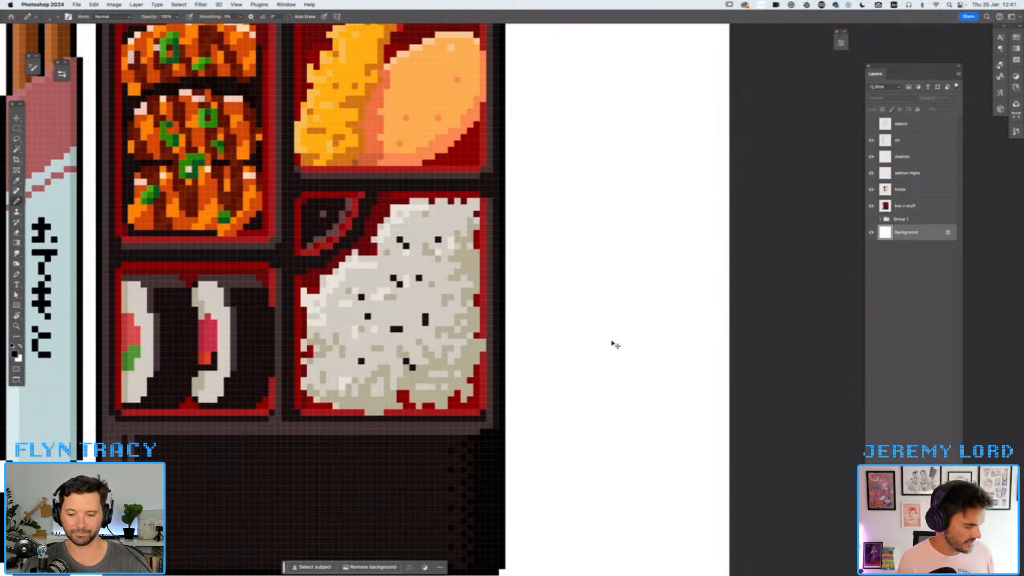
{"action": "key", "text": "super+z"}
{"action": "key", "text": "super+minus"}
{"action": "key", "text": "super+minus"}
{"action": "key", "text": "super+minus"}
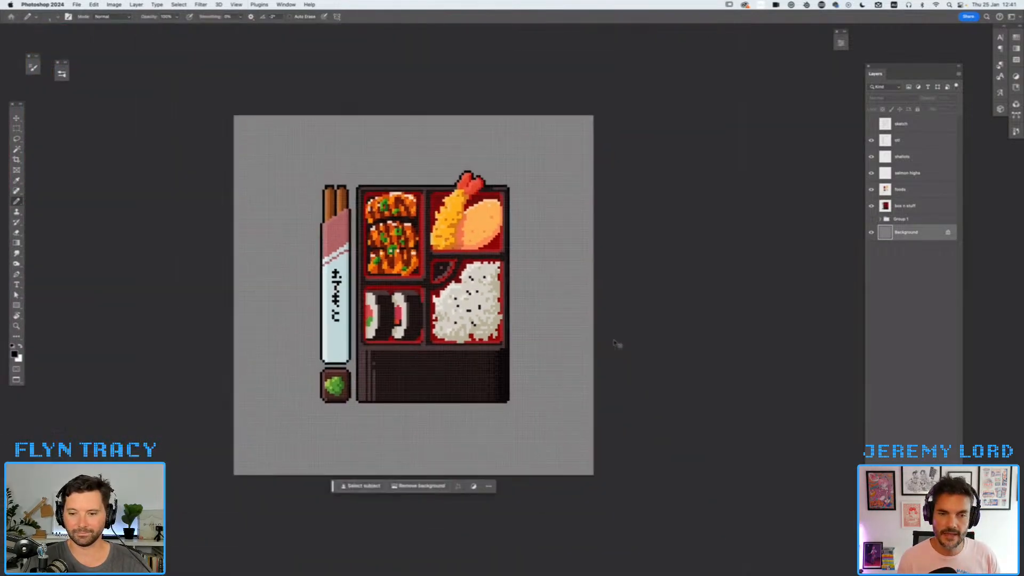
- Turn off the pixel grid display
{"action": "left_click", "coordinate": [236, 5]}
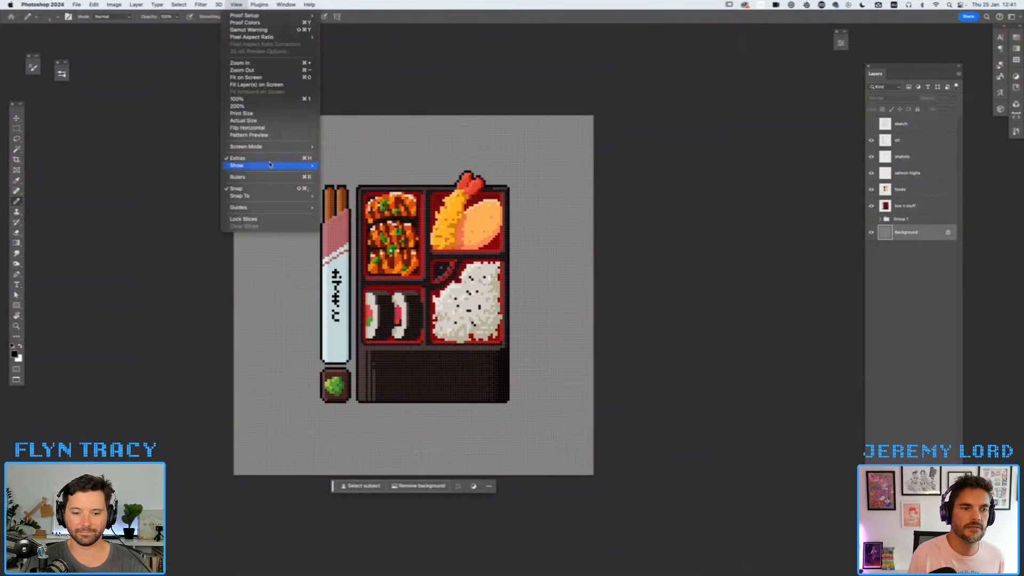
{"action": "mouse_move", "coordinate": [270, 168]}
{"action": "left_click", "coordinate": [359, 251]}
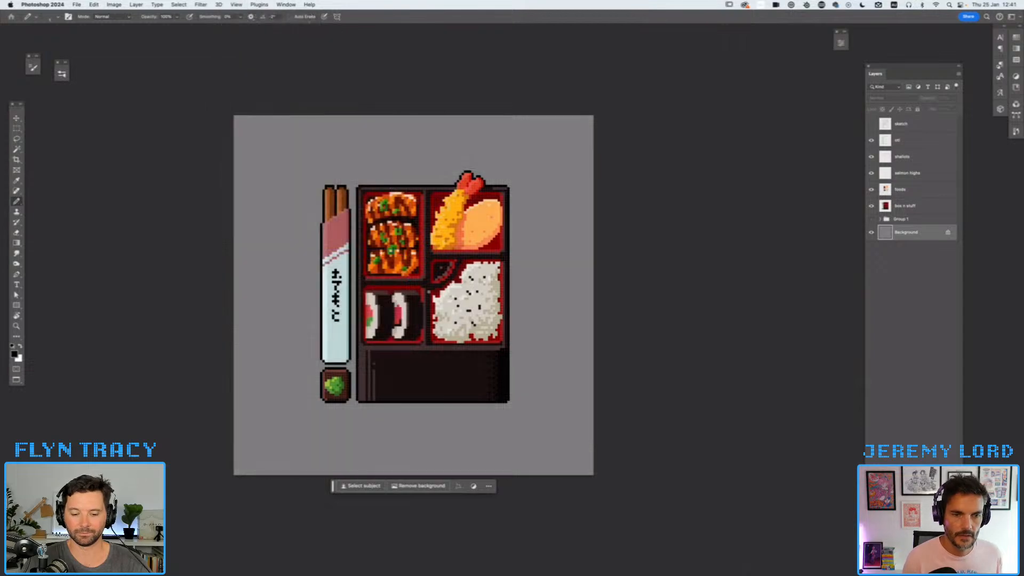
- Colorize the grey Background layer blue with Hue/Saturation, setting hue to 198 and saturation to 37 and slightly lowering the lightness
{"action": "key", "text": "super+u"}
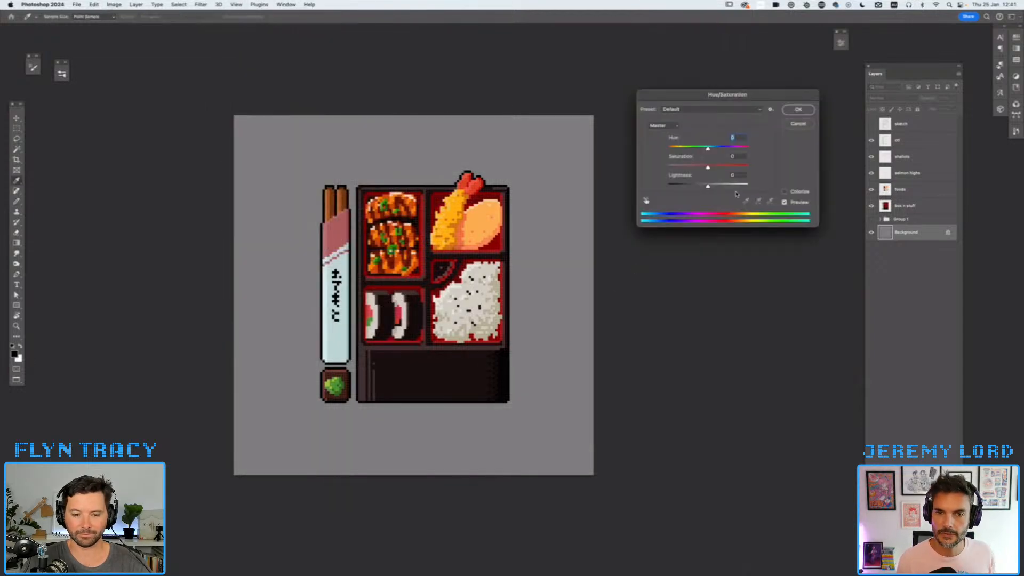
{"action": "left_click_drag", "start_coordinate": [725, 98], "coordinate": [710, 103]}
{"action": "left_click", "coordinate": [769, 197]}
{"action": "left_click_drag", "start_coordinate": [685, 172], "coordinate": [696, 154]}
{"action": "left_click_drag", "start_coordinate": [692, 191], "coordinate": [690, 191]}
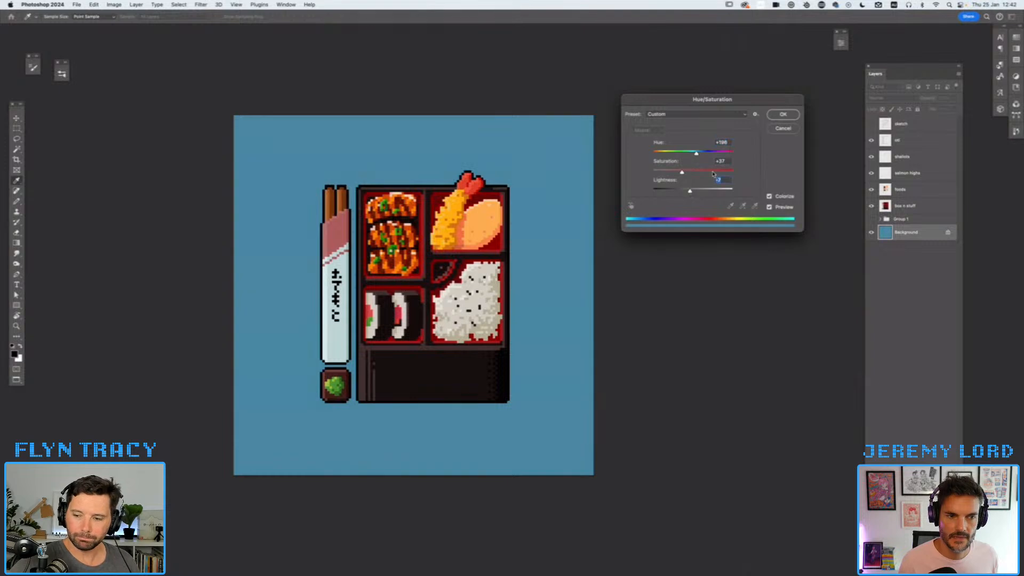
{"action": "key", "text": "Return"}
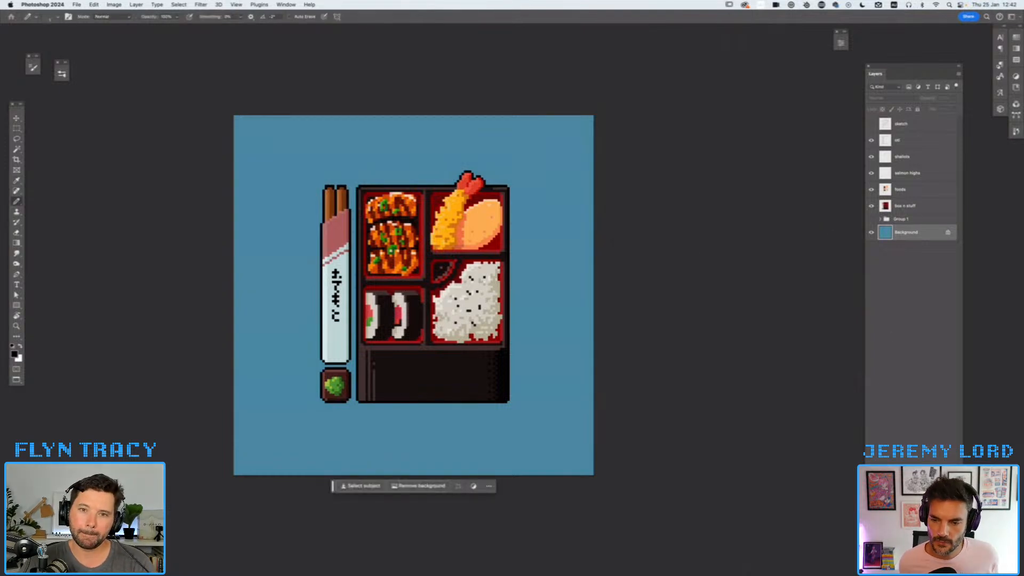
- Create a new layer directly above the Background and choose a dark navy blue as the foreground colour
{"action": "key", "text": "alt+shift+super+n"}
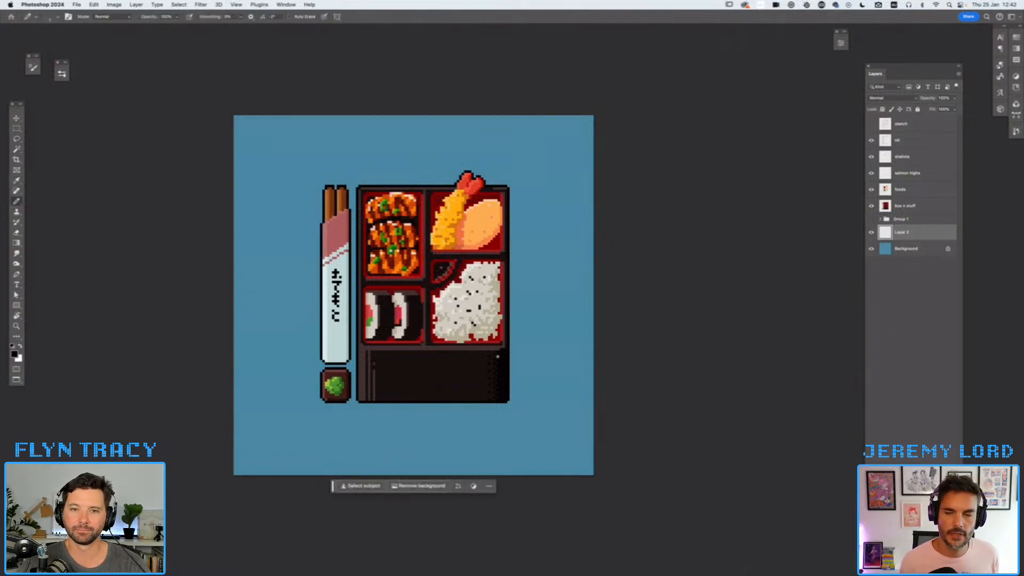
{"action": "left_click", "coordinate": [14, 353]}
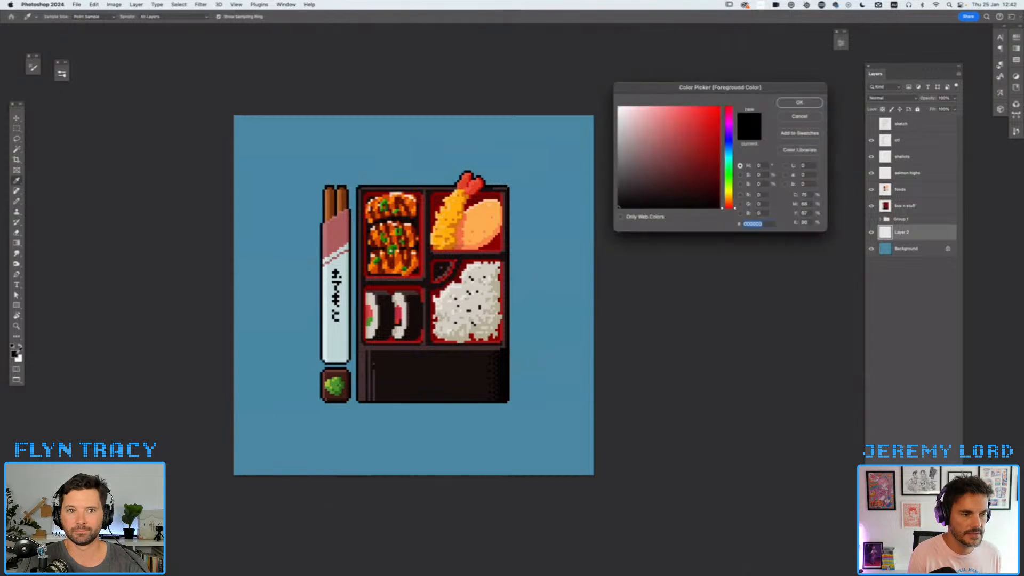
{"action": "left_click", "coordinate": [729, 148]}
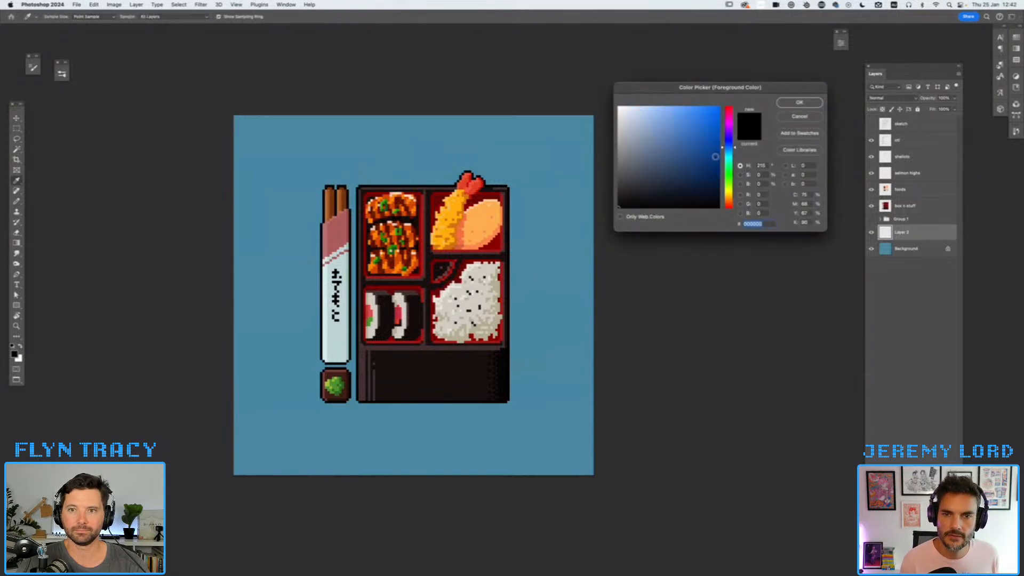
{"action": "left_click", "coordinate": [719, 169]}
{"action": "key", "text": "Return"}
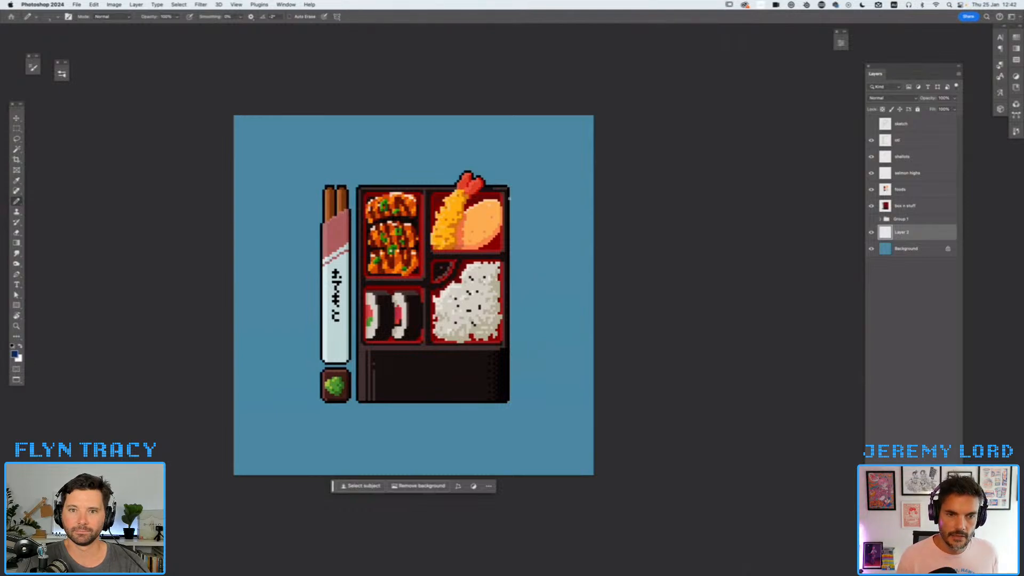
- Paint navy drop shadows beside and below the bento box, chopsticks and wasabi dish, and lower the shadow layer's opacity to 54%
{"action": "left_click_drag", "start_coordinate": [520, 211], "coordinate": [522, 393]}
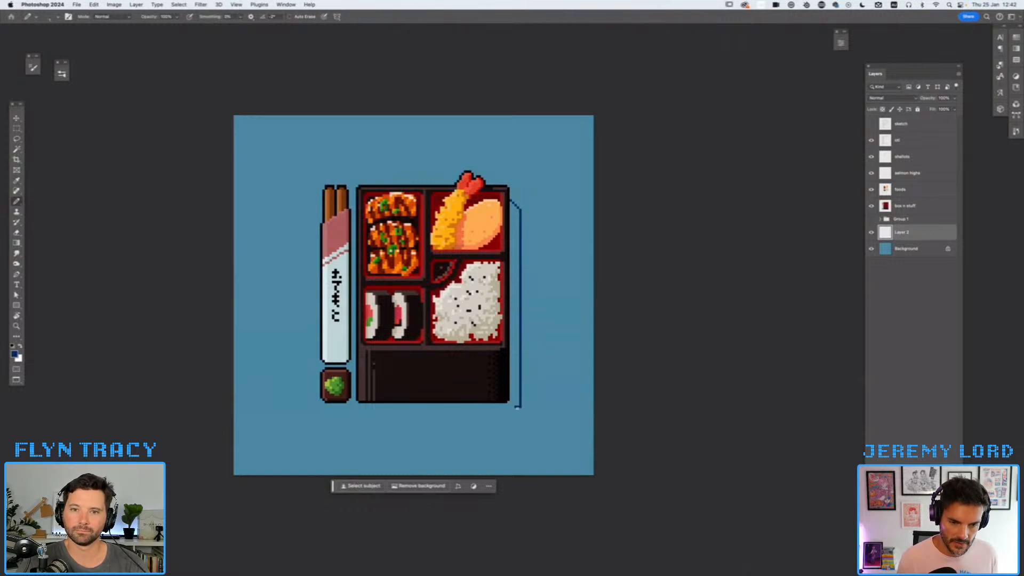
{"action": "mouse_move", "coordinate": [515, 408]}
{"action": "left_mouse_down"}
{"action": "mouse_move", "coordinate": [362, 404]}
{"action": "mouse_move", "coordinate": [505, 407]}
{"action": "left_mouse_up"}
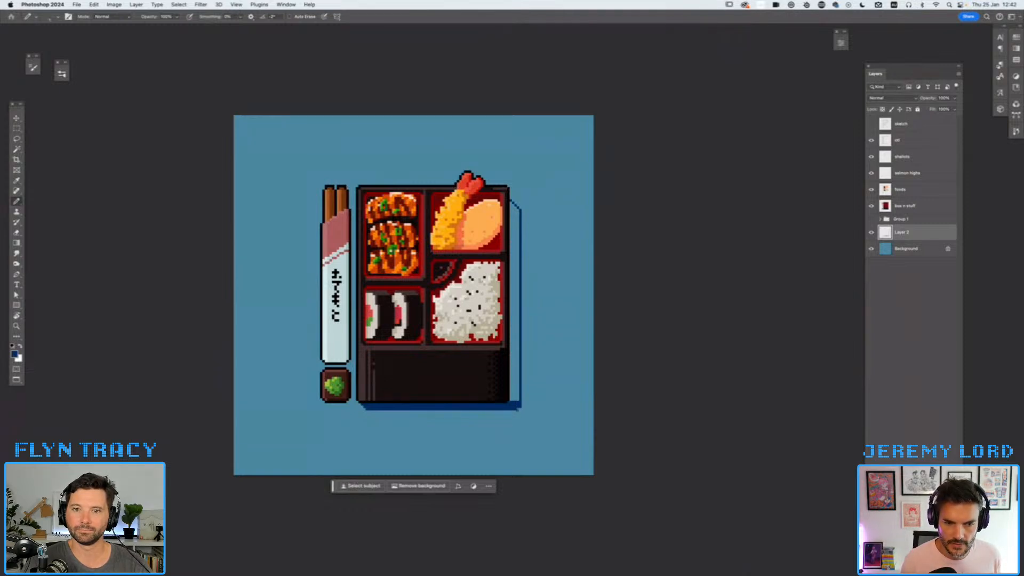
{"action": "mouse_move", "coordinate": [515, 388]}
{"action": "left_mouse_down"}
{"action": "mouse_move", "coordinate": [516, 400]}
{"action": "mouse_move", "coordinate": [505, 373]}
{"action": "left_mouse_up"}
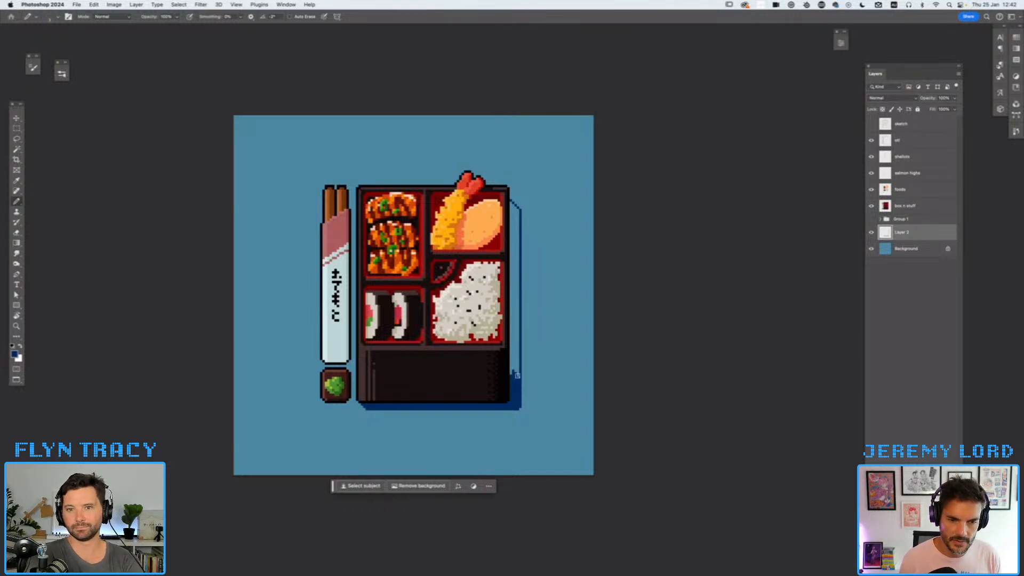
{"action": "mouse_move", "coordinate": [516, 377]}
{"action": "left_mouse_down"}
{"action": "mouse_move", "coordinate": [510, 206]}
{"action": "mouse_move", "coordinate": [511, 234]}
{"action": "left_mouse_up"}
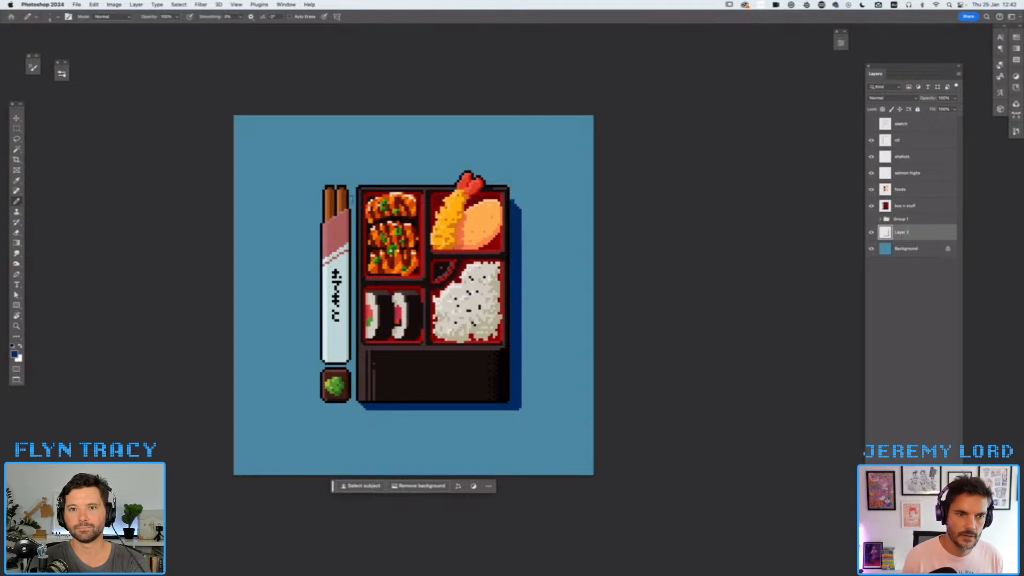
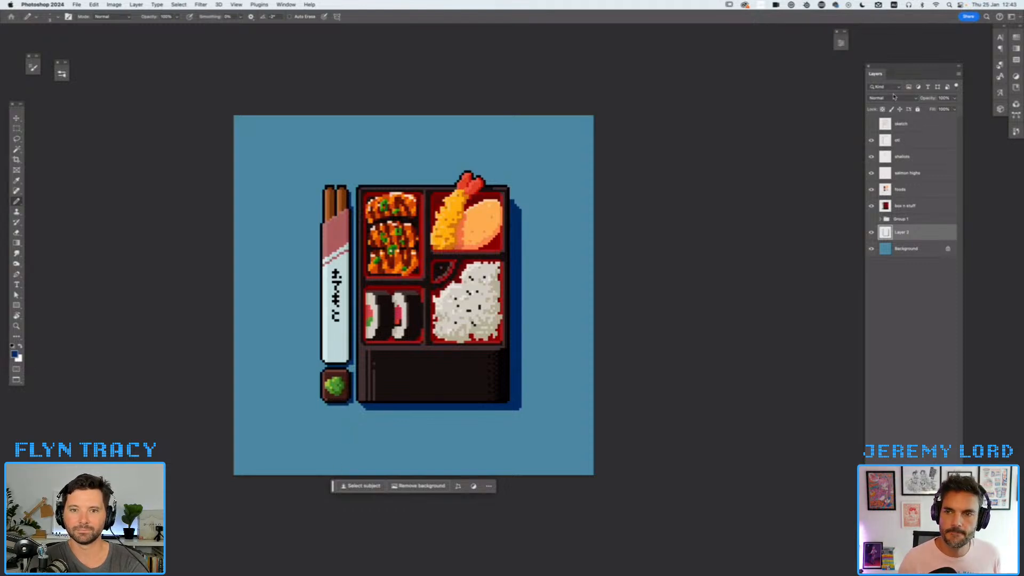
{"action": "left_click_drag", "start_coordinate": [956, 98], "coordinate": [938, 109]}
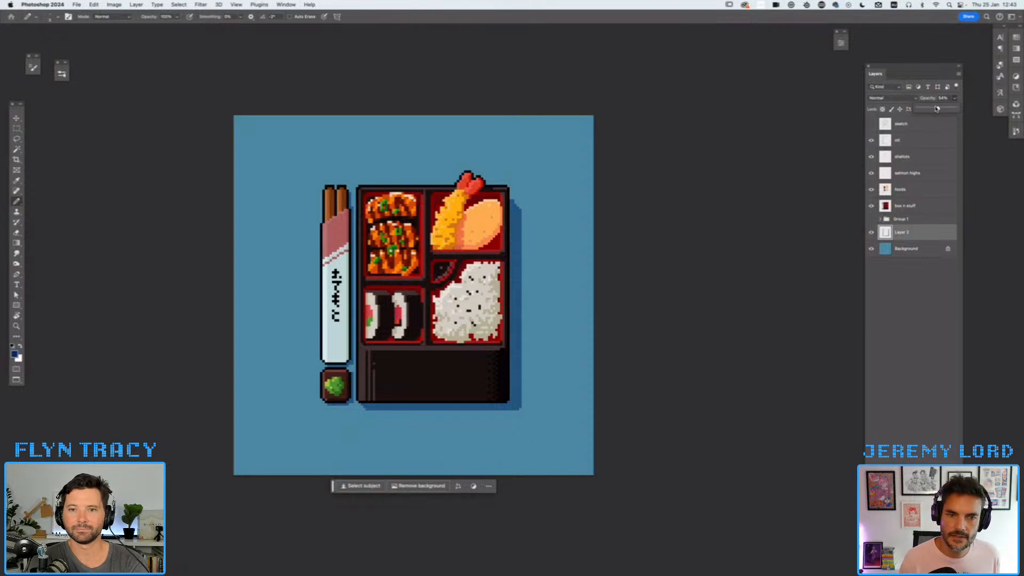
{"action": "left_click", "coordinate": [488, 352]}
- Examine the glazed salmon pieces pixel by pixel and compare them with the whole artwork at reduced size
{"action": "key", "text": "bracketleft"}
{"action": "key", "text": "bracketleft"}
{"action": "key", "text": "super+plus"}
{"action": "key", "text": "super+plus"}
{"action": "key", "text": "super+plus"}
{"action": "left_click_drag", "start_coordinate": [472, 350], "coordinate": [917, 349]}
{"action": "left_click_drag", "start_coordinate": [502, 120], "coordinate": [672, 347]}
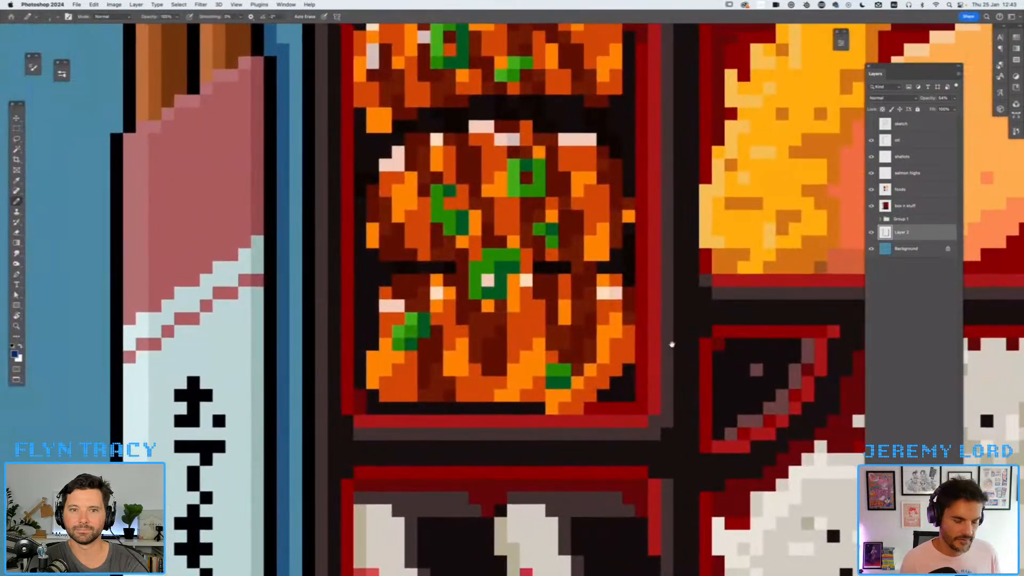
{"action": "key", "text": "super+plus"}
{"action": "mouse_move", "coordinate": [628, 219]}
{"action": "left_mouse_down"}
{"action": "mouse_move", "coordinate": [598, 399]}
{"action": "mouse_move", "coordinate": [616, 394]}
{"action": "mouse_move", "coordinate": [624, 295]}
{"action": "left_mouse_up"}
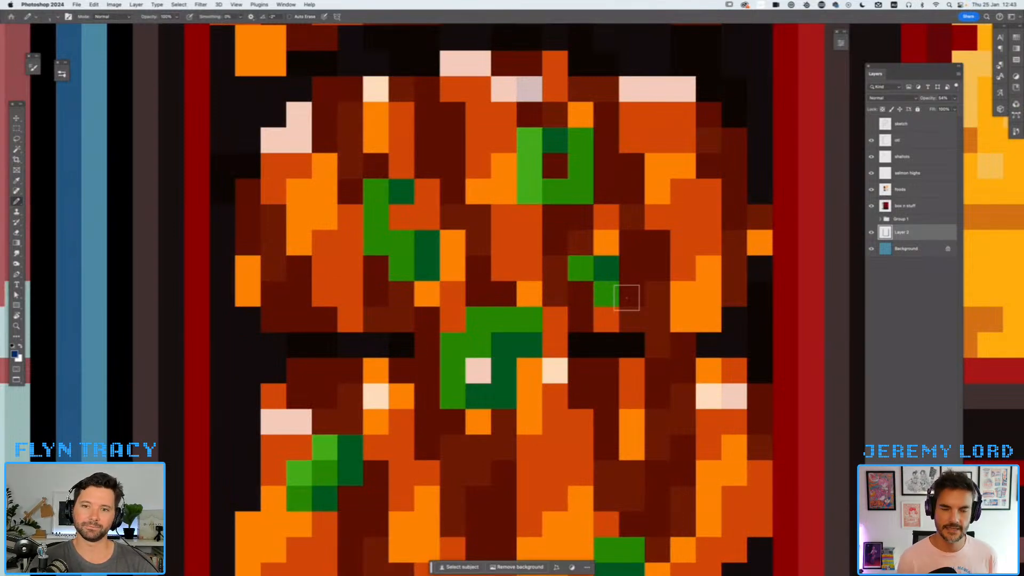
{"action": "key", "text": "super+minus"}
{"action": "key", "text": "super+minus"}
{"action": "key", "text": "super+minus"}
{"action": "key", "text": "super+minus"}
{"action": "key", "text": "super+minus"}
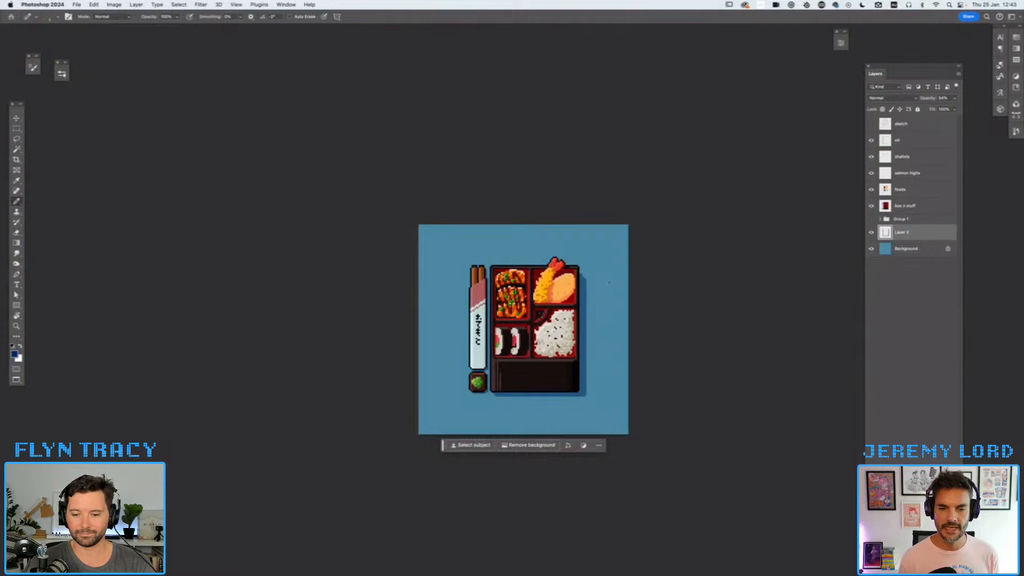
{"action": "key", "text": "super+plus"}
{"action": "key", "text": "super+plus"}
{"action": "key", "text": "super+plus"}
{"action": "key", "text": "super+plus"}
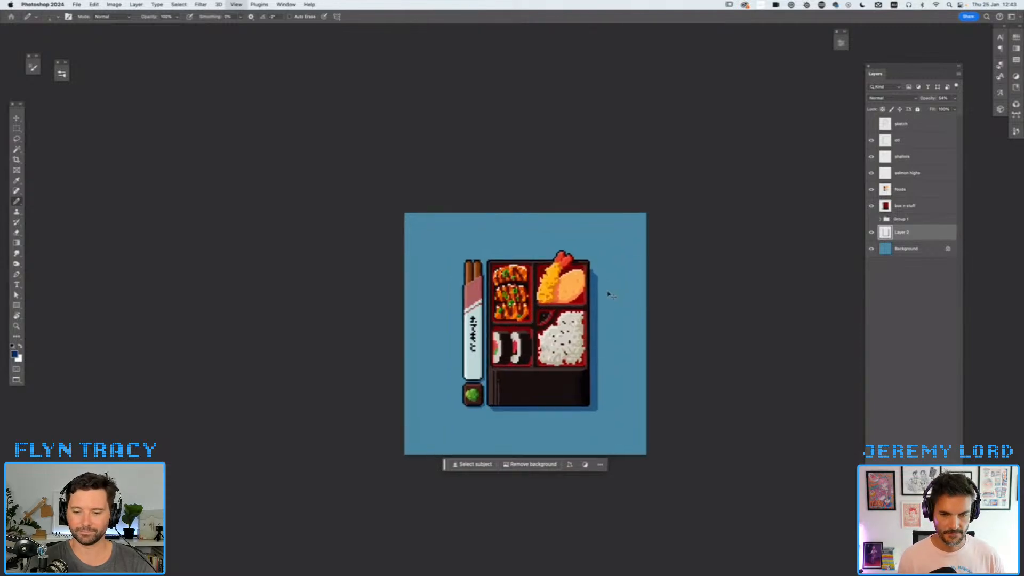
{"action": "key", "text": "super+plus"}
{"action": "key", "text": "super+plus"}
{"action": "key", "text": "super+plus"}
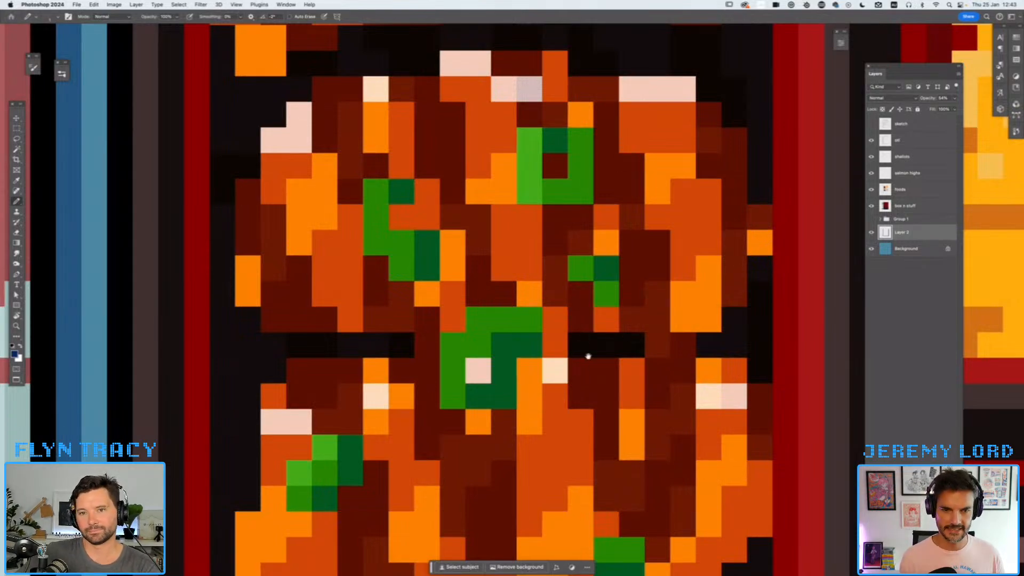
{"action": "left_click_drag", "start_coordinate": [588, 357], "coordinate": [554, 277]}
{"action": "key", "text": "super+minus"}
{"action": "key", "text": "super+minus"}
{"action": "key", "text": "super+minus"}
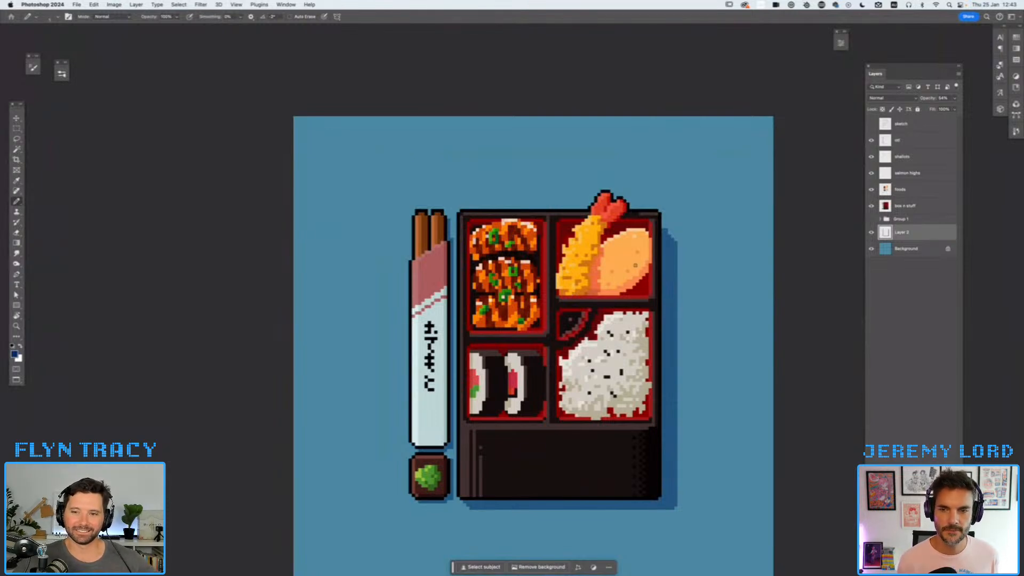
- Add a new layer just below the sketch layer and name it "sparkles"
{"action": "left_click", "coordinate": [913, 141]}
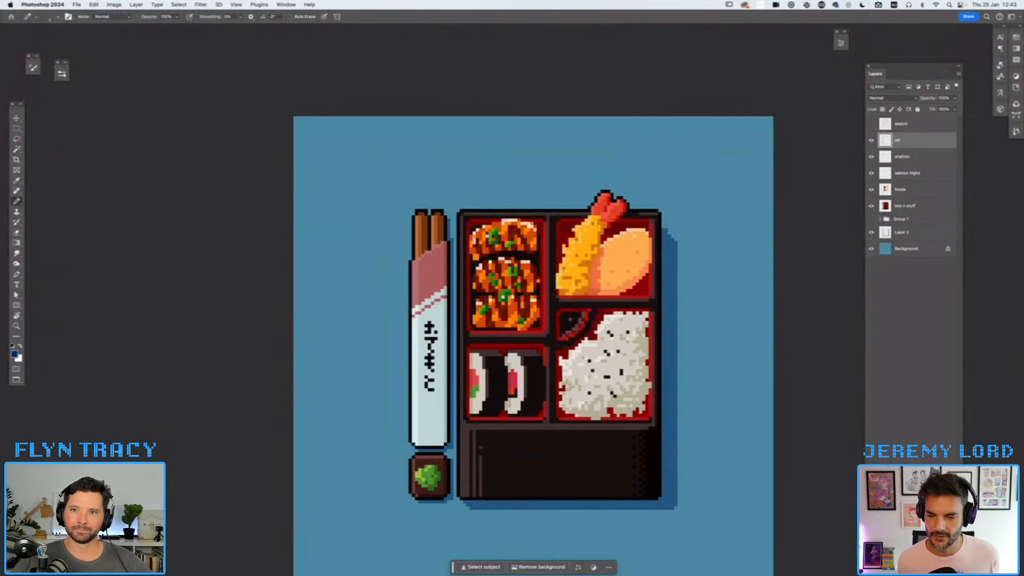
{"action": "key", "text": "ctrl+alt+shift+super+n"}
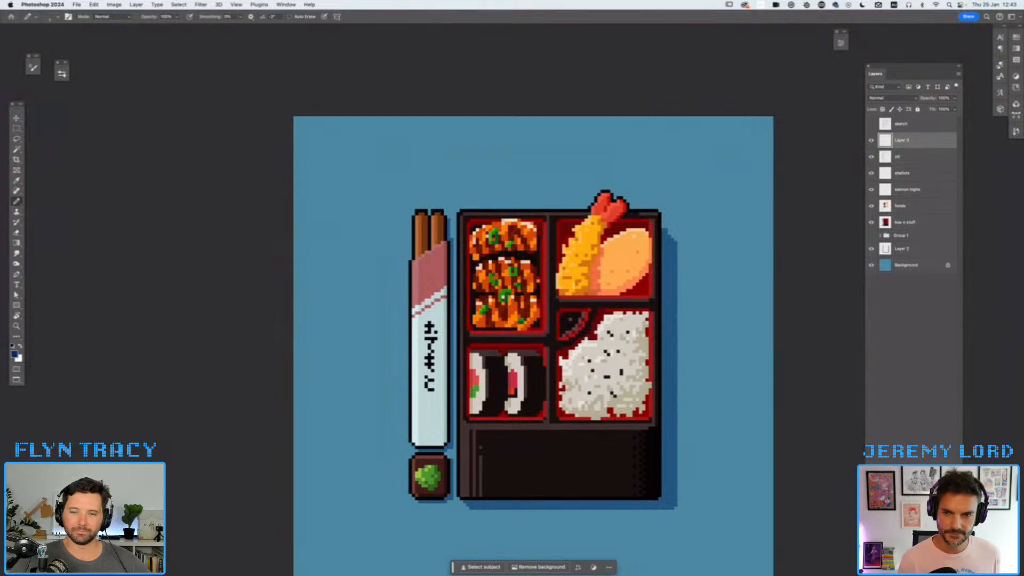
{"action": "double_click", "coordinate": [904, 141]}
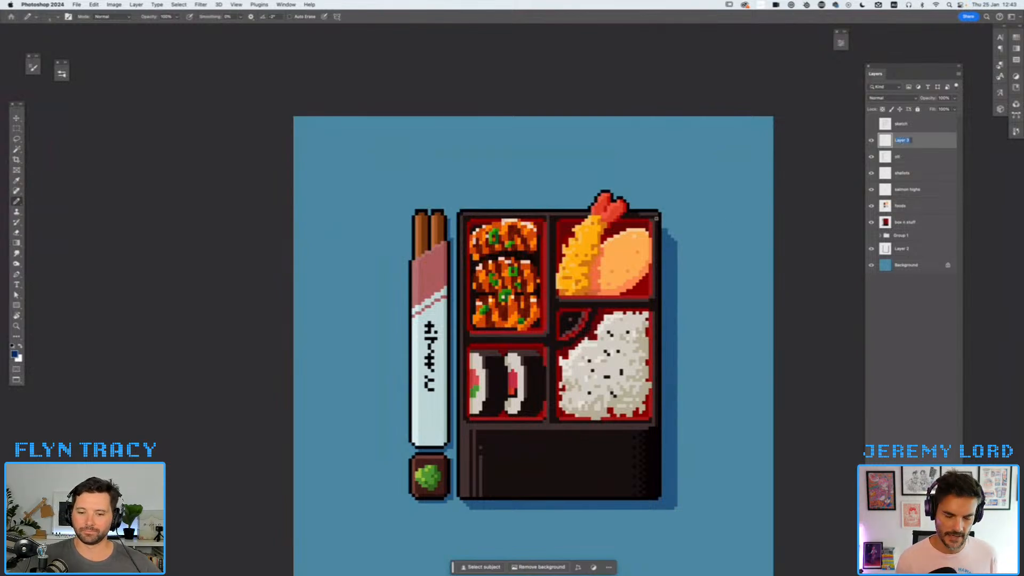
{"action": "type", "text": "so"}
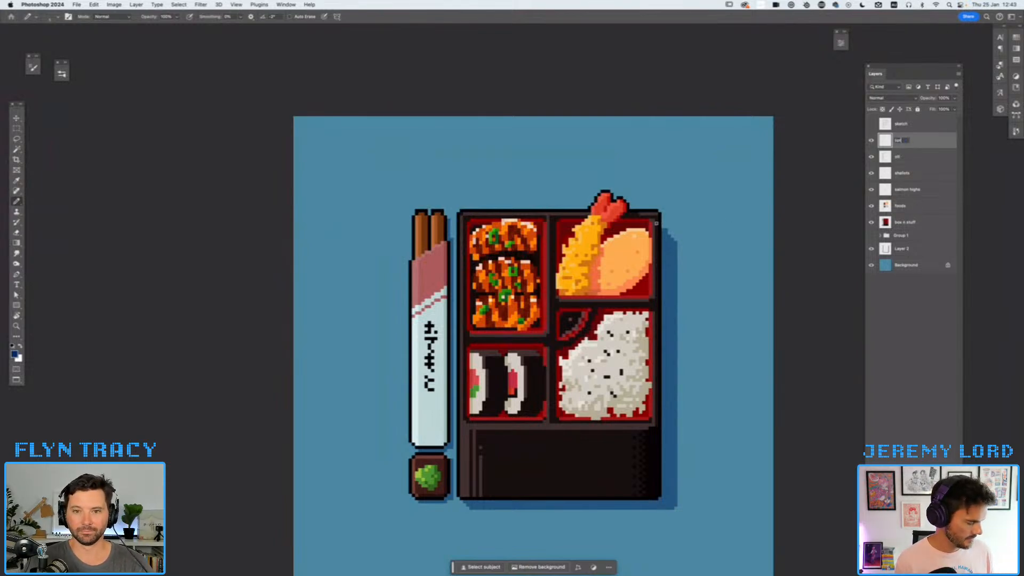
{"action": "type", "text": "arkles"}
{"action": "key", "text": "Return"}
- Set the foreground colour to white and draw a small four-pointed sparkle on the box's top edge, above the salmon compartment's right corner
{"action": "key", "text": "super+plus"}
{"action": "key", "text": "super+plus"}
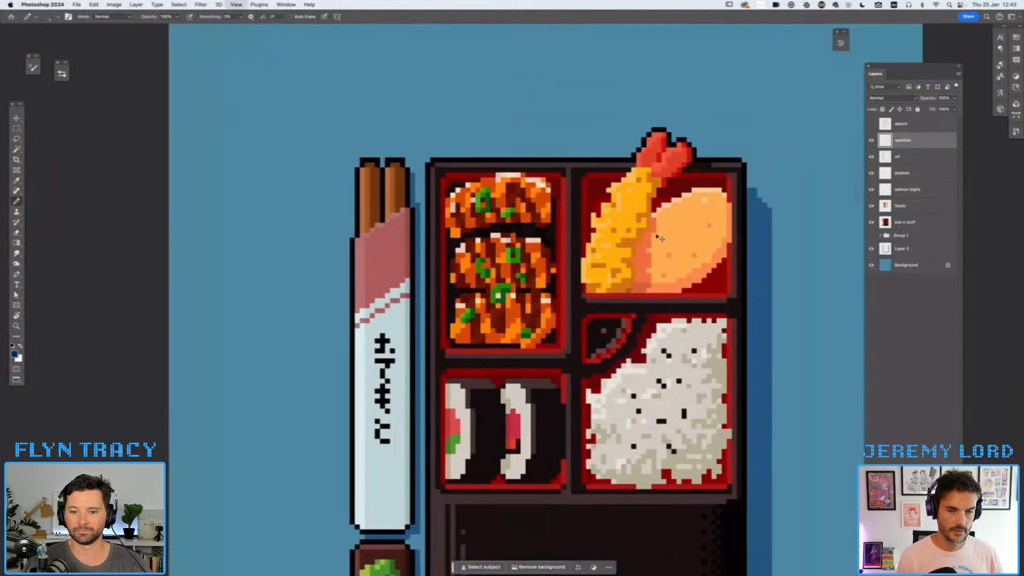
{"action": "key", "text": "d"}
{"action": "key", "text": "x"}
{"action": "mouse_move", "coordinate": [570, 217]}
{"action": "left_mouse_down"}
{"action": "mouse_move", "coordinate": [558, 257]}
{"action": "mouse_move", "coordinate": [576, 222]}
{"action": "left_mouse_up"}
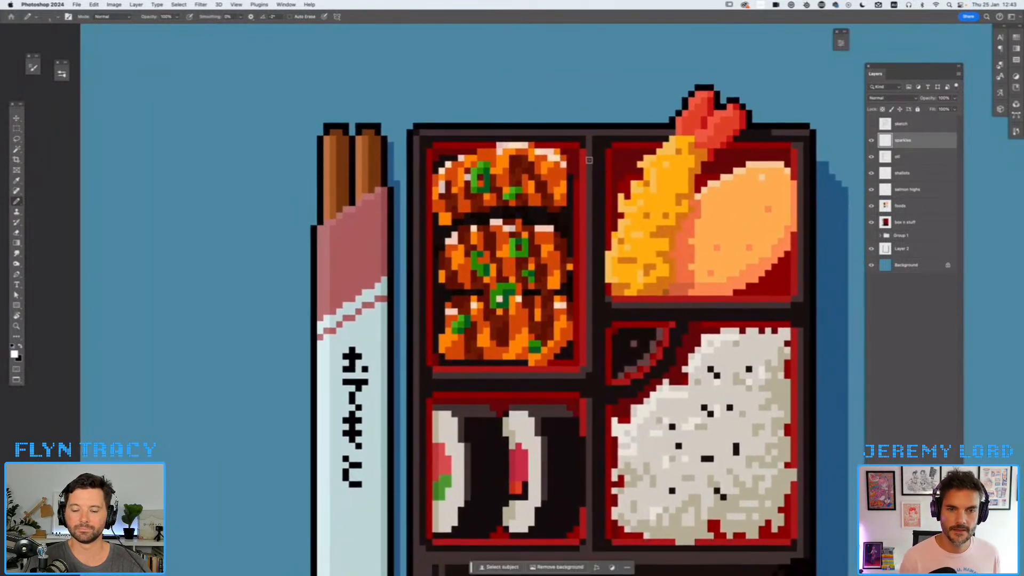
{"action": "left_click", "coordinate": [576, 114]}
{"action": "left_click", "coordinate": [569, 120]}
{"action": "left_click", "coordinate": [583, 121]}
{"action": "left_click", "coordinate": [577, 127]}
- Draw a small white plus-shaped sparkle on the box's left edge beside the middle salmon piece
{"action": "left_click_drag", "start_coordinate": [410, 235], "coordinate": [410, 245]}
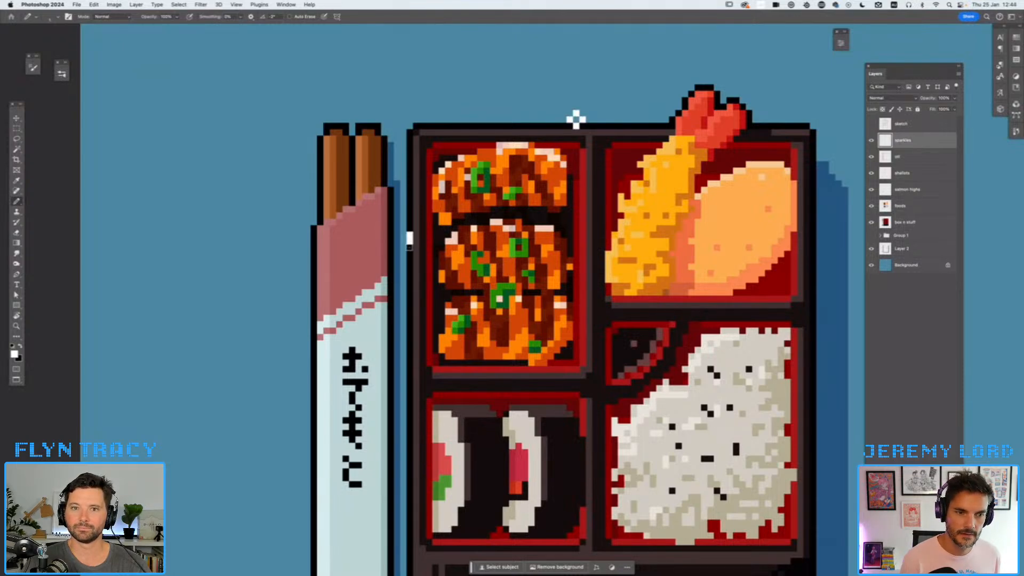
{"action": "left_click", "coordinate": [410, 248]}
{"action": "left_click", "coordinate": [403, 243]}
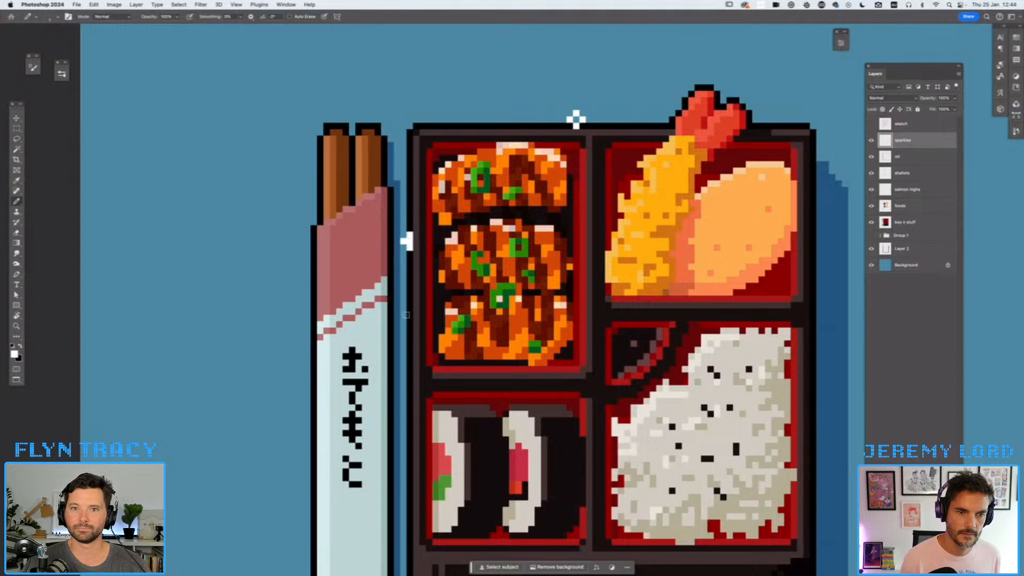
- Draw a white four-pointed sparkle on the box's right edge beside the dark lower panel
{"action": "scroll", "coordinate": [660, 231], "scroll_direction": "down", "scroll_amount": 5}
{"action": "scroll", "coordinate": [660, 231], "scroll_direction": "right", "scroll_amount": 4}
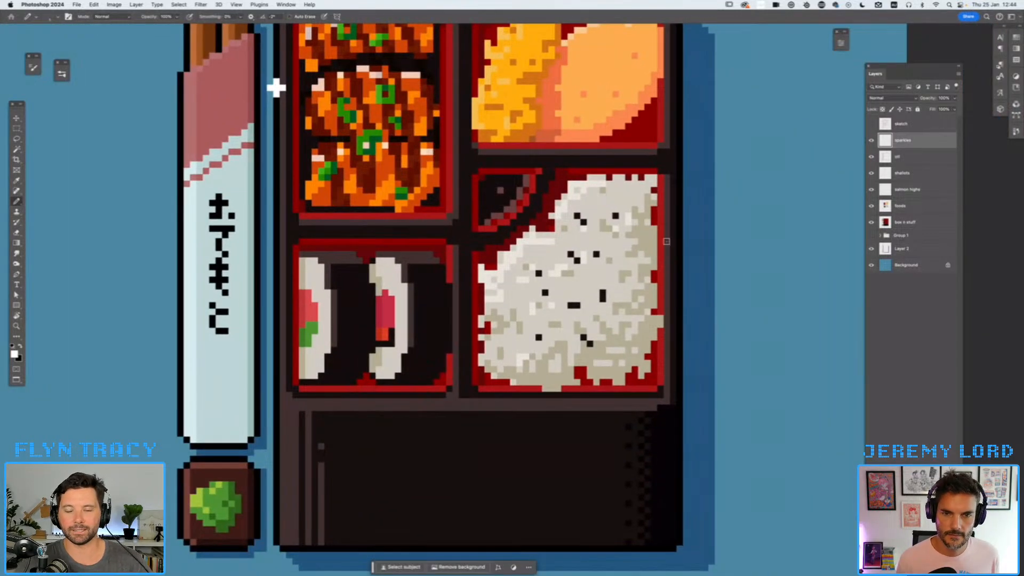
{"action": "scroll", "coordinate": [276, 87], "scroll_direction": "up", "scroll_amount": 1}
{"action": "scroll", "coordinate": [276, 87], "scroll_direction": "left", "scroll_amount": 1}
{"action": "left_click_drag", "start_coordinate": [598, 384], "coordinate": [631, 444]}
{"action": "key", "text": "super+minus"}
{"action": "key", "text": "super+minus"}
{"action": "key", "text": "super+minus"}
{"action": "key", "text": "super+minus"}
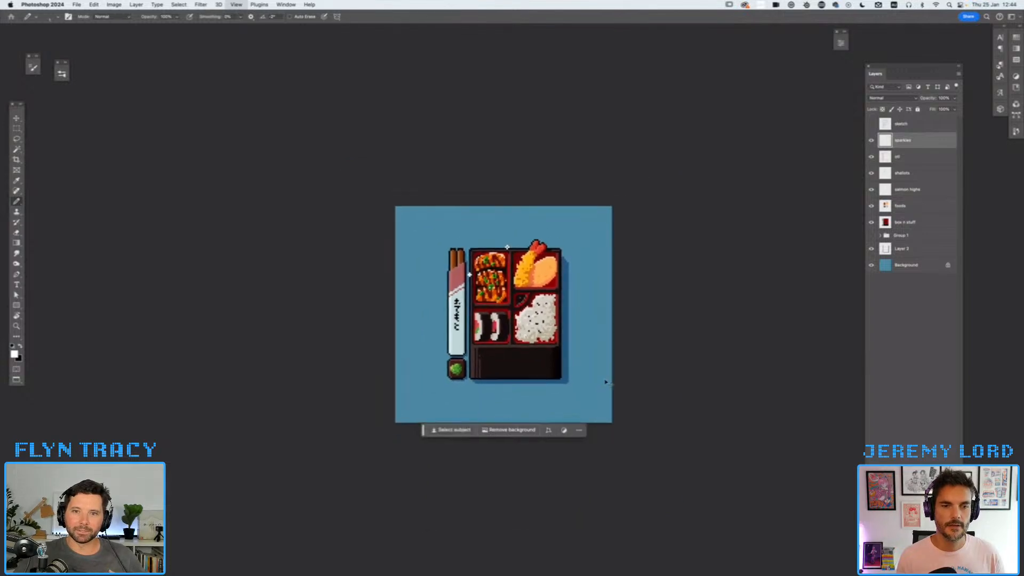
{"action": "key", "text": "super+plus"}
{"action": "key", "text": "super+plus"}
{"action": "key", "text": "super+plus"}
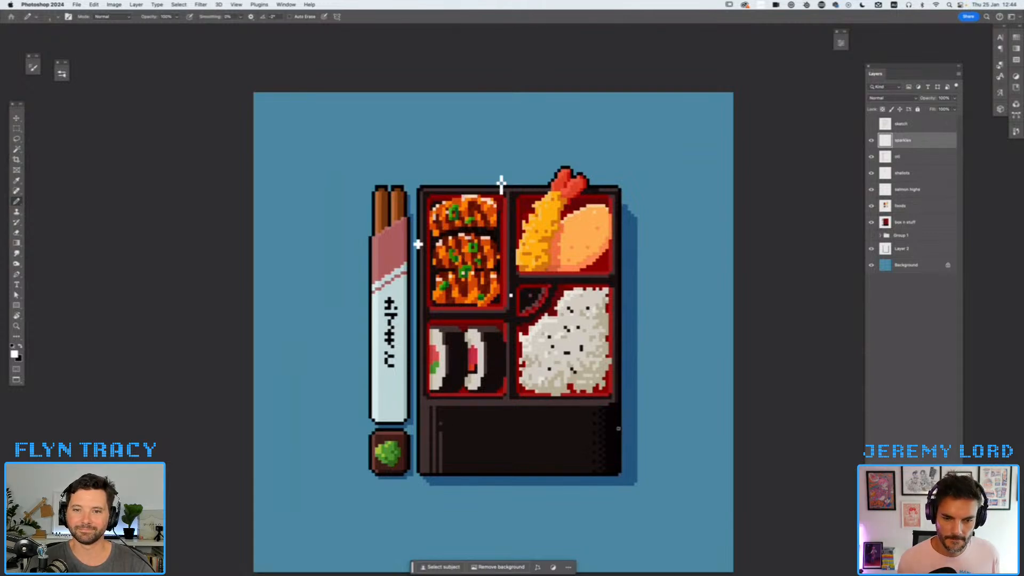
{"action": "left_click_drag", "start_coordinate": [619, 428], "coordinate": [618, 442]}
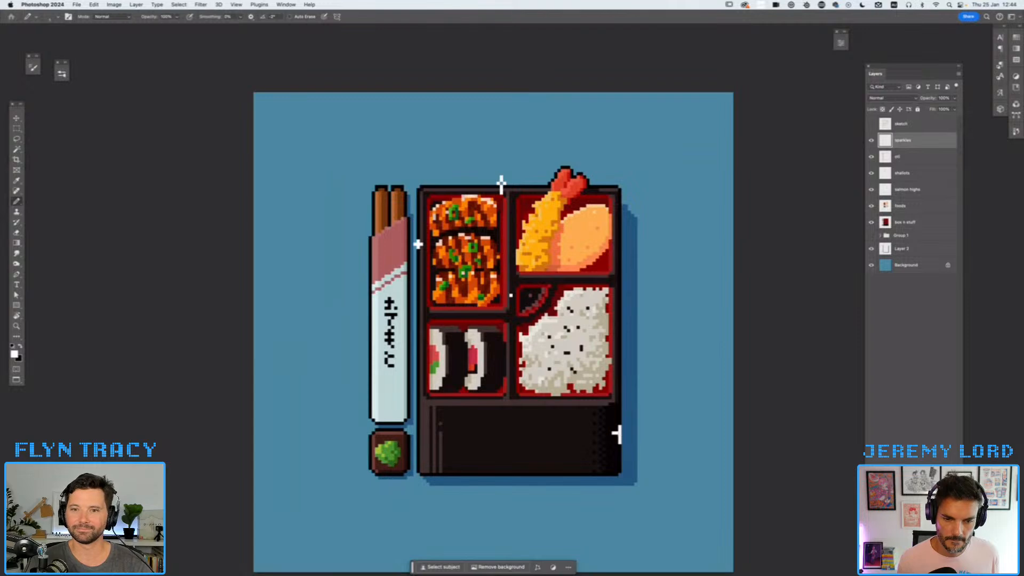
{"action": "key", "text": "e"}
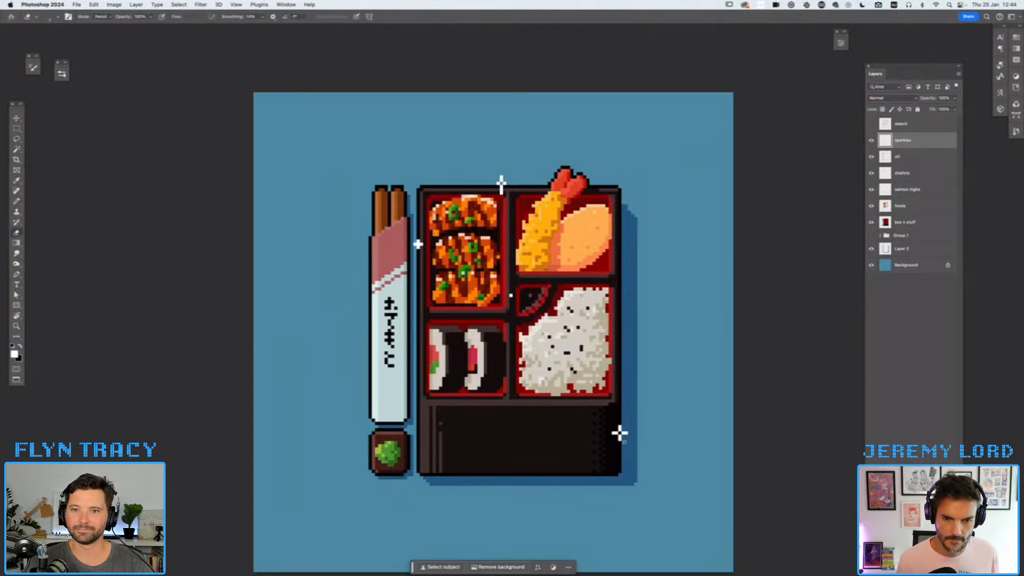
{"action": "key", "text": "super+minus"}
{"action": "key", "text": "super+minus"}
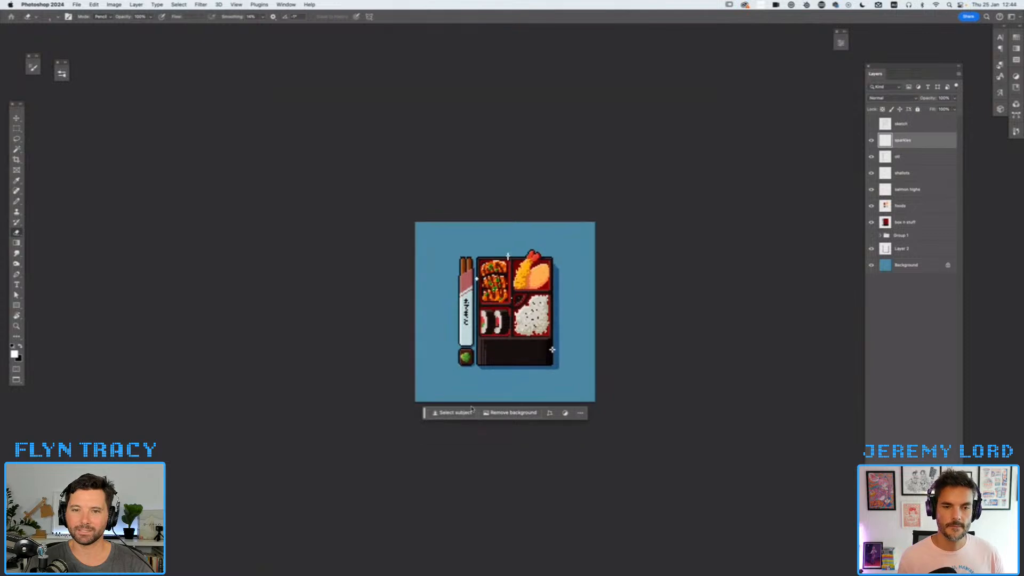
{"action": "key", "text": "super+plus"}
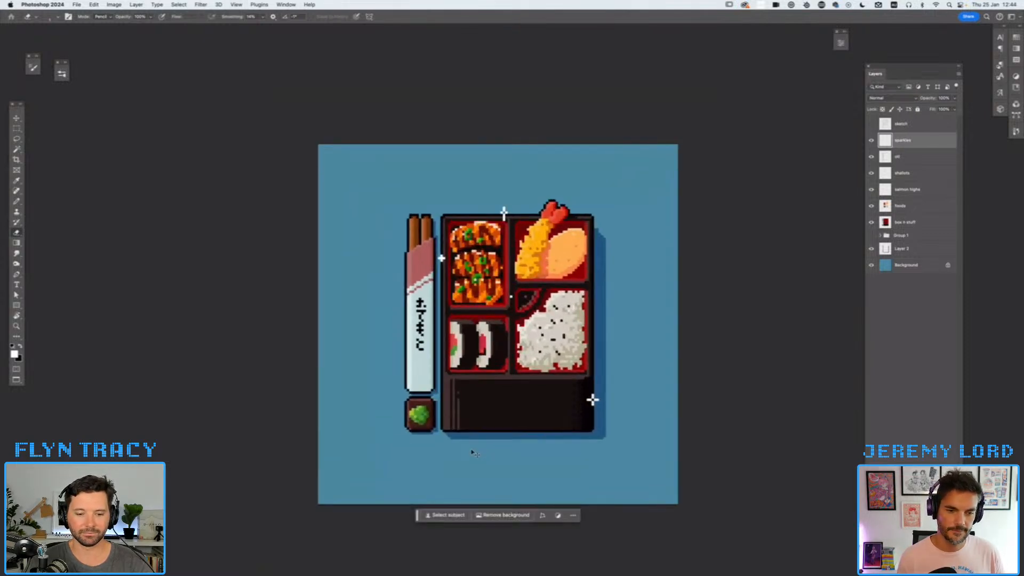
{"action": "key", "text": "super+plus"}
- On the box layer, set the pencil's foreground colour to a greyish mauve with H 0, S 17, B 51
{"action": "left_click", "coordinate": [907, 222]}
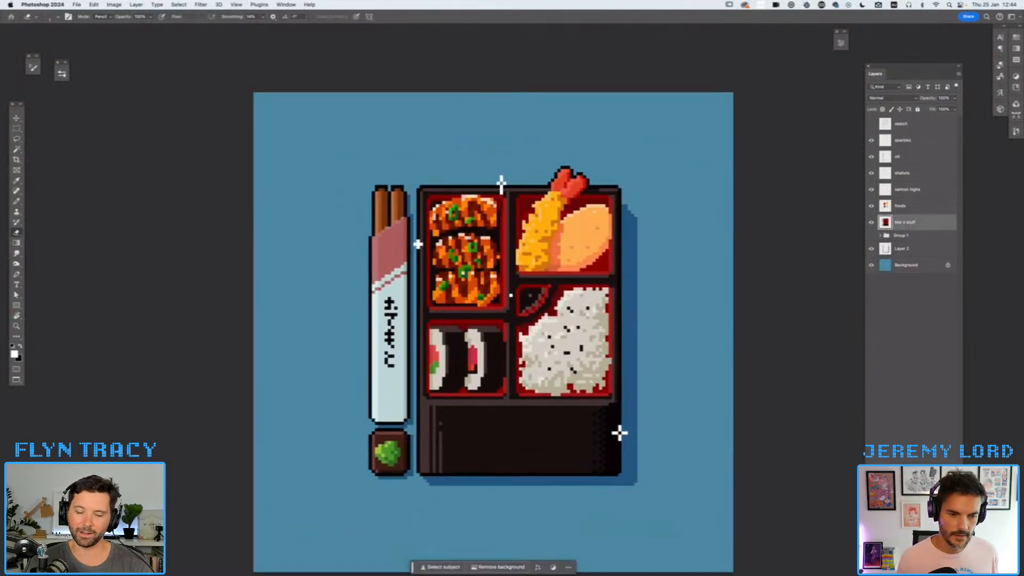
{"action": "key", "text": "b"}
{"action": "key", "text": "x"}
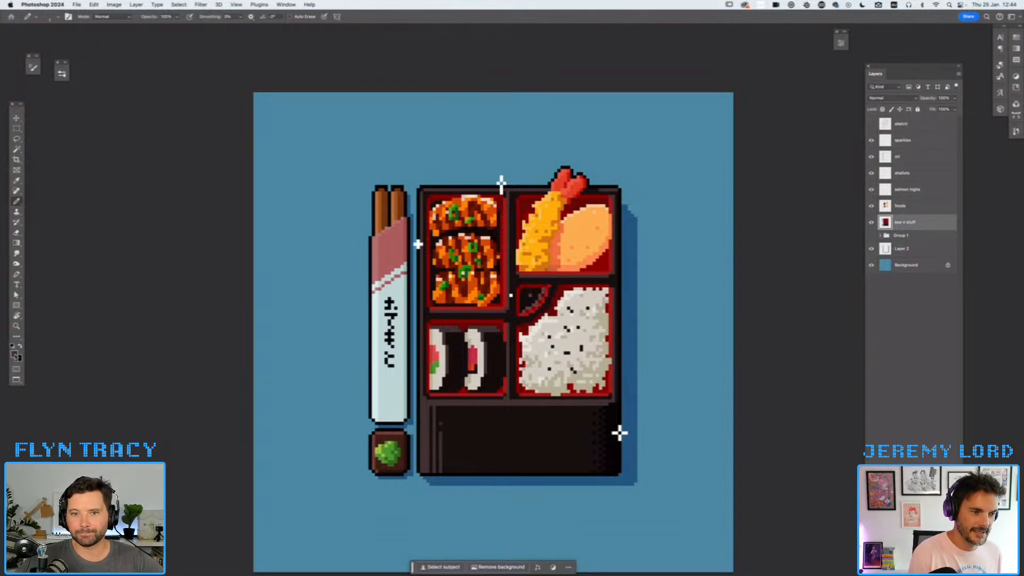
{"action": "left_click", "coordinate": [16, 355]}
{"action": "left_click_drag", "start_coordinate": [629, 176], "coordinate": [634, 155]}
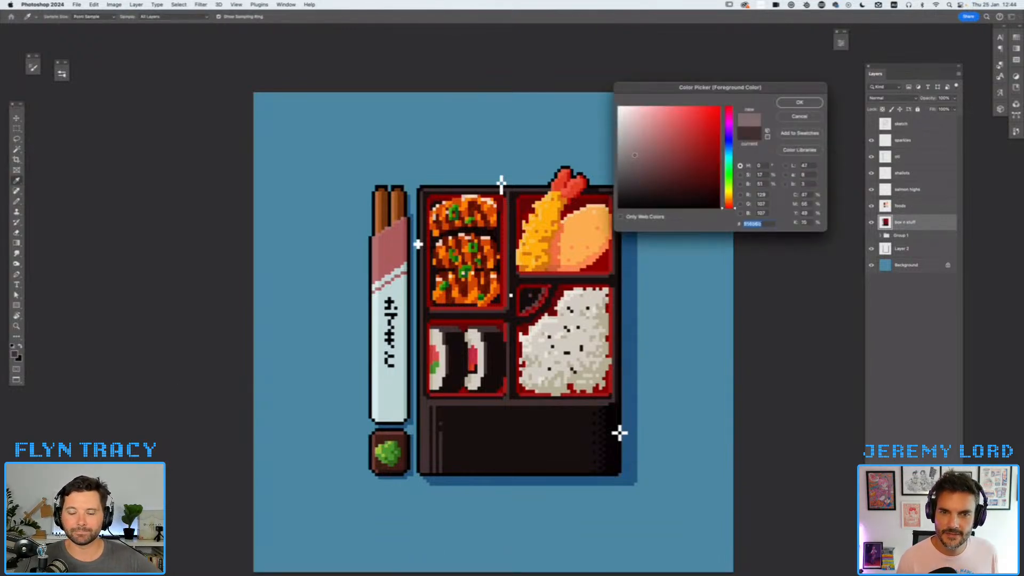
{"action": "left_click", "coordinate": [800, 102]}
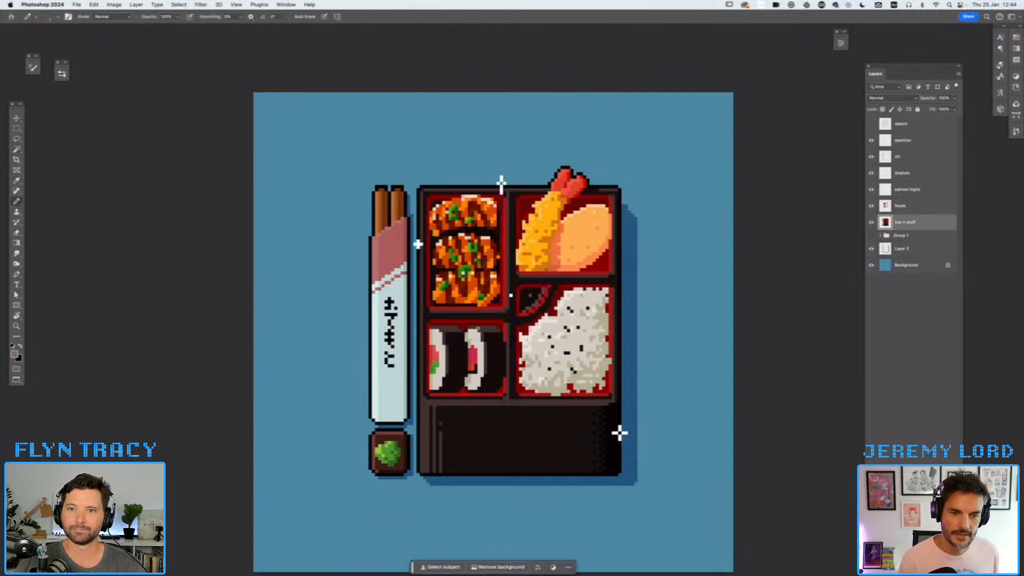
- Draw thin highlight lines on the box's lower left edge, its top-left rim and the left part of the lower panel's top edge
{"action": "left_click_drag", "start_coordinate": [421, 403], "coordinate": [422, 473]}
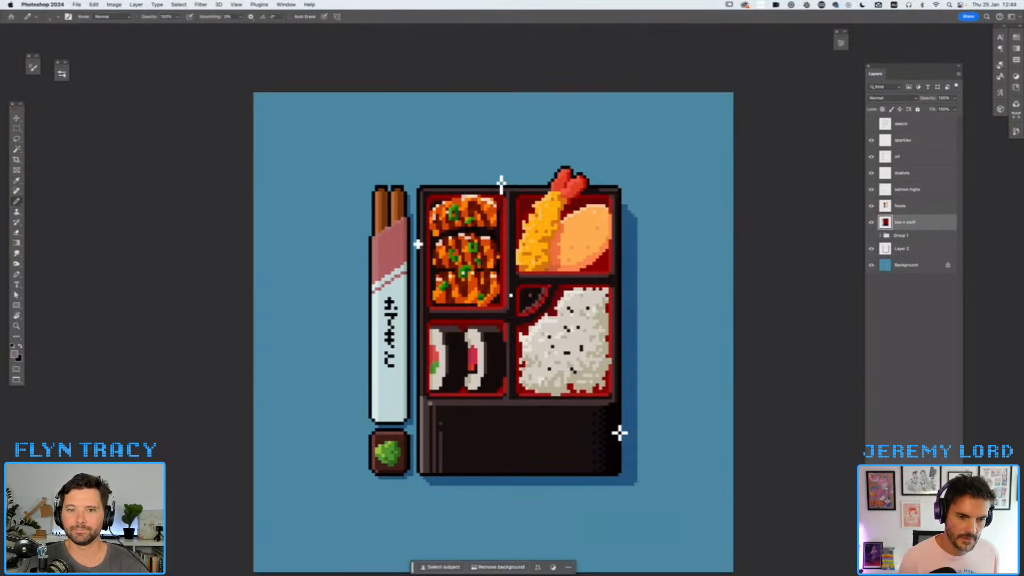
{"action": "mouse_move", "coordinate": [422, 397]}
{"action": "left_mouse_down"}
{"action": "mouse_move", "coordinate": [421, 190]}
{"action": "mouse_move", "coordinate": [450, 191]}
{"action": "left_mouse_up"}
{"action": "key", "text": "super+z"}
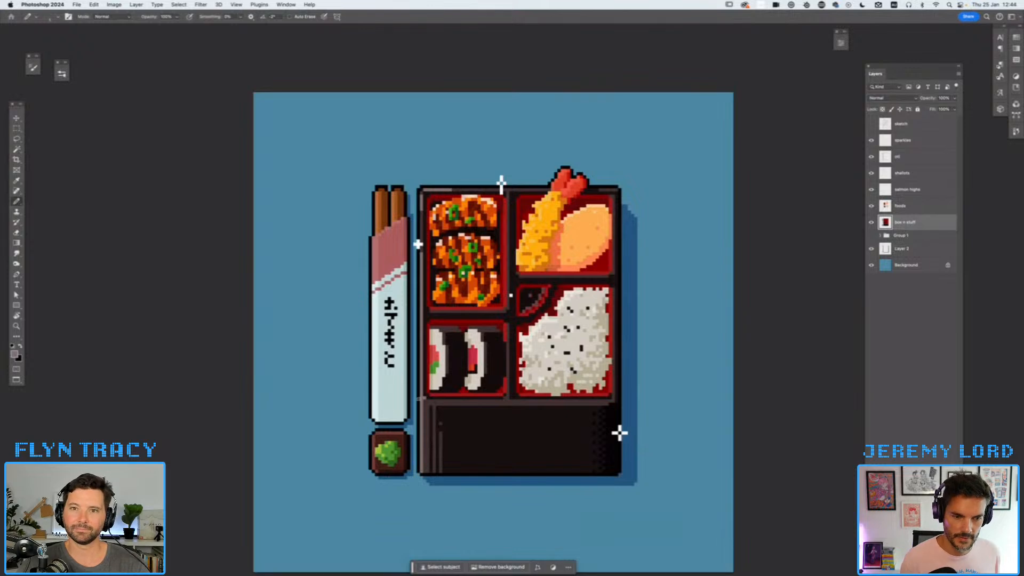
{"action": "left_click_drag", "start_coordinate": [430, 400], "coordinate": [492, 399]}
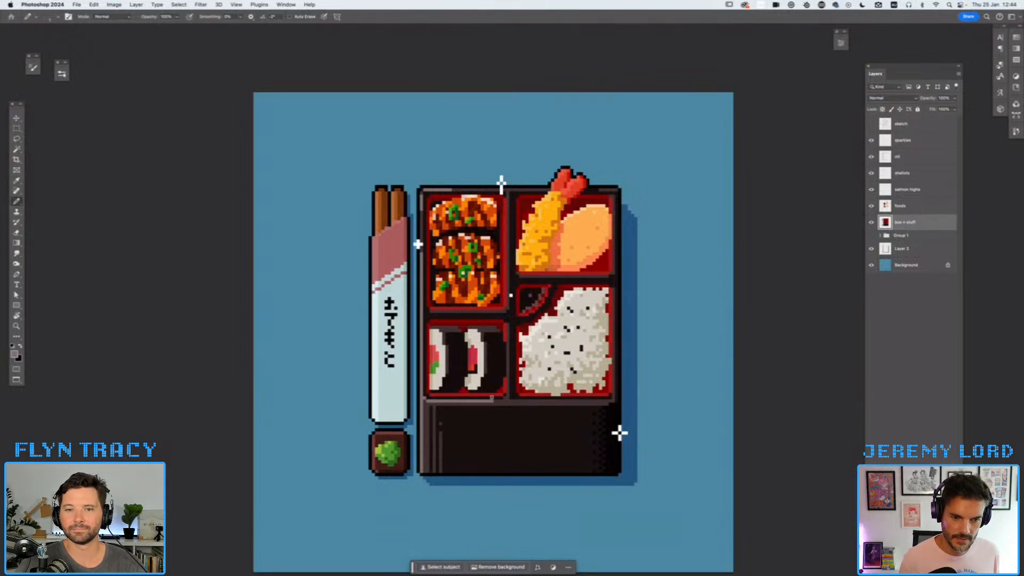
{"action": "key", "text": "super+minus"}
{"action": "key", "text": "super+minus"}
{"action": "key", "text": "super+minus"}
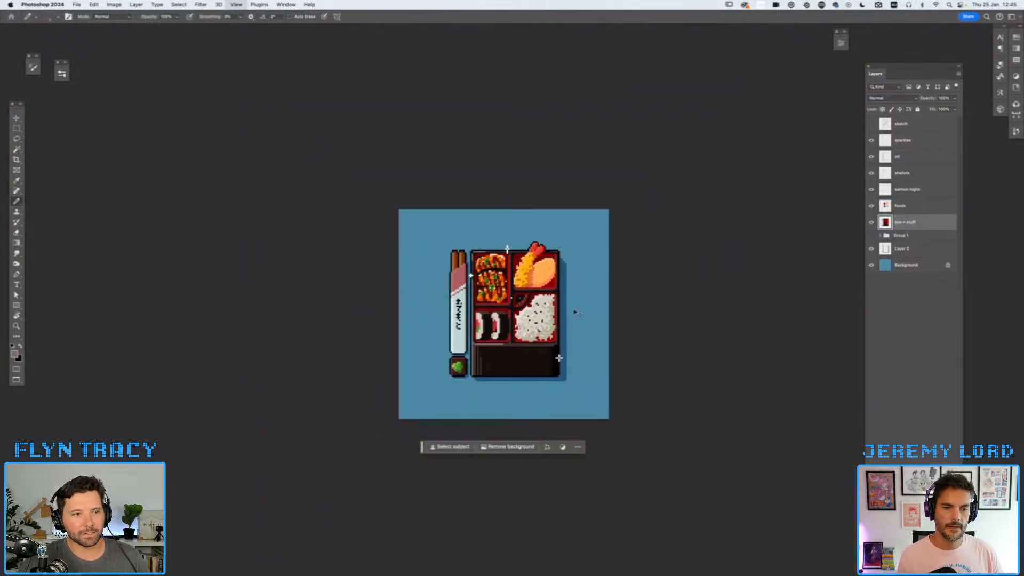
{"action": "key", "text": "super+equal"}
{"action": "key", "text": "super+equal"}
{"action": "key", "text": "super+equal"}
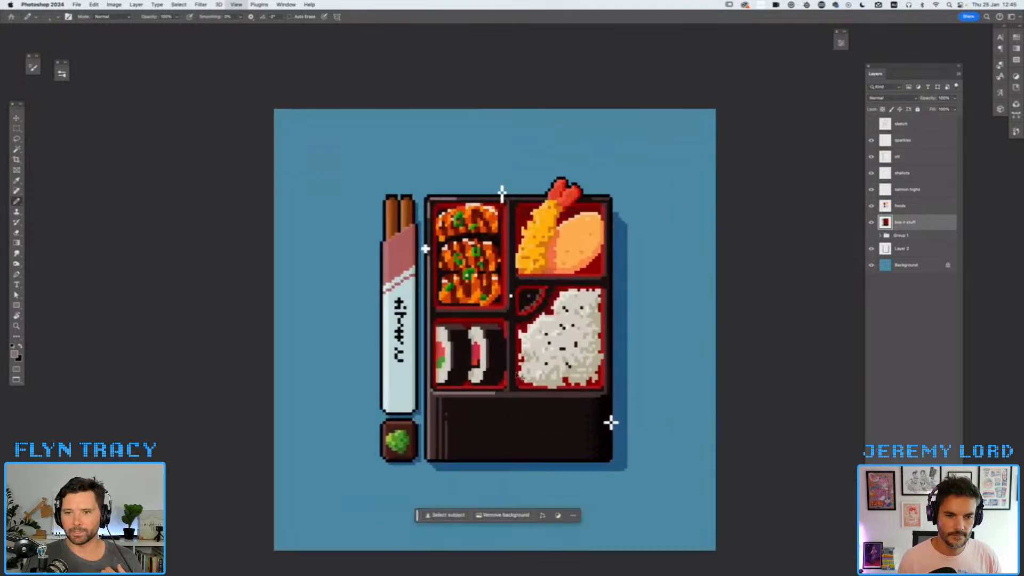
- Raise the drop-shadow layer's opacity to 100% and sample its navy as the foreground colour for the pencil
{"action": "key", "text": "e"}
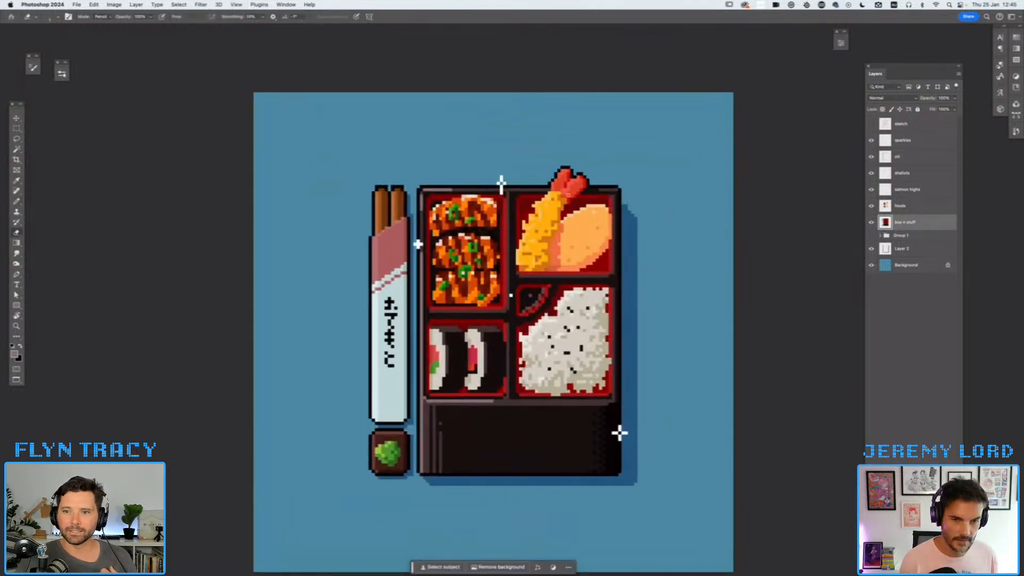
{"action": "left_click", "coordinate": [906, 143]}
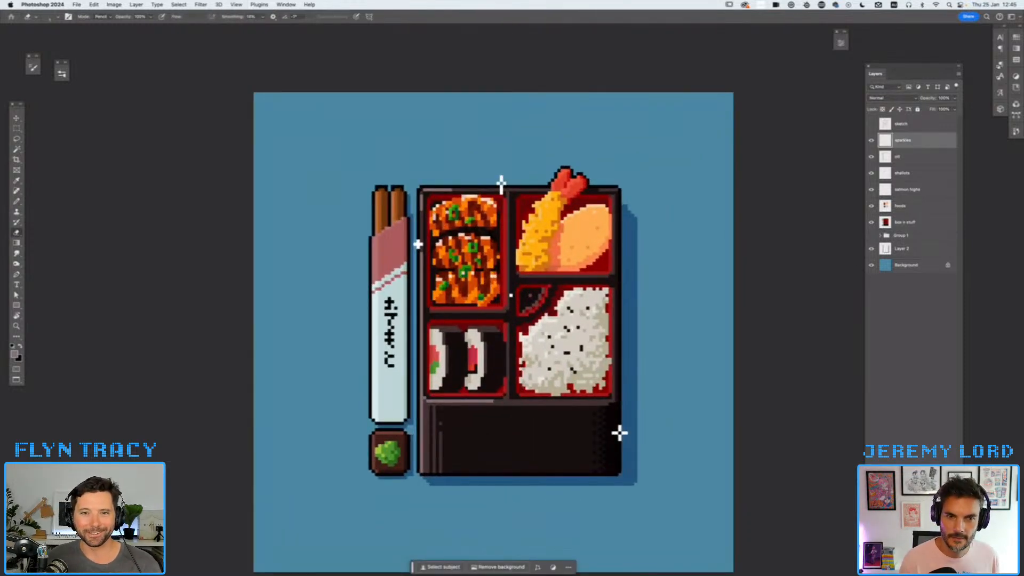
{"action": "left_click", "coordinate": [921, 255]}
{"action": "key", "text": "i"}
{"action": "left_click_drag", "start_coordinate": [954, 102], "coordinate": [982, 110]}
{"action": "left_click", "coordinate": [634, 228]}
{"action": "key", "text": "b"}
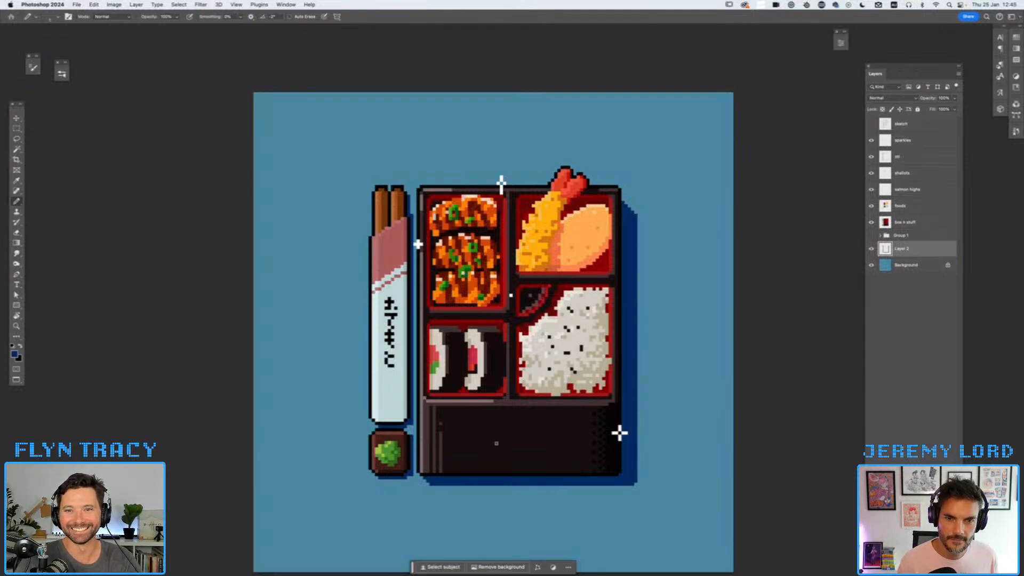
- Compare the full-opacity navy shadow against the whole artwork at reduced and enlarged sizes
{"action": "key", "text": "super+minus"}
{"action": "key", "text": "super+minus"}
{"action": "key", "text": "super+minus"}
{"action": "key", "text": "super+minus"}
{"action": "key", "text": "super+minus"}
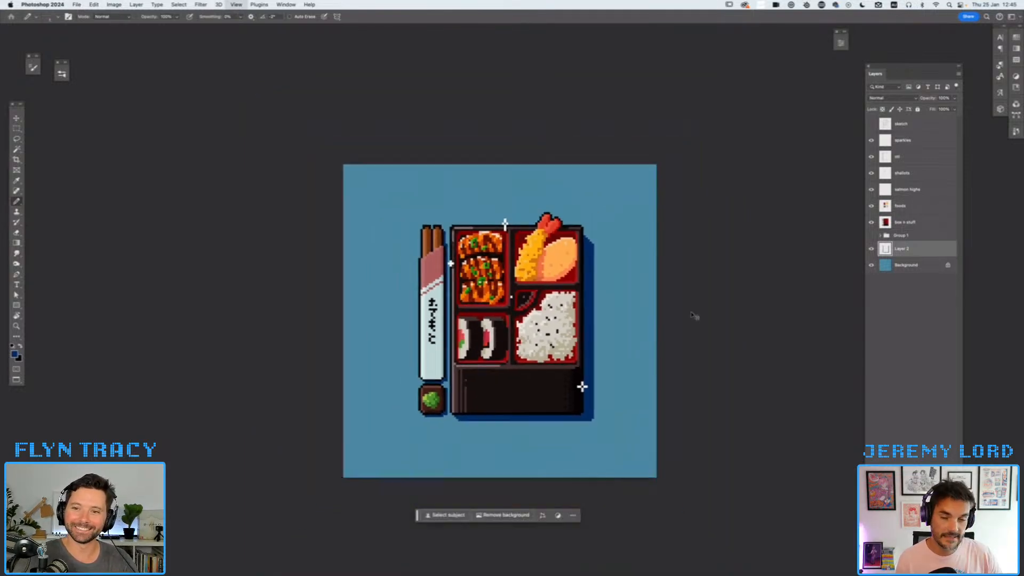
{"action": "key", "text": "super+equal"}
{"action": "key", "text": "super+equal"}
{"action": "key", "text": "super+equal"}
{"action": "key", "text": "super+equal"}
{"action": "key", "text": "super+equal"}
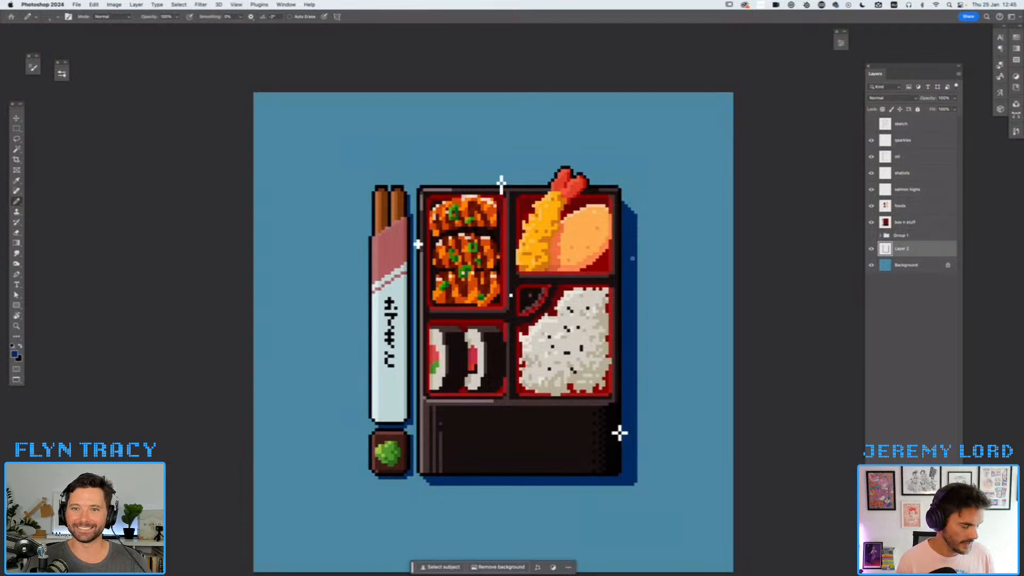
{"action": "key", "text": "e"}
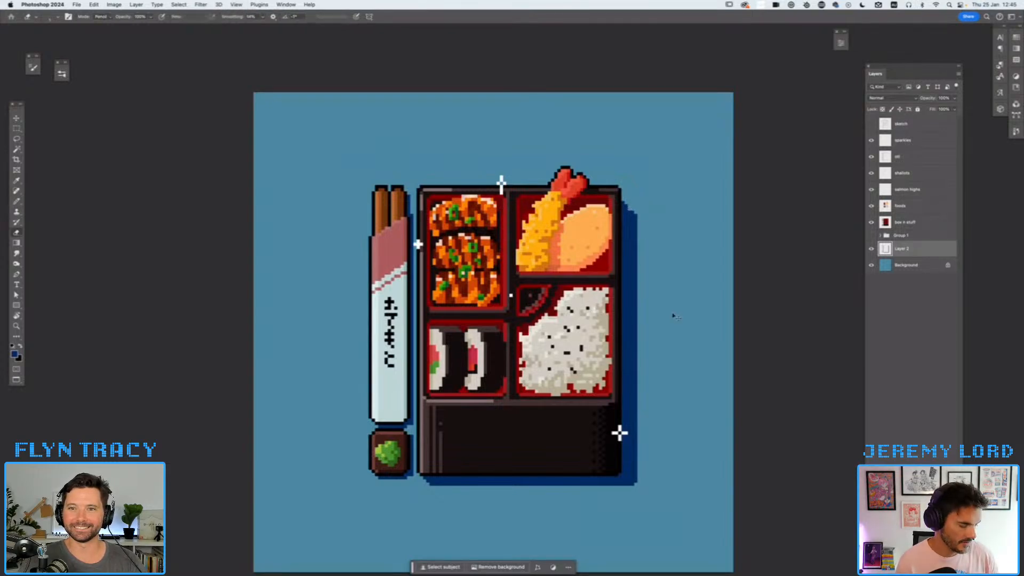
{"action": "key", "text": "super+minus"}
{"action": "key", "text": "super+minus"}
{"action": "key", "text": "super+minus"}
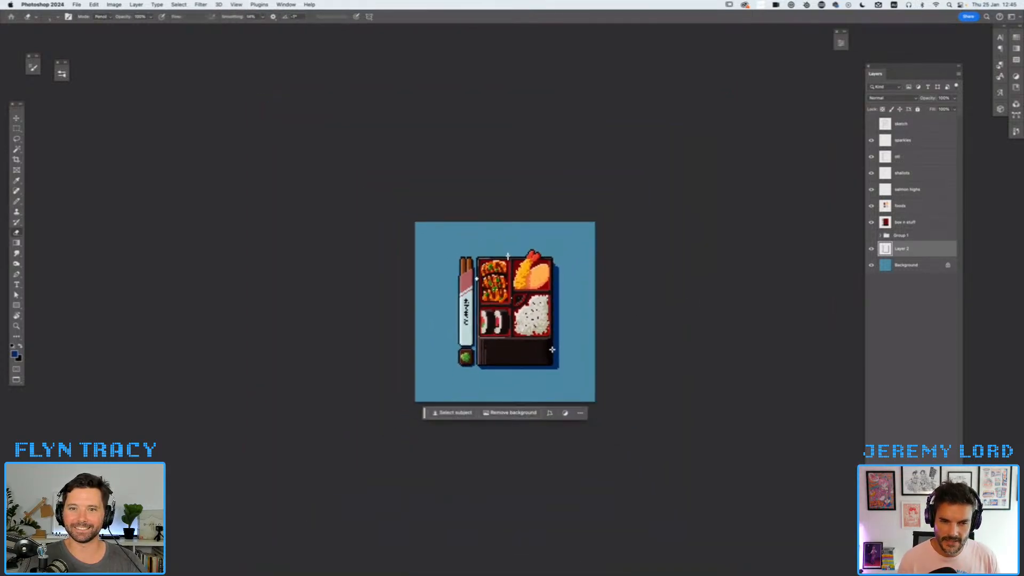
{"action": "key", "text": "super+plus"}
{"action": "key", "text": "super+plus"}
{"action": "key", "text": "super+plus"}
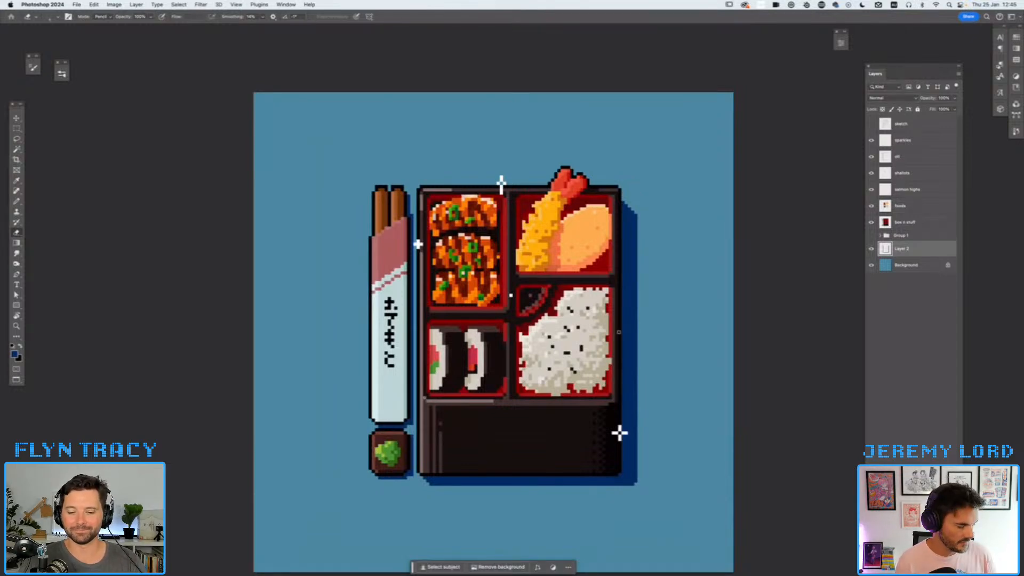
- Lower the drop-shadow layer's opacity to roughly half
{"action": "key", "text": "super+minus"}
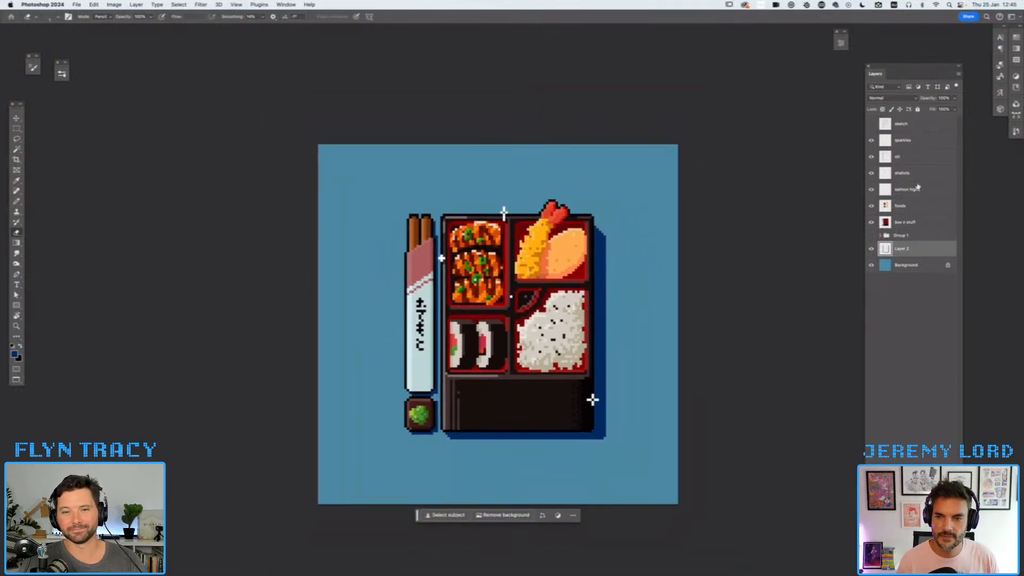
{"action": "left_click", "coordinate": [955, 98]}
{"action": "left_click_drag", "start_coordinate": [935, 109], "coordinate": [939, 109]}
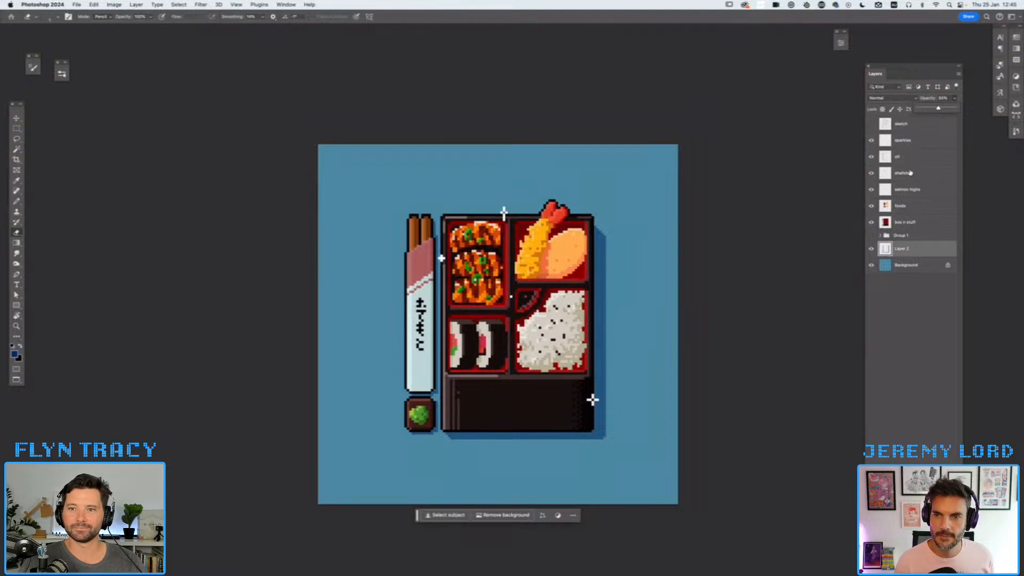
- Select all artwork layers from the shadow up to the sparkles and move them straight up to leave room below the box
{"action": "left_click", "coordinate": [915, 143], "text": "shift"}
{"action": "key", "text": "v"}
{"action": "left_click_drag", "start_coordinate": [590, 281], "coordinate": [585, 264]}
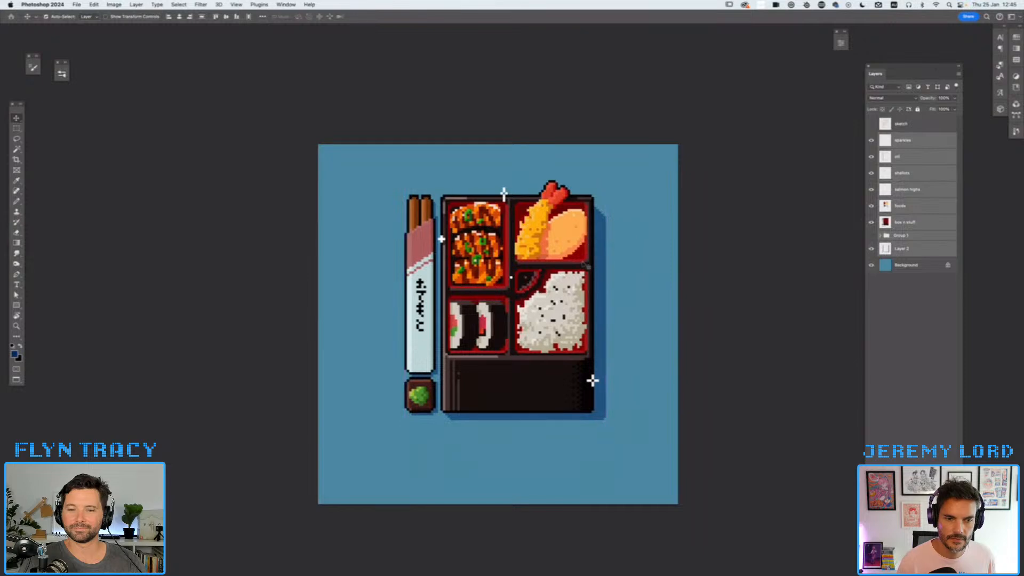
- Add a new layer directly above the sparkles layer for pixel lettering in the blank area below the box
{"action": "left_click", "coordinate": [936, 540]}
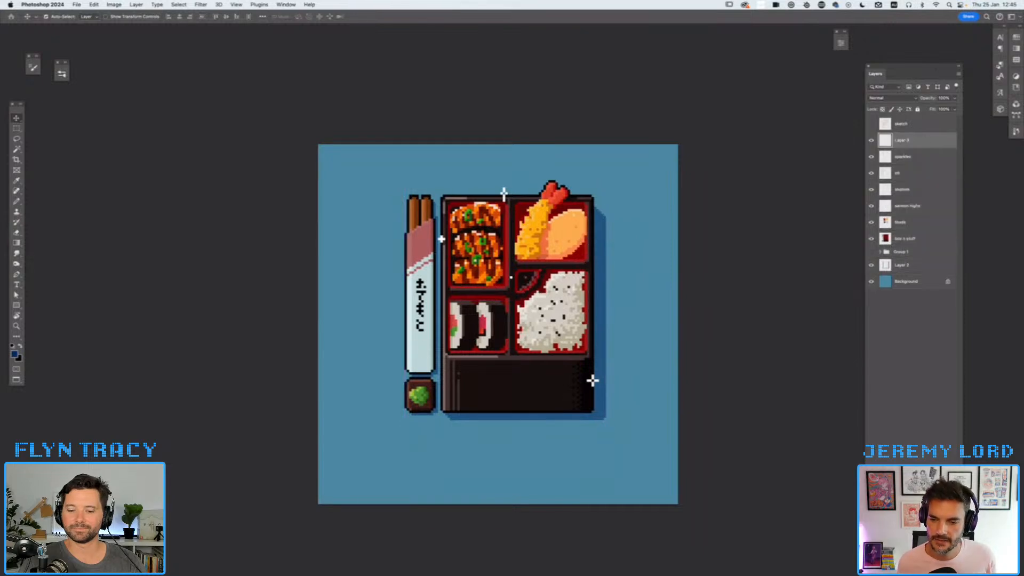
{"action": "key", "text": "super+equal"}
{"action": "key", "text": "super+equal"}
{"action": "key", "text": "super+equal"}
{"action": "key", "text": "super+equal"}
{"action": "scroll", "coordinate": [585, 403], "scroll_direction": "down", "scroll_amount": 10}
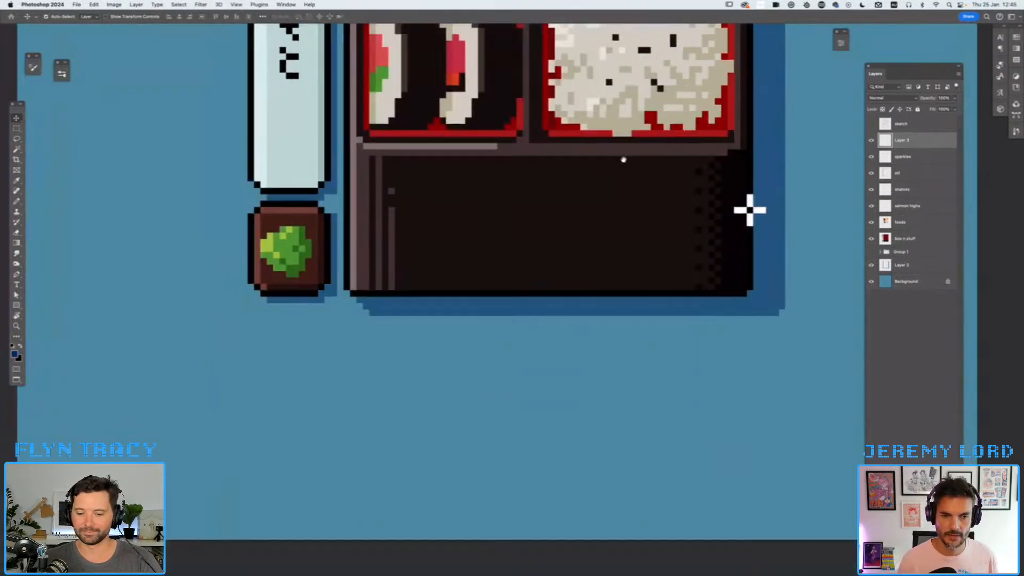
{"action": "key", "text": "b"}
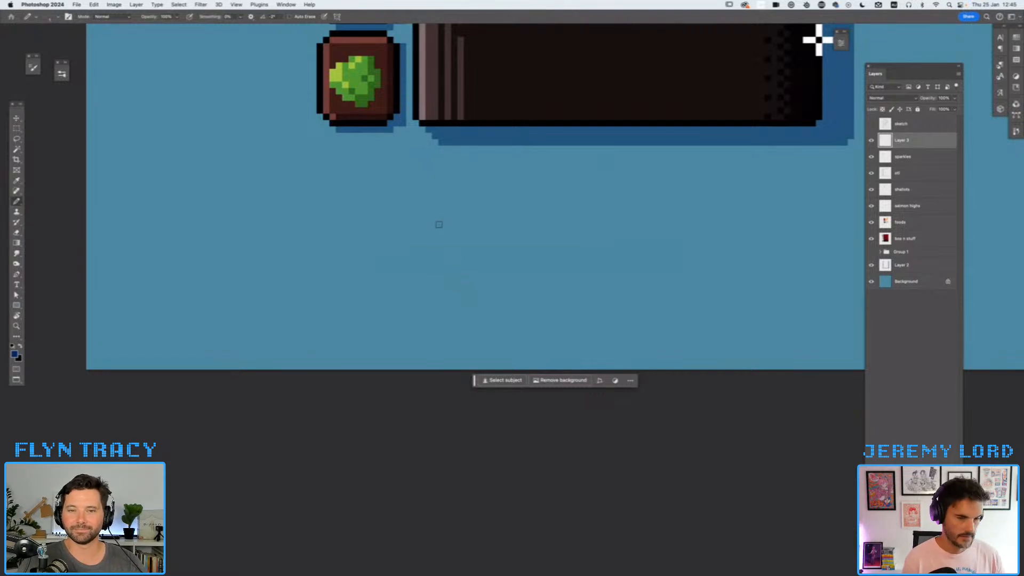
{"action": "scroll", "coordinate": [438, 228], "scroll_direction": "up", "scroll_amount": 3}
- Draw a navy letter S, three pixels wide and five pixels high, in the blue area below the box
{"action": "left_click", "coordinate": [379, 302]}
{"action": "left_click", "coordinate": [392, 302]}
{"action": "left_click", "coordinate": [404, 302]}
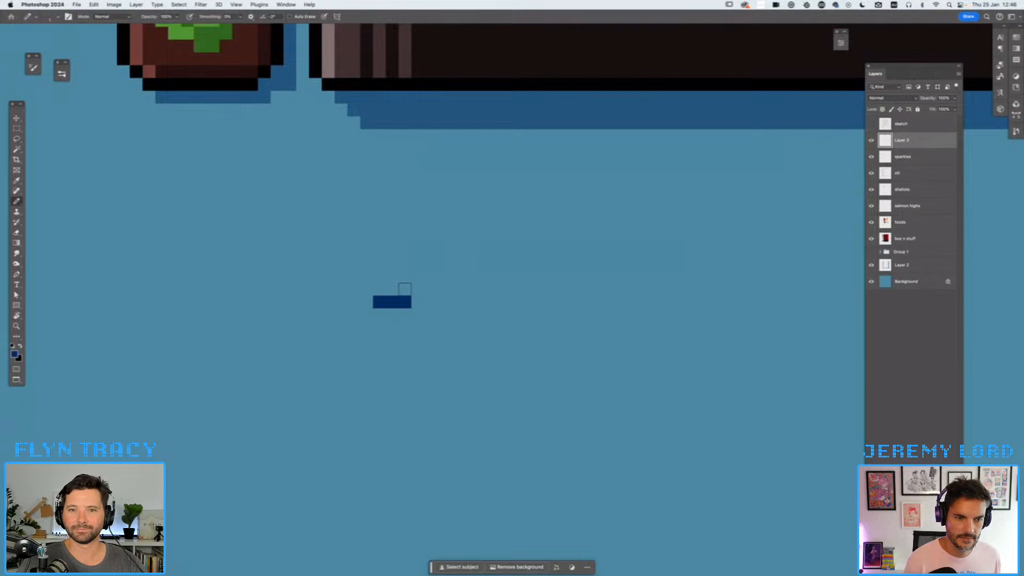
{"action": "left_click", "coordinate": [405, 289]}
{"action": "left_click", "coordinate": [404, 277]}
{"action": "left_click", "coordinate": [392, 277]}
{"action": "left_click", "coordinate": [379, 276]}
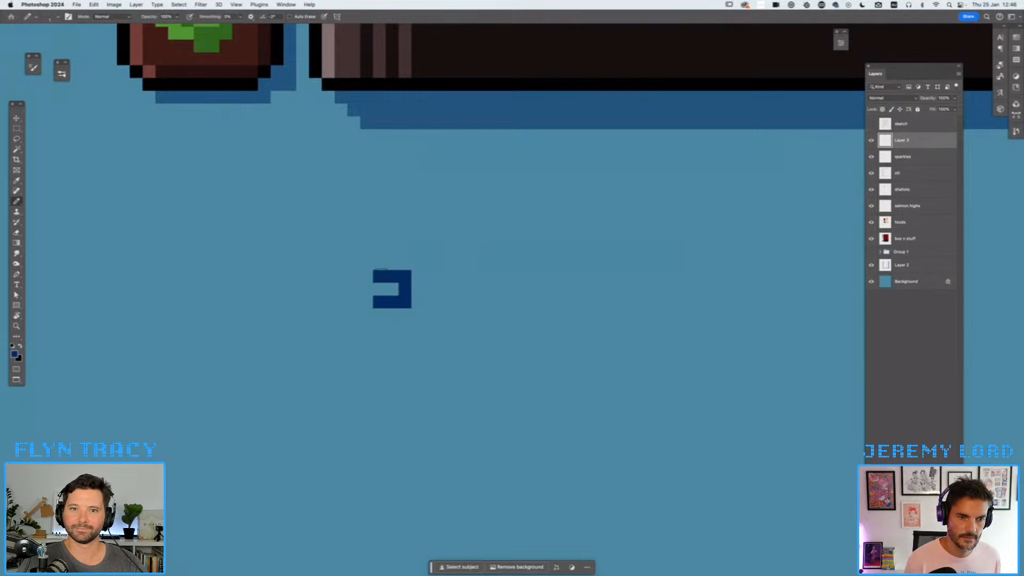
{"action": "left_click", "coordinate": [379, 263]}
{"action": "left_click", "coordinate": [379, 251]}
{"action": "left_click", "coordinate": [392, 251]}
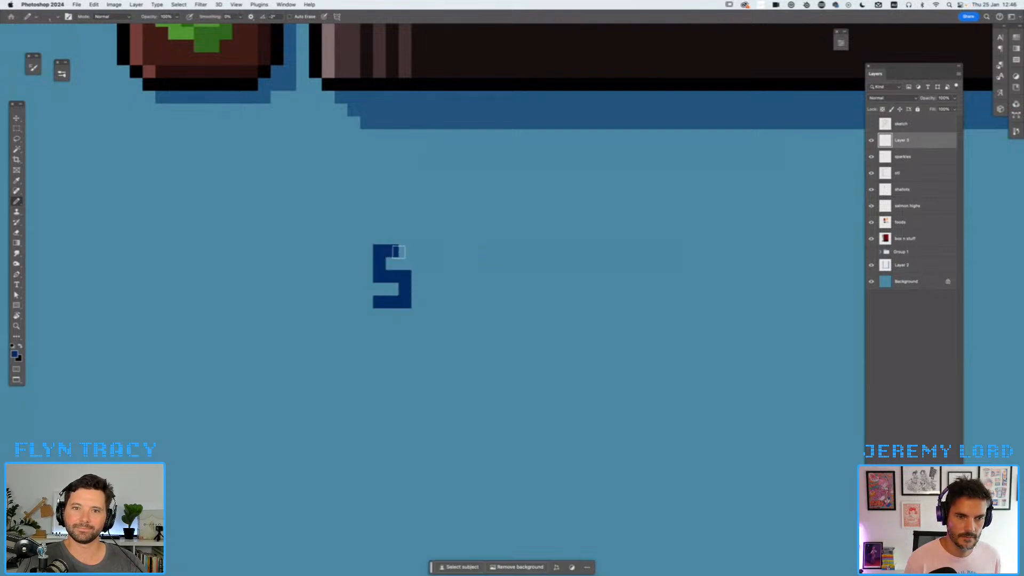
{"action": "left_click", "coordinate": [405, 251]}
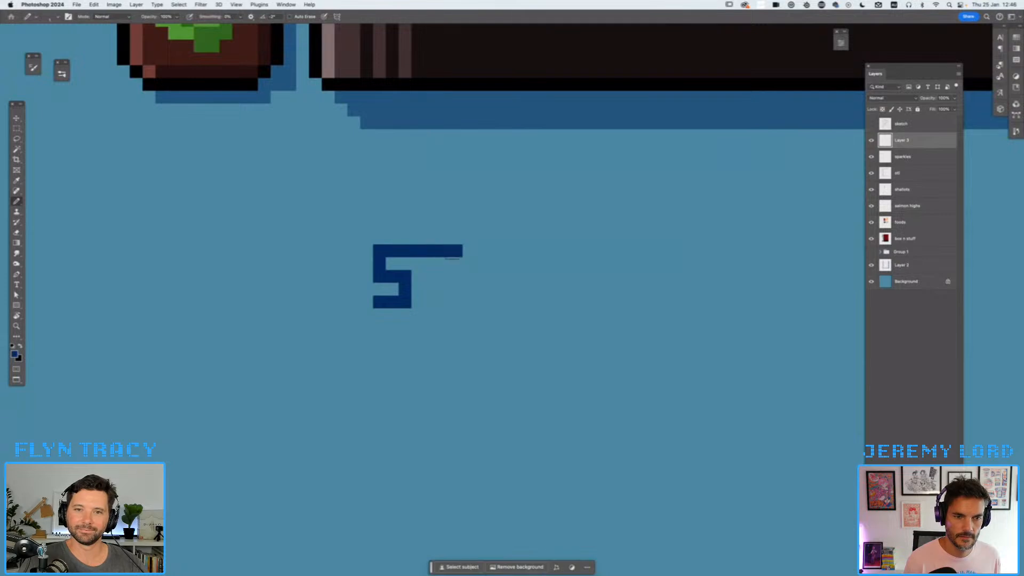
- Draw the navy letters T and P beside the S at the same height, leaving a one-pixel gap between letters
{"action": "mouse_move", "coordinate": [426, 253]}
{"action": "left_mouse_down"}
{"action": "mouse_move", "coordinate": [469, 251]}
{"action": "mouse_move", "coordinate": [449, 260]}
{"action": "mouse_move", "coordinate": [445, 302]}
{"action": "left_mouse_up"}
{"action": "key", "text": "ctrl+z"}
{"action": "key", "text": "e"}
{"action": "left_click", "coordinate": [469, 251]}
{"action": "key", "text": "b"}
{"action": "left_click_drag", "start_coordinate": [482, 249], "coordinate": [481, 302]}
{"action": "mouse_move", "coordinate": [483, 250]}
{"action": "left_mouse_down"}
{"action": "mouse_move", "coordinate": [508, 251]}
{"action": "mouse_move", "coordinate": [509, 265]}
{"action": "mouse_move", "coordinate": [490, 264]}
{"action": "left_mouse_up"}
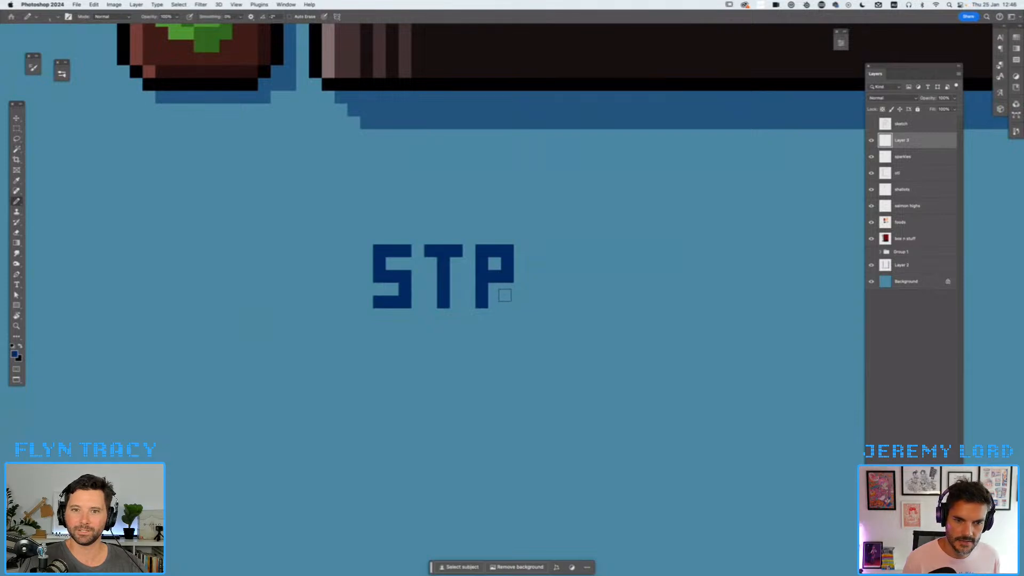
- Try to turn the P into an R by adding leg pixels at its lower right and erasing the connecting pixel
{"action": "left_click", "coordinate": [508, 302]}
{"action": "key", "text": "e"}
{"action": "left_click", "coordinate": [495, 289]}
{"action": "key", "text": "super+minus"}
{"action": "key", "text": "super+minus"}
{"action": "key", "text": "super+minus"}
{"action": "key", "text": "super+minus"}
{"action": "key", "text": "super+minus"}
{"action": "key", "text": "super+minus"}
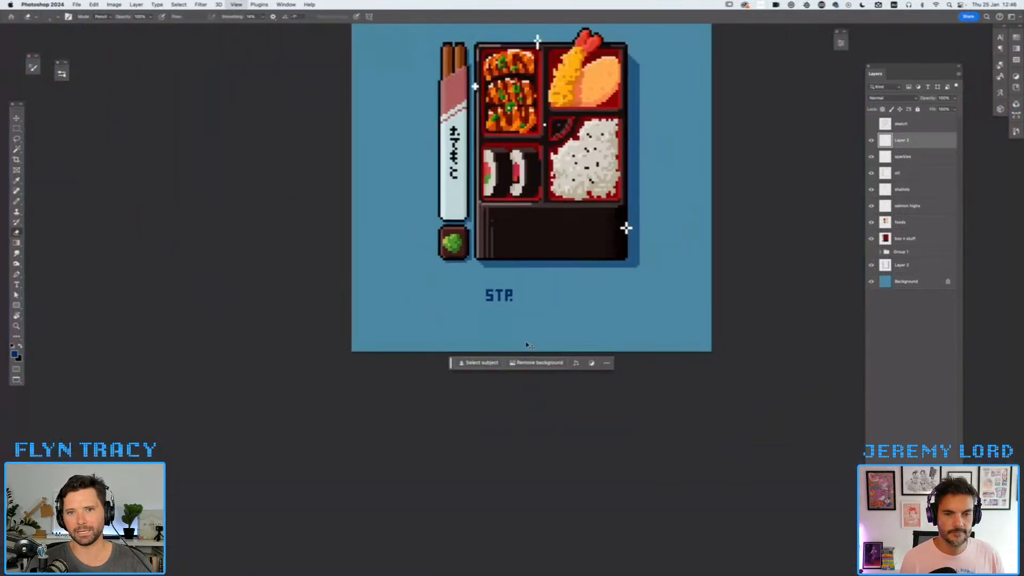
- Undo the leg pixel edits on the third letter
{"action": "key", "text": "super+equal"}
{"action": "key", "text": "super+equal"}
{"action": "key", "text": "super+equal"}
{"action": "key", "text": "super+equal"}
{"action": "key", "text": "super+equal"}
{"action": "key", "text": "super+equal"}
{"action": "key", "text": "super+z"}
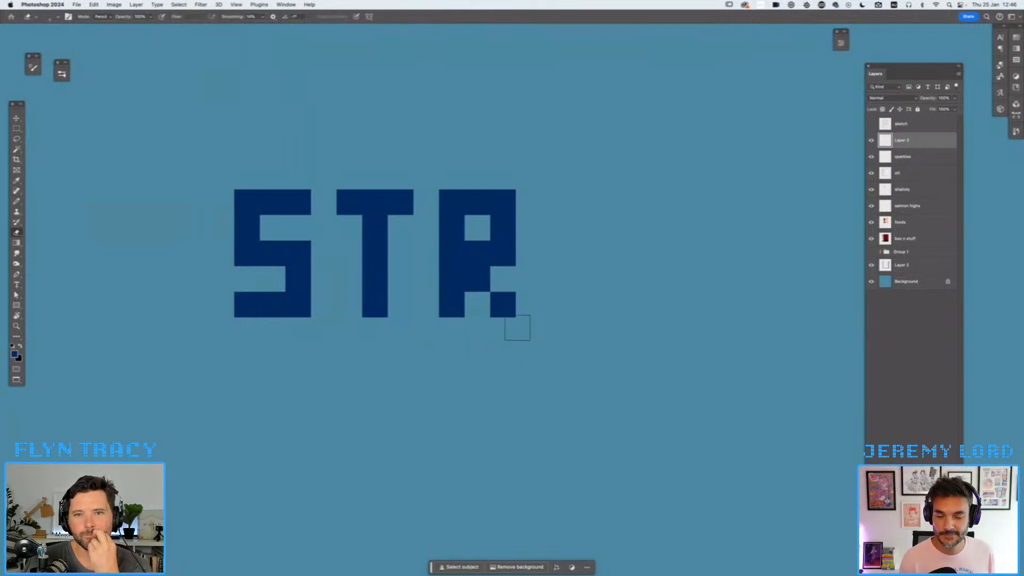
{"action": "key", "text": "super+z"}
{"action": "key", "text": "super+z"}
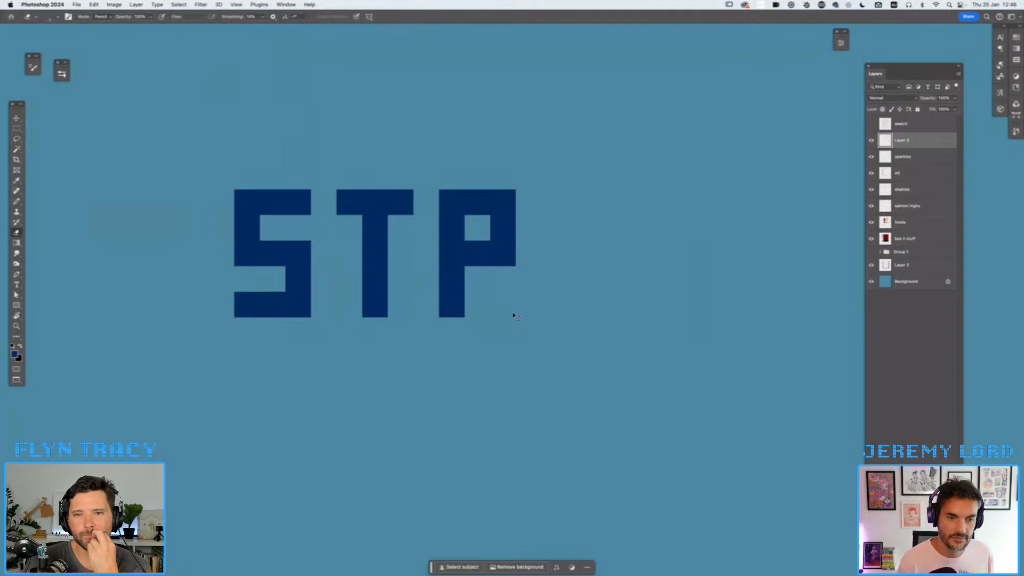
- Reshape the P into an R by erasing the bowl's two right corner pixels and adding a two-pixel leg at the lower right
{"action": "left_click", "coordinate": [504, 254]}
{"action": "left_click", "coordinate": [511, 202]}
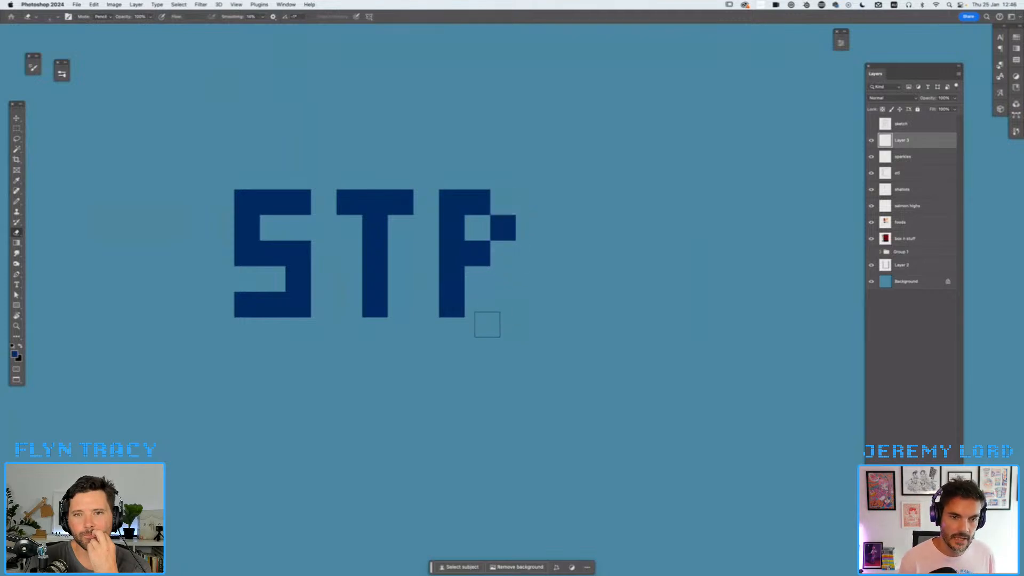
{"action": "key", "text": "b"}
{"action": "left_click", "coordinate": [500, 280]}
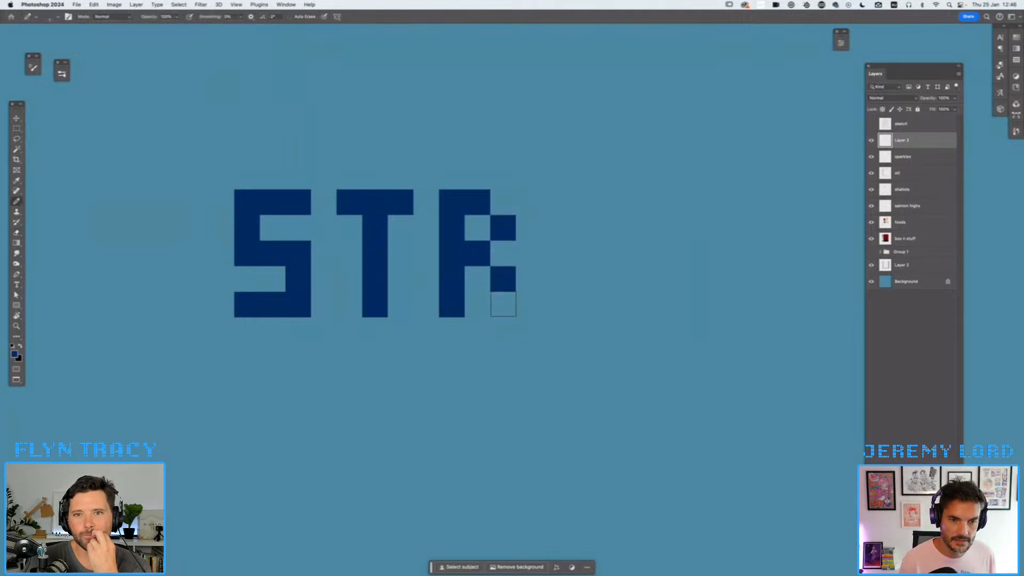
{"action": "left_click", "coordinate": [500, 306]}
{"action": "key", "text": "super+0"}
{"action": "key", "text": "super+minus"}
{"action": "key", "text": "super+minus"}
{"action": "key", "text": "super+minus"}
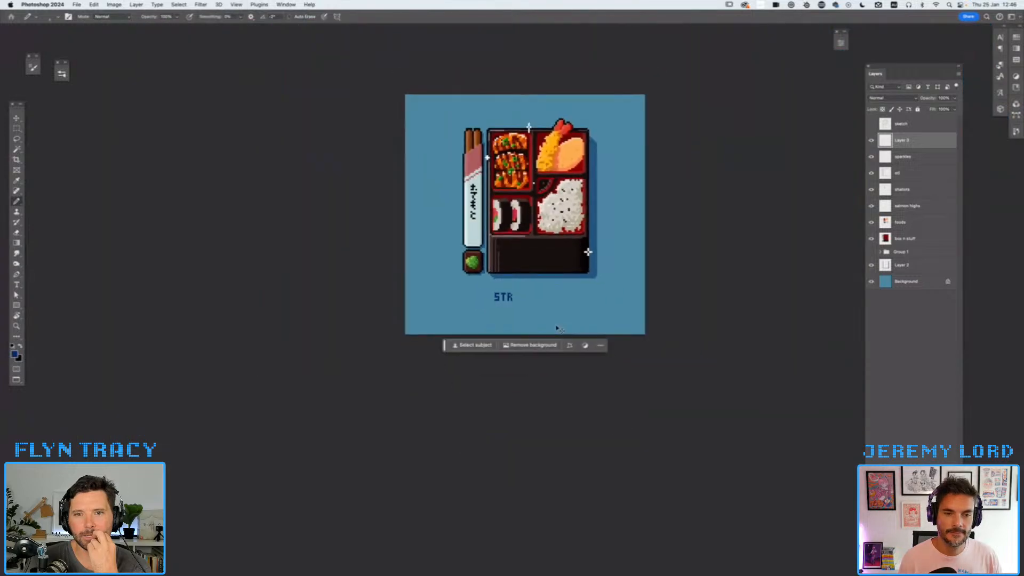
- Add a navy colon after STR from two single pixels, one above the other with a one-pixel gap
{"action": "key", "text": "super+equal"}
{"action": "key", "text": "super+equal"}
{"action": "key", "text": "super+equal"}
{"action": "key", "text": "super+equal"}
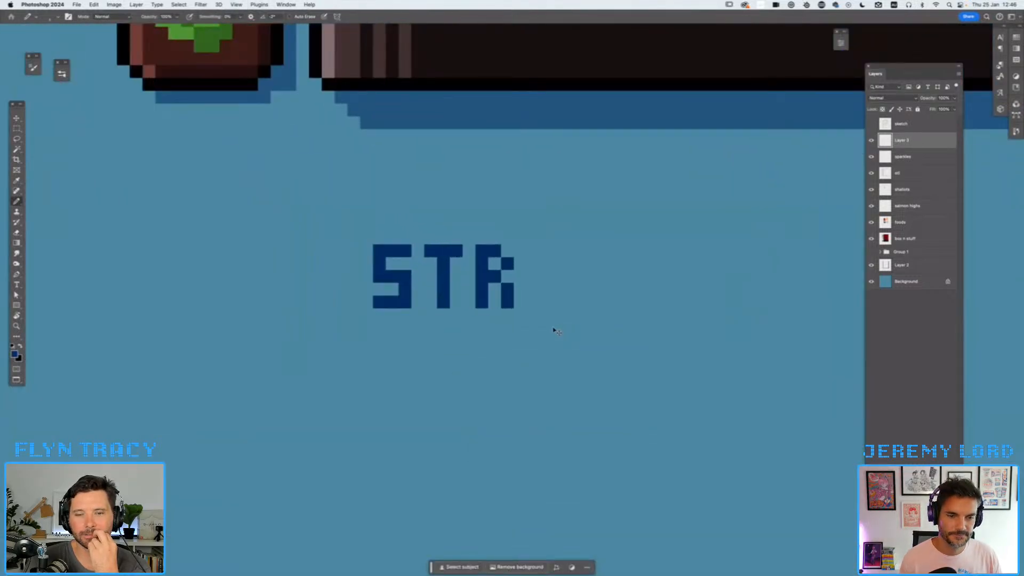
{"action": "left_click_drag", "start_coordinate": [533, 288], "coordinate": [548, 289]}
{"action": "key", "text": "super+z"}
{"action": "left_click", "coordinate": [546, 288]}
{"action": "left_click", "coordinate": [546, 264]}
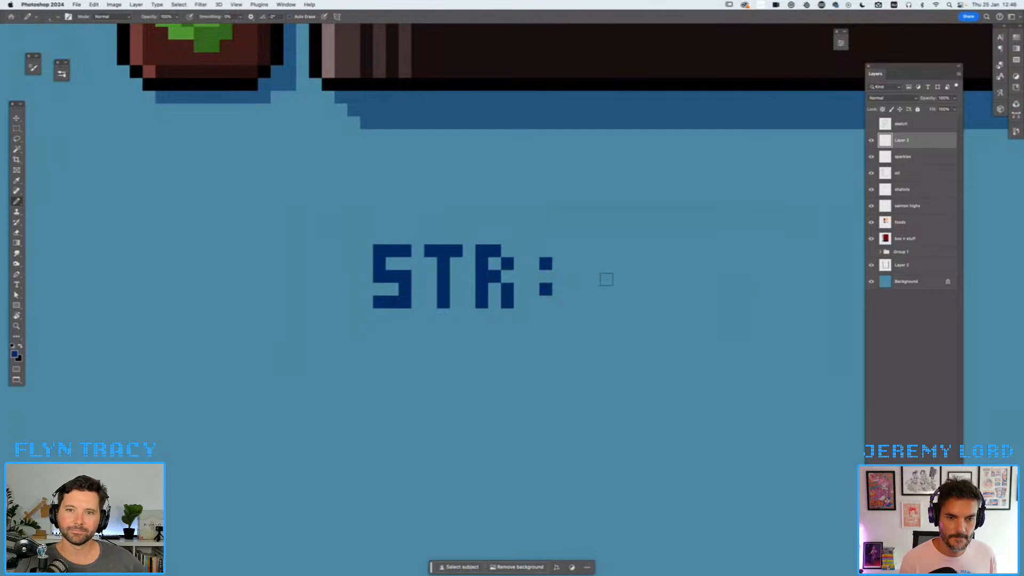
- Draw a navy rectangular bar outline after the colon, about 28 pixels wide and five pixels high
{"action": "key", "text": "super+minus"}
{"action": "key", "text": "super+minus"}
{"action": "key", "text": "super+minus"}
{"action": "key", "text": "super+equal"}
{"action": "key", "text": "super+equal"}
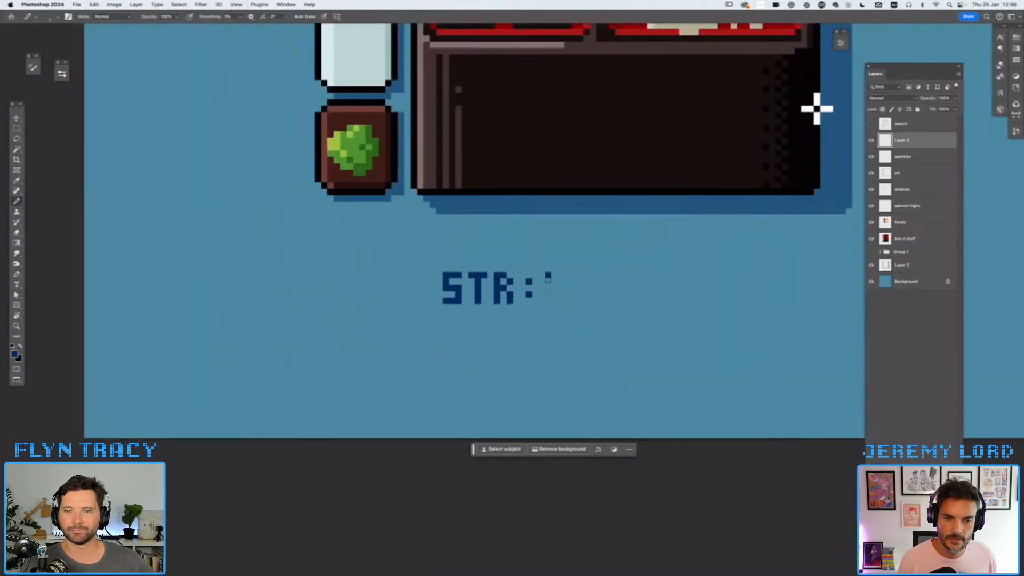
{"action": "left_click_drag", "start_coordinate": [549, 303], "coordinate": [717, 303]}
{"action": "left_click_drag", "start_coordinate": [548, 275], "coordinate": [653, 276]}
{"action": "key", "text": "super+z"}
{"action": "mouse_move", "coordinate": [548, 275]}
{"action": "left_mouse_down"}
{"action": "mouse_move", "coordinate": [718, 276]}
{"action": "mouse_move", "coordinate": [721, 298]}
{"action": "left_mouse_up"}
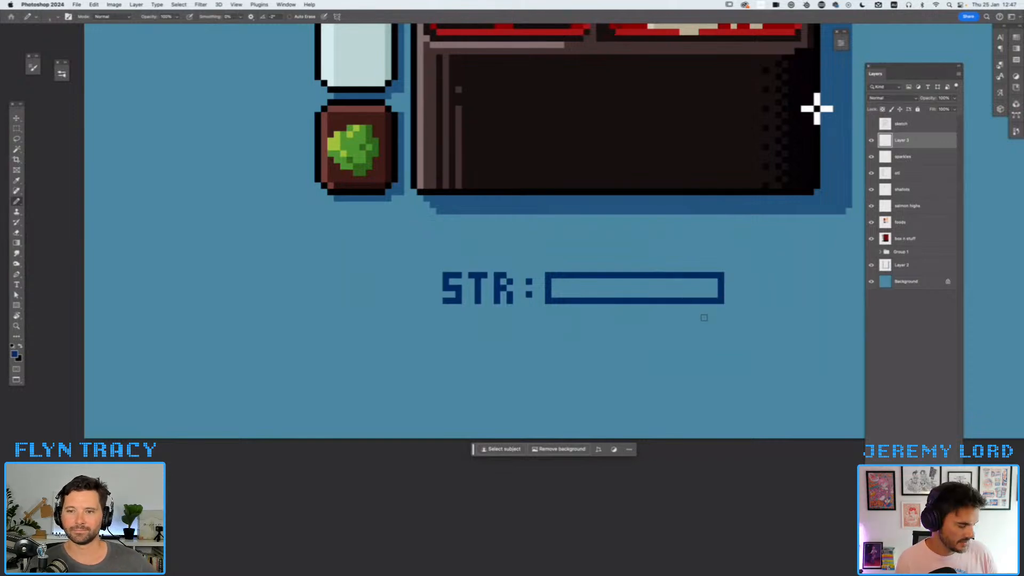
- Round the bar outline by erasing its four corner pixels
{"action": "key", "text": "super+minus"}
{"action": "key", "text": "super+minus"}
{"action": "key", "text": "super+minus"}
{"action": "key", "text": "super+minus"}
{"action": "key", "text": "super+minus"}
{"action": "key", "text": "super+plus"}
{"action": "key", "text": "super+plus"}
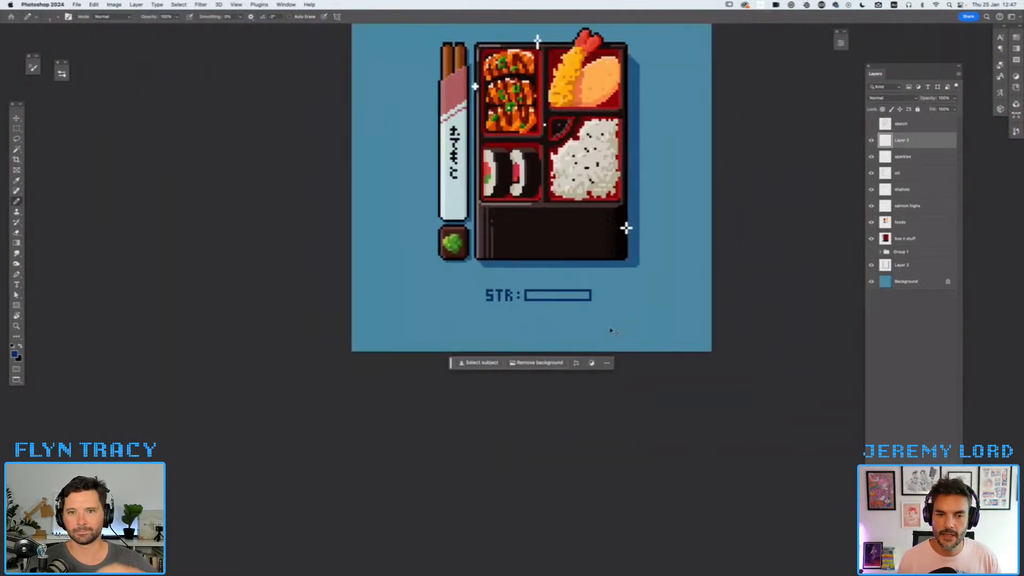
{"action": "key", "text": "super+plus"}
{"action": "key", "text": "super+plus"}
{"action": "key", "text": "e"}
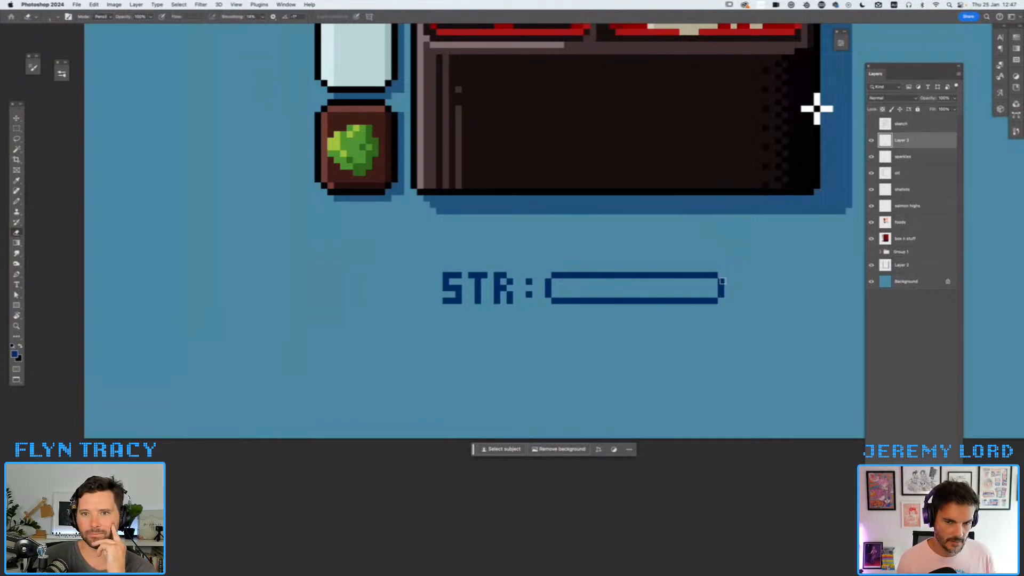
{"action": "key", "text": "super+minus"}
{"action": "key", "text": "super+minus"}
{"action": "key", "text": "super+minus"}
{"action": "key", "text": "super+minus"}
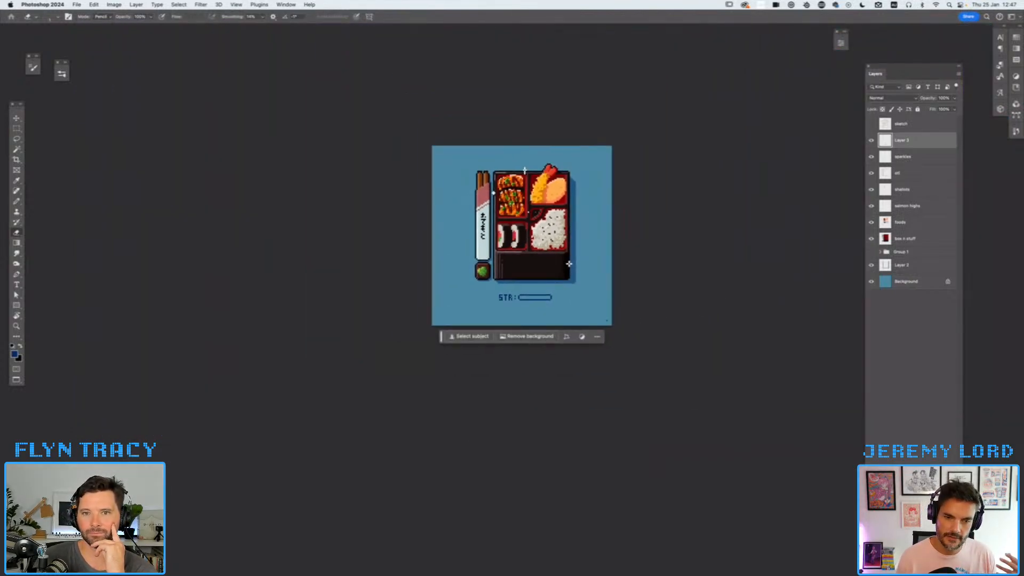
- Draw four evenly spaced diagonal marks inside the bar, each three pixels long and slanting down to the left
{"action": "key", "text": "super+plus"}
{"action": "key", "text": "super+plus"}
{"action": "key", "text": "super+plus"}
{"action": "key", "text": "super+plus"}
{"action": "key", "text": "super+plus"}
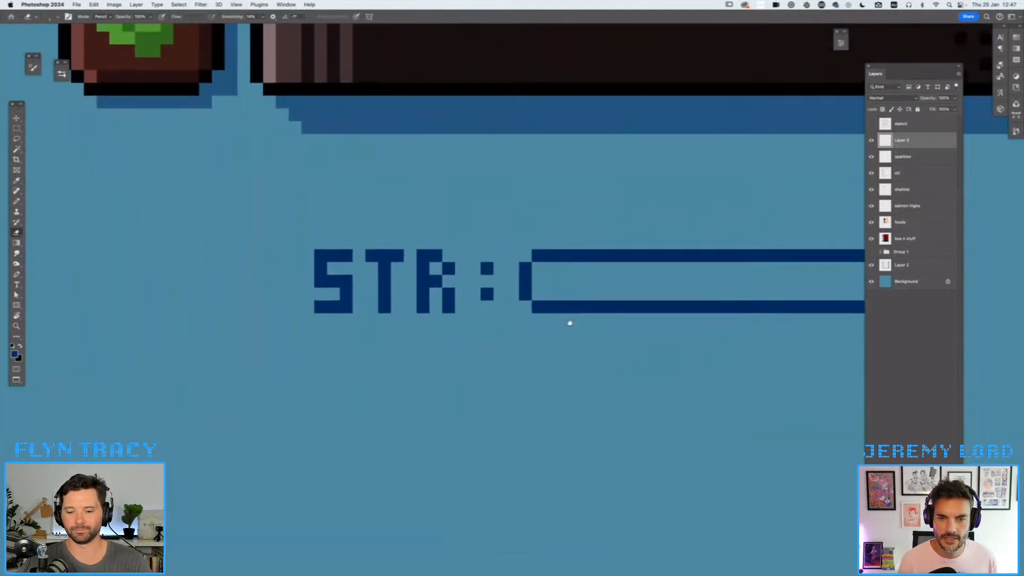
{"action": "left_click_drag", "start_coordinate": [569, 323], "coordinate": [494, 319]}
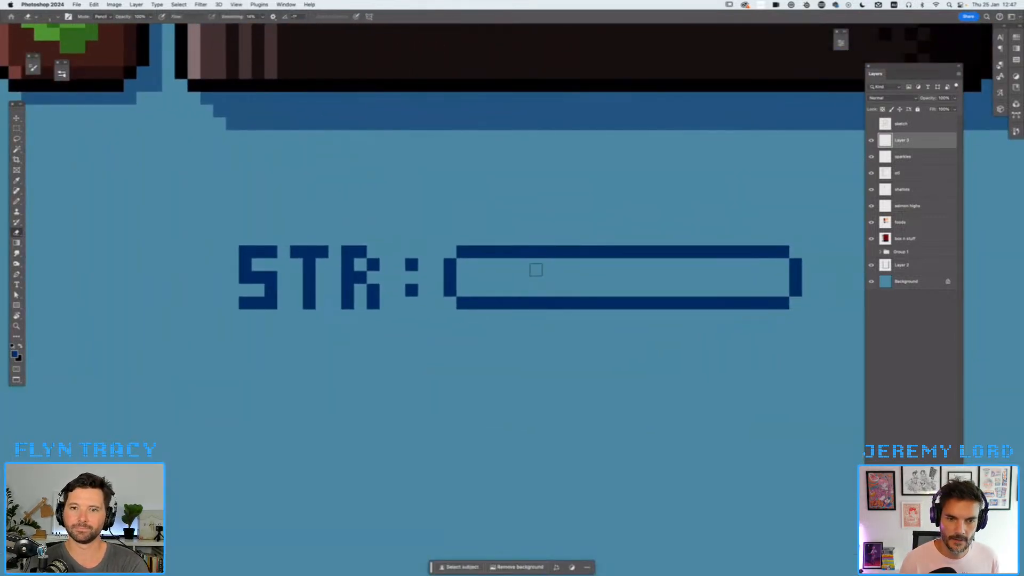
{"action": "key", "text": "b"}
{"action": "left_click", "coordinate": [538, 265]}
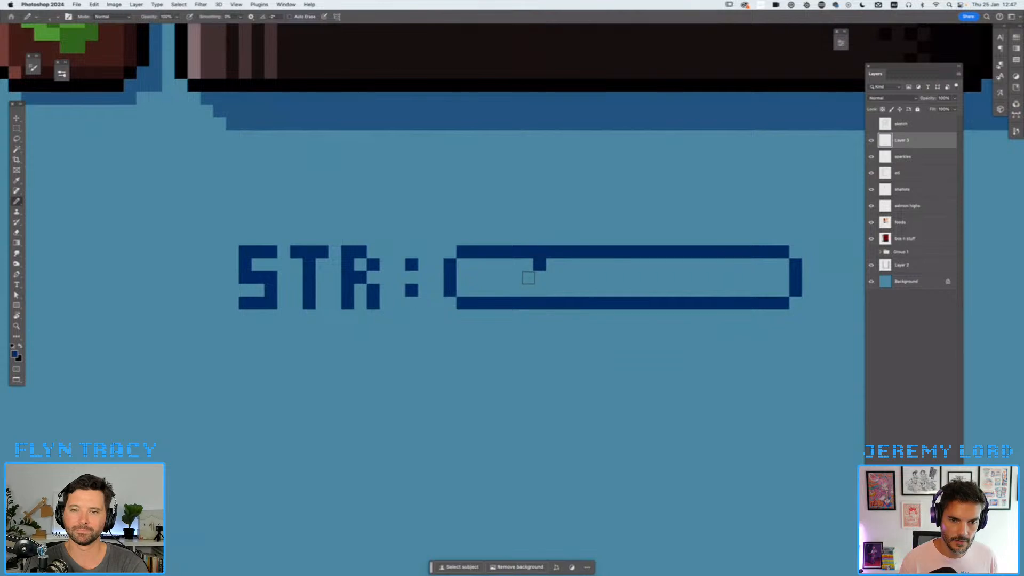
{"action": "left_click_drag", "start_coordinate": [527, 277], "coordinate": [513, 290]}
{"action": "left_click_drag", "start_coordinate": [614, 263], "coordinate": [591, 291]}
{"action": "left_click_drag", "start_coordinate": [693, 263], "coordinate": [676, 292]}
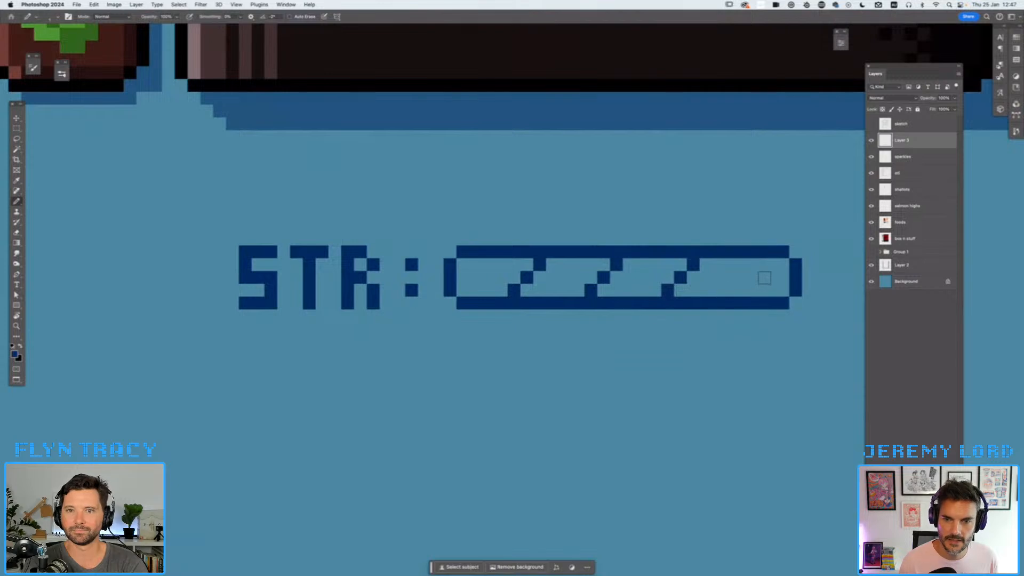
{"action": "mouse_move", "coordinate": [765, 265]}
{"action": "left_mouse_down"}
{"action": "mouse_move", "coordinate": [558, 342]}
{"action": "mouse_move", "coordinate": [538, 338]}
{"action": "left_mouse_up"}
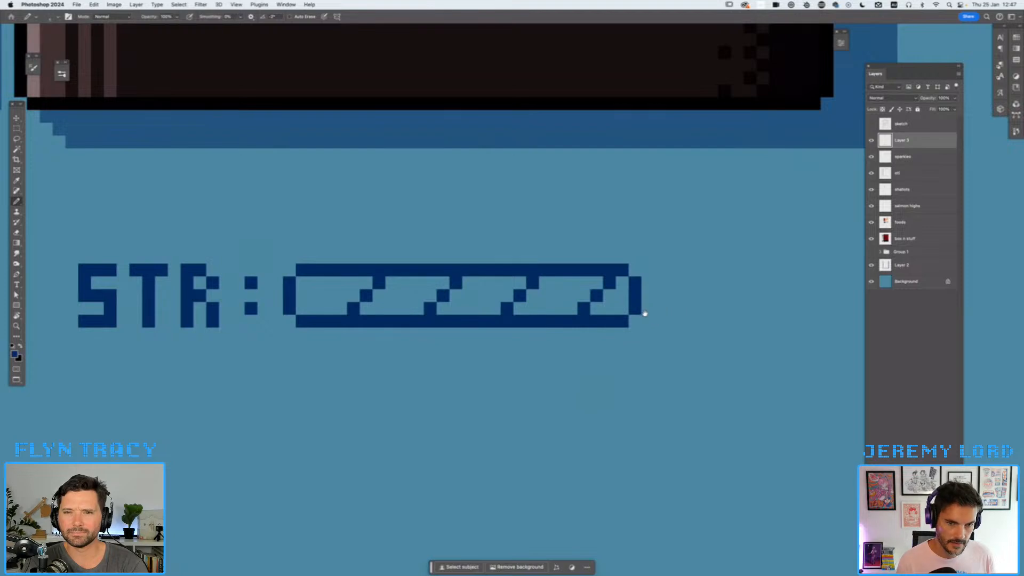
- Select the four diagonal marks inside the bar, shift them one pixel left and deselect
{"action": "key", "text": "m"}
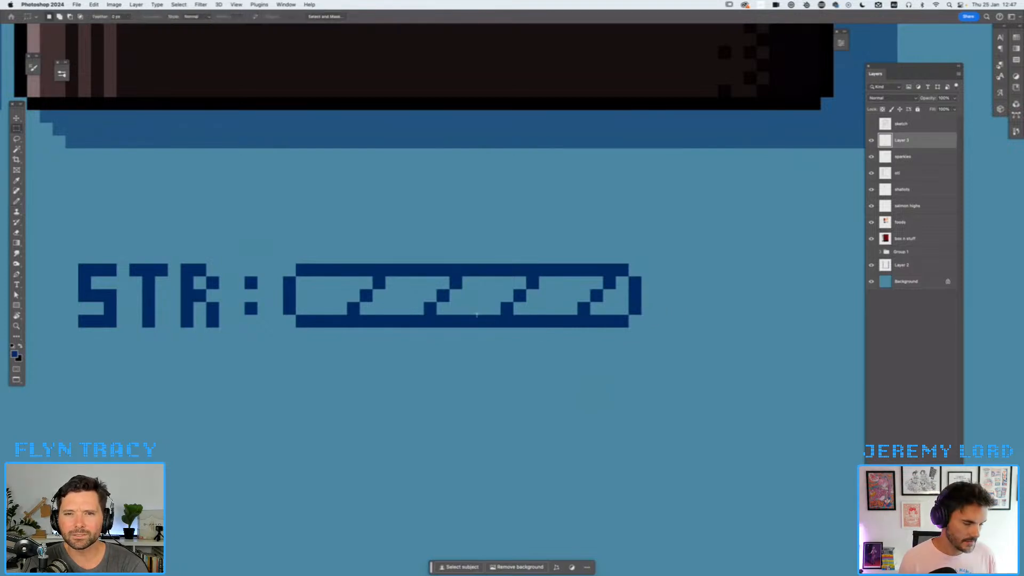
{"action": "left_click_drag", "start_coordinate": [339, 275], "coordinate": [611, 291]}
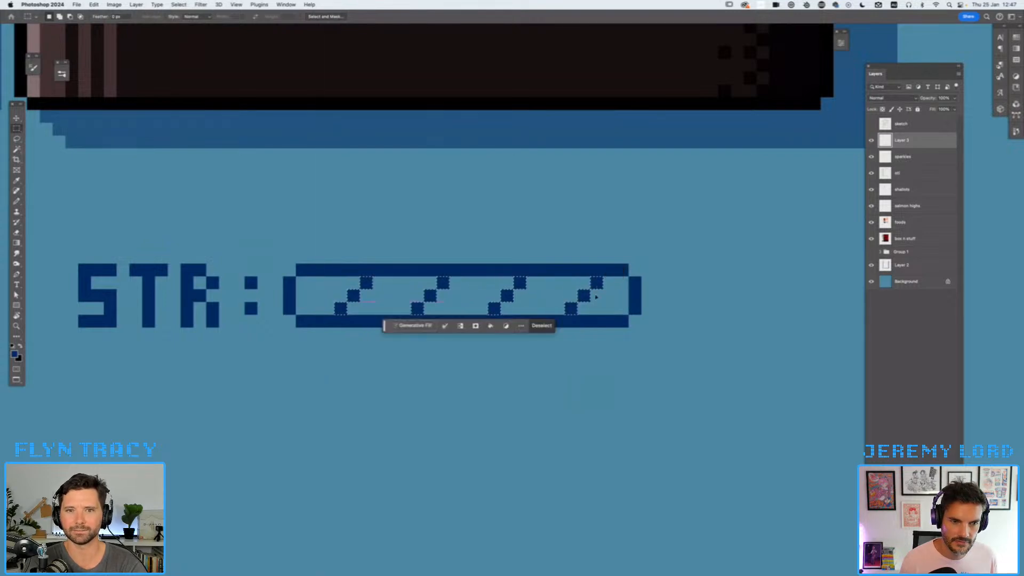
{"action": "key", "text": "super+d"}
{"action": "key", "text": "super+minus"}
{"action": "key", "text": "super+minus"}
{"action": "key", "text": "super+minus"}
{"action": "key", "text": "super+minus"}
{"action": "key", "text": "super+minus"}
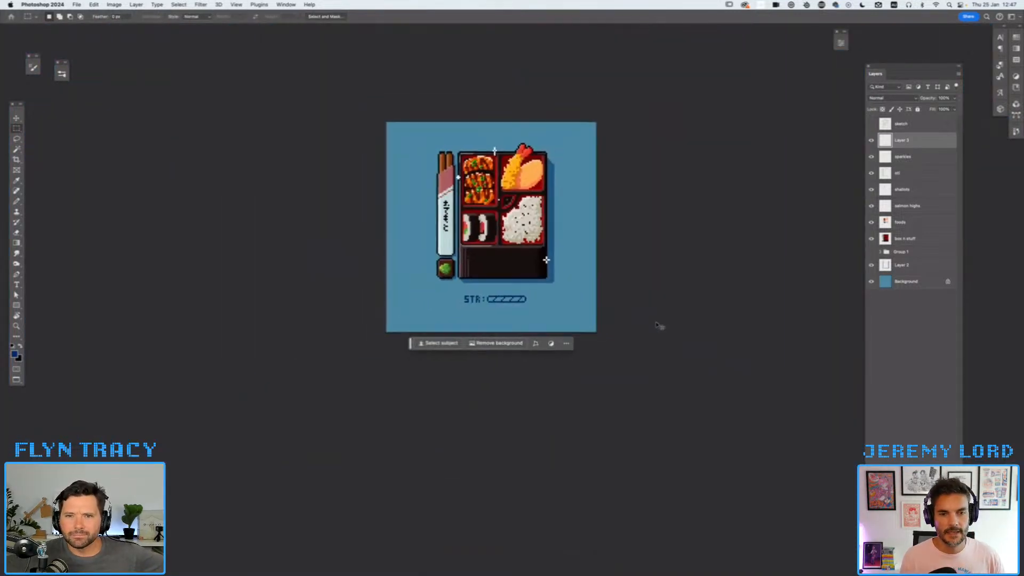
- Duplicate the STR label and its bar twice straight below, leaving three-pixel gaps between the rows
{"action": "key", "text": "super+plus"}
{"action": "key", "text": "super+plus"}
{"action": "key", "text": "super+plus"}
{"action": "key", "text": "super+plus"}
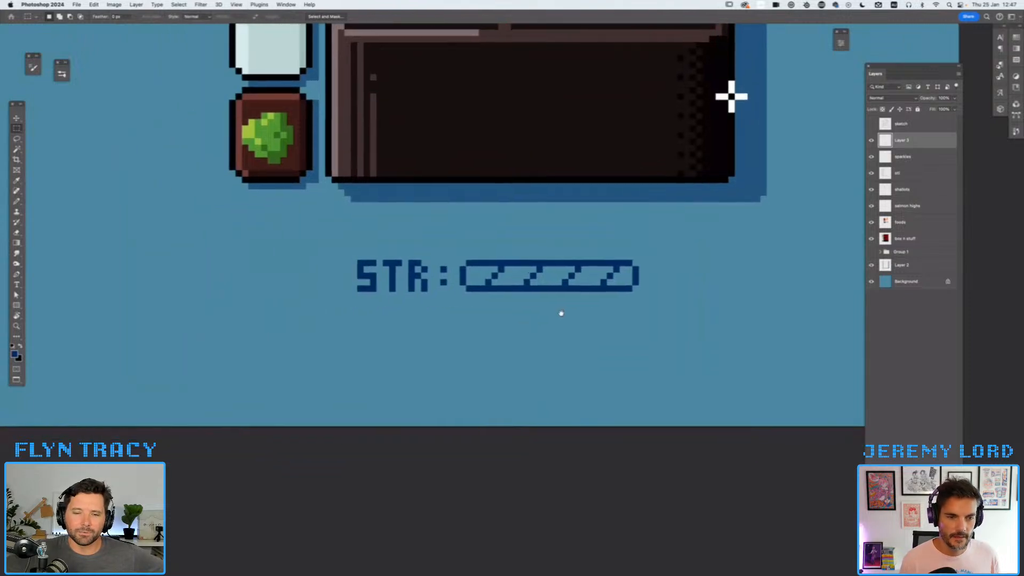
{"action": "left_click_drag", "start_coordinate": [343, 241], "coordinate": [720, 331]}
{"action": "key", "text": "v"}
{"action": "left_click_drag", "start_coordinate": [525, 282], "coordinate": [521, 398]}
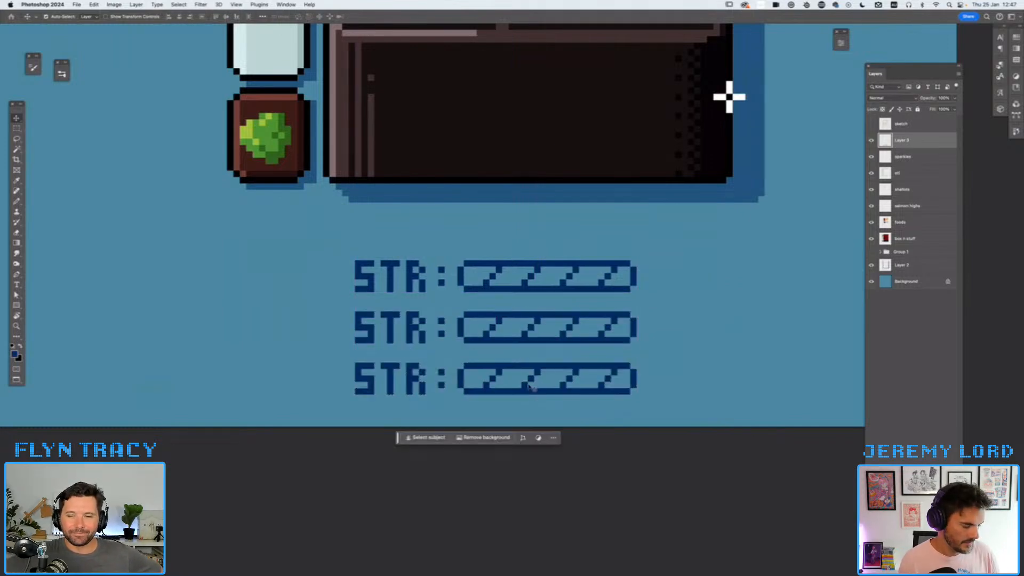
- Move the three stat rows up three pixels towards the box
{"action": "key", "text": "super+0"}
{"action": "key", "text": "super+plus"}
{"action": "key", "text": "super+plus"}
{"action": "key", "text": "super+plus"}
{"action": "key", "text": "super+plus"}
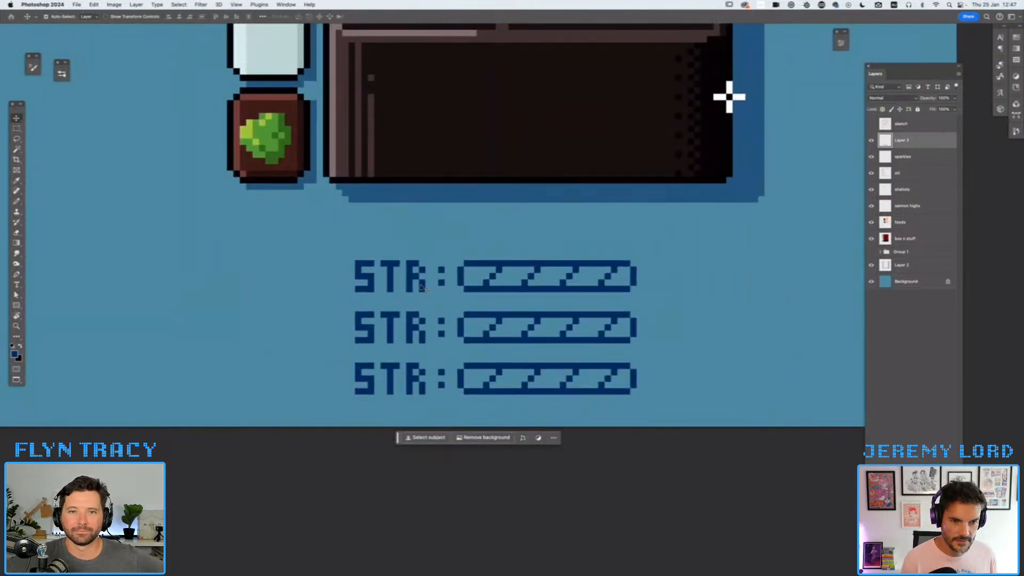
{"action": "key", "text": "Up"}
{"action": "key", "text": "Up"}
{"action": "key", "text": "Up"}
{"action": "key", "text": "Up"}
{"action": "key", "text": "Down"}
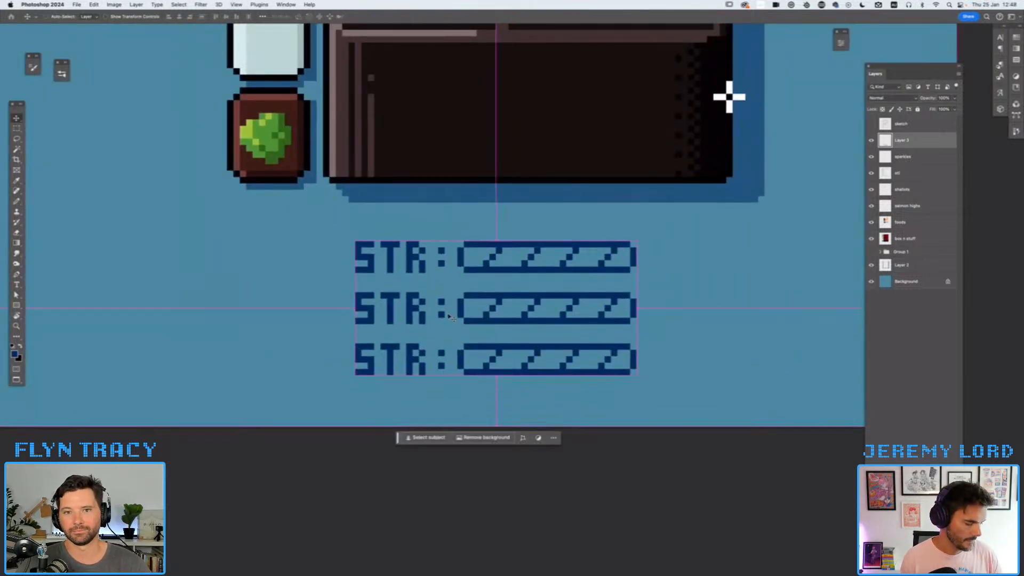
- Erase the letters STR from the middle row, keeping the colon and the bar
{"action": "key", "text": "super+plus"}
{"action": "left_click_drag", "start_coordinate": [427, 340], "coordinate": [591, 316]}
{"action": "key", "text": "e"}
{"action": "mouse_move", "coordinate": [372, 257]}
{"action": "left_mouse_down"}
{"action": "mouse_move", "coordinate": [393, 269]}
{"action": "mouse_move", "coordinate": [421, 318]}
{"action": "mouse_move", "coordinate": [446, 274]}
{"action": "mouse_move", "coordinate": [463, 278]}
{"action": "mouse_move", "coordinate": [487, 322]}
{"action": "mouse_move", "coordinate": [502, 292]}
{"action": "mouse_move", "coordinate": [424, 267]}
{"action": "mouse_move", "coordinate": [440, 308]}
{"action": "mouse_move", "coordinate": [393, 301]}
{"action": "mouse_move", "coordinate": [402, 330]}
{"action": "left_mouse_up"}
- Draw navy letters P and O and the first part of a W before the middle row's colon
{"action": "key", "text": "p"}
{"action": "key", "text": "b"}
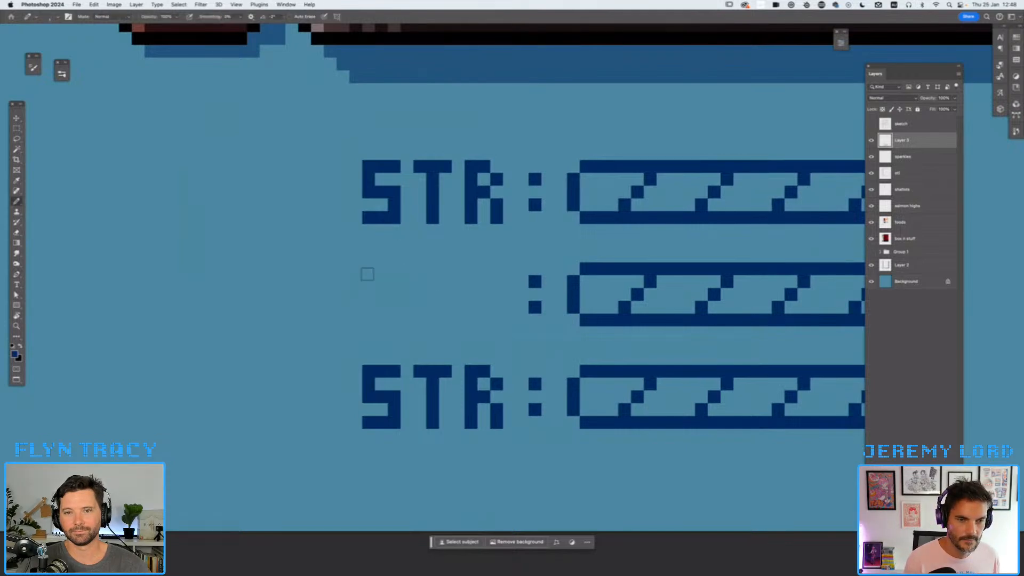
{"action": "left_click_drag", "start_coordinate": [368, 272], "coordinate": [369, 322]}
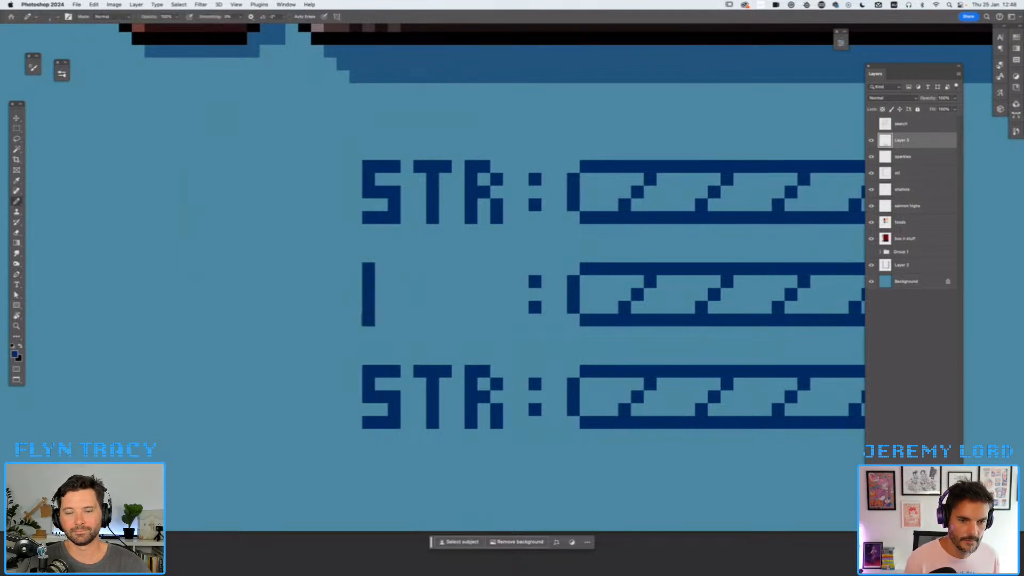
{"action": "mouse_move", "coordinate": [372, 271]}
{"action": "left_mouse_down"}
{"action": "mouse_move", "coordinate": [397, 269]}
{"action": "mouse_move", "coordinate": [395, 291]}
{"action": "mouse_move", "coordinate": [405, 286]}
{"action": "mouse_move", "coordinate": [419, 320]}
{"action": "left_mouse_up"}
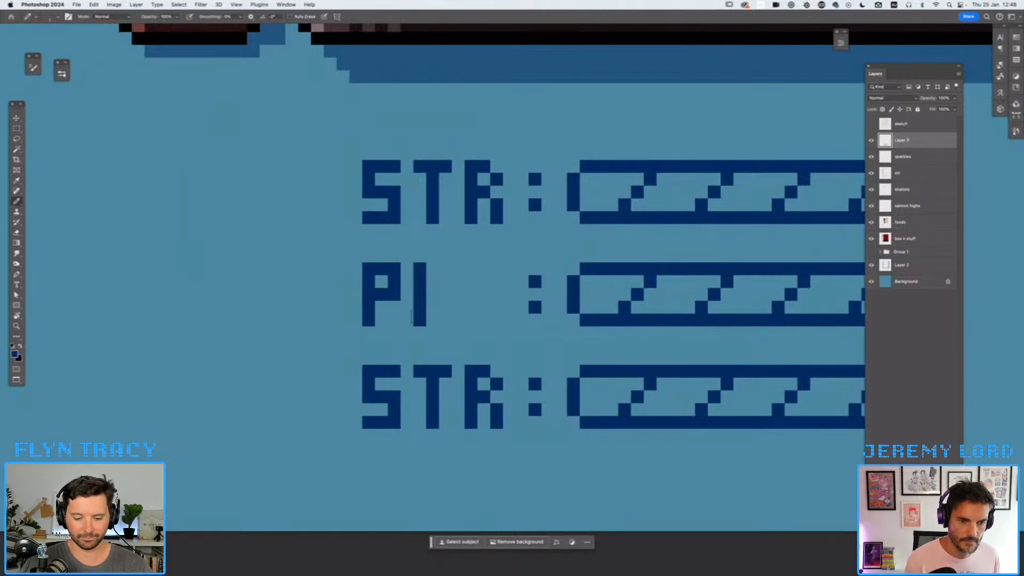
{"action": "mouse_move", "coordinate": [421, 269]}
{"action": "left_mouse_down"}
{"action": "mouse_move", "coordinate": [447, 273]}
{"action": "mouse_move", "coordinate": [438, 320]}
{"action": "left_mouse_up"}
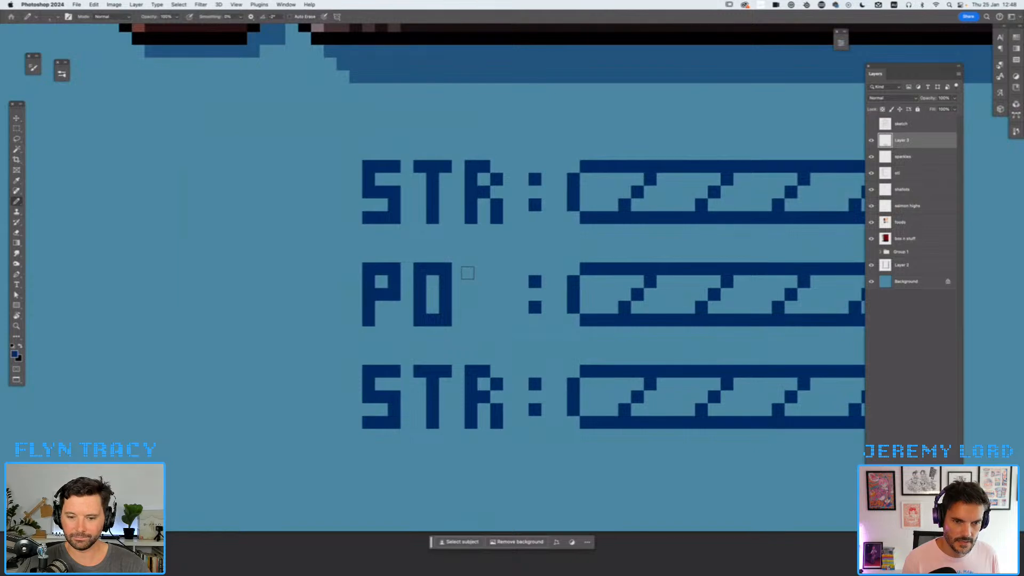
{"action": "mouse_move", "coordinate": [469, 269]}
{"action": "left_mouse_down"}
{"action": "mouse_move", "coordinate": [472, 322]}
{"action": "mouse_move", "coordinate": [492, 319]}
{"action": "mouse_move", "coordinate": [493, 293]}
{"action": "mouse_move", "coordinate": [496, 320]}
{"action": "left_mouse_up"}
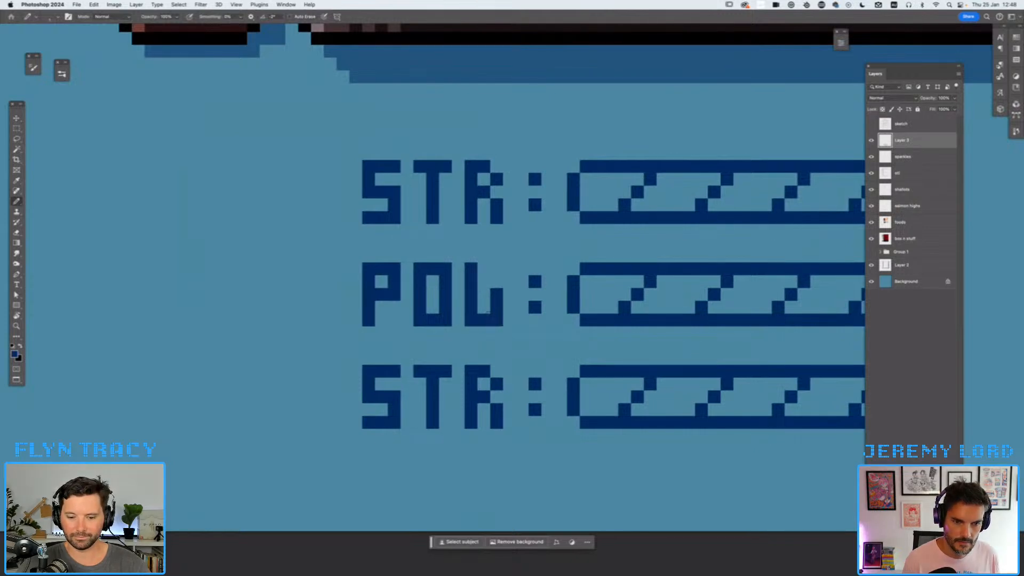
- Shift the middle row's letters one pixel left and draw the W's right stroke to complete POW
{"action": "key", "text": "m"}
{"action": "mouse_move", "coordinate": [349, 249]}
{"action": "left_mouse_down"}
{"action": "mouse_move", "coordinate": [521, 313]}
{"action": "mouse_move", "coordinate": [516, 340]}
{"action": "mouse_move", "coordinate": [496, 319]}
{"action": "mouse_move", "coordinate": [479, 320]}
{"action": "left_mouse_up"}
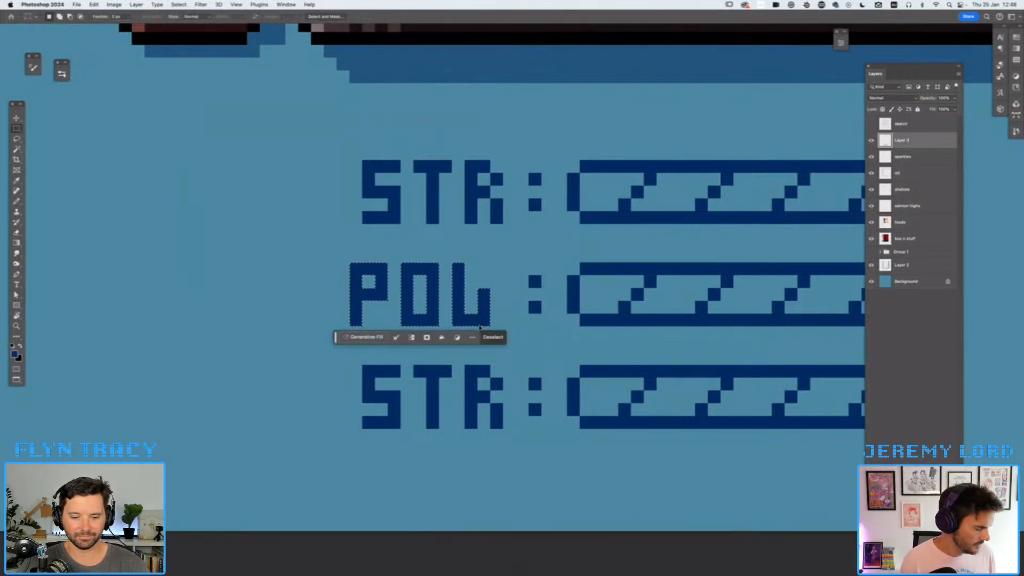
{"action": "key", "text": "ctrl+d"}
{"action": "key", "text": "b"}
{"action": "mouse_move", "coordinate": [511, 269]}
{"action": "left_mouse_down"}
{"action": "mouse_move", "coordinate": [510, 319]}
{"action": "mouse_move", "coordinate": [497, 319]}
{"action": "left_mouse_up"}
- Erase the four corner pixels of the O and the two bottom corner pixels of the W
{"action": "key", "text": "e"}
{"action": "left_click", "coordinate": [407, 270]}
{"action": "left_click", "coordinate": [404, 316]}
{"action": "left_click", "coordinate": [432, 320]}
{"action": "left_click", "coordinate": [433, 270]}
{"action": "left_click", "coordinate": [407, 319]}
{"action": "left_click", "coordinate": [458, 320]}
{"action": "left_click", "coordinate": [509, 320]}
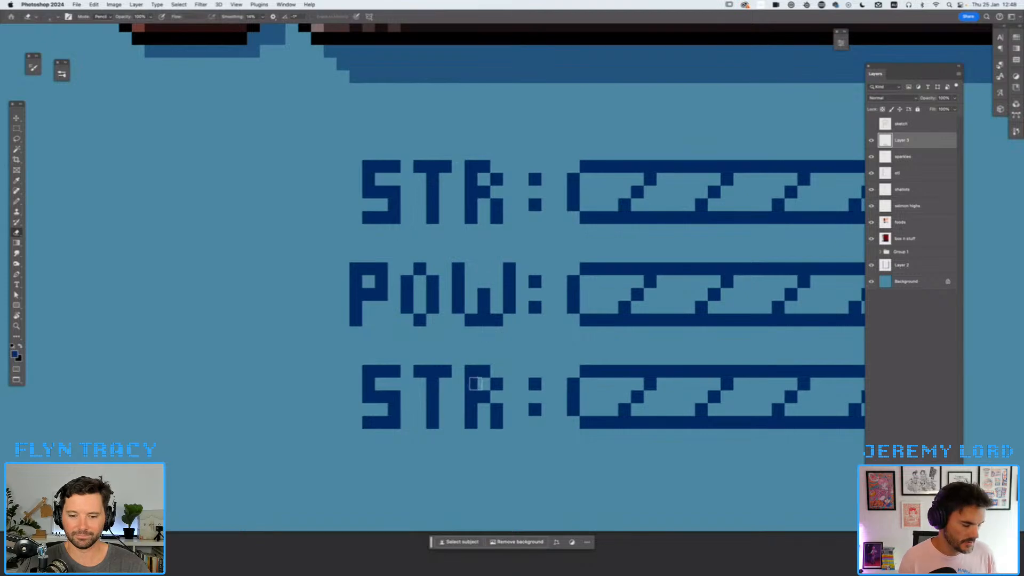
- Select the letters STR in the bottom row and delete them, keeping the colon and the bar
{"action": "key", "text": "super+minus"}
{"action": "key", "text": "super+minus"}
{"action": "key", "text": "super+minus"}
{"action": "key", "text": "super+minus"}
{"action": "key", "text": "super+minus"}
{"action": "key", "text": "super+minus"}
{"action": "key", "text": "super+minus"}
{"action": "key", "text": "super+minus"}
{"action": "key", "text": "super+equal"}
{"action": "key", "text": "super+equal"}
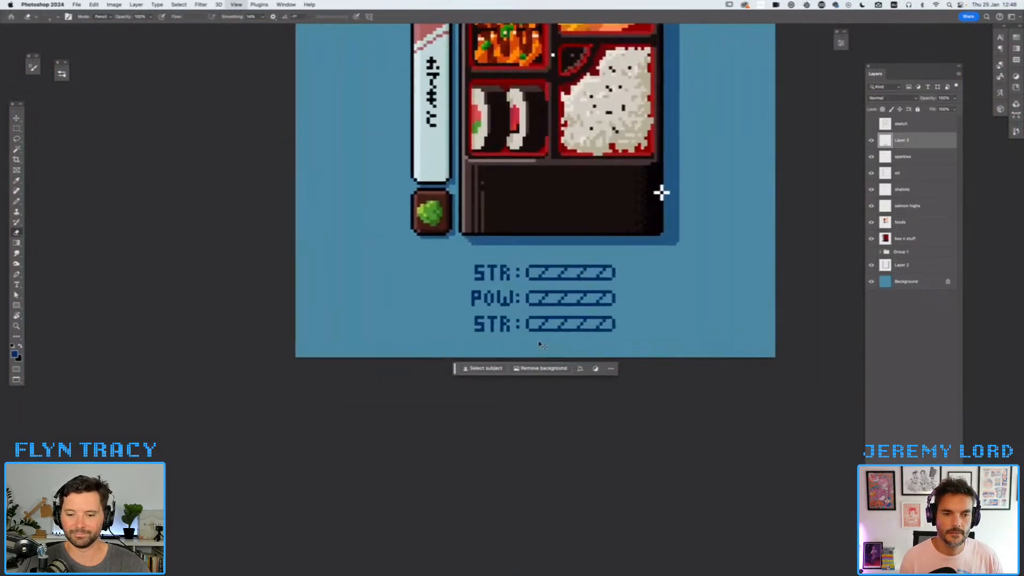
{"action": "key", "text": "super+equal"}
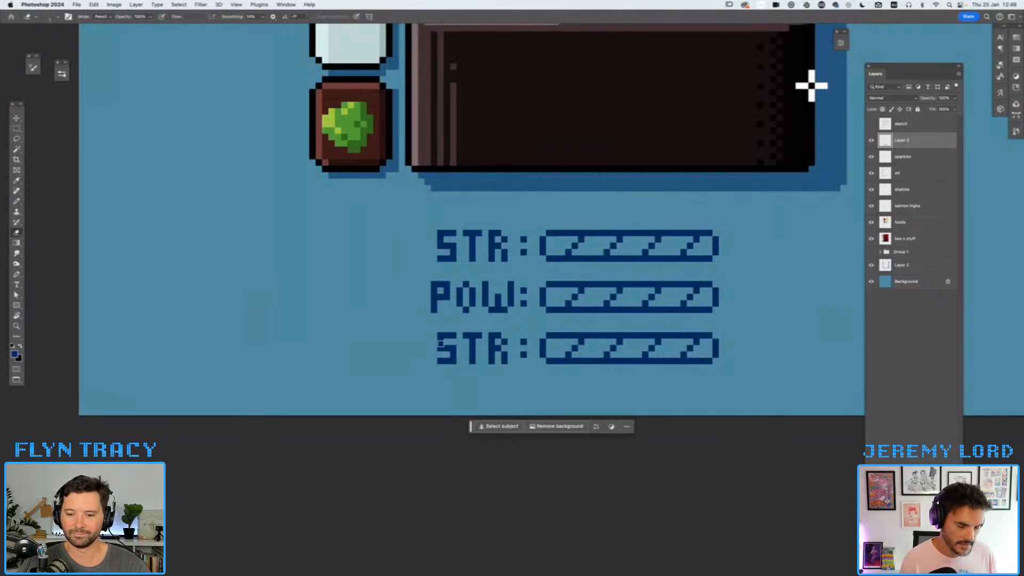
{"action": "key", "text": "super+equal"}
{"action": "key", "text": "m"}
{"action": "left_click_drag", "start_coordinate": [337, 352], "coordinate": [516, 453]}
{"action": "key", "text": "Delete"}
{"action": "key", "text": "b"}
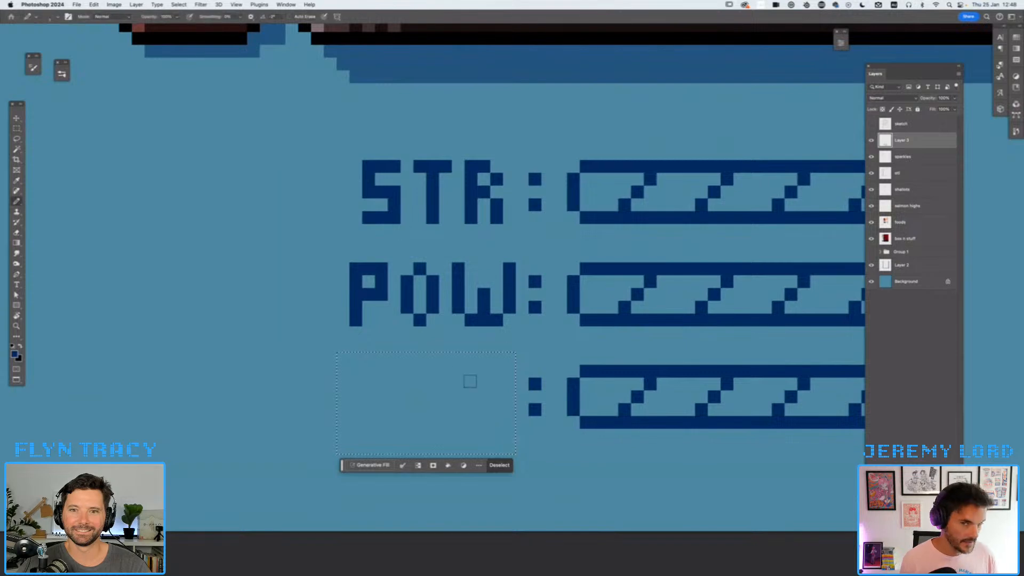
{"action": "key", "text": "super+d"}
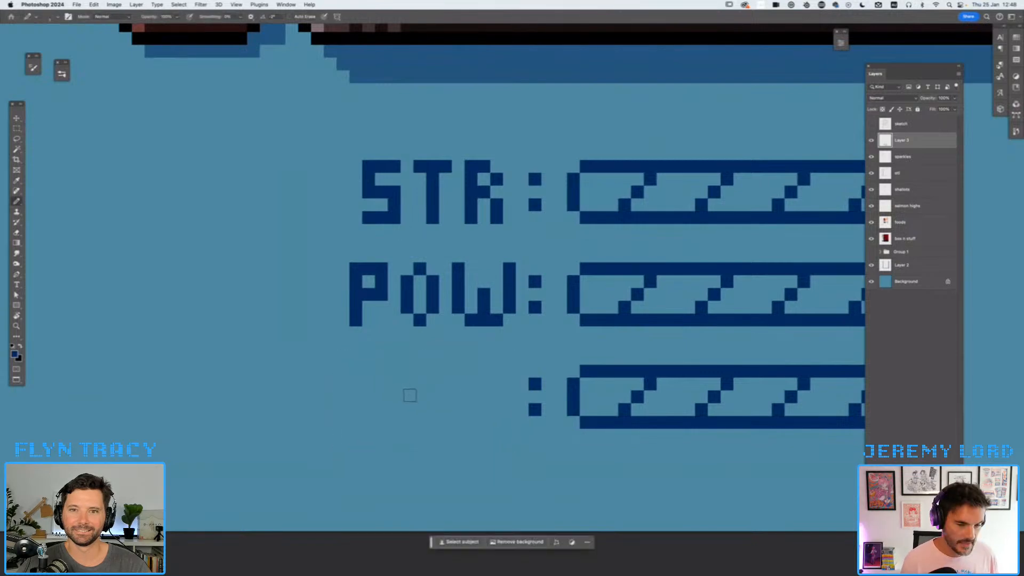
{"action": "left_click_drag", "start_coordinate": [484, 372], "coordinate": [484, 421]}
{"action": "left_click", "coordinate": [500, 372]}
{"action": "left_click_drag", "start_coordinate": [499, 385], "coordinate": [496, 395]}
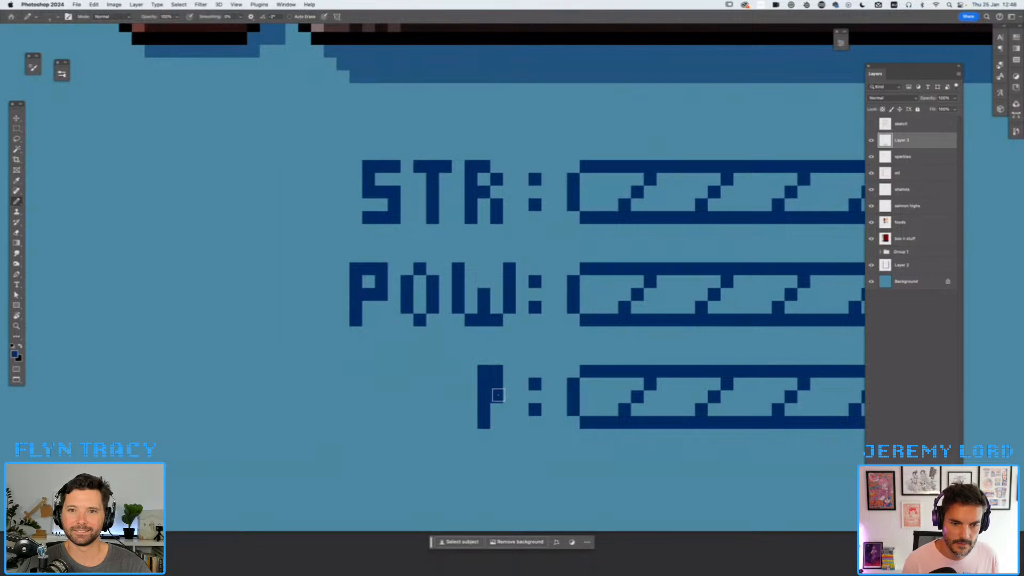
{"action": "key", "text": "super+z"}
{"action": "left_click", "coordinate": [509, 372]}
{"action": "left_click", "coordinate": [509, 384]}
{"action": "key", "text": "super+z"}
{"action": "key", "text": "super+z"}
{"action": "key", "text": "super+z"}
{"action": "key", "text": "super+z"}
{"action": "key", "text": "super+z"}
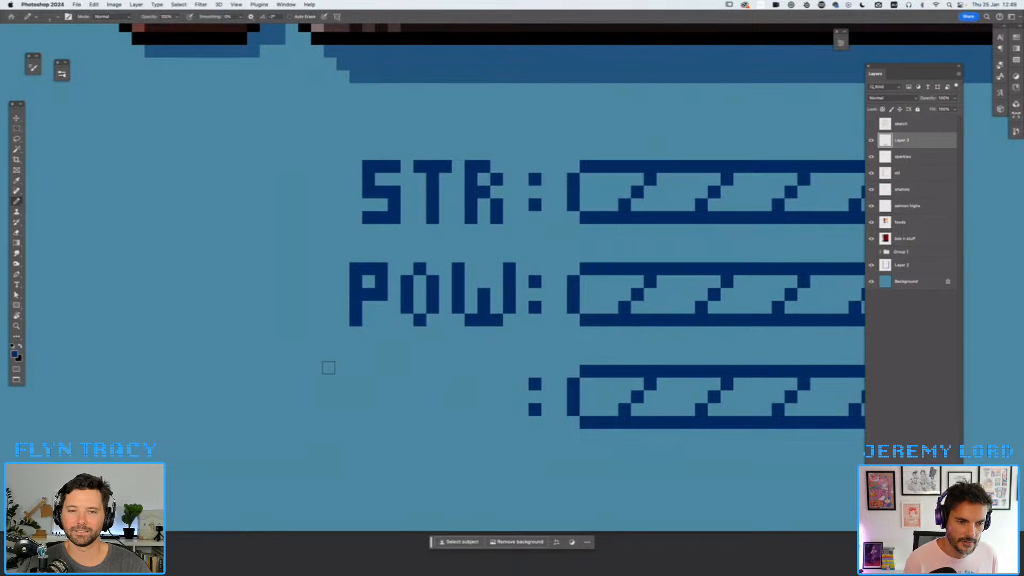
- Draw a navy letter C at the start of the bottom row, two pixels further left than the P of POW
{"action": "left_click_drag", "start_coordinate": [328, 368], "coordinate": [330, 422]}
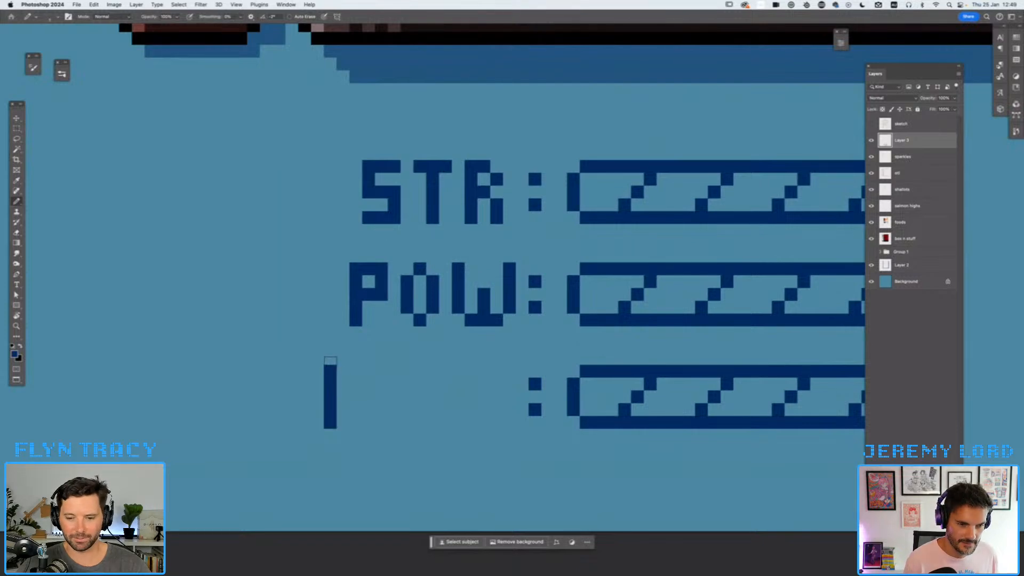
{"action": "left_click", "coordinate": [342, 369]}
{"action": "left_click_drag", "start_coordinate": [335, 421], "coordinate": [348, 421]}
{"action": "key", "text": "super+z"}
{"action": "left_click", "coordinate": [354, 372]}
{"action": "left_click", "coordinate": [357, 422]}
- Draw navy letters R, I and T after the C to spell CRIT before the bottom row's colon
{"action": "left_click_drag", "start_coordinate": [378, 370], "coordinate": [380, 422]}
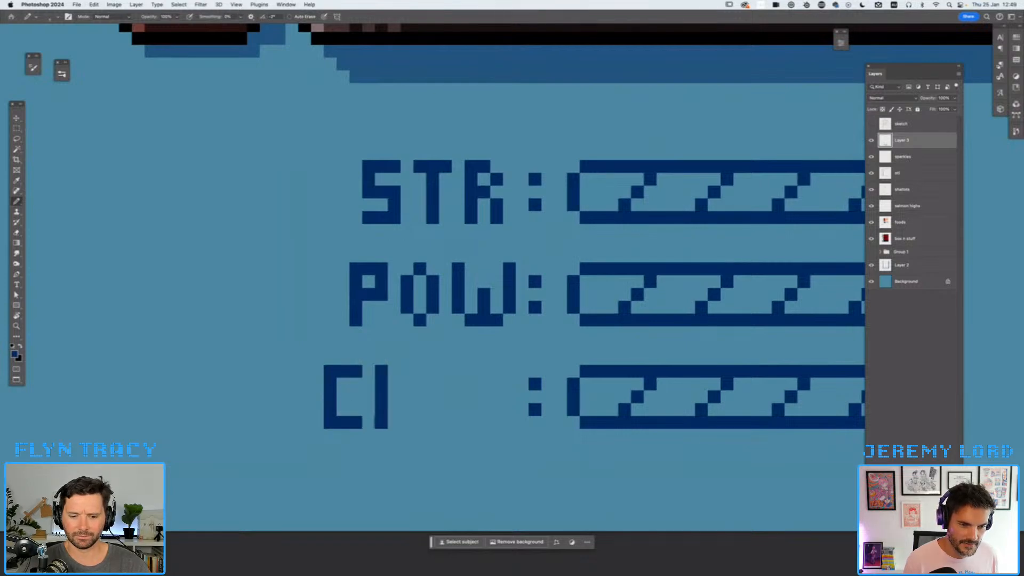
{"action": "left_click", "coordinate": [394, 371]}
{"action": "left_click", "coordinate": [407, 385]}
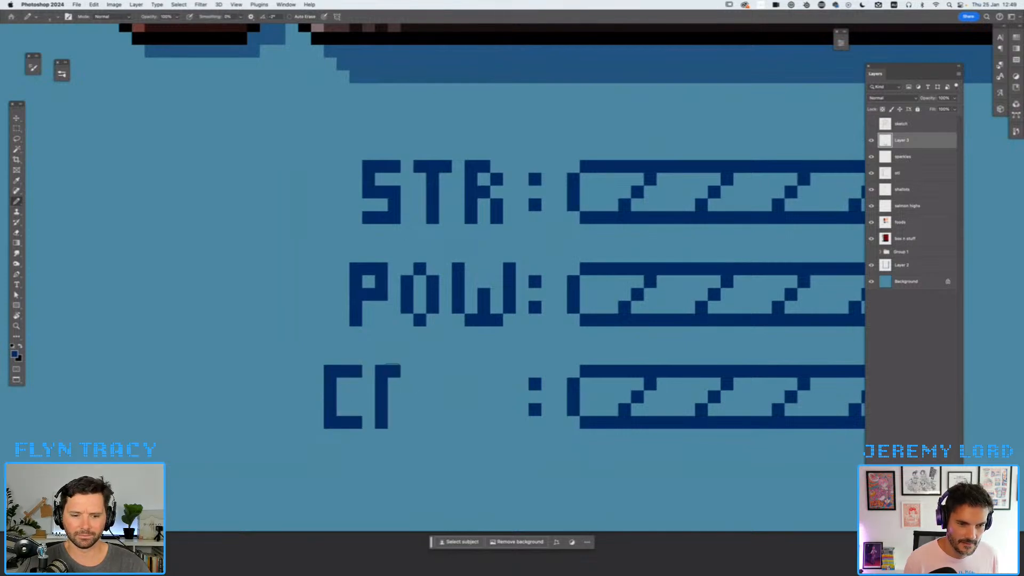
{"action": "left_click", "coordinate": [395, 397]}
{"action": "left_click", "coordinate": [407, 411]}
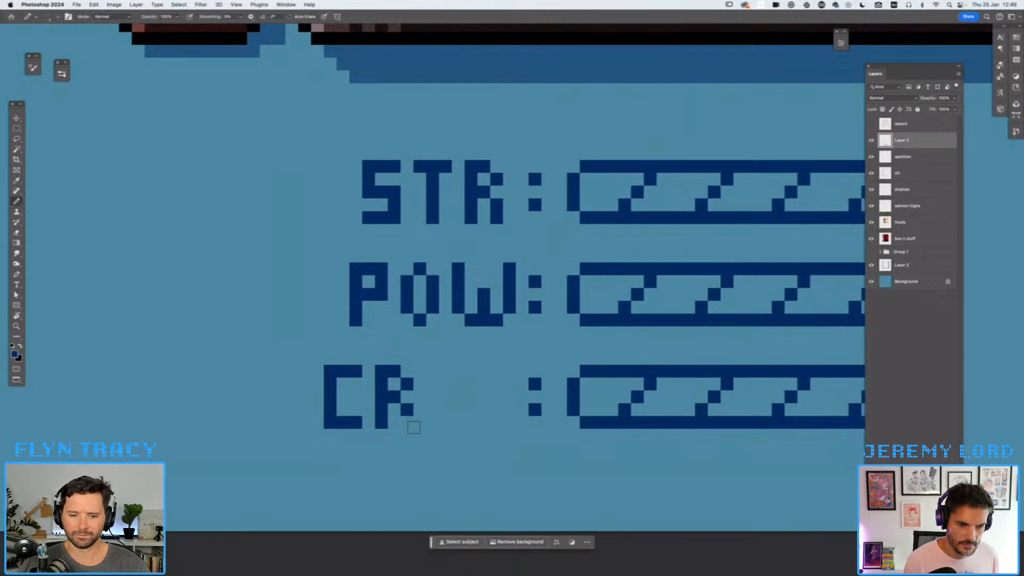
{"action": "left_click", "coordinate": [408, 424]}
{"action": "left_click_drag", "start_coordinate": [433, 371], "coordinate": [433, 423]}
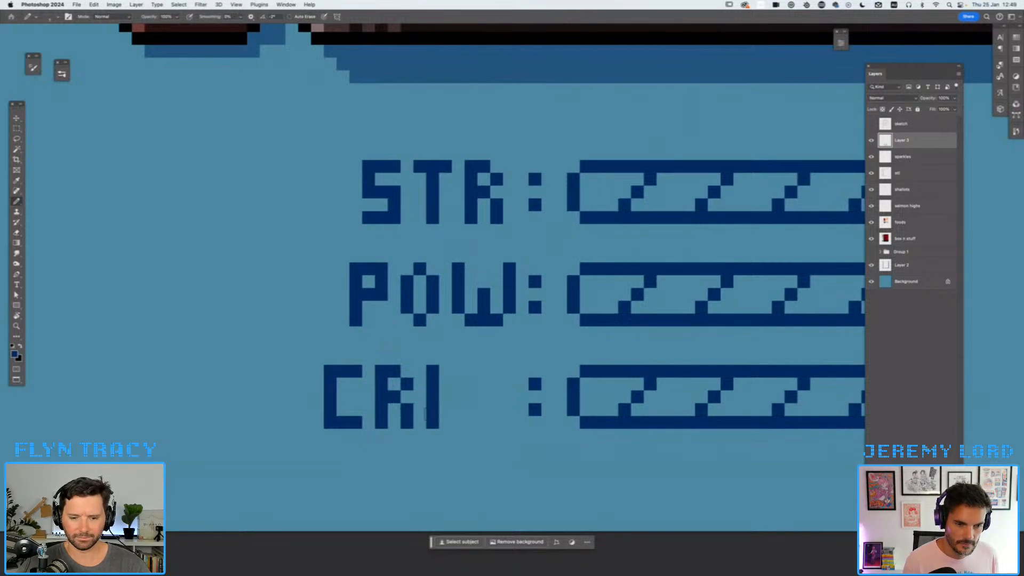
{"action": "mouse_move", "coordinate": [459, 375]}
{"action": "left_mouse_down"}
{"action": "mouse_move", "coordinate": [484, 378]}
{"action": "mouse_move", "coordinate": [469, 426]}
{"action": "left_mouse_up"}
- Erase the C's two right-end pixels and tighten the spacing by moving the C, and the whole word CRIT, one pixel right each
{"action": "key", "text": "e"}
{"action": "left_click", "coordinate": [357, 370]}
{"action": "left_click", "coordinate": [356, 421]}
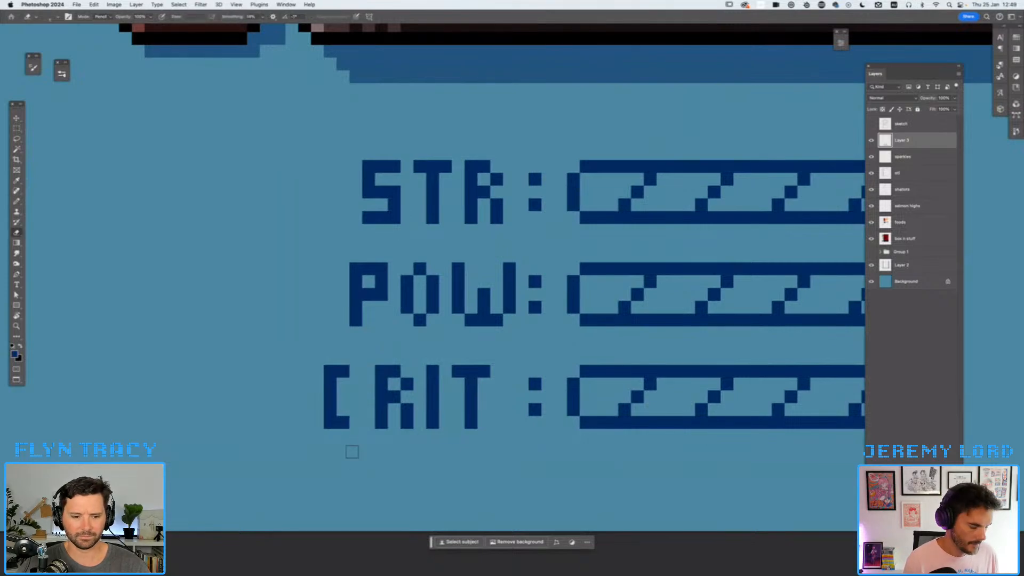
{"action": "key", "text": "m"}
{"action": "mouse_move", "coordinate": [311, 442]}
{"action": "left_mouse_down"}
{"action": "mouse_move", "coordinate": [338, 413]}
{"action": "mouse_move", "coordinate": [375, 339]}
{"action": "left_mouse_up"}
{"action": "left_click_drag", "start_coordinate": [343, 420], "coordinate": [348, 423]}
{"action": "left_click_drag", "start_coordinate": [318, 354], "coordinate": [486, 449]}
{"action": "left_click_drag", "start_coordinate": [473, 417], "coordinate": [494, 415]}
- Create a new layer directly above the sparkles layer for the bar fills
{"action": "key", "text": "super+0"}
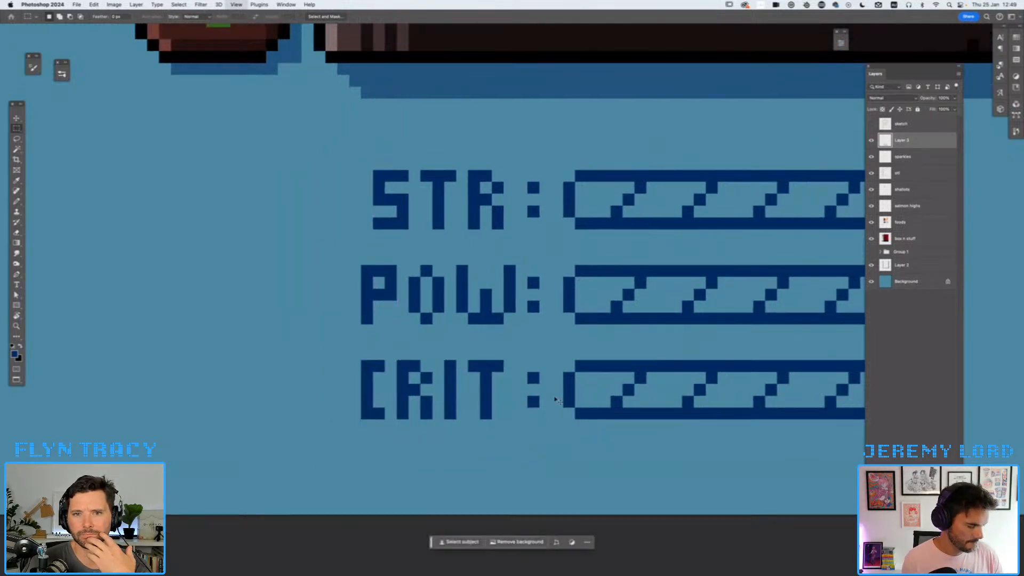
{"action": "key", "text": "super+plus"}
{"action": "key", "text": "super+plus"}
{"action": "key", "text": "super+plus"}
{"action": "key", "text": "super+plus"}
{"action": "key", "text": "super+plus"}
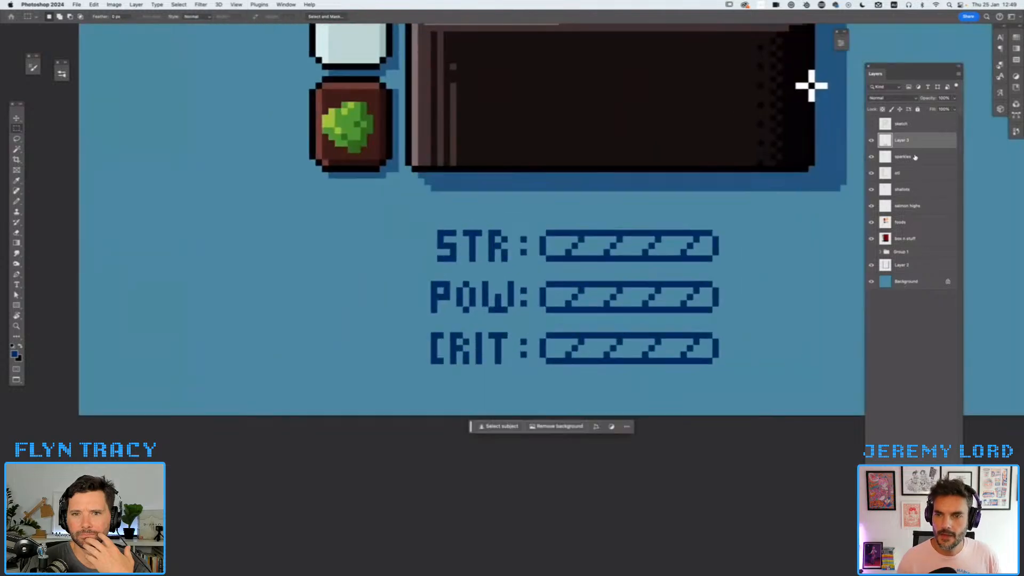
{"action": "left_click", "coordinate": [915, 156]}
{"action": "key", "text": "super+alt+shift+n"}
- Set the foreground colour to a fully saturated bright orange
{"action": "left_click_drag", "start_coordinate": [636, 325], "coordinate": [475, 327]}
{"action": "key", "text": "super+plus"}
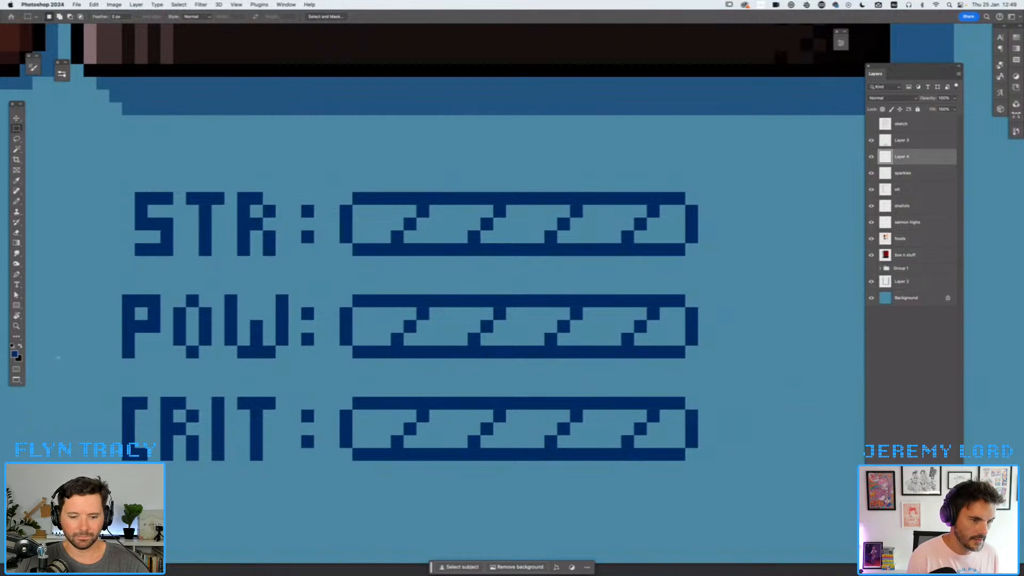
{"action": "left_click", "coordinate": [14, 353]}
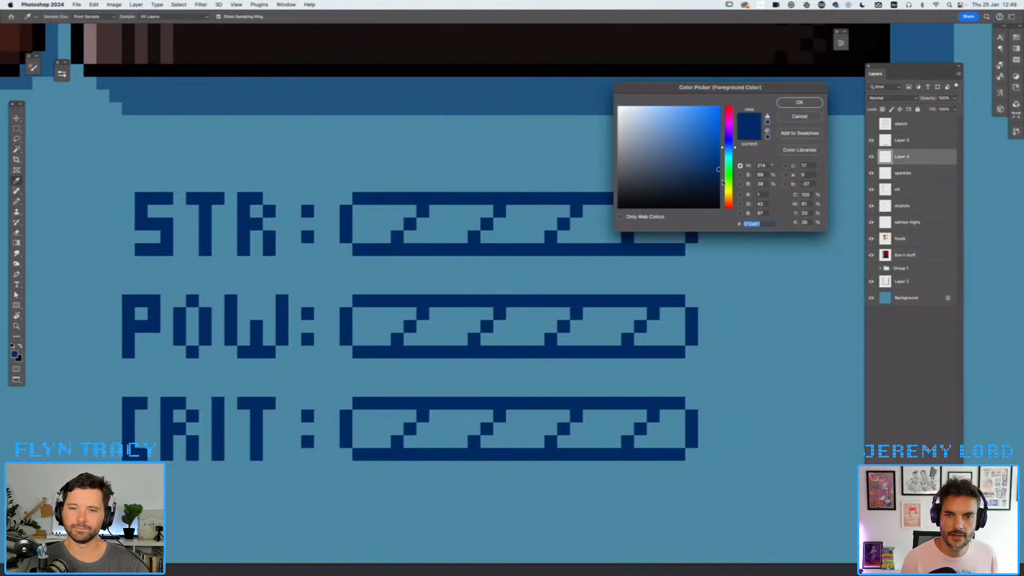
{"action": "left_click", "coordinate": [729, 206]}
{"action": "left_click_drag", "start_coordinate": [714, 113], "coordinate": [720, 107]}
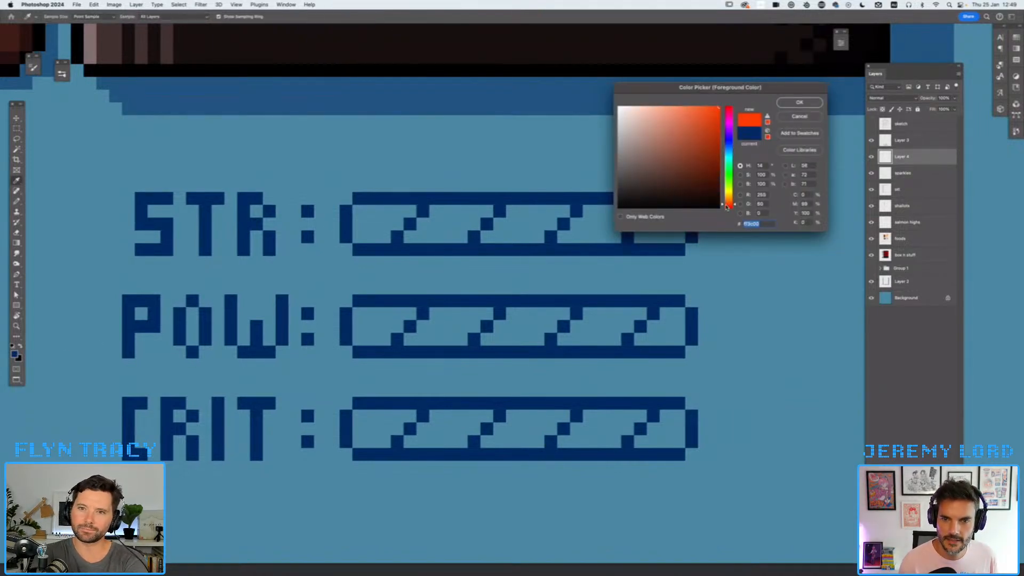
{"action": "left_click_drag", "start_coordinate": [726, 207], "coordinate": [727, 210]}
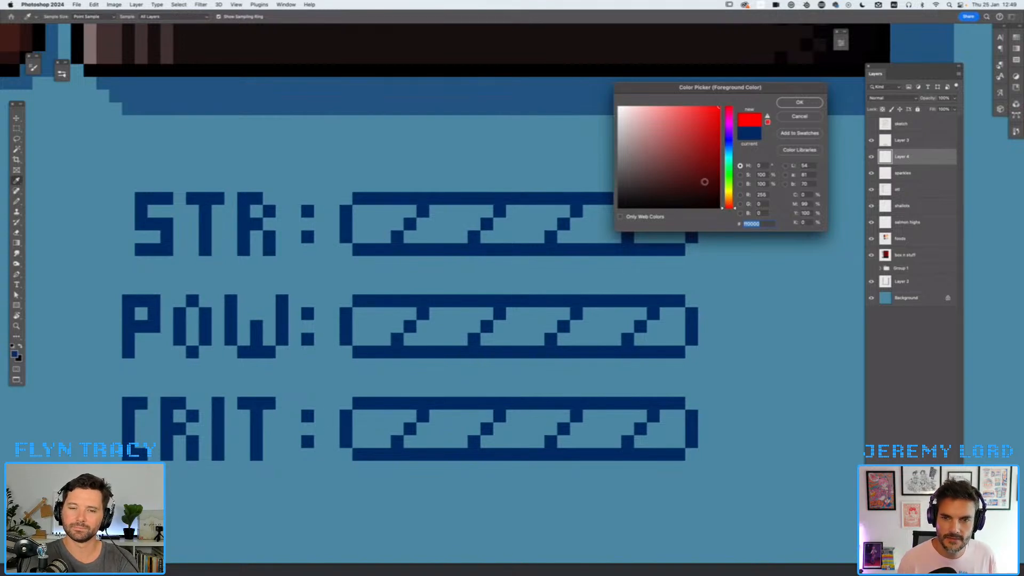
{"action": "left_click", "coordinate": [727, 195]}
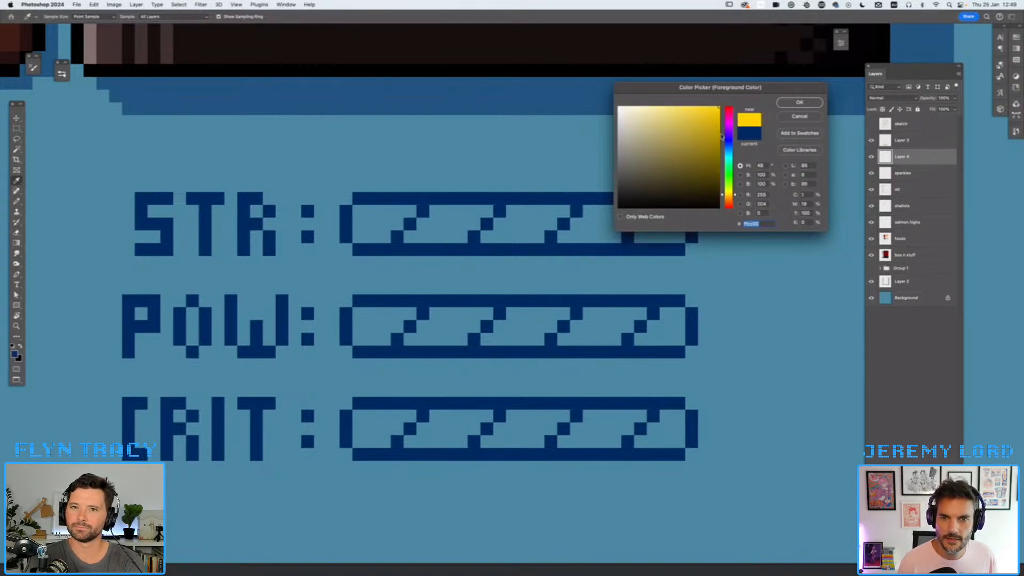
{"action": "left_click_drag", "start_coordinate": [726, 195], "coordinate": [728, 201]}
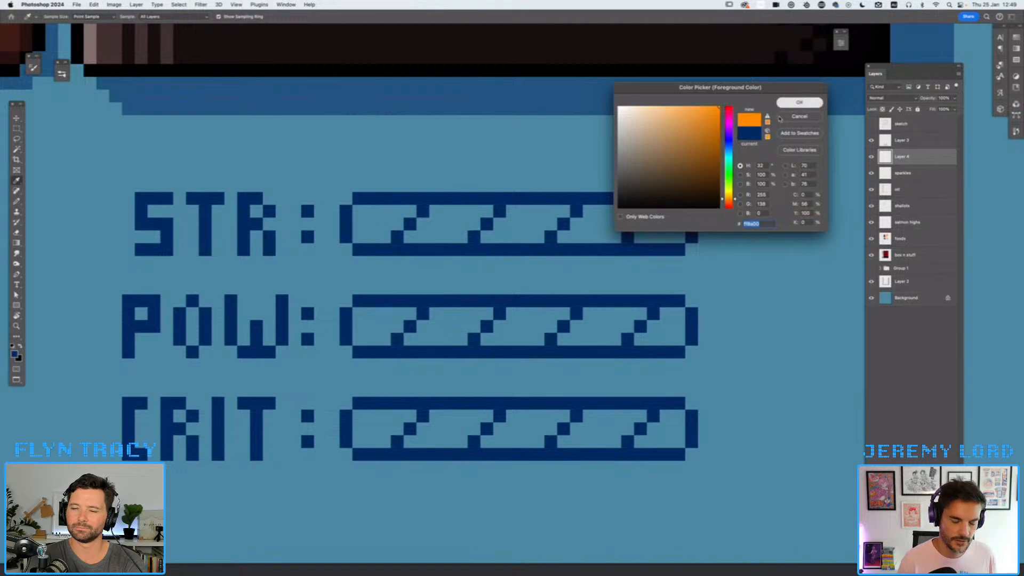
{"action": "left_click", "coordinate": [795, 103]}
- Fill the first three segments of the STR bar with orange and erase the overflow beyond the third slanted divider
{"action": "key", "text": "m"}
{"action": "left_click_drag", "start_coordinate": [341, 206], "coordinate": [582, 242]}
{"action": "left_click_drag", "start_coordinate": [571, 240], "coordinate": [576, 240]}
{"action": "key", "text": "alt+BackSpace"}
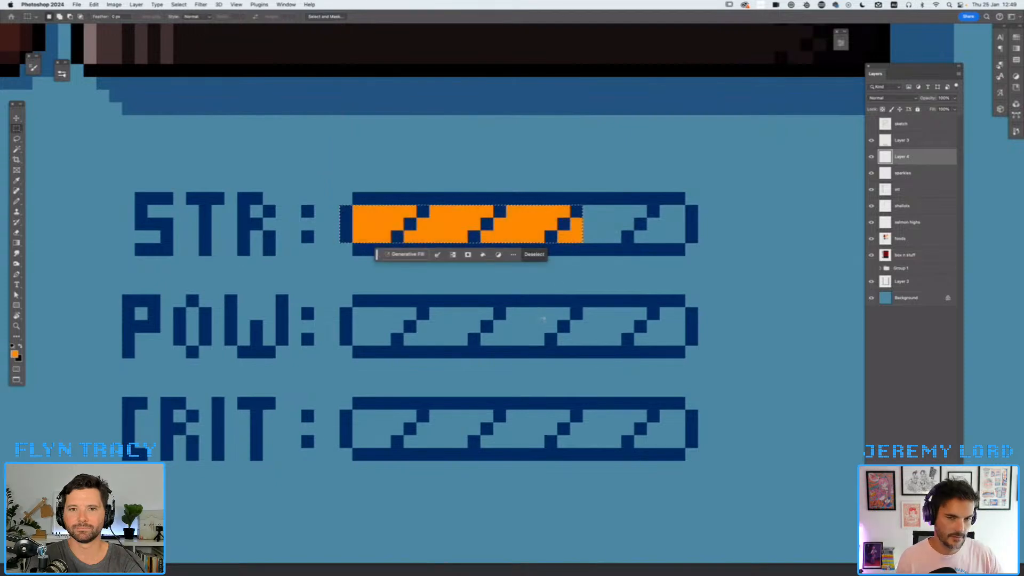
{"action": "key", "text": "super+d"}
{"action": "key", "text": "e"}
{"action": "mouse_move", "coordinate": [579, 240]}
{"action": "left_mouse_down"}
{"action": "mouse_move", "coordinate": [576, 231]}
{"action": "mouse_move", "coordinate": [563, 237]}
{"action": "left_mouse_up"}
{"action": "key", "text": "b"}
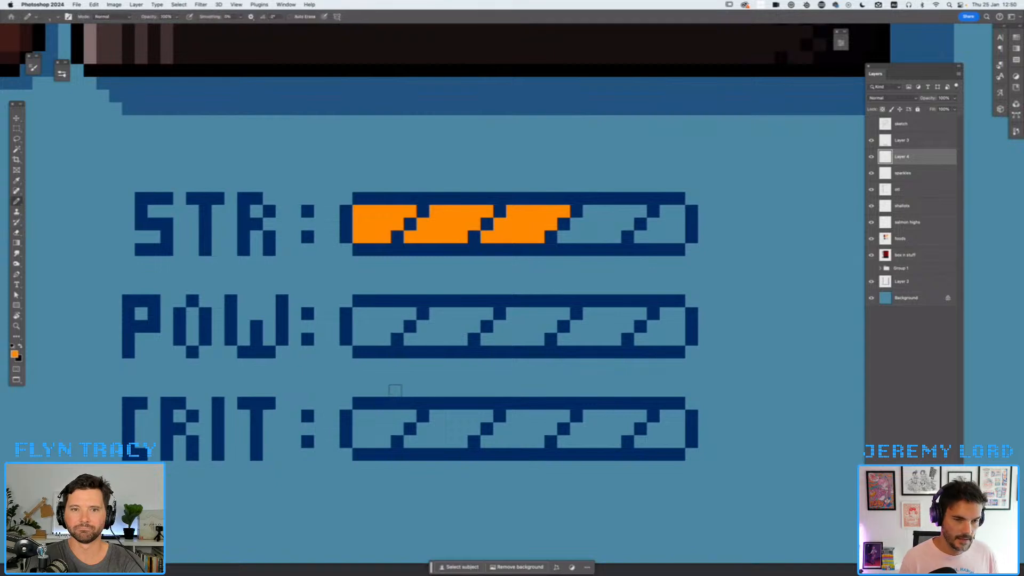
- Change the foreground colour to a bright purple and paint the first segment of the POW bar
{"action": "left_click", "coordinate": [15, 354]}
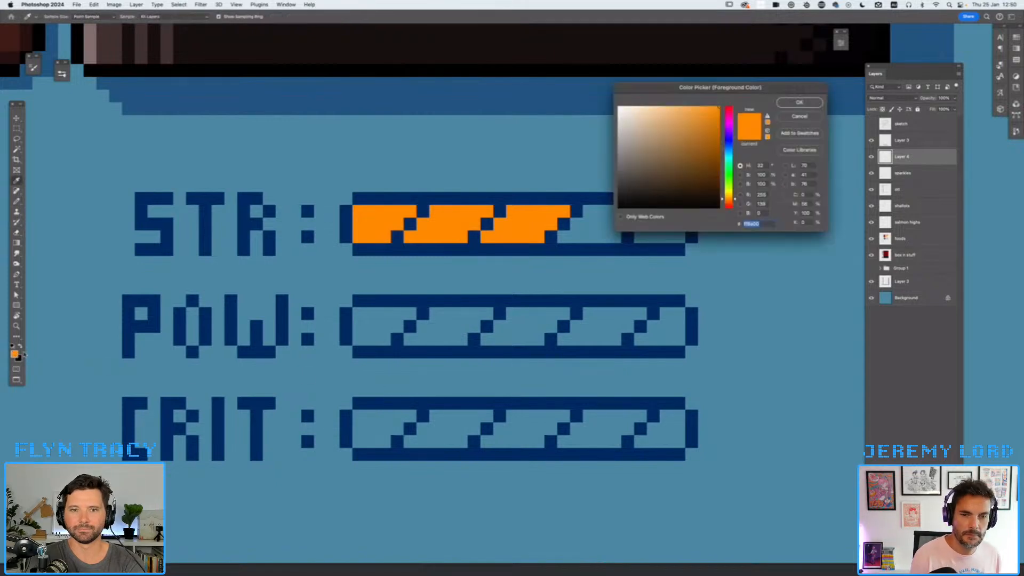
{"action": "left_click", "coordinate": [728, 134]}
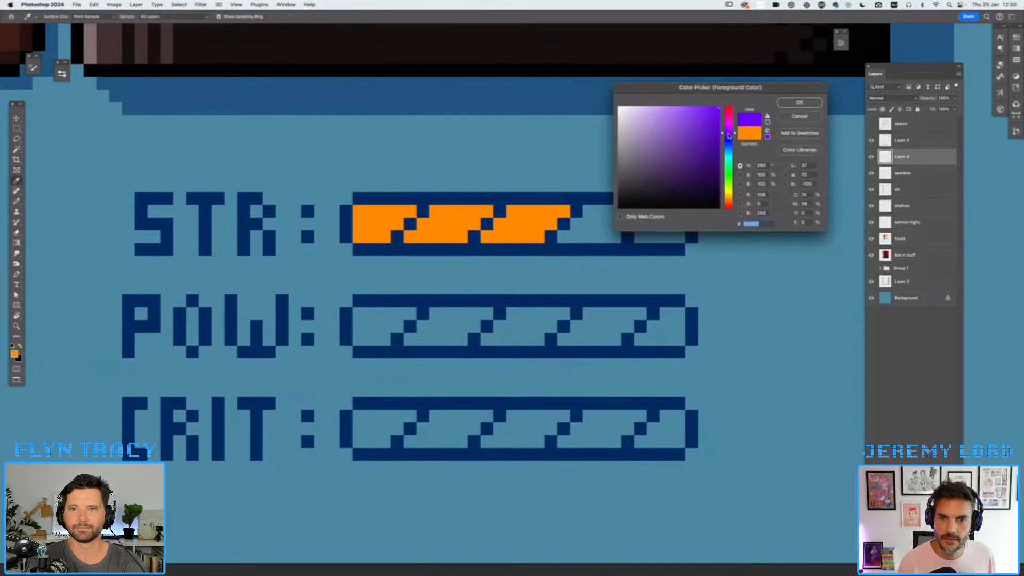
{"action": "left_click_drag", "start_coordinate": [729, 134], "coordinate": [729, 130]}
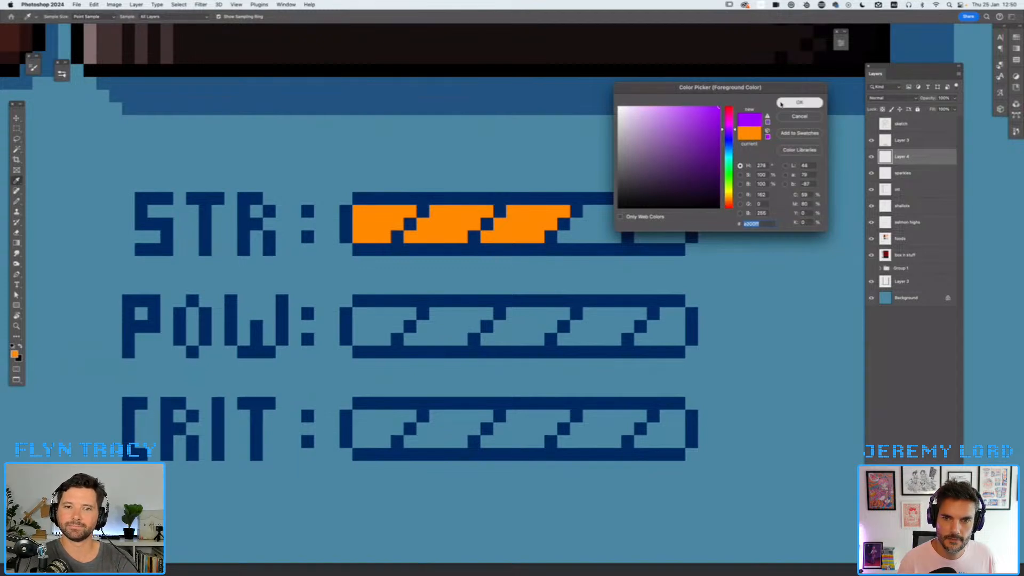
{"action": "left_click", "coordinate": [799, 102]}
{"action": "key", "text": "b"}
{"action": "mouse_move", "coordinate": [385, 319]}
{"action": "left_mouse_down"}
{"action": "mouse_move", "coordinate": [358, 339]}
{"action": "mouse_move", "coordinate": [411, 314]}
{"action": "left_mouse_up"}
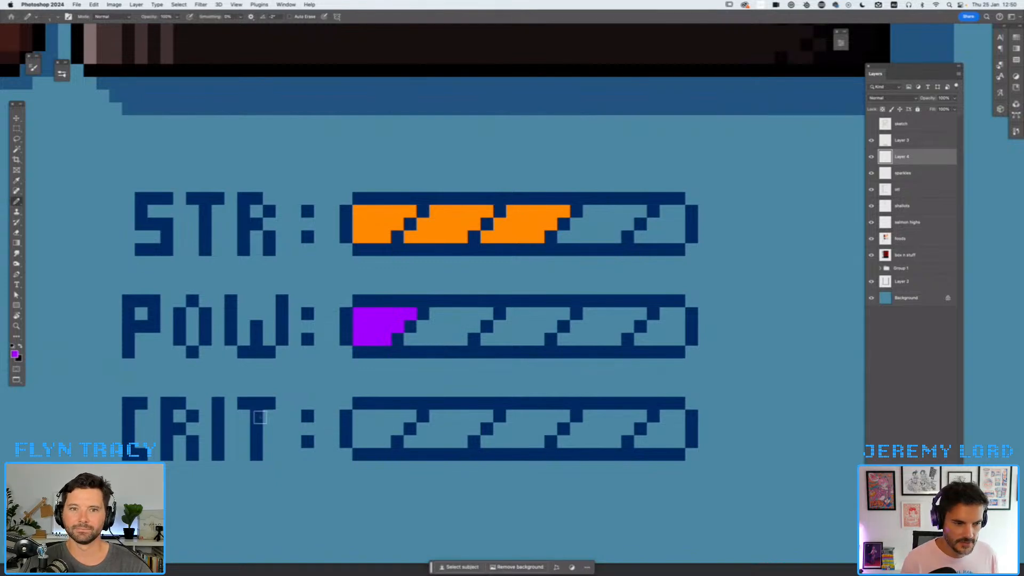
- Change the foreground colour to pure red and paint all five segments of the CRIT bar
{"action": "left_click", "coordinate": [15, 354]}
{"action": "left_click_drag", "start_coordinate": [726, 118], "coordinate": [728, 107]}
{"action": "left_click", "coordinate": [800, 102]}
{"action": "mouse_move", "coordinate": [360, 415]}
{"action": "left_mouse_down"}
{"action": "mouse_move", "coordinate": [679, 417]}
{"action": "mouse_move", "coordinate": [673, 444]}
{"action": "mouse_move", "coordinate": [377, 445]}
{"action": "mouse_move", "coordinate": [359, 428]}
{"action": "mouse_move", "coordinate": [661, 429]}
{"action": "left_mouse_up"}
- Examine the coloured stat bars against the whole bento illustration and up close
{"action": "key", "text": "super+minus"}
{"action": "key", "text": "super+minus"}
{"action": "key", "text": "super+minus"}
{"action": "key", "text": "super+minus"}
{"action": "key", "text": "super+minus"}
{"action": "key", "text": "super+minus"}
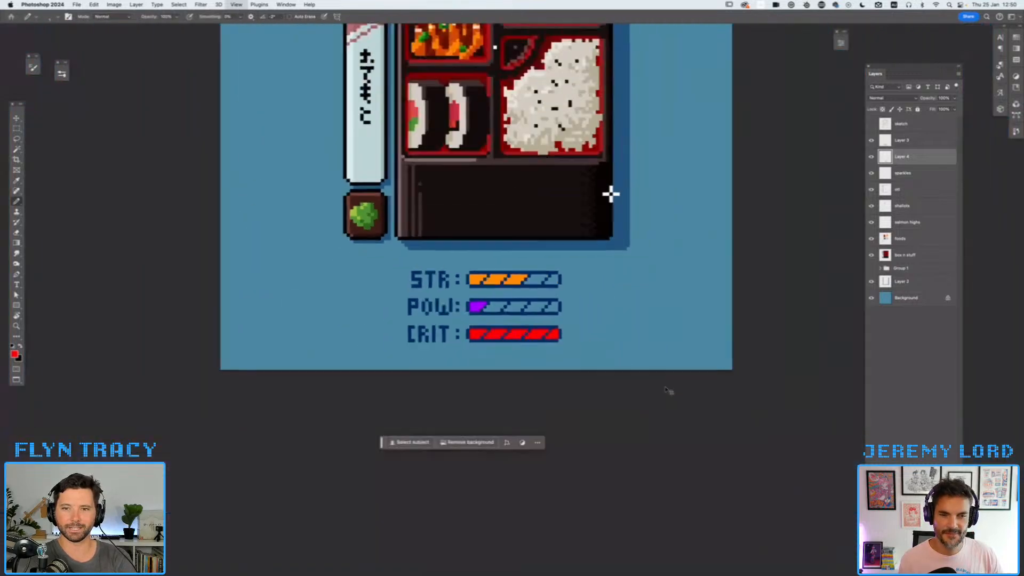
{"action": "key", "text": "super+equal"}
{"action": "key", "text": "super+equal"}
{"action": "key", "text": "super+equal"}
{"action": "key", "text": "super+equal"}
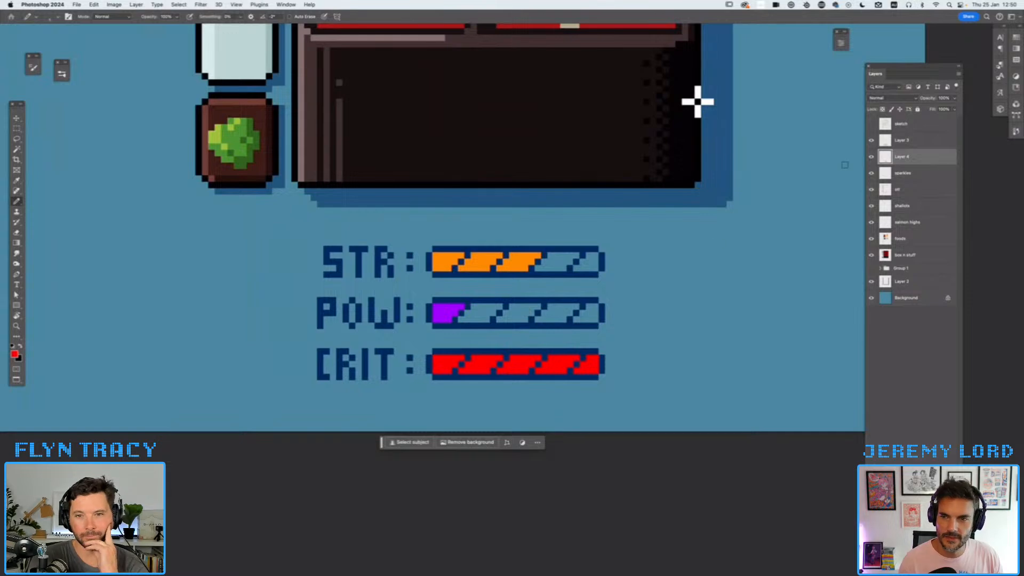
{"action": "key", "text": "super+equal"}
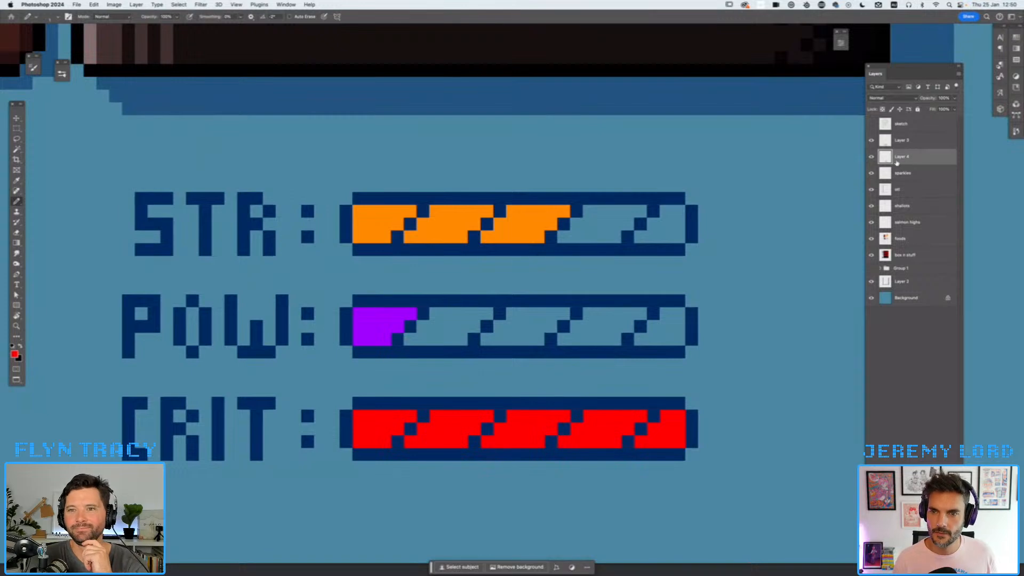
- Create a new layer above the bar-fill layer and name it highlights
{"action": "key", "text": "super+shift+alt+n"}
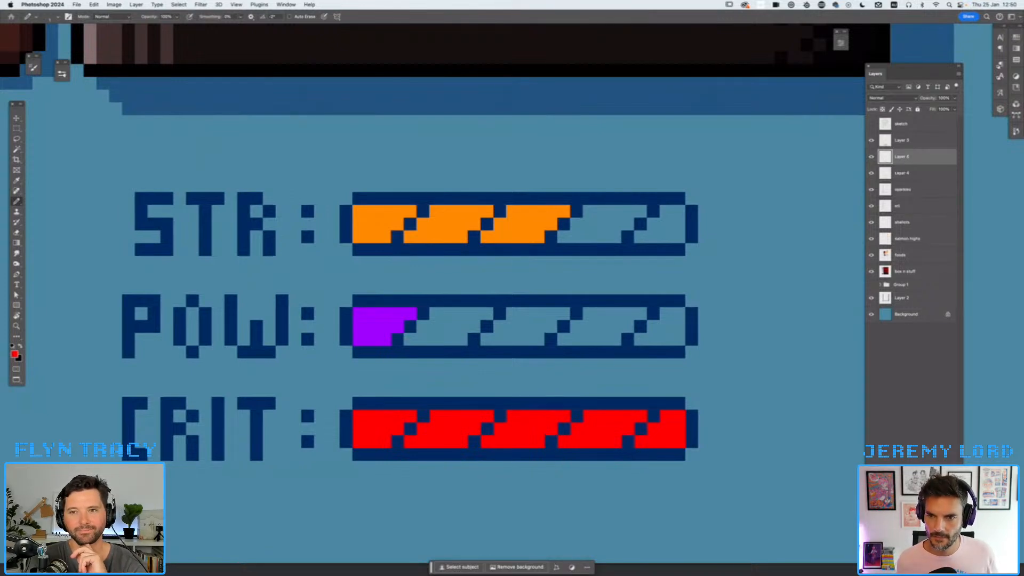
{"action": "type", "text": "bar"}
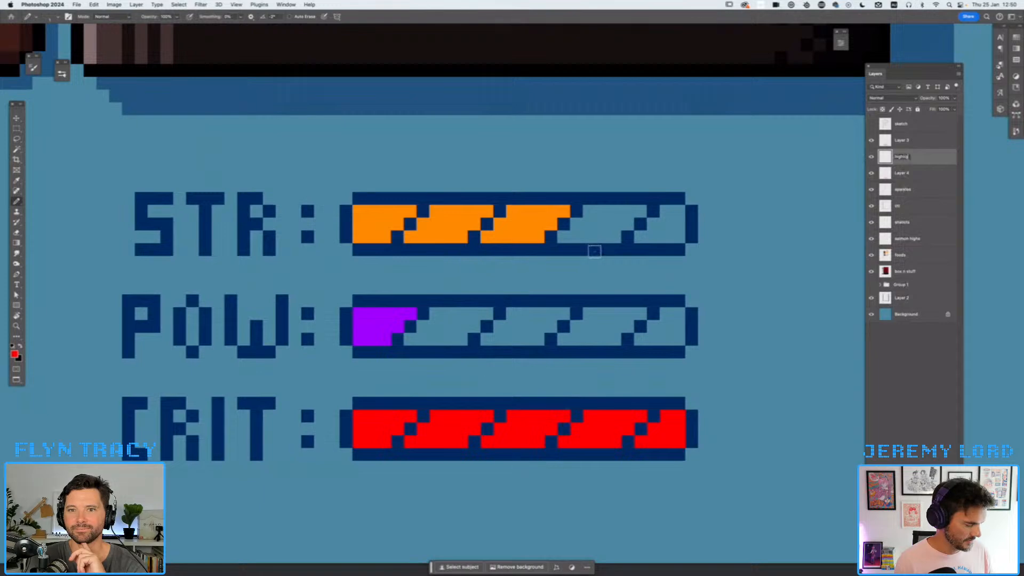
{"action": "type", "text": "t"}
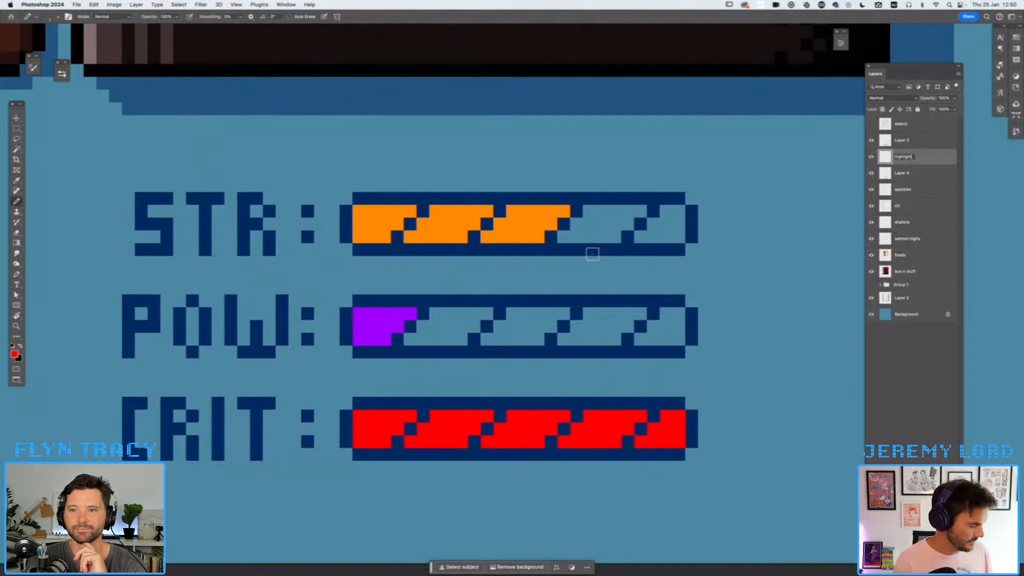
{"action": "key", "text": "Return"}
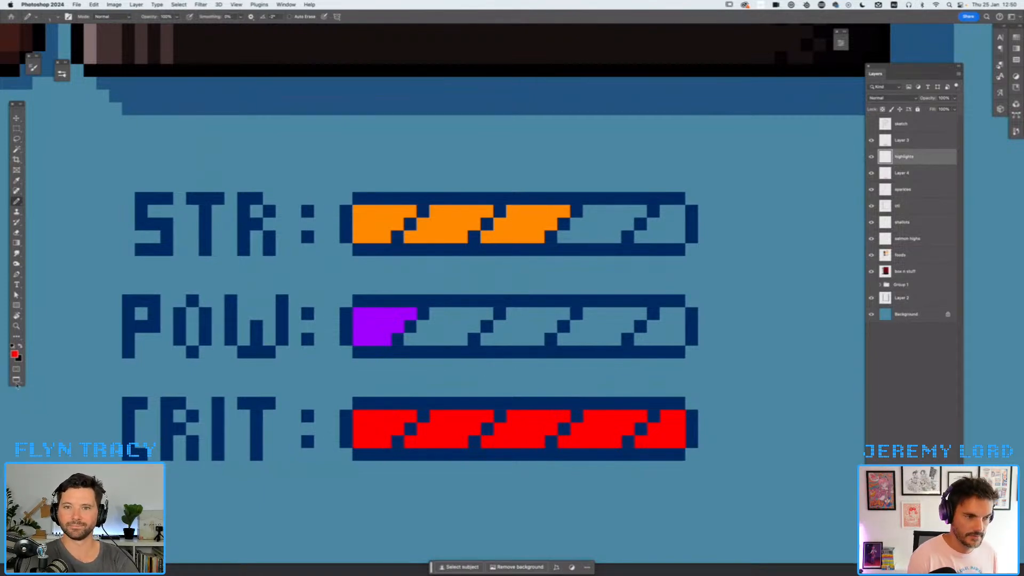
- Paint a white (ffffff) pixel row along the top inside of all three bars and lower the highlights layer's opacity to about 37%
{"action": "left_click", "coordinate": [15, 354]}
{"action": "type", "text": "ffffff"}
{"action": "key", "text": "Return"}
{"action": "left_click", "coordinate": [956, 100]}
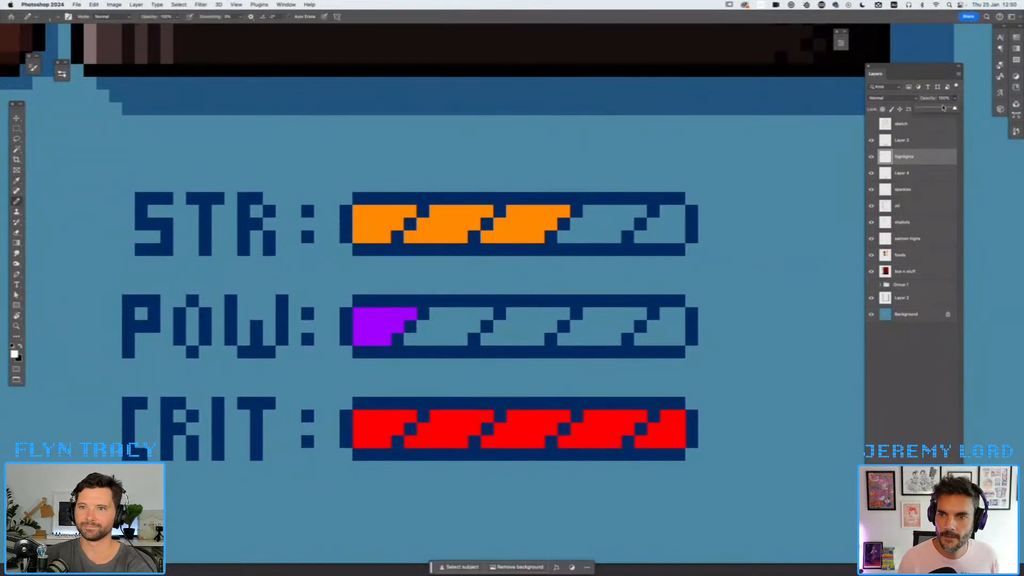
{"action": "left_click_drag", "start_coordinate": [358, 212], "coordinate": [685, 212]}
{"action": "left_click_drag", "start_coordinate": [359, 314], "coordinate": [685, 315]}
{"action": "left_click_drag", "start_coordinate": [357, 415], "coordinate": [686, 415]}
{"action": "left_click", "coordinate": [955, 99]}
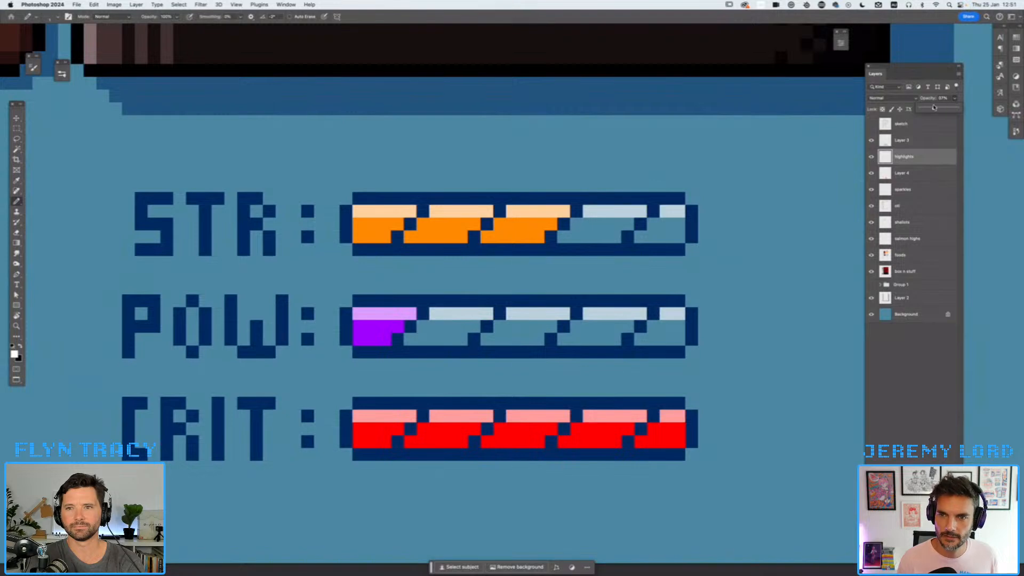
{"action": "left_click_drag", "start_coordinate": [933, 107], "coordinate": [932, 108]}
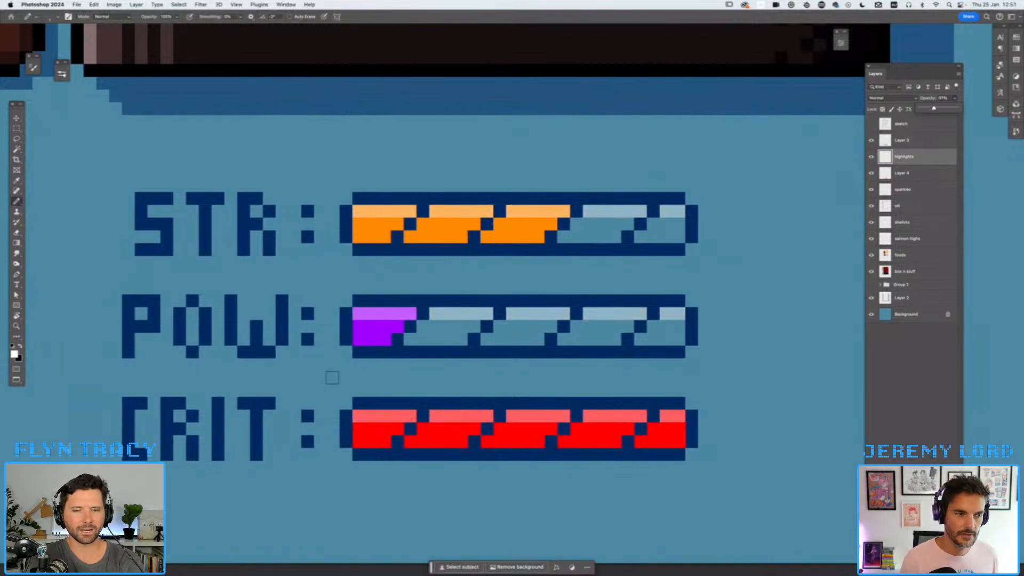
- Check how the highlighted stat bars look beneath the bento box at overview and closer zoom
{"action": "key", "text": "super+minus"}
{"action": "key", "text": "super+minus"}
{"action": "key", "text": "super+minus"}
{"action": "key", "text": "super+minus"}
{"action": "key", "text": "super+minus"}
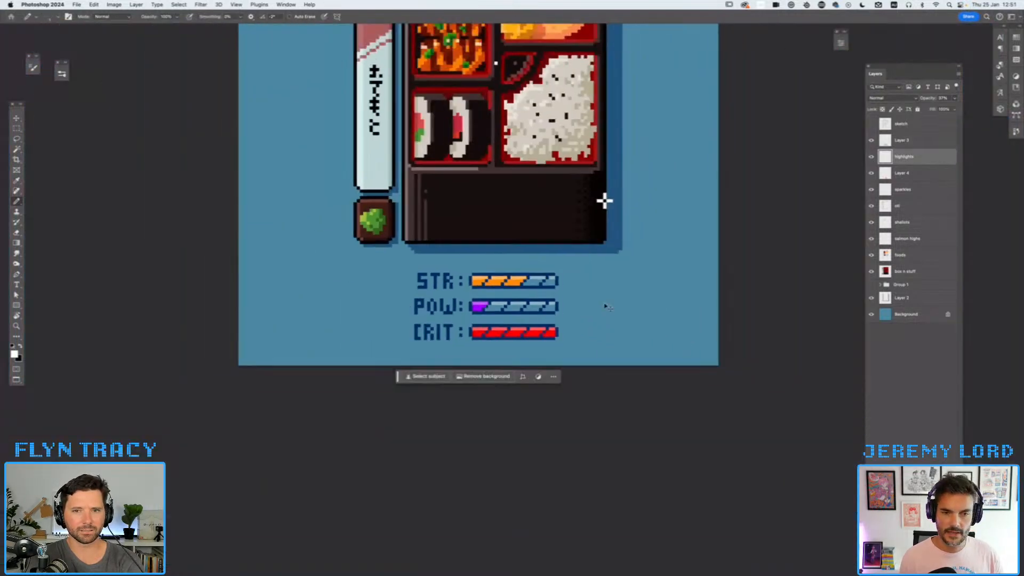
{"action": "key", "text": "super+plus"}
{"action": "key", "text": "super+plus"}
{"action": "key", "text": "super+plus"}
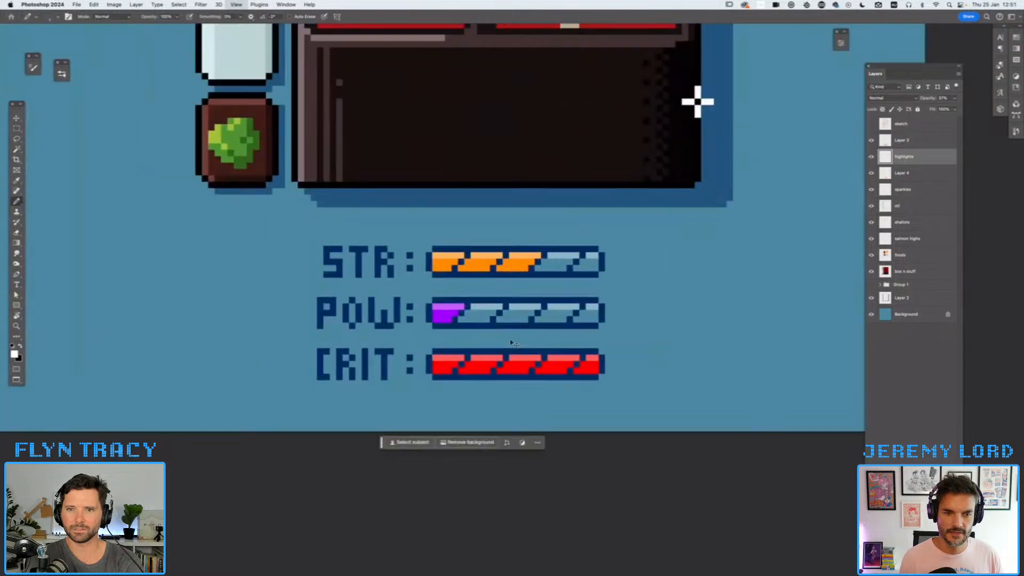
- Fill the empty segments of the STR and POW bars with muted slate blue (314a6b) on the bar-fill layer
{"action": "left_click", "coordinate": [907, 173]}
{"action": "key", "text": "super+plus"}
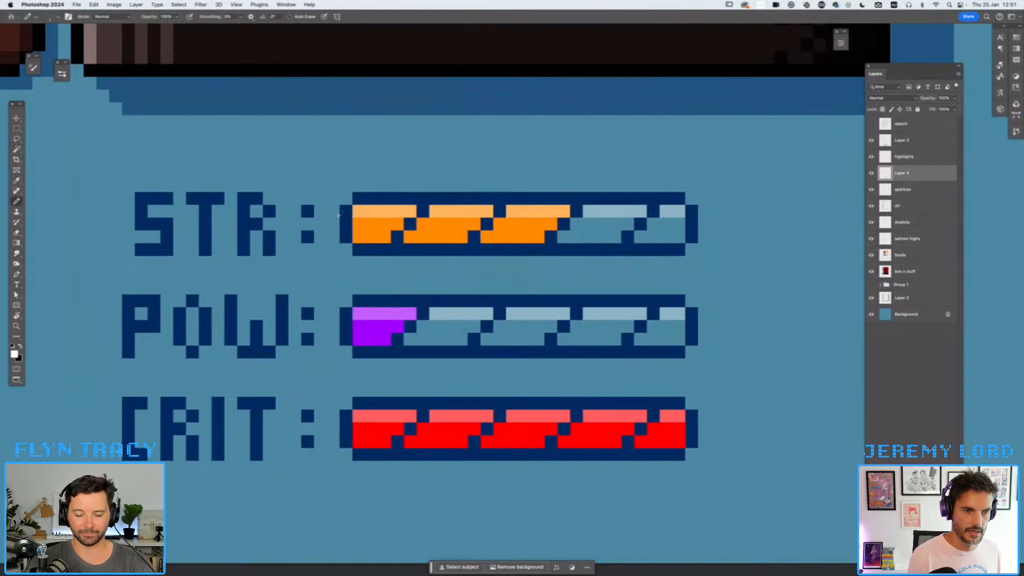
{"action": "left_click", "coordinate": [314, 235], "text": "alt"}
{"action": "left_click", "coordinate": [15, 354]}
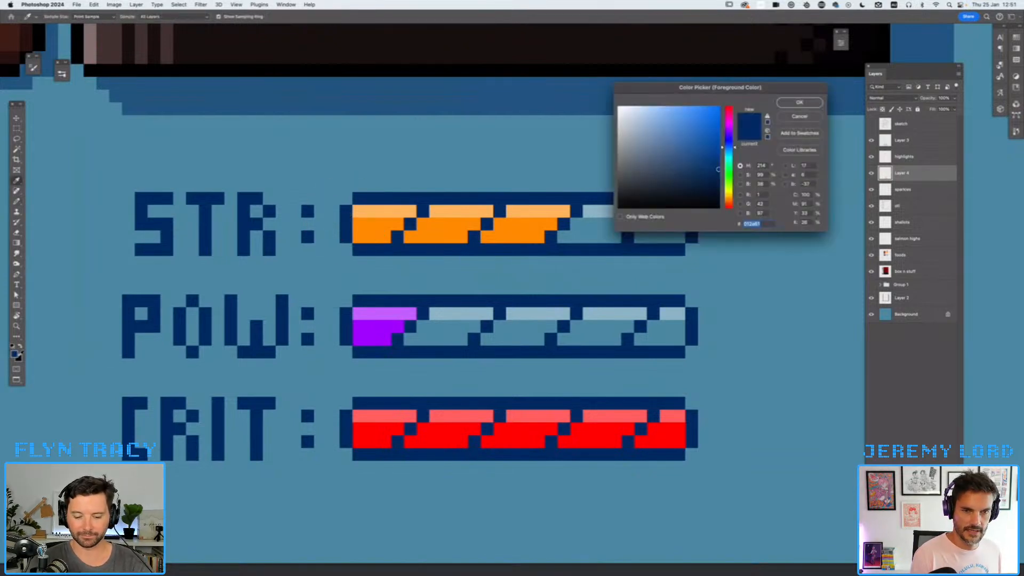
{"action": "left_click", "coordinate": [672, 166]}
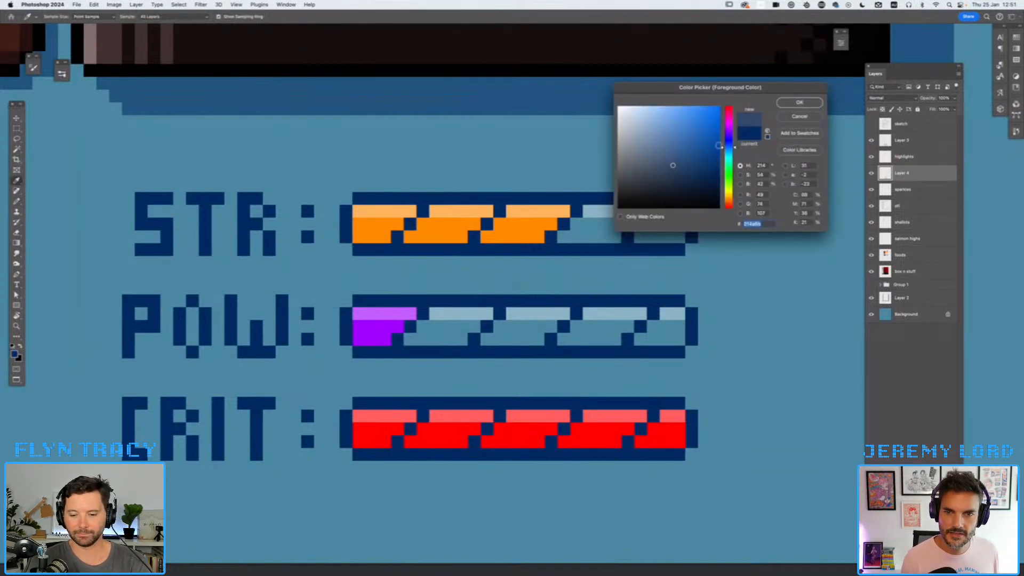
{"action": "left_click", "coordinate": [800, 101]}
{"action": "mouse_move", "coordinate": [678, 224]}
{"action": "left_mouse_down"}
{"action": "mouse_move", "coordinate": [601, 236]}
{"action": "mouse_move", "coordinate": [599, 212]}
{"action": "mouse_move", "coordinate": [588, 214]}
{"action": "mouse_move", "coordinate": [563, 237]}
{"action": "left_mouse_up"}
{"action": "mouse_move", "coordinate": [435, 322]}
{"action": "left_mouse_down"}
{"action": "mouse_move", "coordinate": [421, 339]}
{"action": "mouse_move", "coordinate": [488, 314]}
{"action": "mouse_move", "coordinate": [677, 327]}
{"action": "mouse_move", "coordinate": [483, 340]}
{"action": "left_mouse_up"}
{"action": "mouse_move", "coordinate": [624, 314]}
{"action": "left_mouse_down"}
{"action": "mouse_move", "coordinate": [677, 313]}
{"action": "mouse_move", "coordinate": [507, 313]}
{"action": "left_mouse_up"}
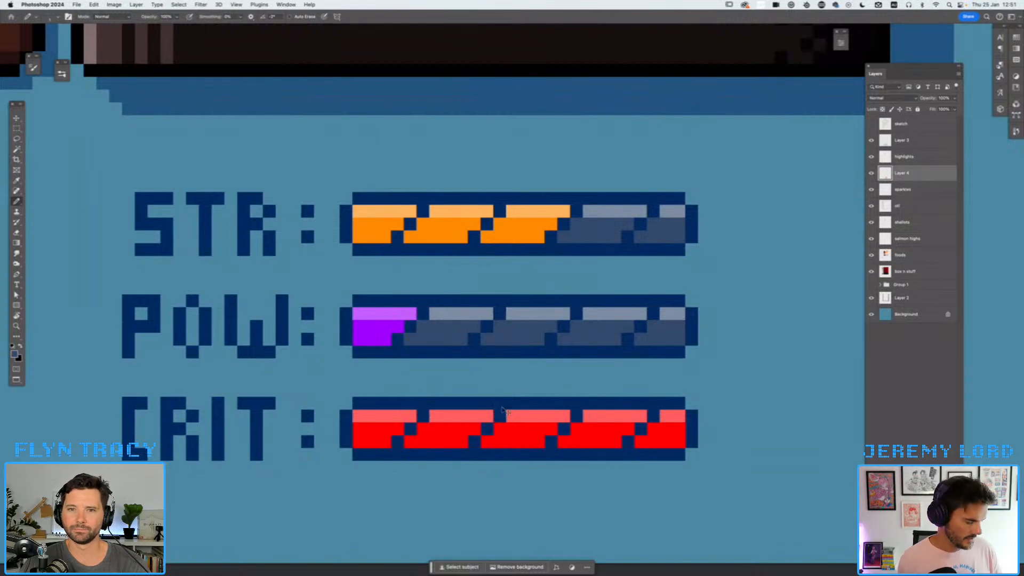
- Examine the stat bars with their darkened empty segments against the bento illustration at several zoom levels
{"action": "key", "text": "super+minus"}
{"action": "key", "text": "super+minus"}
{"action": "key", "text": "super+minus"}
{"action": "key", "text": "super+minus"}
{"action": "key", "text": "super+minus"}
{"action": "key", "text": "super+plus"}
{"action": "key", "text": "super+plus"}
{"action": "key", "text": "super+plus"}
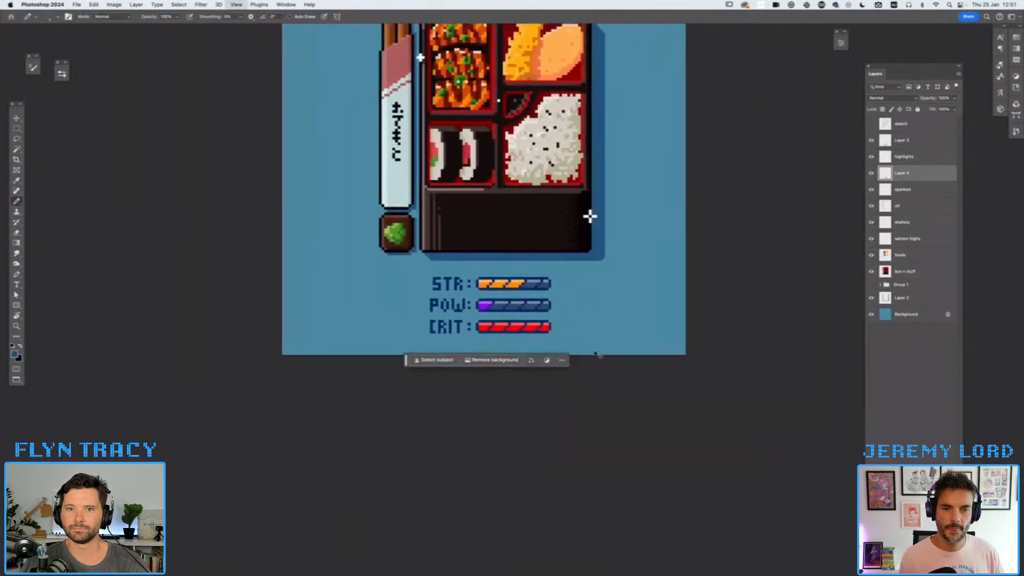
{"action": "left_click", "coordinate": [918, 142]}
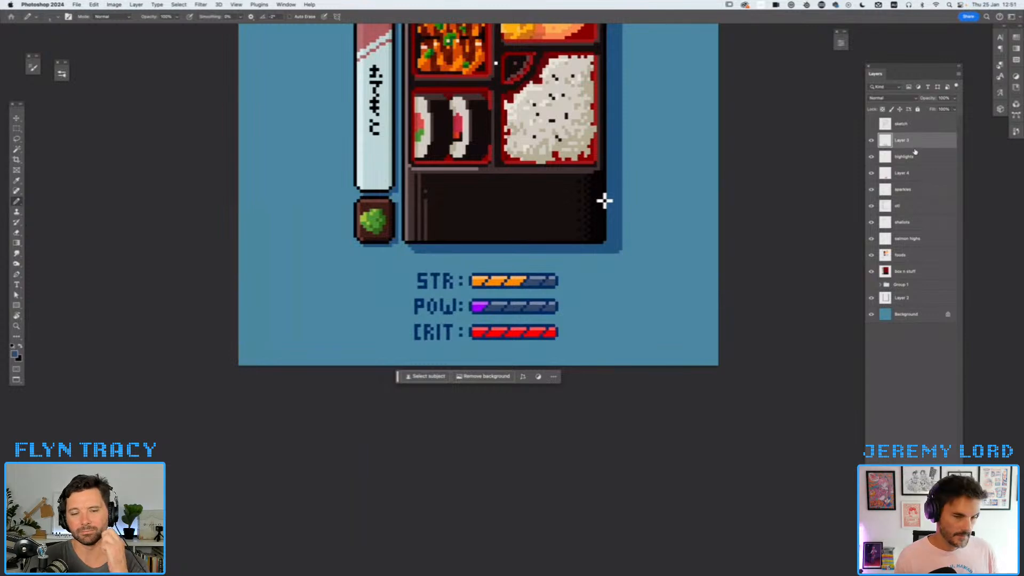
{"action": "key", "text": "super+minus"}
{"action": "key", "text": "super+u"}
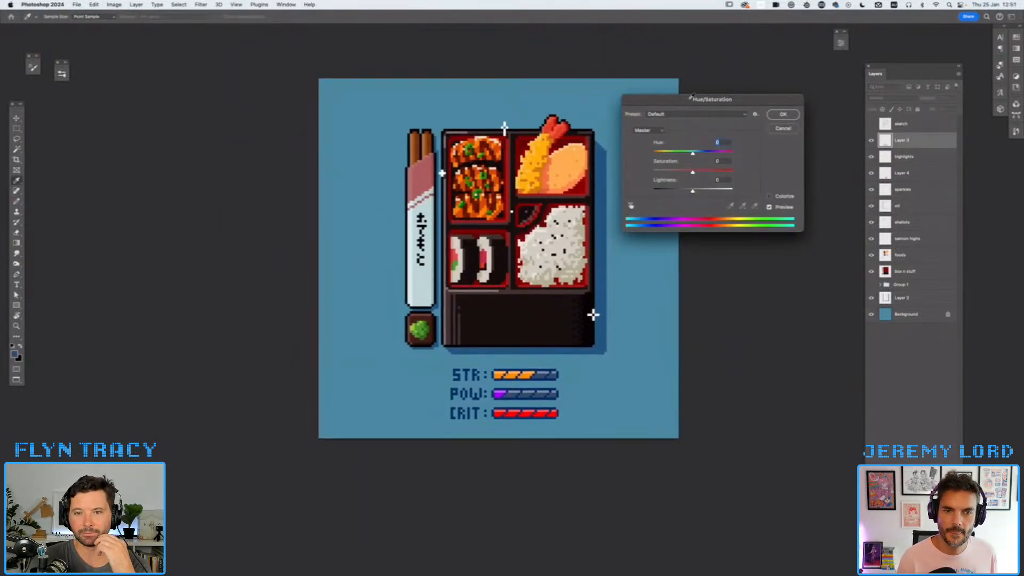
{"action": "left_click_drag", "start_coordinate": [691, 96], "coordinate": [744, 87]}
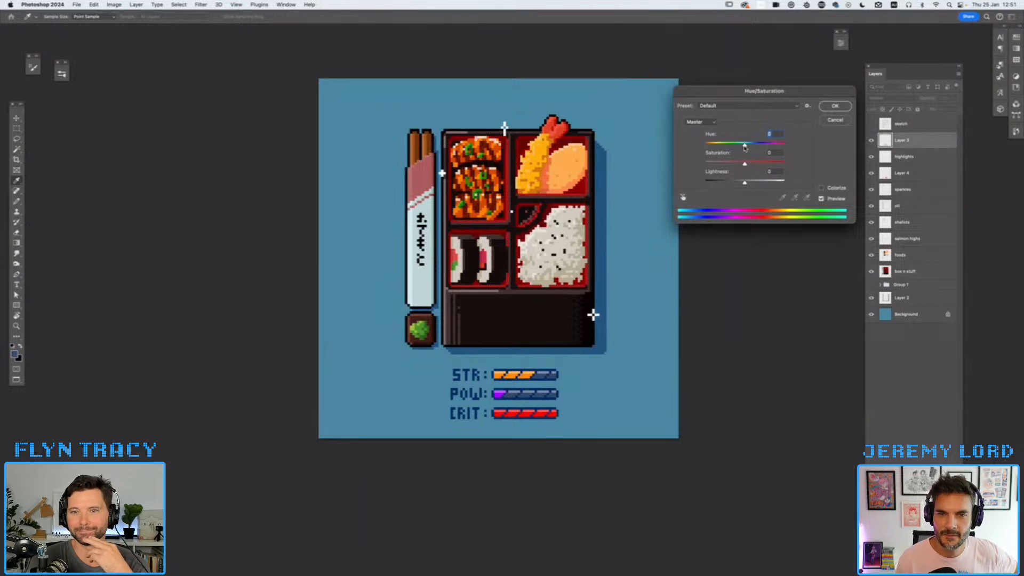
{"action": "left_click_drag", "start_coordinate": [744, 147], "coordinate": [692, 157]}
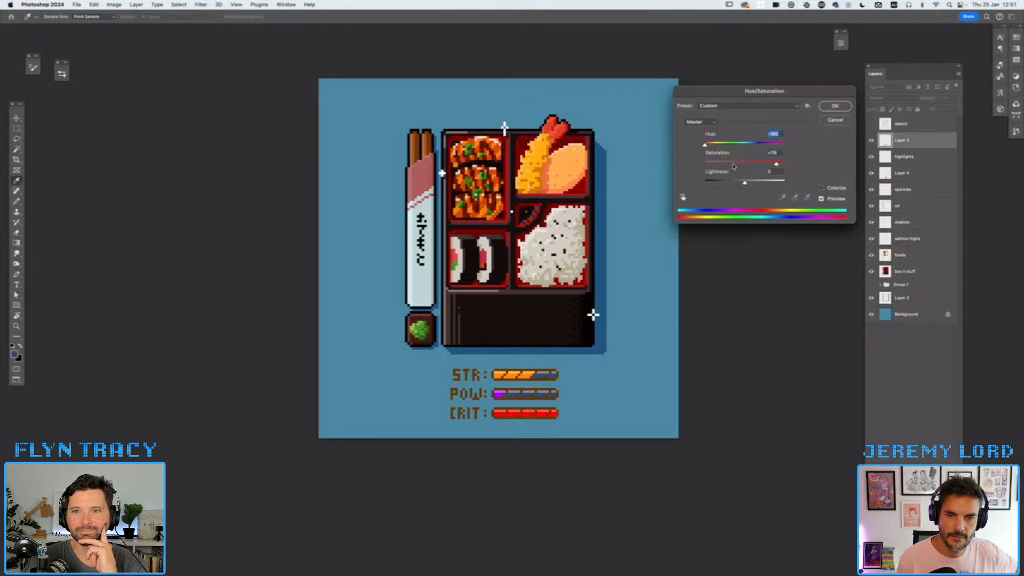
{"action": "left_click", "coordinate": [826, 121]}
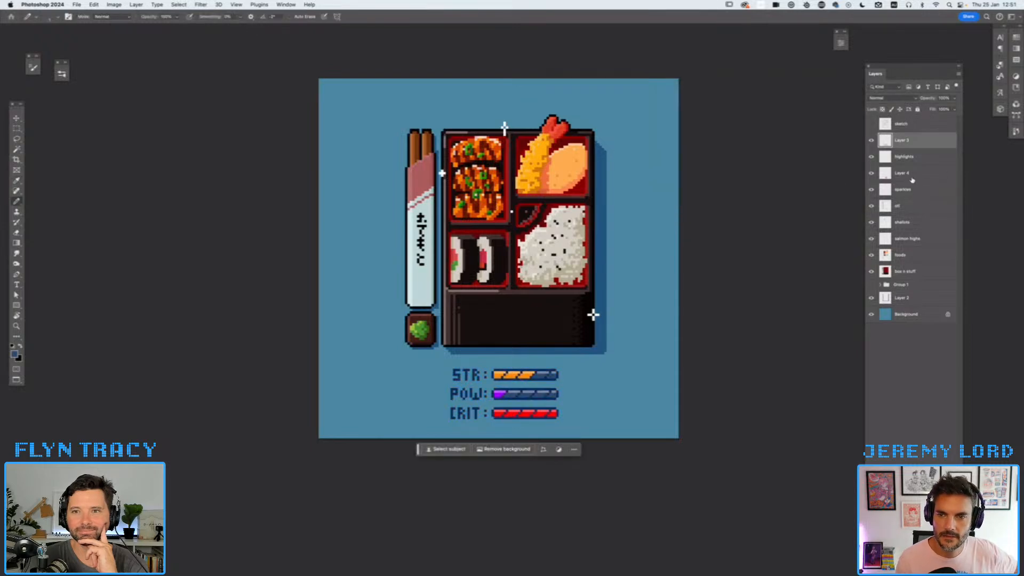
- Create a new layer above the sparkles layer and fill a black rectangle behind the stat labels and bars
{"action": "left_click", "coordinate": [910, 192]}
{"action": "key", "text": "super+shift+alt+n"}
{"action": "key", "text": "m"}
{"action": "mouse_move", "coordinate": [439, 366]}
{"action": "left_mouse_down"}
{"action": "mouse_move", "coordinate": [594, 431]}
{"action": "mouse_move", "coordinate": [572, 415]}
{"action": "left_mouse_up"}
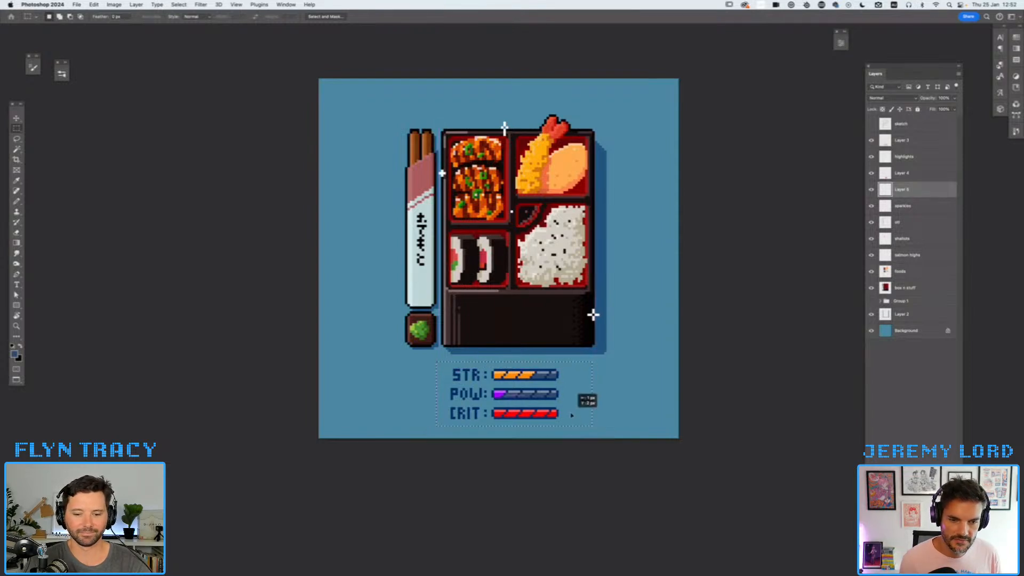
{"action": "key", "text": "super+BackSpace"}
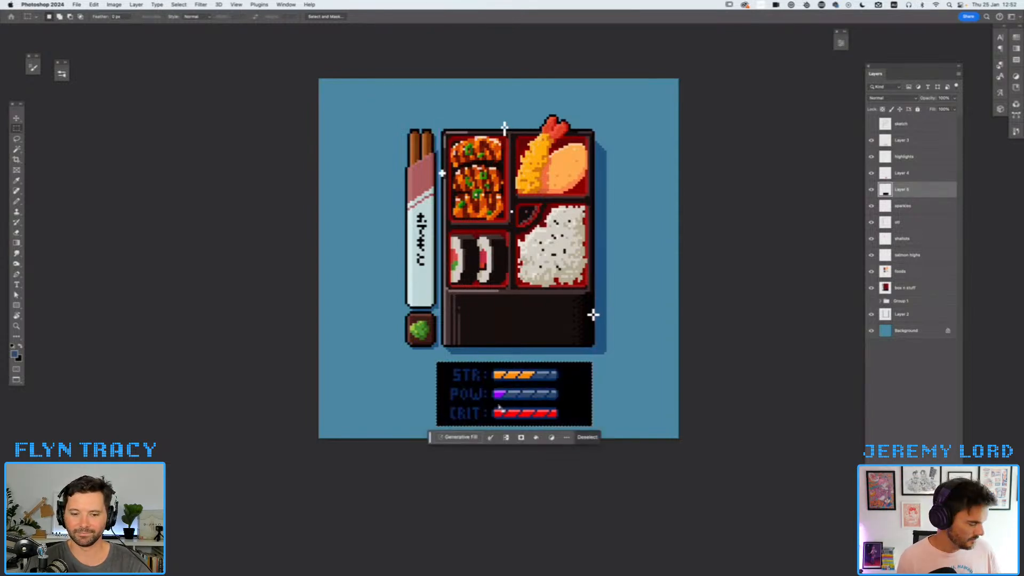
{"action": "key", "text": "super+d"}
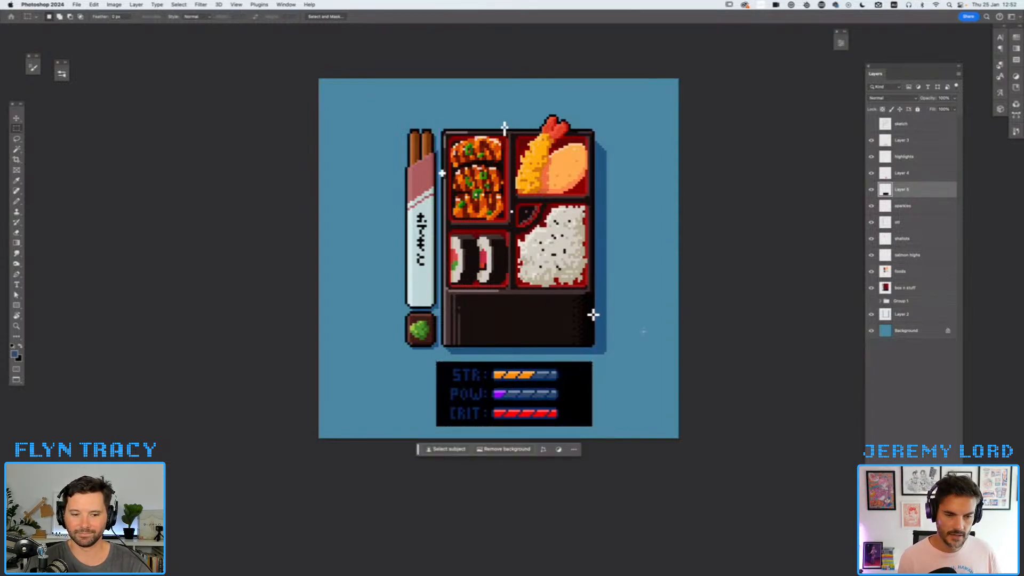
- Colorize the stat lettering and outline layer bright green with hue about 92, saturation 100 and lightness about 23
{"action": "left_click", "coordinate": [917, 144]}
{"action": "key", "text": "super+u"}
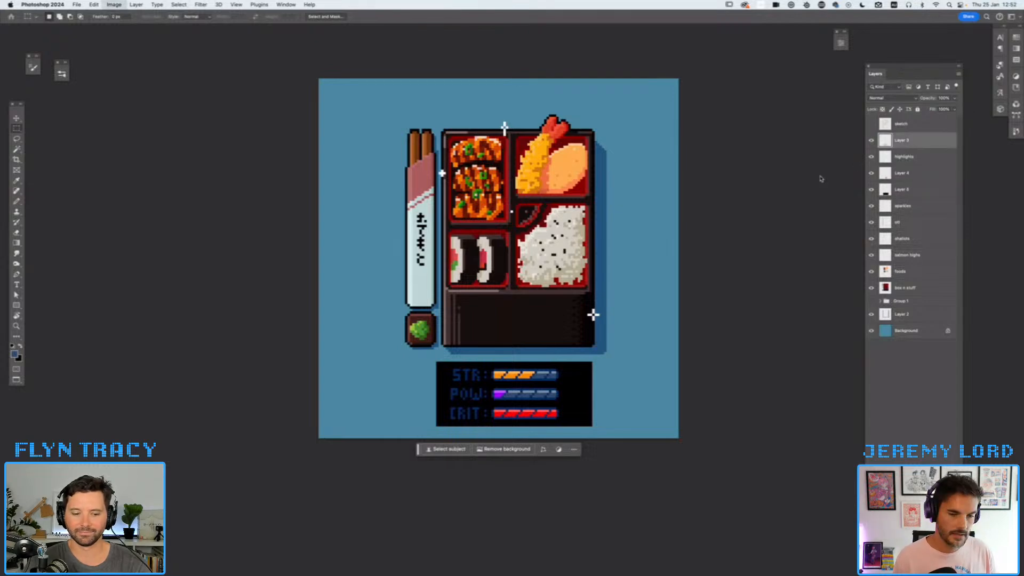
{"action": "left_click", "coordinate": [821, 189]}
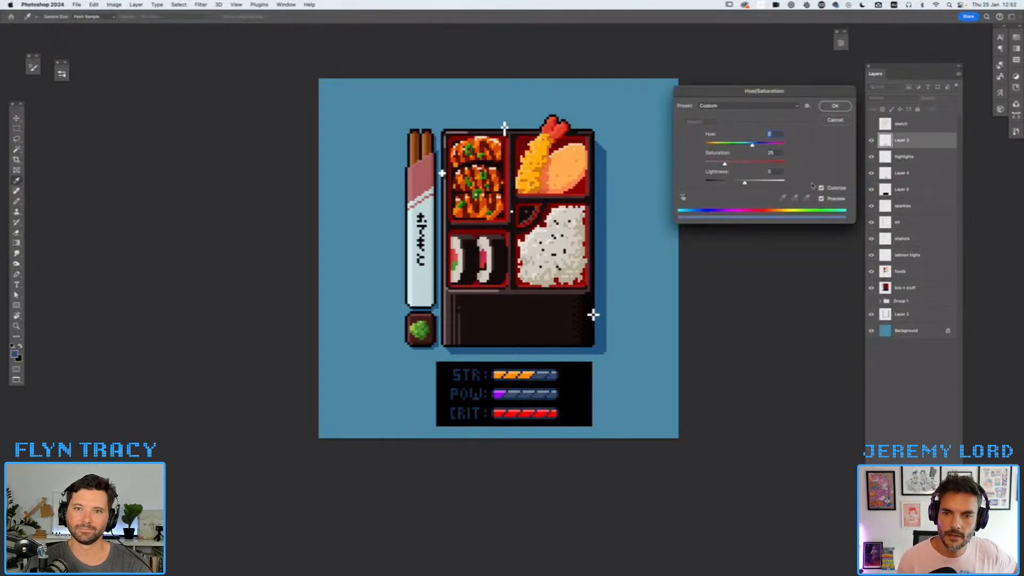
{"action": "mouse_move", "coordinate": [725, 164]}
{"action": "left_mouse_down"}
{"action": "mouse_move", "coordinate": [798, 156]}
{"action": "mouse_move", "coordinate": [706, 150]}
{"action": "mouse_move", "coordinate": [725, 145]}
{"action": "left_mouse_up"}
{"action": "left_click_drag", "start_coordinate": [742, 186], "coordinate": [754, 185]}
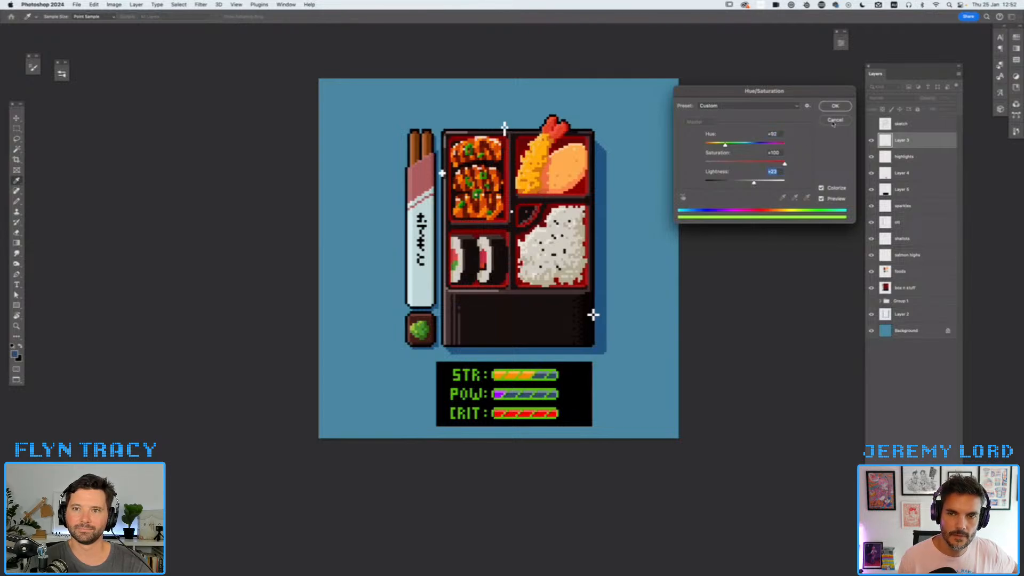
{"action": "left_click", "coordinate": [836, 106]}
- Select only the bar area of the lettering layer and colorize the outlines purple with hue 291, saturation about 80 and lightness -37
{"action": "key", "text": "m"}
{"action": "left_click_drag", "start_coordinate": [578, 359], "coordinate": [487, 437]}
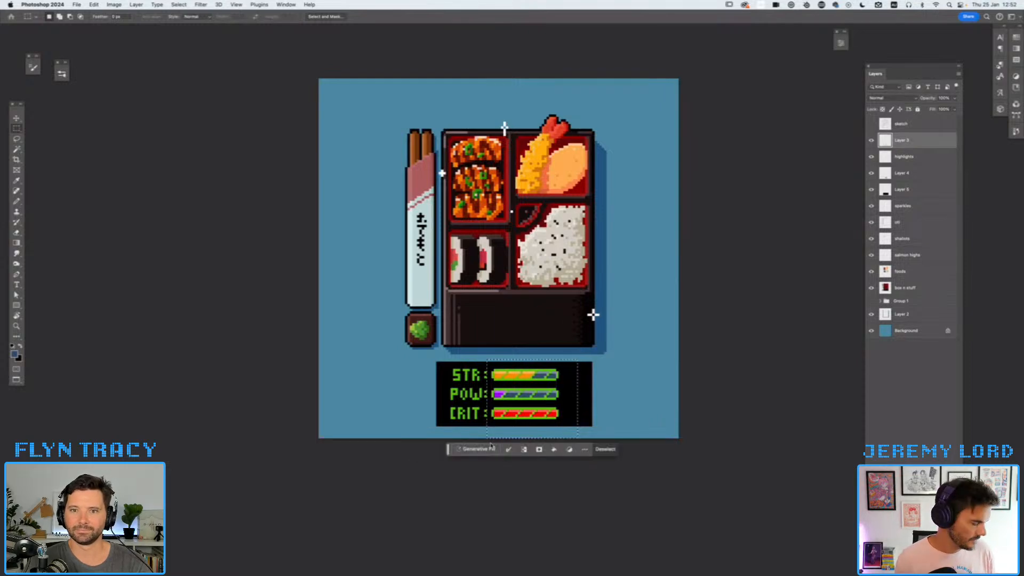
{"action": "key", "text": "super+u"}
{"action": "left_click", "coordinate": [822, 189]}
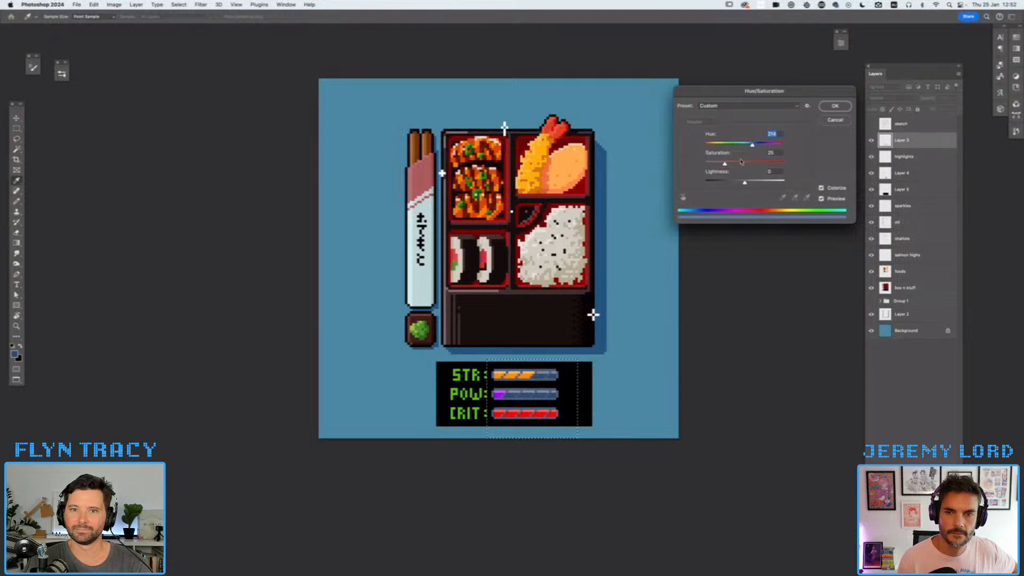
{"action": "left_click_drag", "start_coordinate": [745, 182], "coordinate": [696, 183]}
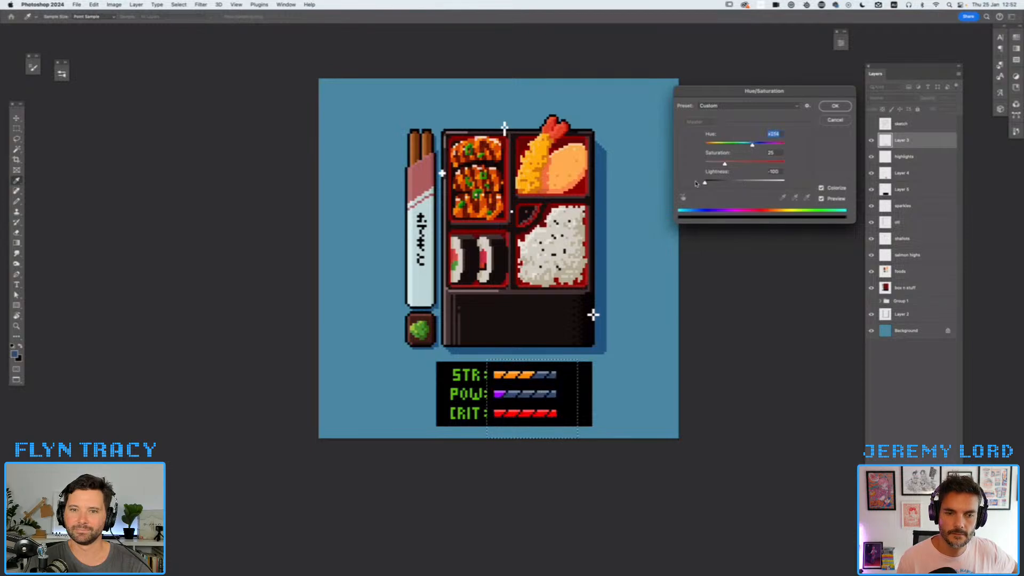
{"action": "left_click_drag", "start_coordinate": [706, 183], "coordinate": [717, 183]}
{"action": "left_click_drag", "start_coordinate": [753, 145], "coordinate": [768, 163]}
{"action": "left_click_drag", "start_coordinate": [717, 183], "coordinate": [729, 183]}
{"action": "mouse_move", "coordinate": [781, 145]}
{"action": "left_mouse_down"}
{"action": "mouse_move", "coordinate": [762, 146]}
{"action": "mouse_move", "coordinate": [771, 147]}
{"action": "left_mouse_up"}
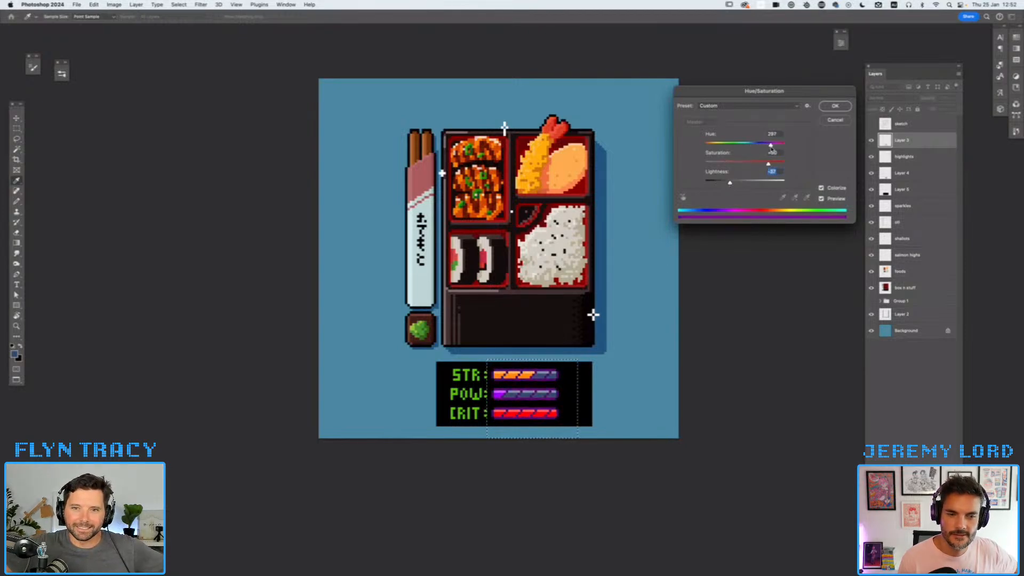
{"action": "left_click", "coordinate": [835, 105]}
{"action": "key", "text": "super+d"}
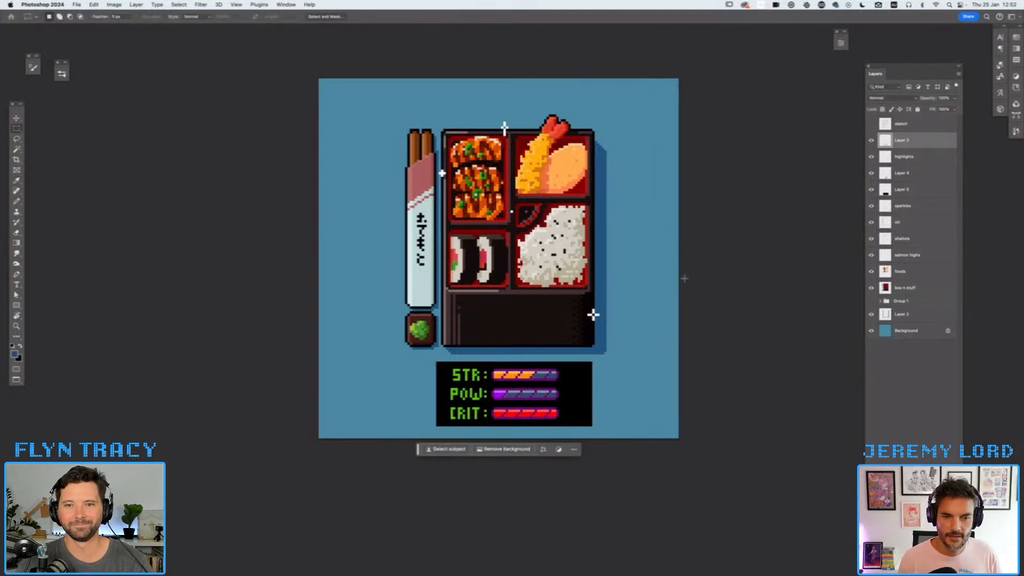
- Transform the black panel to 64 px wide so both sides line up with the bento box edges
{"action": "left_click", "coordinate": [893, 190]}
{"action": "key", "text": "super+plus"}
{"action": "left_click_drag", "start_coordinate": [628, 340], "coordinate": [643, 205]}
{"action": "key", "text": "super+plus"}
{"action": "key", "text": "e"}
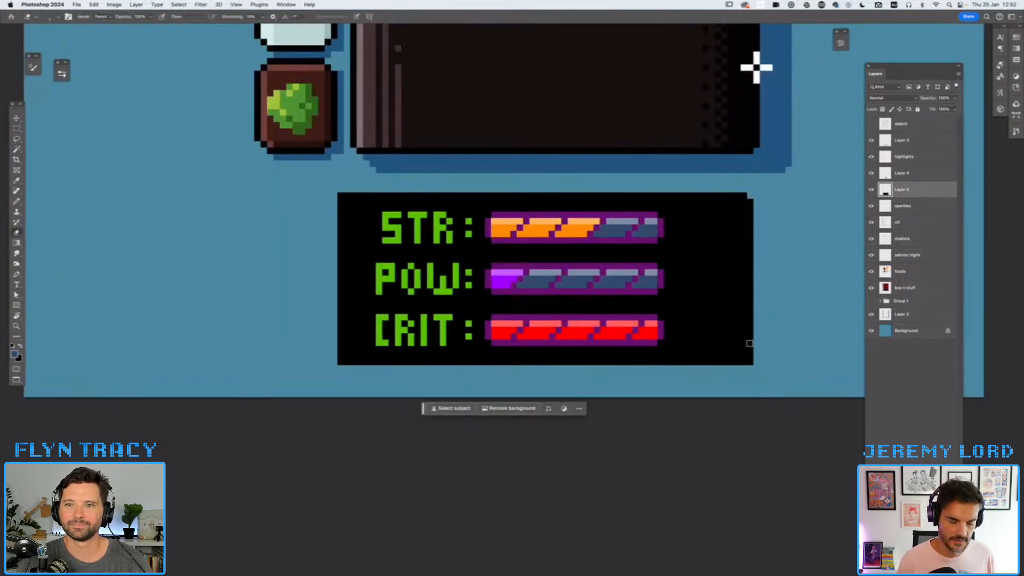
{"action": "key", "text": "super+t"}
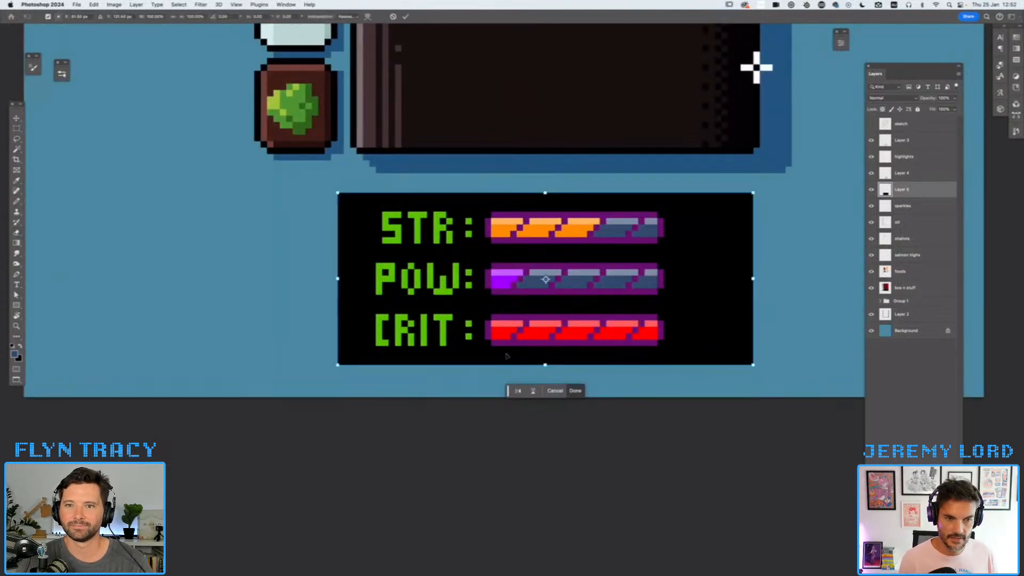
{"action": "mouse_move", "coordinate": [350, 286]}
{"action": "left_mouse_down"}
{"action": "mouse_move", "coordinate": [359, 278]}
{"action": "mouse_move", "coordinate": [350, 279]}
{"action": "left_mouse_up"}
{"action": "left_click_drag", "start_coordinate": [767, 279], "coordinate": [760, 278]}
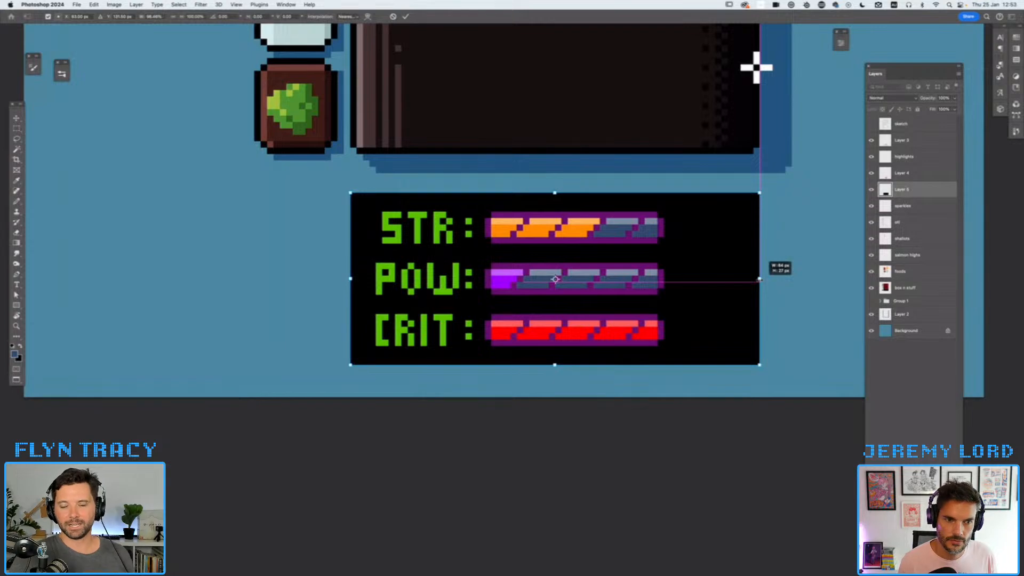
{"action": "left_click_drag", "start_coordinate": [760, 279], "coordinate": [760, 278]}
{"action": "key", "text": "Return"}
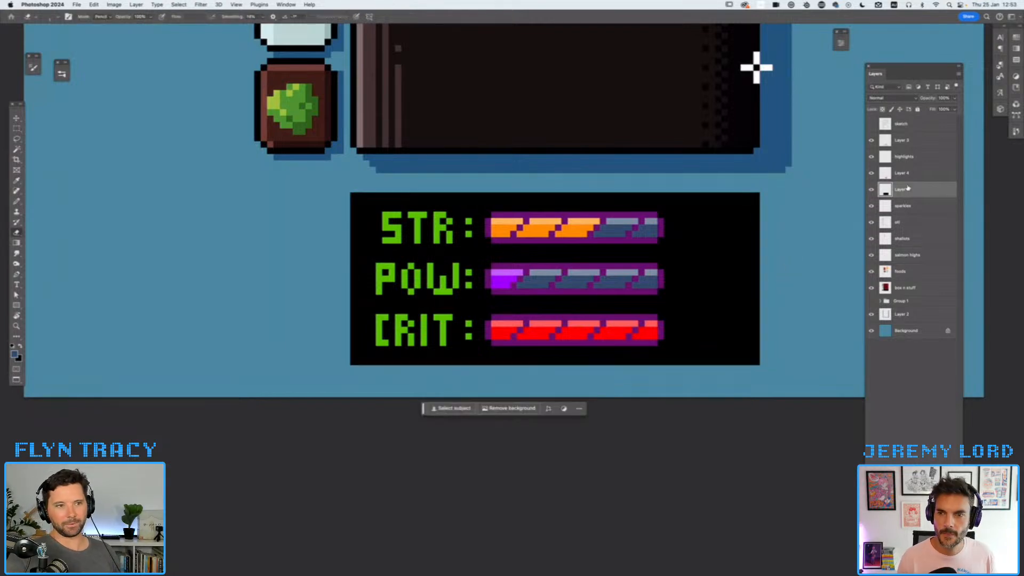
- Select all layers from the bar-fill layer up to sketch and save the document
{"action": "left_click", "coordinate": [905, 172]}
{"action": "left_click", "coordinate": [904, 125], "text": "shift"}
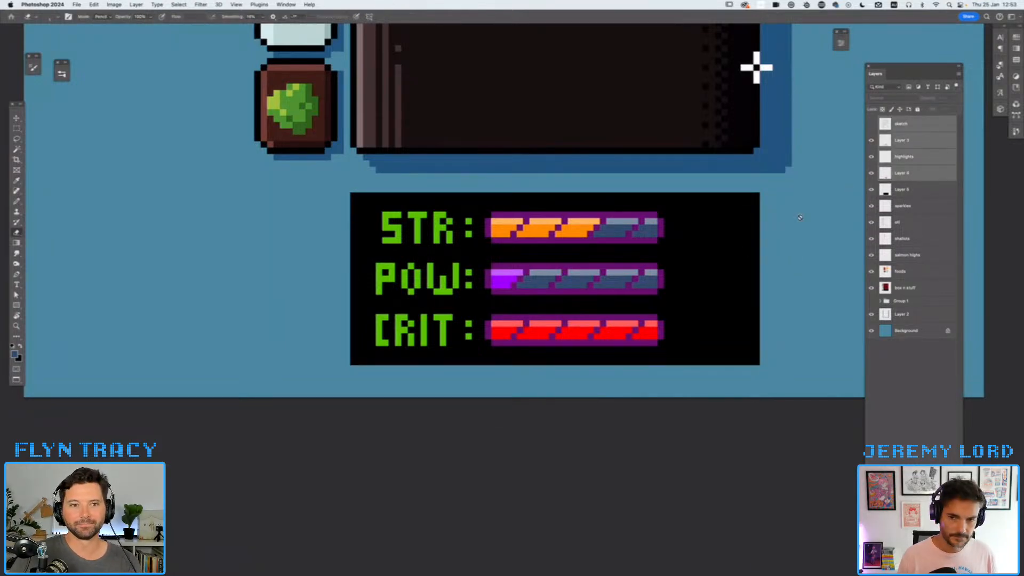
{"action": "key", "text": "super+s"}
- Check the complete illustration with its black stat panel at progressively smaller sizes
{"action": "key", "text": "super+minus"}
{"action": "key", "text": "super+minus"}
{"action": "key", "text": "super+minus"}
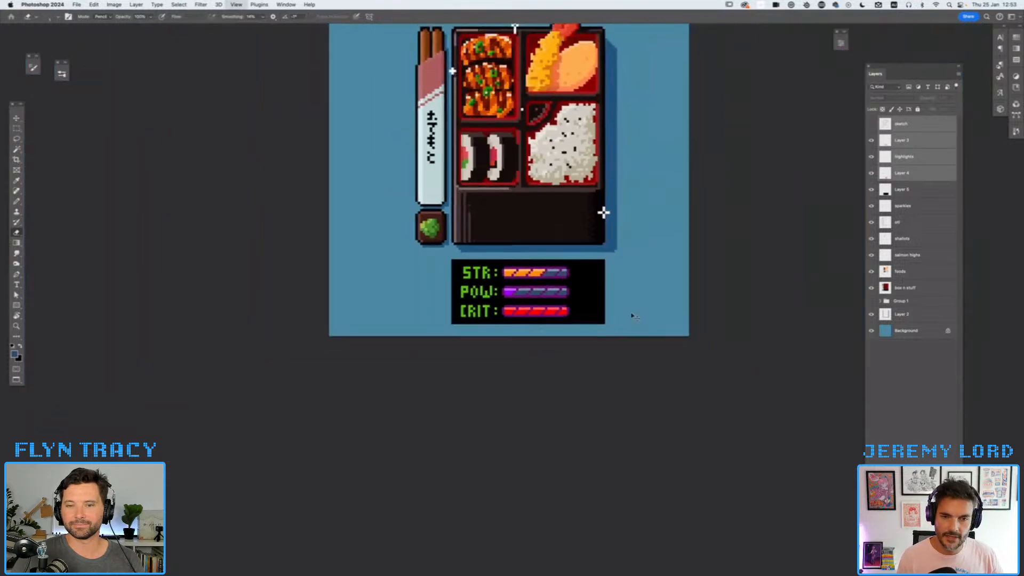
{"action": "left_click_drag", "start_coordinate": [634, 271], "coordinate": [660, 351]}
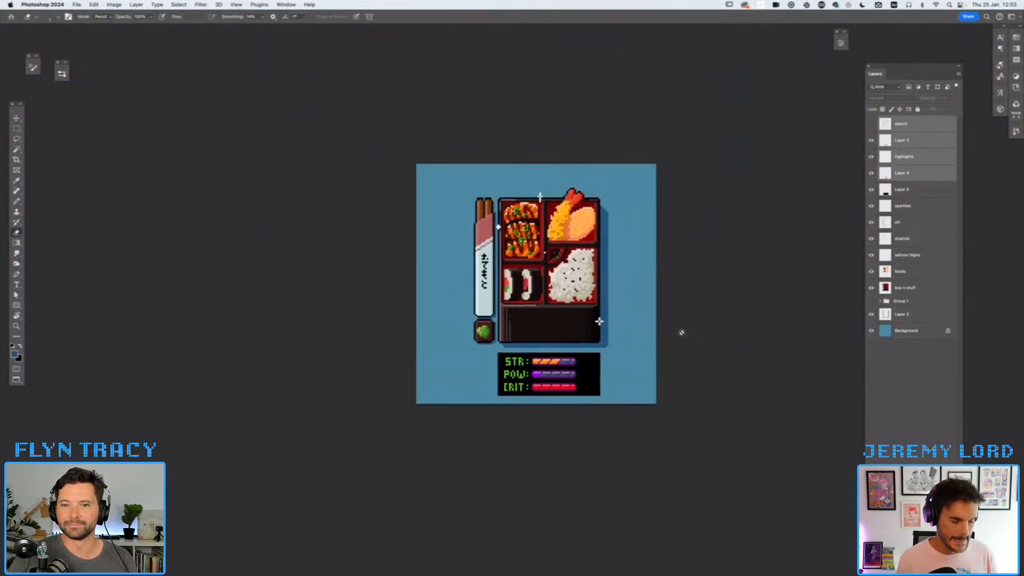
{"action": "key", "text": "super+minus"}
{"action": "key", "text": "super+minus"}
{"action": "key", "text": "super+minus"}
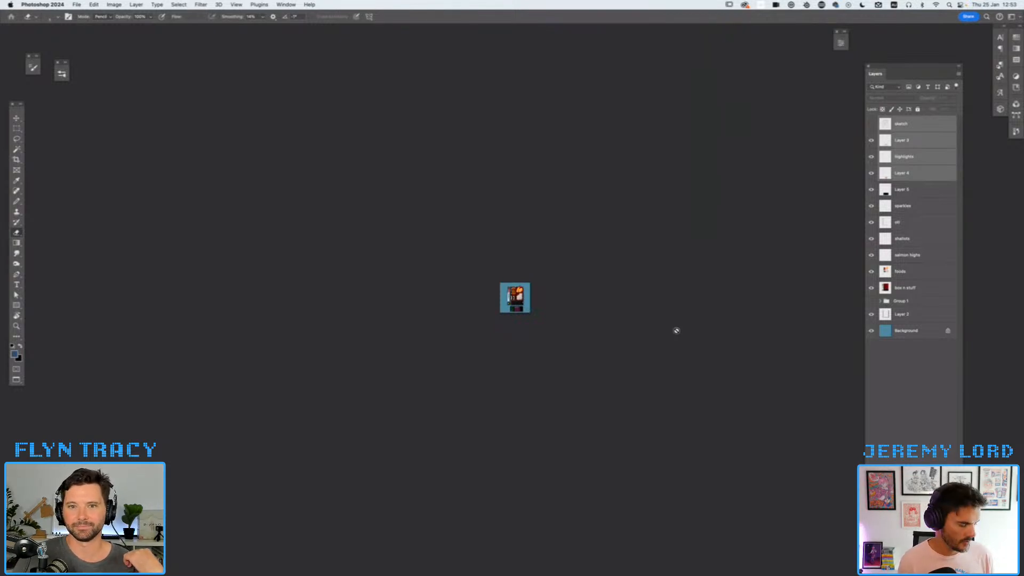
- Try to enlarge the image to 200 × 200 mm at 300 pixels/inch with automatic resampling
{"action": "key", "text": "super+alt+i"}
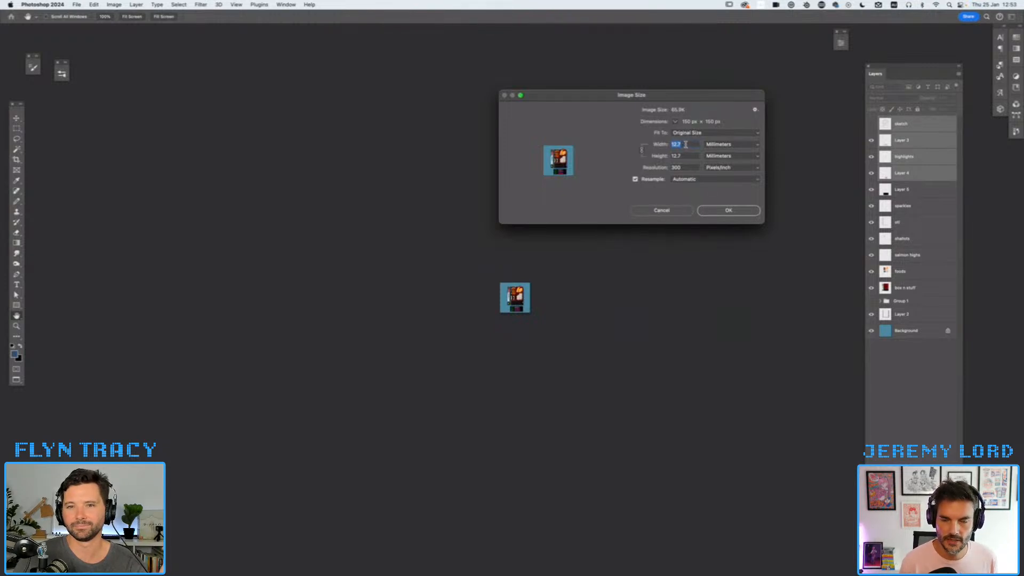
{"action": "key", "text": "super+plus"}
{"action": "key", "text": "super+plus"}
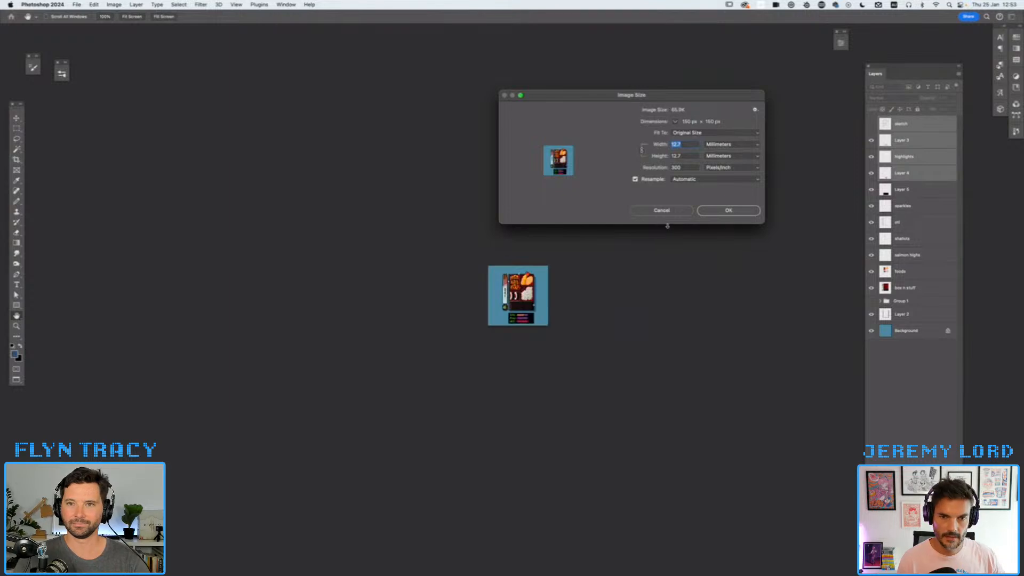
{"action": "key", "text": "super+minus"}
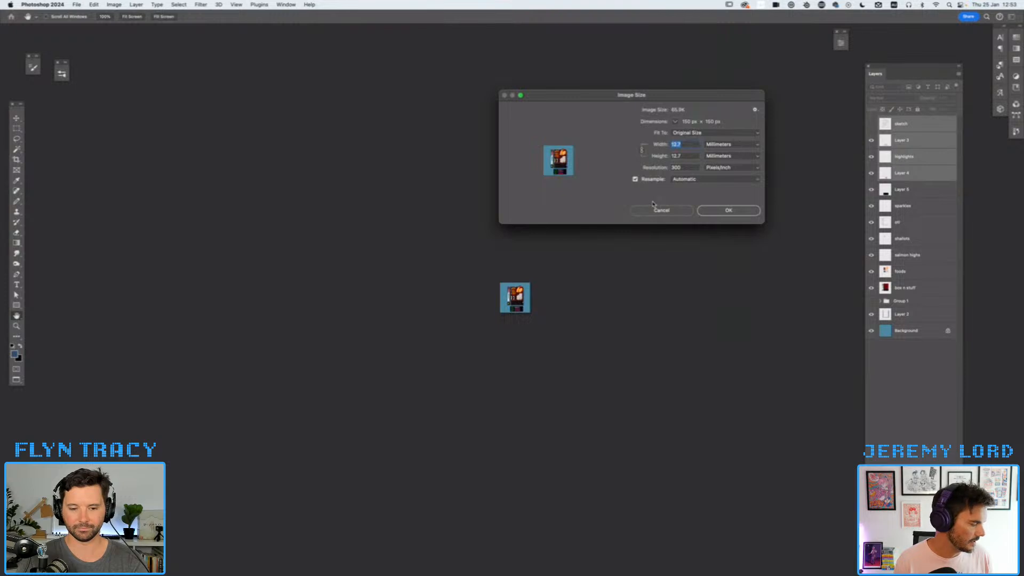
{"action": "type", "text": "200"}
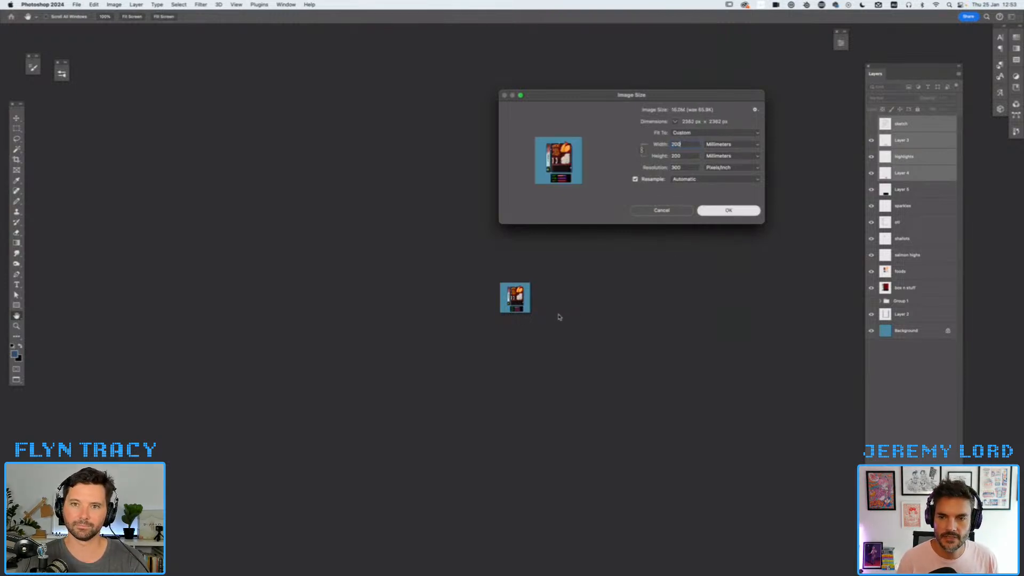
{"action": "key", "text": "Return"}
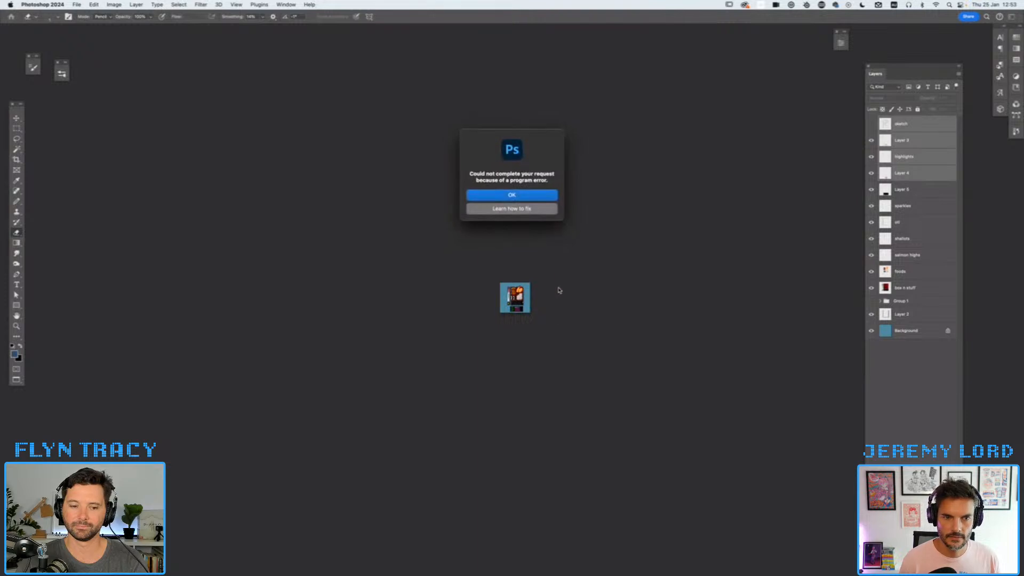
{"action": "left_click", "coordinate": [511, 195]}
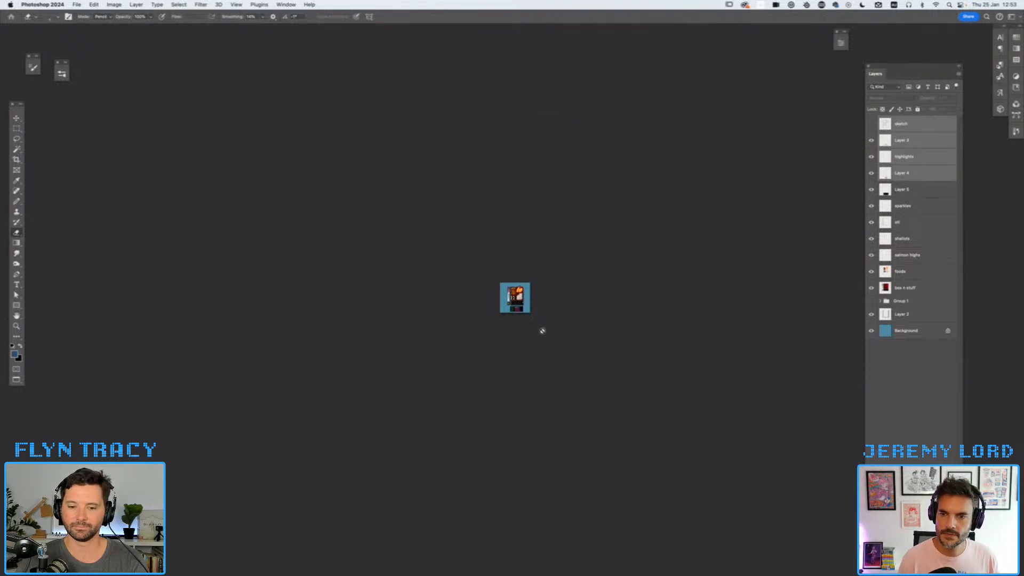
- Return from full-screen view to the standard window and duplicate the bento 2 image as a separate document
{"action": "left_click", "coordinate": [914, 335], "text": "shift"}
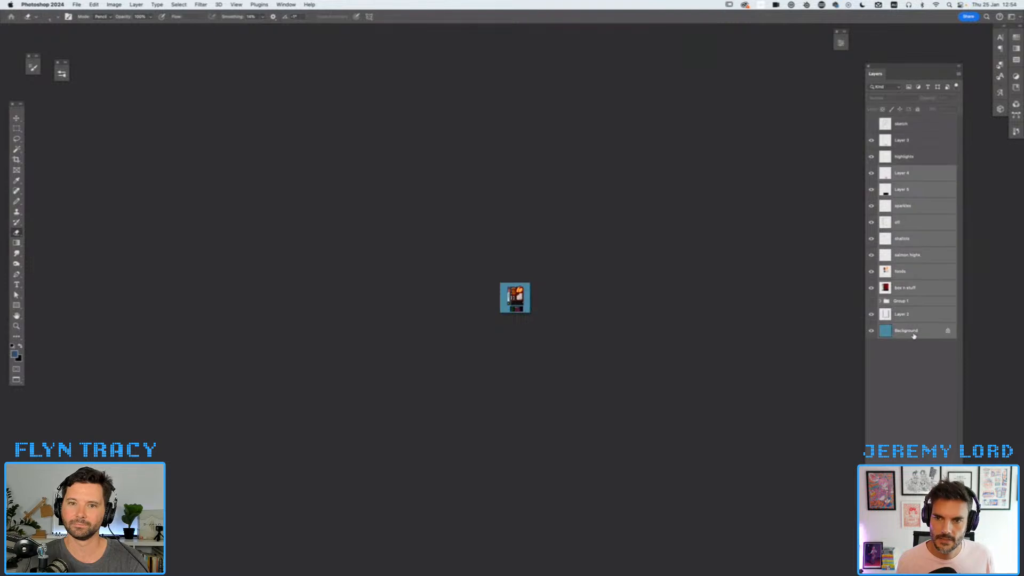
{"action": "key", "text": "f"}
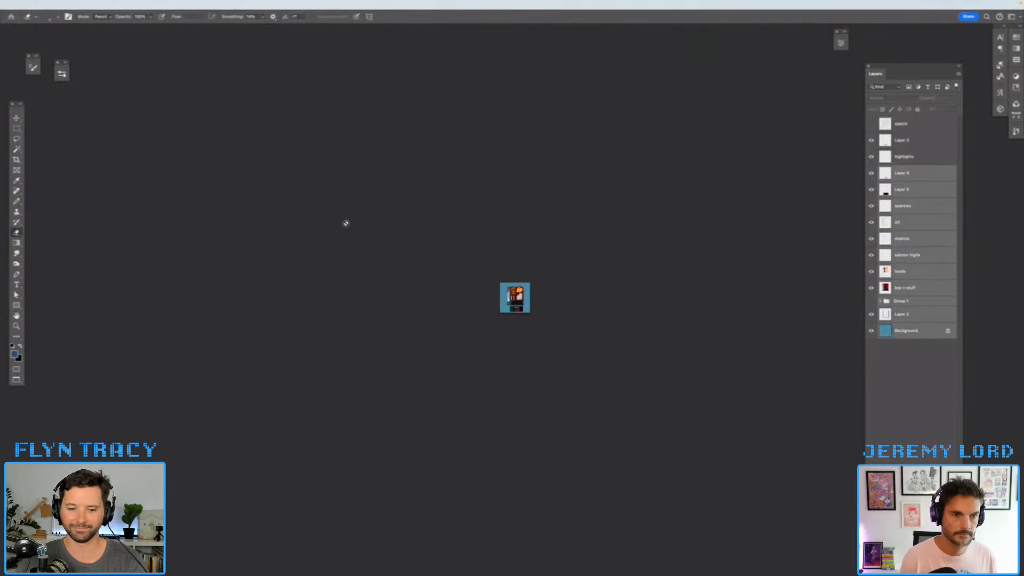
{"action": "key", "text": "f"}
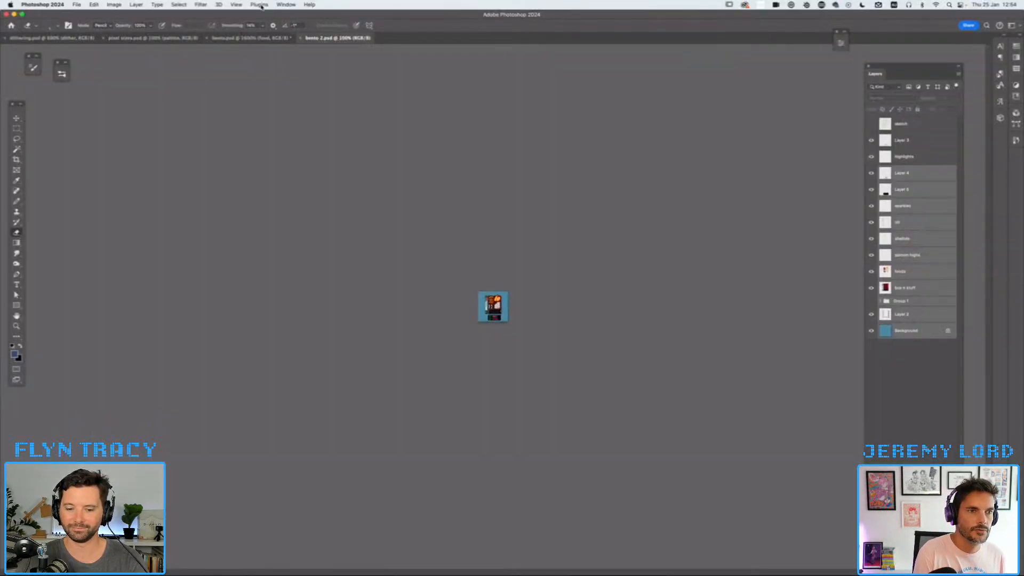
{"action": "left_click", "coordinate": [115, 5]}
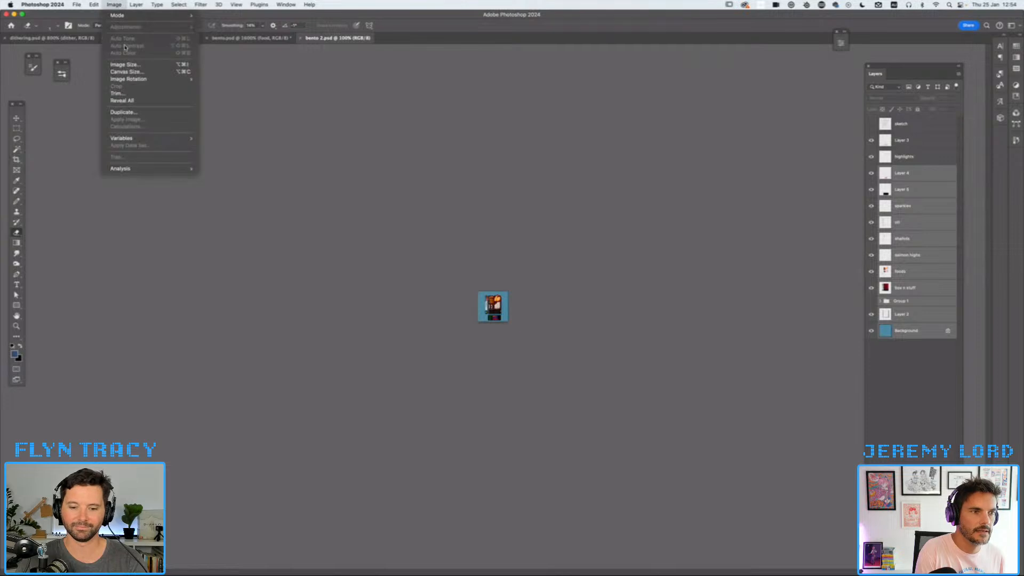
{"action": "left_click", "coordinate": [124, 113]}
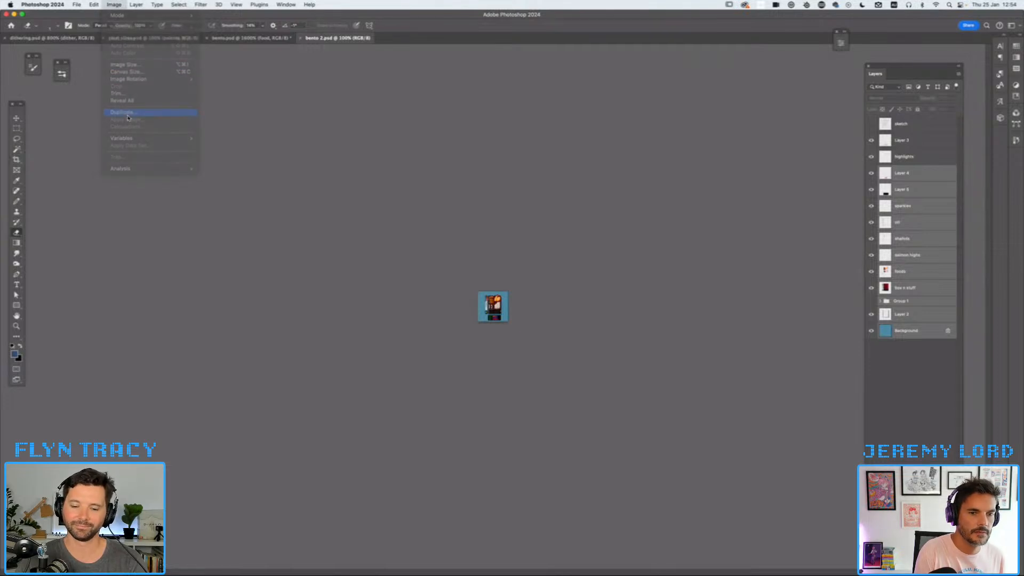
{"action": "key", "text": "Return"}
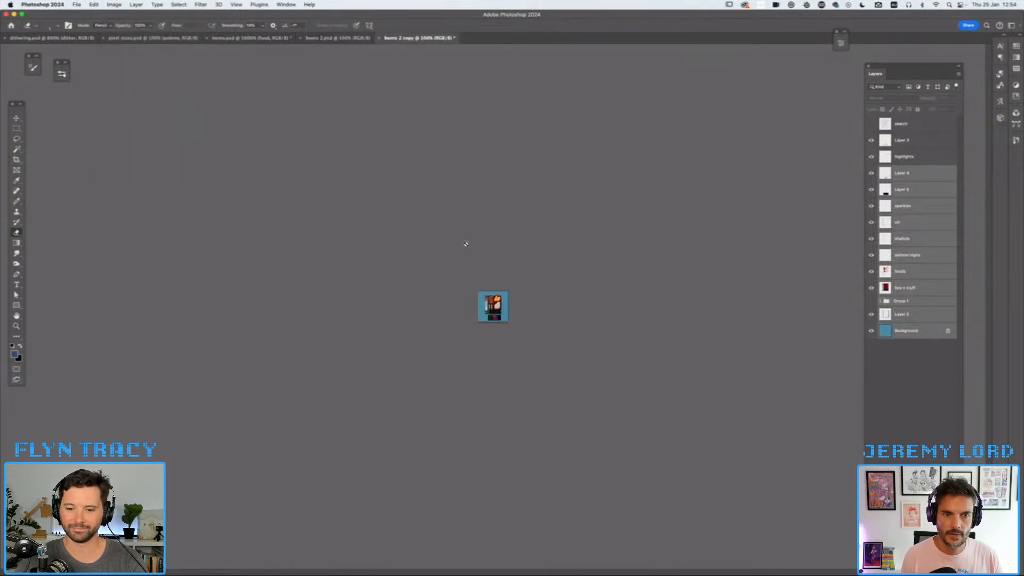
- Merge all layers of the duplicate, from sketch down to Background, into a single layer
{"action": "left_click", "coordinate": [906, 128]}
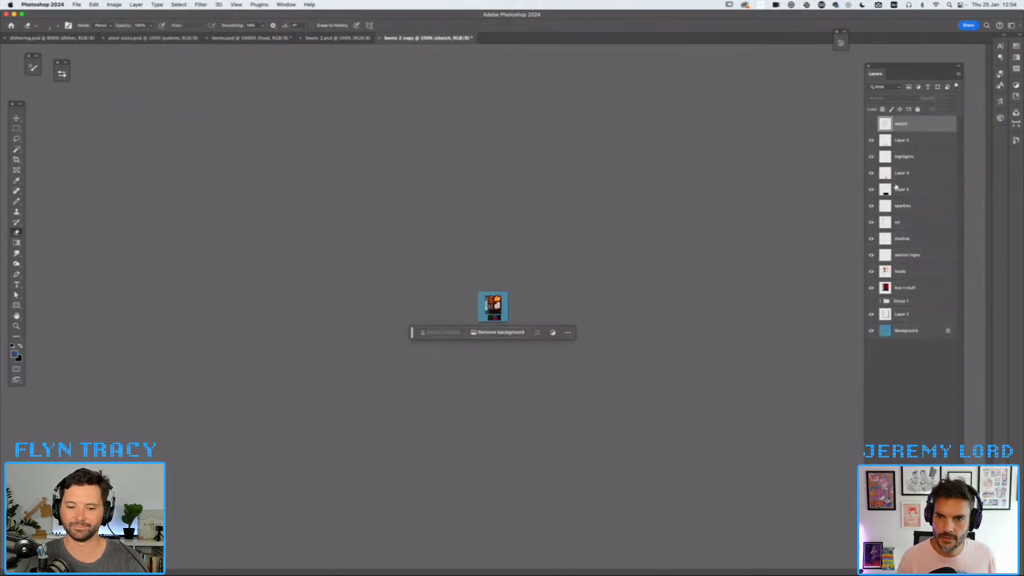
{"action": "left_click", "coordinate": [903, 336], "text": "shift"}
{"action": "key", "text": "super+e"}
- Try to enlarge the flattened copy to 200 × 200 mm at 300 pixels/inch with automatic resampling
{"action": "key", "text": "super+equal"}
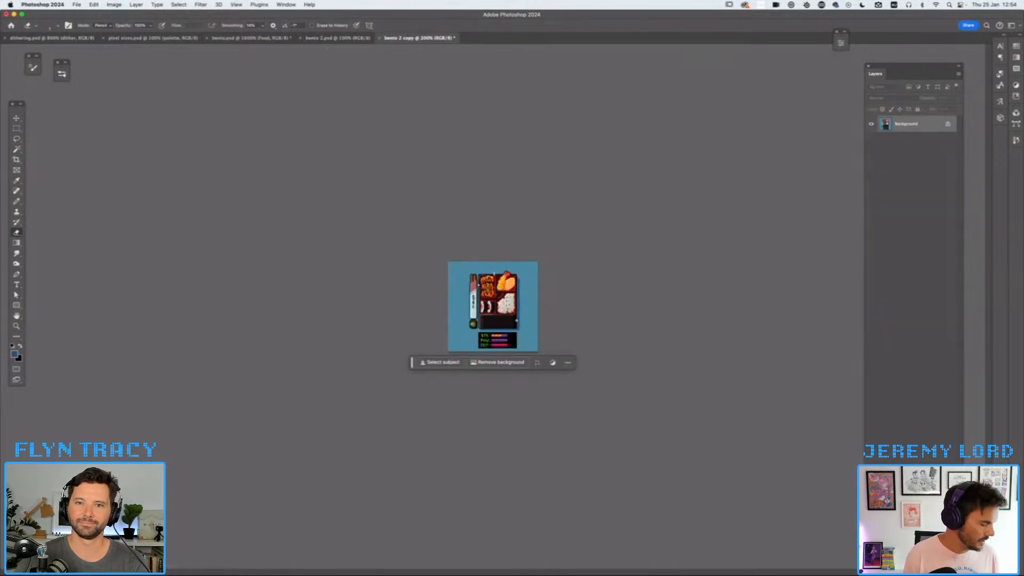
{"action": "key", "text": "super+alt+i"}
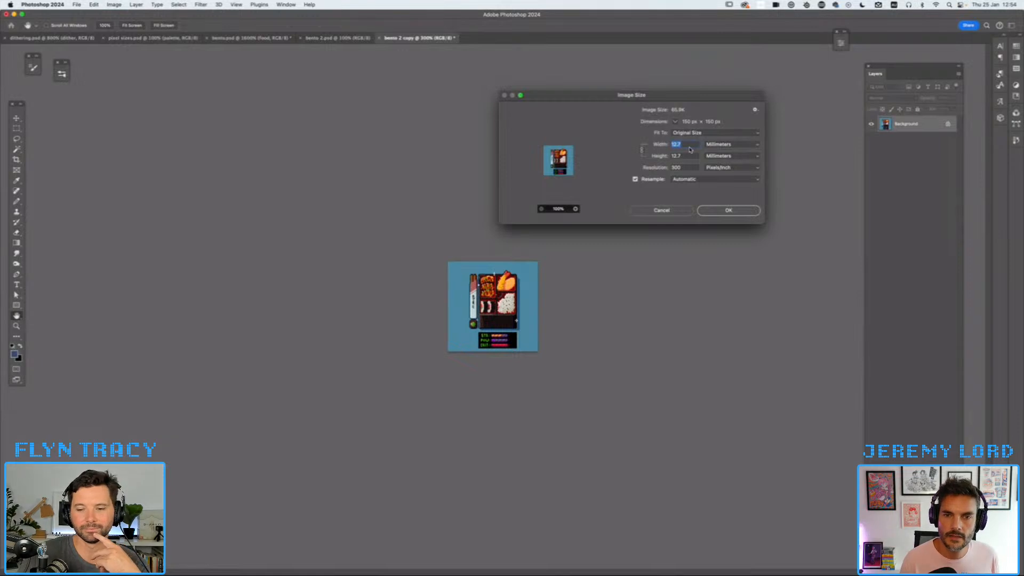
{"action": "type", "text": "200"}
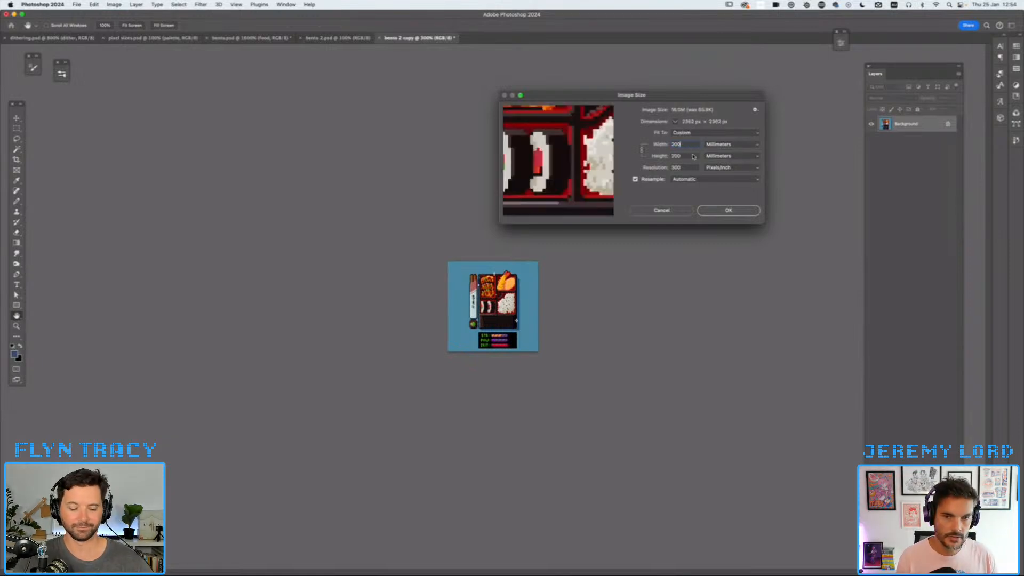
{"action": "left_click", "coordinate": [724, 211]}
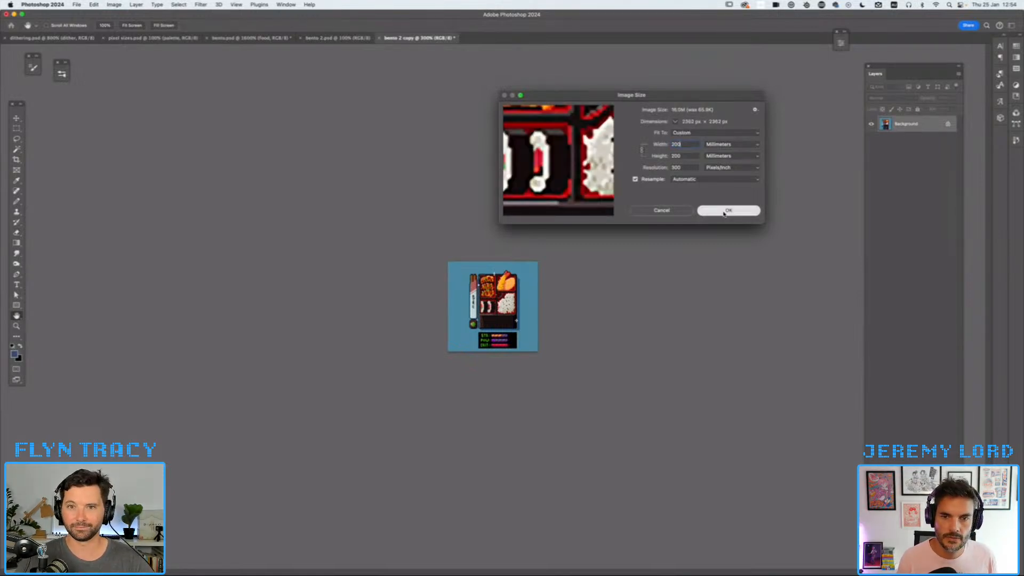
- Examine the pixel edges of the sushi and rice closely and at whole-image size to judge the automatic resampling
{"action": "key", "text": "super+minus"}
{"action": "key", "text": "super+minus"}
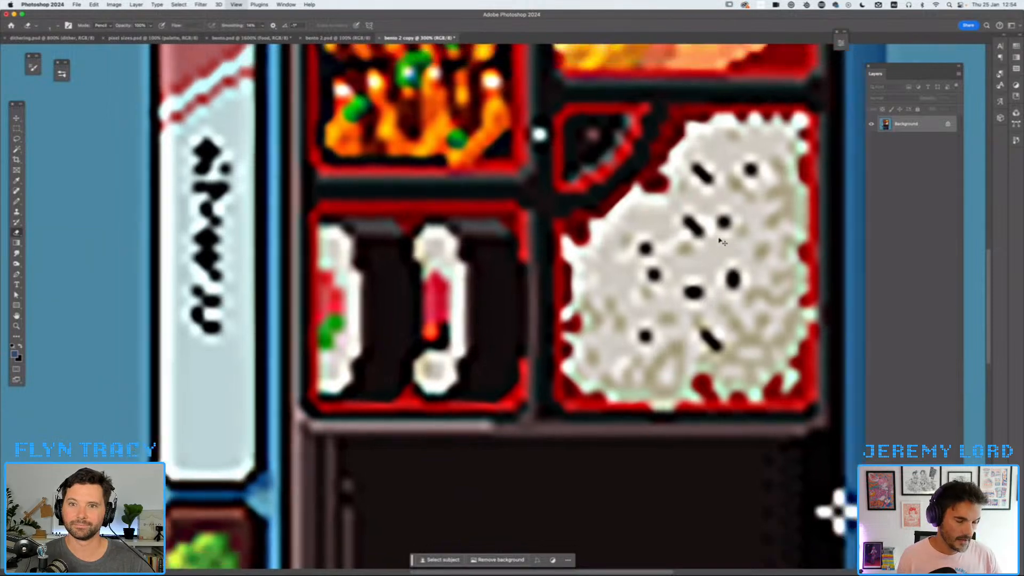
{"action": "key", "text": "super+equal"}
{"action": "key", "text": "super+equal"}
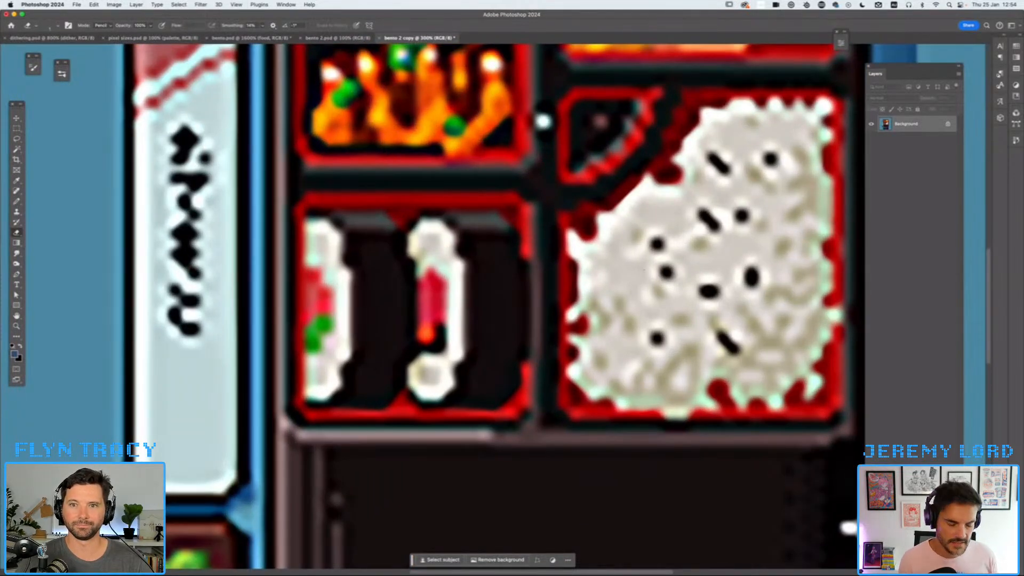
{"action": "key", "text": "super+equal"}
{"action": "key", "text": "super+equal"}
{"action": "key", "text": "super+equal"}
{"action": "key", "text": "super+equal"}
{"action": "key", "text": "super+equal"}
{"action": "key", "text": "super+equal"}
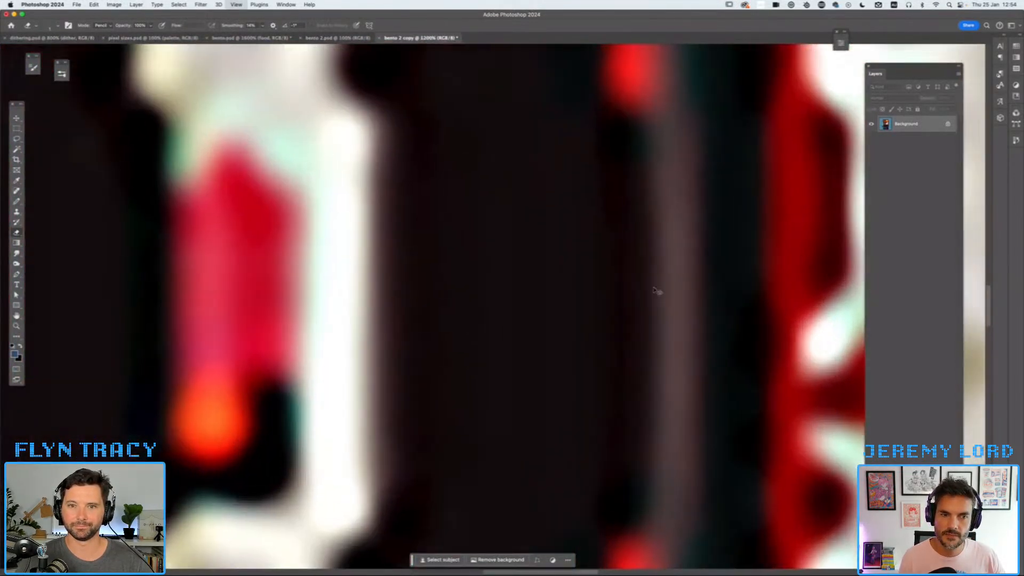
{"action": "key", "text": "super+equal"}
{"action": "left_click_drag", "start_coordinate": [382, 268], "coordinate": [561, 254]}
{"action": "key", "text": "super+minus"}
{"action": "key", "text": "super+minus"}
{"action": "key", "text": "super+minus"}
{"action": "key", "text": "super+minus"}
{"action": "key", "text": "super+minus"}
{"action": "key", "text": "super+minus"}
{"action": "key", "text": "super+minus"}
{"action": "key", "text": "super+minus"}
{"action": "key", "text": "super+minus"}
{"action": "key", "text": "super+minus"}
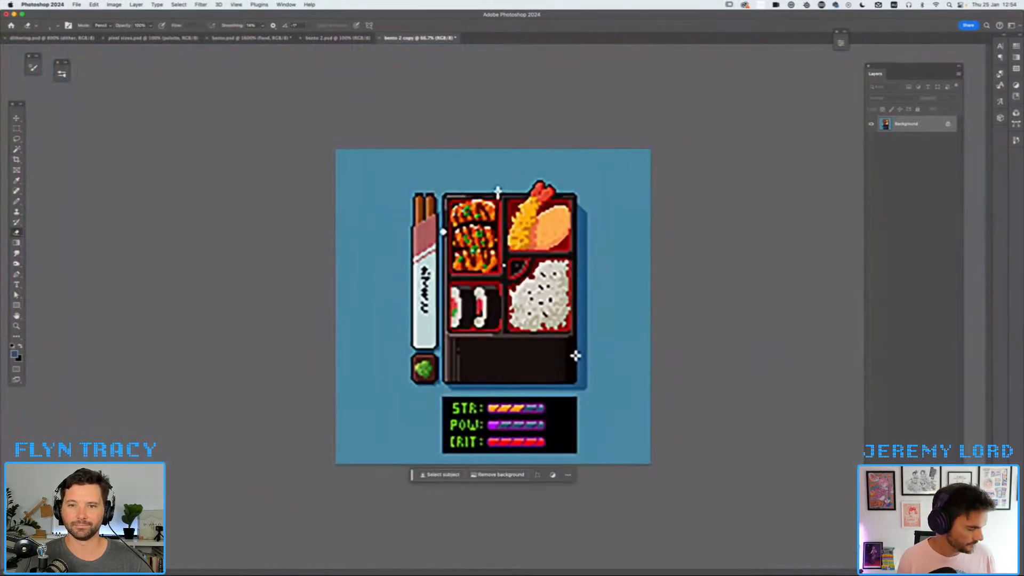
- Undo the enlargement made with automatic resampling
{"action": "key", "text": "super+minus"}
{"action": "key", "text": "super+minus"}
{"action": "key", "text": "super+minus"}
{"action": "key", "text": "super+minus"}
{"action": "key", "text": "super+minus"}
{"action": "key", "text": "super+minus"}
{"action": "key", "text": "super+minus"}
{"action": "key", "text": "super+minus"}
- Enlarge the flattened copy to 200 × 200 mm at 300 pixels/inch using Nearest Neighbor (hard edges) resampling
{"action": "key", "text": "super+alt+i"}
{"action": "left_click", "coordinate": [700, 180]}
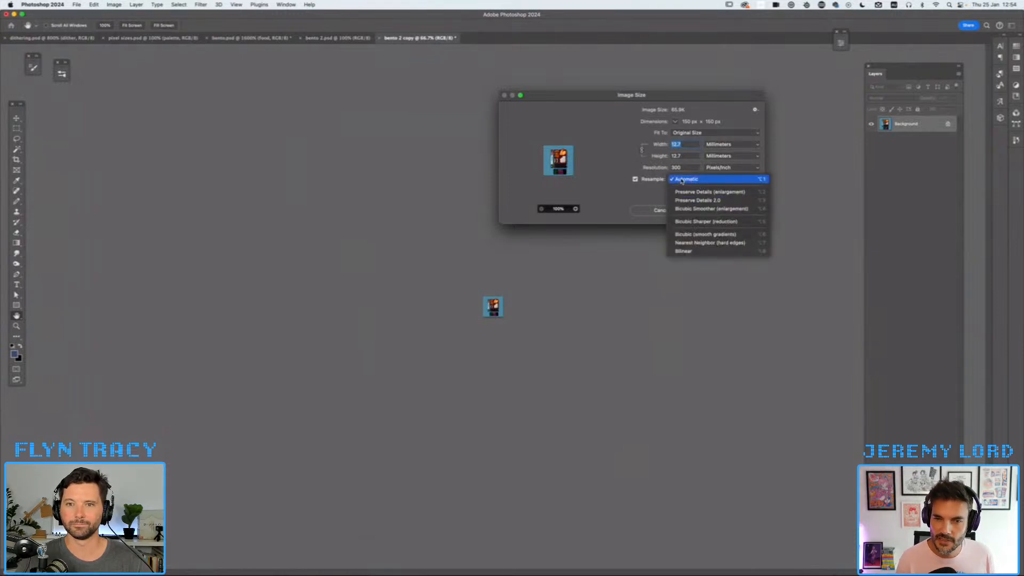
{"action": "left_click", "coordinate": [695, 244]}
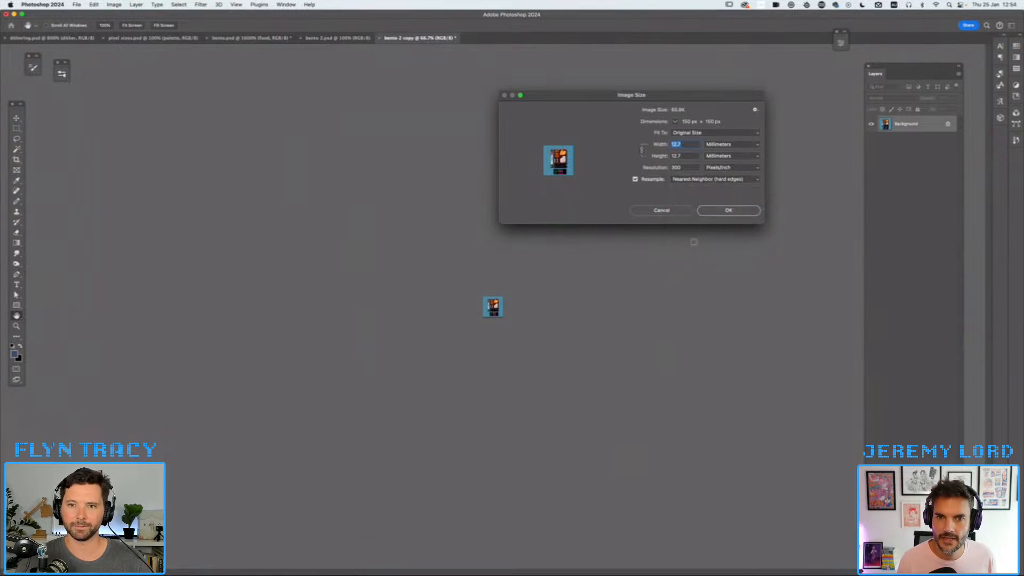
{"action": "type", "text": "200"}
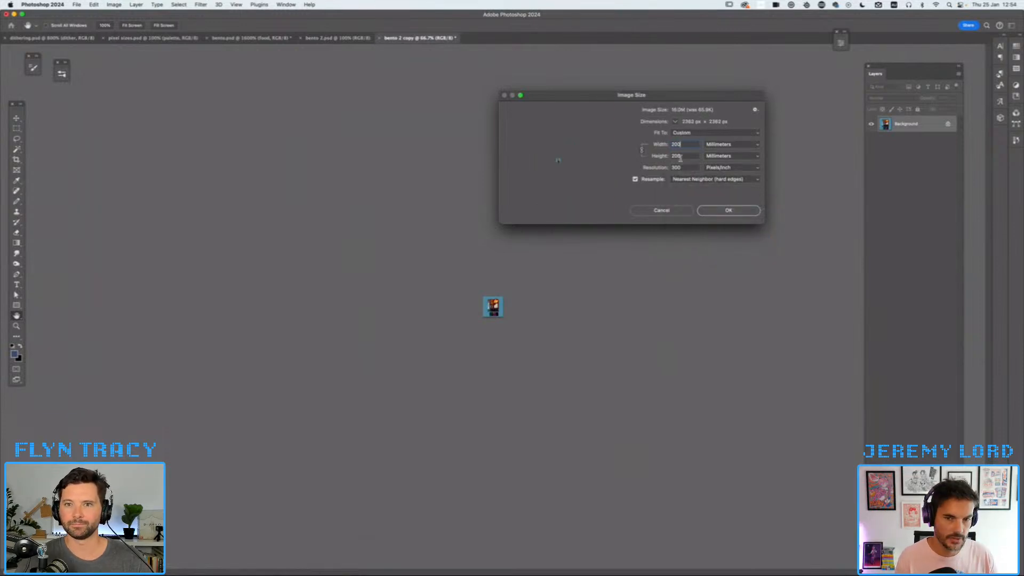
{"action": "left_click", "coordinate": [728, 210]}
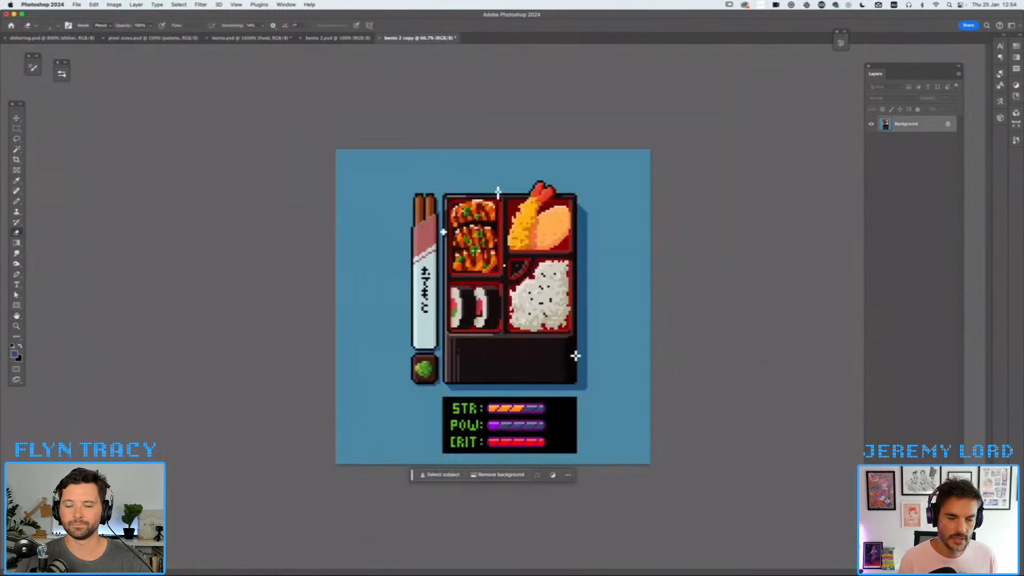
- Check the whole enlarged bento illustration and its stat panel for crisp pixel edges
{"action": "key", "text": "super+equal"}
{"action": "key", "text": "super+equal"}
{"action": "key", "text": "super+equal"}
{"action": "key", "text": "super+equal"}
{"action": "key", "text": "super+minus"}
{"action": "key", "text": "super+minus"}
{"action": "key", "text": "super+minus"}
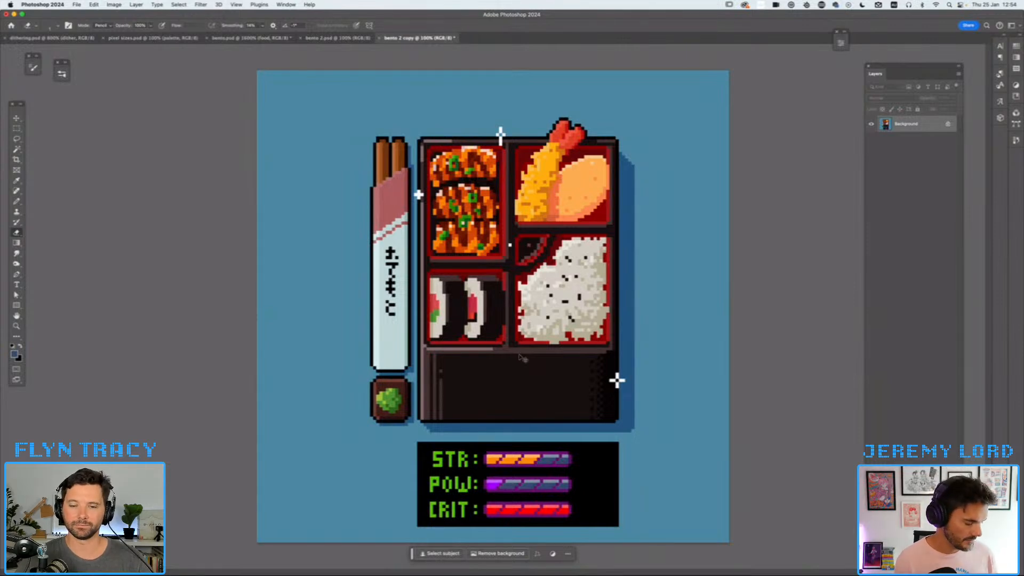
- Examine individual pixels of the sushi filling at extreme magnification, checking for hard edges, and return to the surrounding bento box
{"action": "key", "text": "super+equal"}
{"action": "key", "text": "super+equal"}
{"action": "key", "text": "super+equal"}
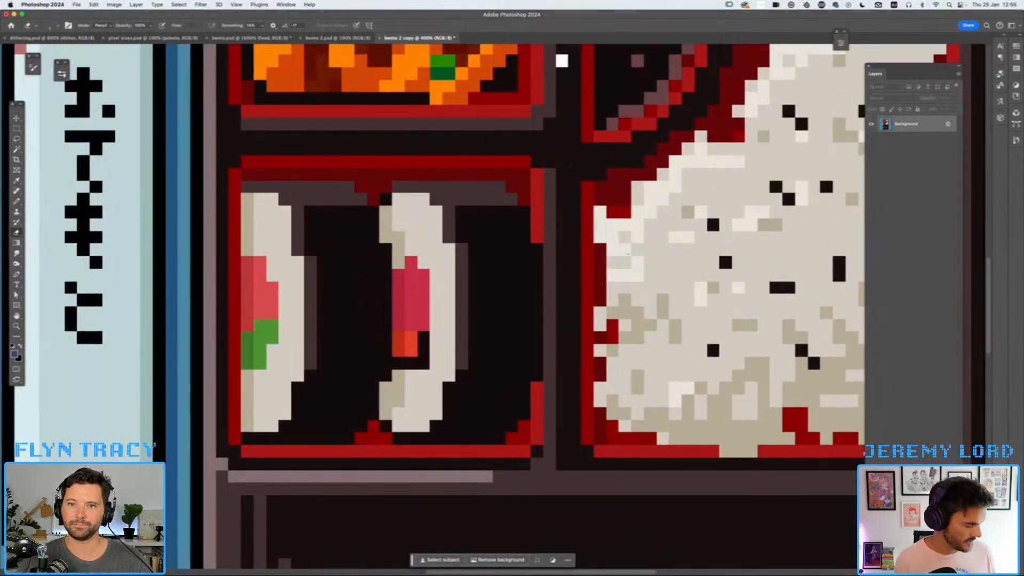
{"action": "key", "text": "super+equal"}
{"action": "key", "text": "super+equal"}
{"action": "key", "text": "super+equal"}
{"action": "key", "text": "super+equal"}
{"action": "key", "text": "super+equal"}
{"action": "key", "text": "super+equal"}
{"action": "key", "text": "super+equal"}
{"action": "key", "text": "super+equal"}
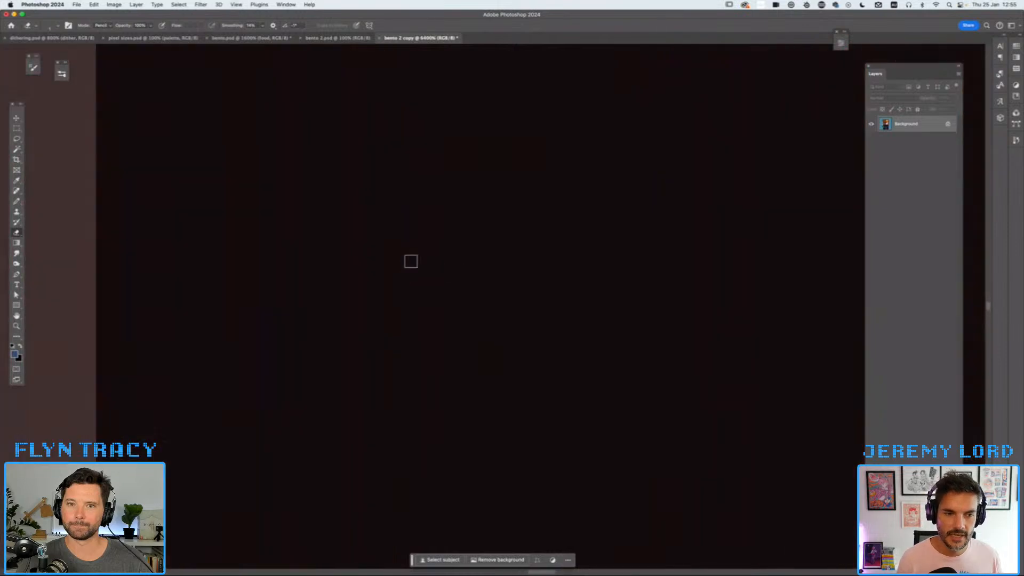
{"action": "mouse_move", "coordinate": [398, 275]}
{"action": "left_mouse_down"}
{"action": "mouse_move", "coordinate": [412, 286]}
{"action": "mouse_move", "coordinate": [567, 297]}
{"action": "left_mouse_up"}
{"action": "mouse_move", "coordinate": [451, 283]}
{"action": "left_mouse_down"}
{"action": "mouse_move", "coordinate": [642, 274]}
{"action": "mouse_move", "coordinate": [746, 288]}
{"action": "left_mouse_up"}
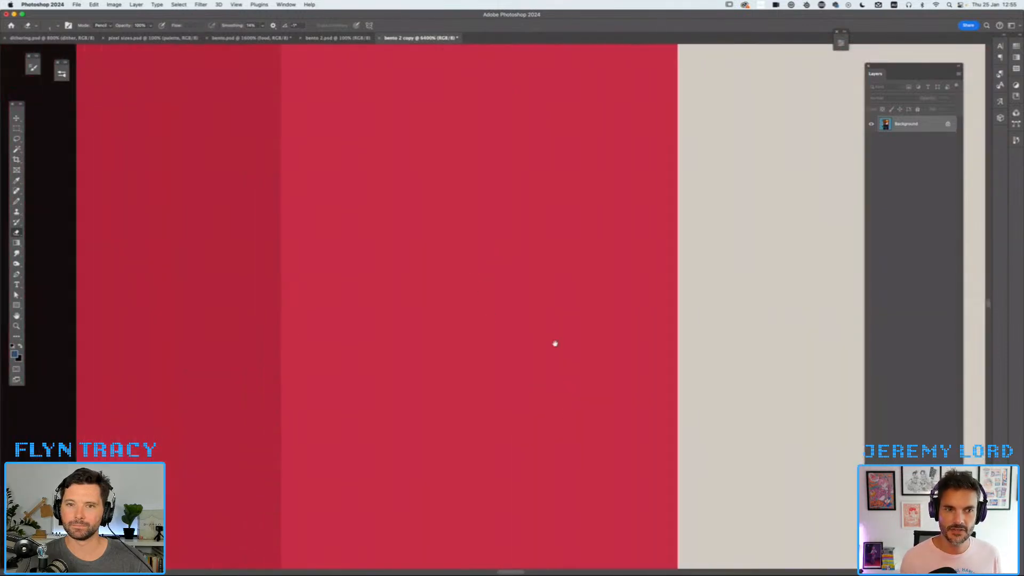
{"action": "left_click_drag", "start_coordinate": [451, 96], "coordinate": [542, 306]}
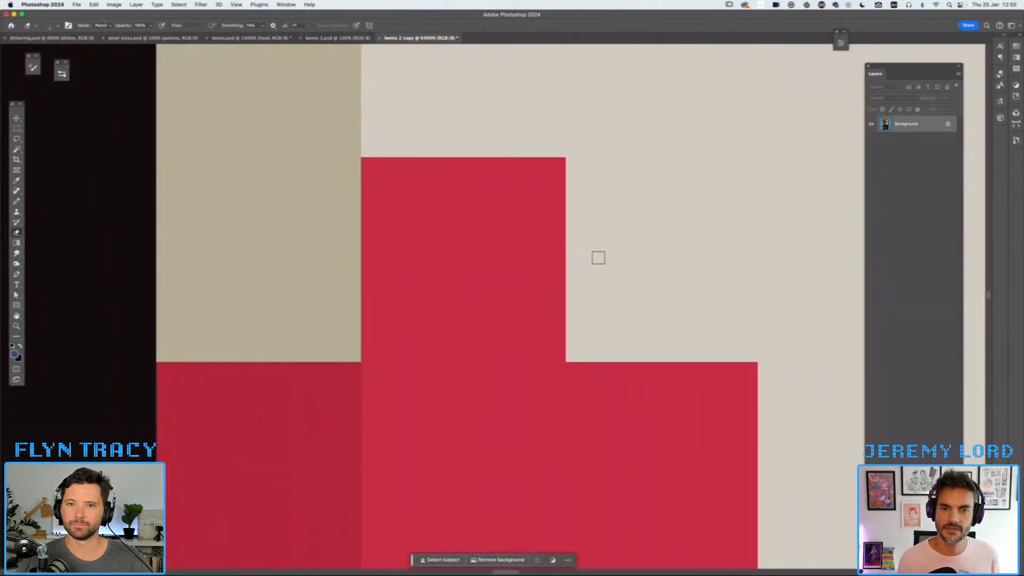
{"action": "key", "text": "super+minus"}
{"action": "key", "text": "super+minus"}
{"action": "key", "text": "super+minus"}
{"action": "key", "text": "super+minus"}
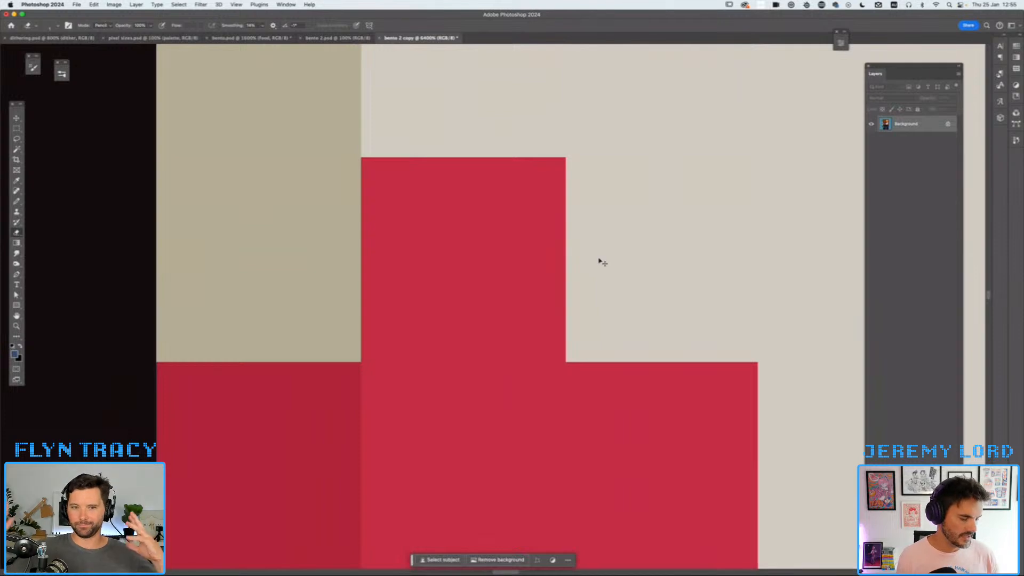
{"action": "key", "text": "super+minus"}
{"action": "key", "text": "super+minus"}
{"action": "key", "text": "super+minus"}
{"action": "key", "text": "super+minus"}
{"action": "key", "text": "super+minus"}
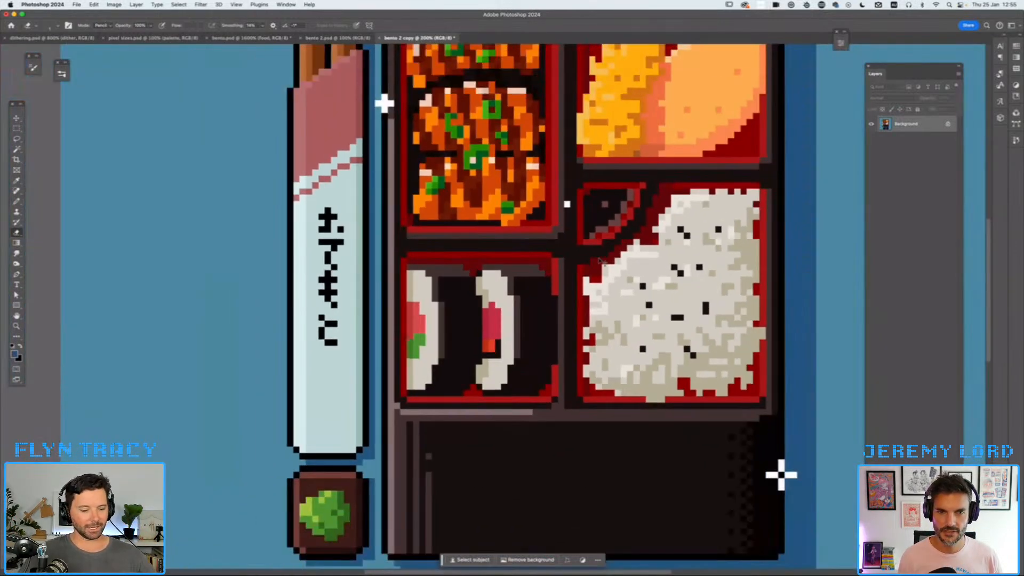